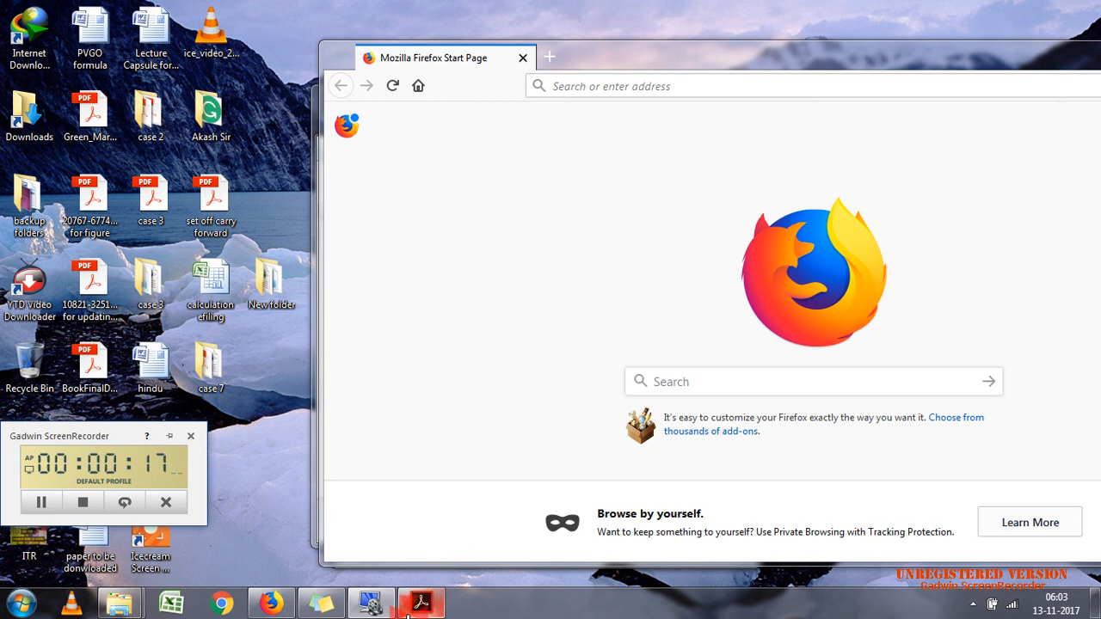
Step: Switch to case 7.pdf in Acrobat Reader and read the assessee's personal, employer and bank account details
click(410, 609)
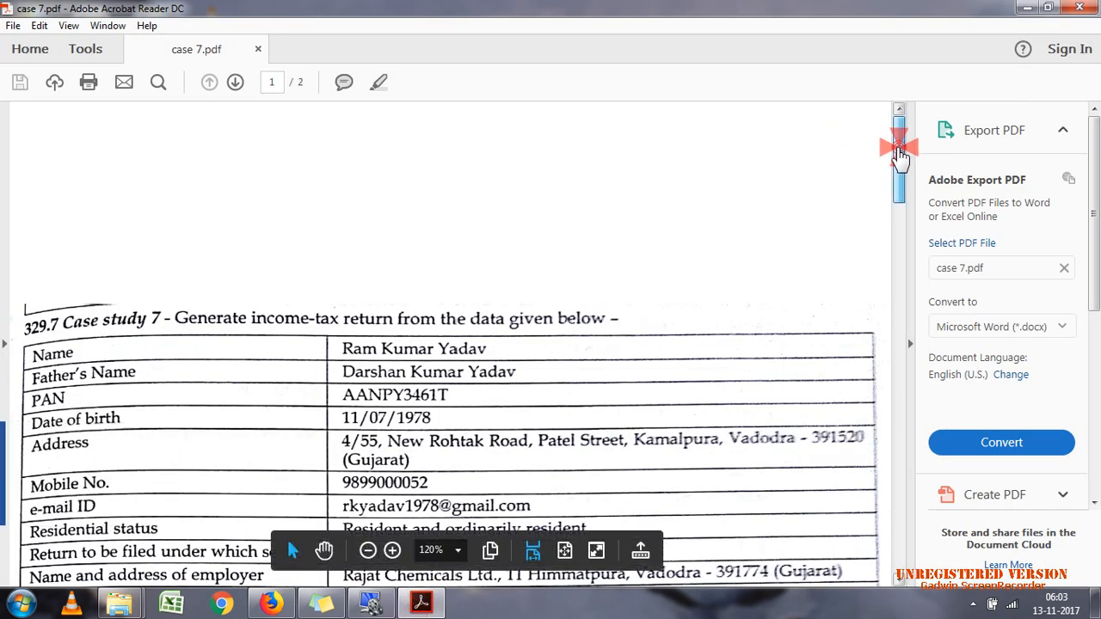
drag(898, 146, 905, 215)
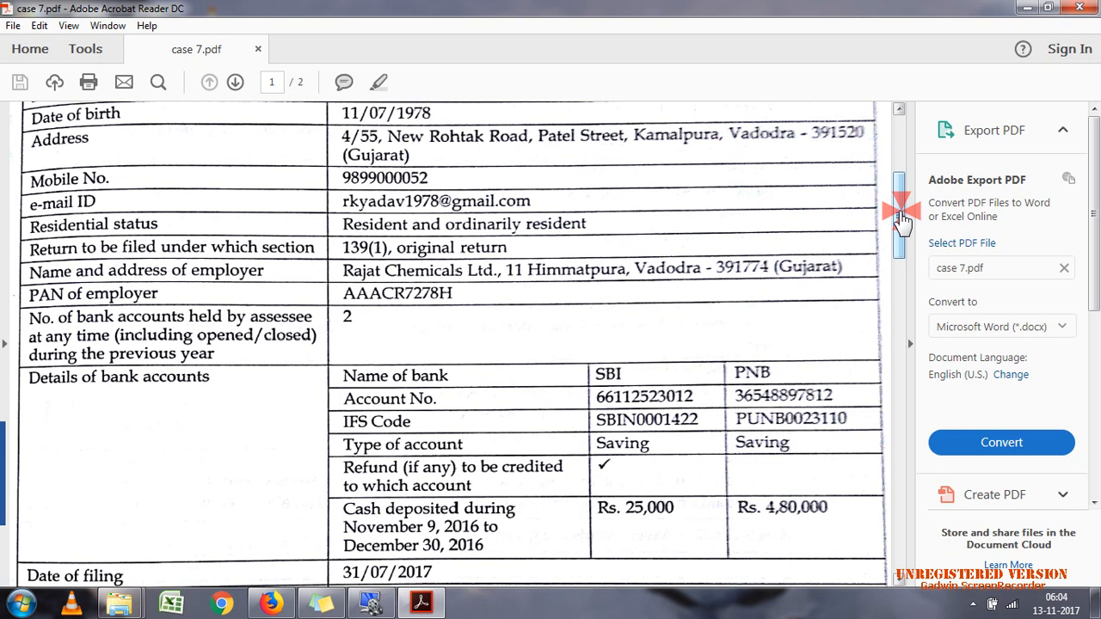
drag(901, 219, 910, 301)
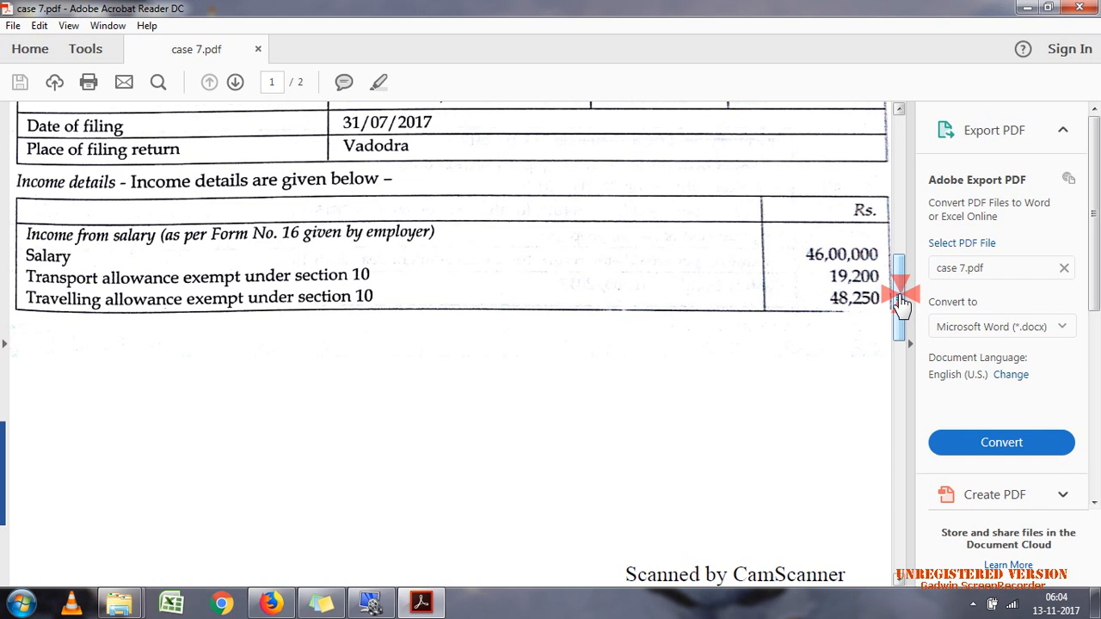
Step: Read the salary income section in the PDF, covering exempt allowances, HRA, perquisites and both profits in lieu of salary entries
scroll(900, 289, down, 1)
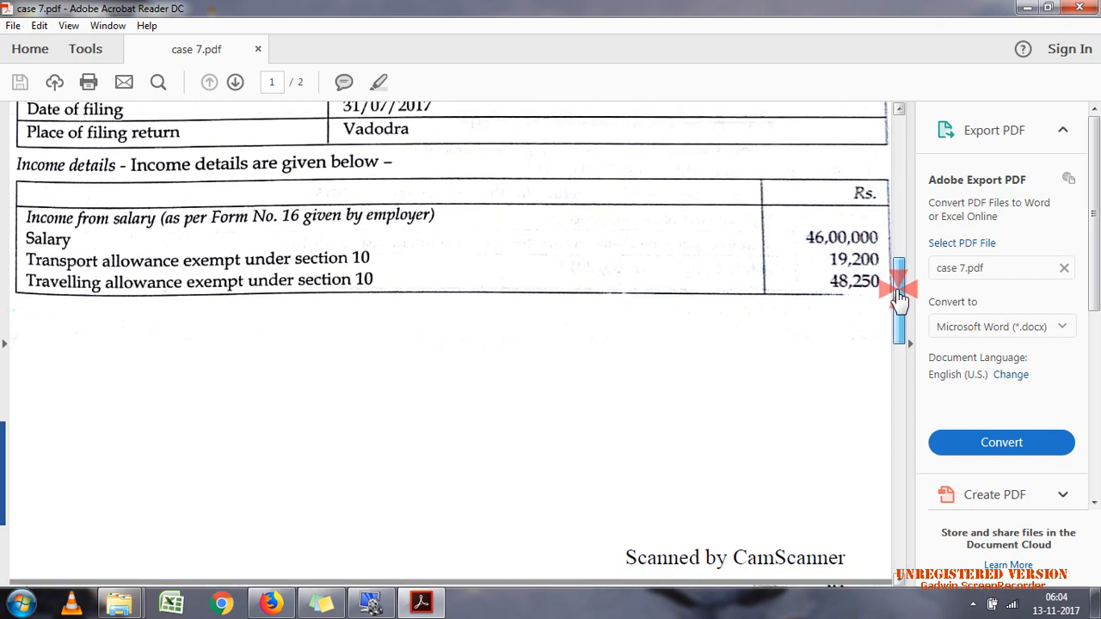
scroll(900, 297, down, 1)
drag(900, 298, 891, 353)
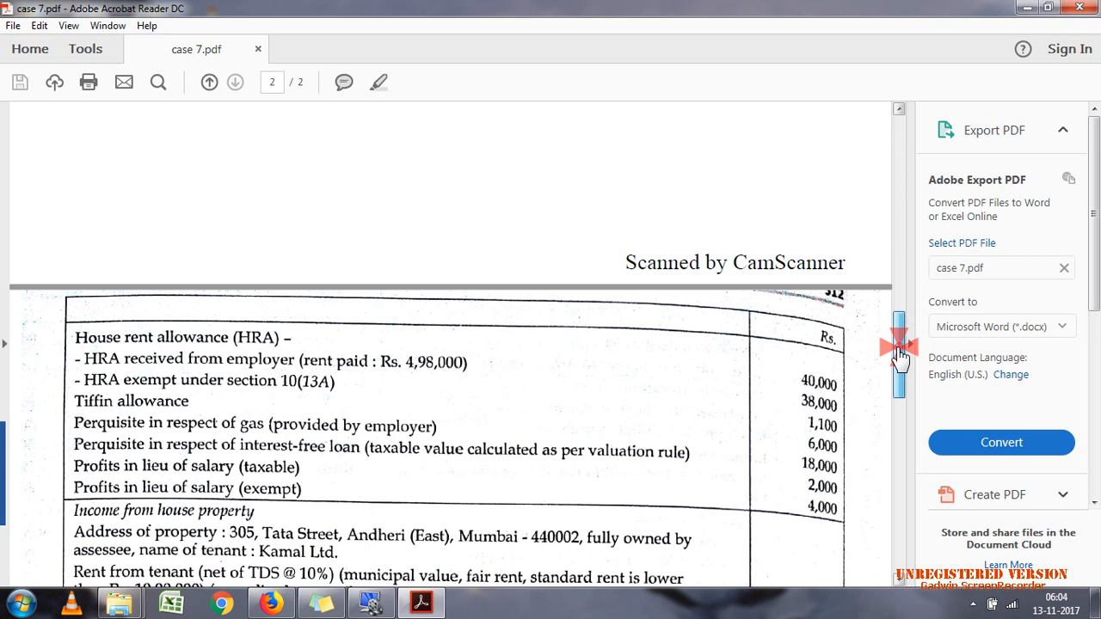
drag(899, 355, 900, 372)
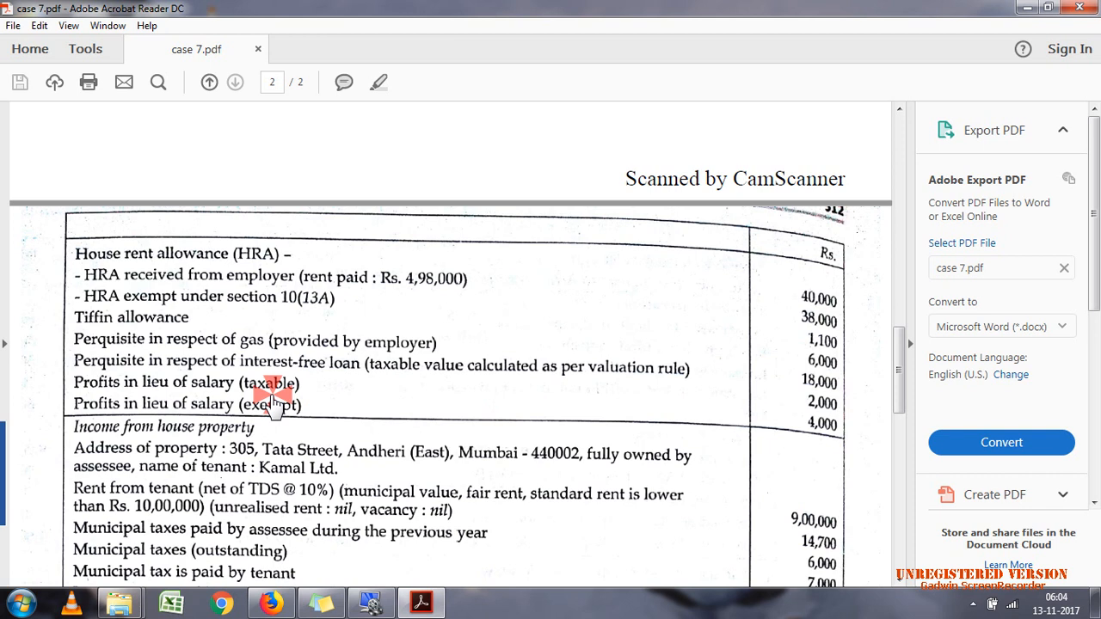
drag(272, 383, 376, 394)
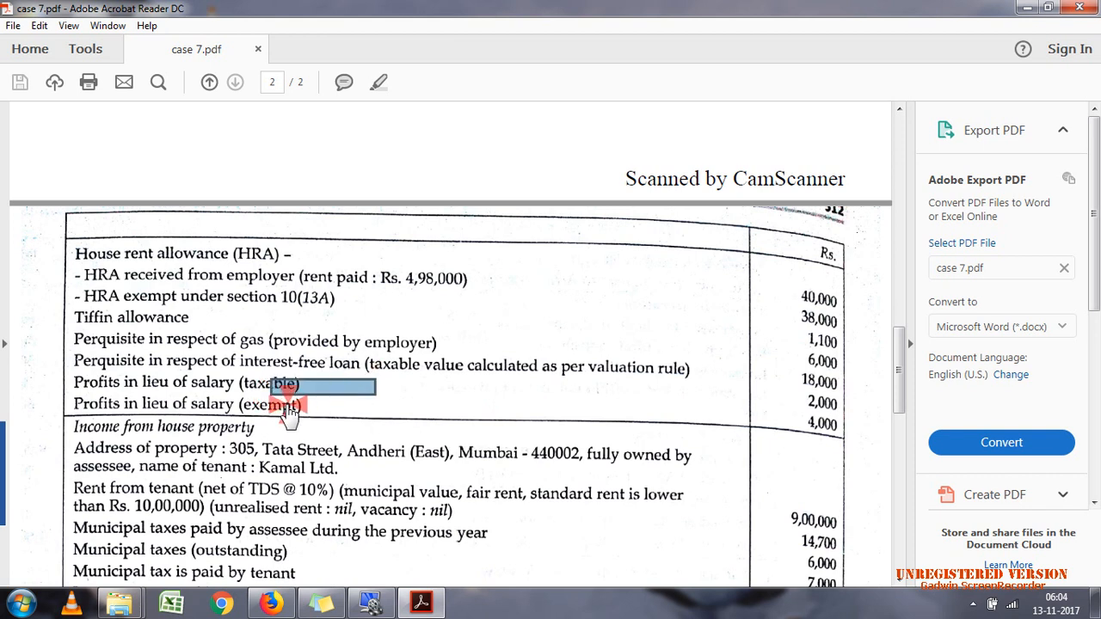
click(288, 407)
click(326, 405)
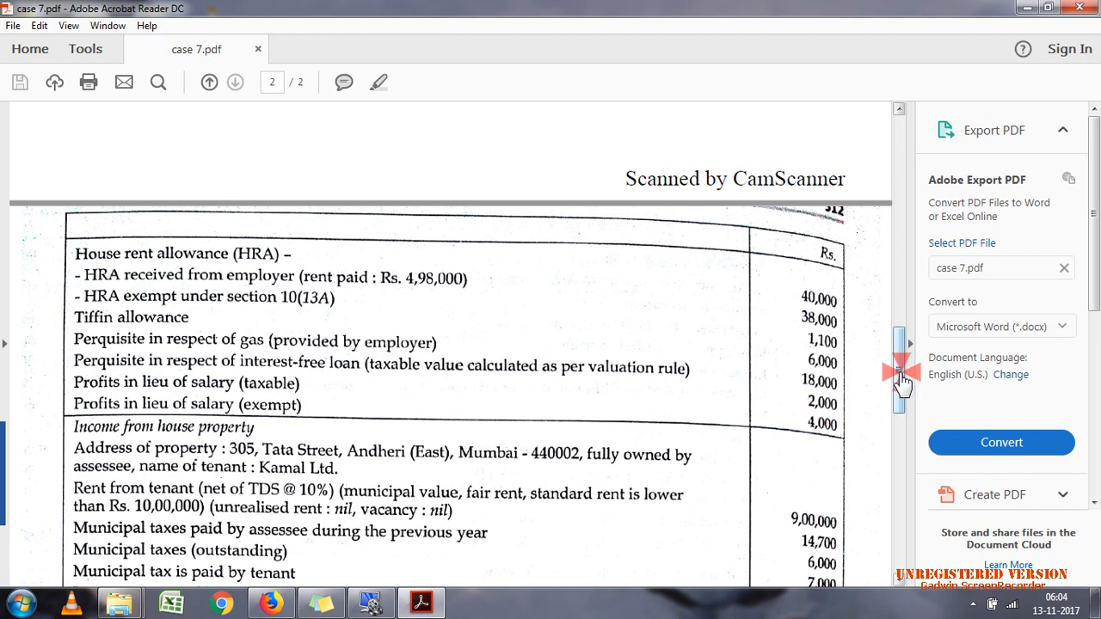
Step: Examine the income from house property entries, including rent, municipal taxes and interest on borrowed capital
drag(899, 371, 897, 412)
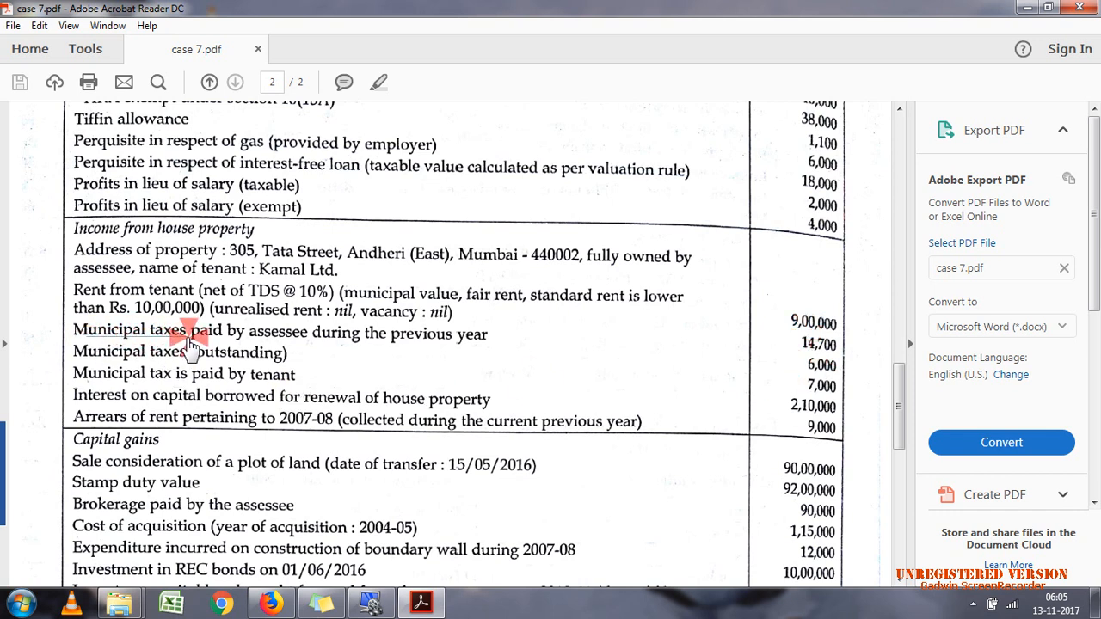
drag(191, 344, 231, 358)
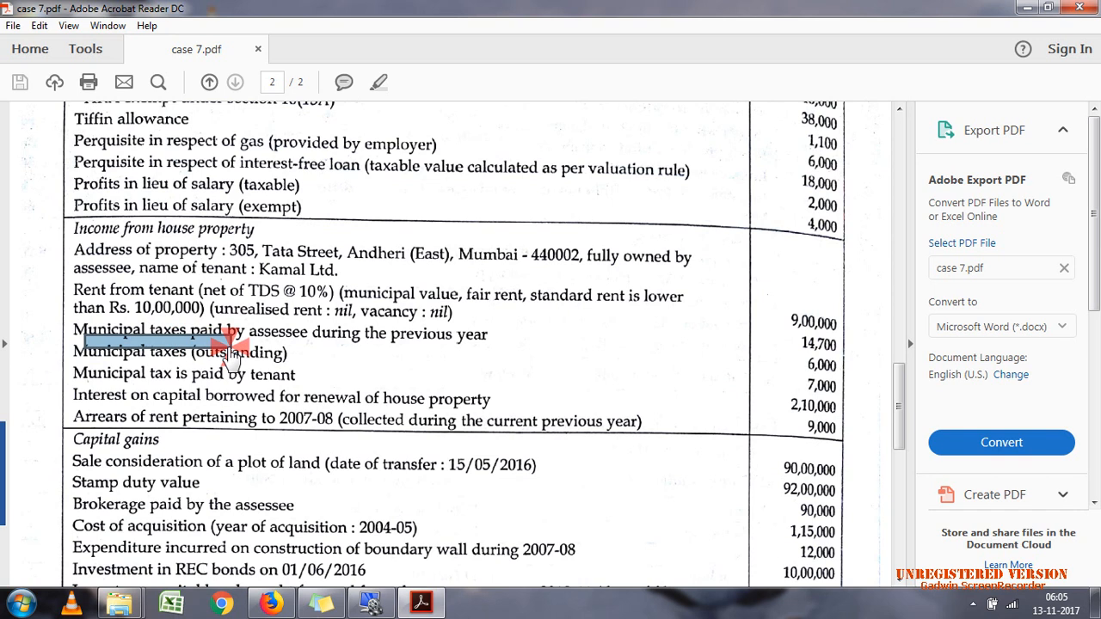
click(281, 352)
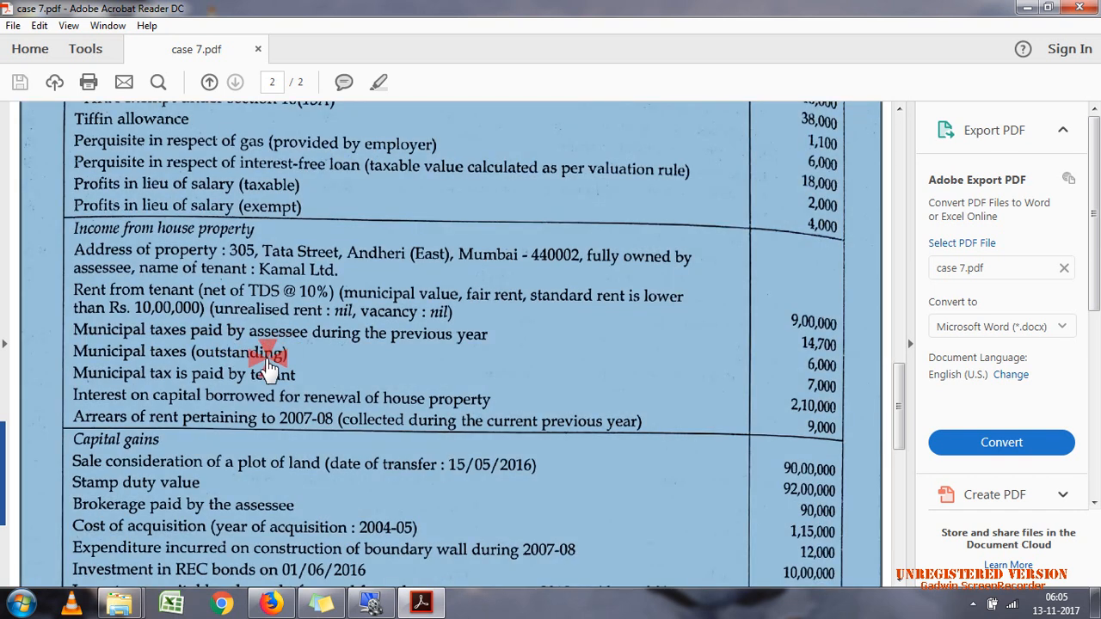
click(111, 367)
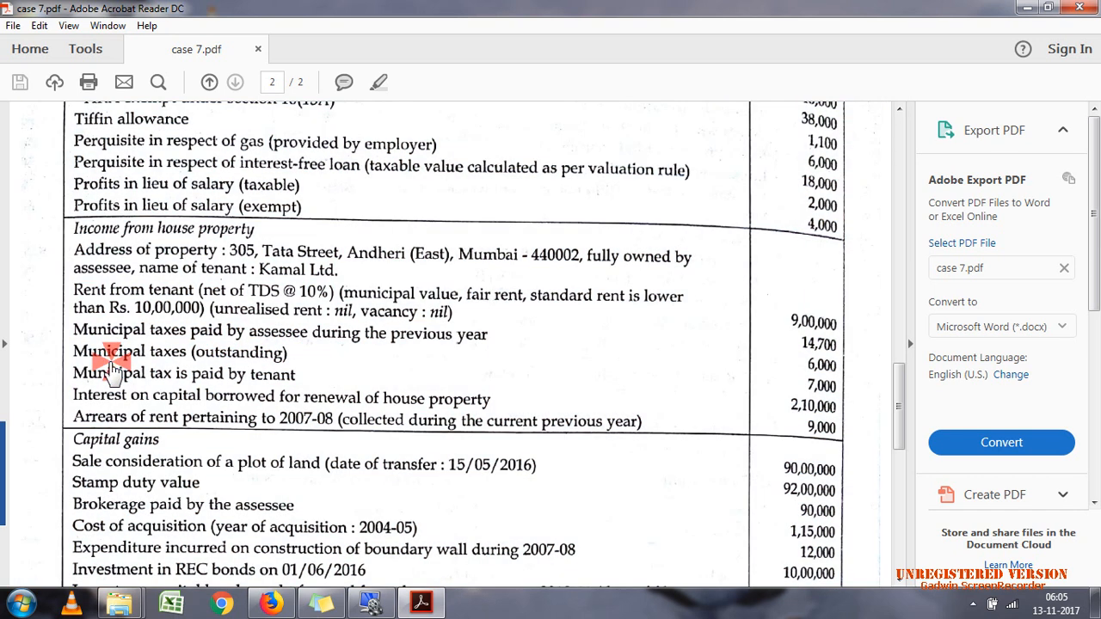
click(196, 384)
click(200, 392)
click(785, 416)
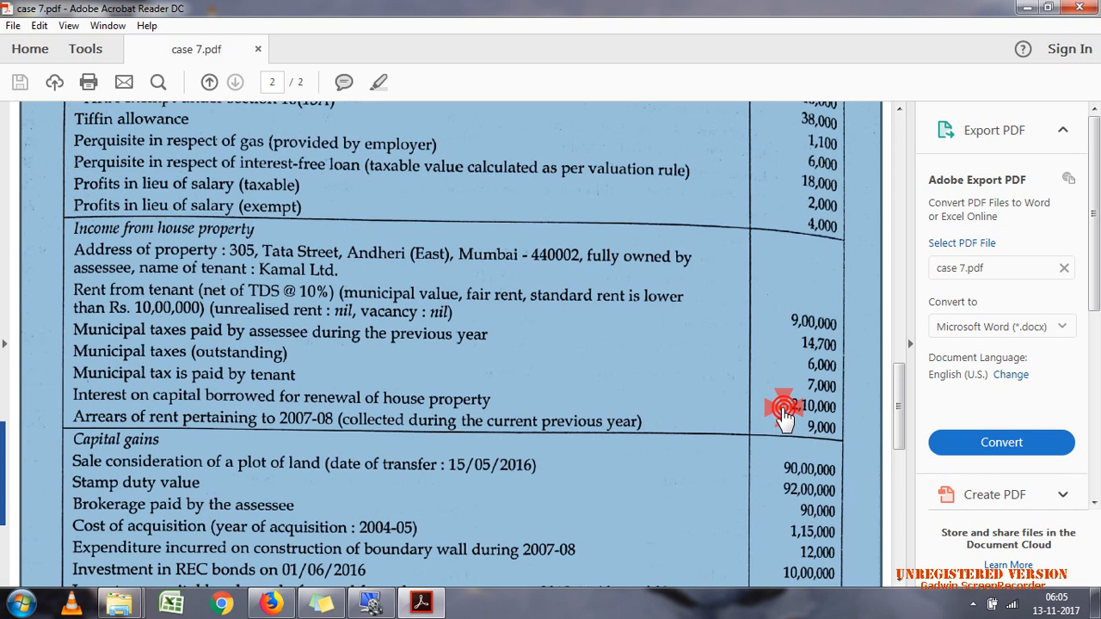
click(785, 415)
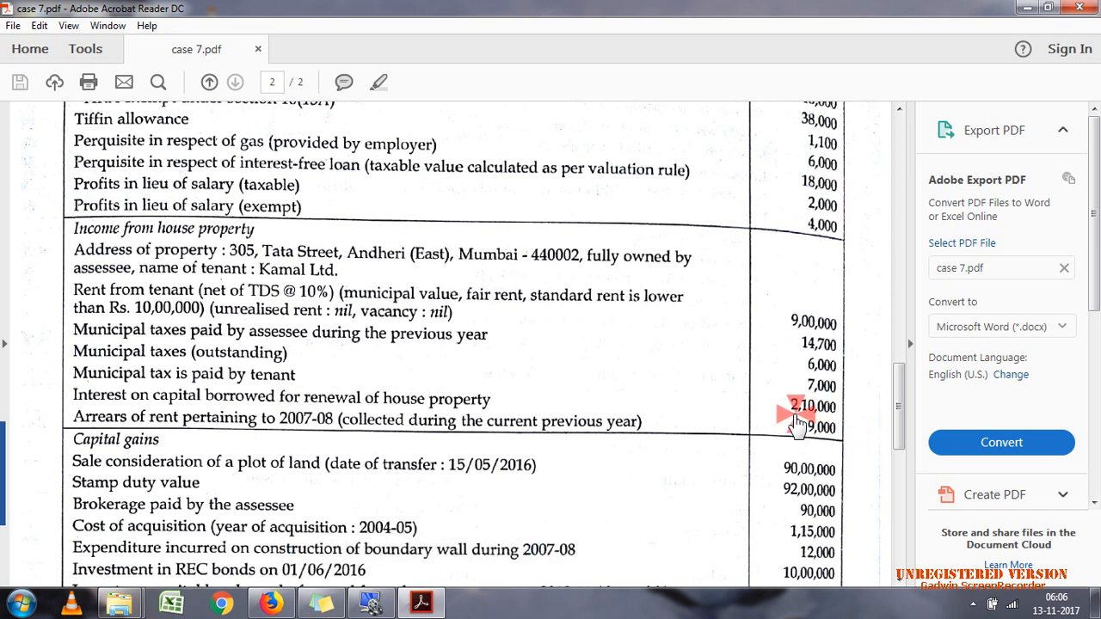
Step: Mark the amount for arrears of rent pertaining to 2007-08 and read on through the capital gains section
drag(792, 413, 856, 454)
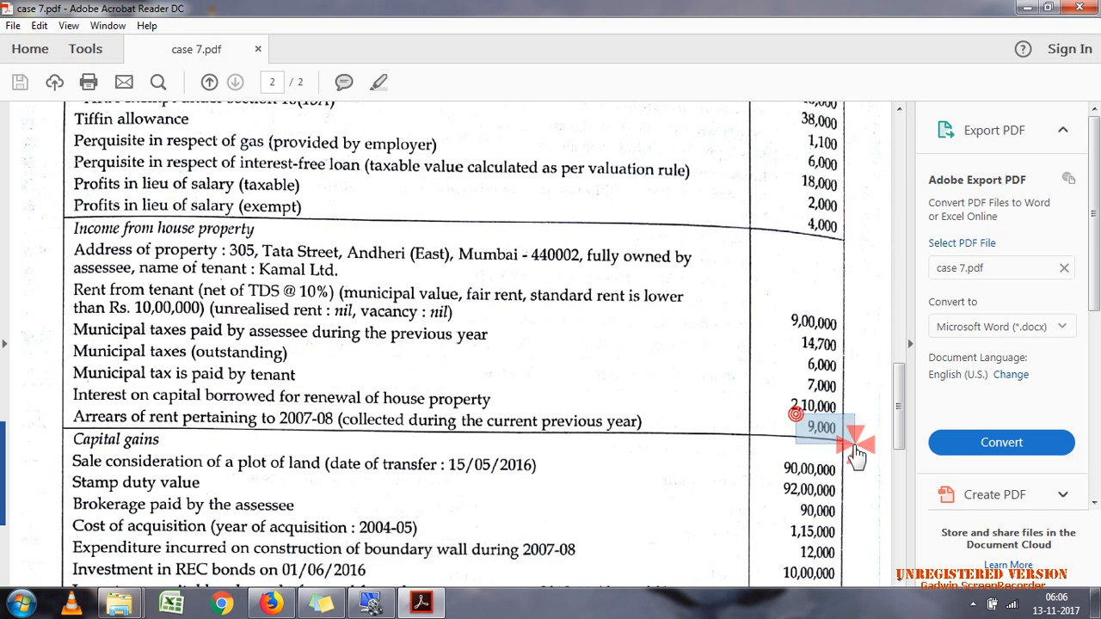
click(783, 432)
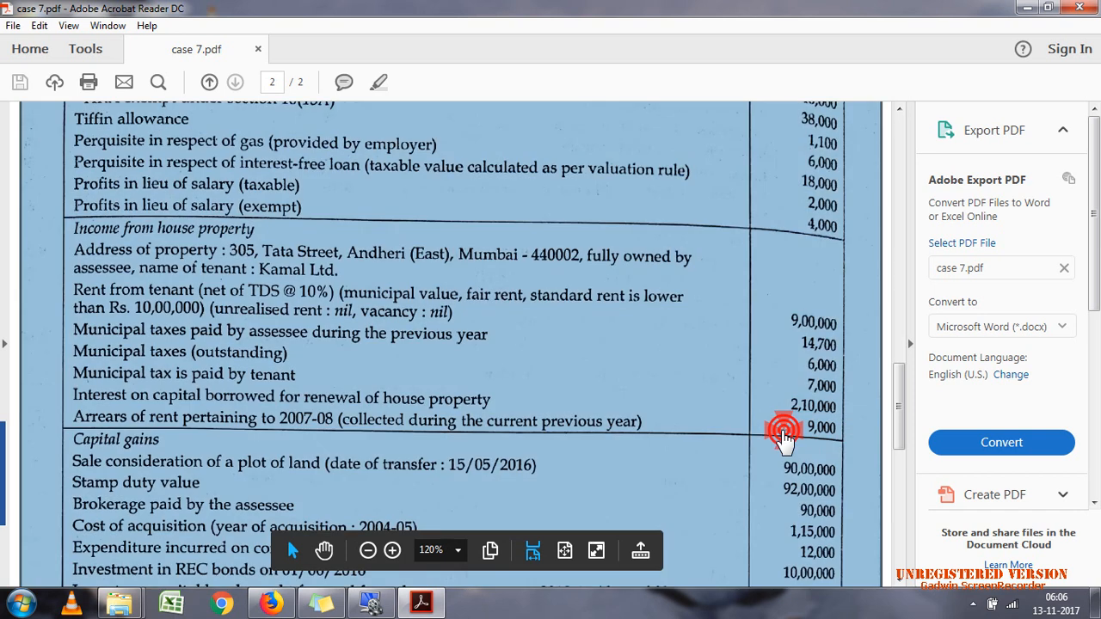
click(861, 438)
drag(798, 423, 846, 458)
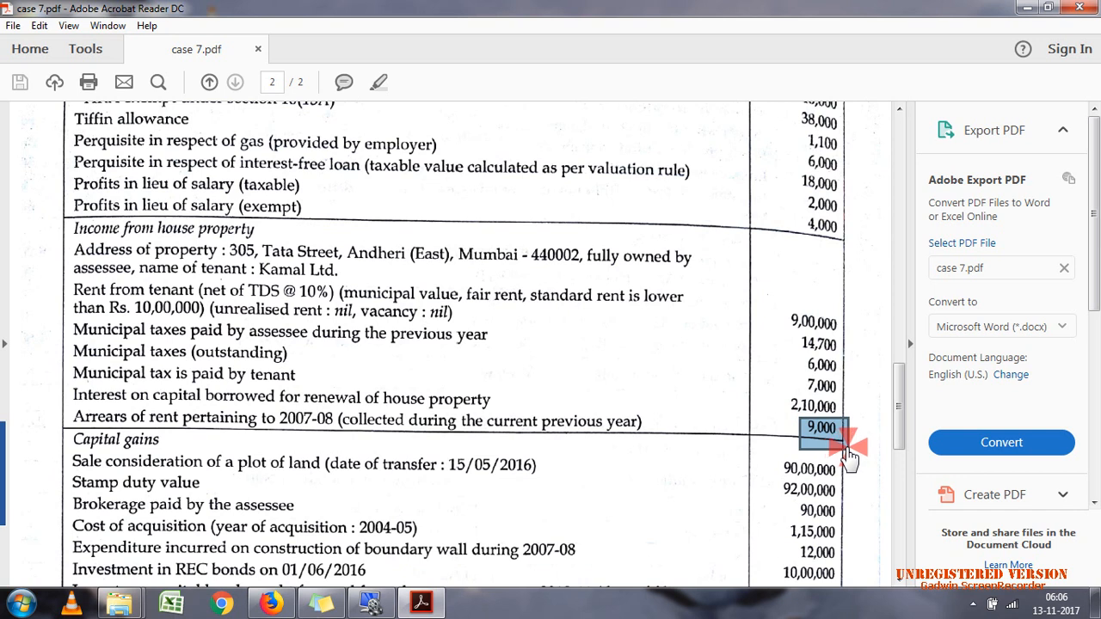
drag(900, 419, 899, 443)
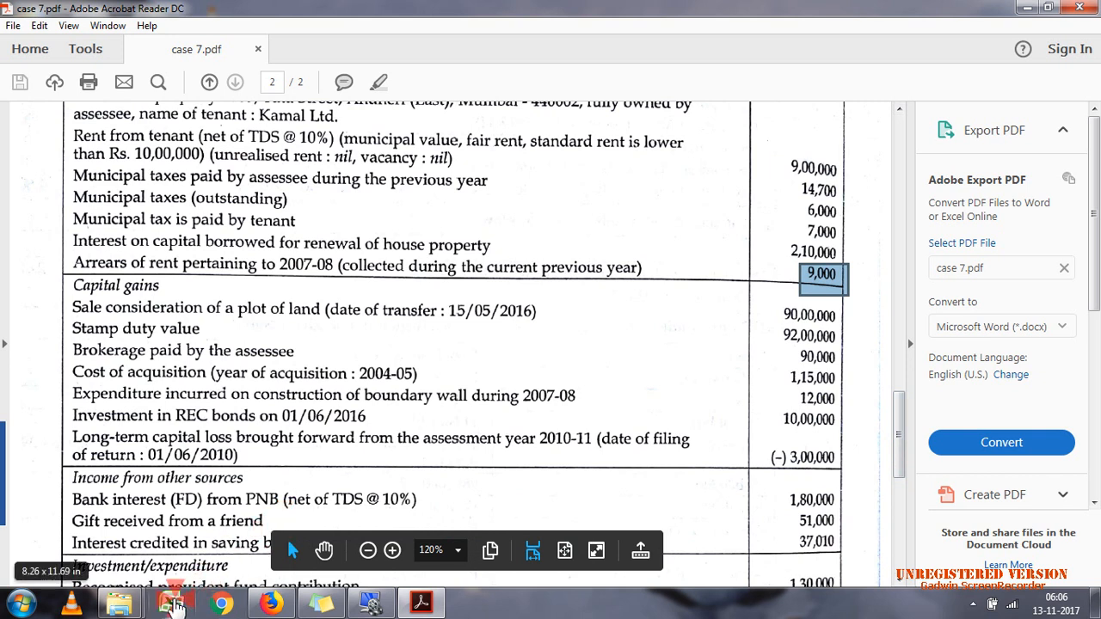
Step: Open the calculation efiling workbook from the desktop in Excel and show the start of the VKS CASE 7 sheet
click(1027, 9)
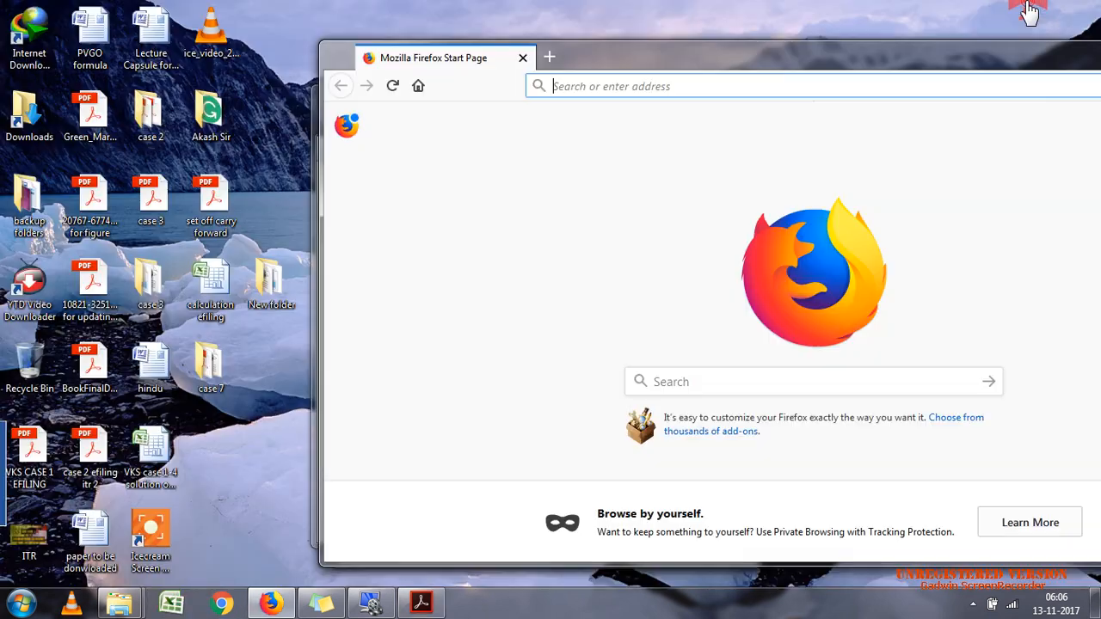
click(225, 310)
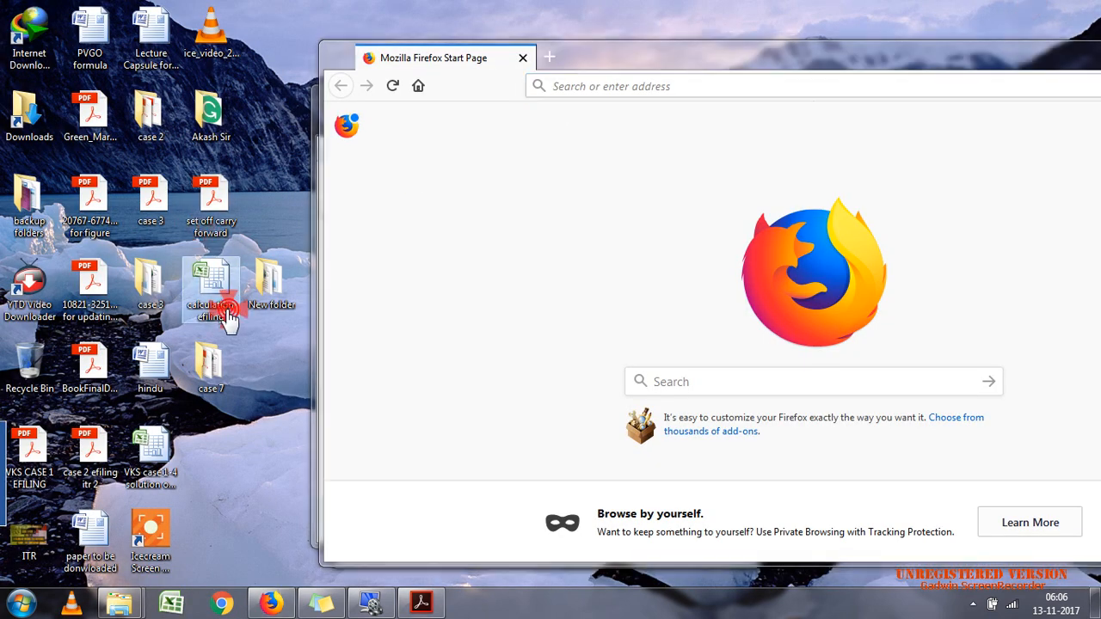
double_click(226, 310)
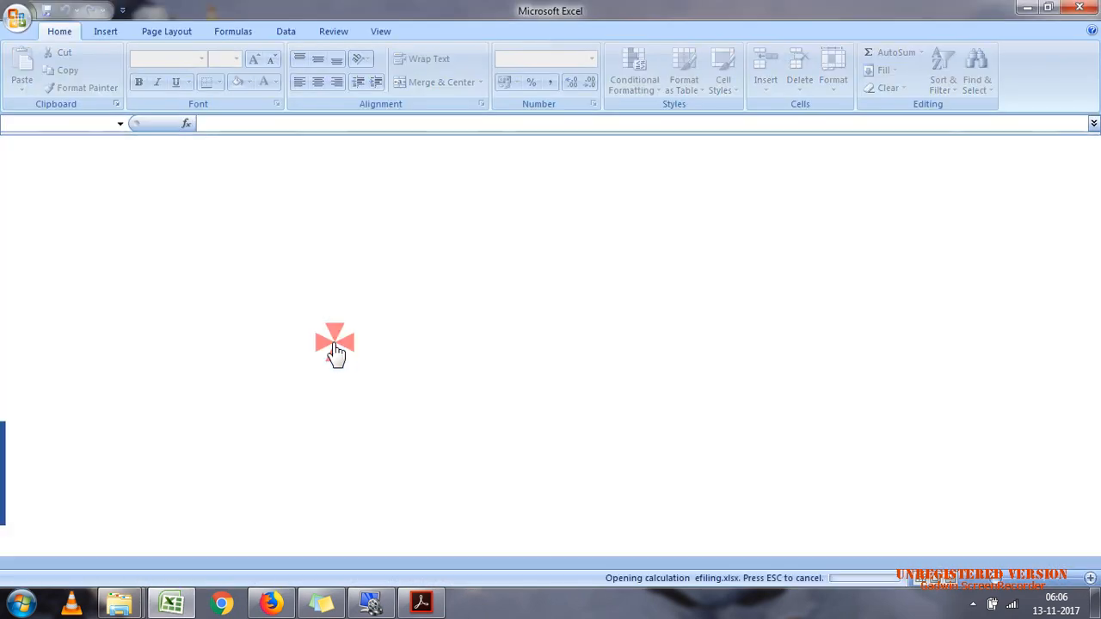
click(1096, 207)
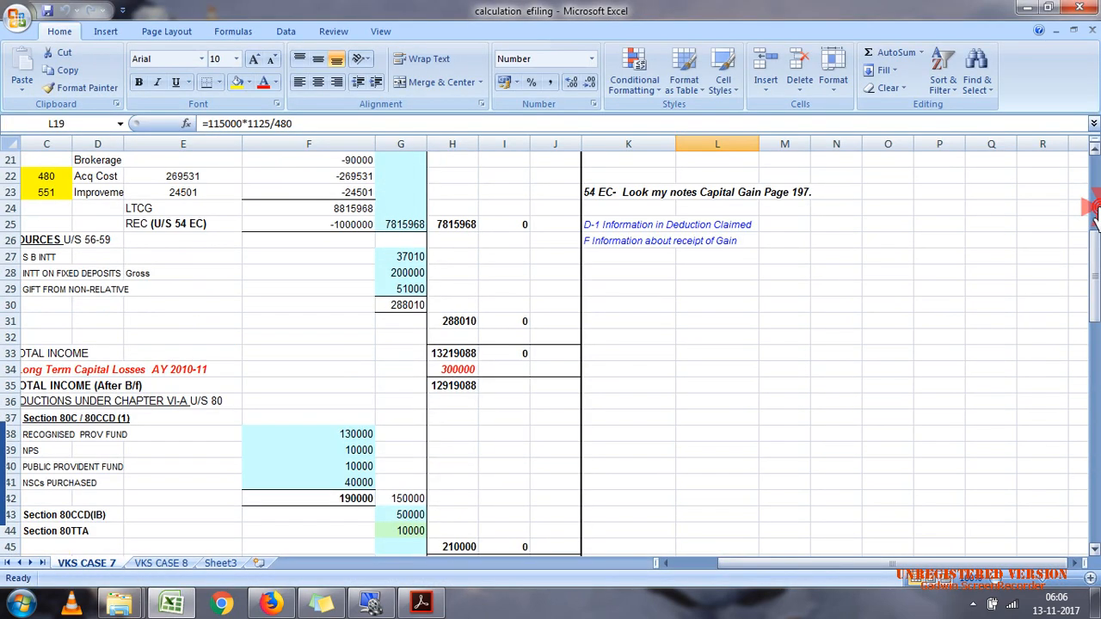
click(1095, 212)
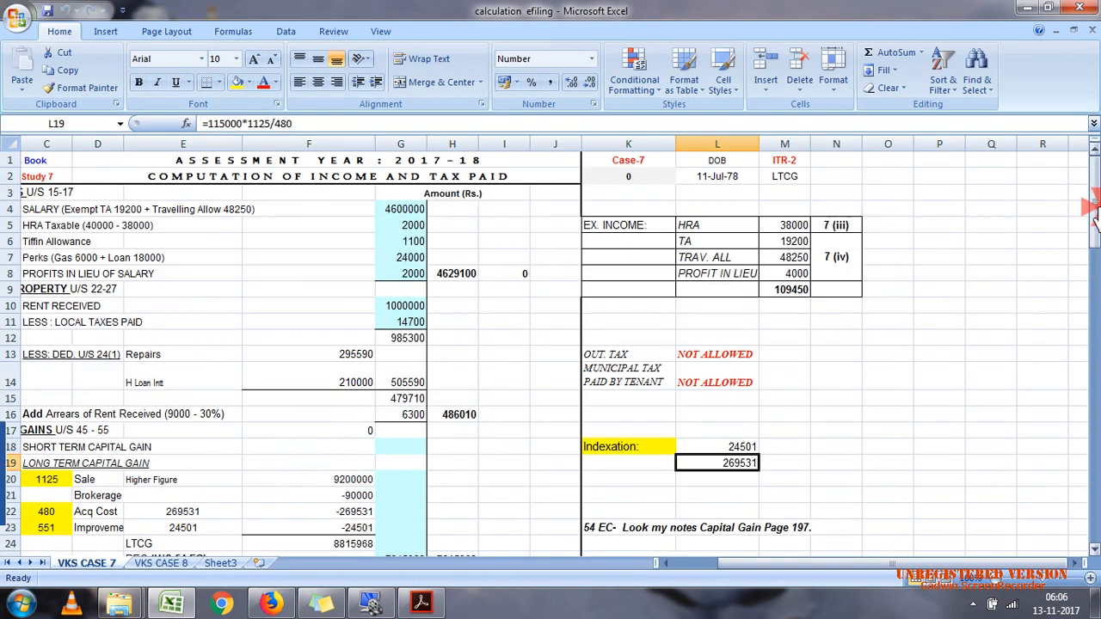
click(371, 229)
Step: Look up the salary and exempt allowances in case 7.pdf and compare them with the salary row in the Excel computation
click(421, 603)
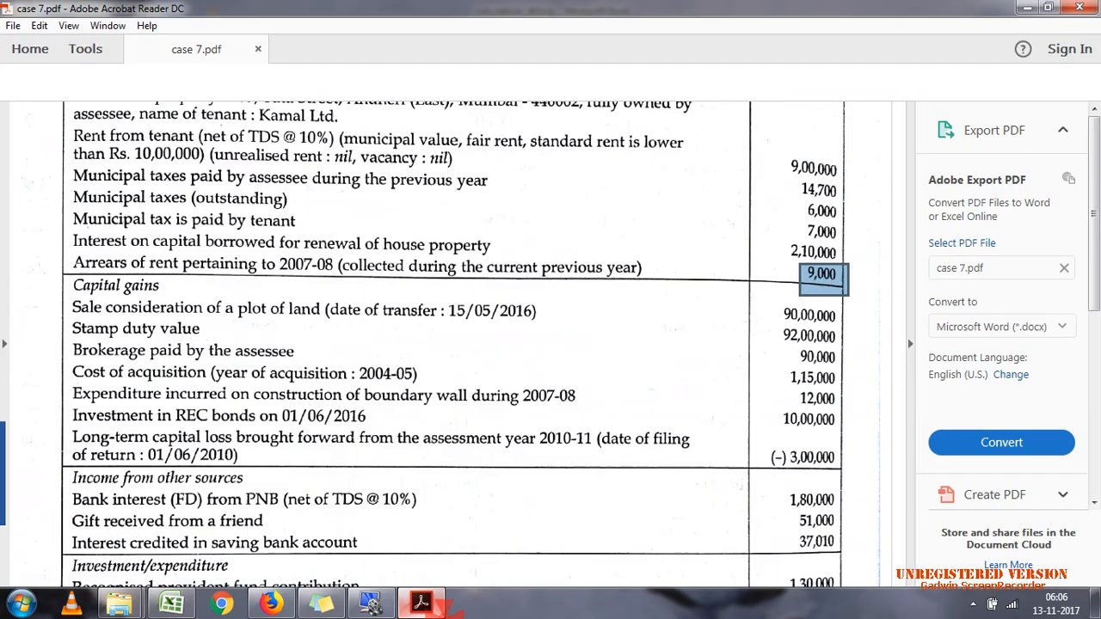
click(896, 183)
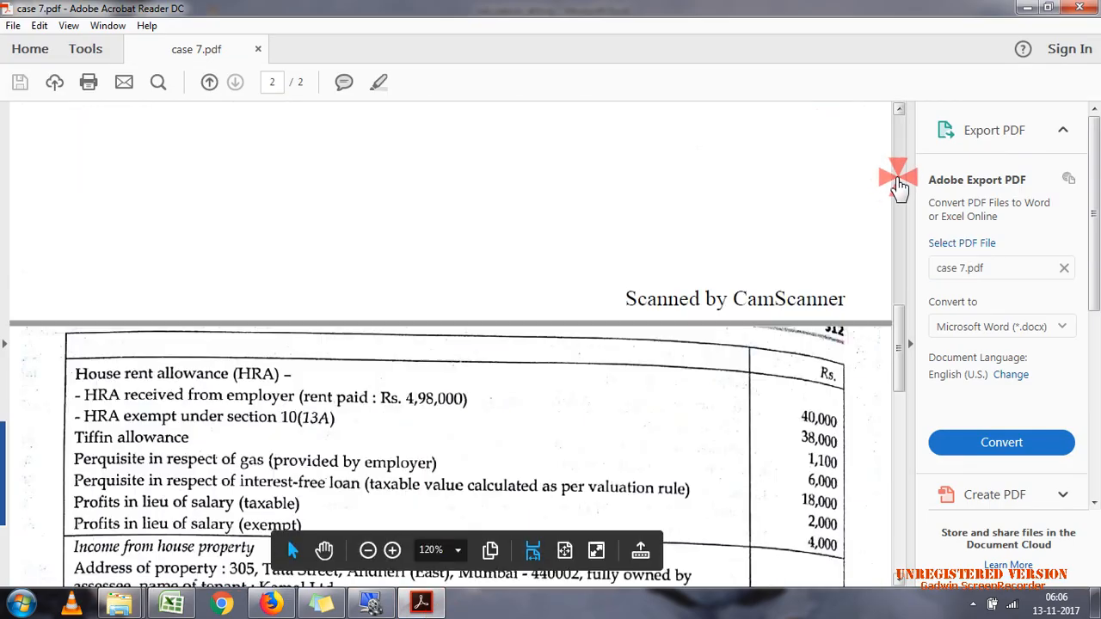
click(897, 179)
click(897, 179)
drag(899, 179, 902, 281)
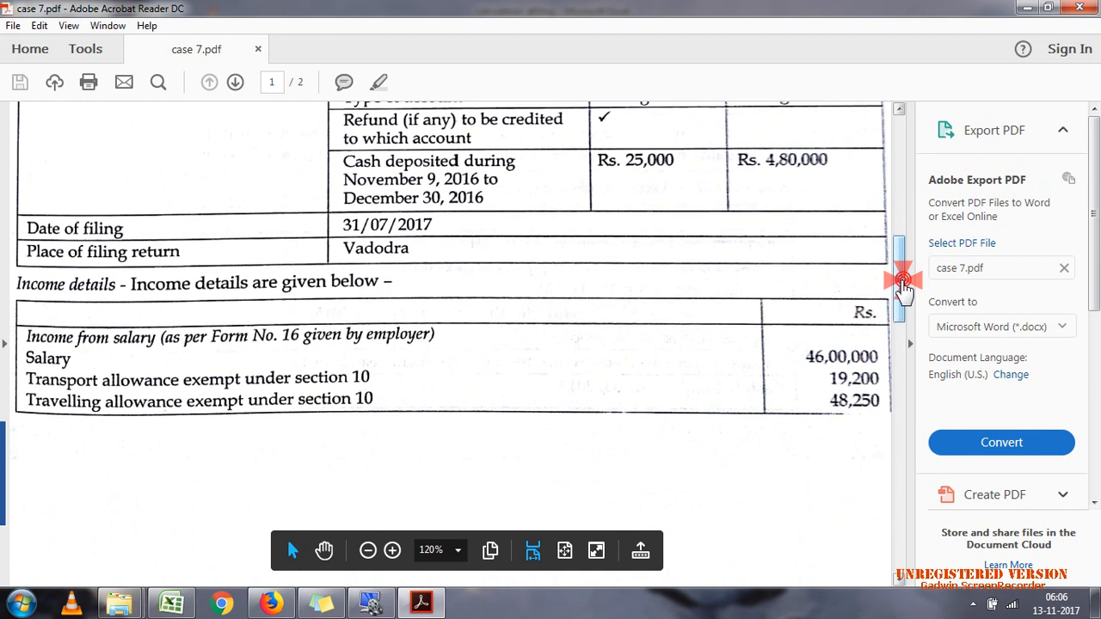
click(178, 605)
click(422, 234)
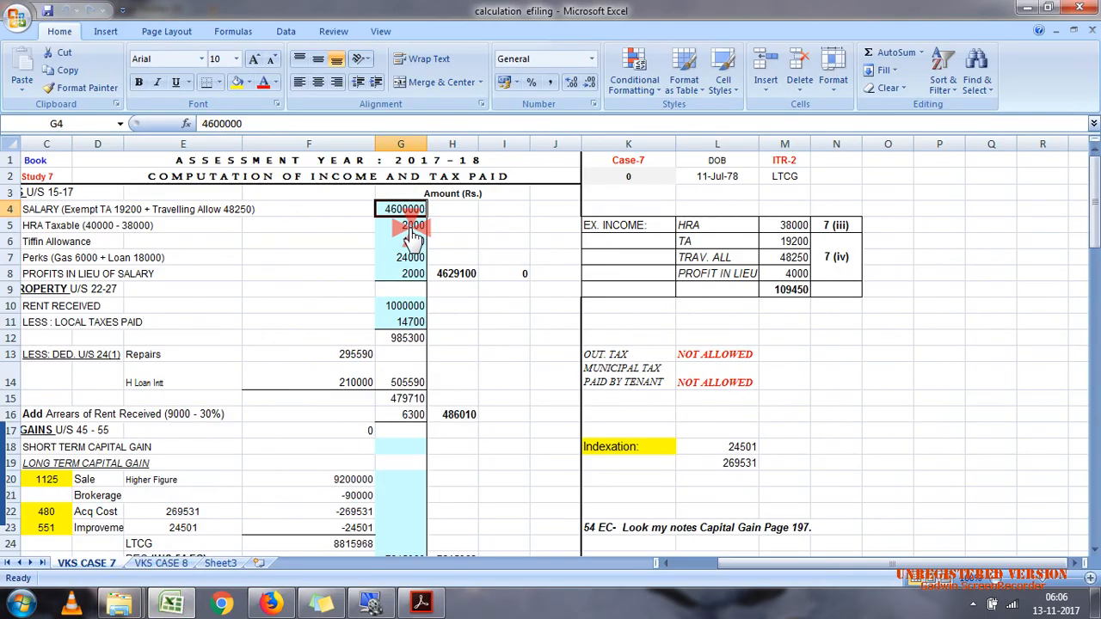
Step: Check the HRA received and exempt amounts in the Acrobat Reader PDF against the taxable HRA row in Excel
click(424, 606)
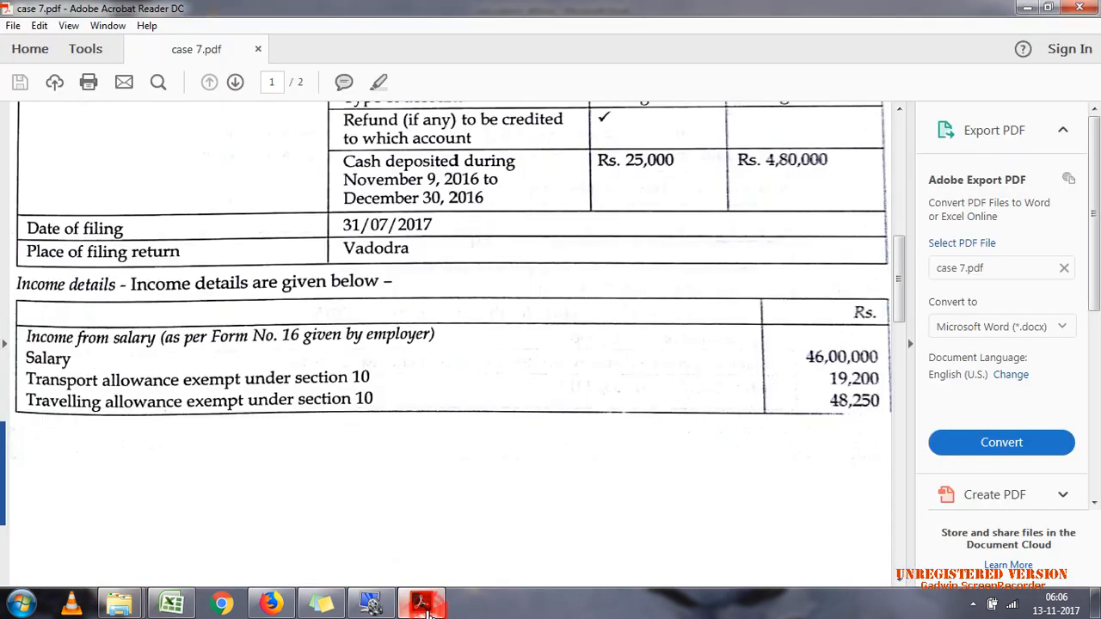
drag(902, 262, 895, 339)
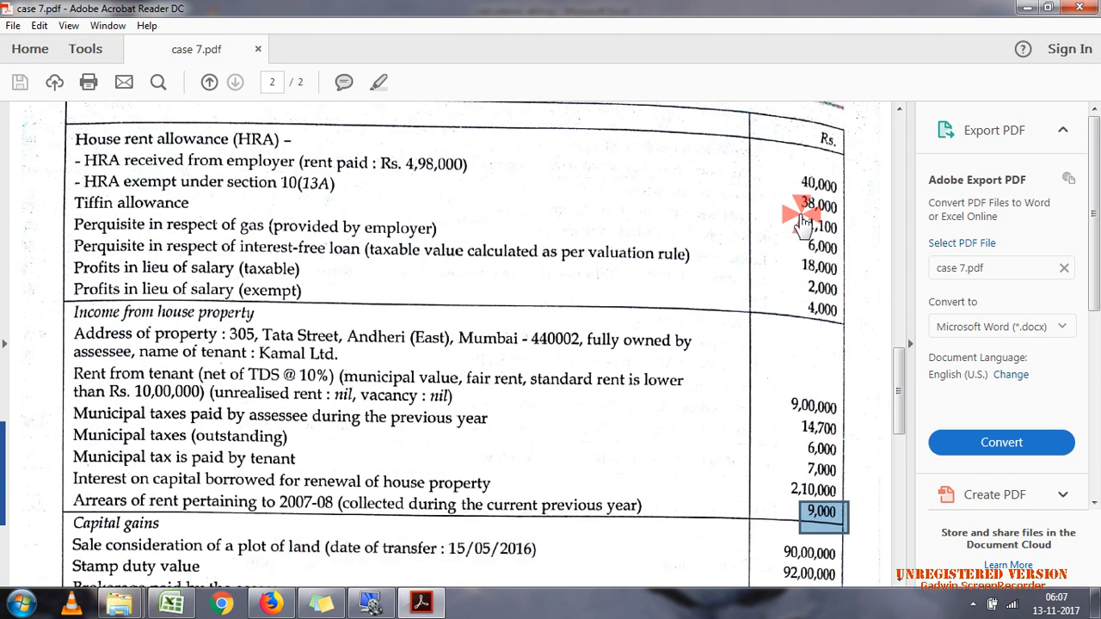
click(1026, 10)
click(409, 229)
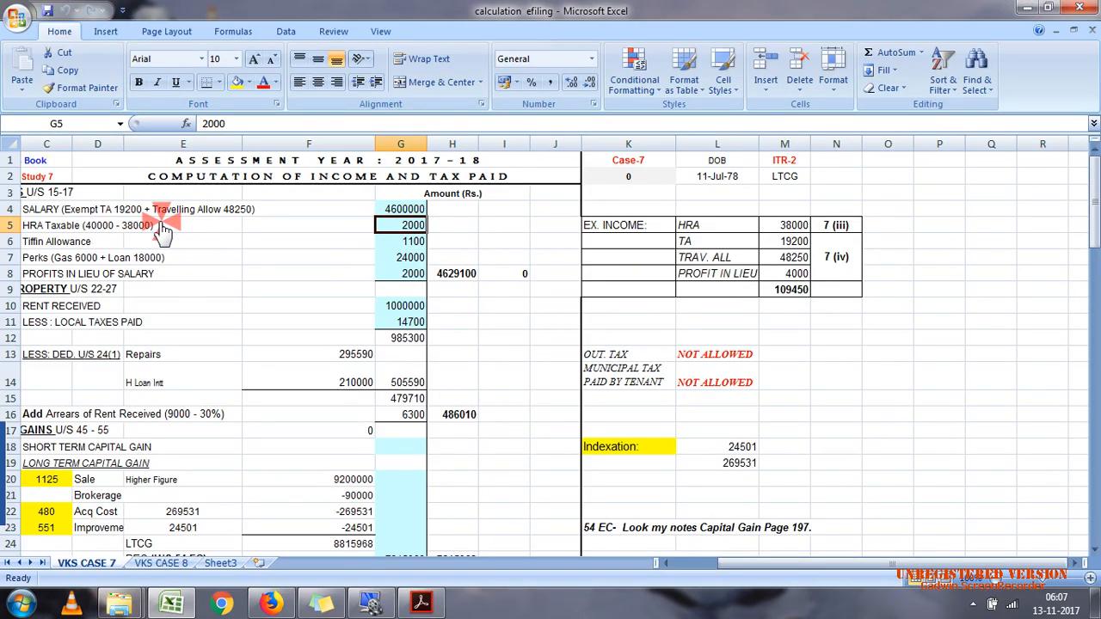
Step: Review the tiffin allowance, perks and profits in lieu of salary rows, and compare them with case 7.pdf in Acrobat Reader
click(107, 243)
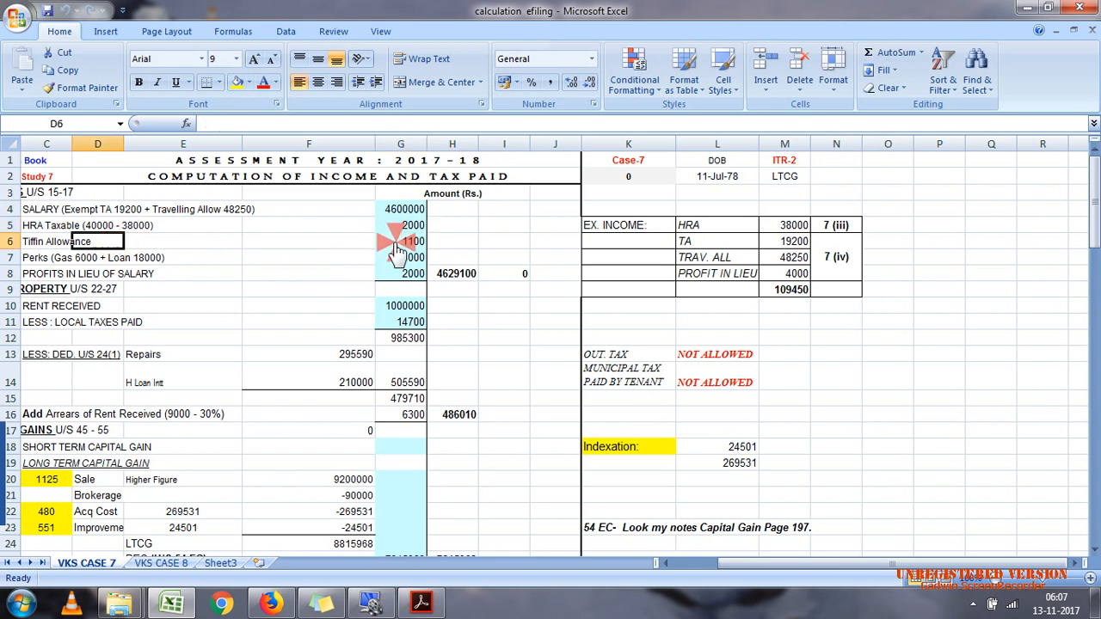
click(102, 258)
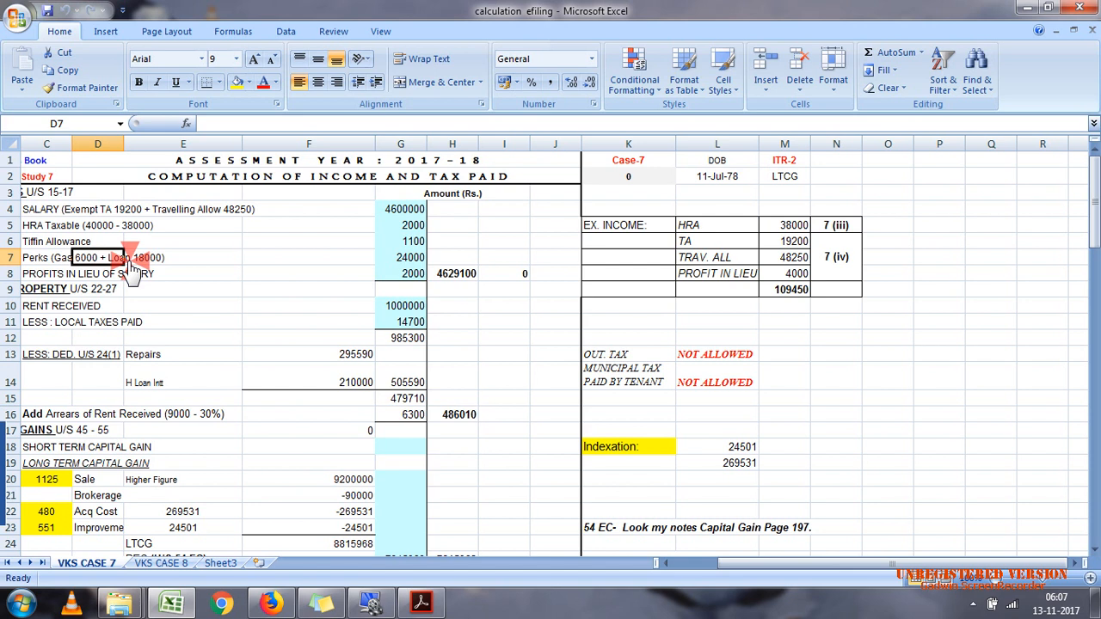
click(394, 260)
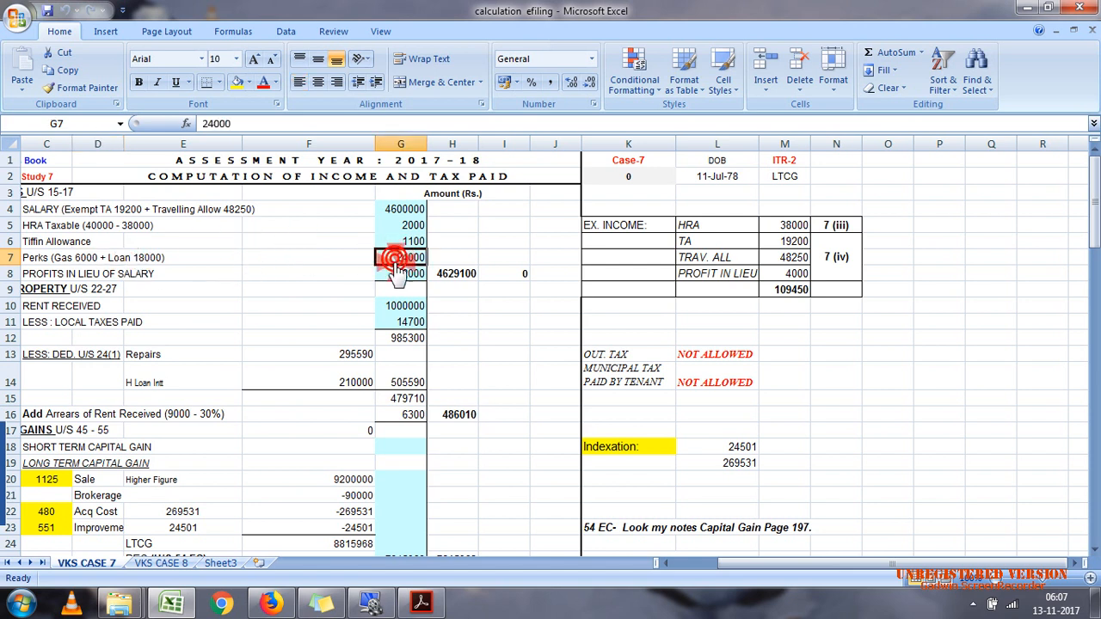
click(99, 274)
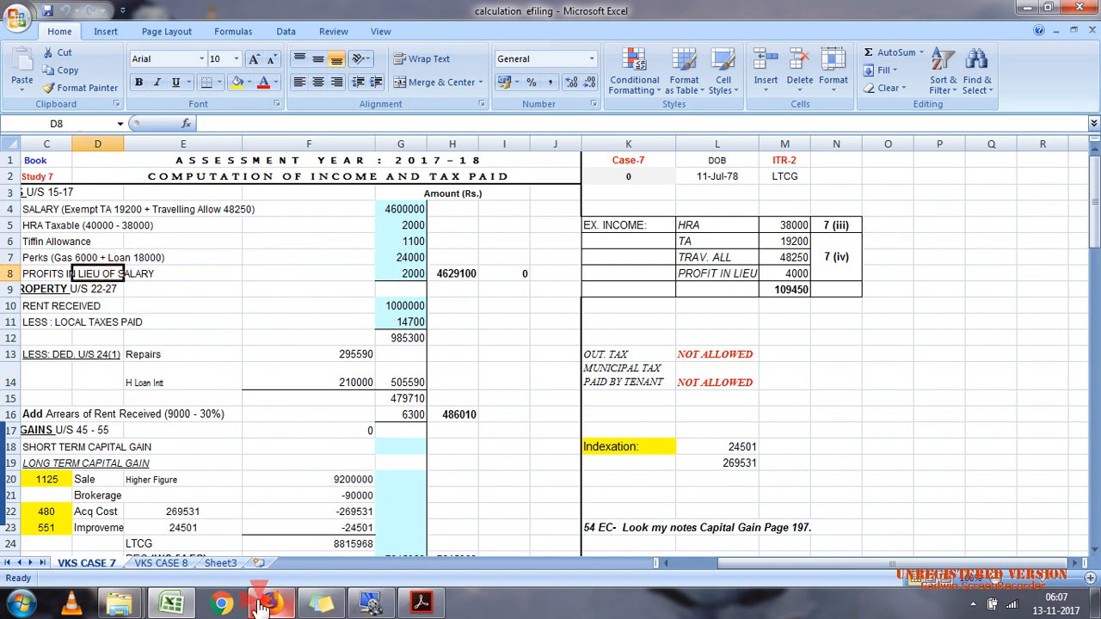
click(420, 602)
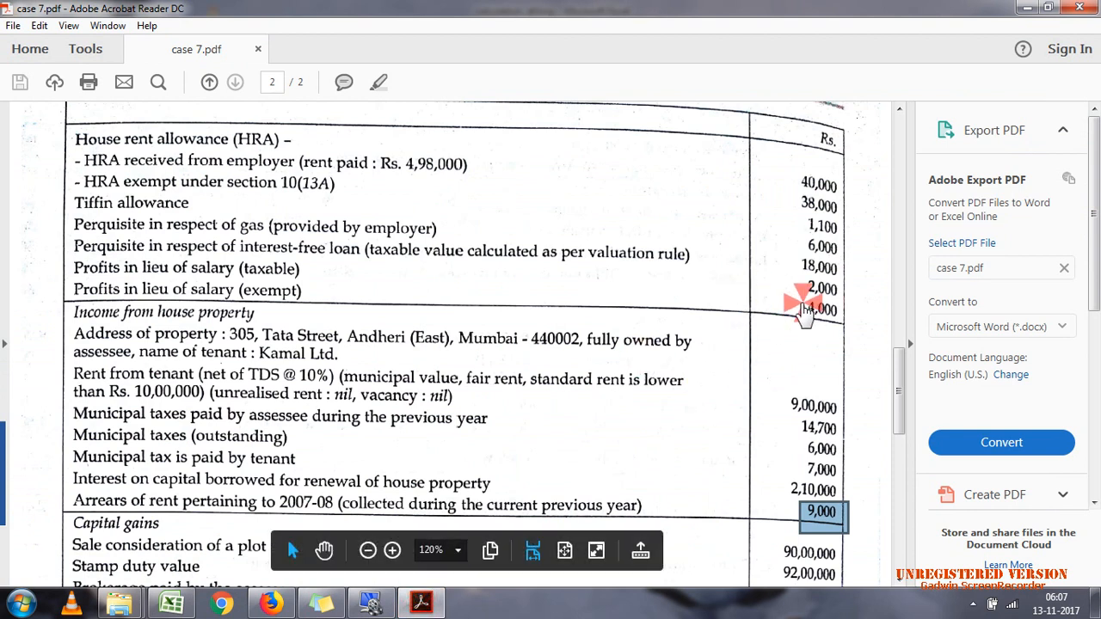
Step: Switch to Excel and review the taxable profits in lieu of salary and the HRA row of the exempt income table
click(420, 603)
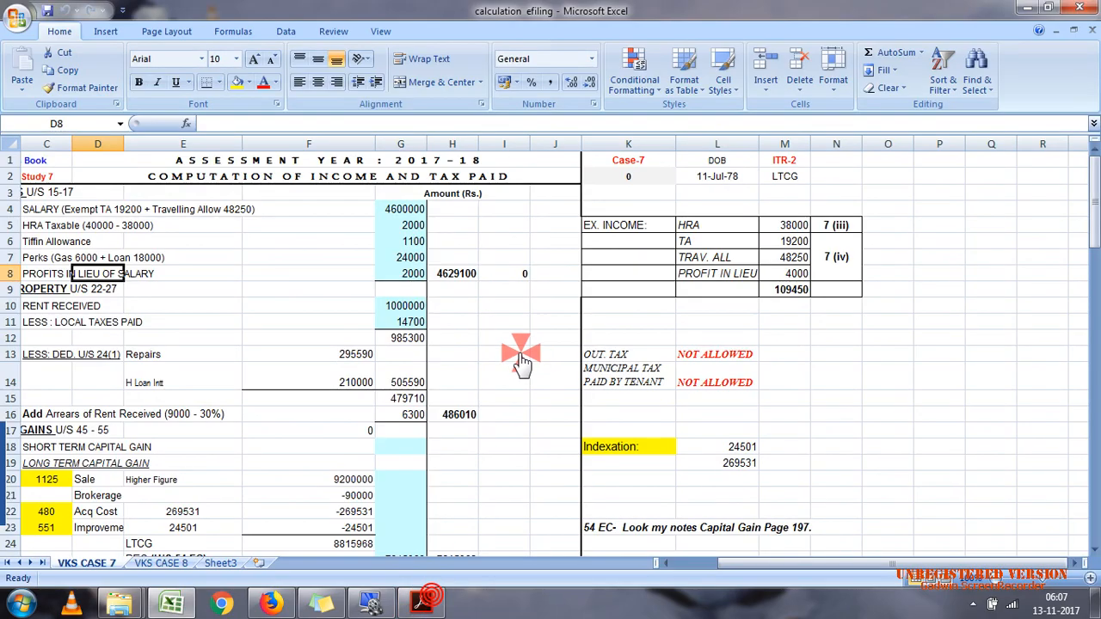
click(412, 274)
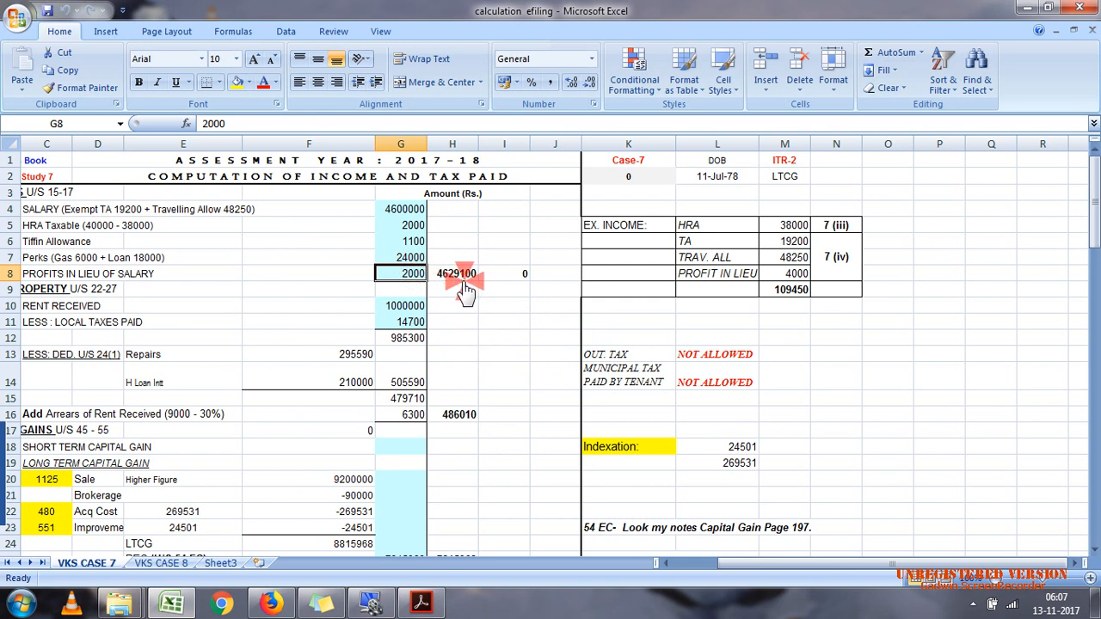
click(625, 226)
click(678, 229)
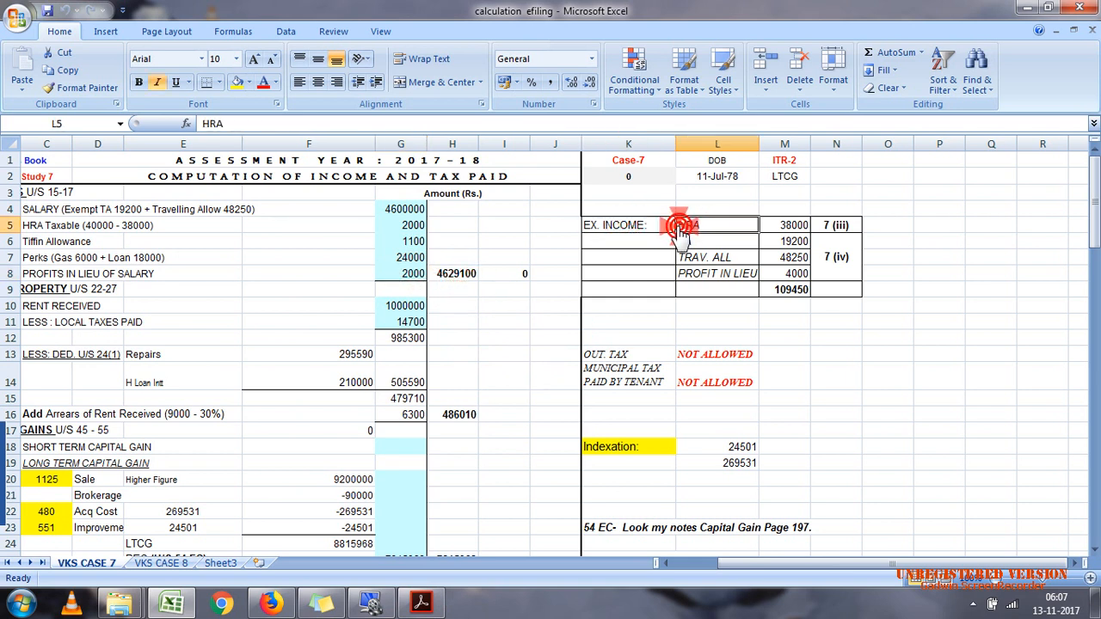
click(793, 226)
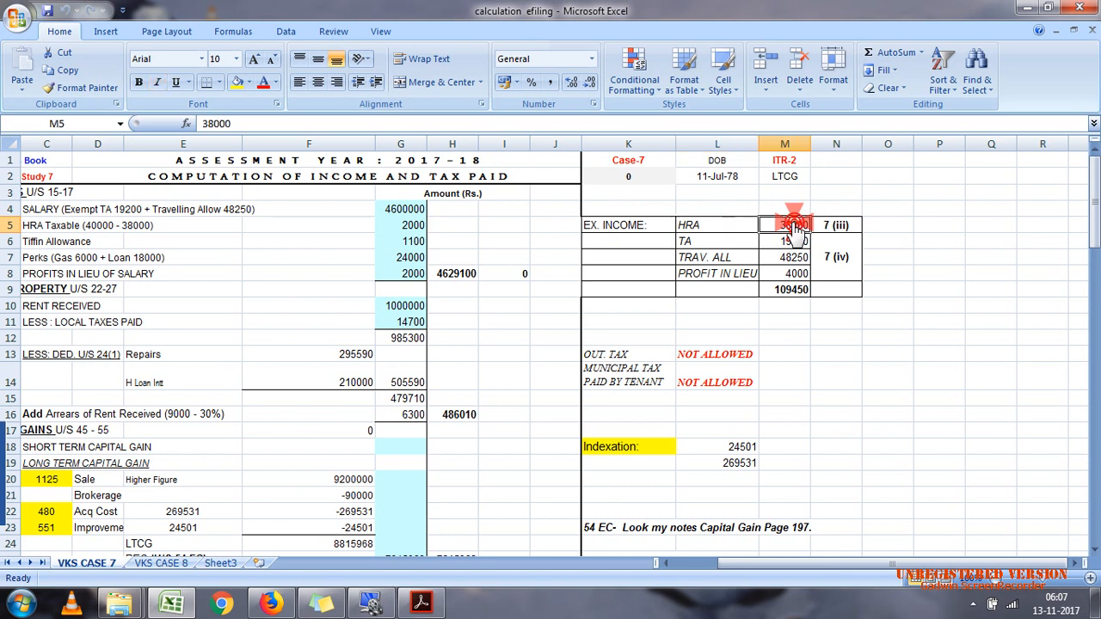
Step: Compare the TA and TRAV. ALL exempt income rows with the transport and travelling allowances in case 7.pdf in Acrobat Reader, returning to Excel
click(727, 243)
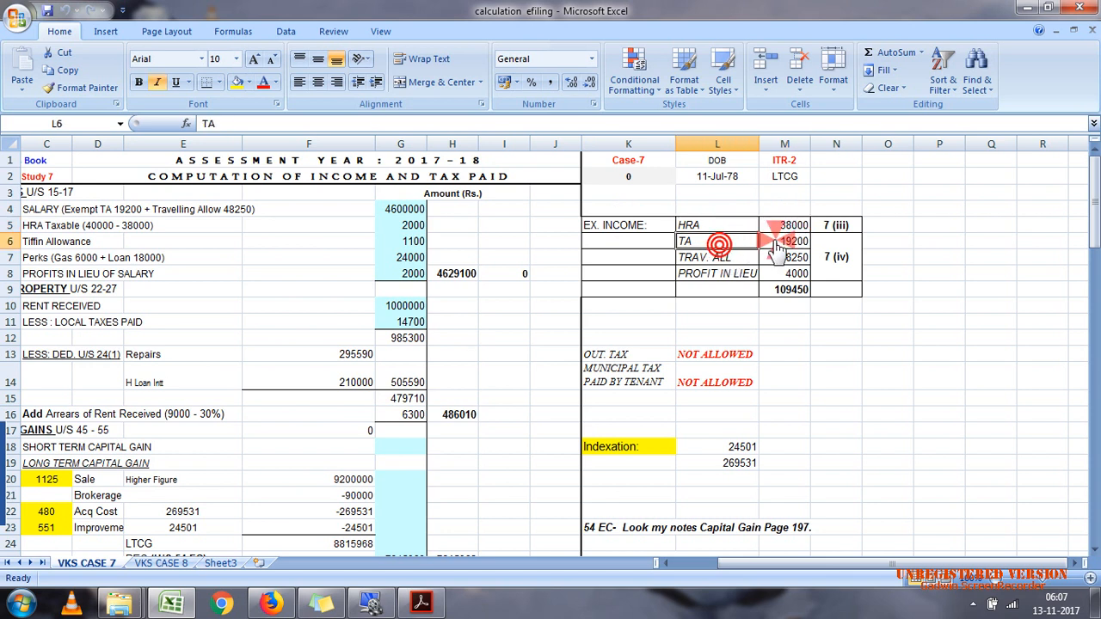
click(777, 244)
click(421, 604)
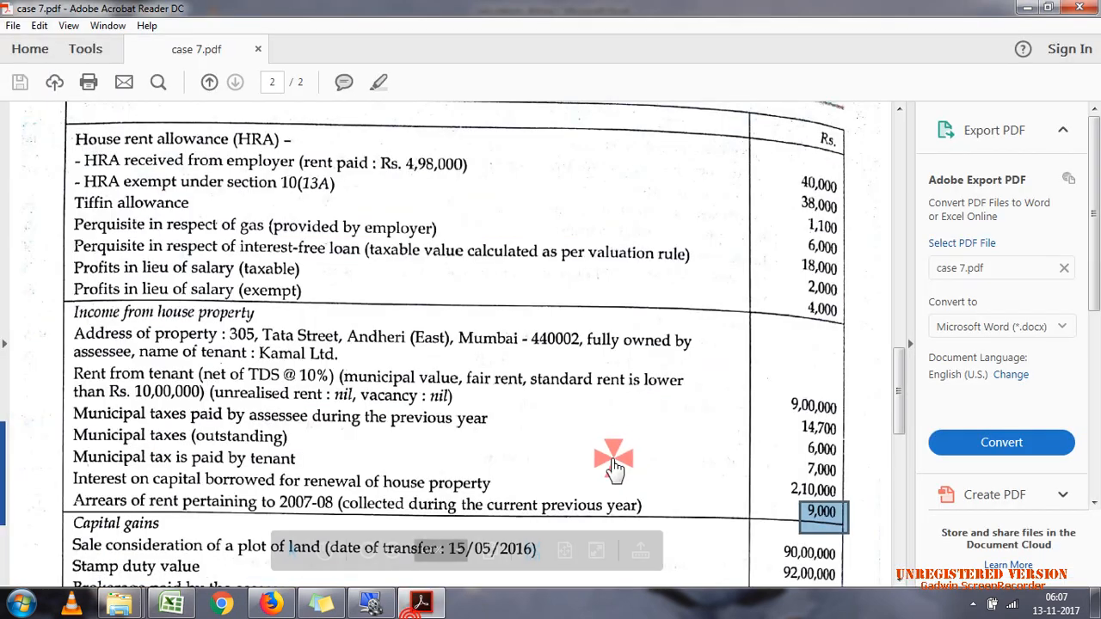
drag(893, 369, 895, 292)
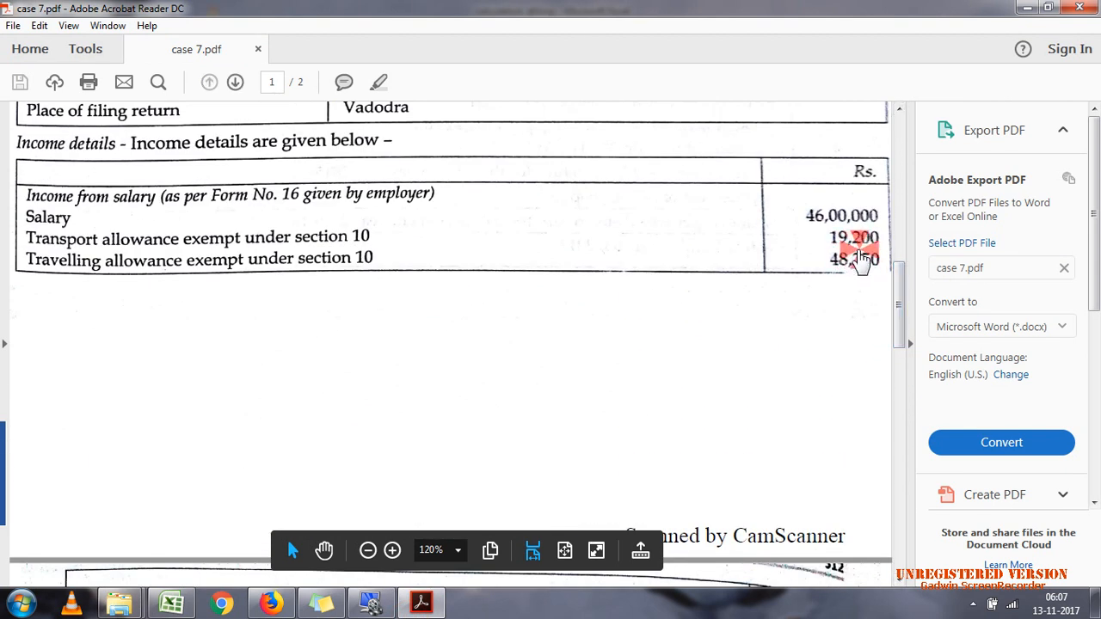
click(1032, 9)
click(784, 258)
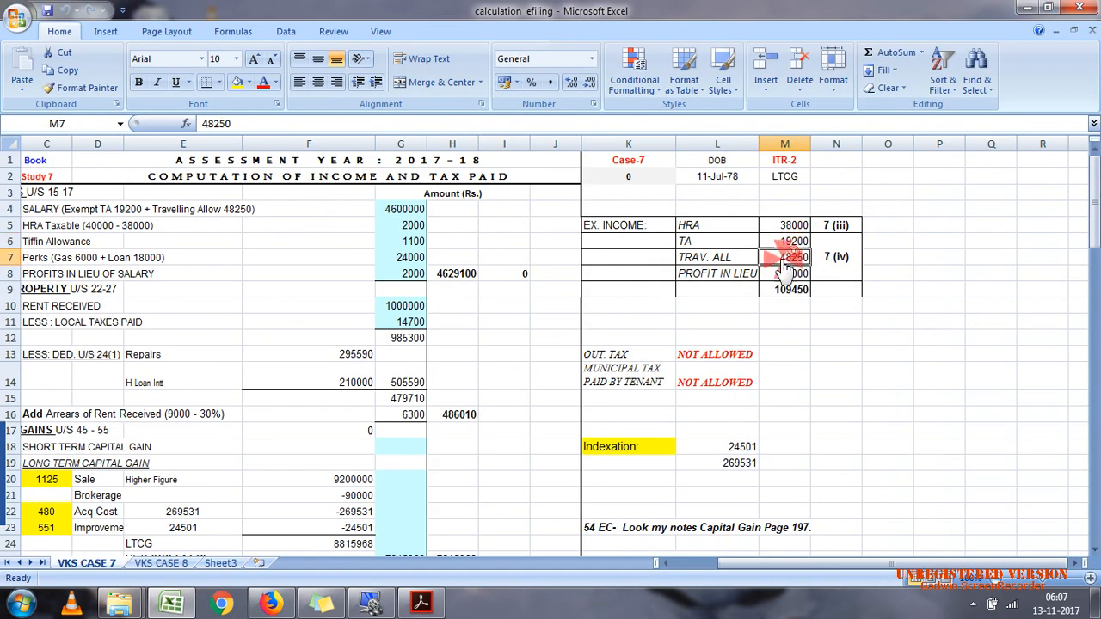
click(421, 602)
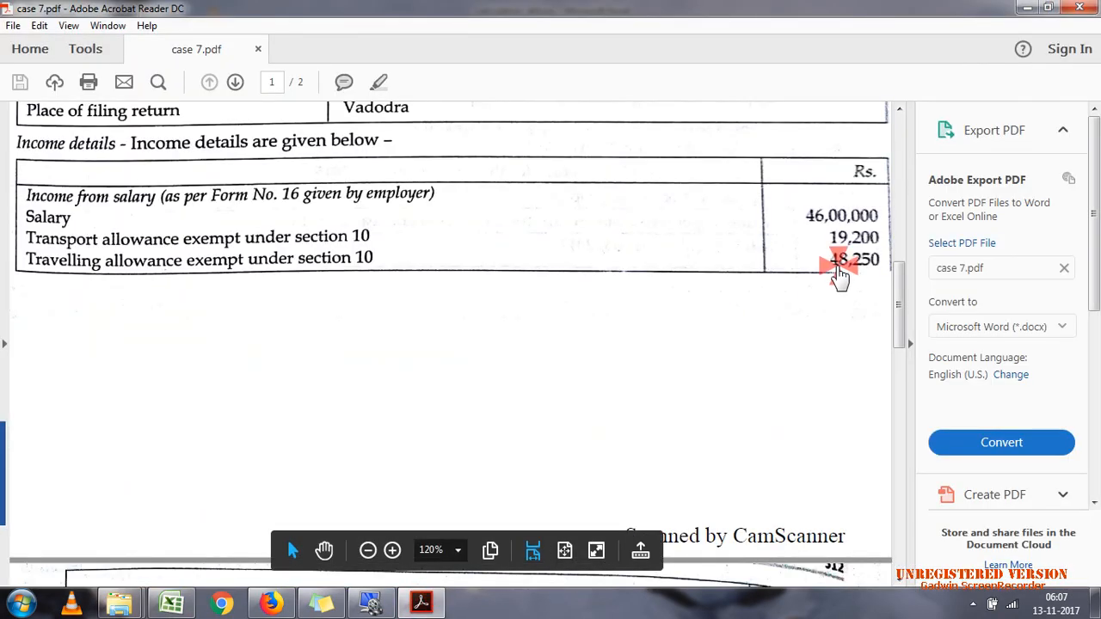
click(839, 274)
click(421, 602)
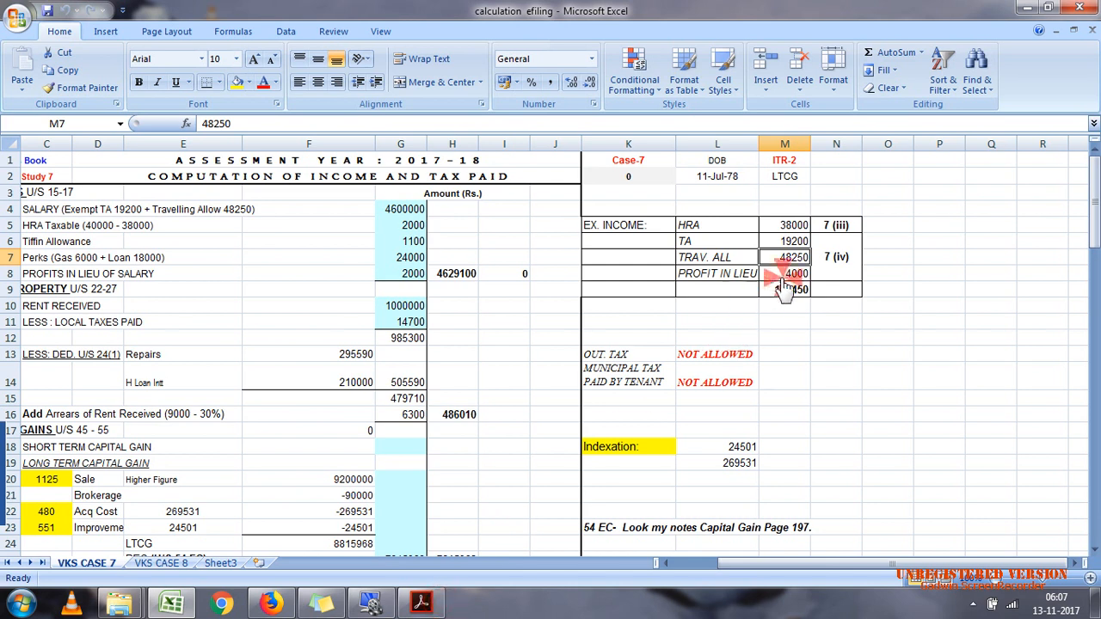
Step: Review the exempt profit in lieu row, the exempt income total and the 7 (iii) and 7 (iv) references
click(788, 274)
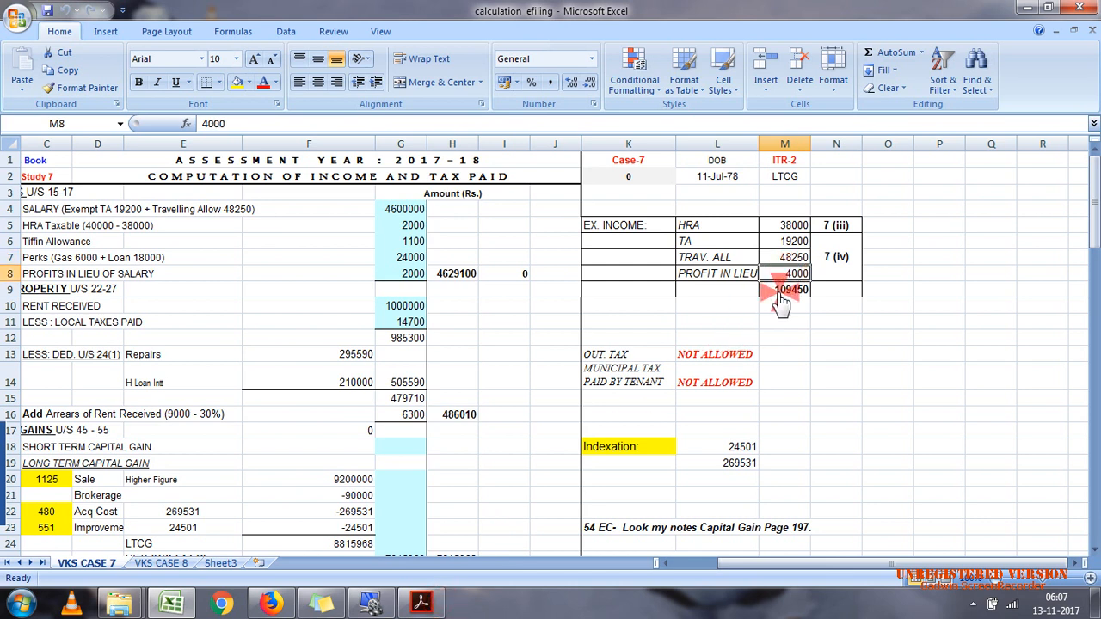
click(777, 292)
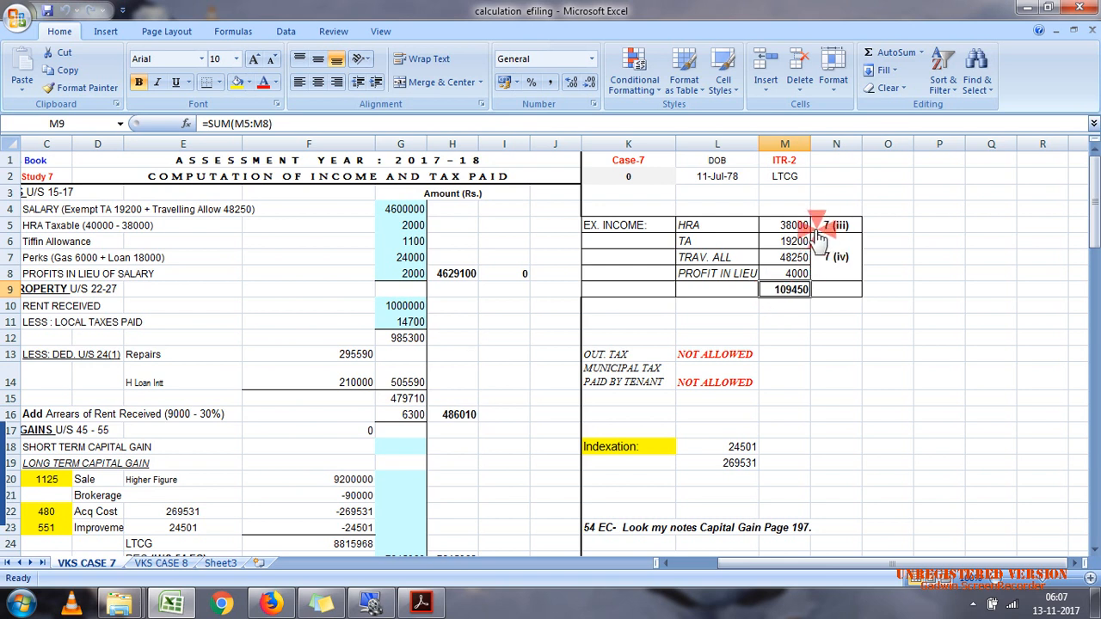
click(822, 248)
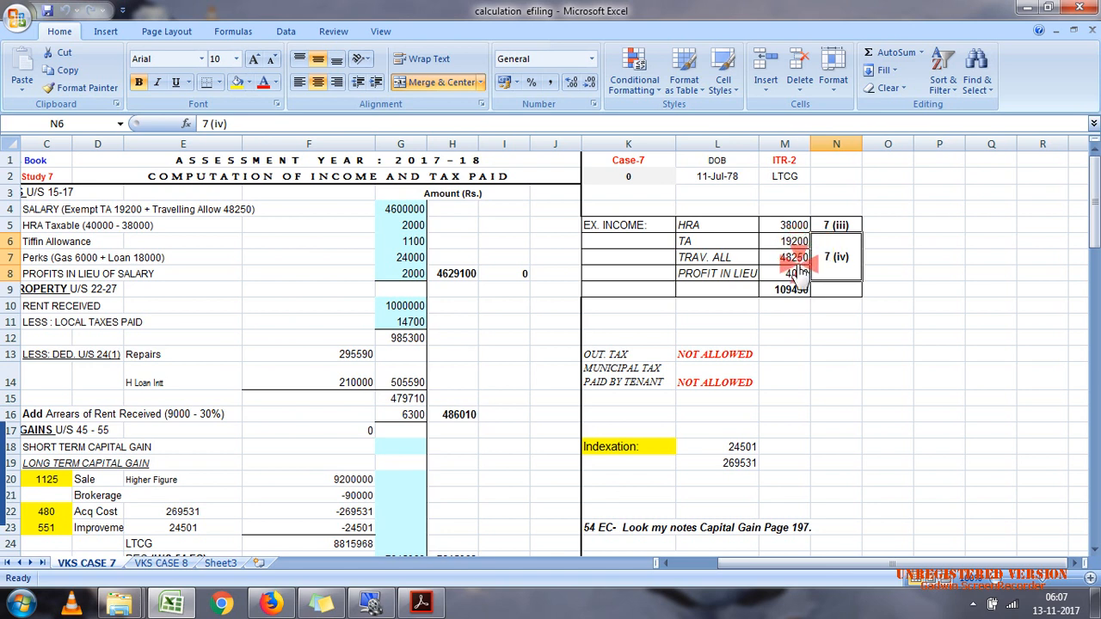
click(704, 225)
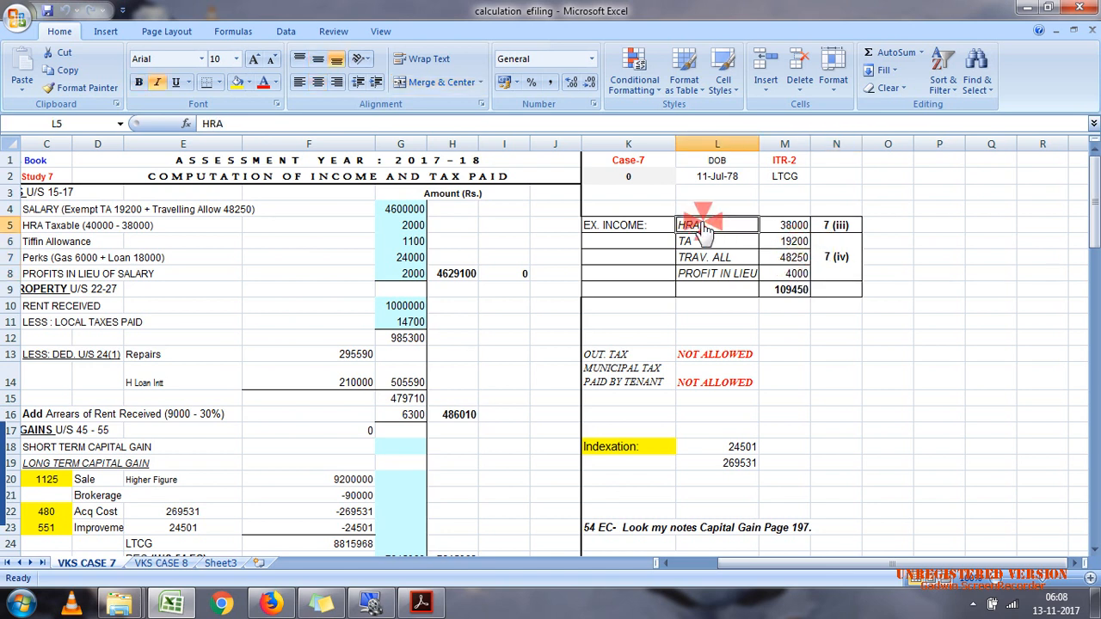
click(768, 226)
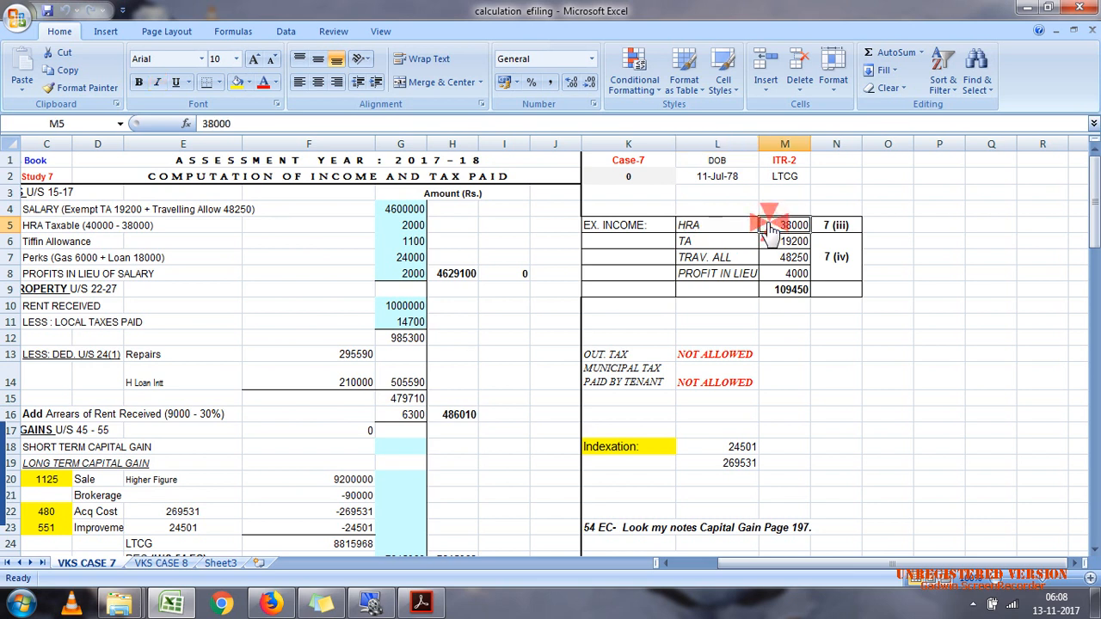
click(459, 258)
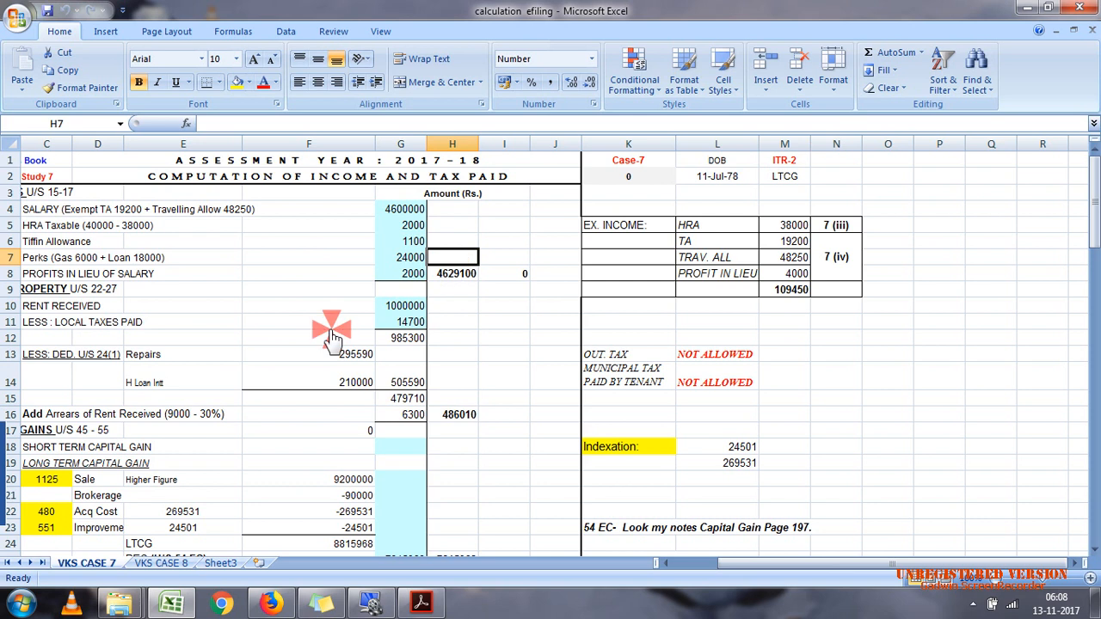
Step: Show the sheet's first columns and examine the Rent Received row under House Property
click(716, 564)
click(118, 291)
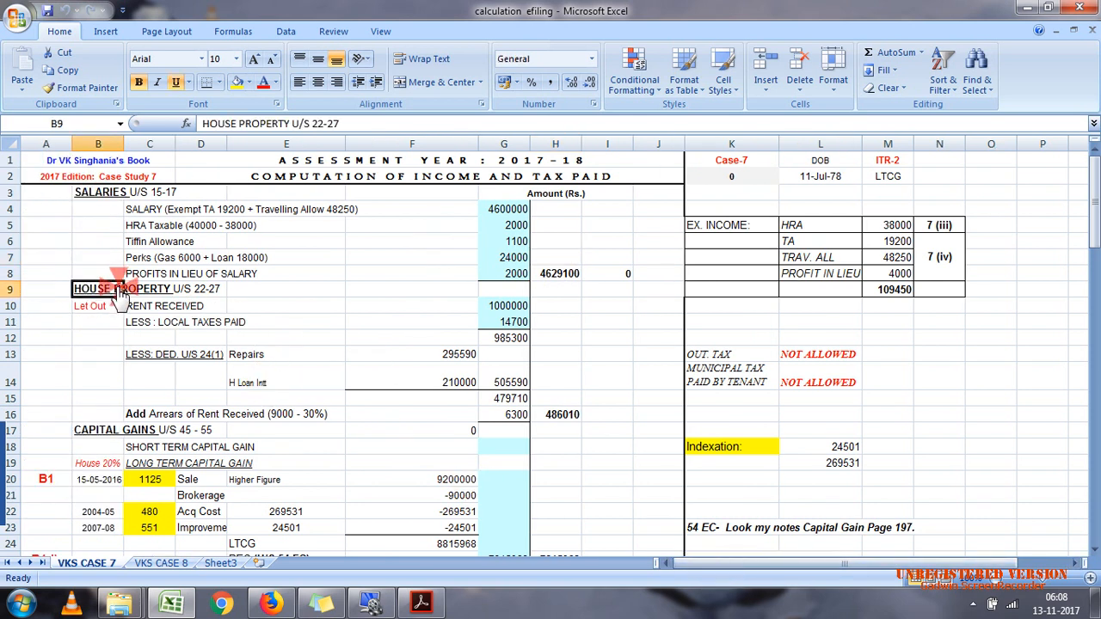
click(142, 306)
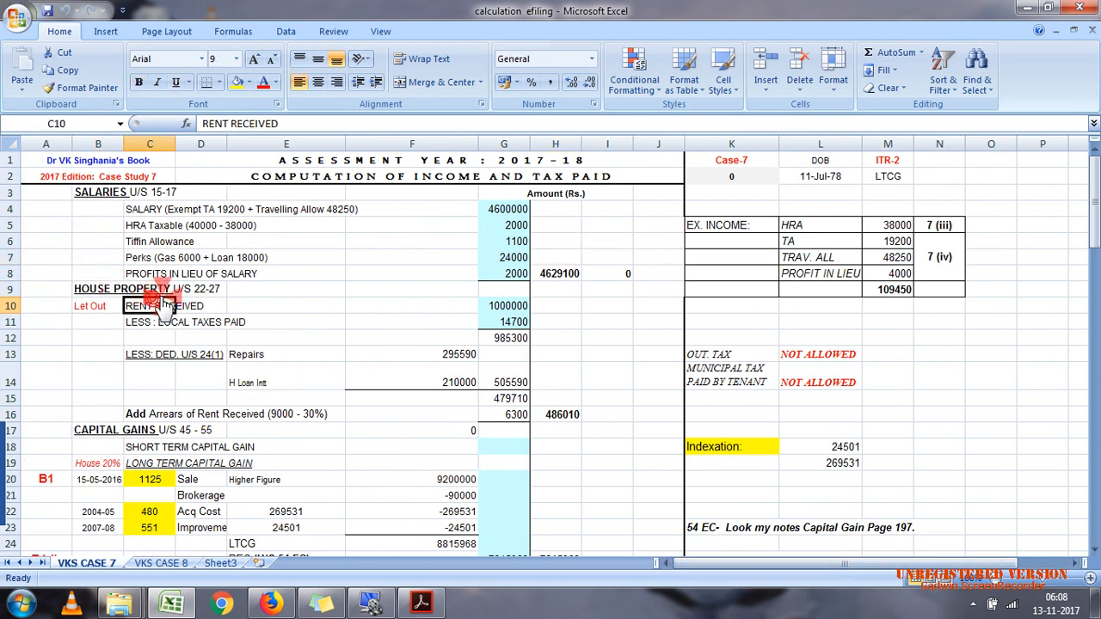
click(500, 310)
Step: Check the rent from tenant, net of TDS at 10%, in case 7.pdf in Acrobat Reader and return to Excel
click(421, 603)
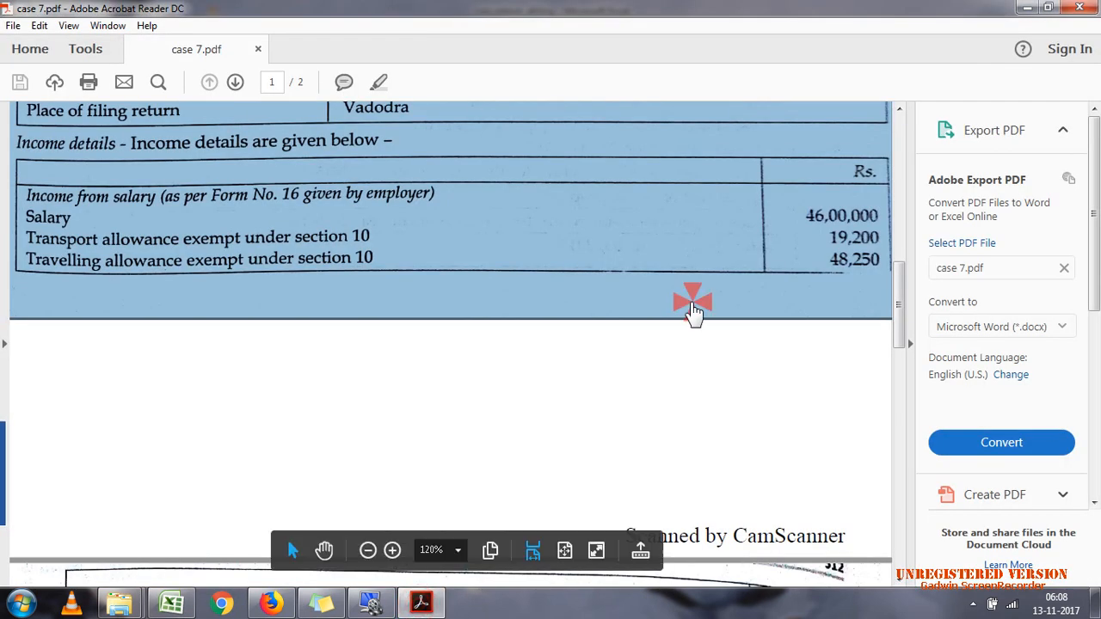
drag(903, 278, 905, 359)
click(535, 365)
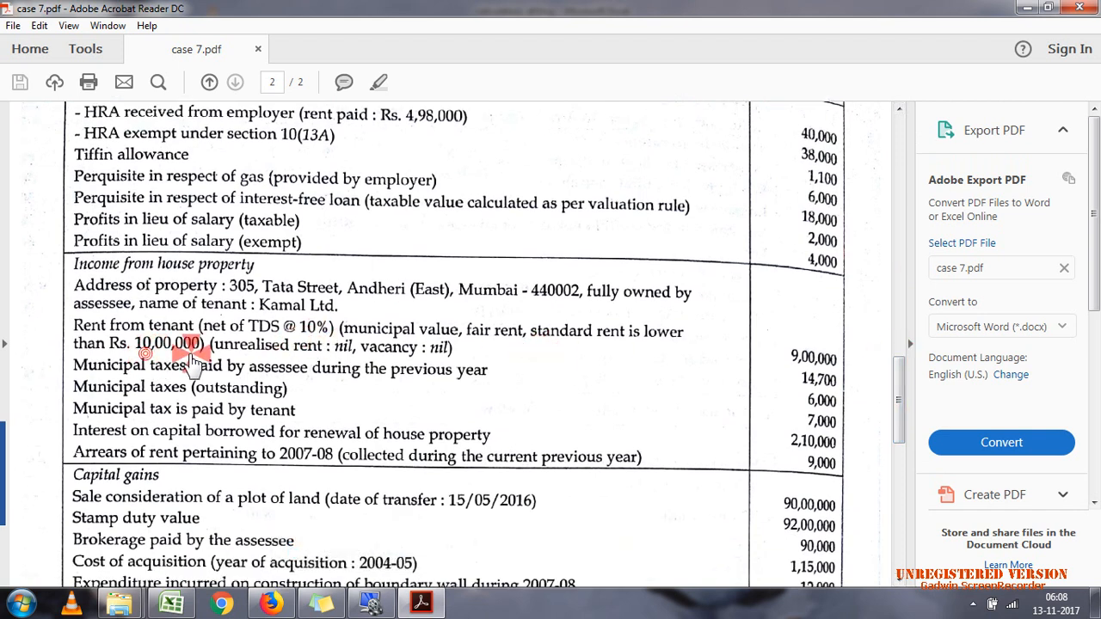
click(199, 355)
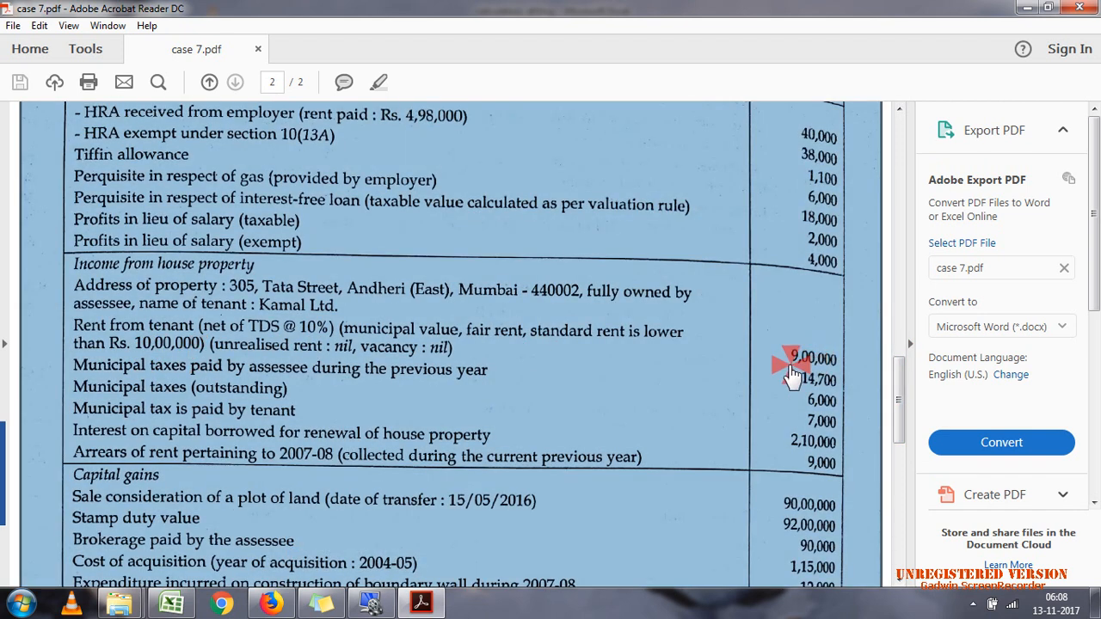
click(792, 366)
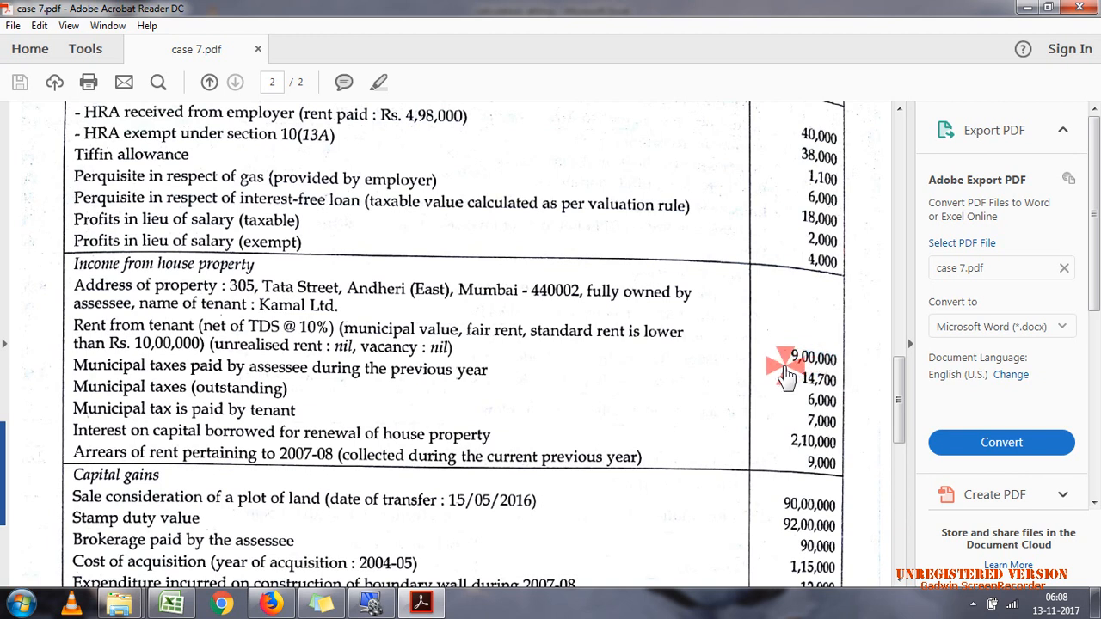
click(790, 372)
click(802, 365)
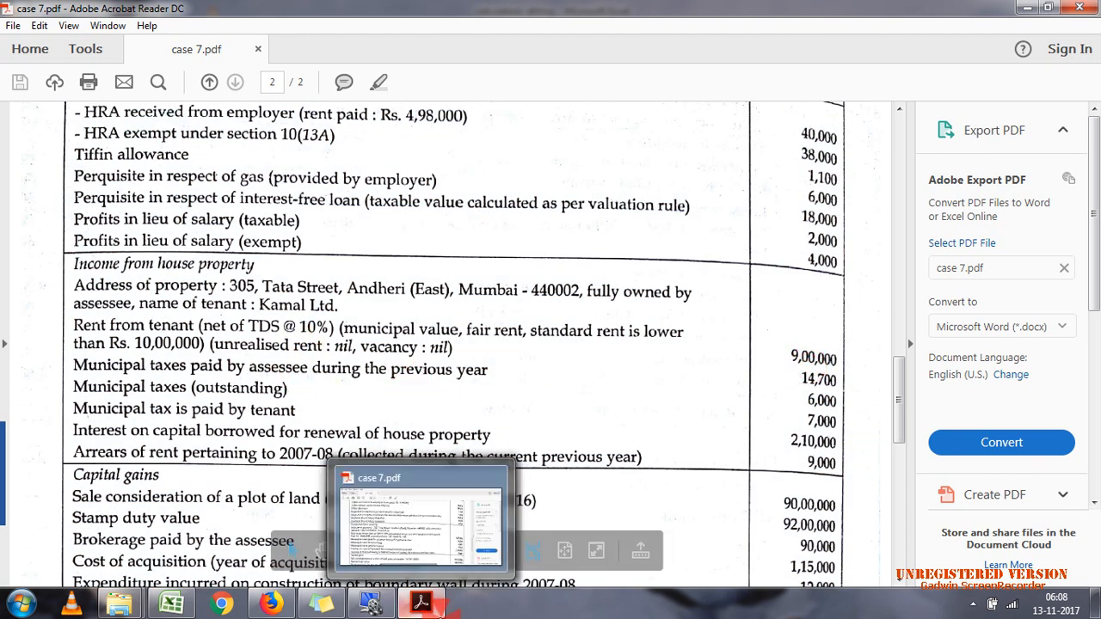
click(426, 605)
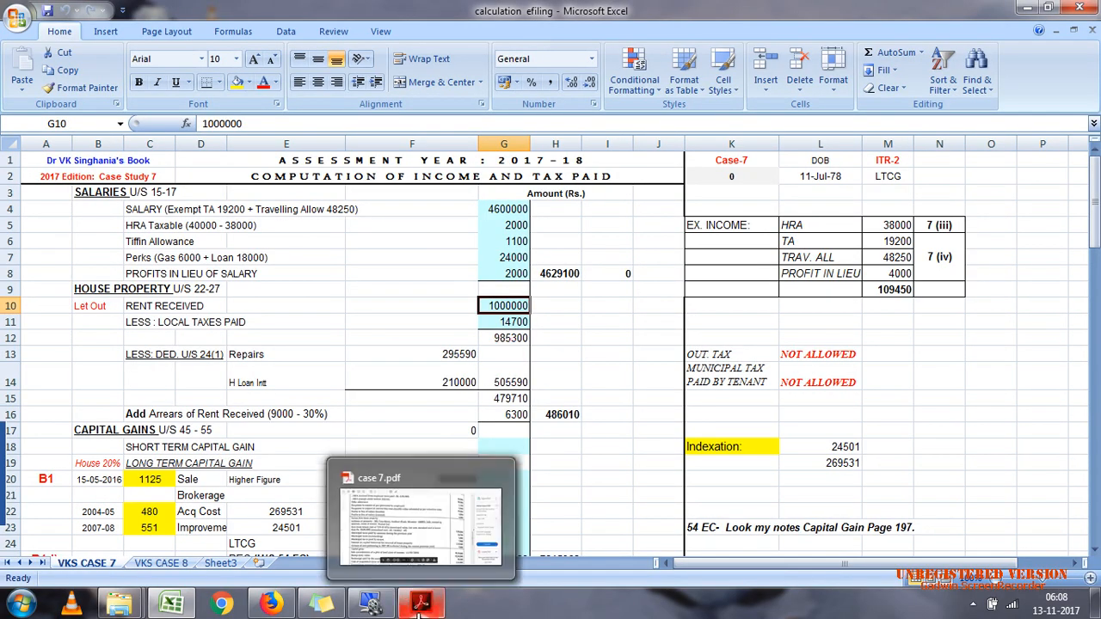
Step: Compare the local taxes paid in Excel with the municipal taxes paid by the assessee in case 7.pdf in Acrobat Reader
click(494, 324)
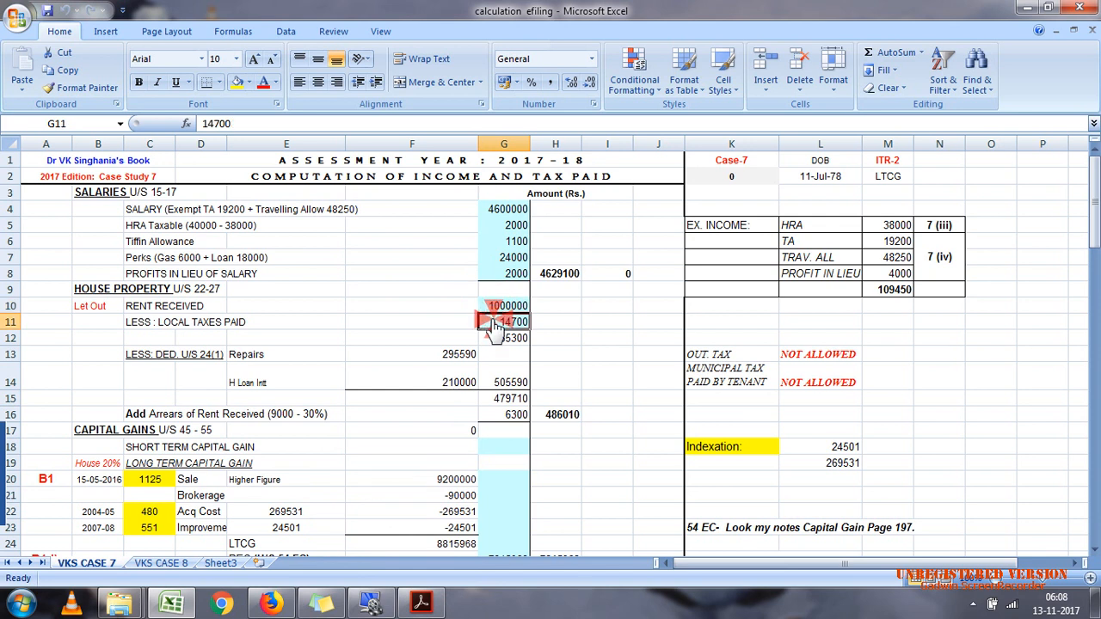
click(421, 603)
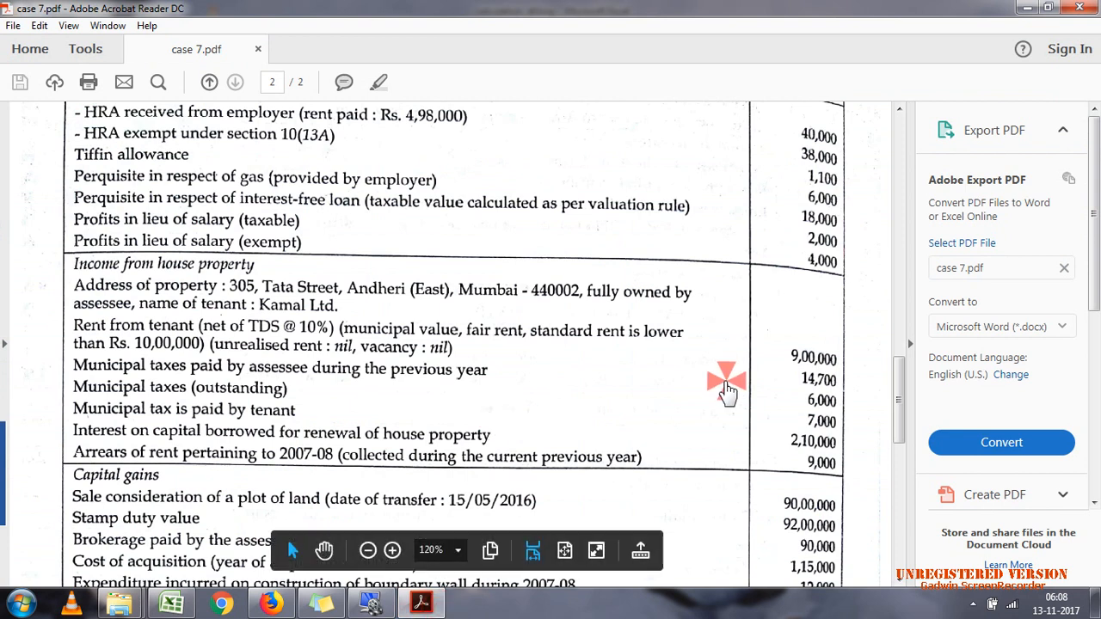
click(800, 381)
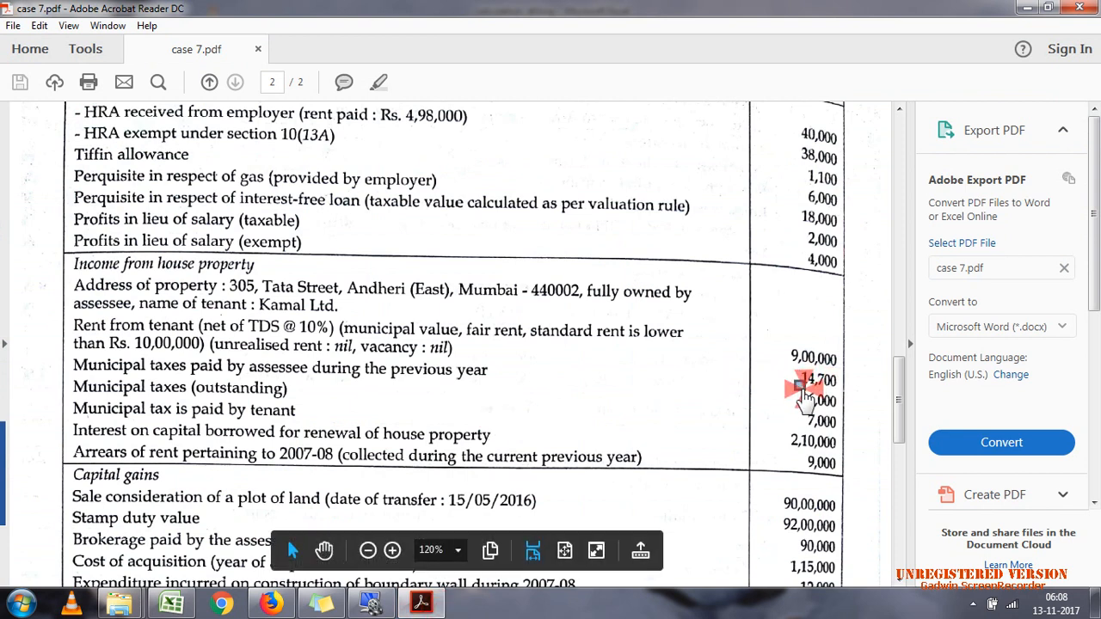
drag(798, 374, 839, 383)
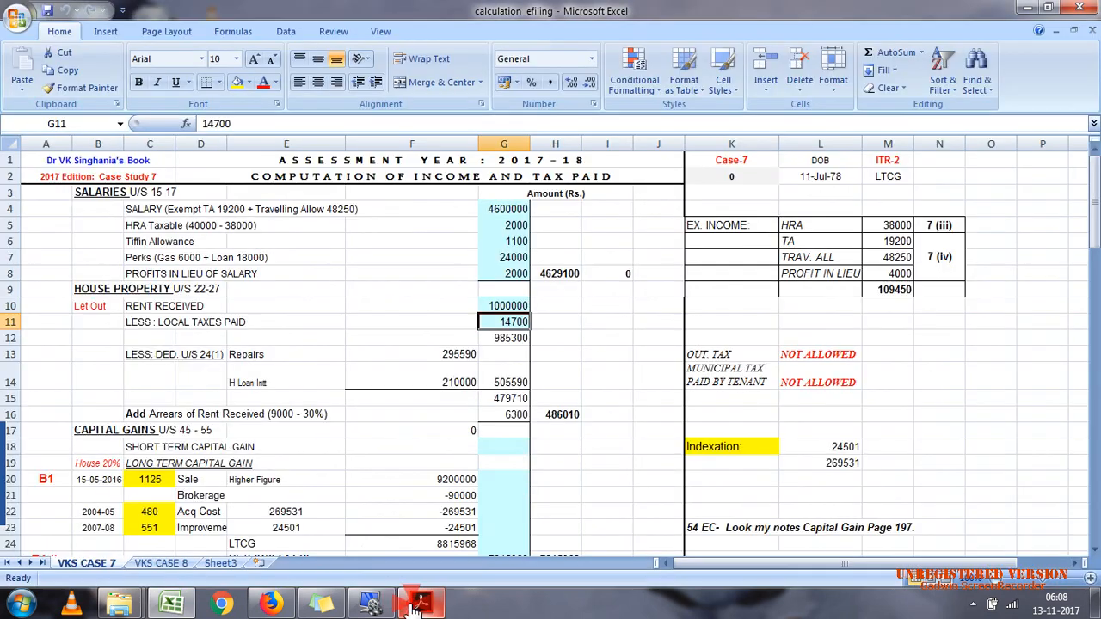
click(421, 605)
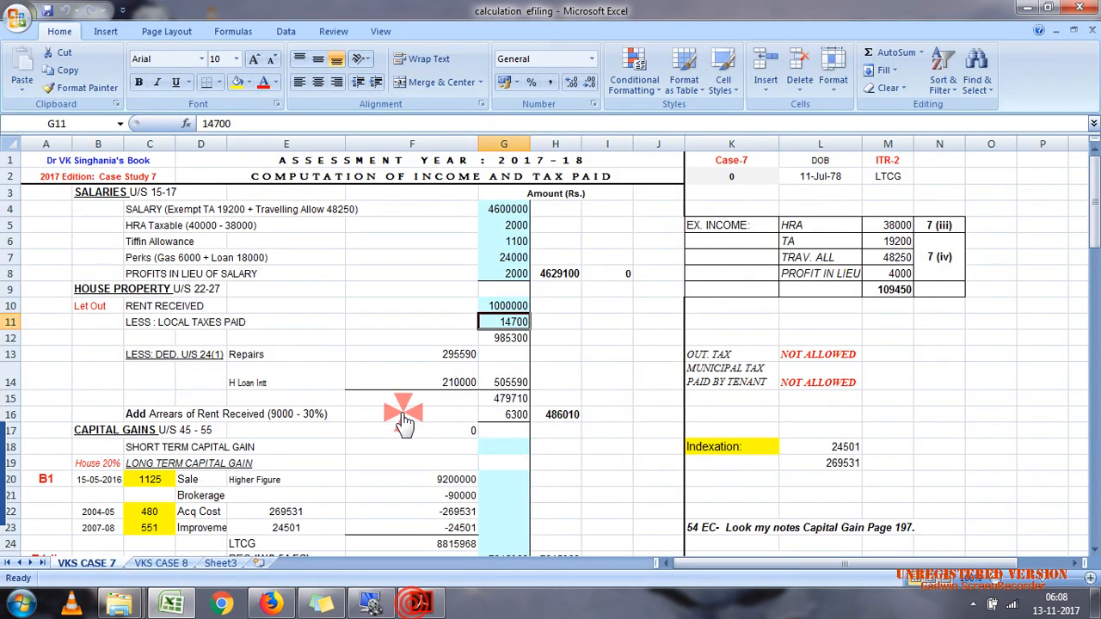
Step: Review the notes on whether outstanding tax and municipal tax paid by the tenant are deductible
click(706, 366)
click(821, 354)
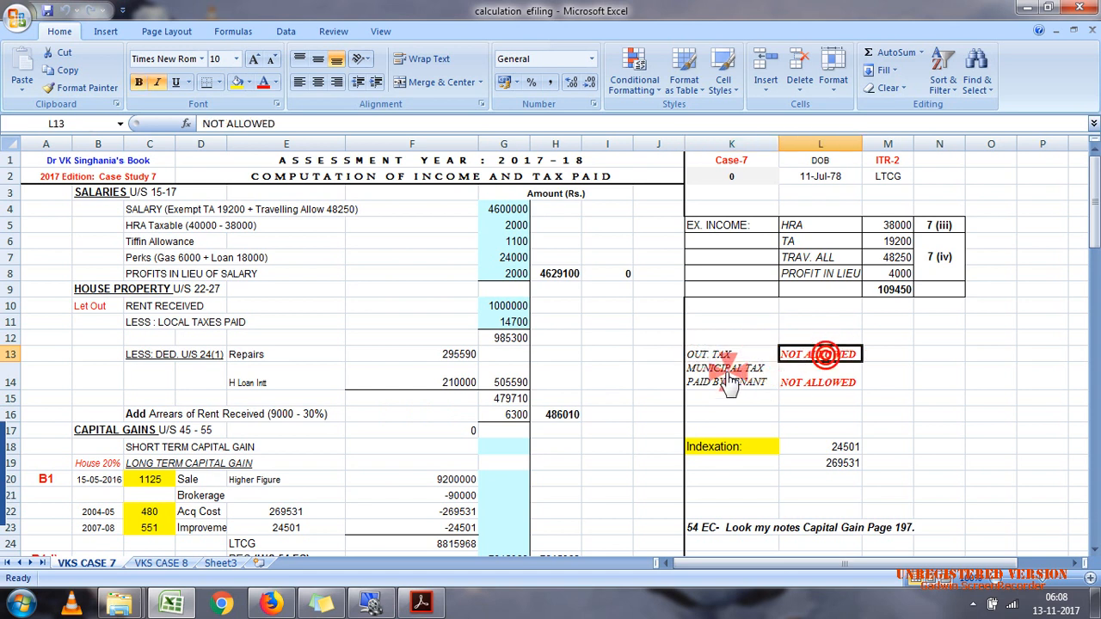
click(730, 378)
click(788, 377)
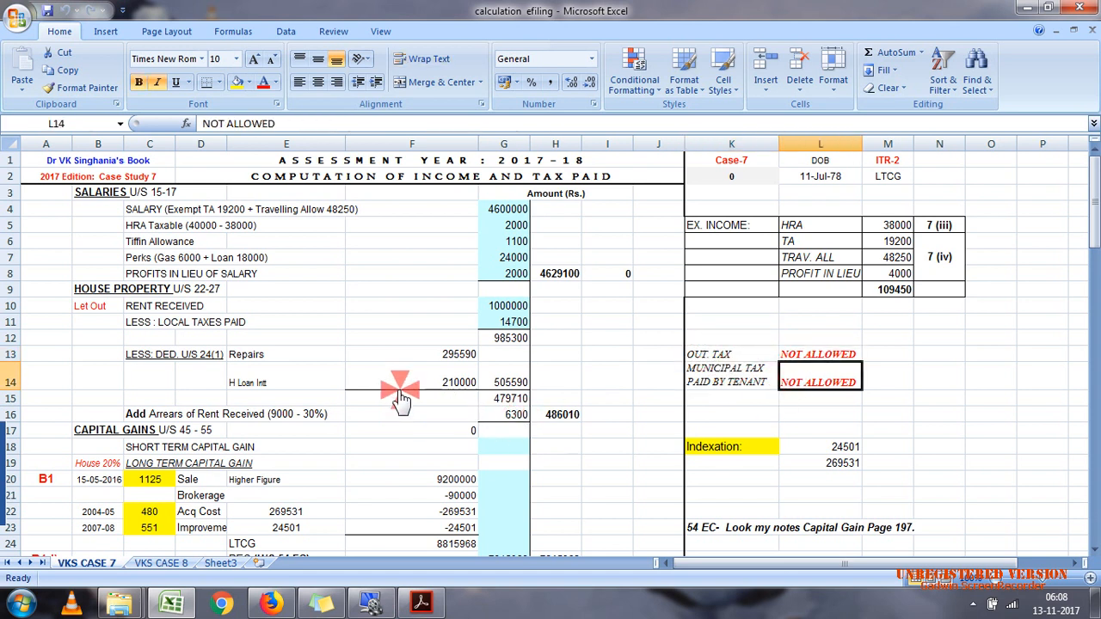
Step: Examine the house property value after local taxes and the section 24 deductions for repairs and home loan interest
click(499, 340)
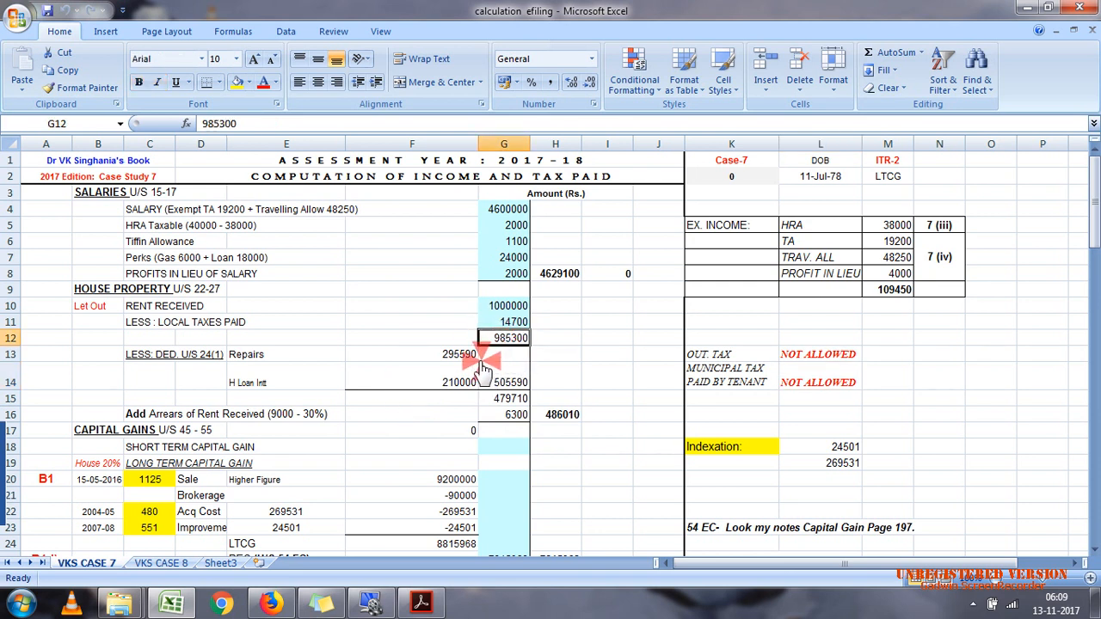
click(457, 356)
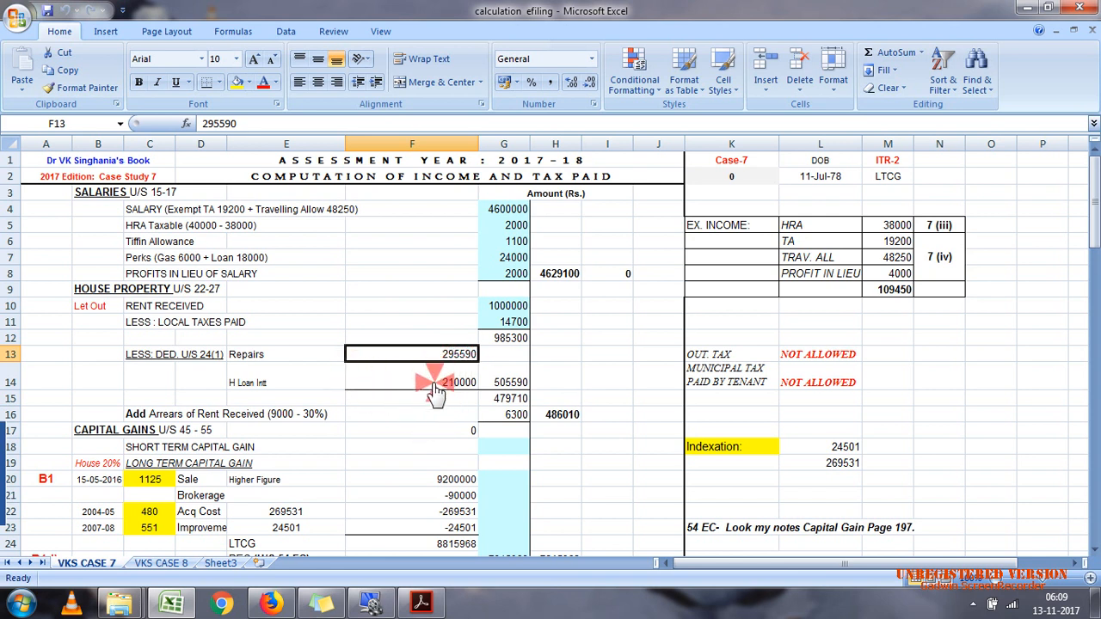
click(434, 389)
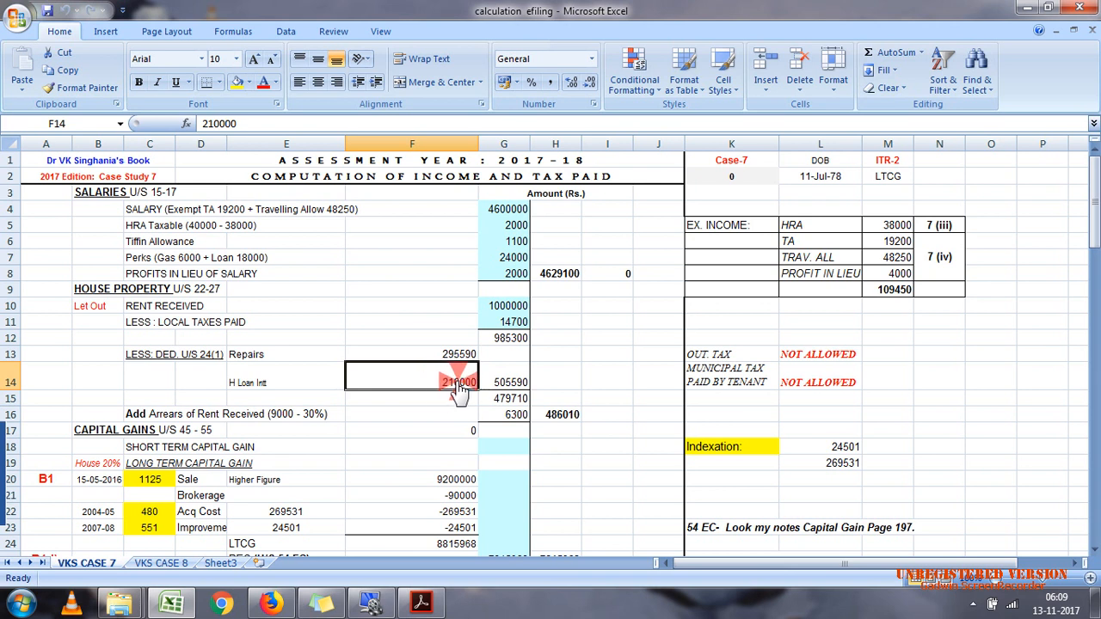
click(505, 385)
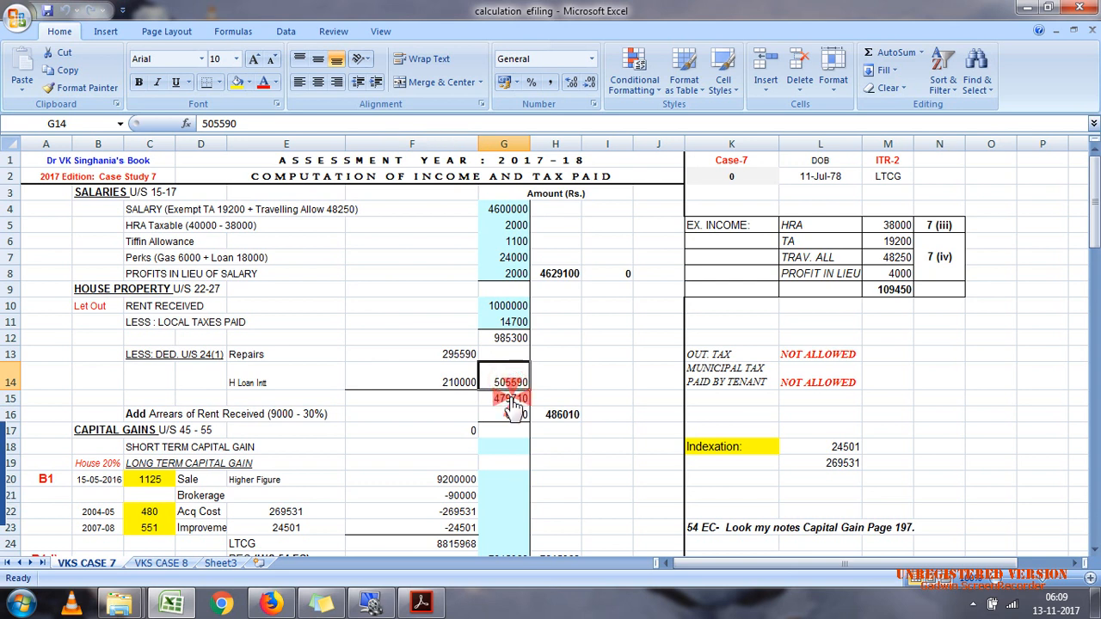
Step: Review the house property income after section 24 deductions, the arrears of rent less 30%, and the resulting head total
click(512, 401)
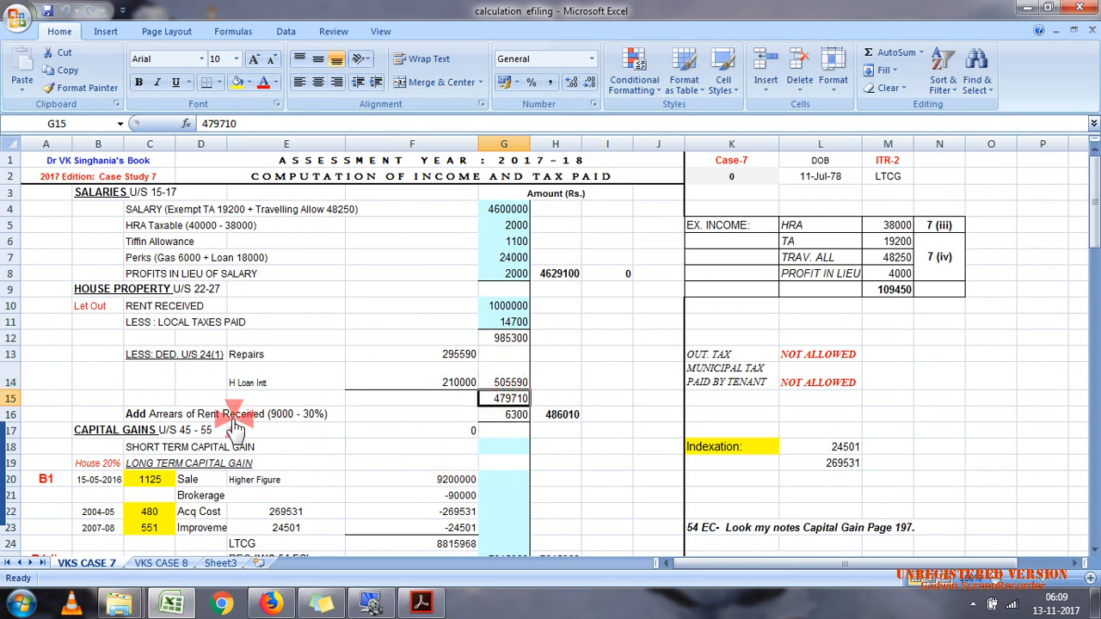
click(198, 414)
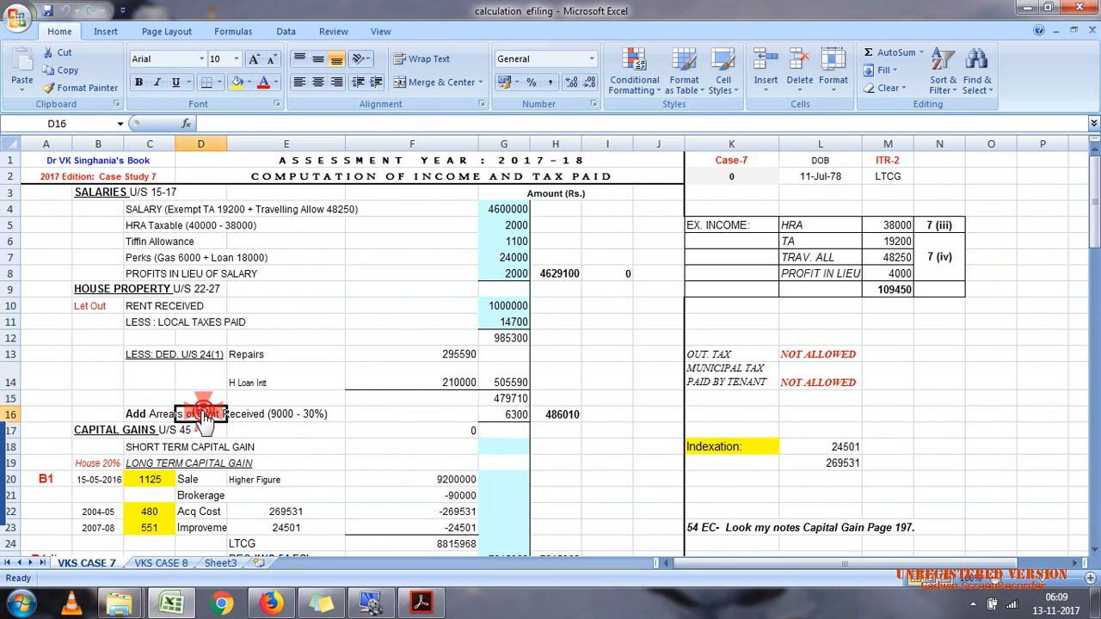
click(272, 415)
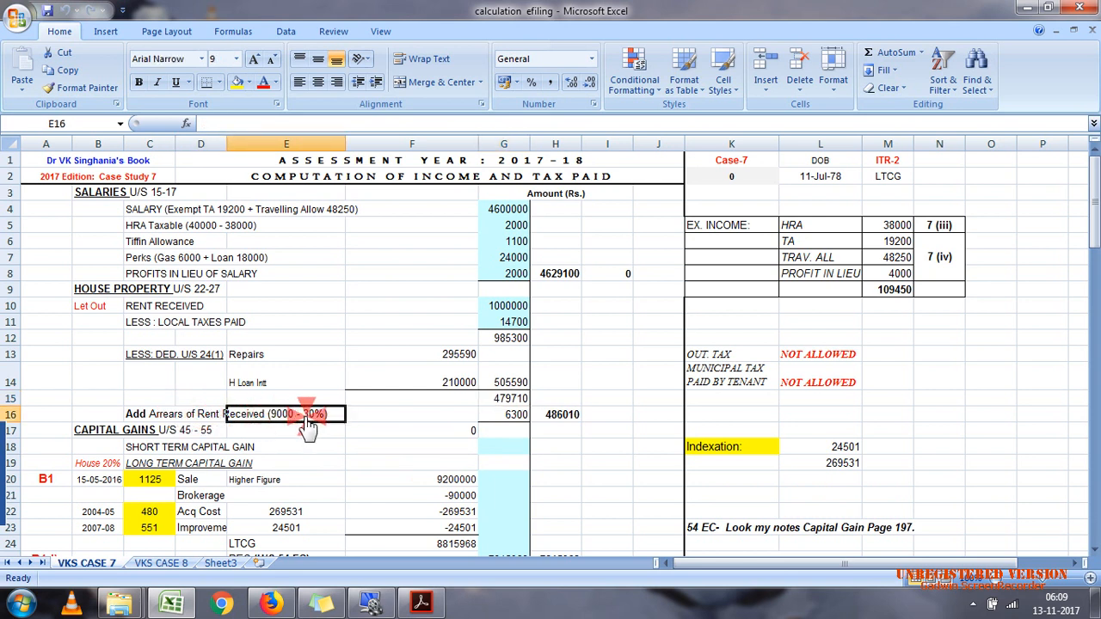
click(515, 415)
click(556, 417)
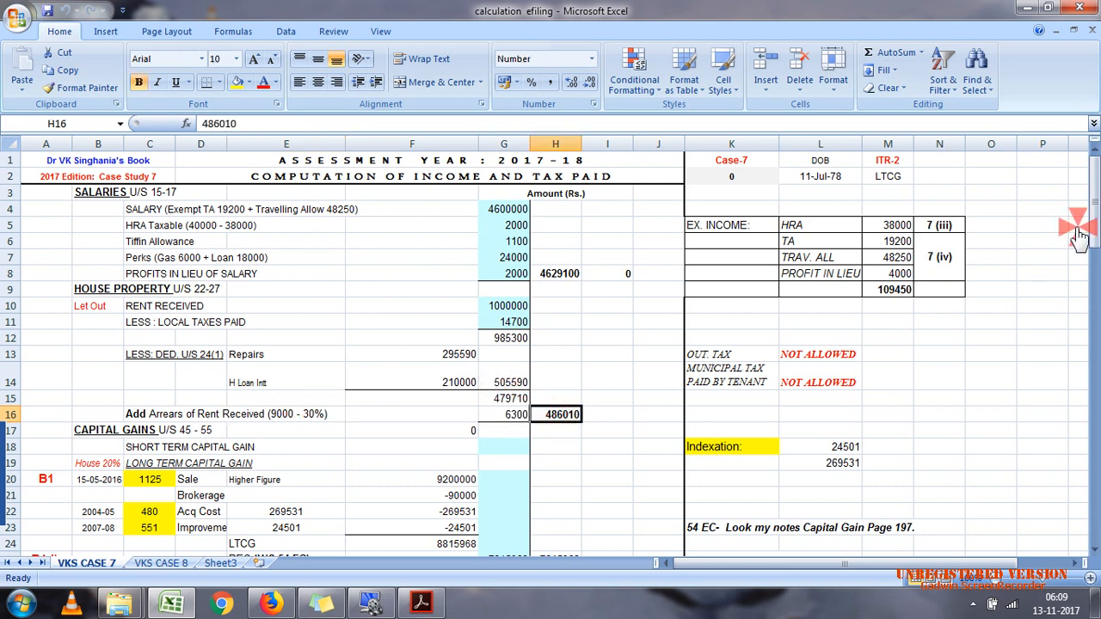
Step: Examine the capital gains section and its B1 and B1d) schedule references beside the sale and REC rows
drag(1092, 208, 1093, 228)
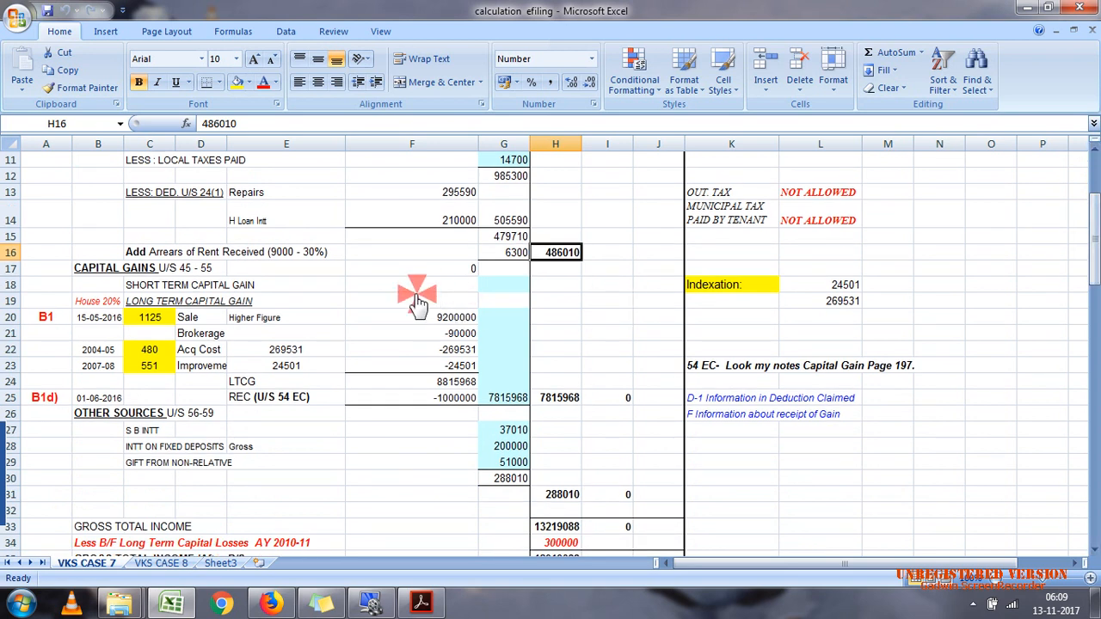
click(116, 269)
mouse_move(423, 604)
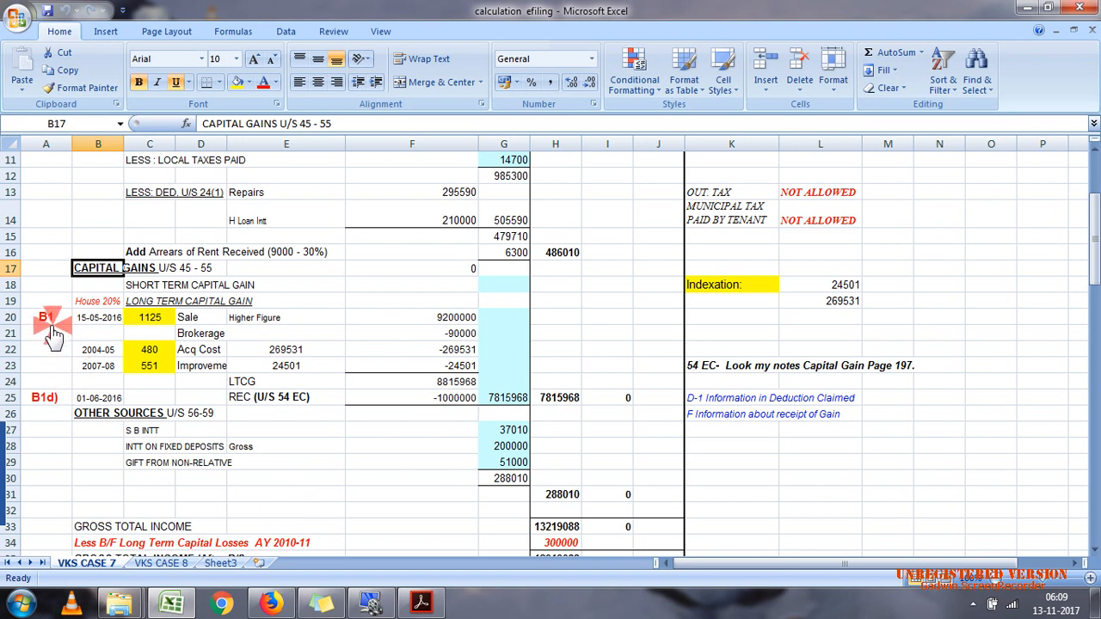
click(37, 151)
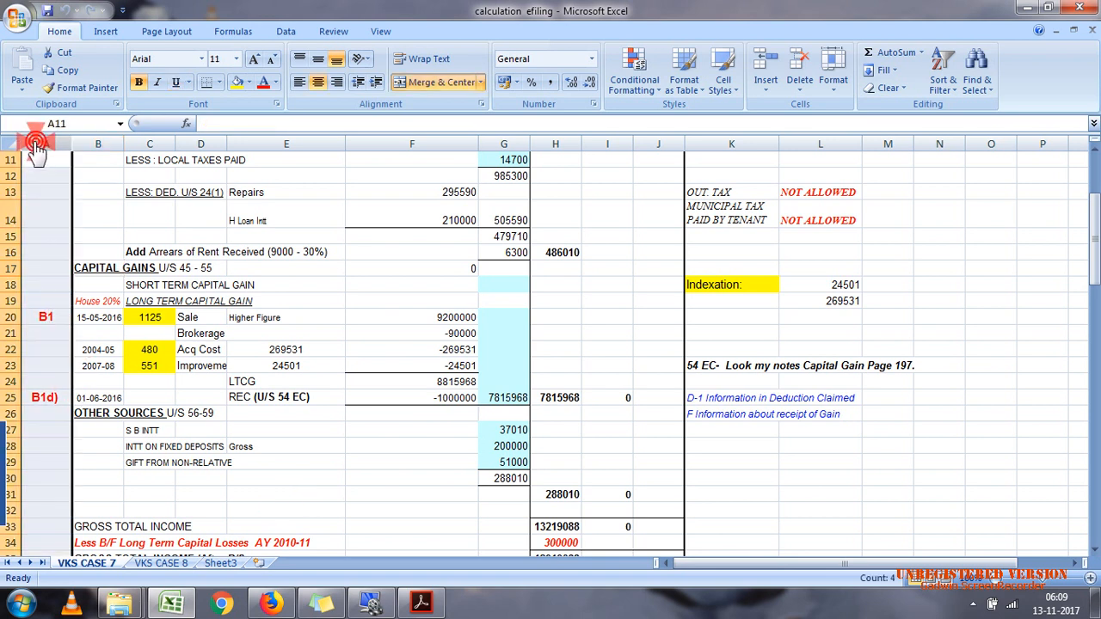
click(50, 318)
click(45, 398)
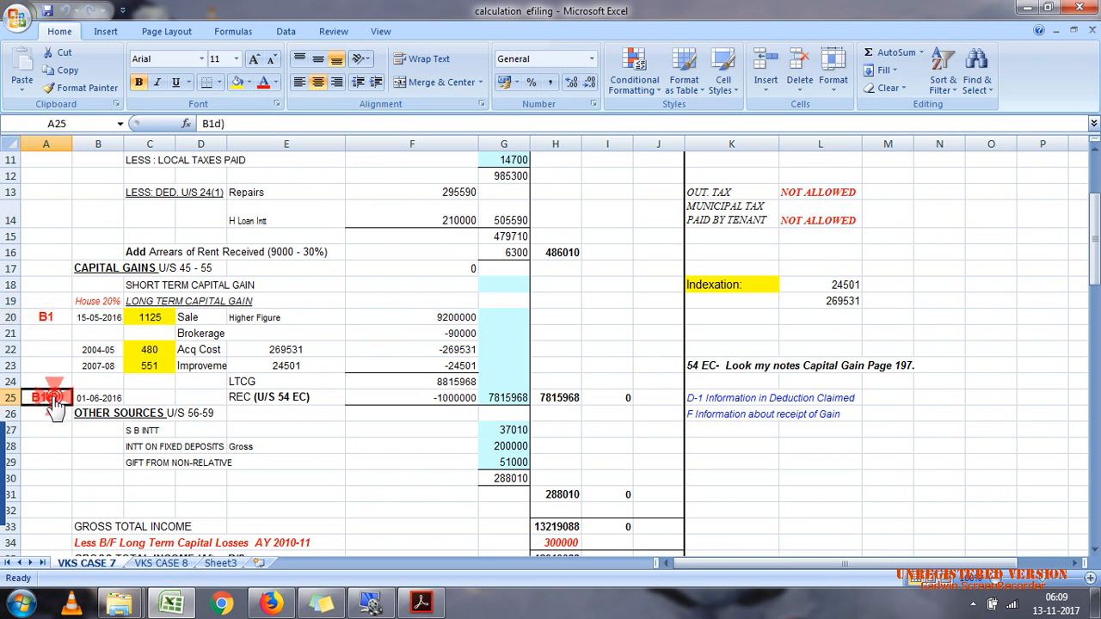
click(31, 320)
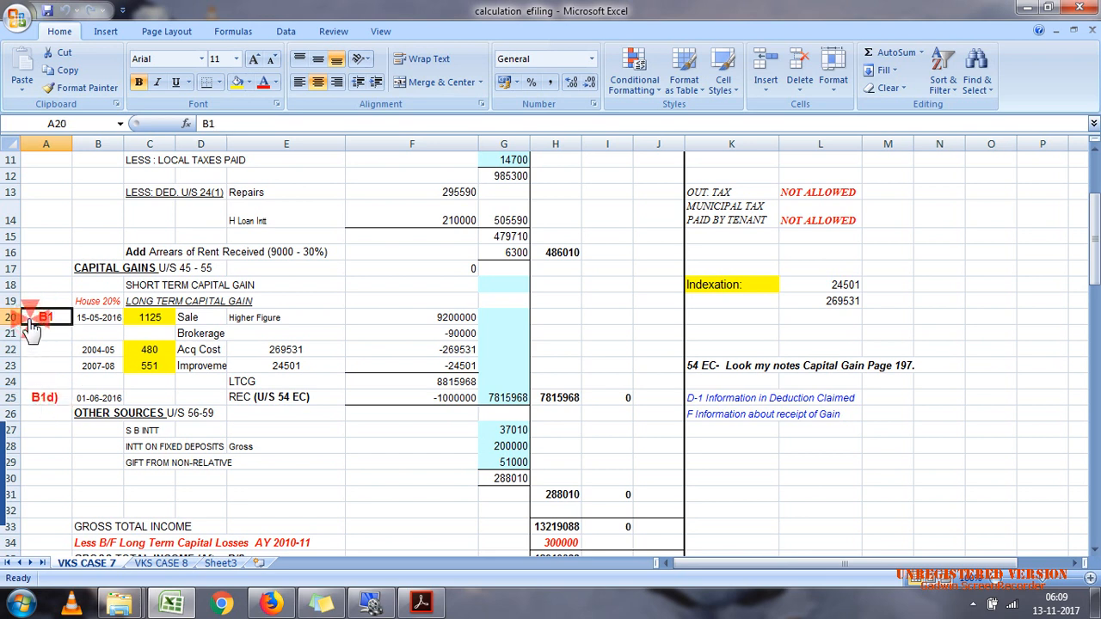
click(48, 398)
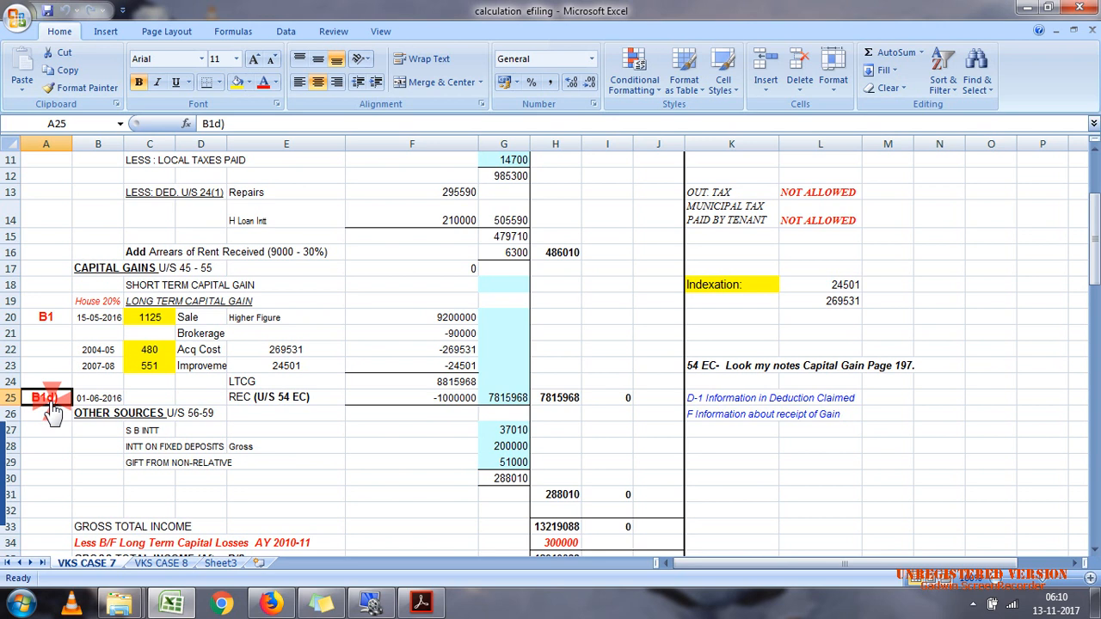
Step: Inspect the land's sale consideration and stamp duty value under Capital gains in case 7.pdf in Acrobat Reader
click(426, 602)
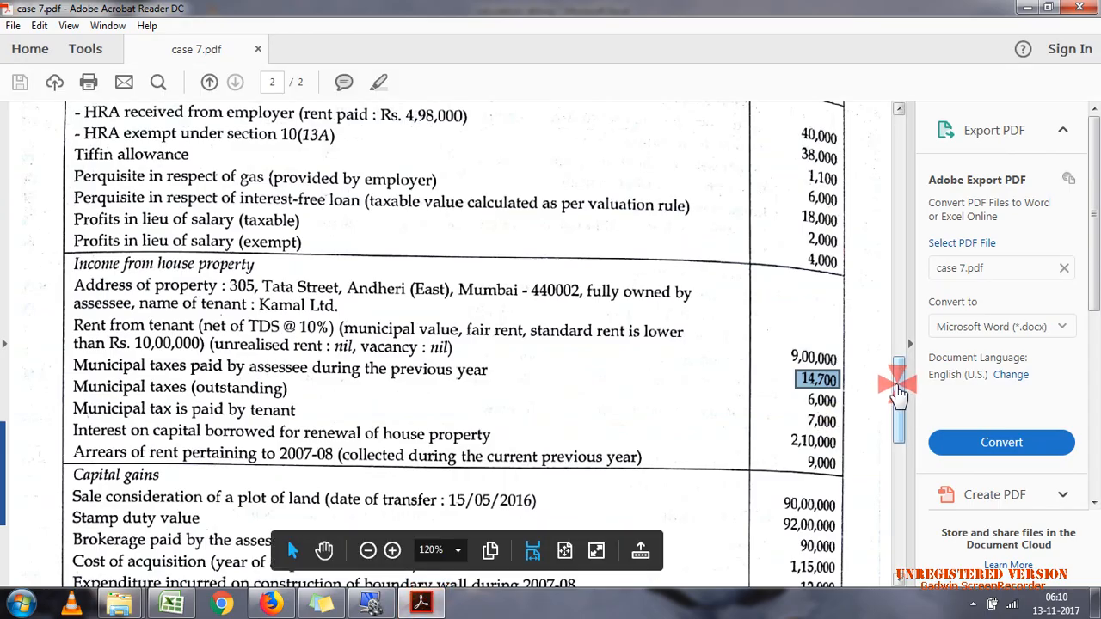
drag(899, 404, 899, 432)
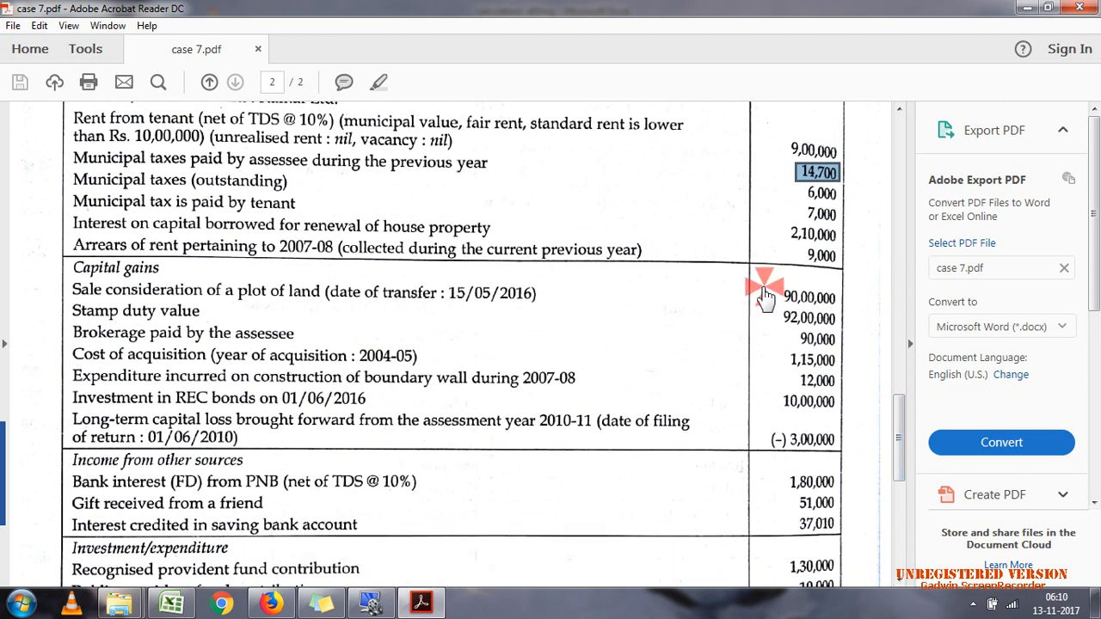
drag(763, 287, 848, 311)
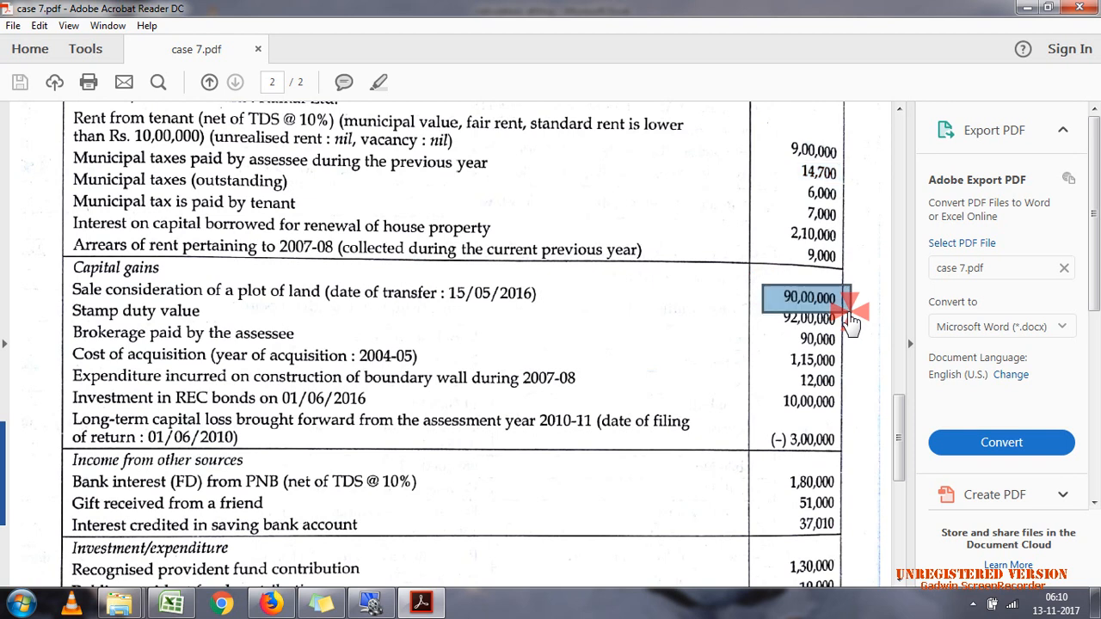
click(759, 319)
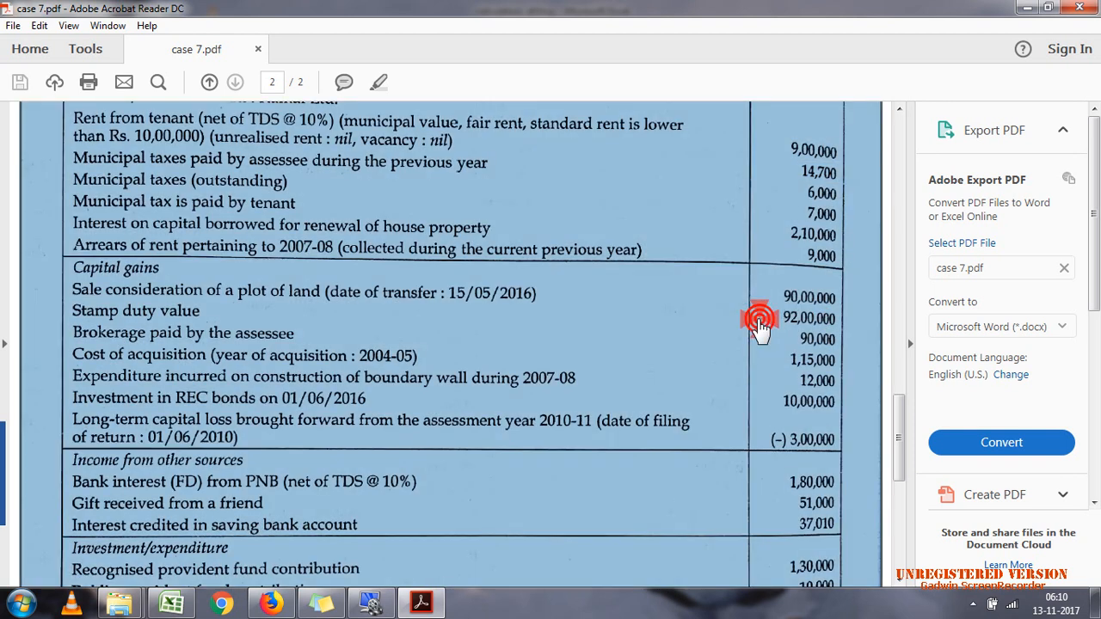
click(772, 317)
drag(772, 316, 845, 336)
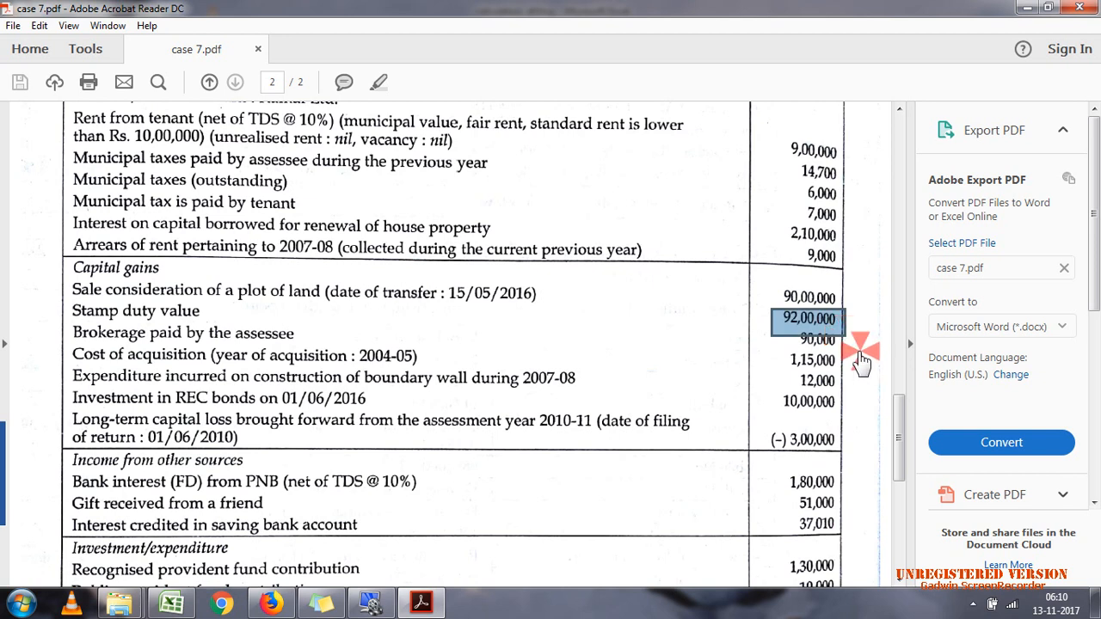
click(861, 351)
click(864, 365)
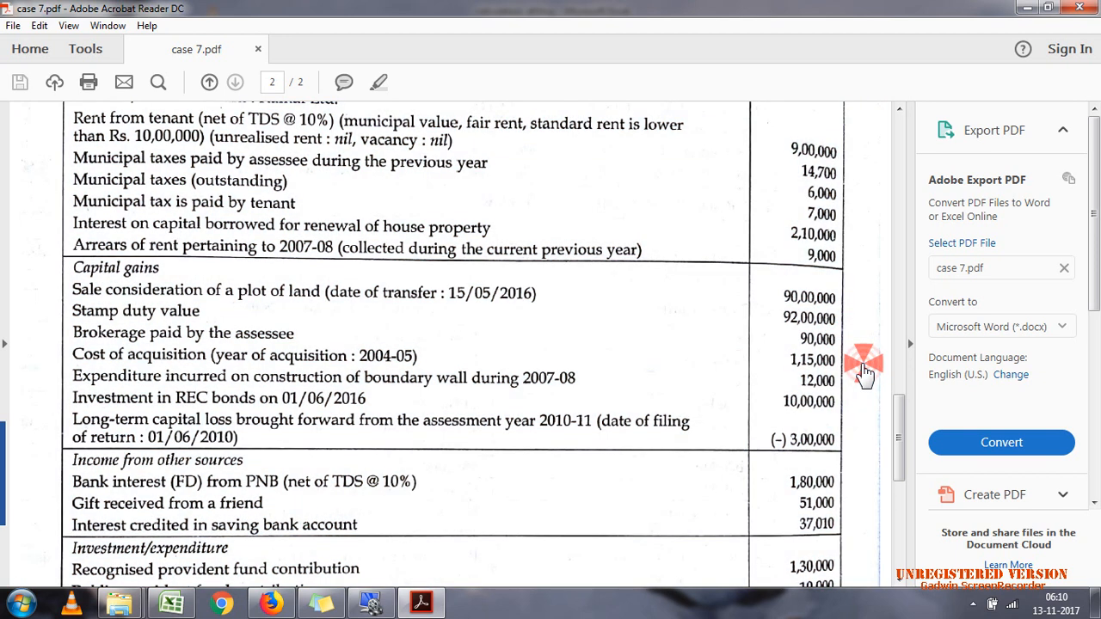
click(894, 429)
drag(894, 429, 896, 444)
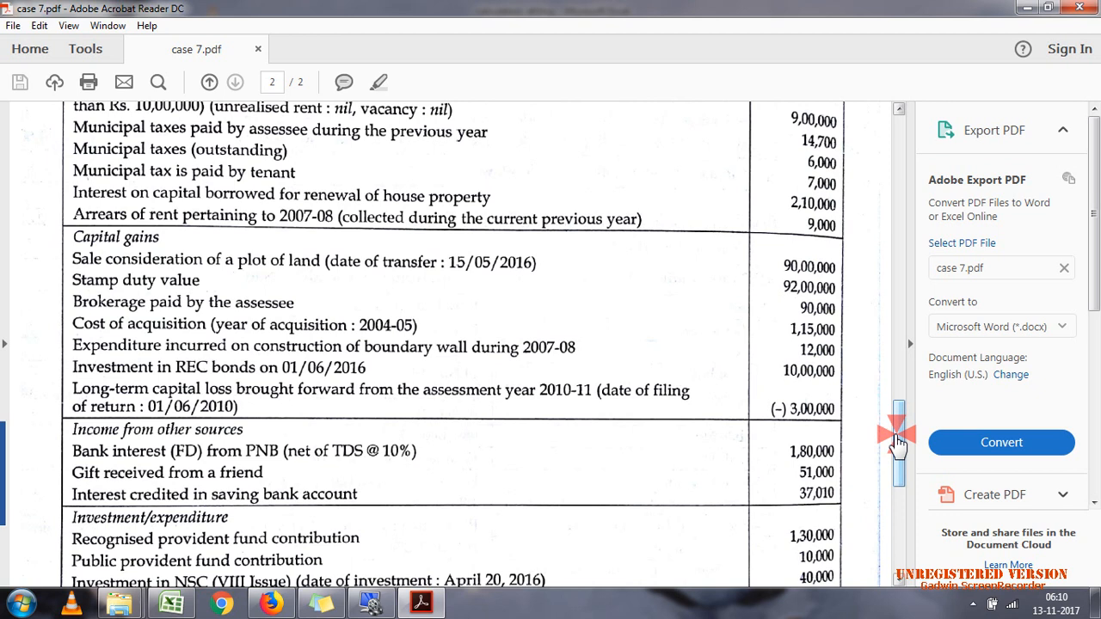
click(779, 282)
drag(779, 290, 846, 306)
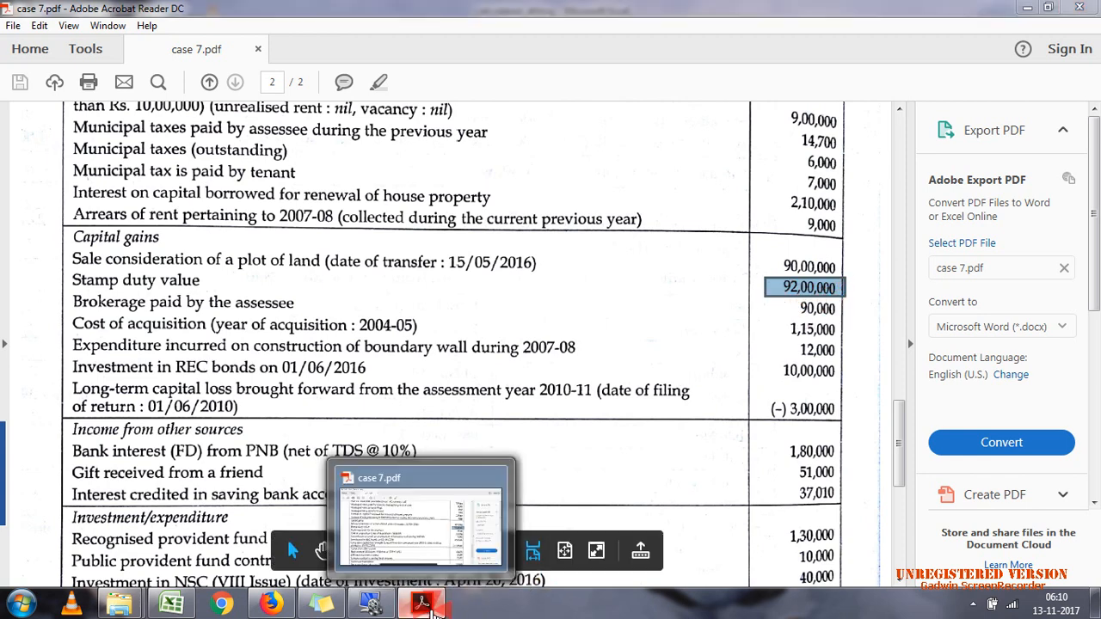
Step: Compare the long-term capital gain sale figure in Excel with the stamp duty value in case 7.pdf
click(435, 609)
click(418, 320)
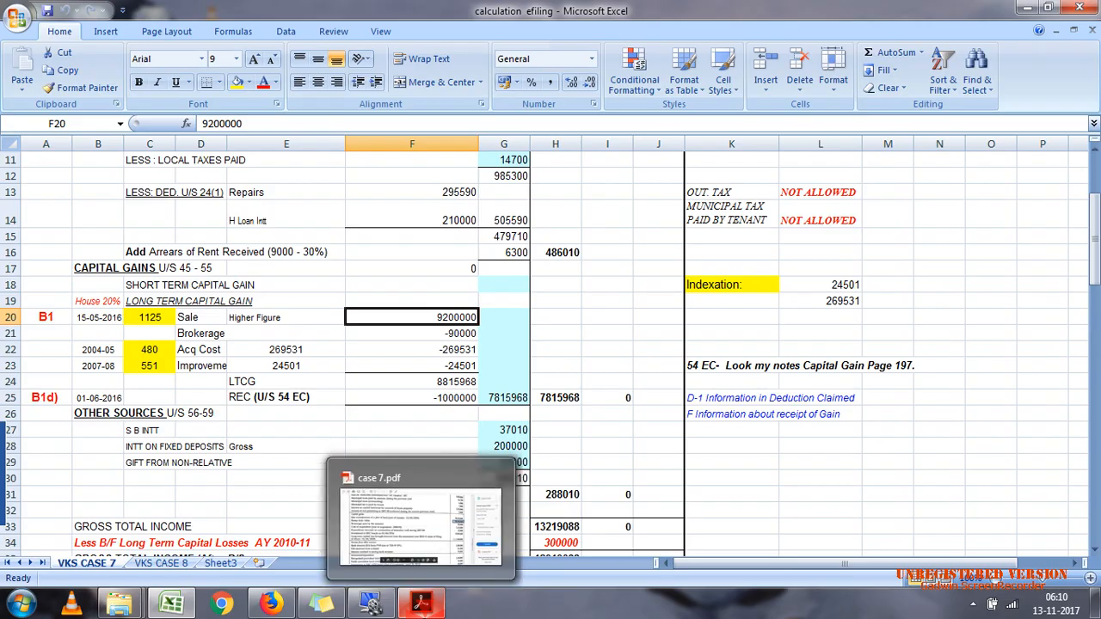
click(423, 605)
click(422, 607)
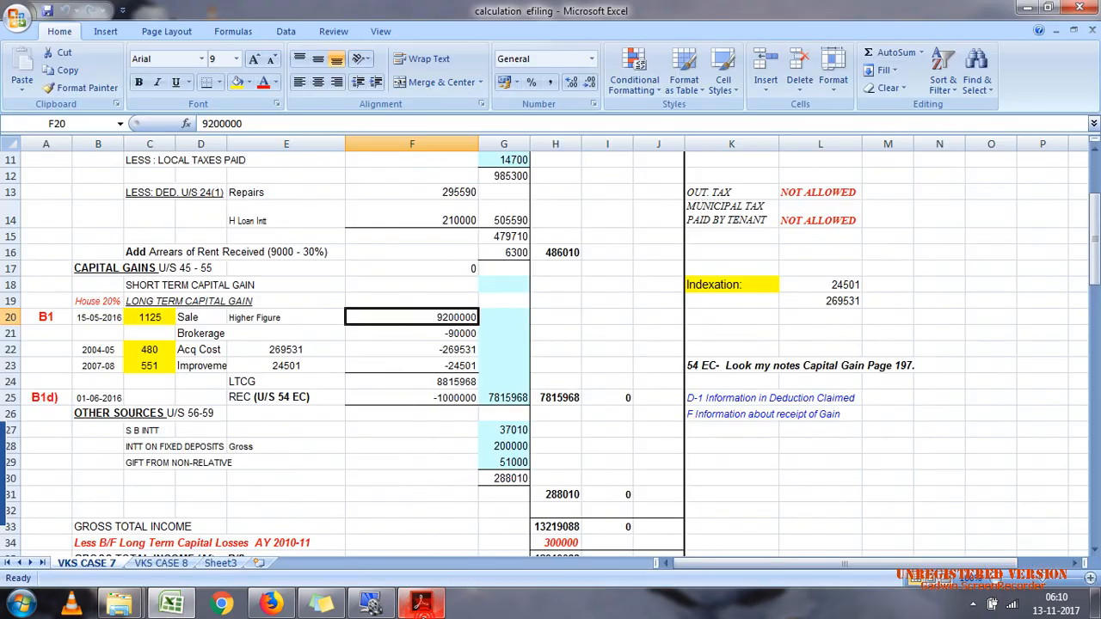
click(421, 604)
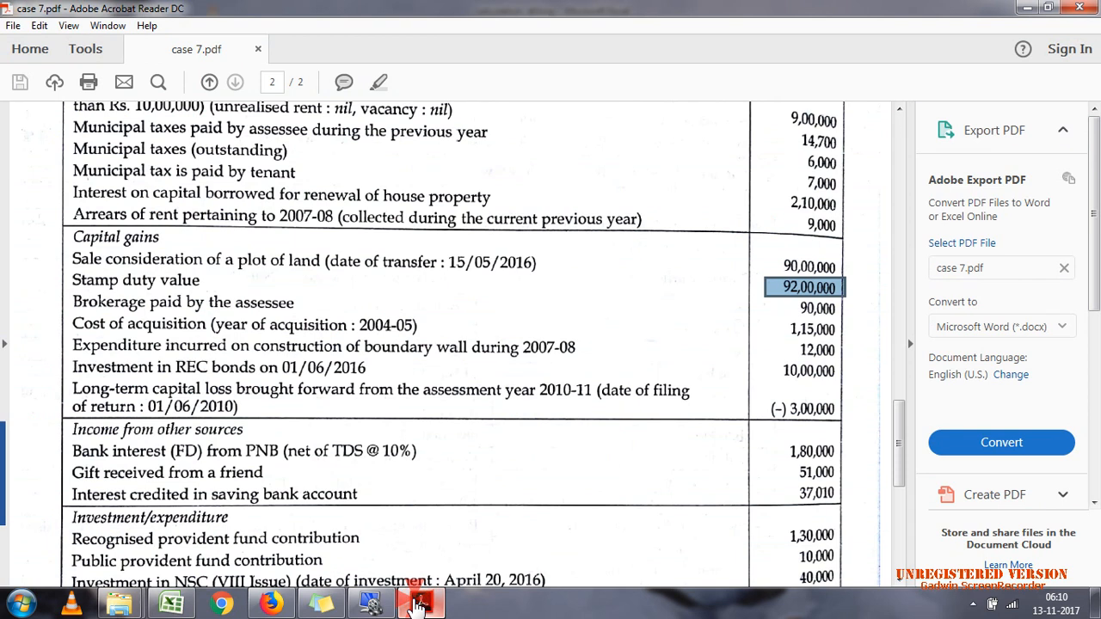
click(421, 605)
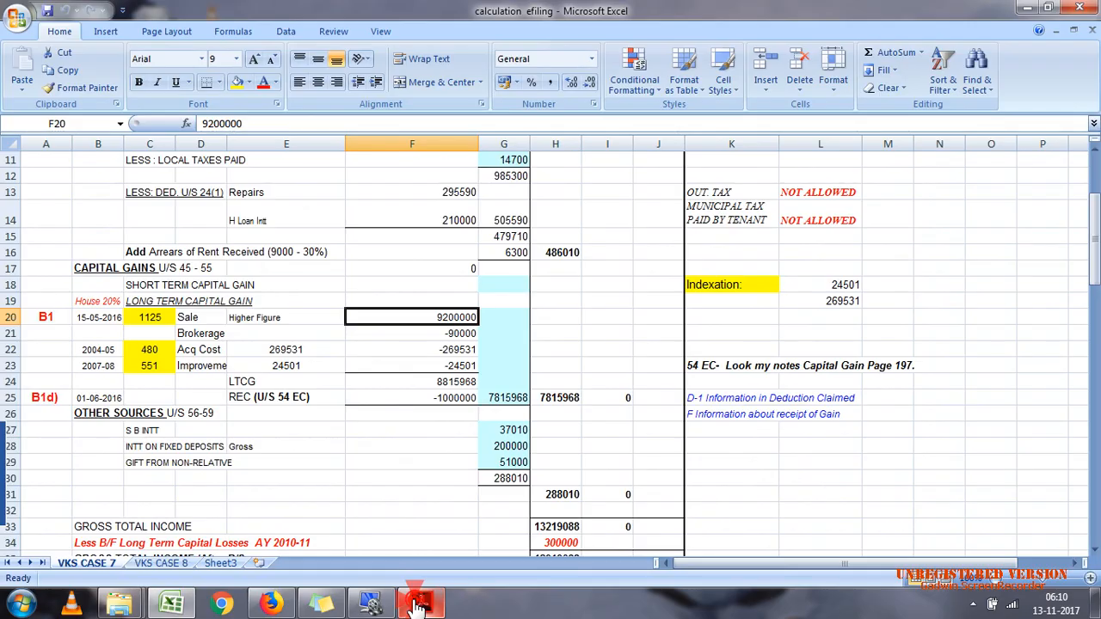
Step: Review the cost inflation index values for the sale, acquisition and improvement years in the capital gains section
click(159, 322)
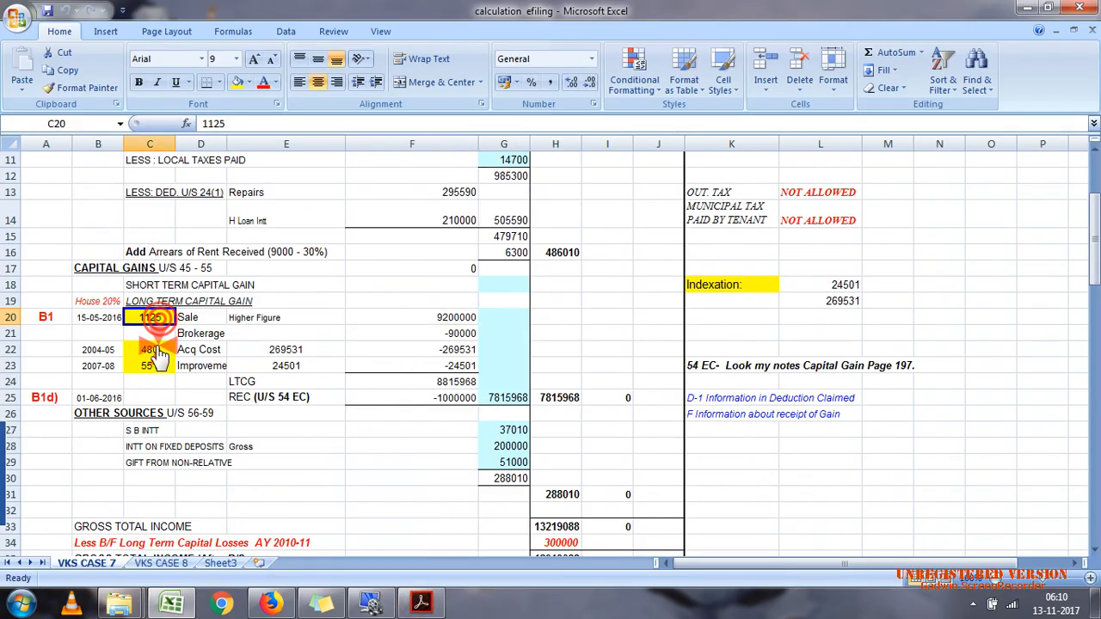
click(157, 350)
click(159, 367)
double_click(163, 366)
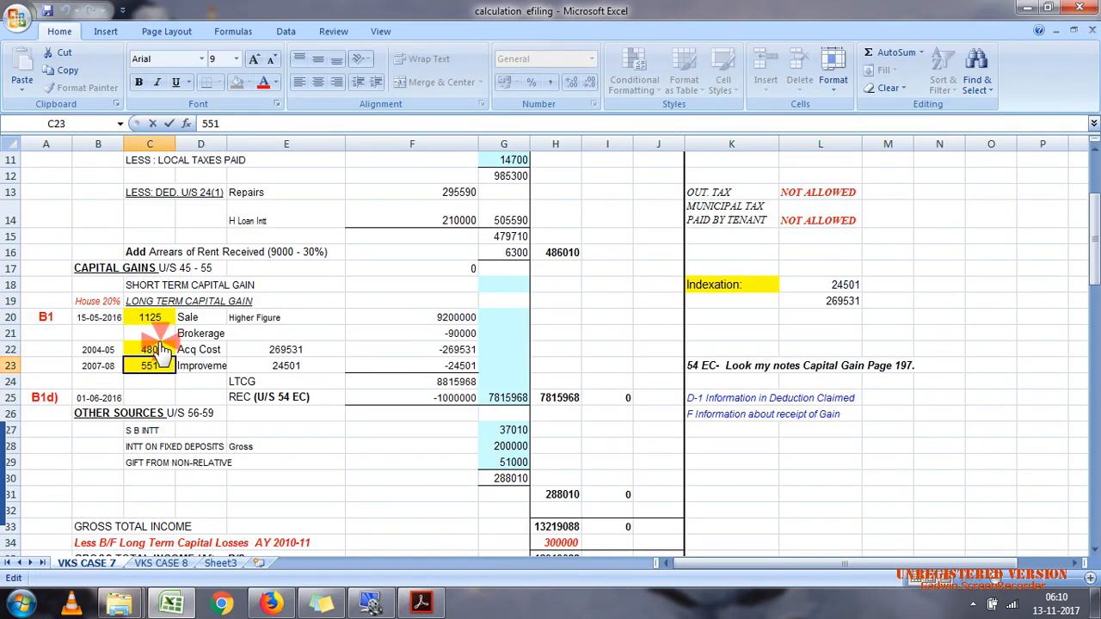
click(157, 350)
Step: Compare the brokerage paid by the assessee in case 7.pdf with the brokerage deduction in Excel
click(435, 605)
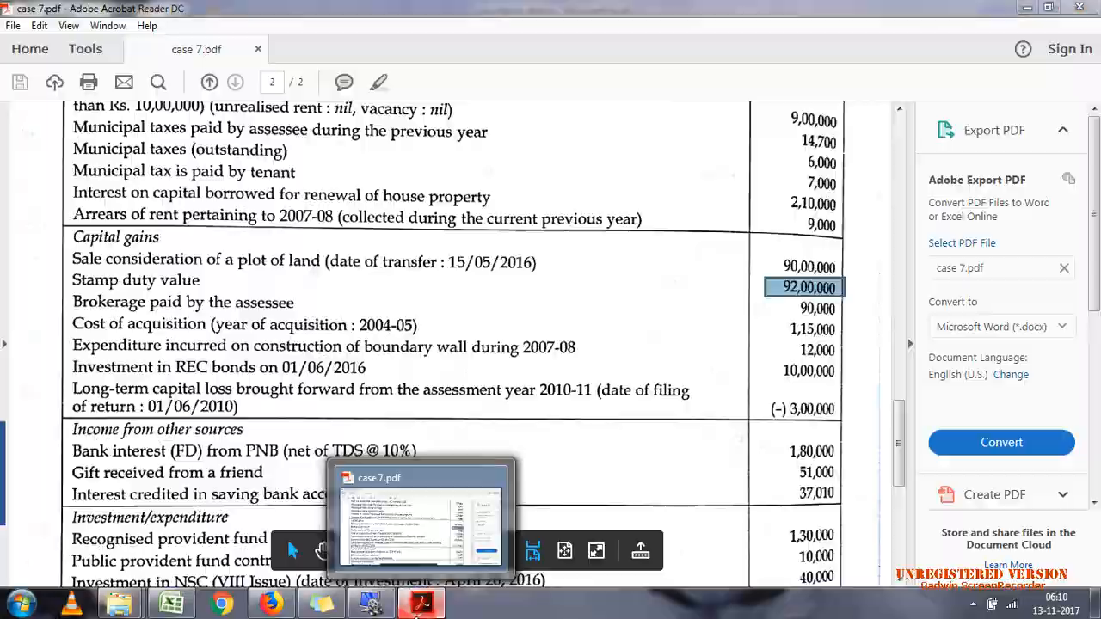
click(421, 604)
click(464, 334)
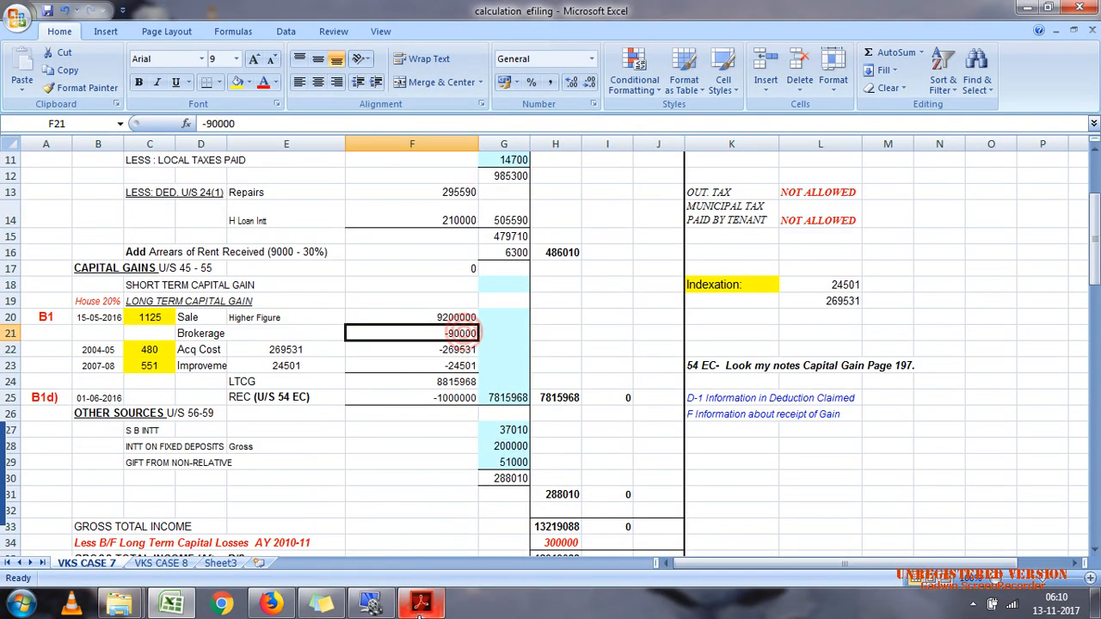
Step: Check the cost of acquisition in case 7.pdf against the 2004-05 index and the indexation formula in Excel
click(421, 604)
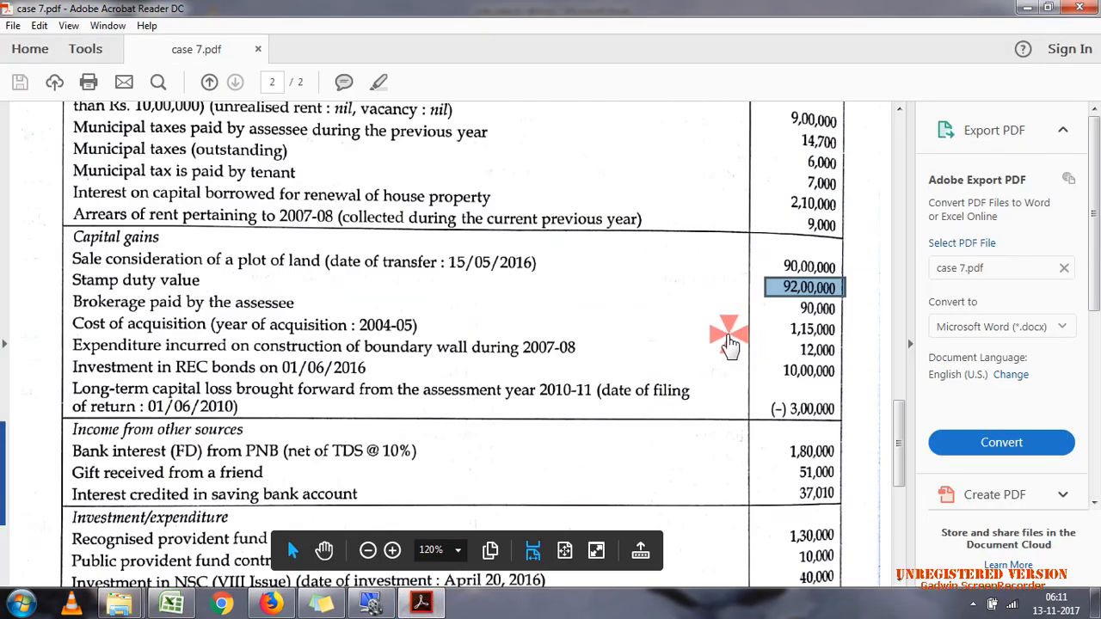
drag(782, 317, 841, 334)
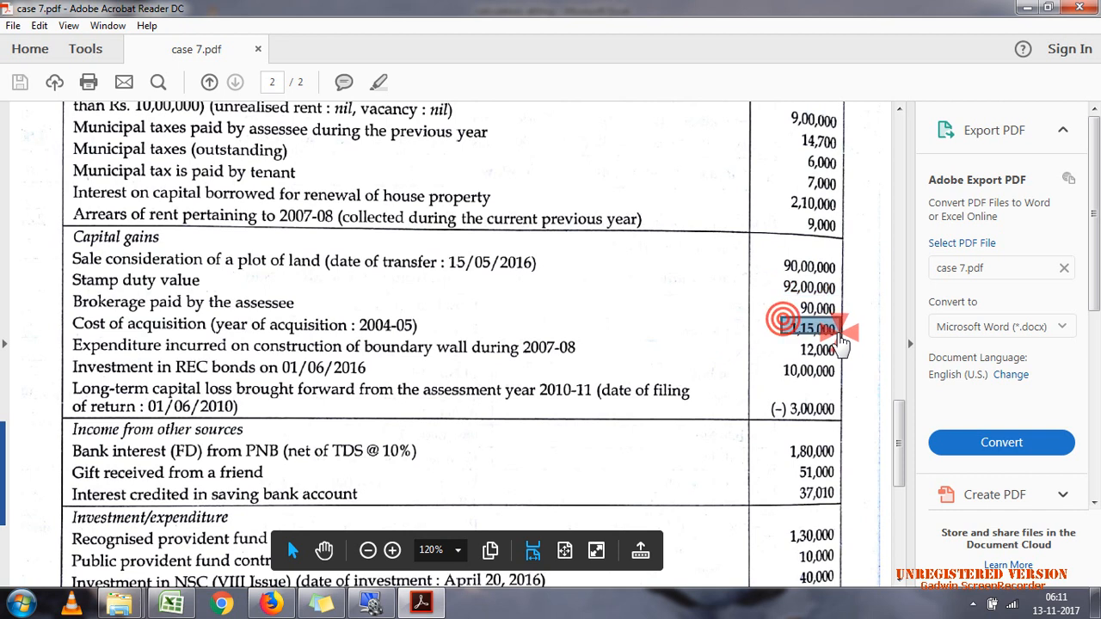
click(435, 605)
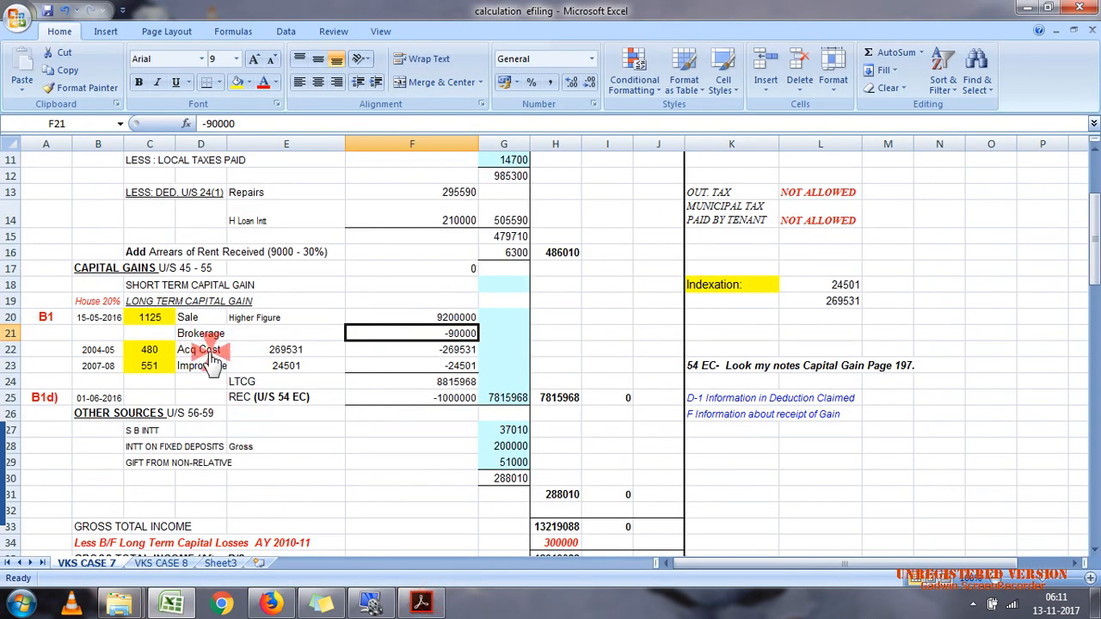
click(162, 353)
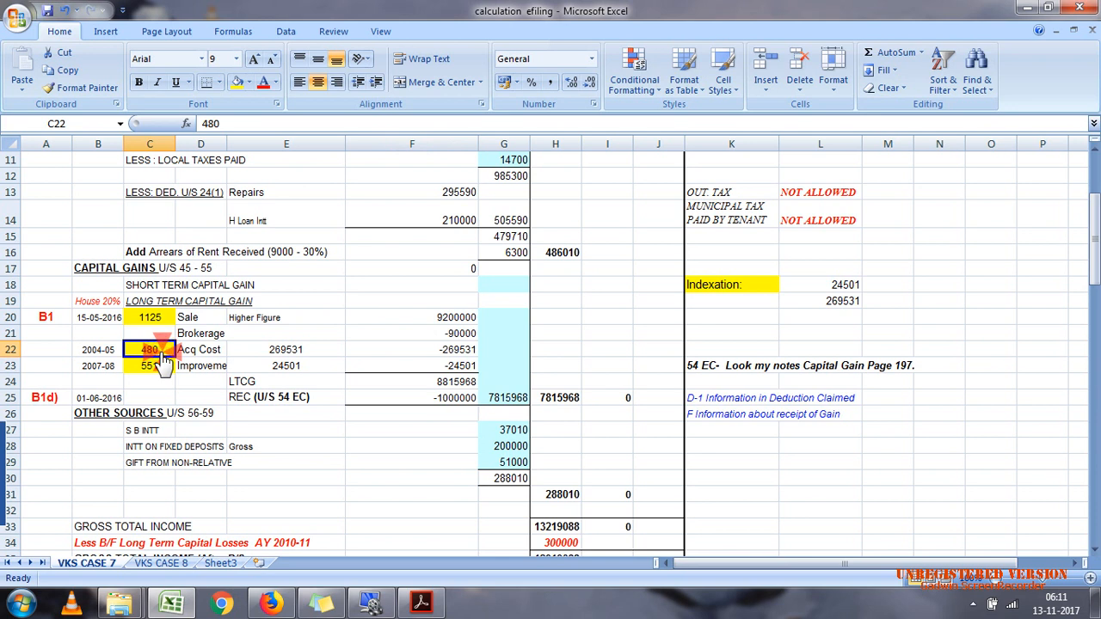
click(817, 301)
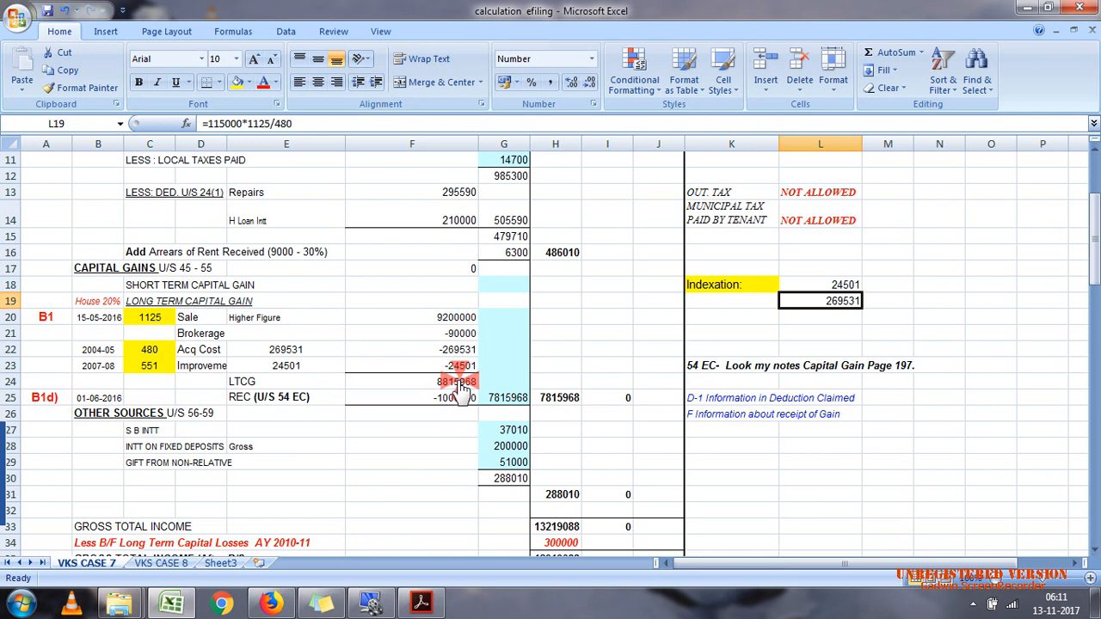
Step: Check the 2007-08 boundary wall expenditure in case 7.pdf against the indexed improvement cost and its formula in Excel
click(424, 612)
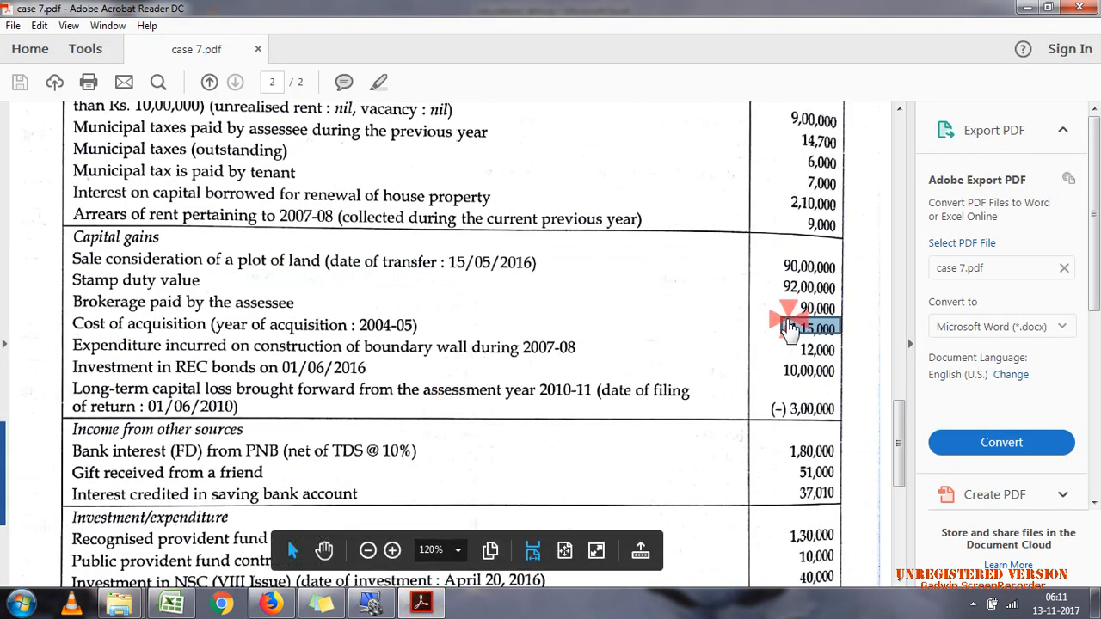
click(793, 375)
double_click(800, 350)
click(420, 605)
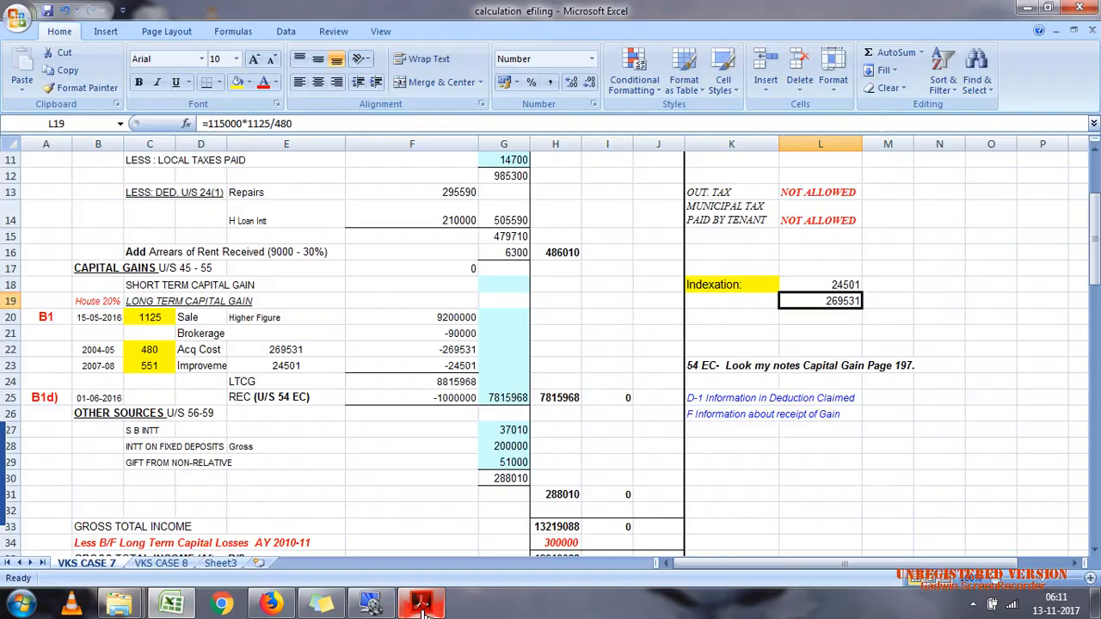
click(841, 283)
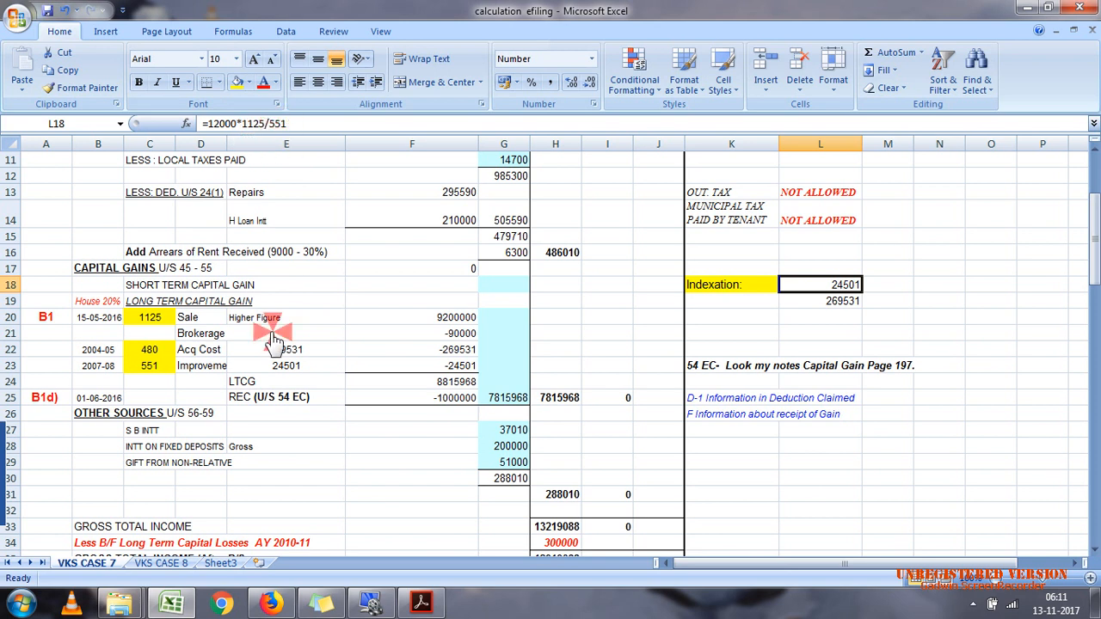
click(292, 374)
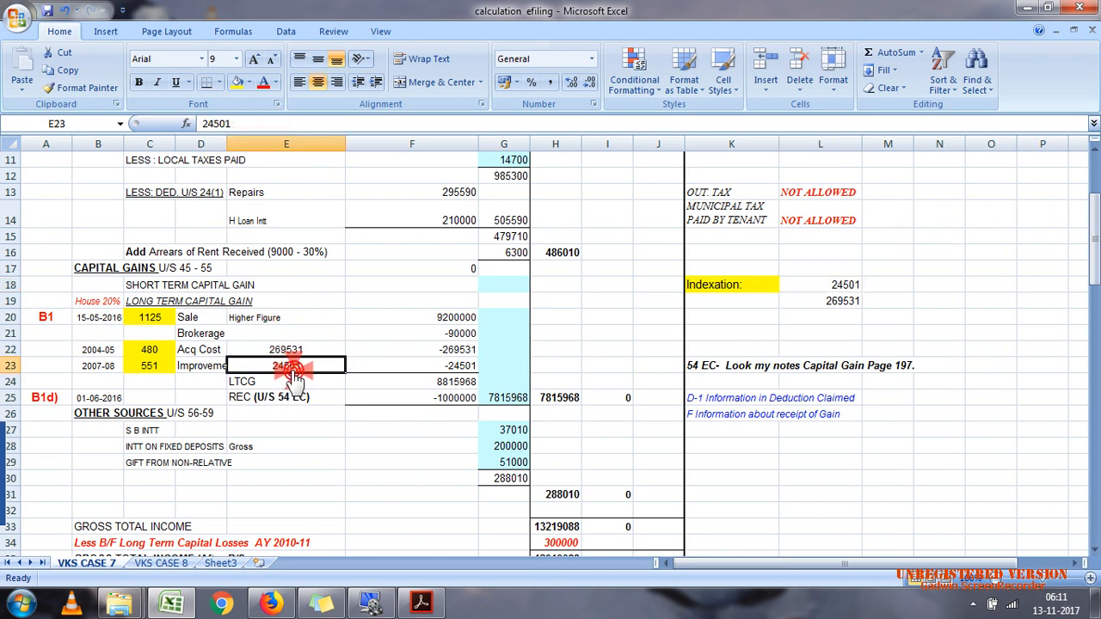
Step: Review the brokerage, acquisition and improvement deductions from the sale value and the resulting LTCG in the capital gains section
click(824, 288)
click(455, 364)
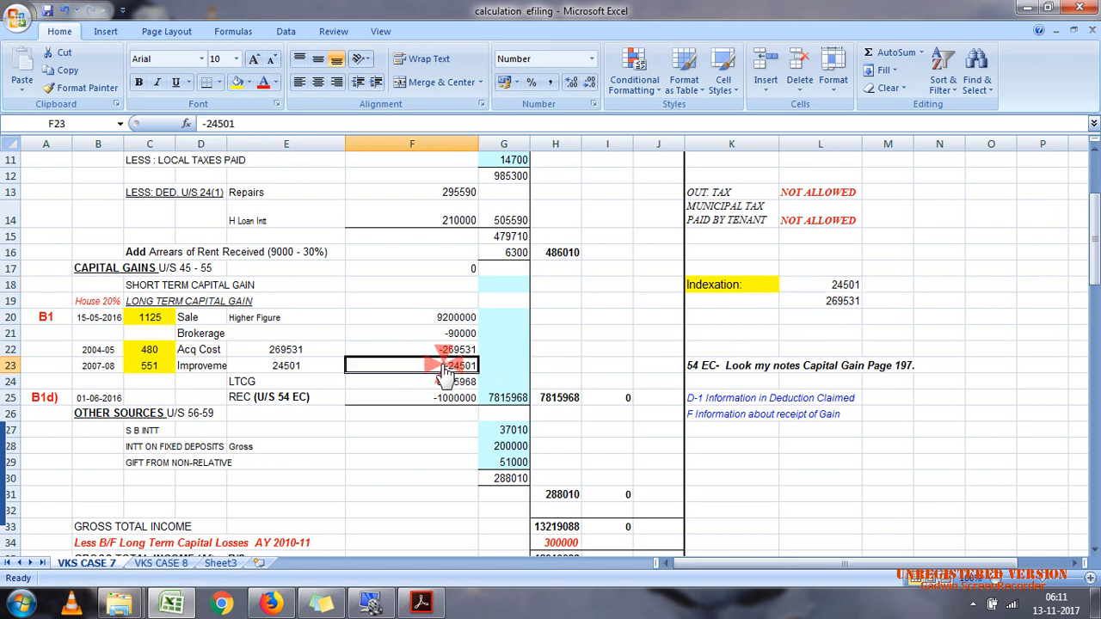
drag(420, 334, 420, 366)
click(408, 336)
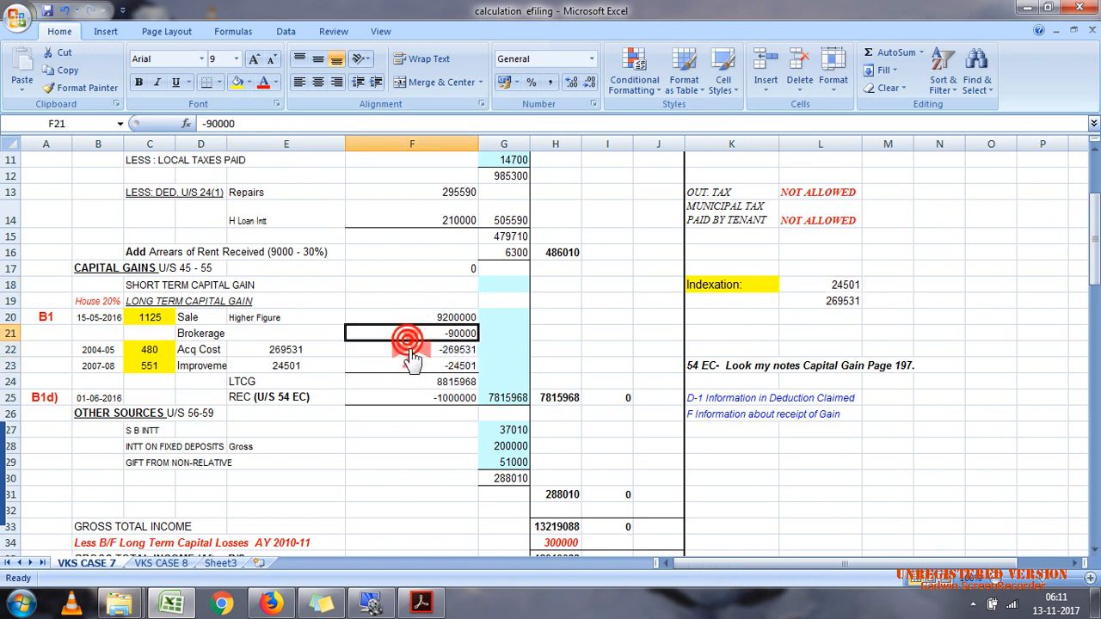
click(413, 352)
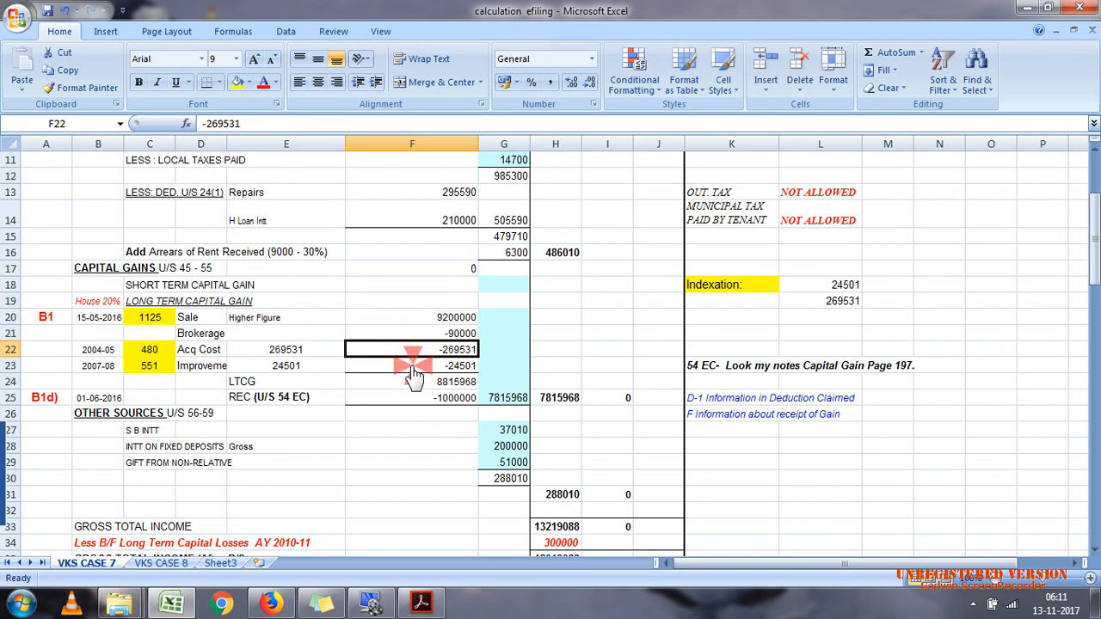
click(413, 370)
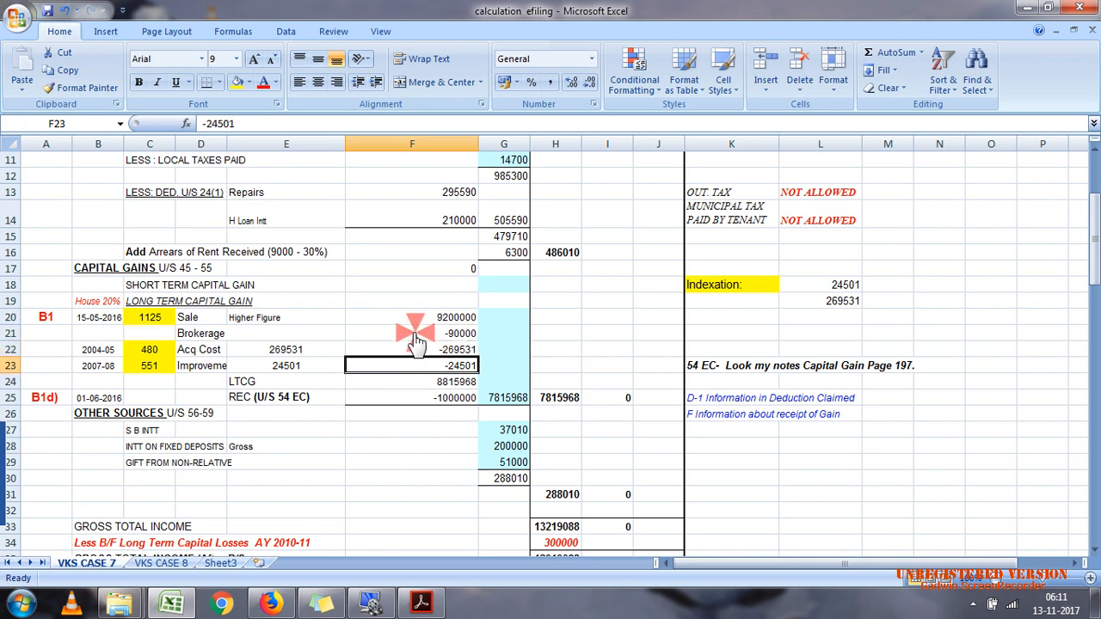
click(404, 317)
click(443, 381)
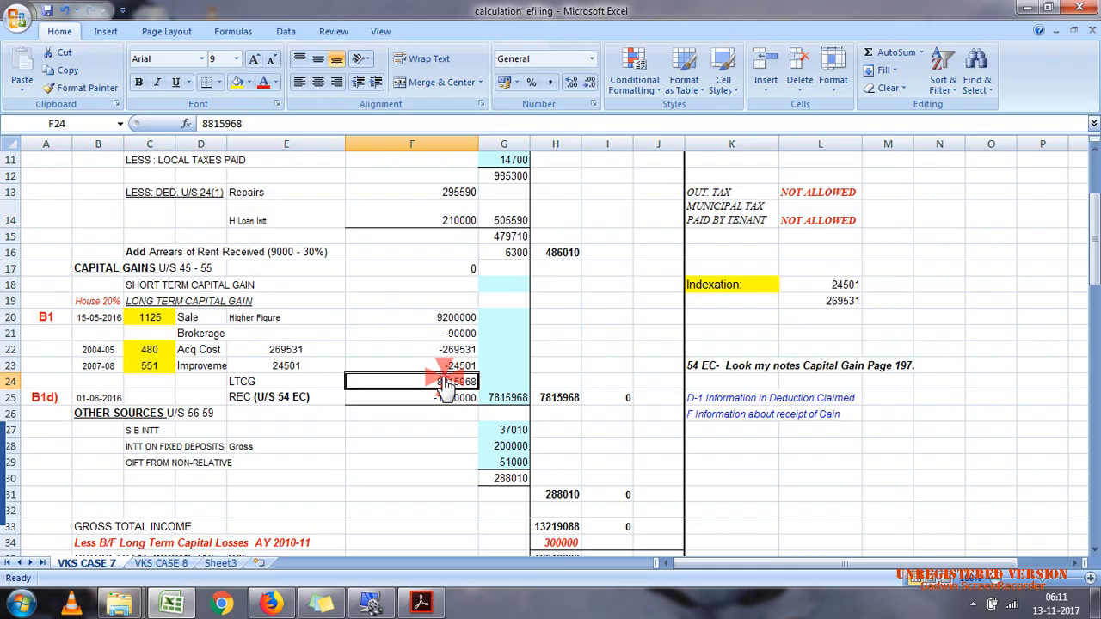
Step: Check the REC bond investment in case 7.pdf against the section 54 EC deduction, its note and the net capital gain in Excel
click(421, 603)
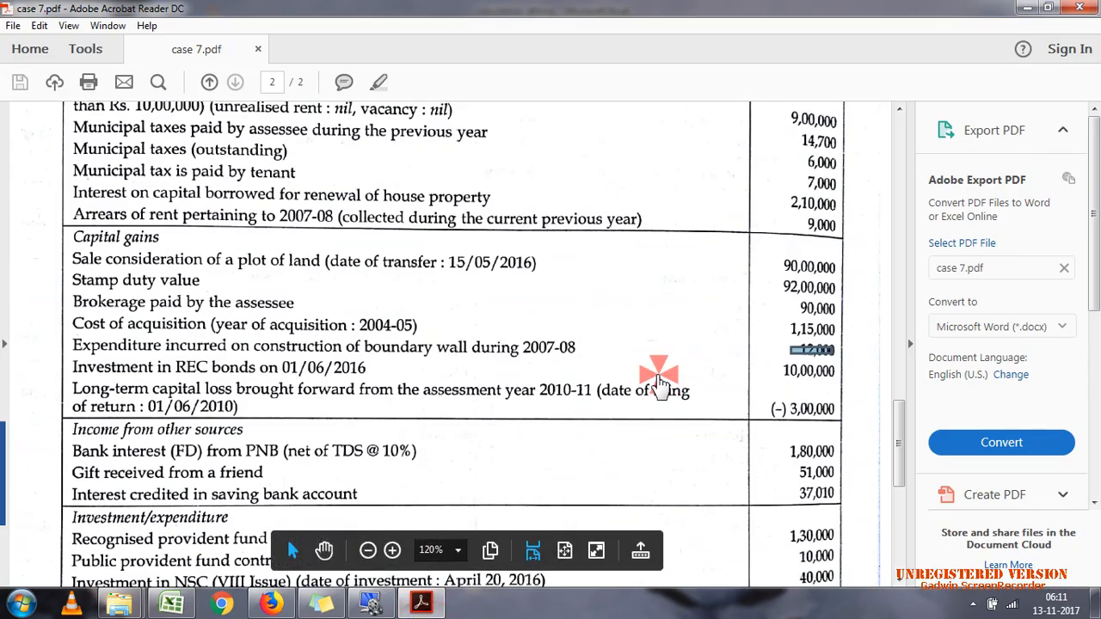
click(363, 361)
click(364, 374)
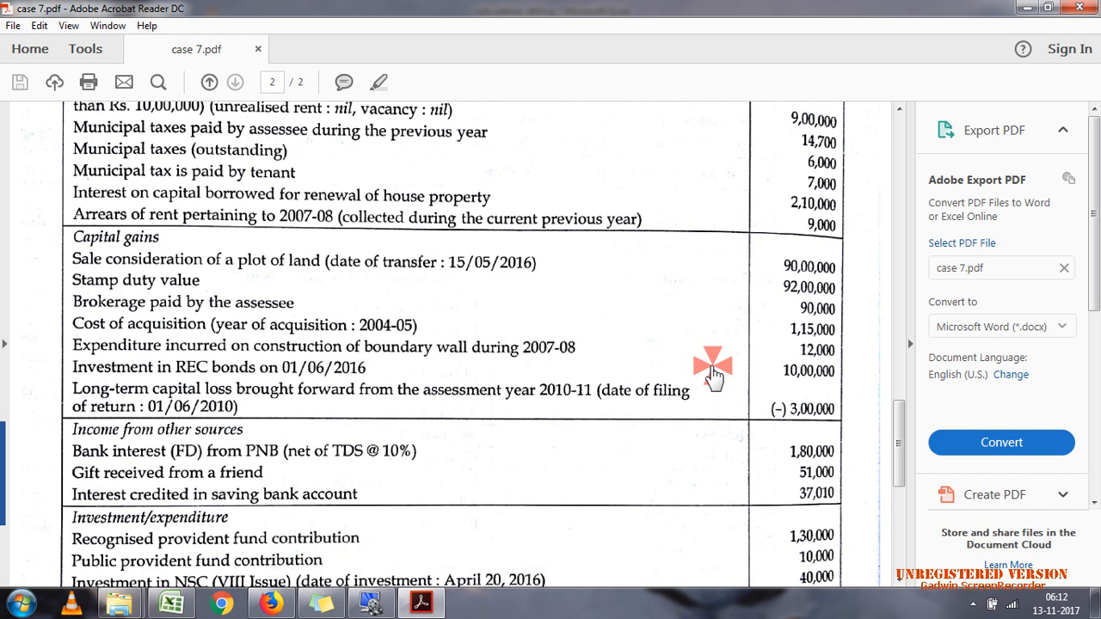
click(421, 604)
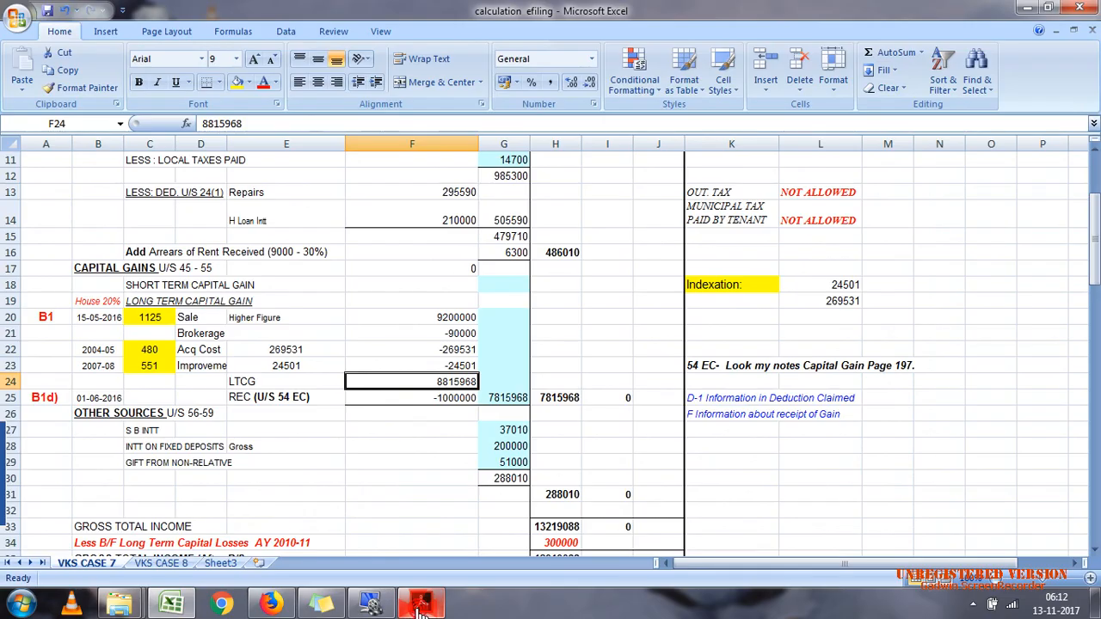
click(648, 400)
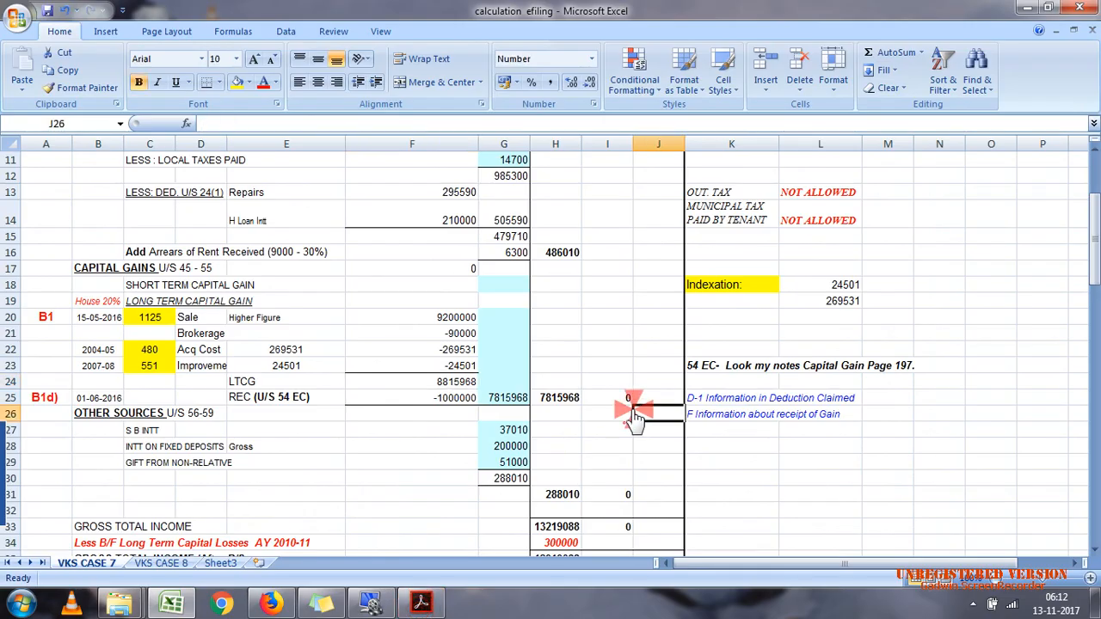
click(731, 370)
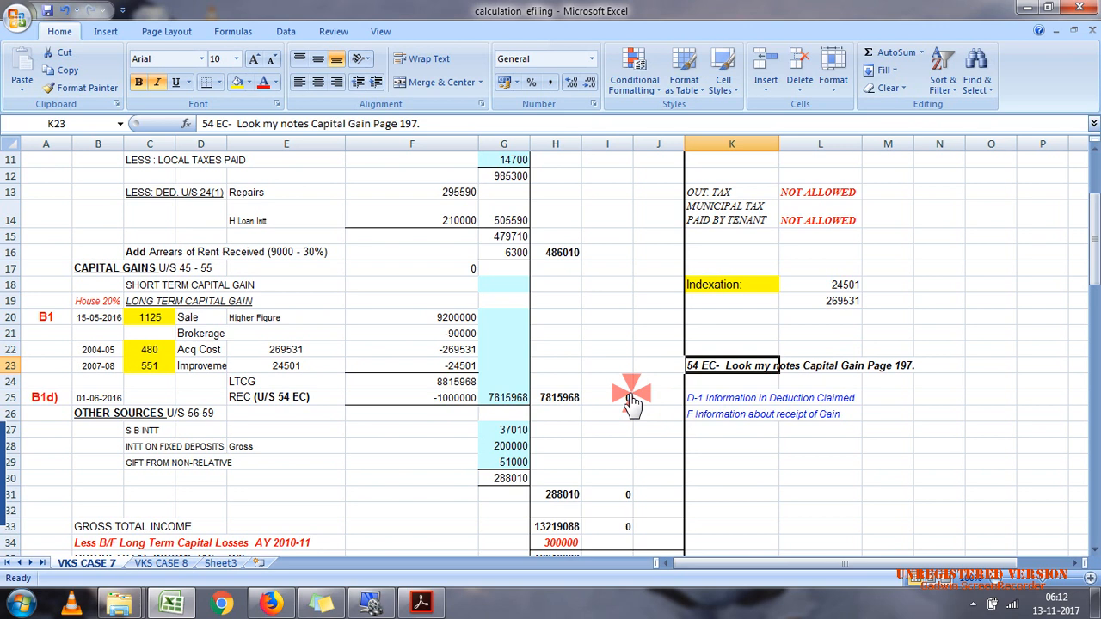
click(514, 398)
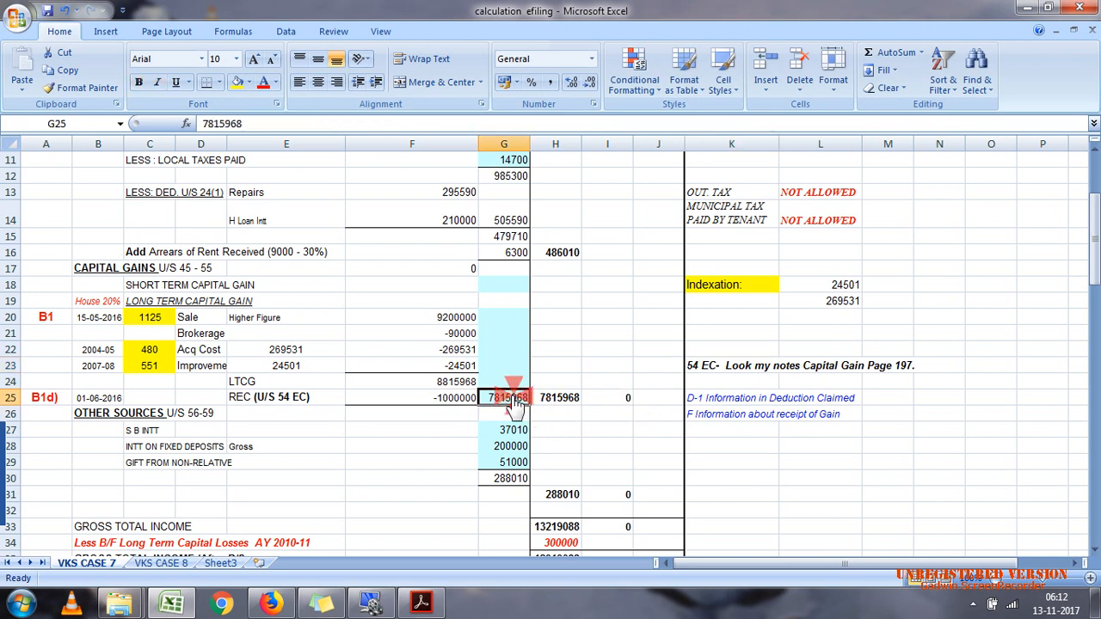
click(549, 401)
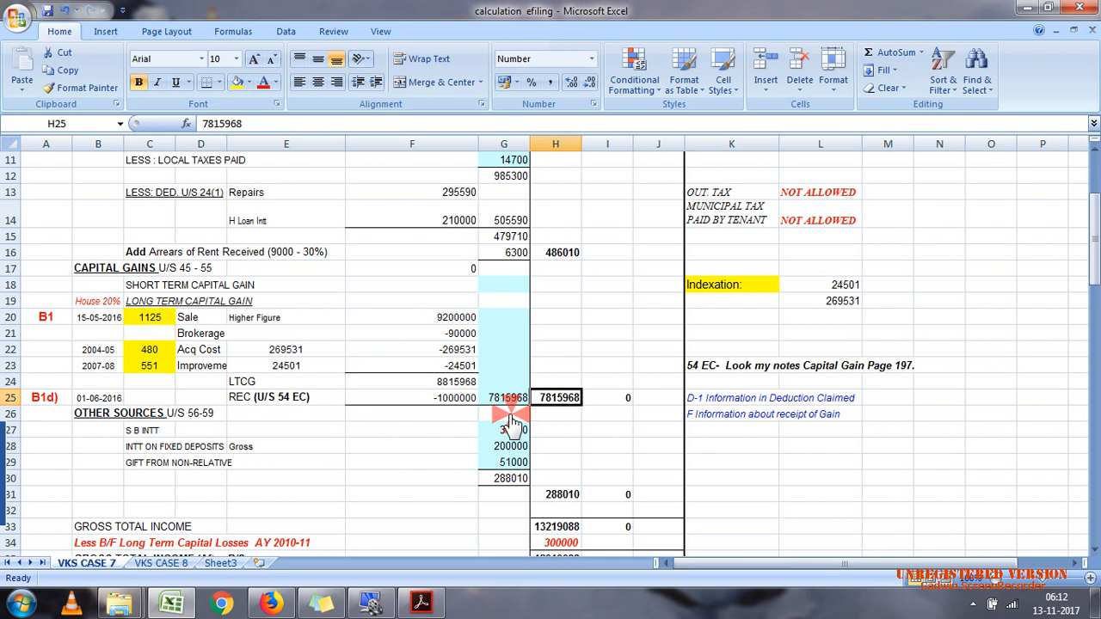
Step: Switch from the Other Sources heading in Excel to case 7.pdf and review the FD interest, friend's gift and savings interest entries
click(160, 416)
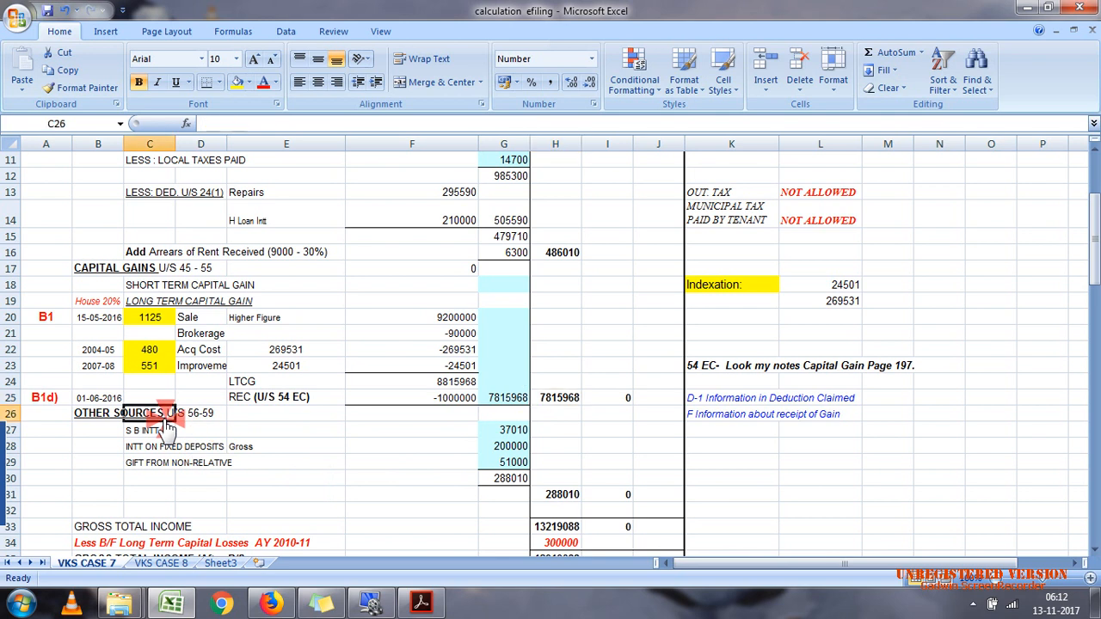
click(420, 603)
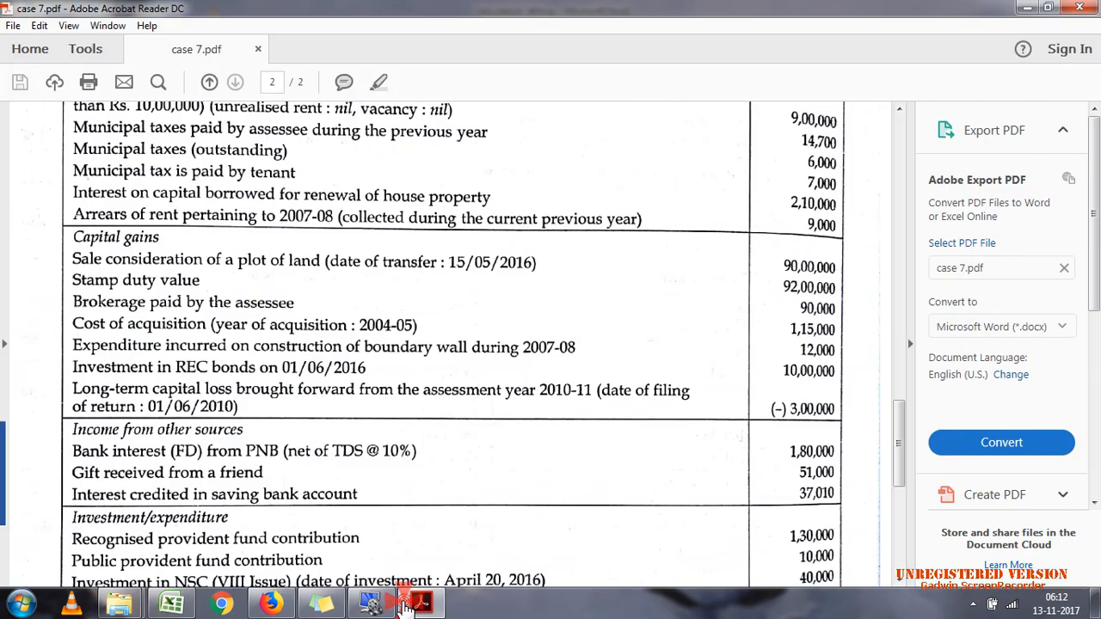
drag(897, 430, 900, 472)
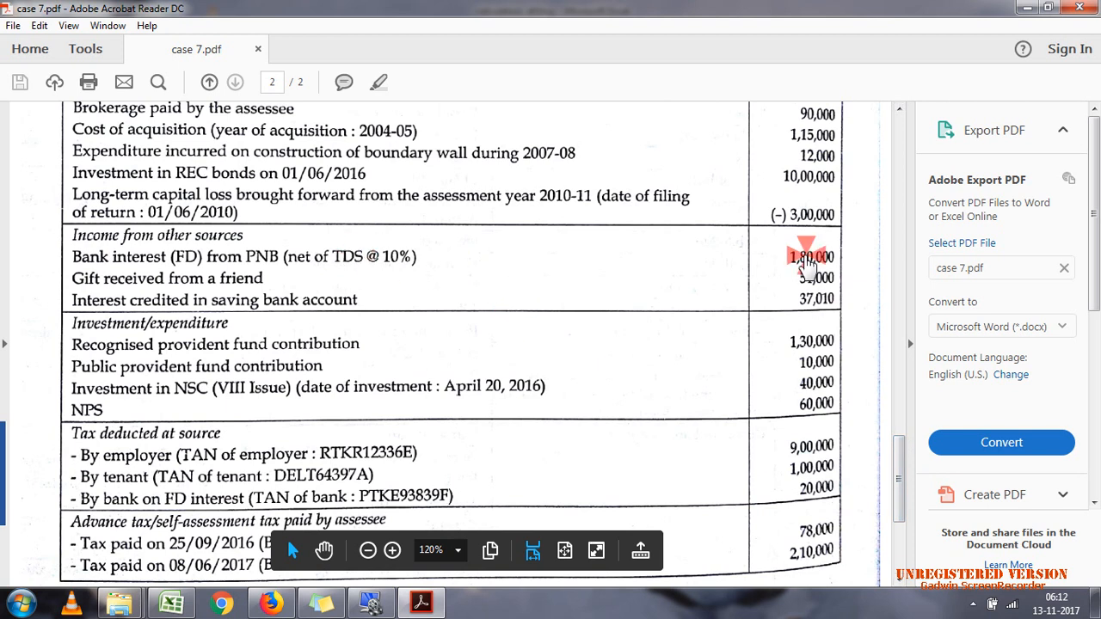
click(271, 299)
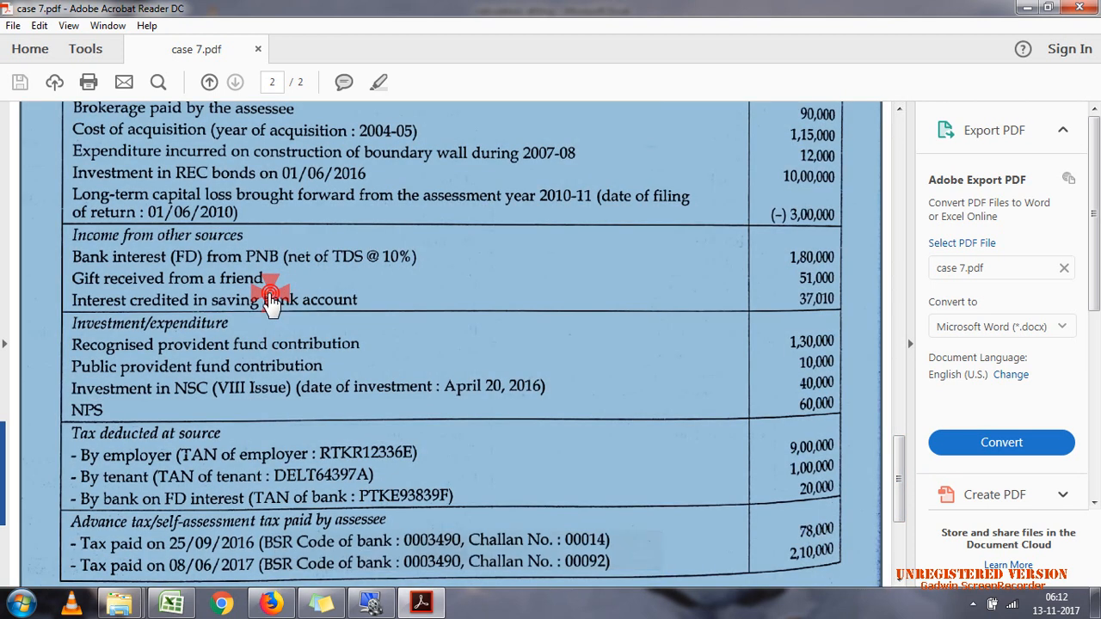
click(270, 296)
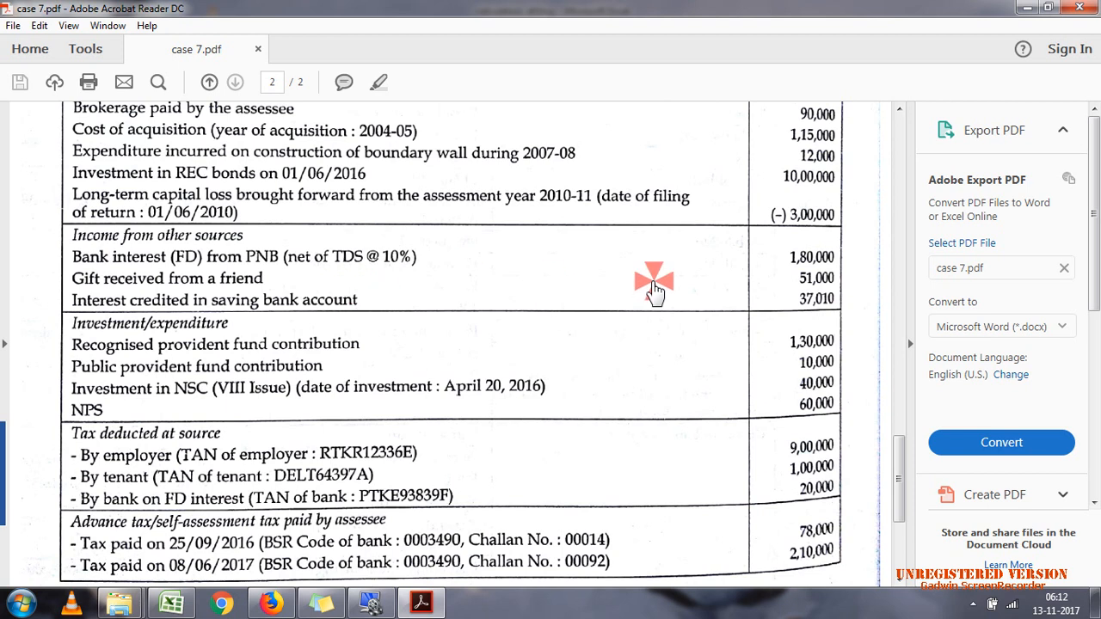
drag(754, 276, 837, 293)
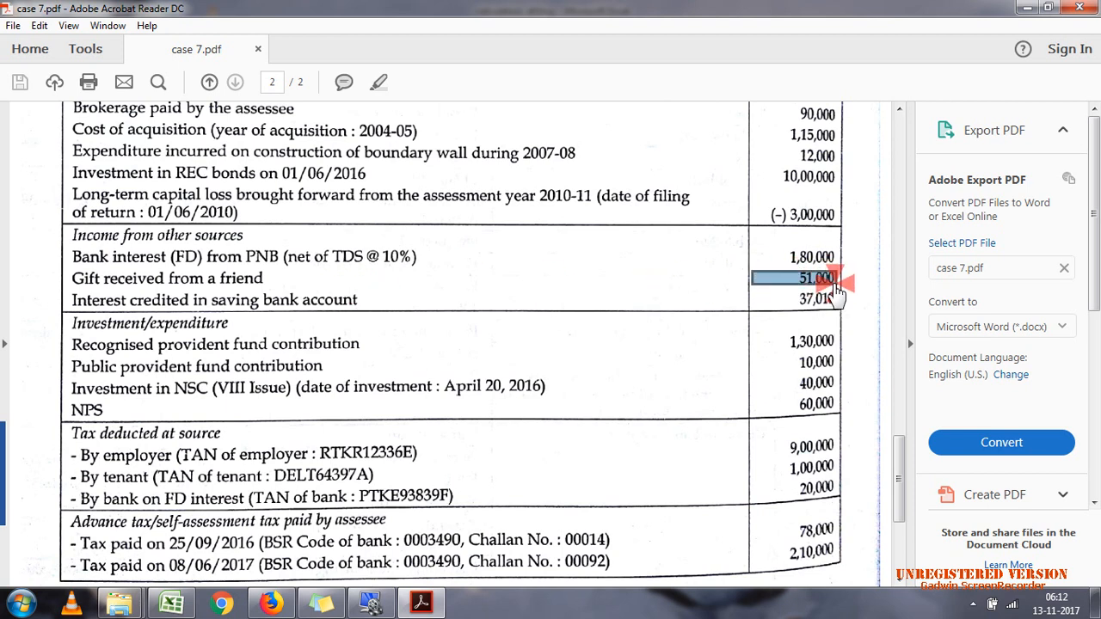
click(564, 296)
click(564, 295)
click(563, 295)
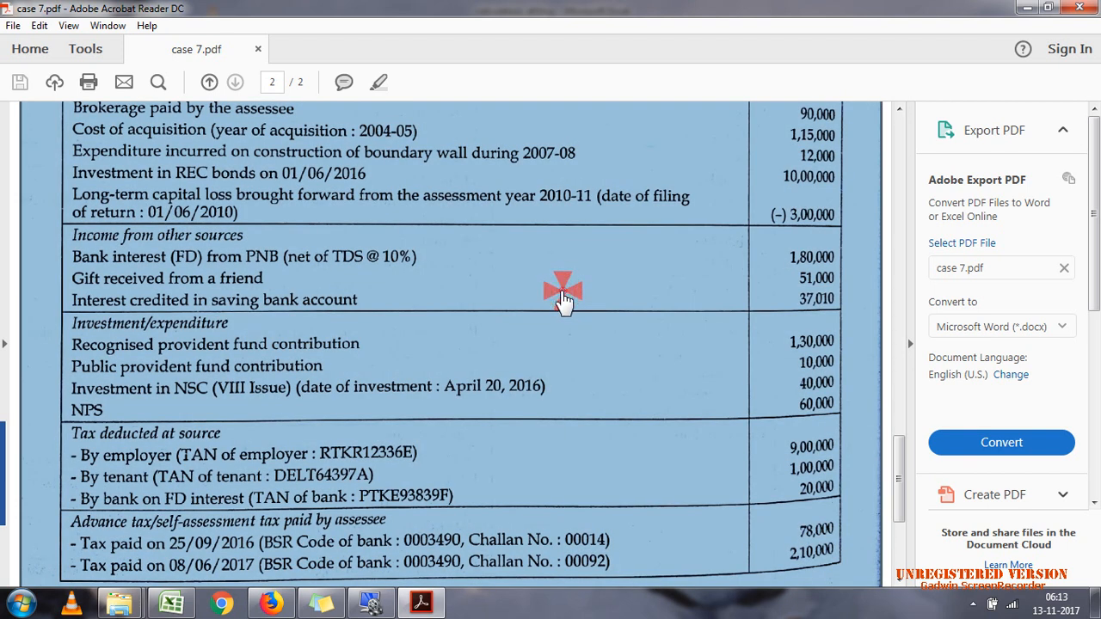
click(564, 294)
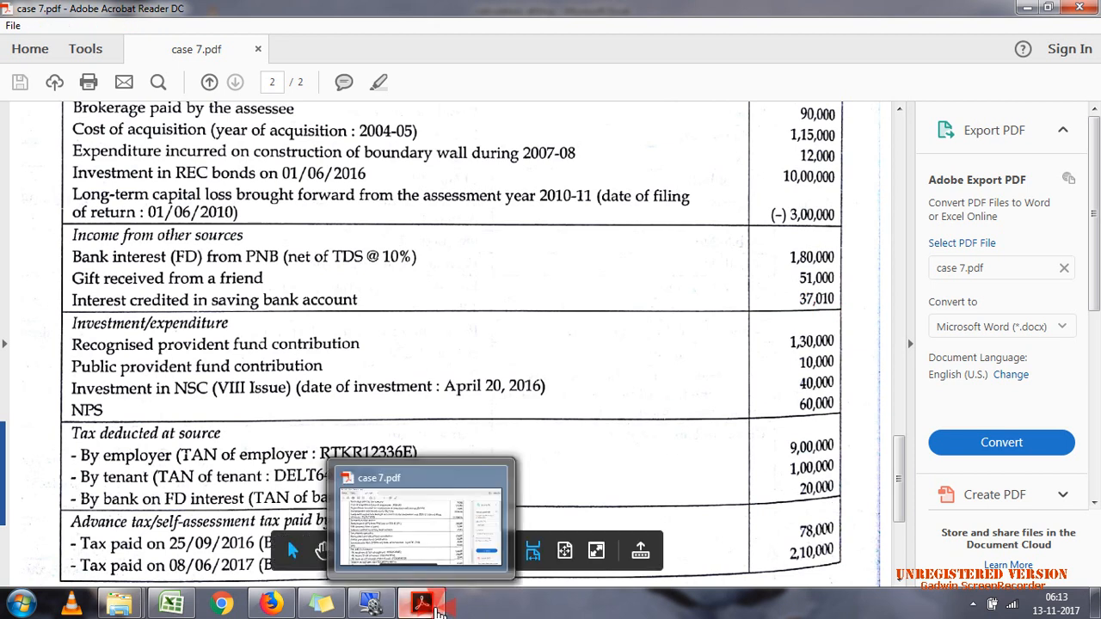
Step: Switch to Excel and check the savings interest, gross fixed deposit interest, non-relative gift and total under Other Sources
click(435, 608)
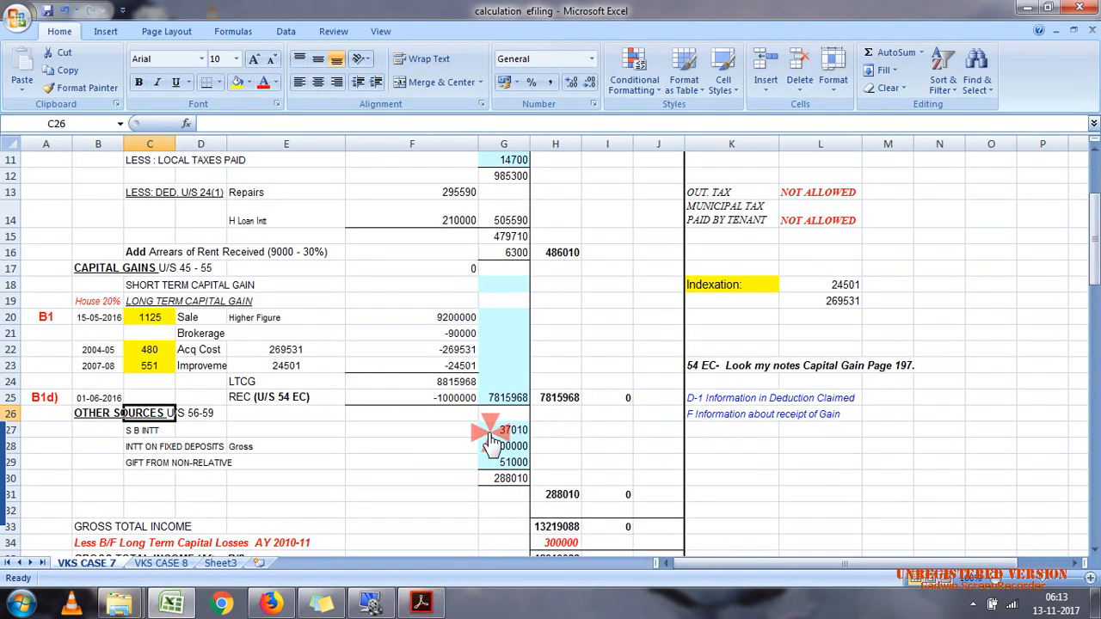
drag(490, 435, 503, 463)
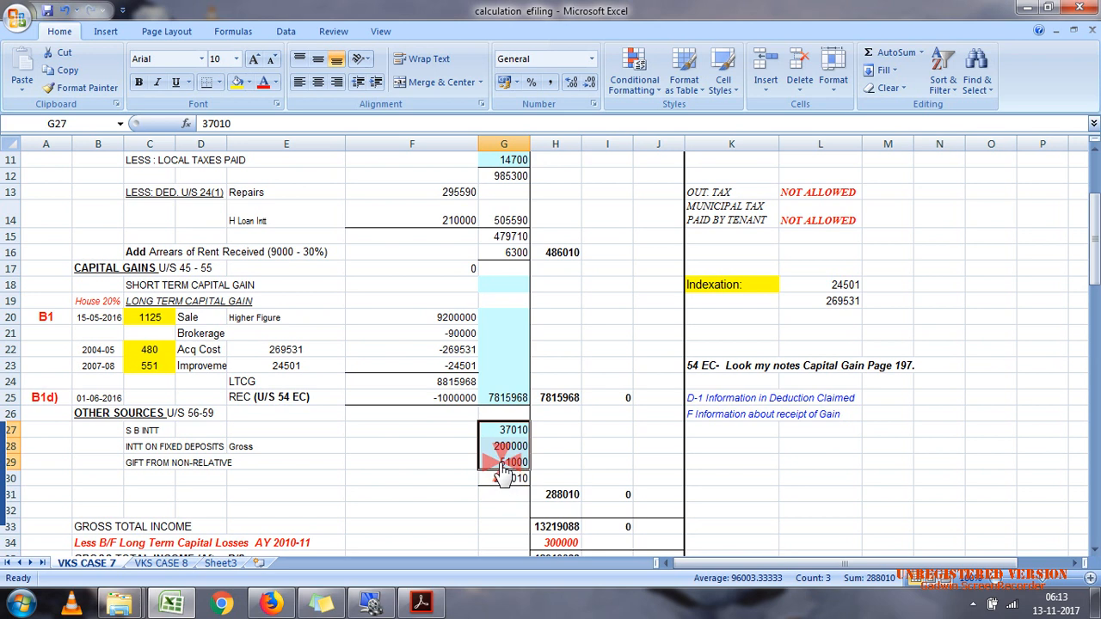
click(504, 449)
click(504, 464)
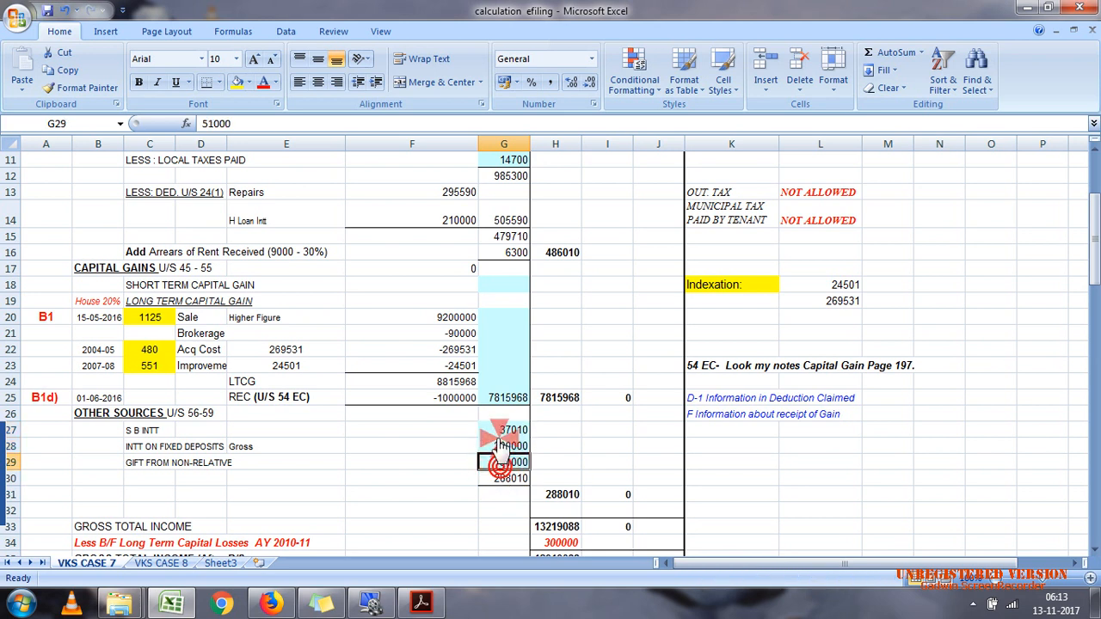
click(504, 447)
click(550, 497)
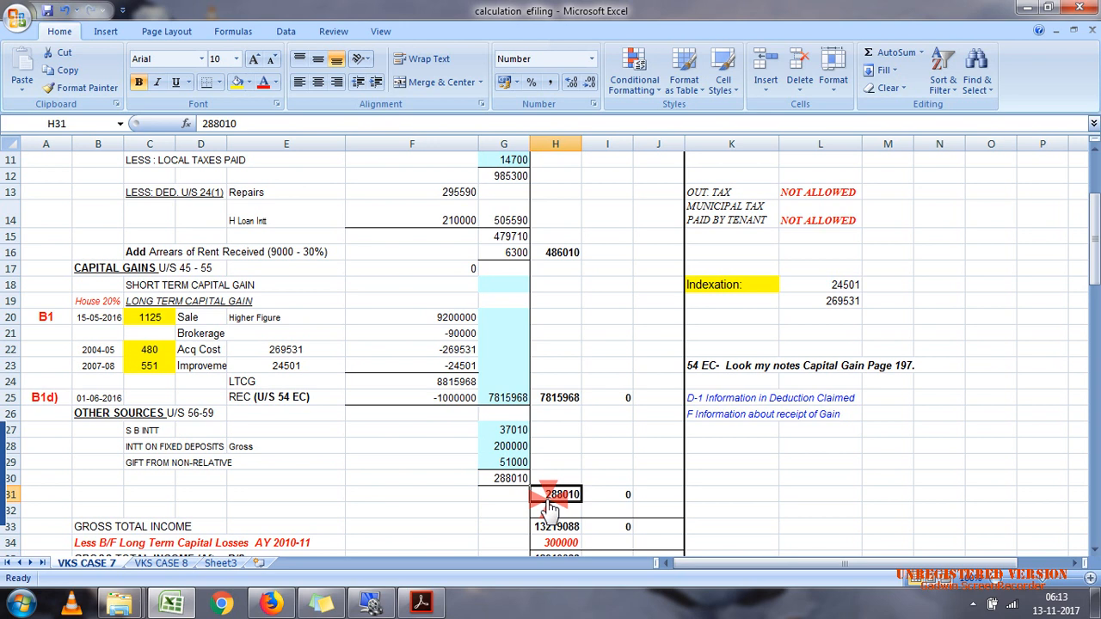
Step: Compare the brought-forward long-term capital loss of AY 2010-11 in Excel with its entry and return filing date in case 7.pdf
drag(1091, 247, 1093, 288)
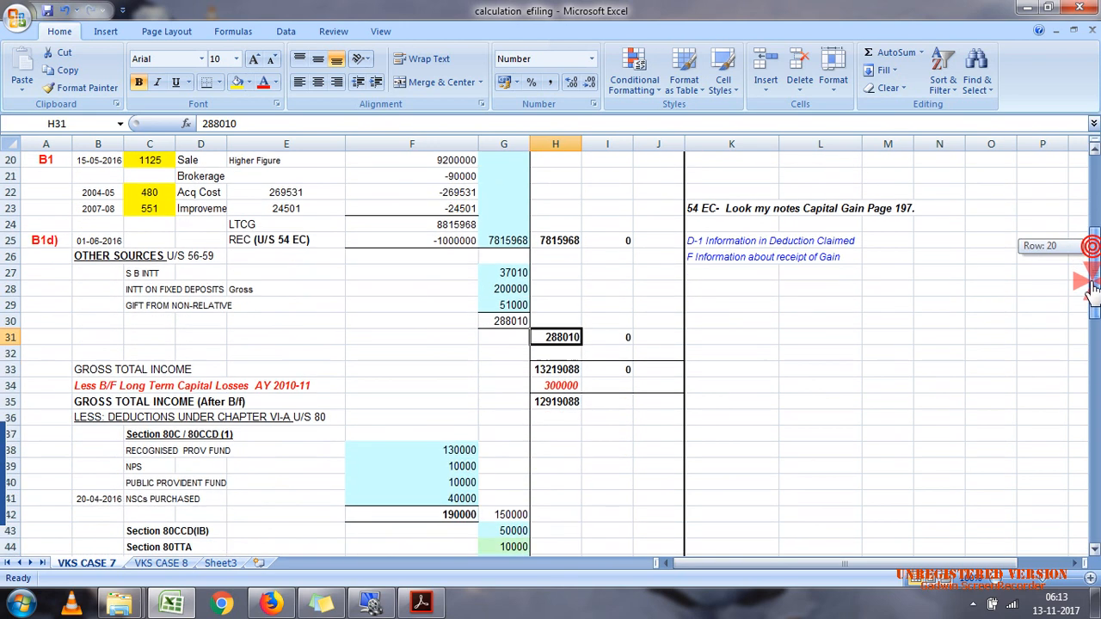
click(427, 601)
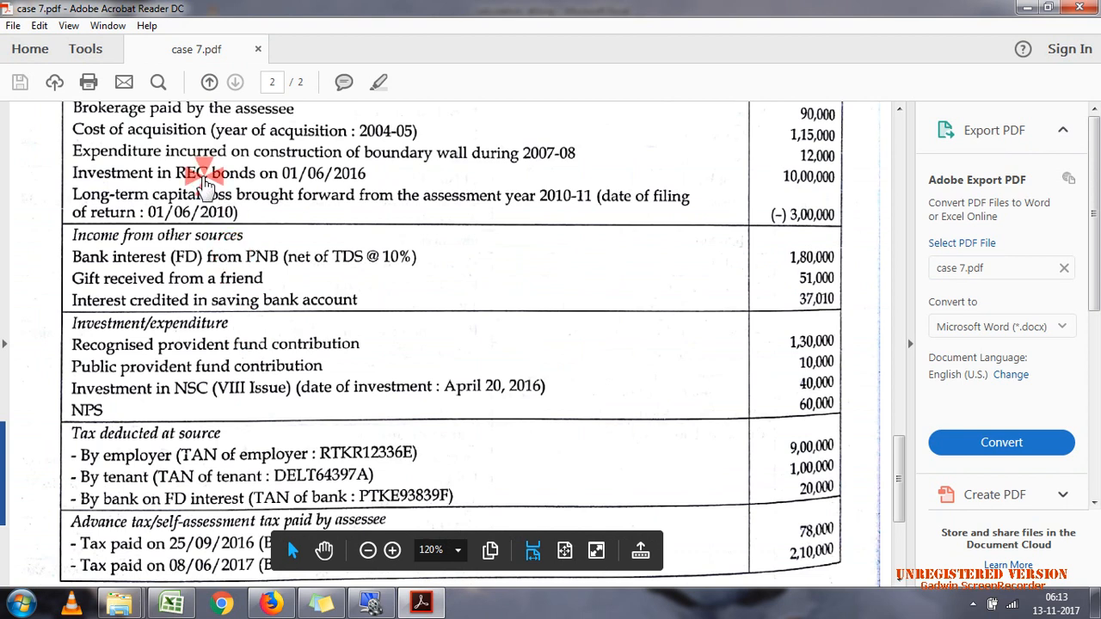
click(203, 183)
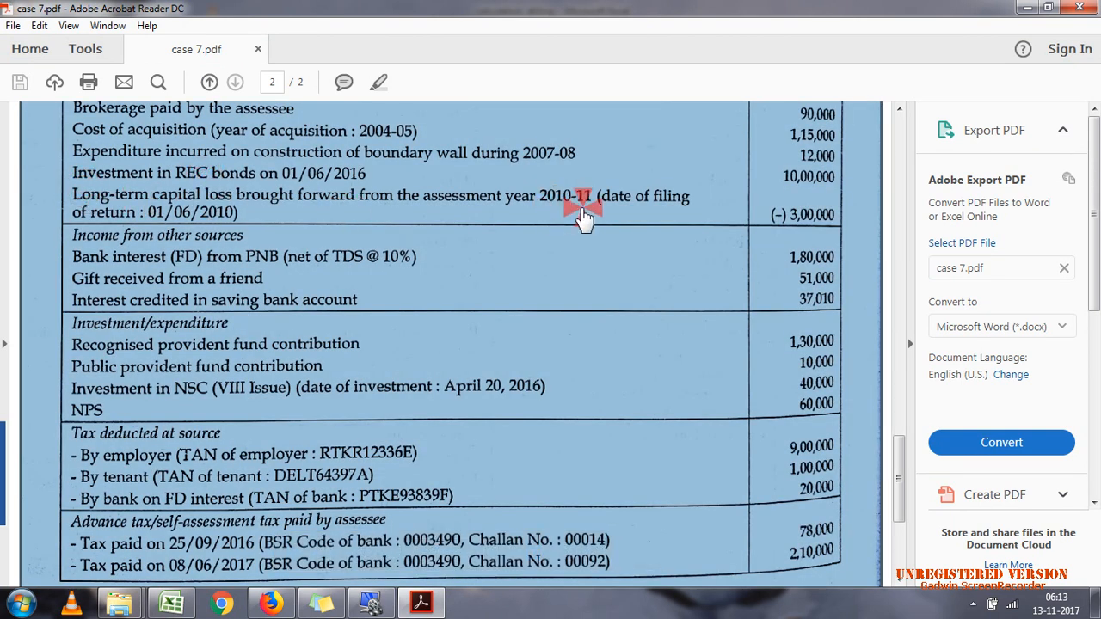
click(803, 232)
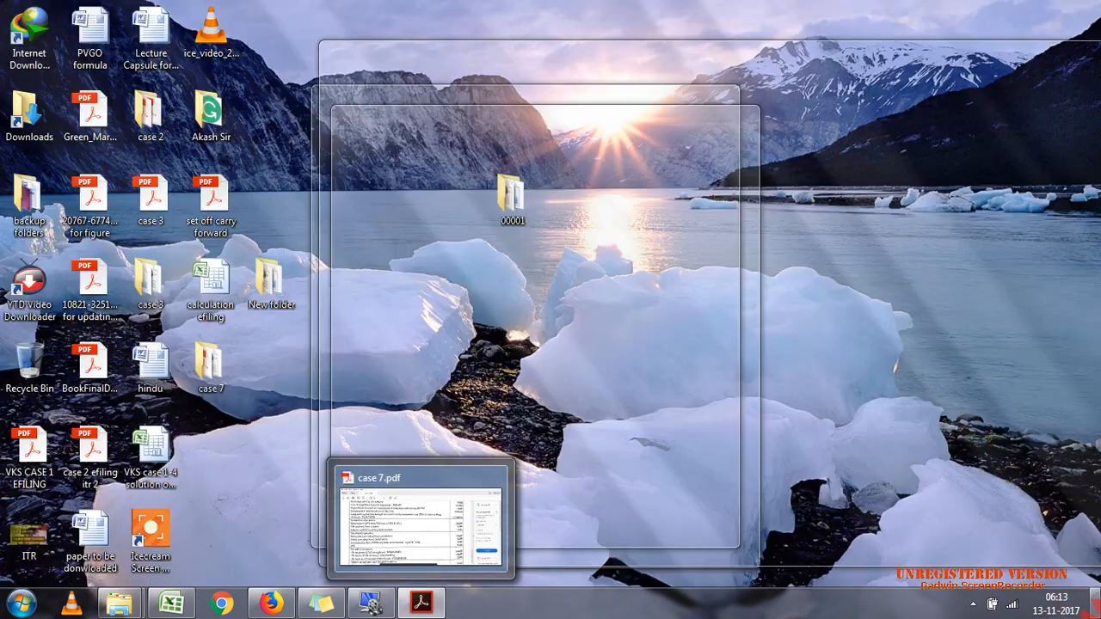
Step: Open set off carry forward.pdf from the desktop, rotate it counterclockwise to read the loss carry-forward rules, and close only that document
click(1095, 604)
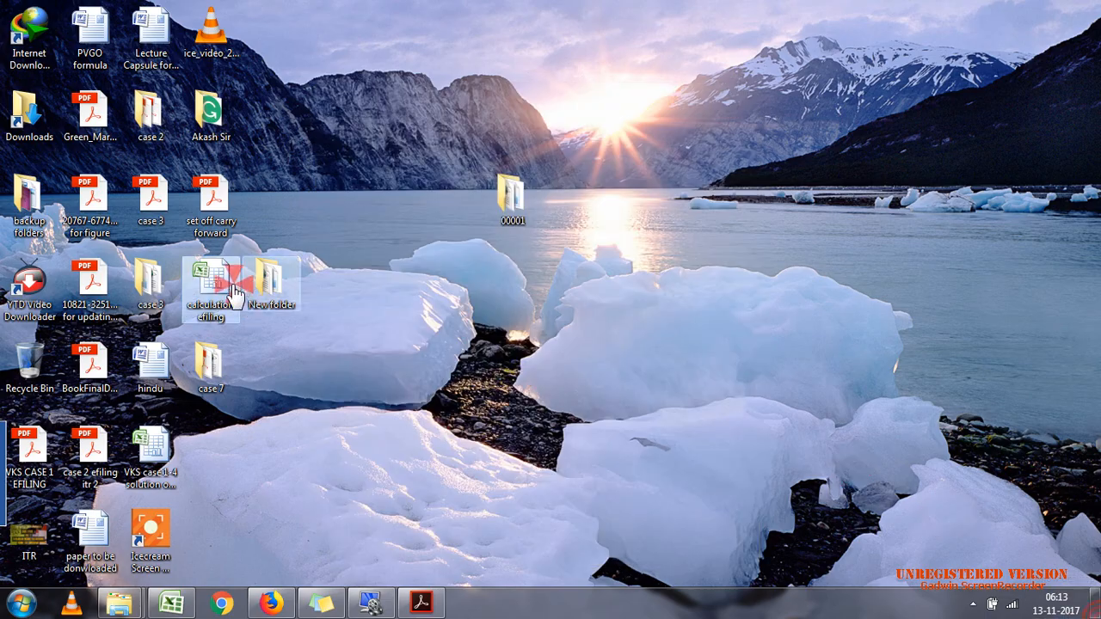
double_click(220, 202)
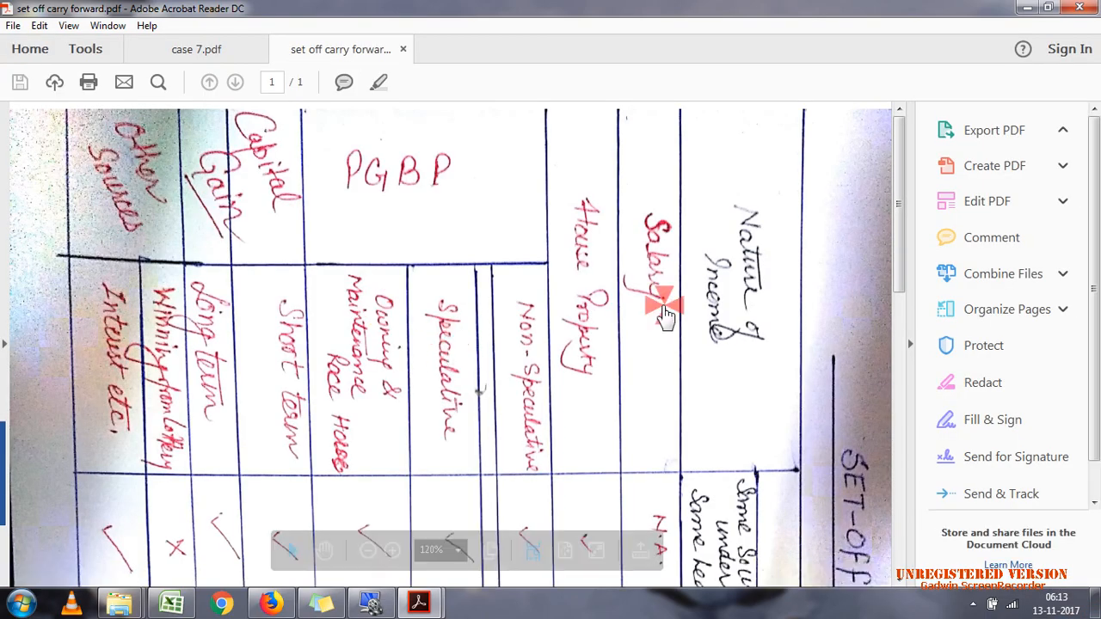
click(69, 26)
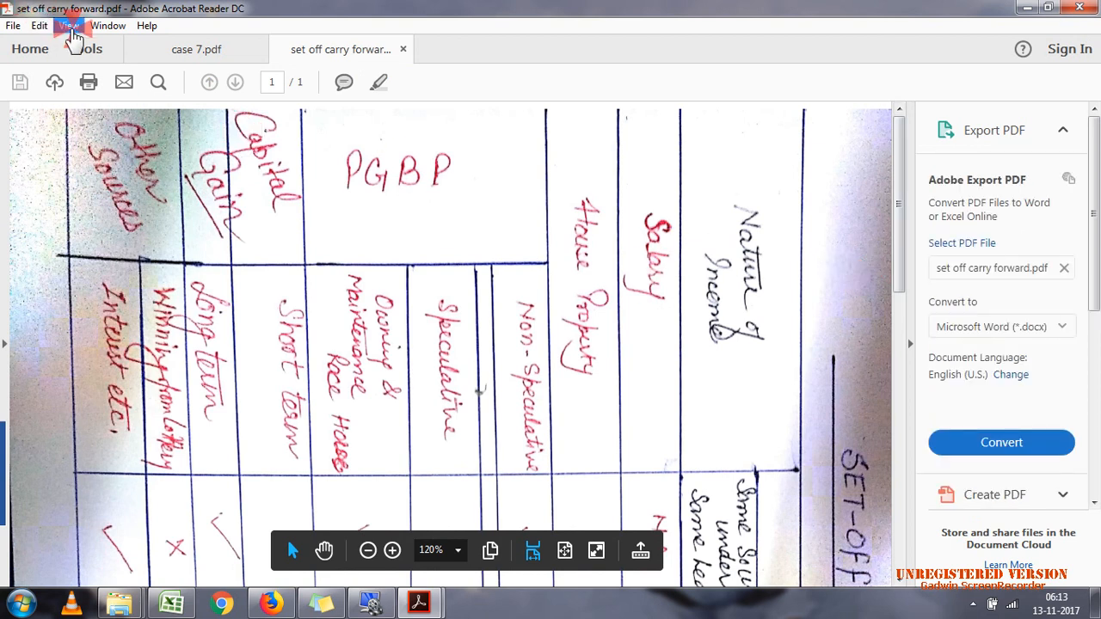
click(178, 53)
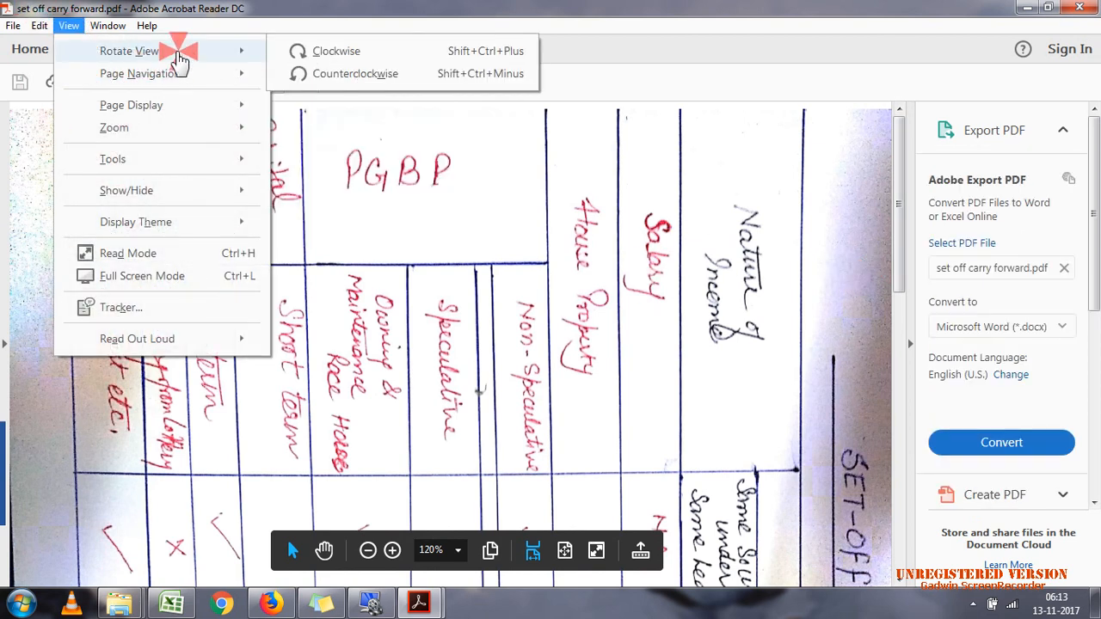
click(332, 74)
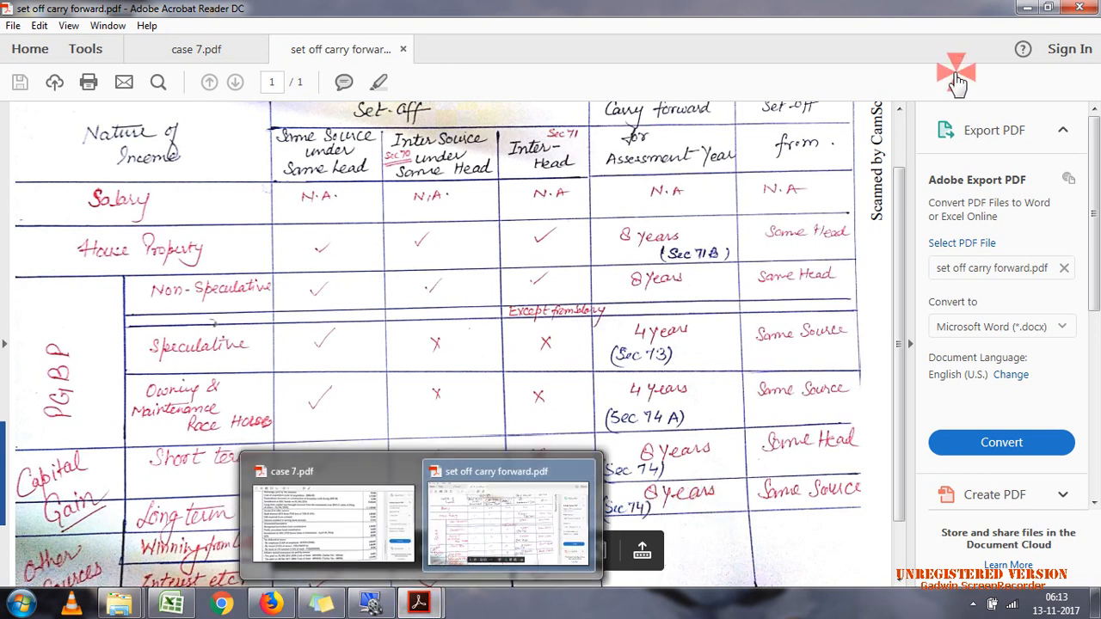
click(1082, 9)
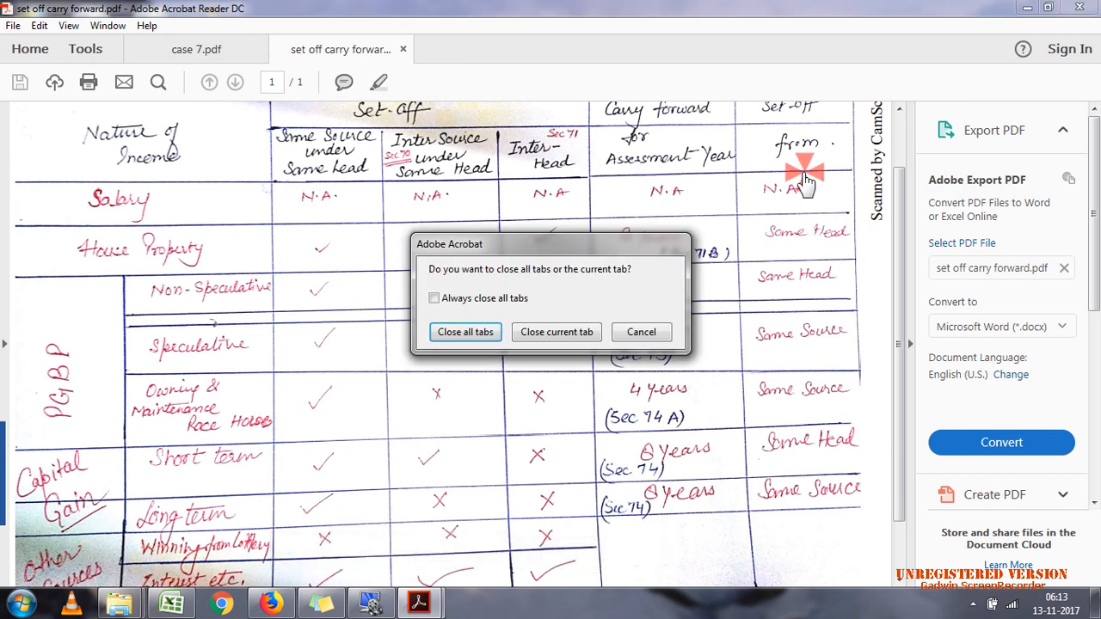
click(537, 340)
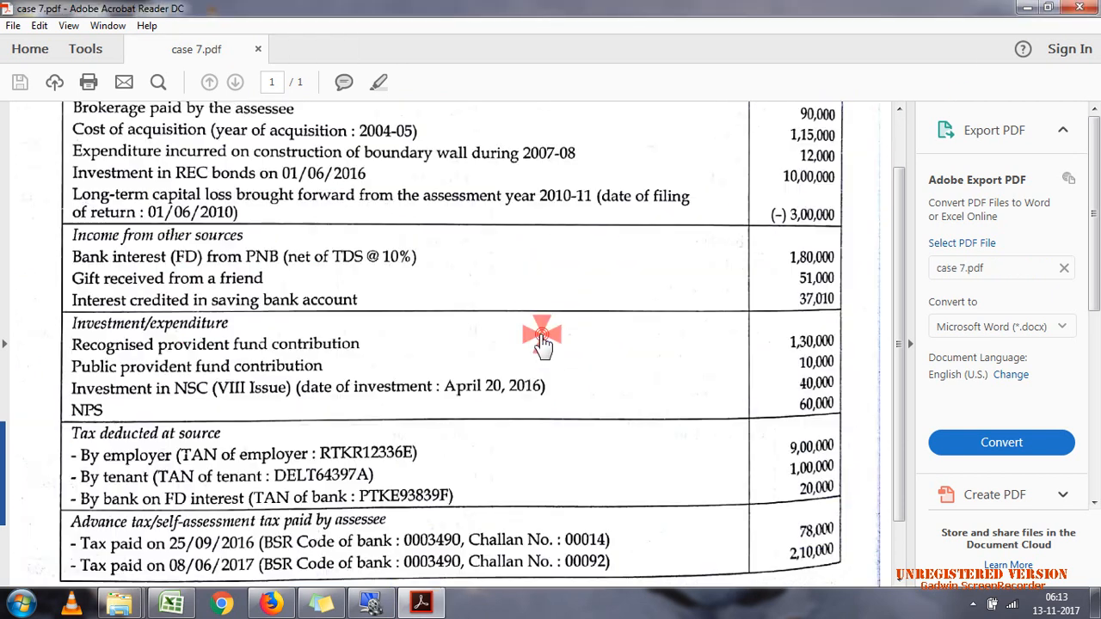
Step: Switch to Excel and check the gross total income and the AY 2010-11 brought-forward loss against the long-term capital gain
click(549, 392)
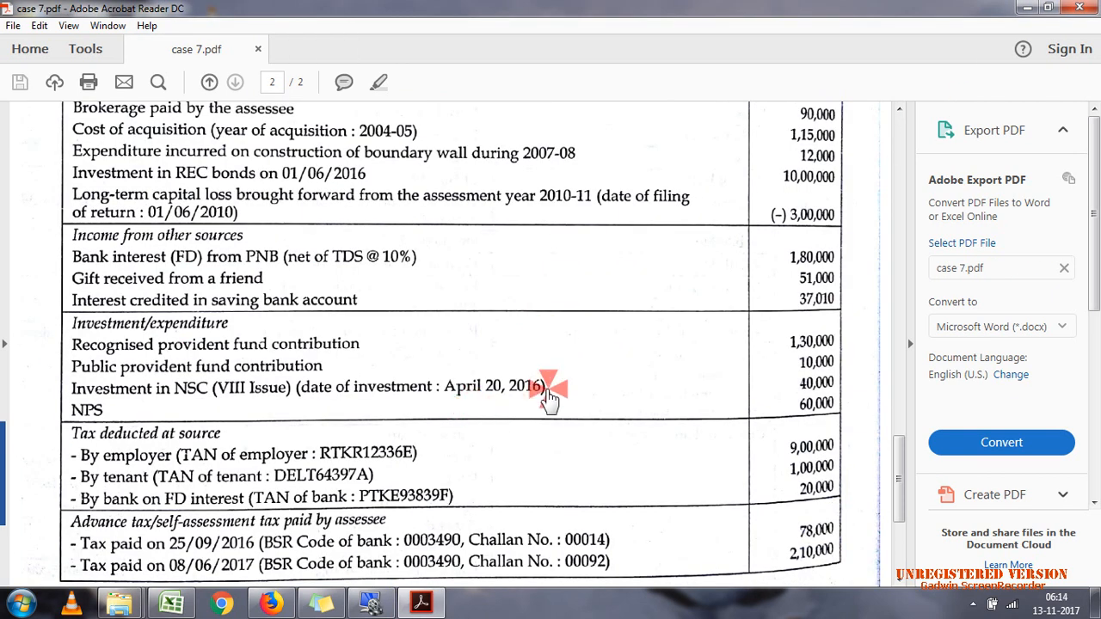
click(421, 603)
click(424, 603)
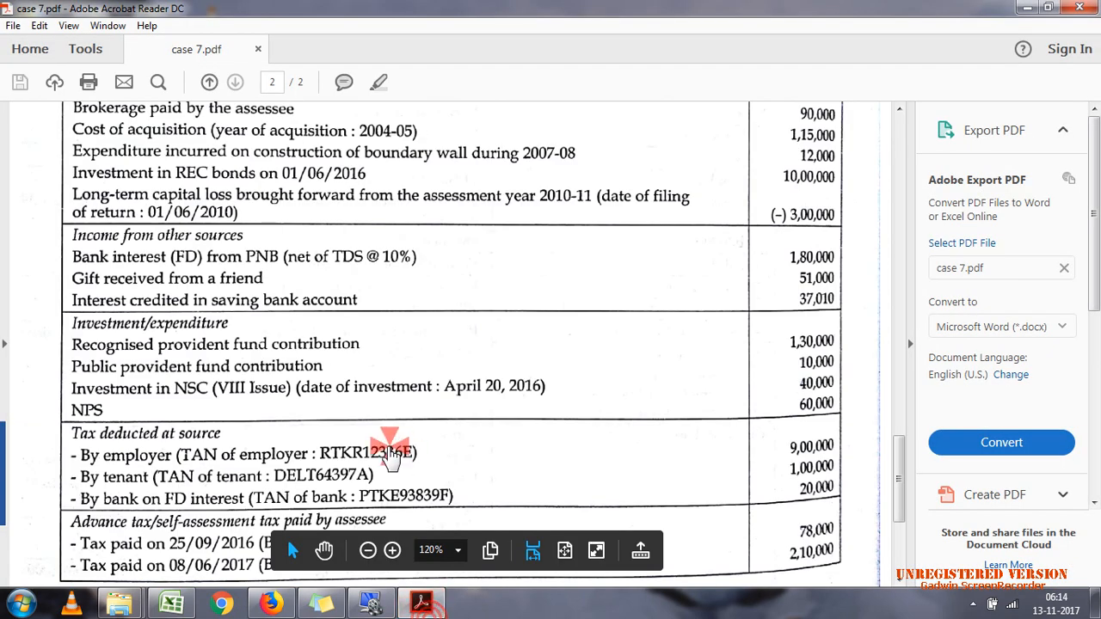
click(169, 604)
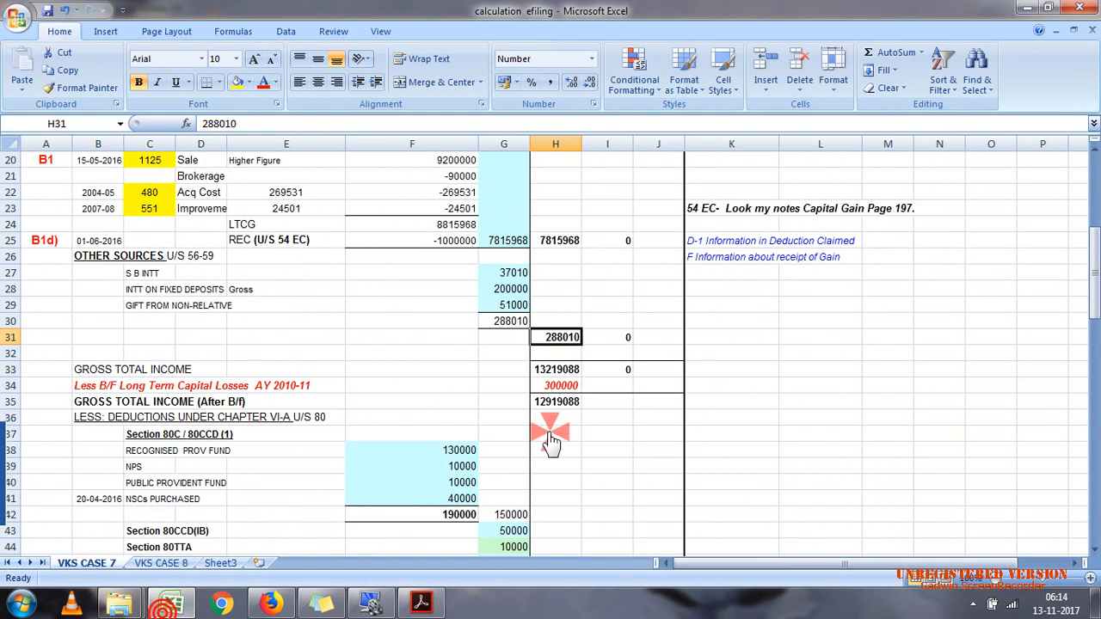
click(546, 371)
click(555, 387)
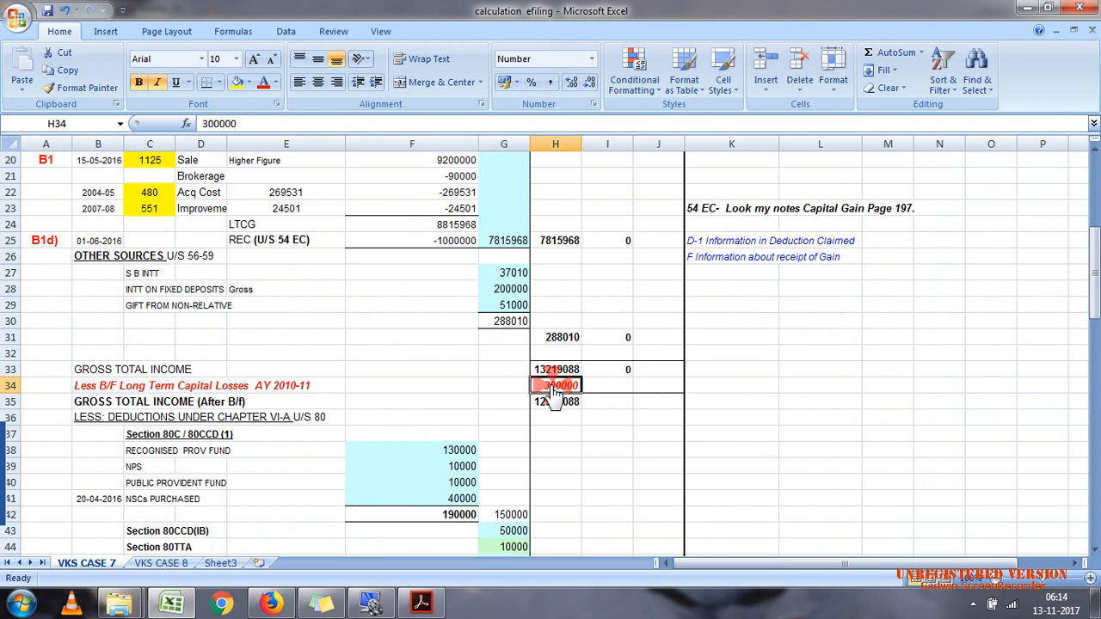
click(559, 244)
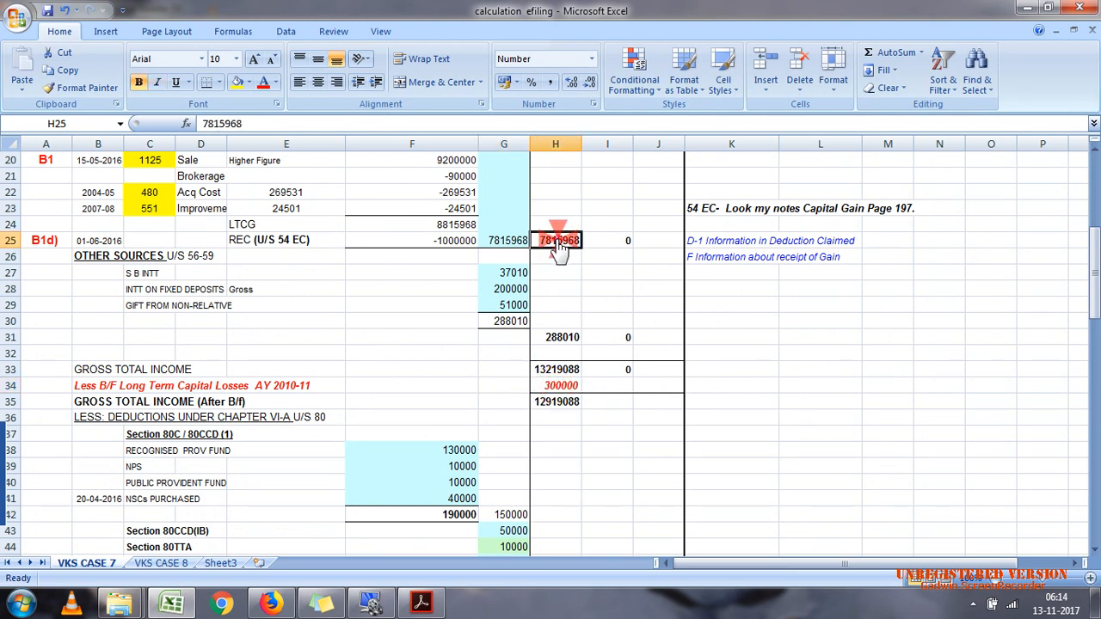
click(547, 389)
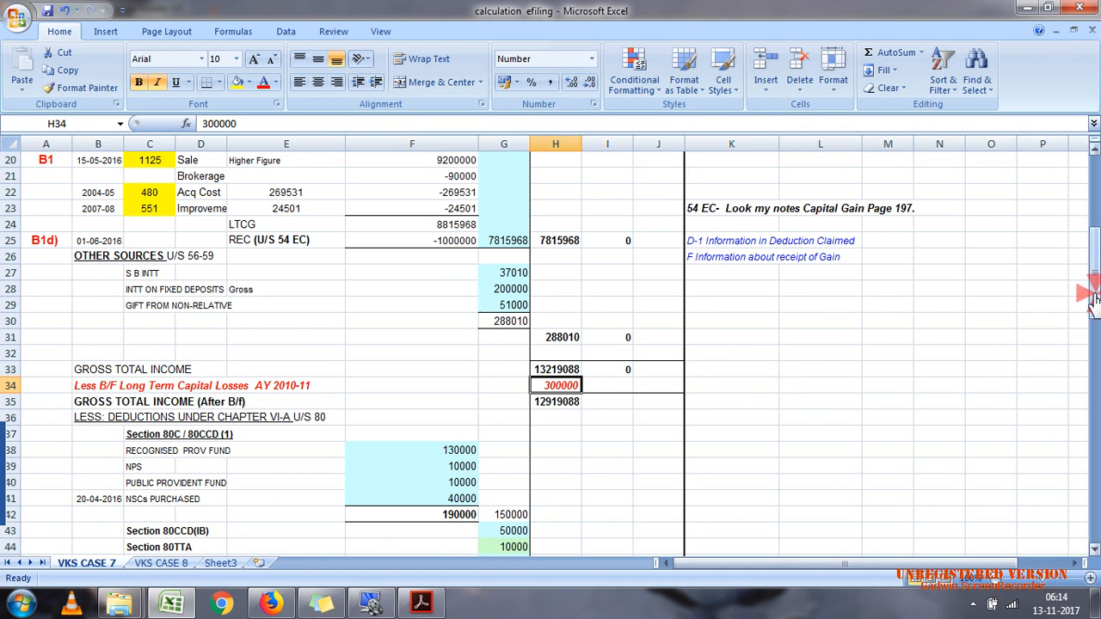
Step: View the Chapter VI-A deductions in Excel, then review the TDS and advance/self-assessment tax entries in case 7.pdf
drag(1093, 293, 1091, 343)
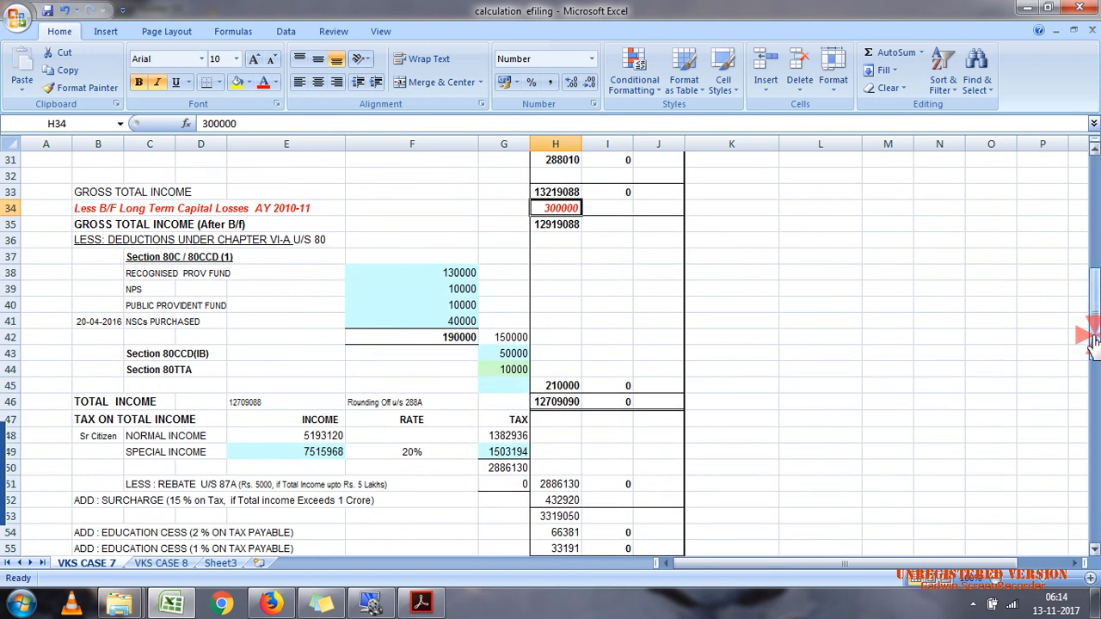
click(411, 607)
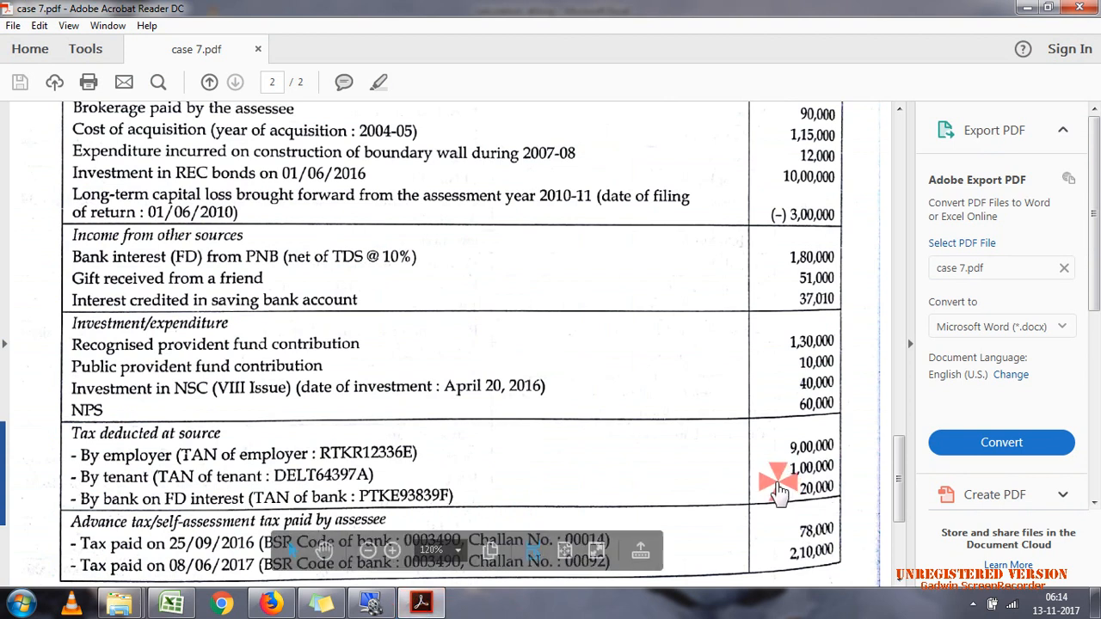
click(895, 496)
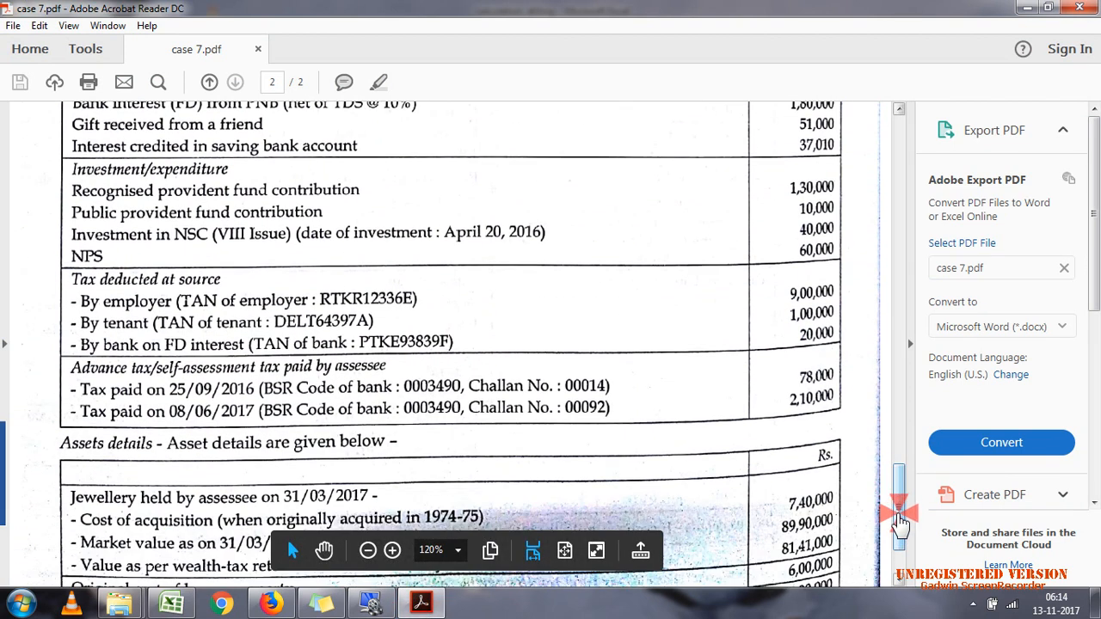
click(899, 517)
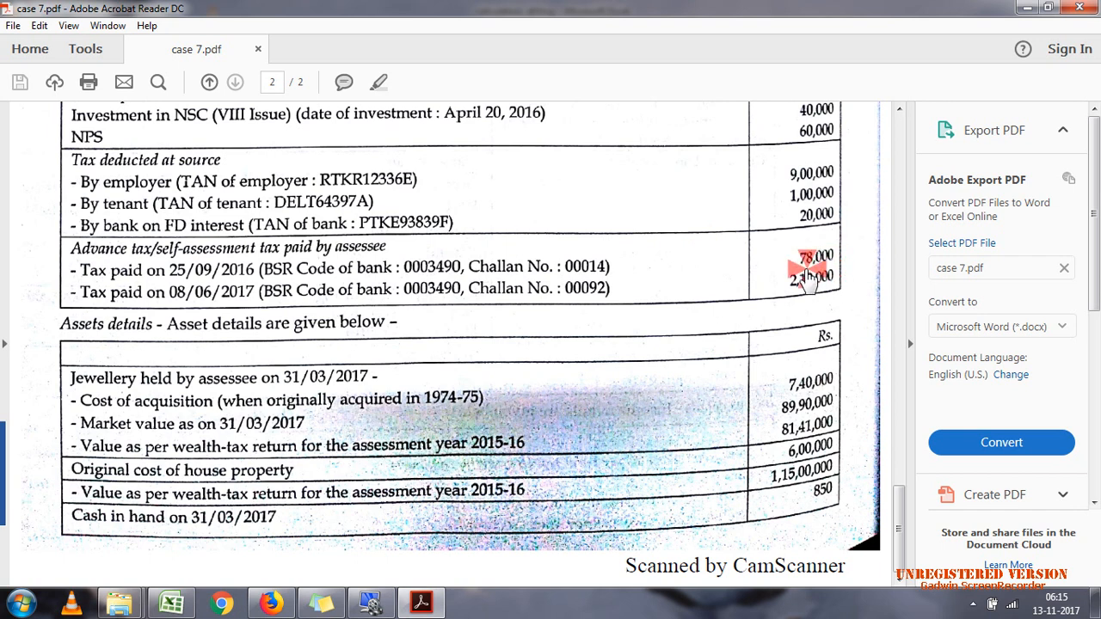
drag(782, 287, 829, 295)
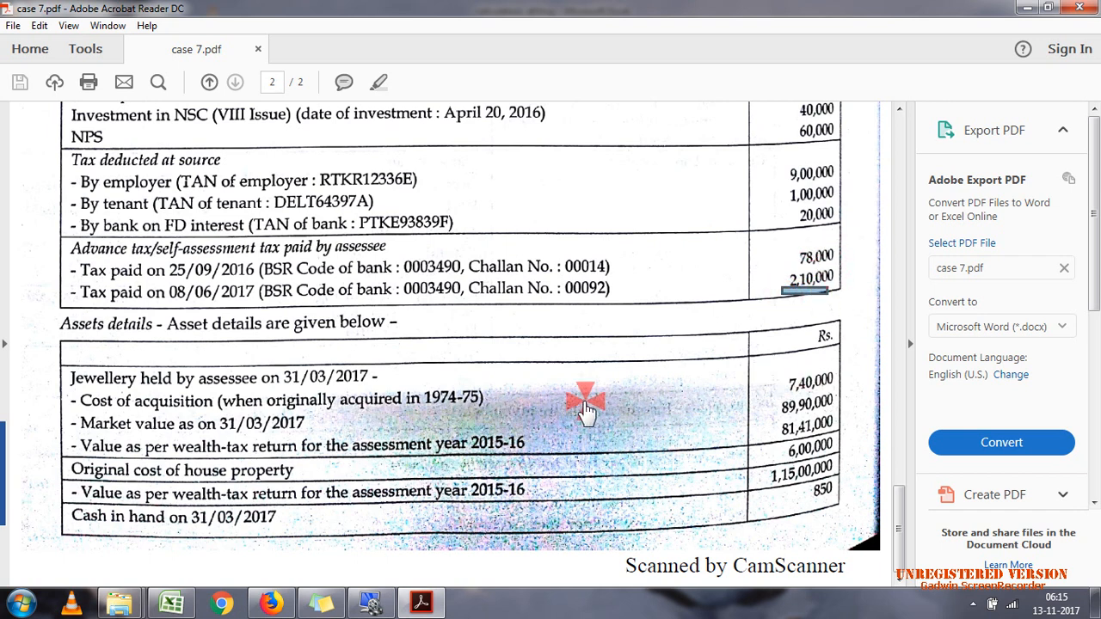
Step: Review the jewellery and house property entries under Assets details in case 7.pdf
click(284, 511)
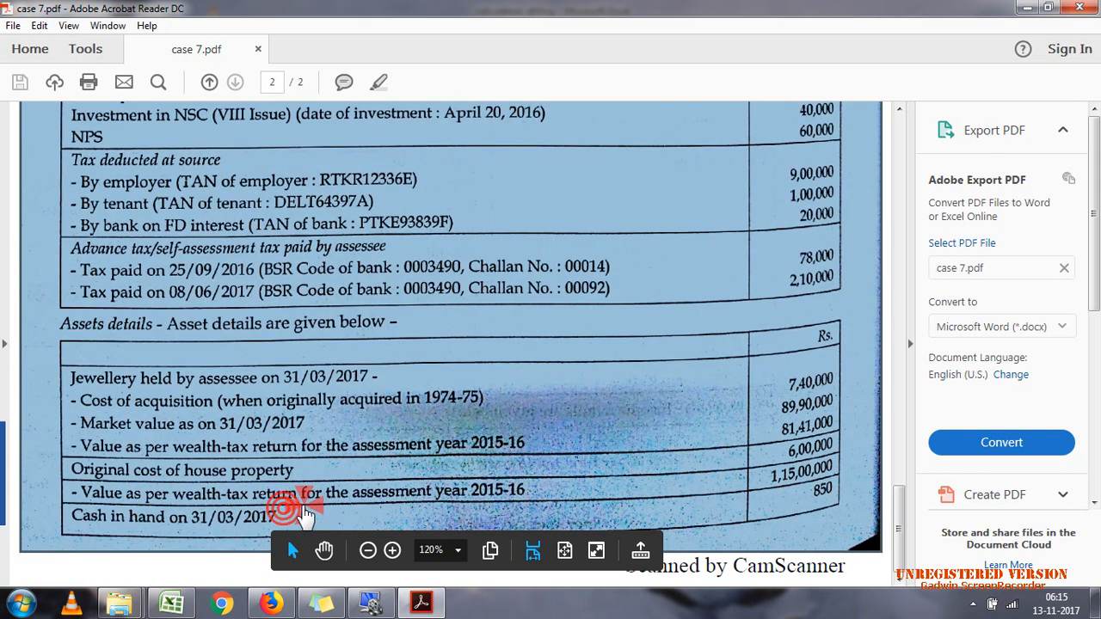
click(303, 511)
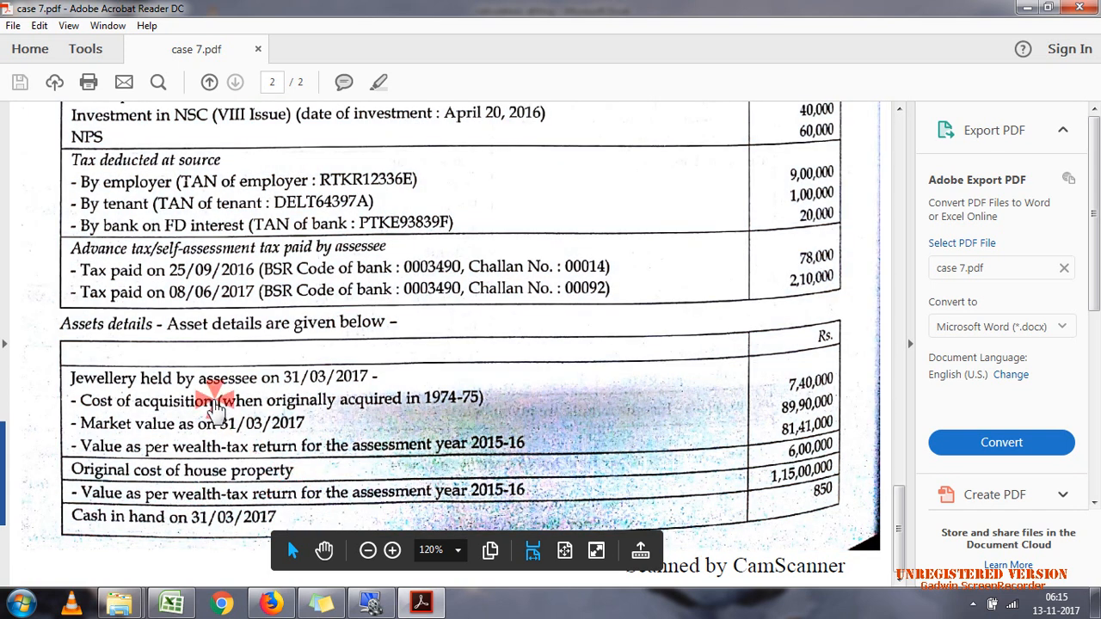
click(191, 434)
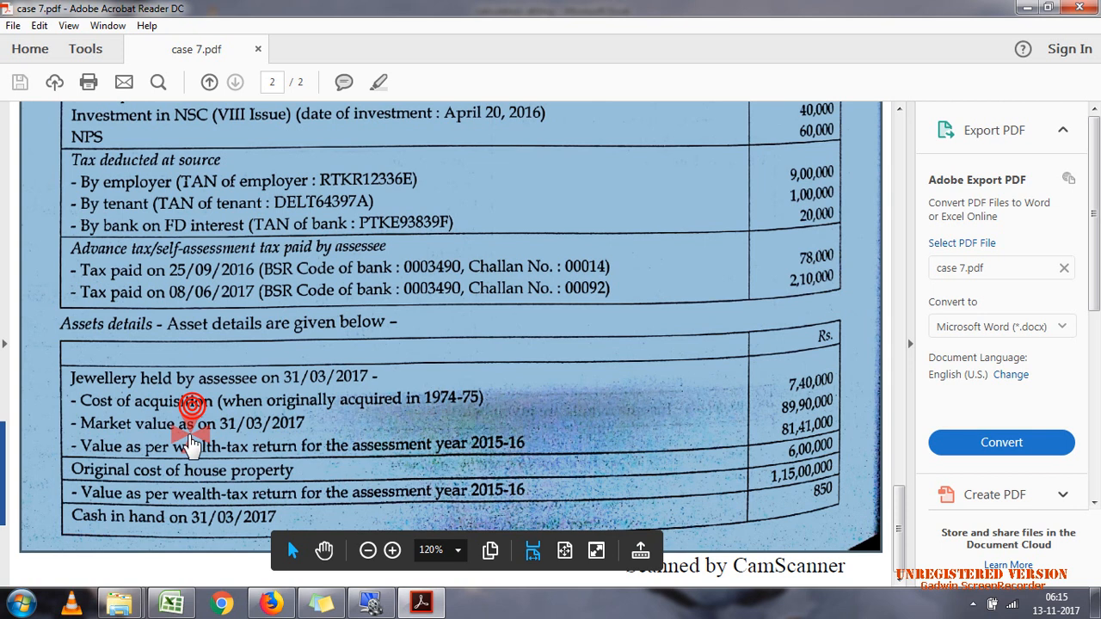
click(190, 440)
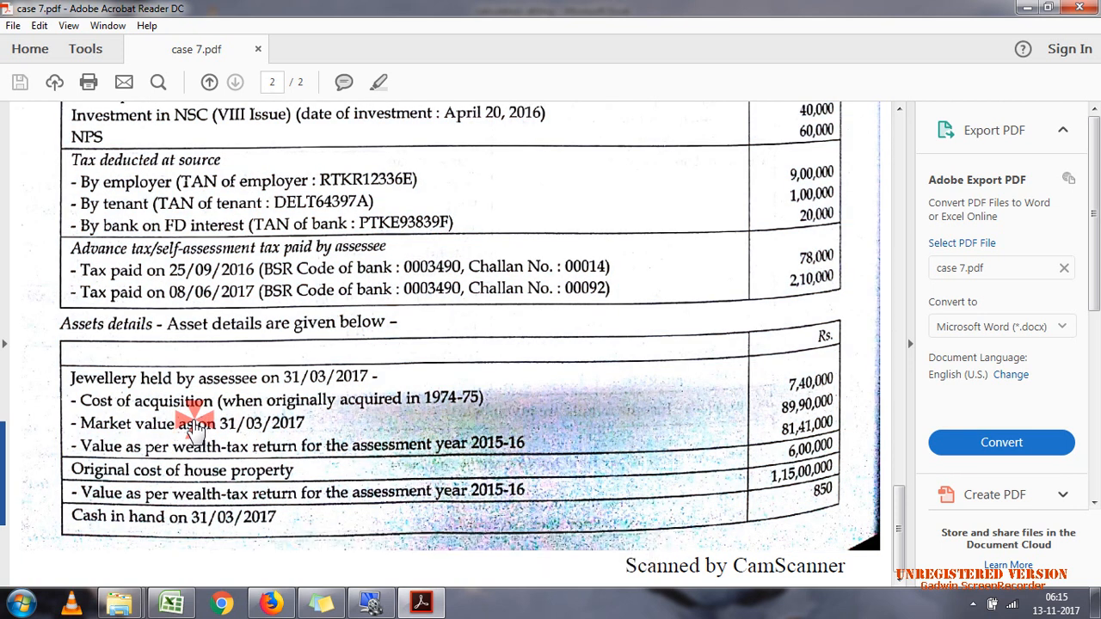
Step: Examine the jewellery's value as per the wealth-tax return for AY 2015-16 and return to the salary details on page 1
click(283, 465)
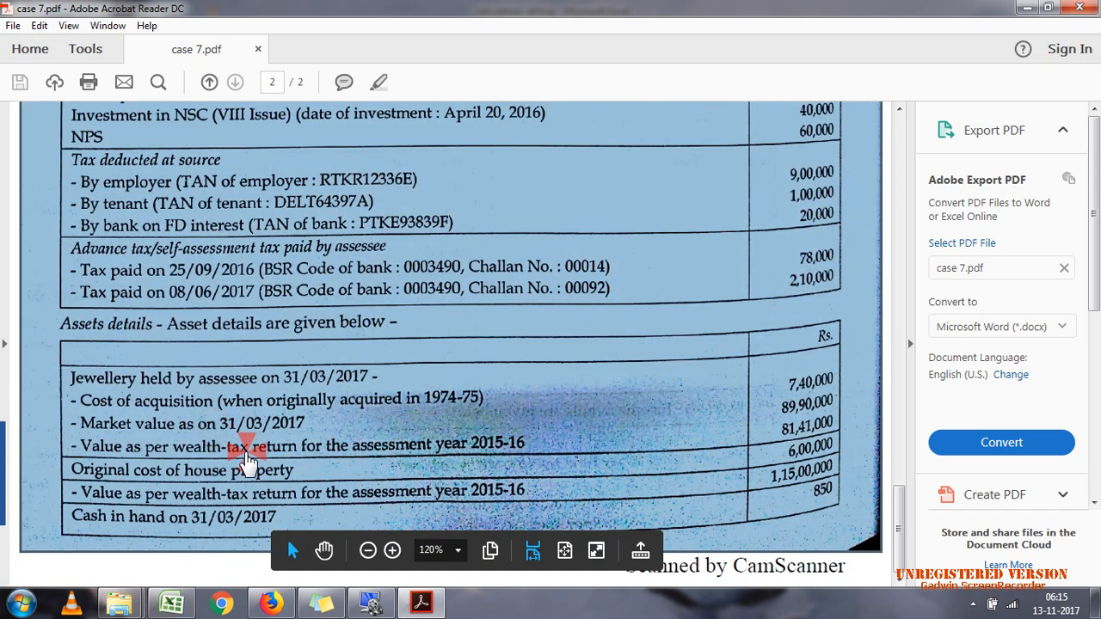
click(247, 462)
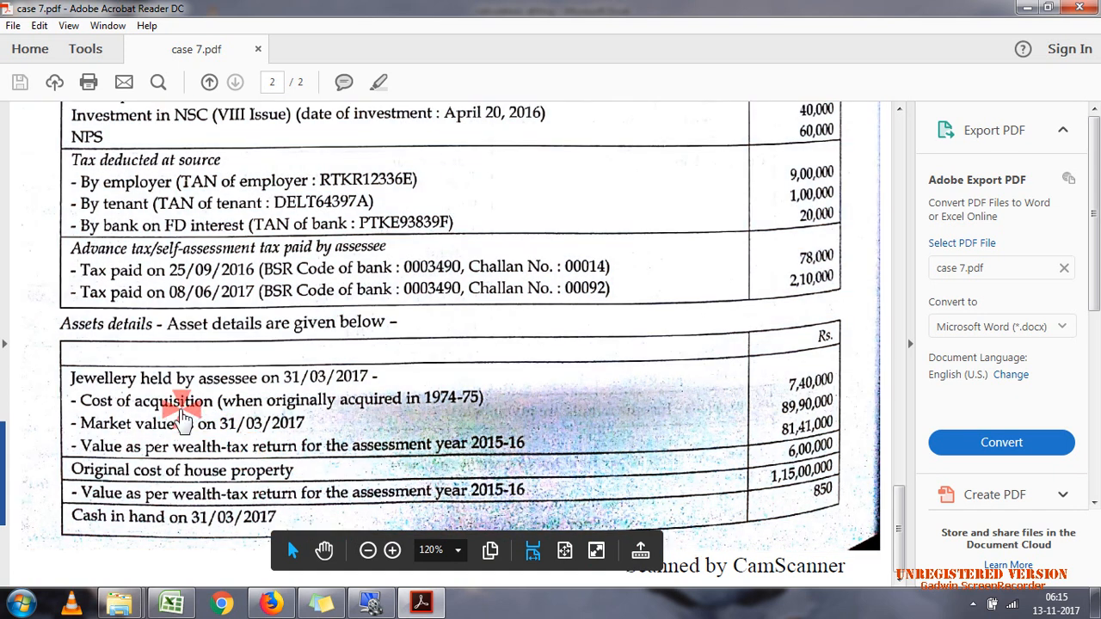
click(229, 453)
click(232, 461)
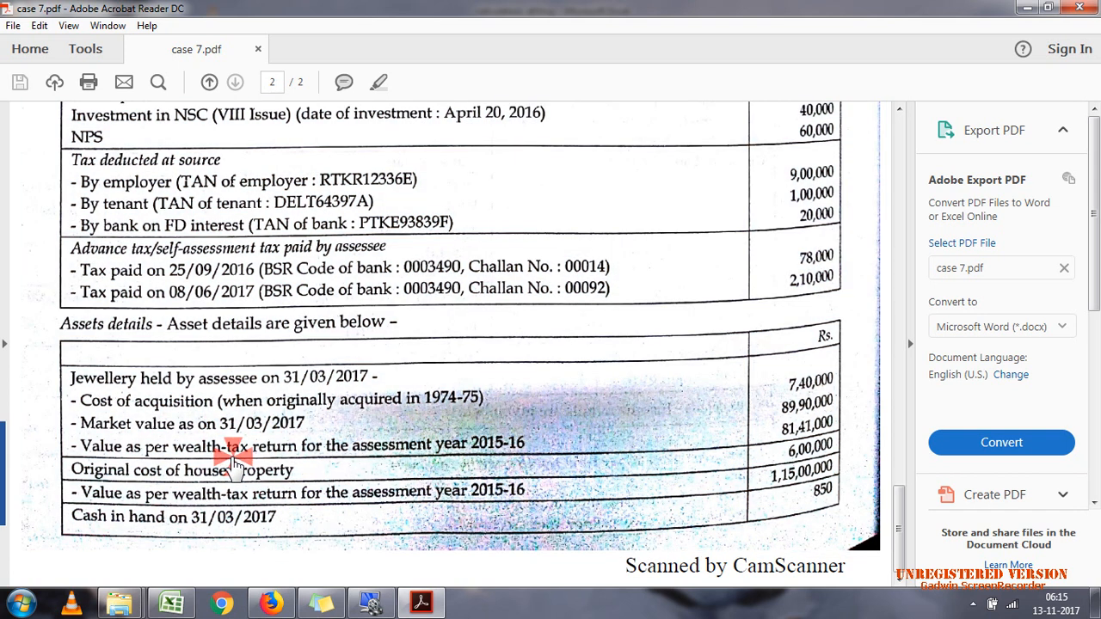
click(232, 462)
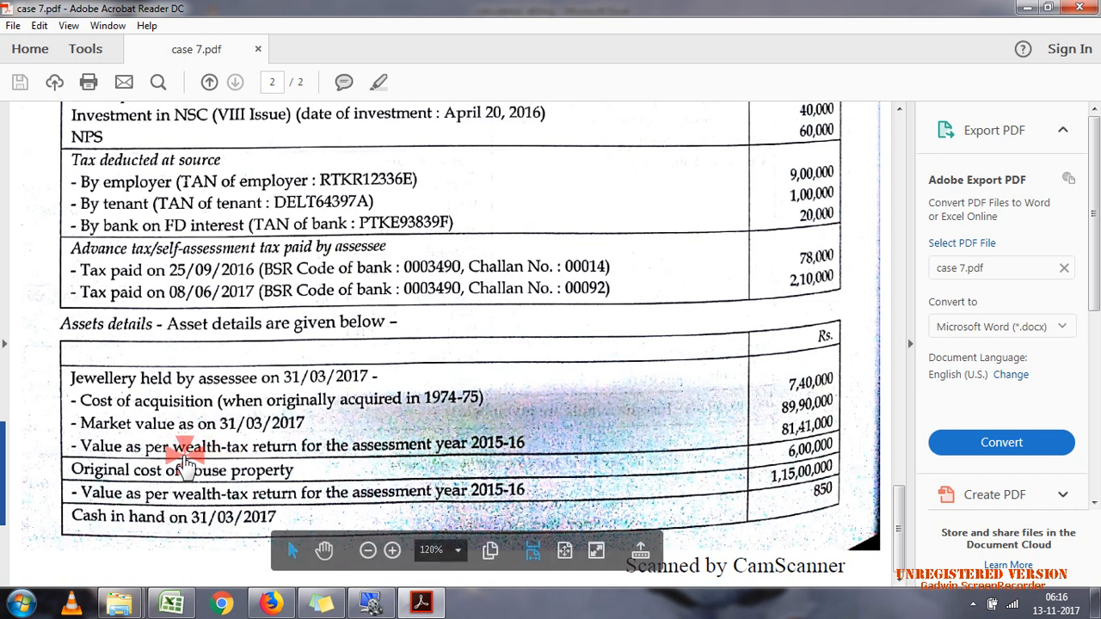
drag(220, 456, 272, 458)
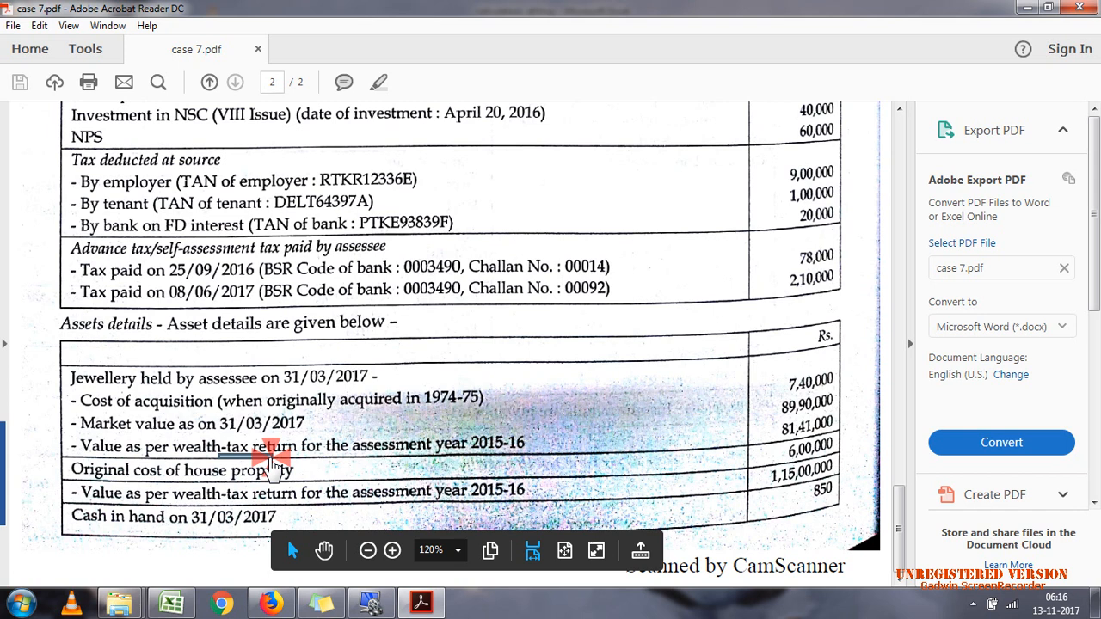
click(207, 459)
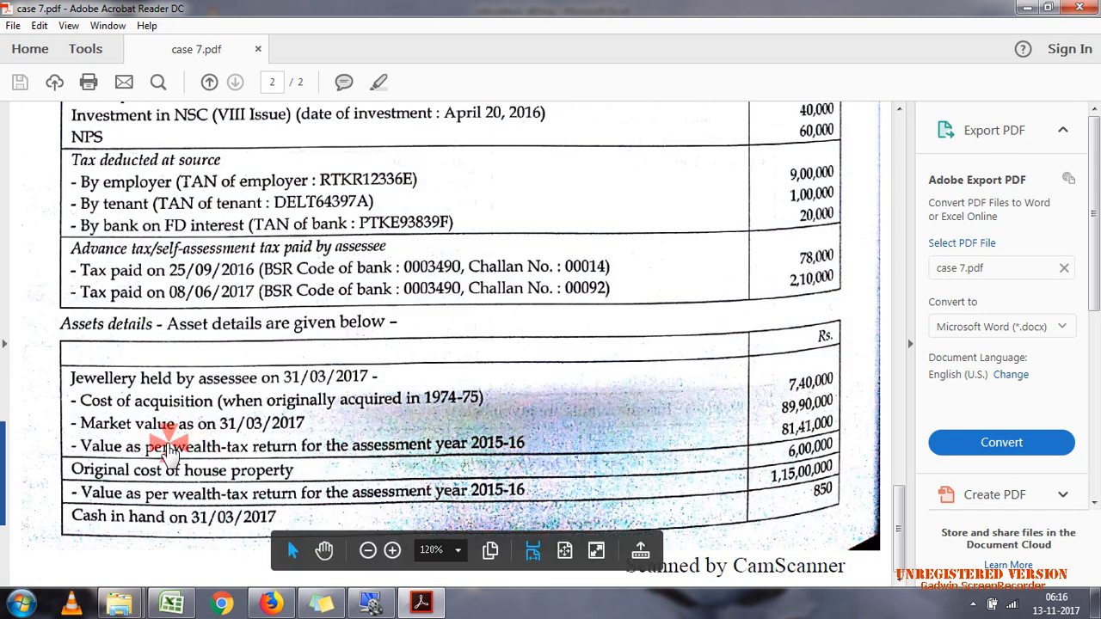
drag(168, 447, 292, 464)
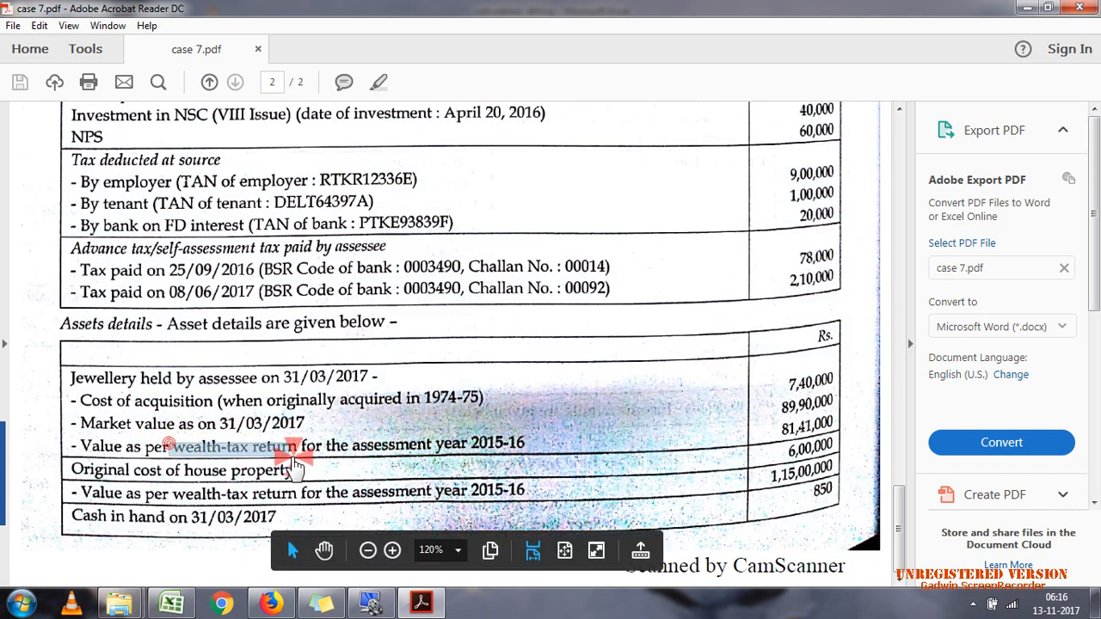
click(307, 465)
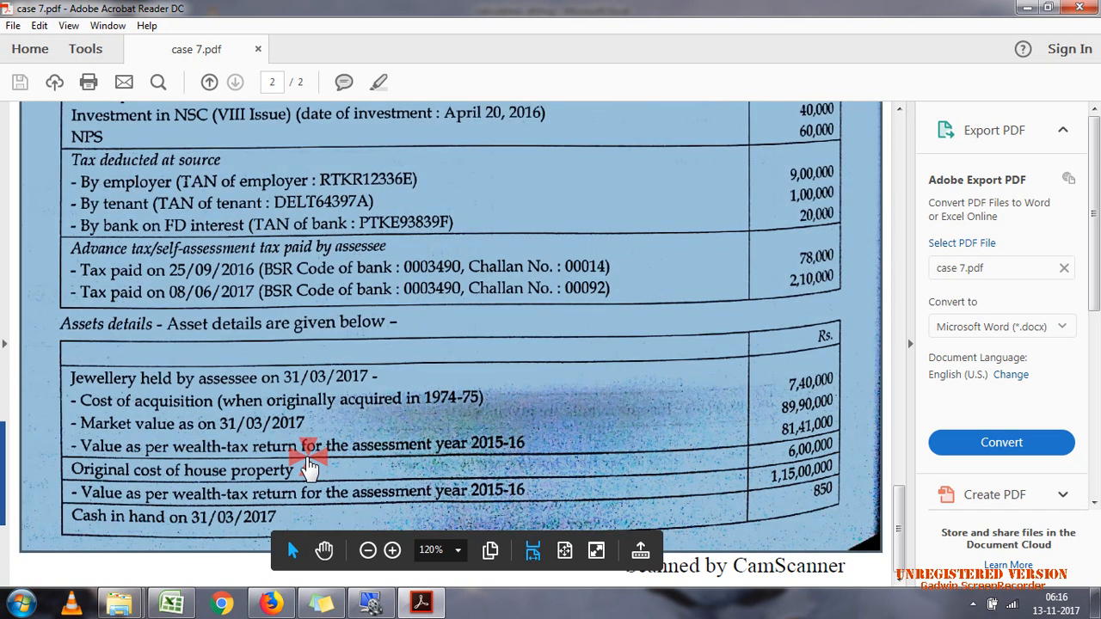
click(790, 439)
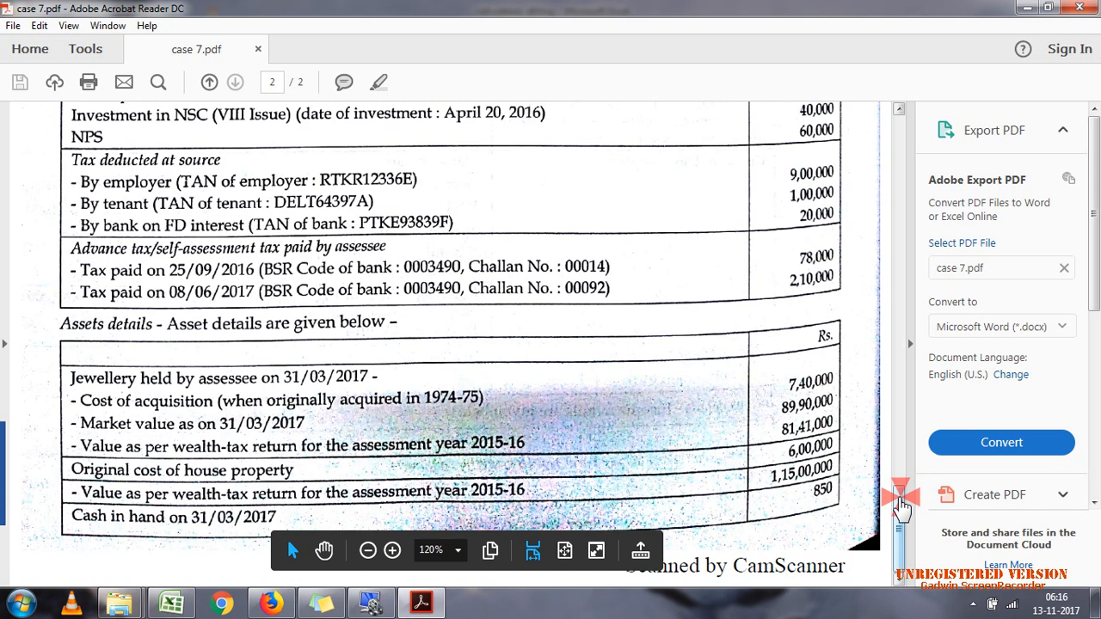
scroll(901, 508, up, 1)
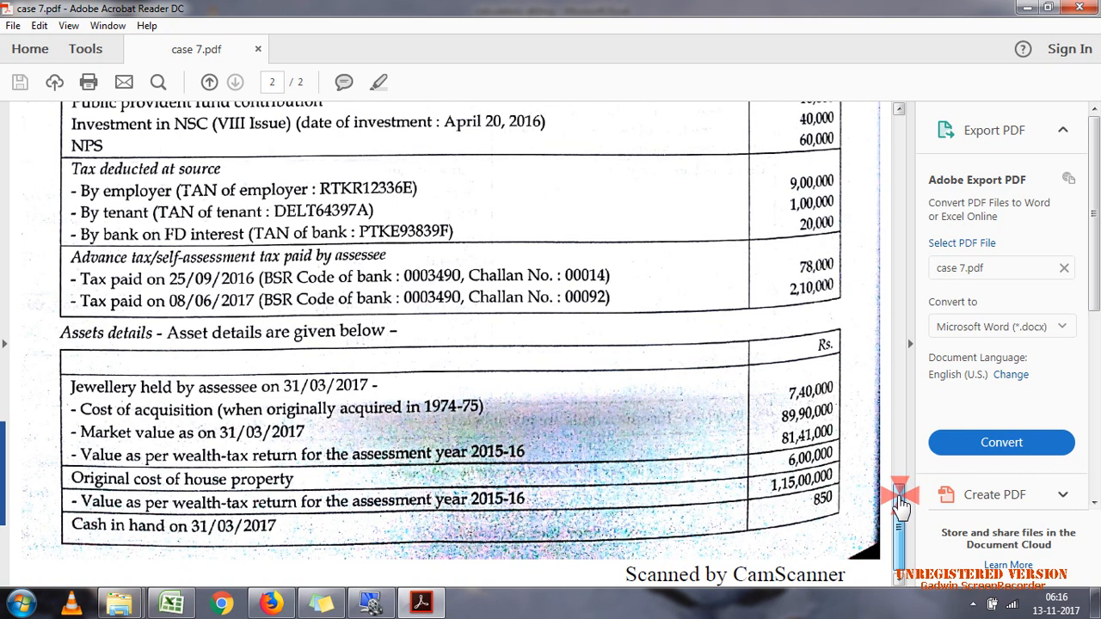
drag(899, 507, 893, 280)
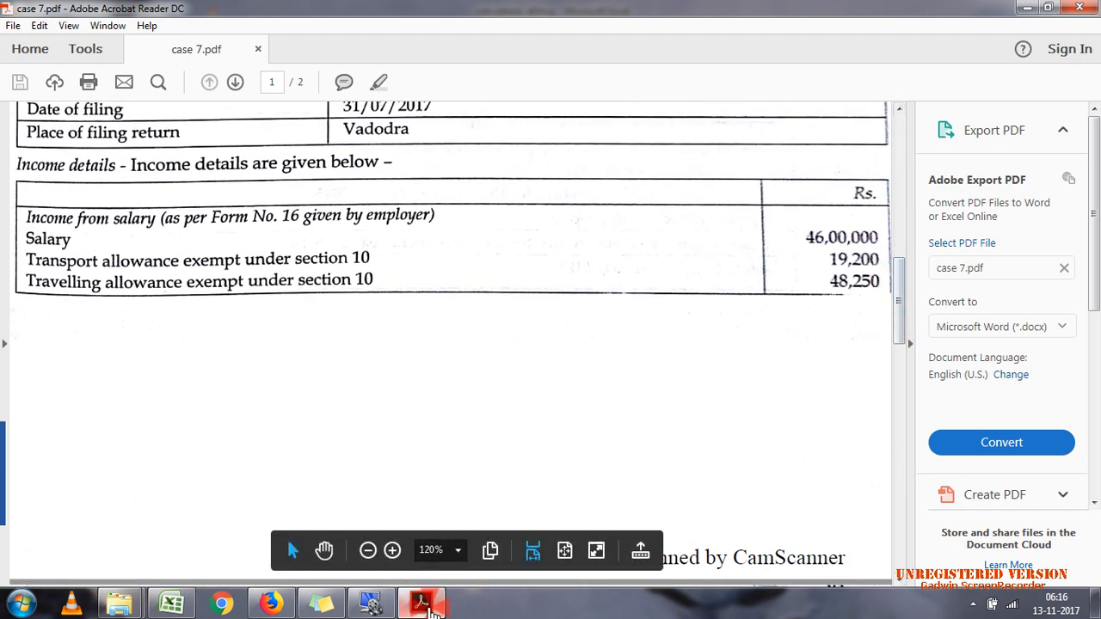
click(258, 602)
click(616, 93)
click(642, 92)
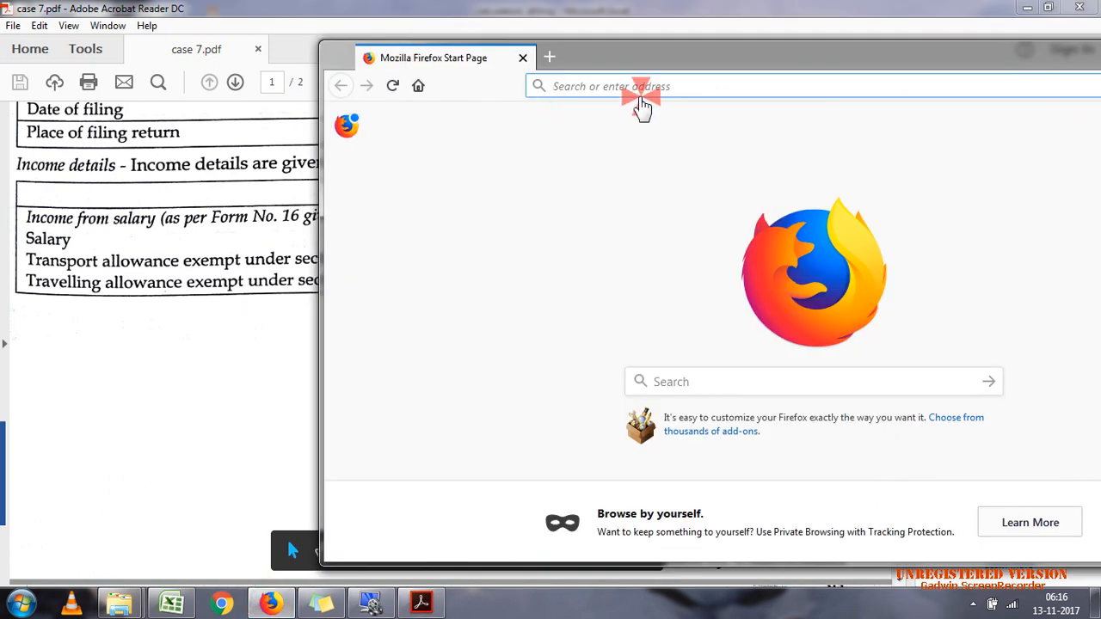
text(INCO)
key(Return)
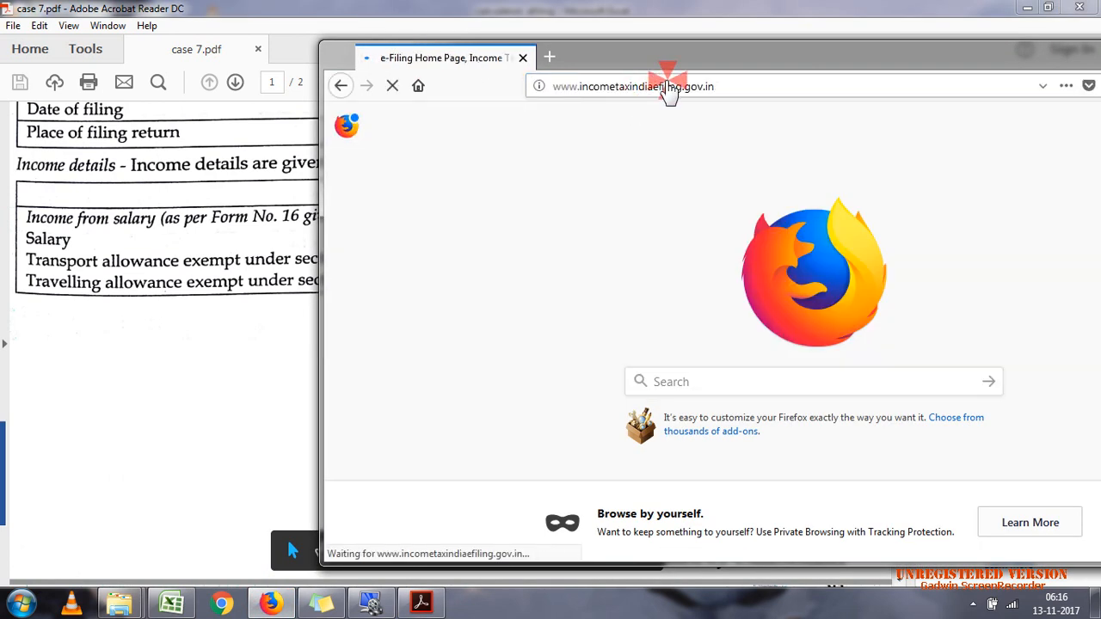
double_click(711, 73)
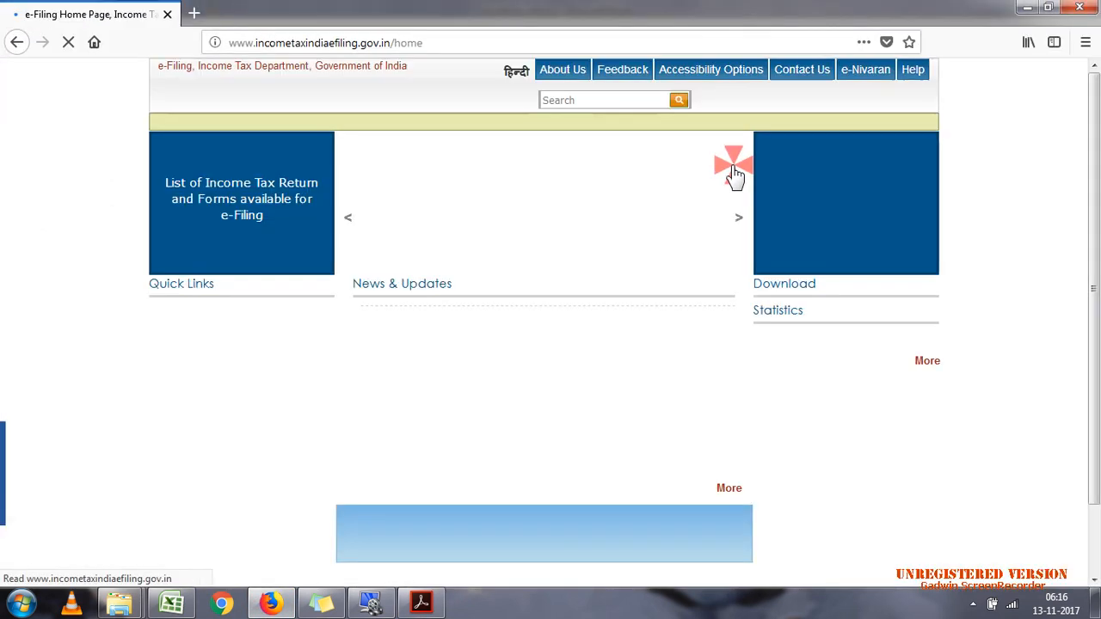
Step: Open the site's offline Income Tax Return Preparation Utilities and download the ITR 2 Excel utility for assessment year 2017-18
click(803, 319)
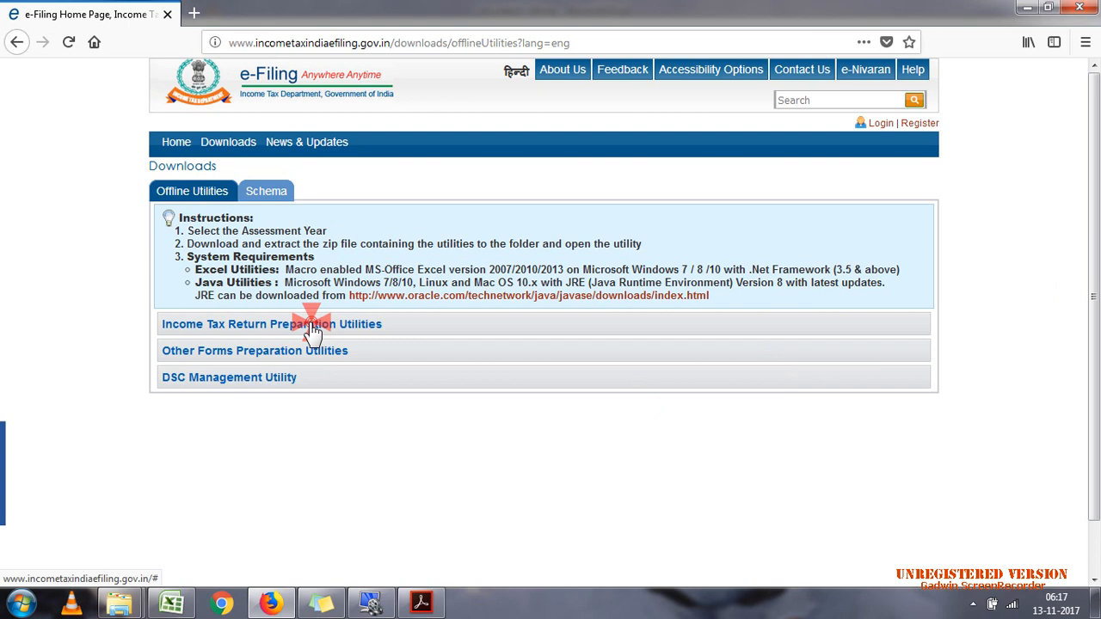
click(312, 327)
click(560, 484)
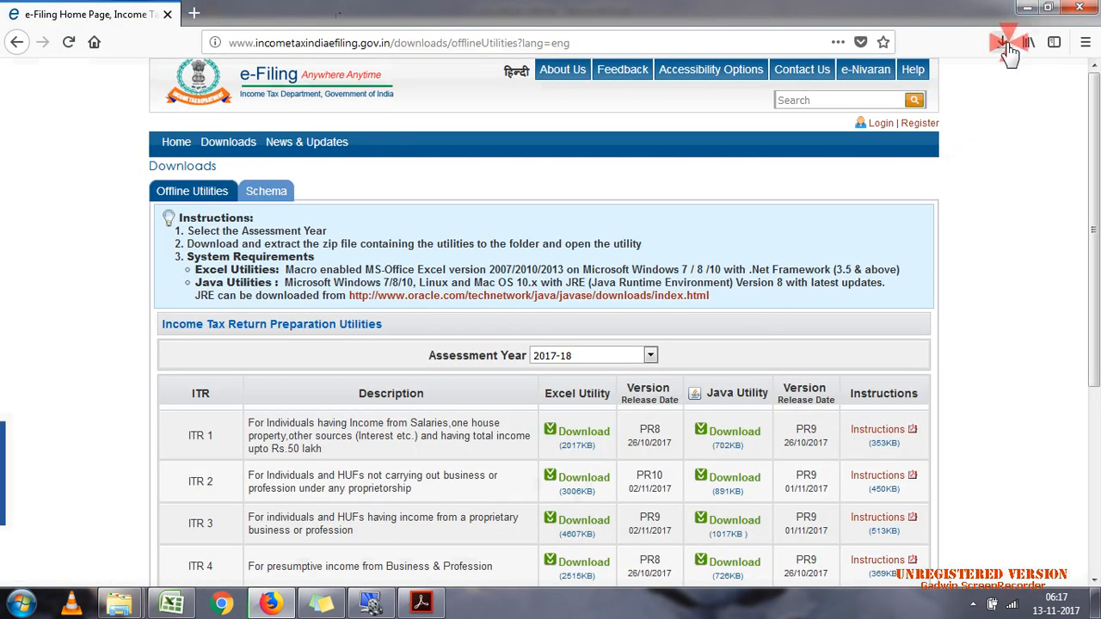
Step: Open the downloaded ITR2_2017(5).zip, dismiss the WinRAR notice and open 2017_ITR2_PR10.xls from the ITR2_2017 folder
click(1005, 45)
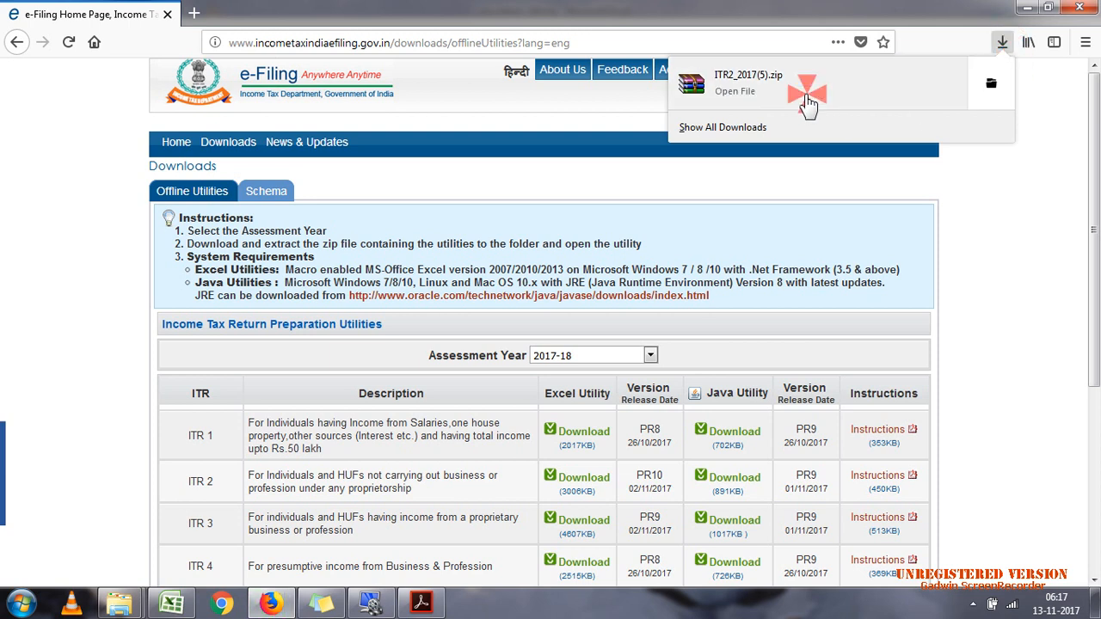
click(808, 95)
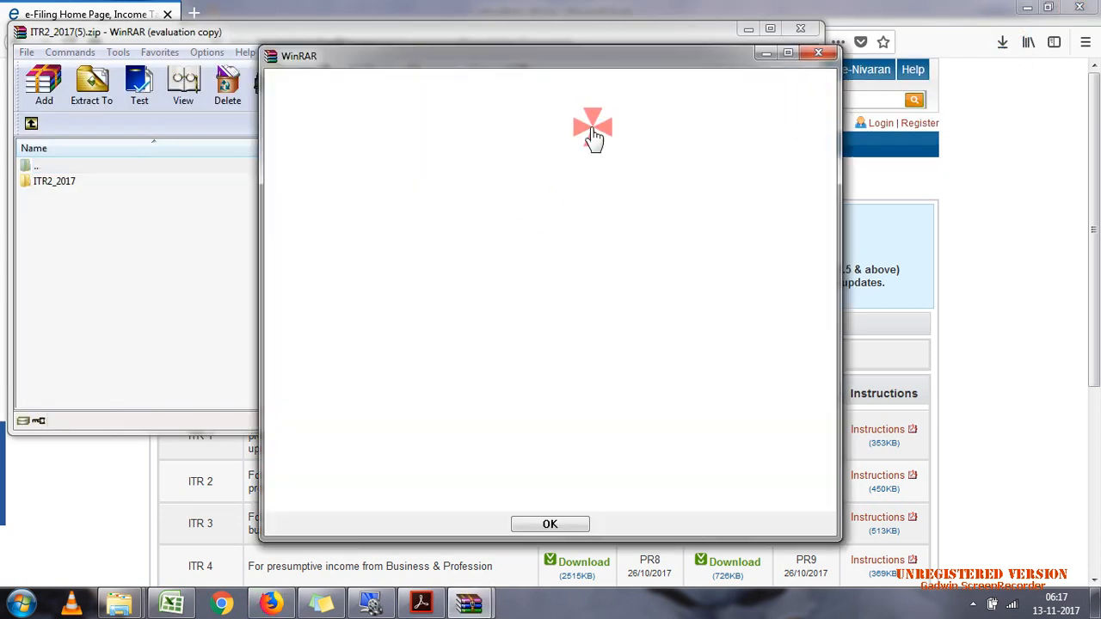
click(815, 53)
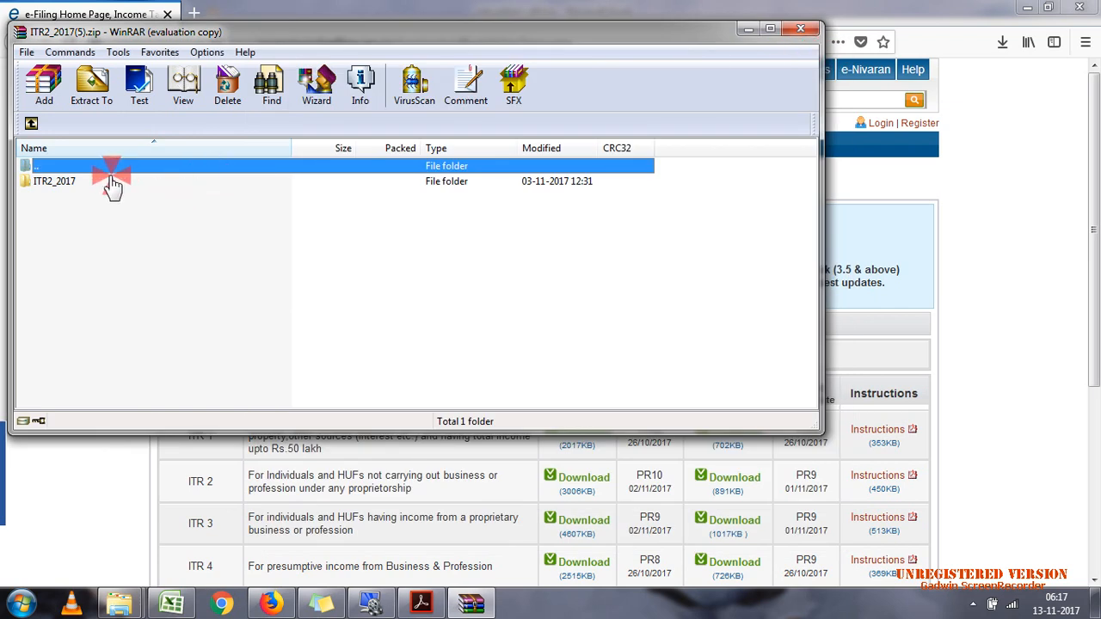
double_click(86, 182)
double_click(84, 183)
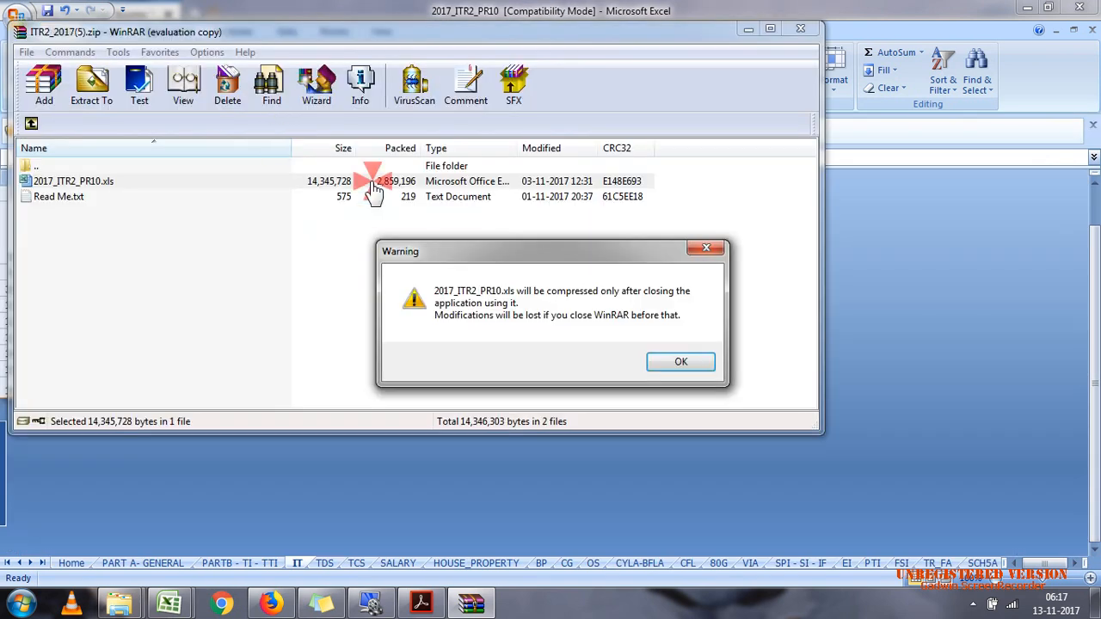
click(682, 362)
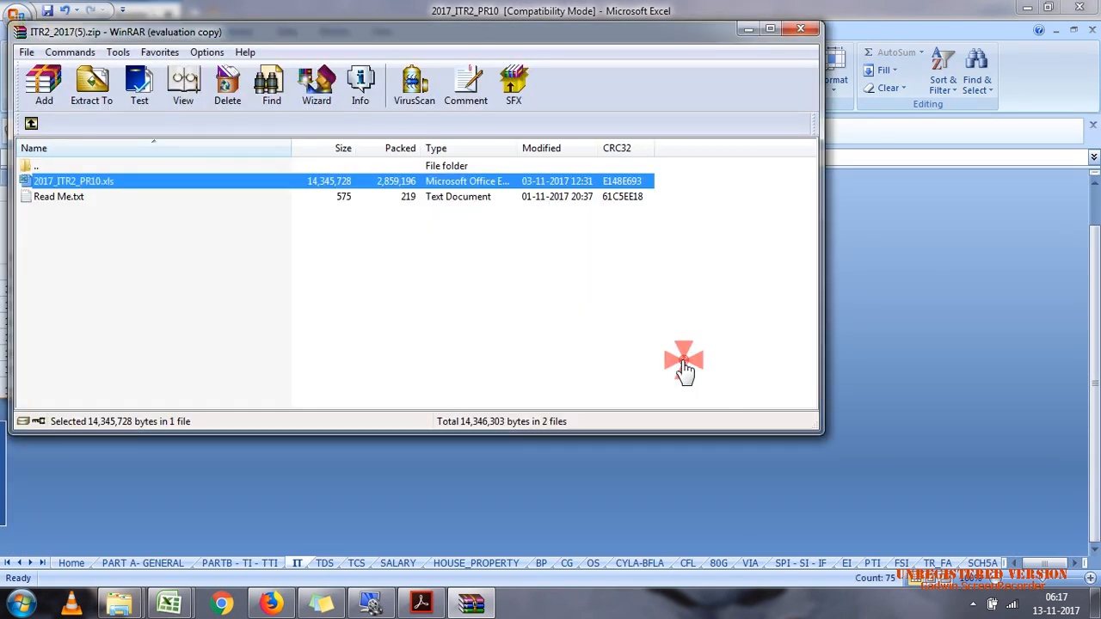
Step: Close the ITR2_2017(5).zip archive window to return to the 2017_ITR2_PR10 workbook
click(163, 184)
click(149, 183)
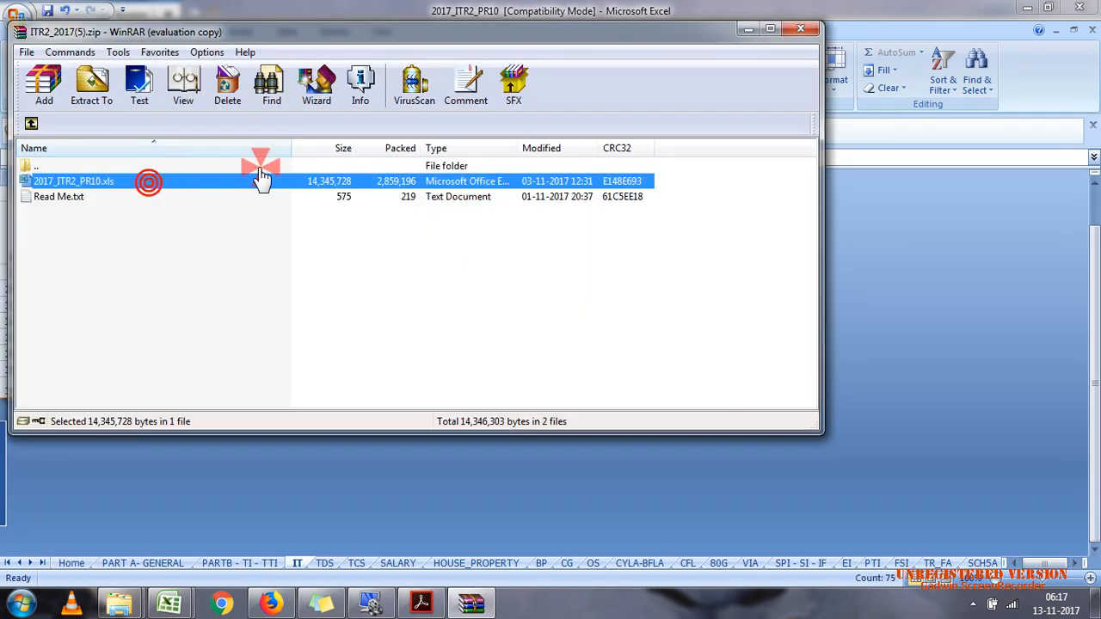
click(792, 31)
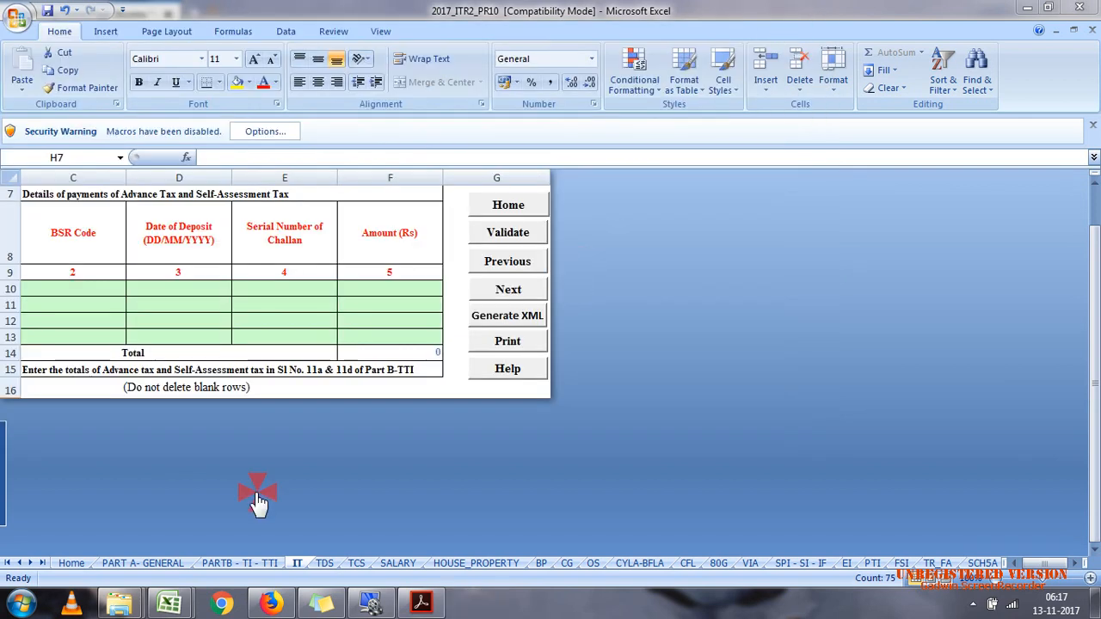
Step: Start saving a copy of the workbook in Excel 97-2003 Workbook format with the Desktop as its location
click(11, 15)
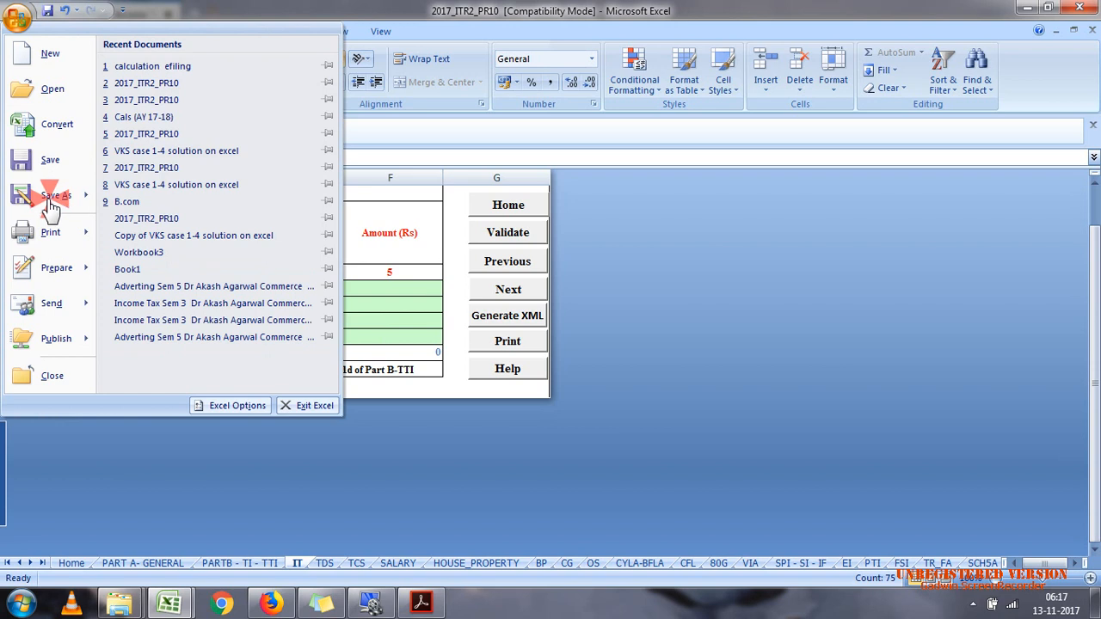
mouse_move(60, 204)
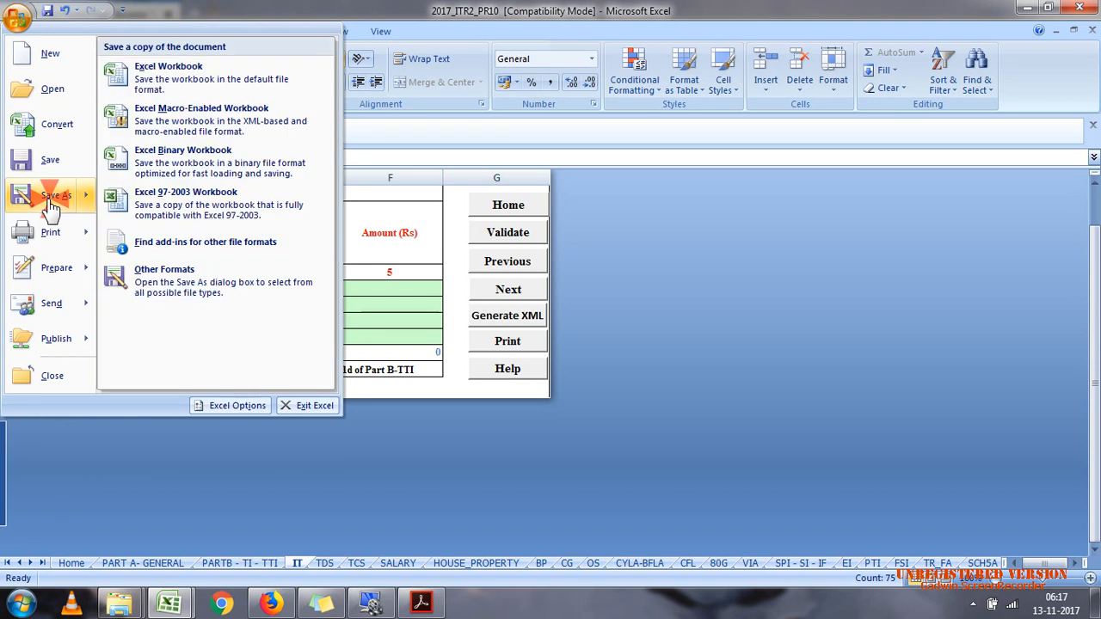
click(215, 196)
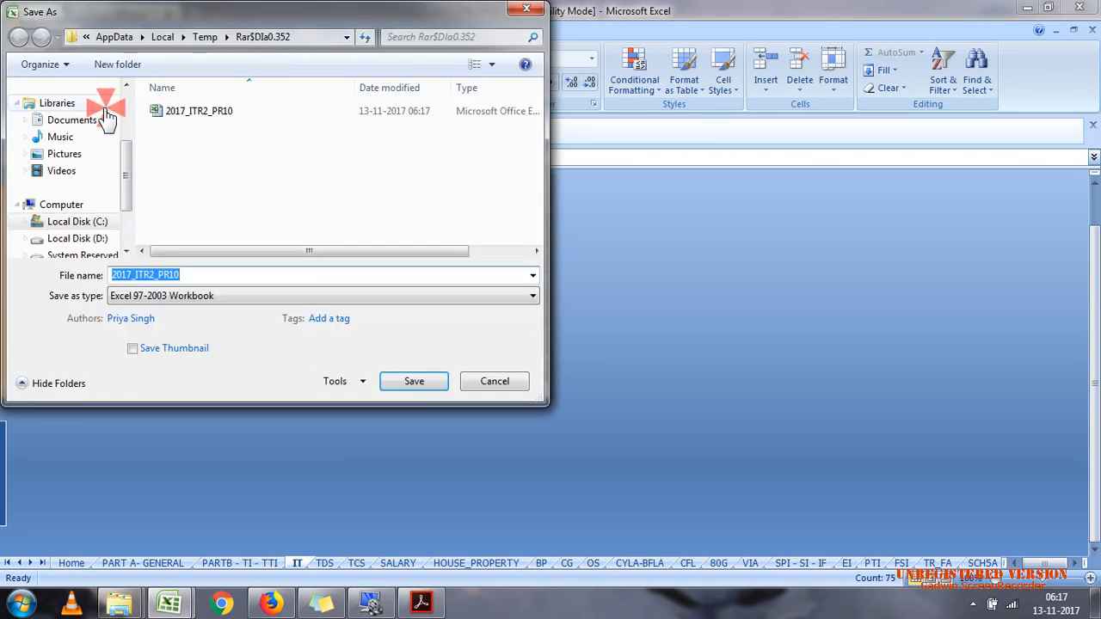
scroll(112, 129, up, 2)
click(94, 148)
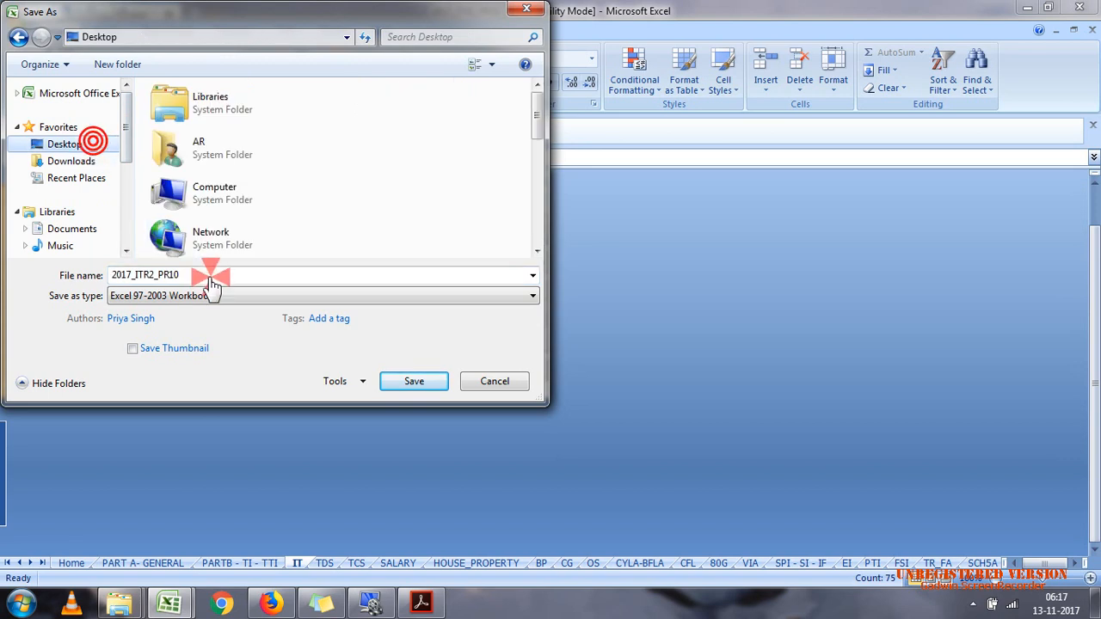
click(215, 277)
click(389, 194)
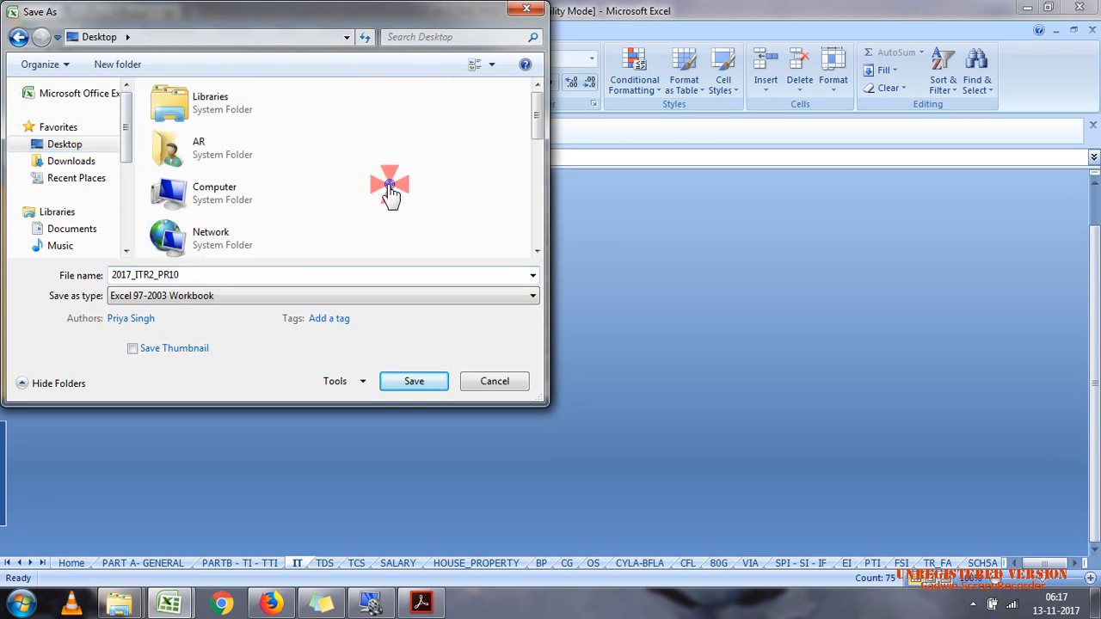
Step: Create a new Desktop folder named C 7 from within the save dialog
right_click(386, 188)
mouse_move(490, 364)
click(658, 366)
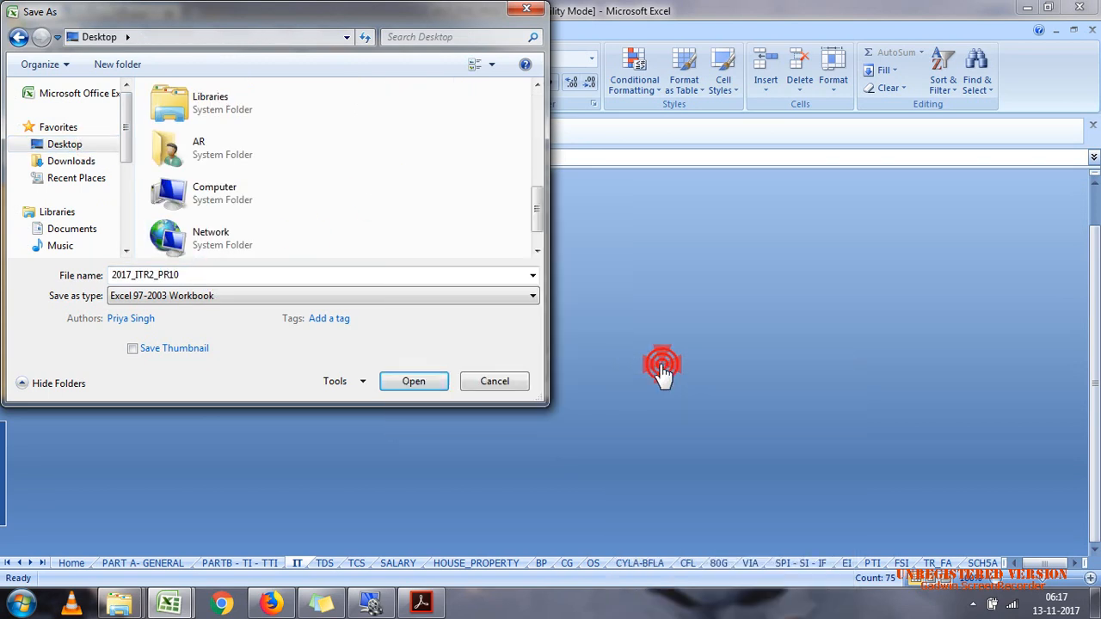
text(C 7)
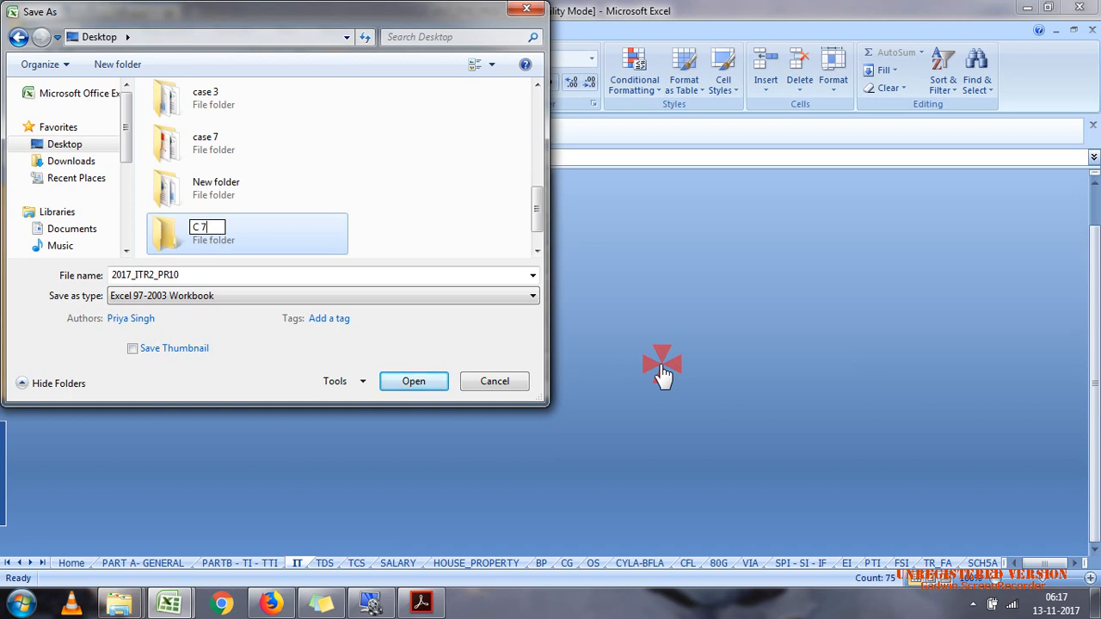
click(341, 238)
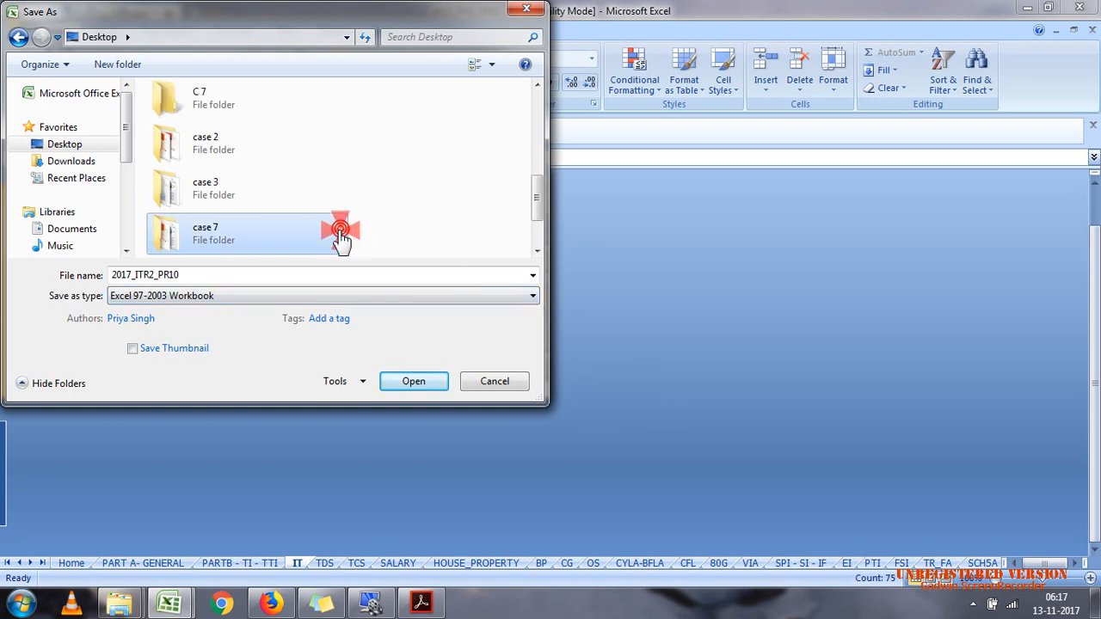
Step: Save the workbook as 2017_ITR2_PR10 in the C 7 folder
click(246, 103)
double_click(245, 103)
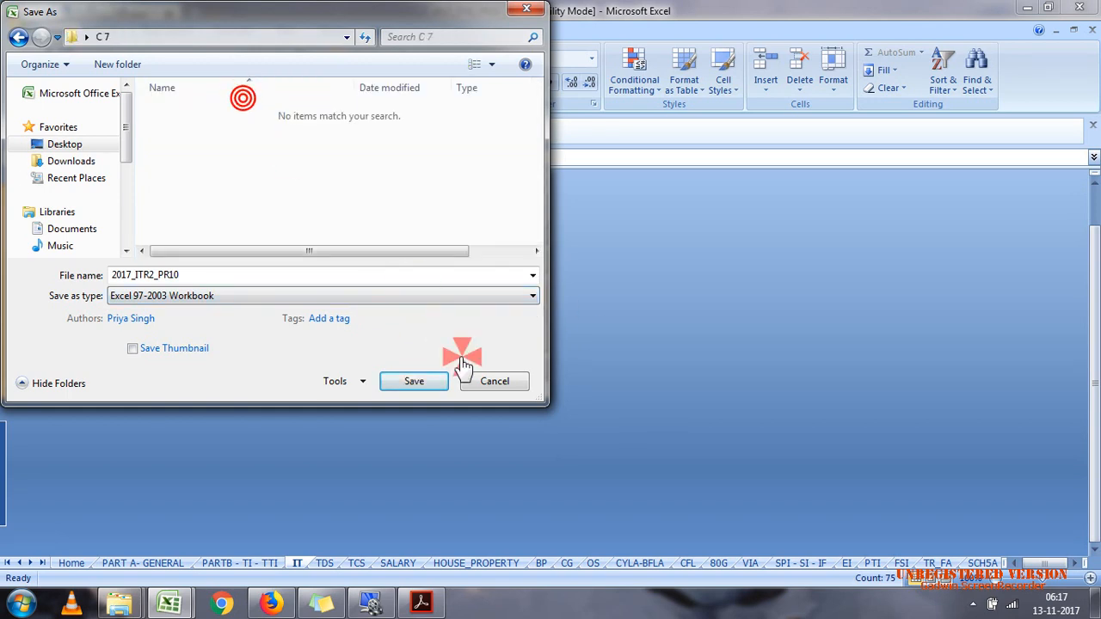
click(422, 381)
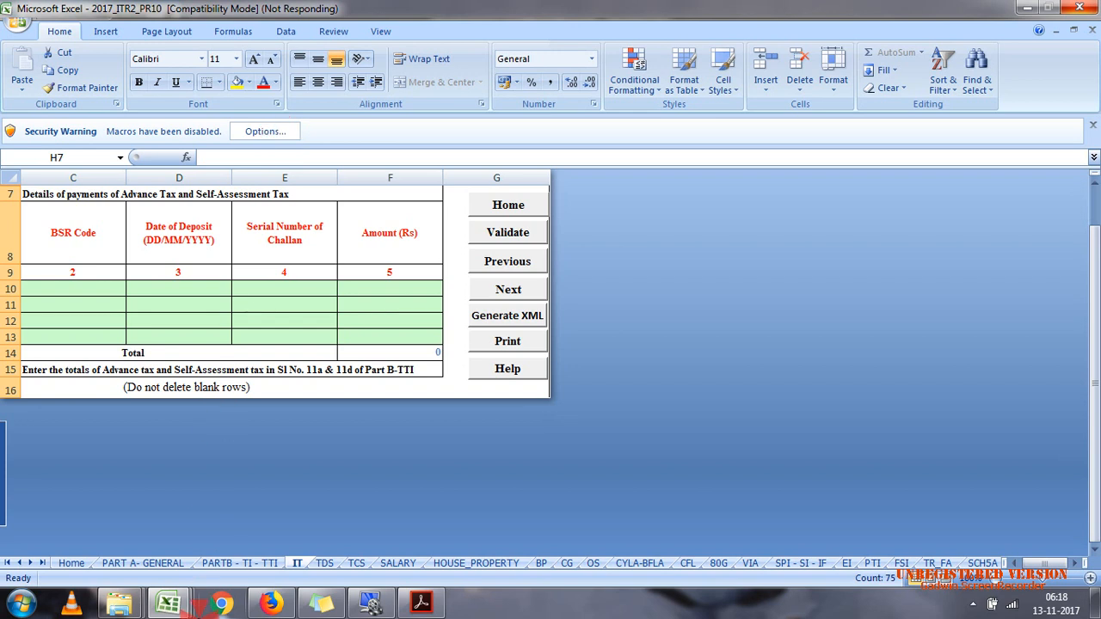
Step: View the assessee's personal details at the start of case 7.pdf, then switch back to the 2017_ITR2_PR10 workbook in Excel
mouse_move(172, 605)
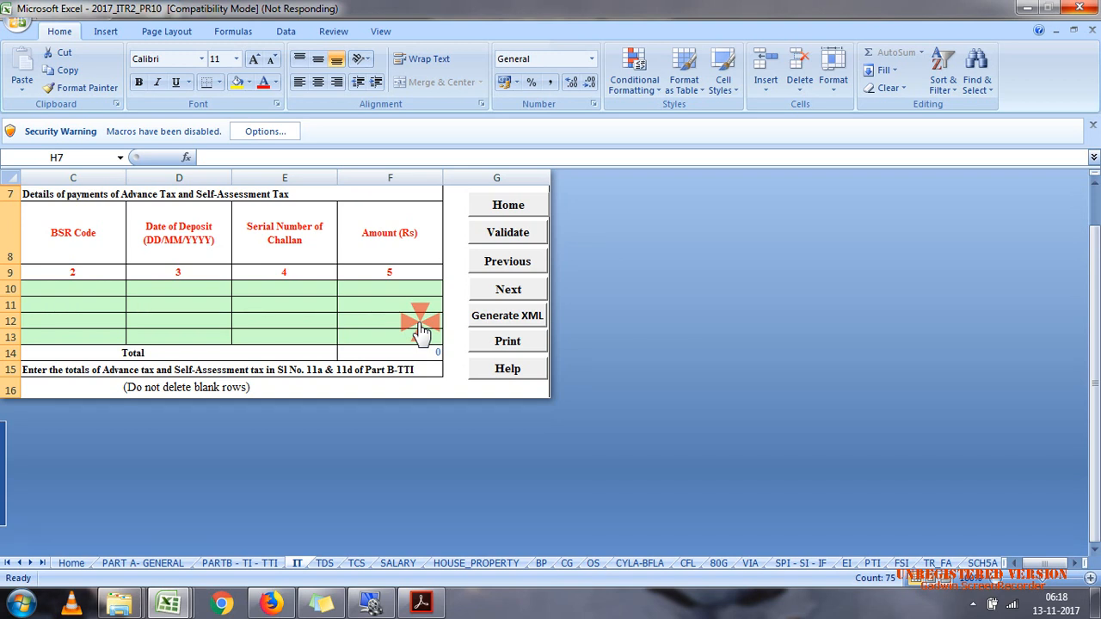
click(1022, 9)
click(1022, 8)
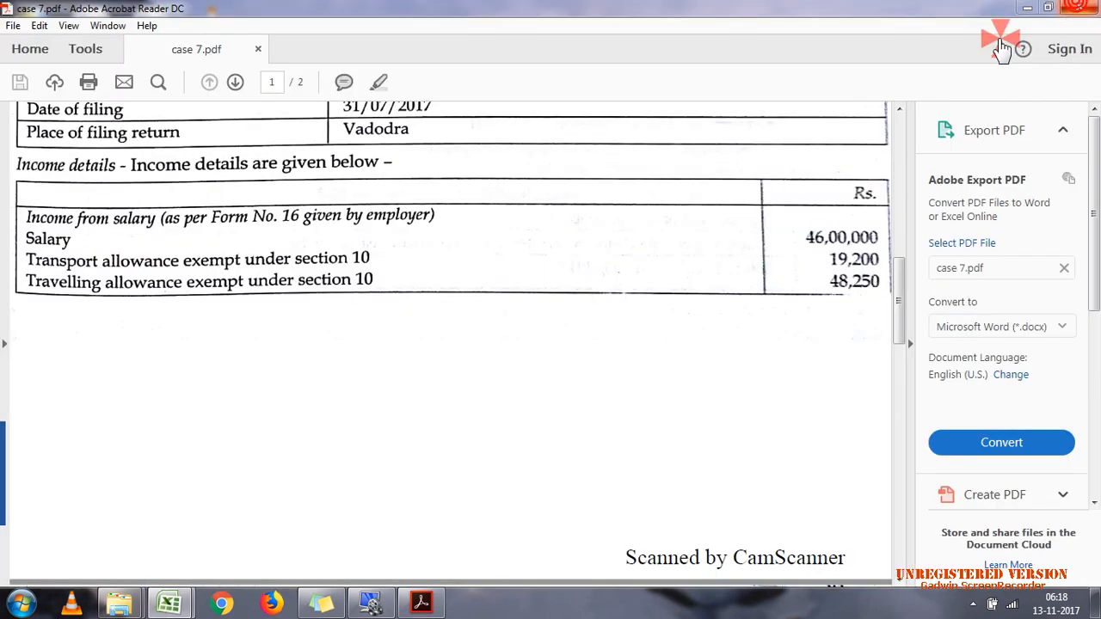
double_click(892, 152)
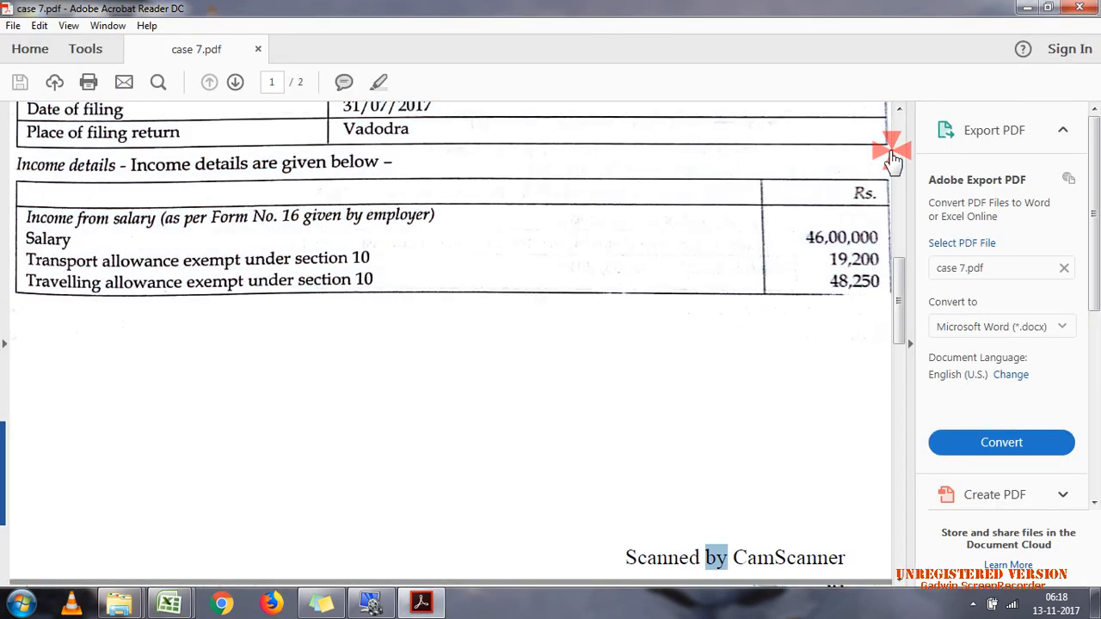
click(898, 159)
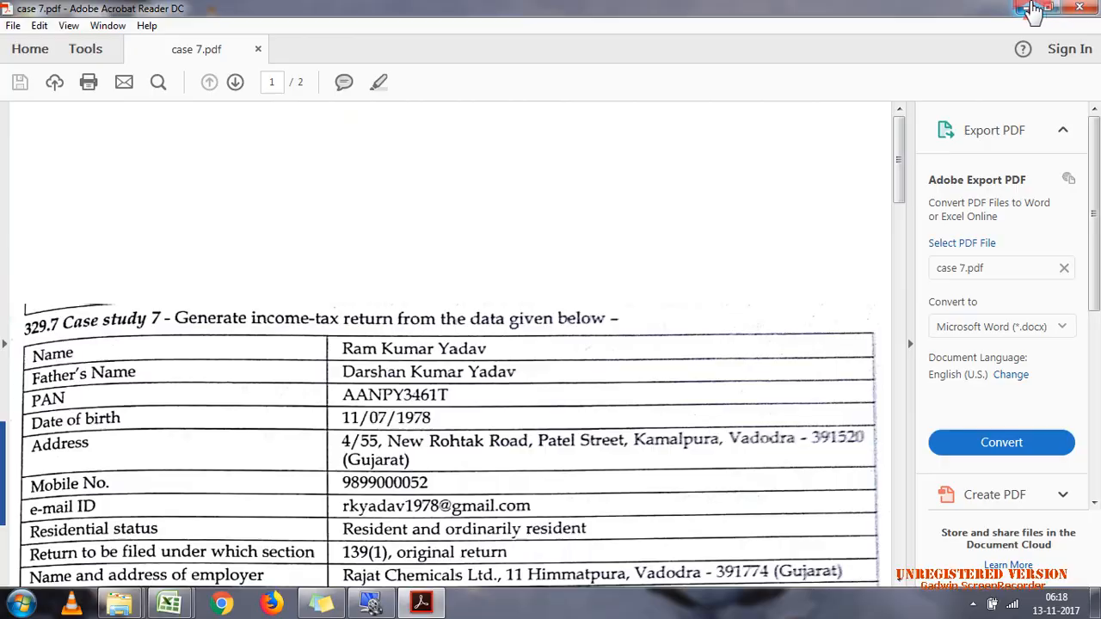
click(1025, 9)
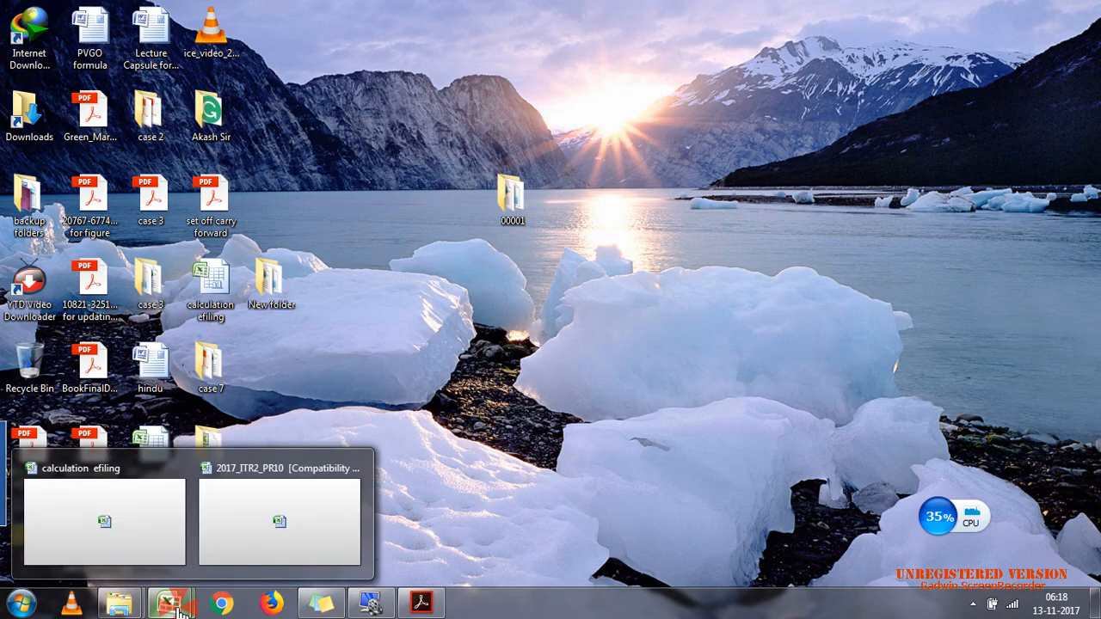
click(222, 573)
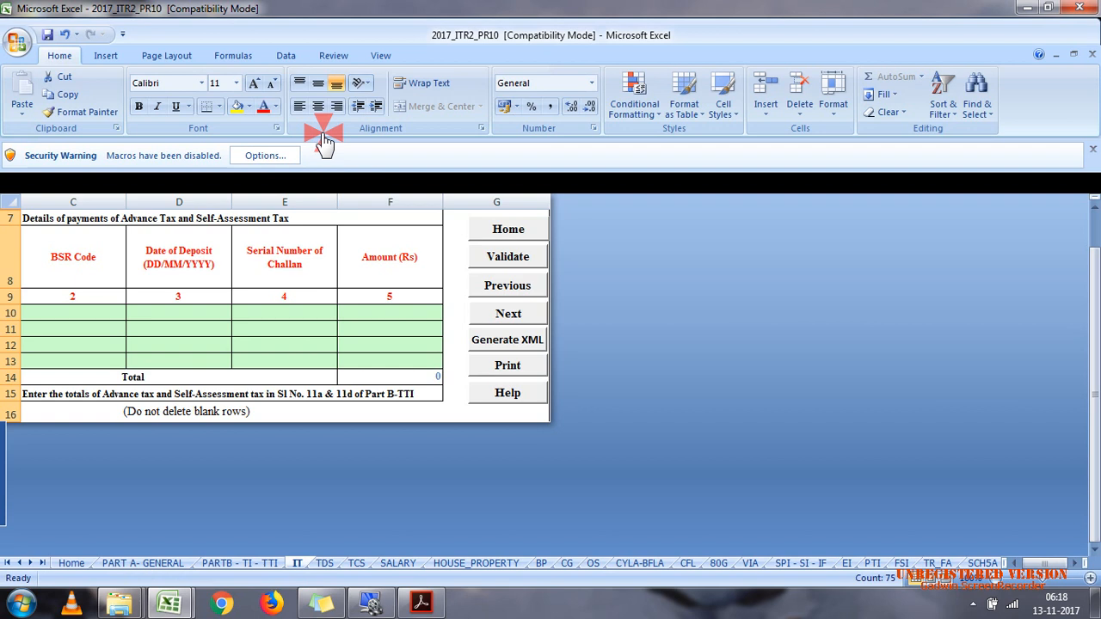
Step: Dismiss the protected-cell alert and enable the workbook's disabled macro content
click(262, 157)
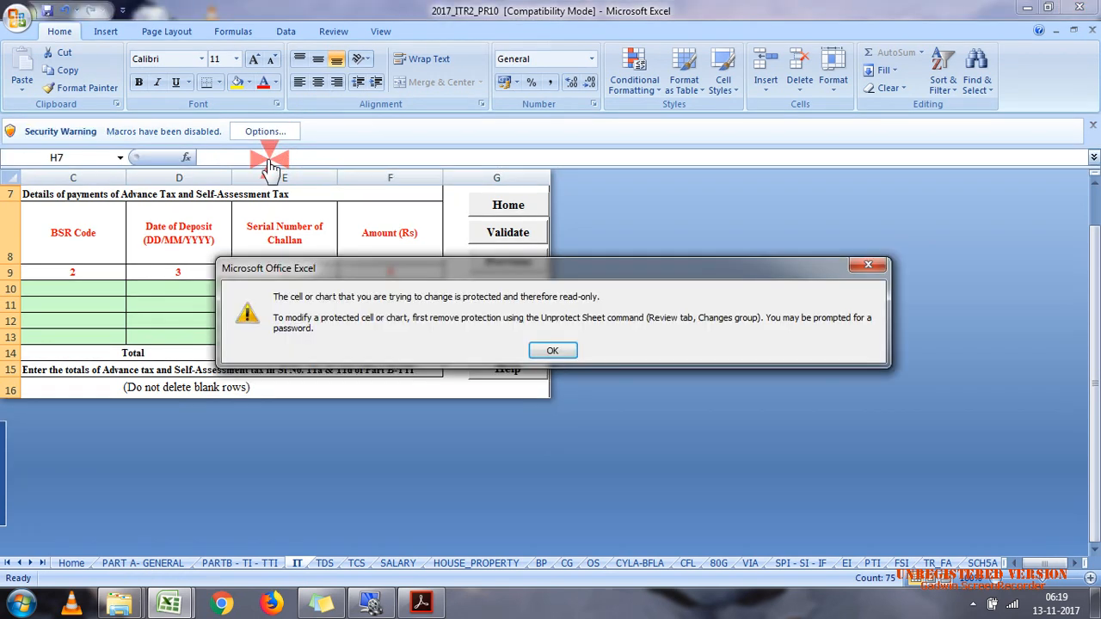
click(552, 350)
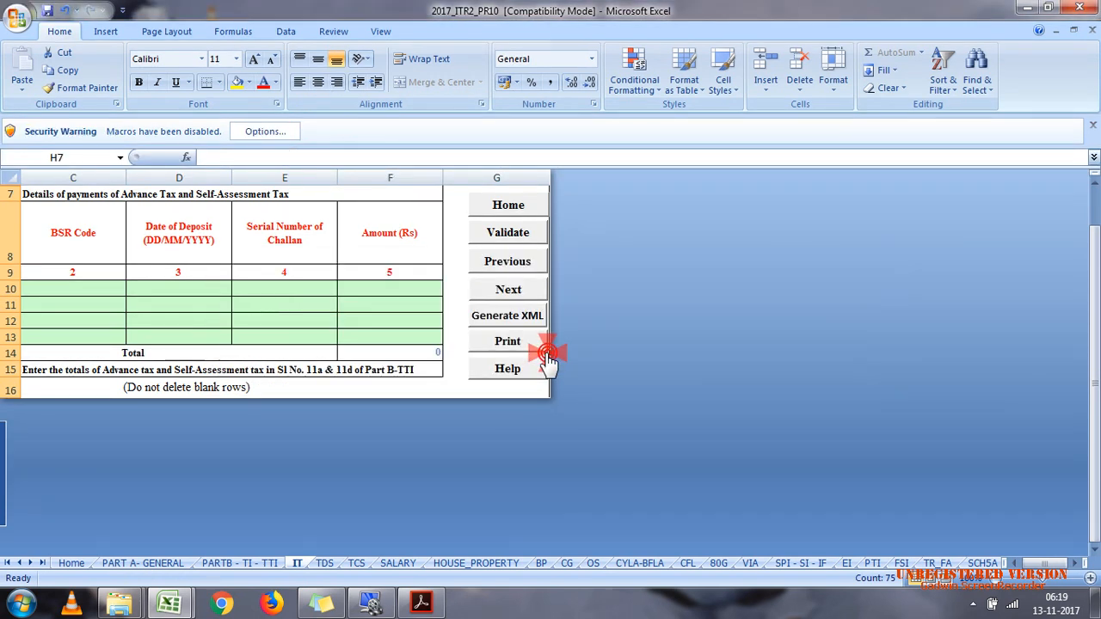
click(267, 131)
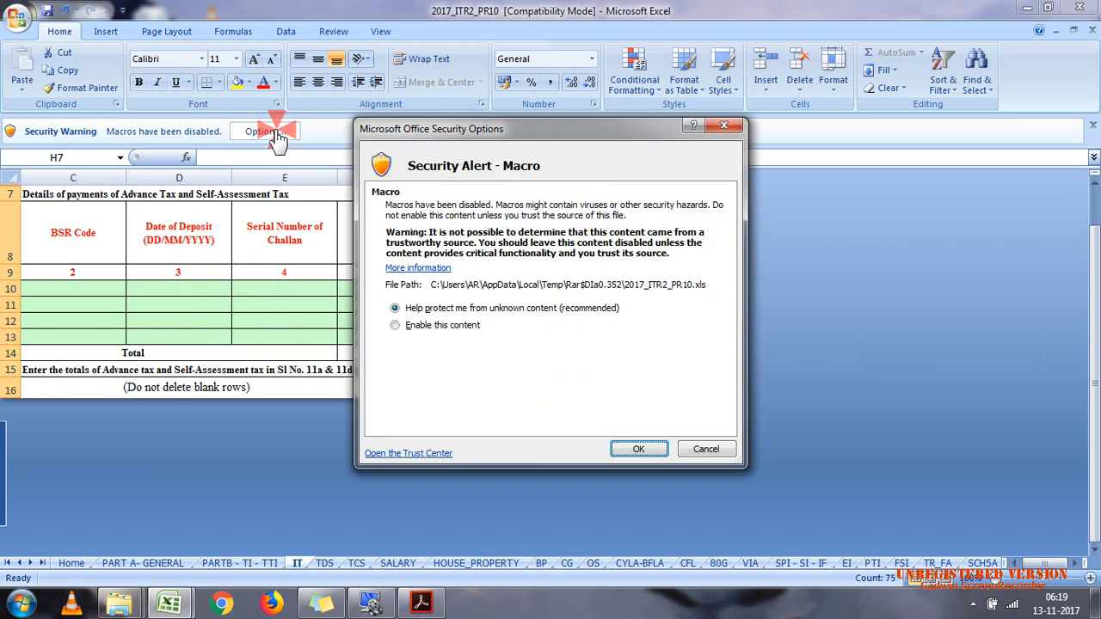
click(424, 325)
click(645, 450)
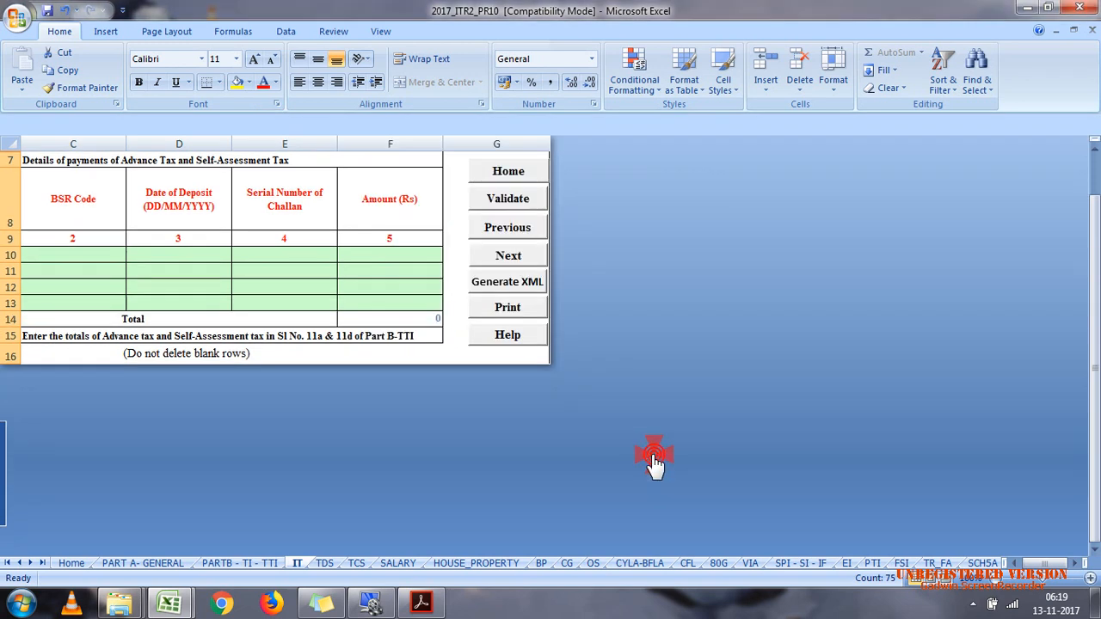
click(676, 401)
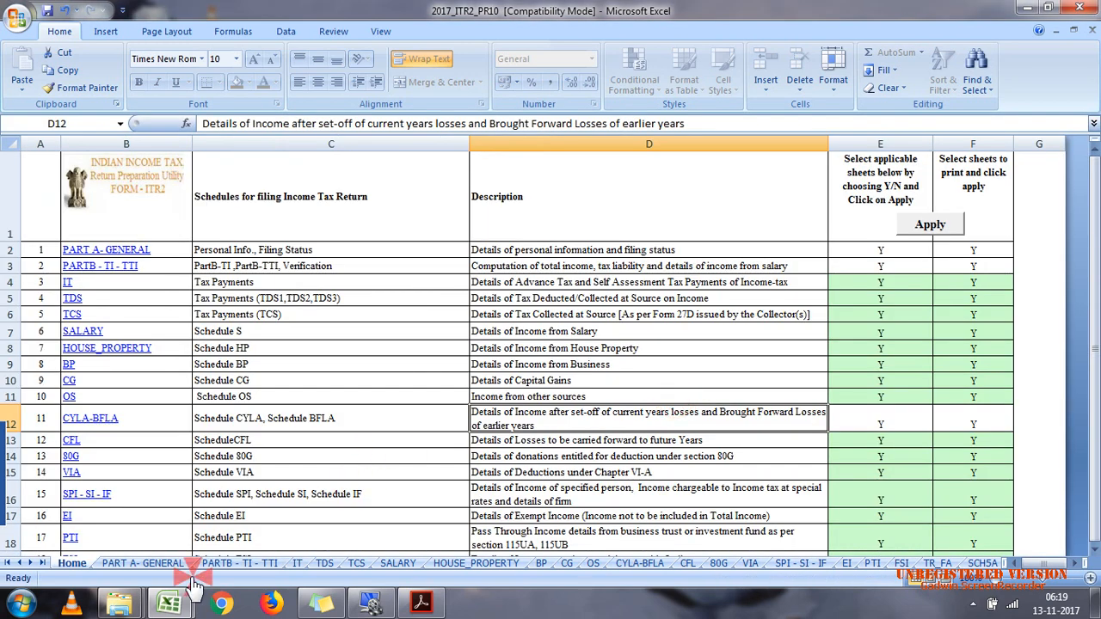
Step: Open the PART A- GENERAL sheet at its personal information section
click(162, 565)
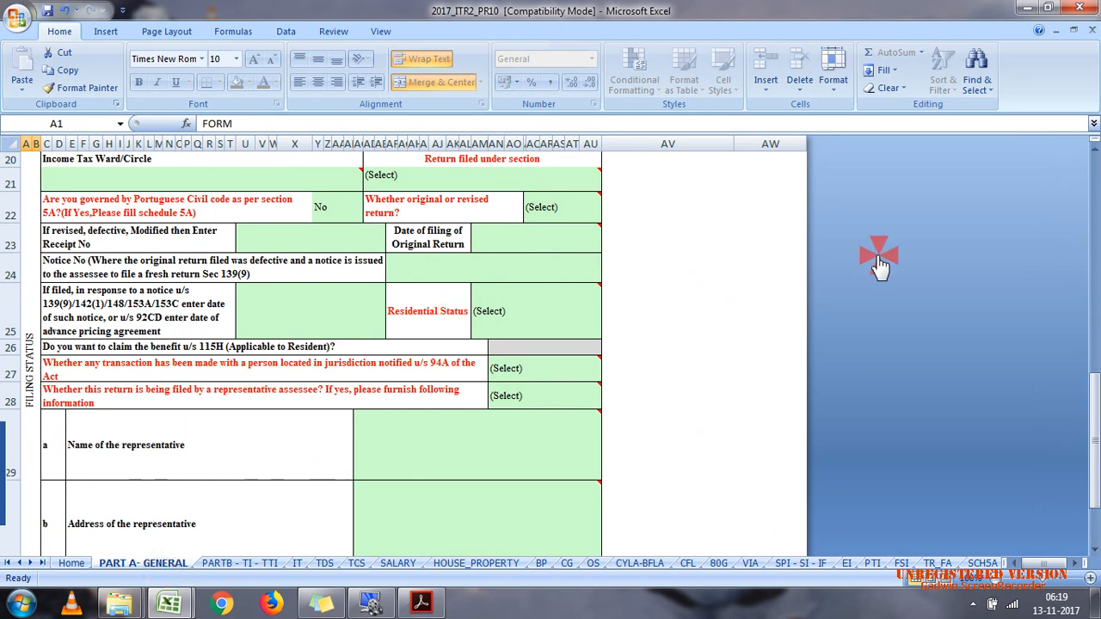
click(1094, 231)
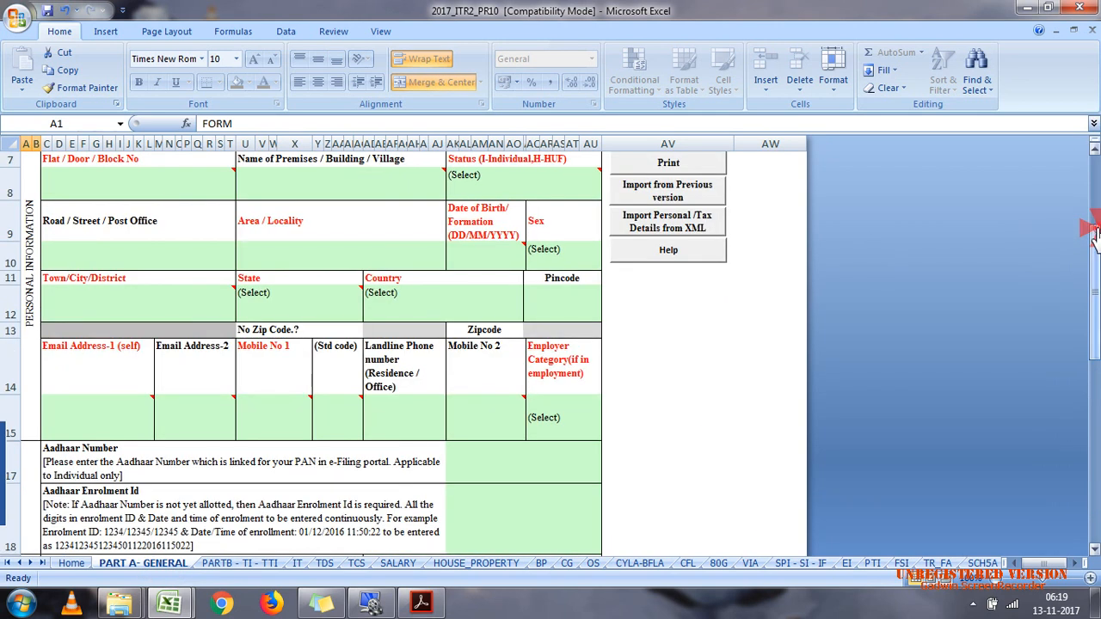
click(1093, 168)
Step: Check the assessee's name in case 7.pdf and enter the first, middle and last names in the personal information
click(115, 272)
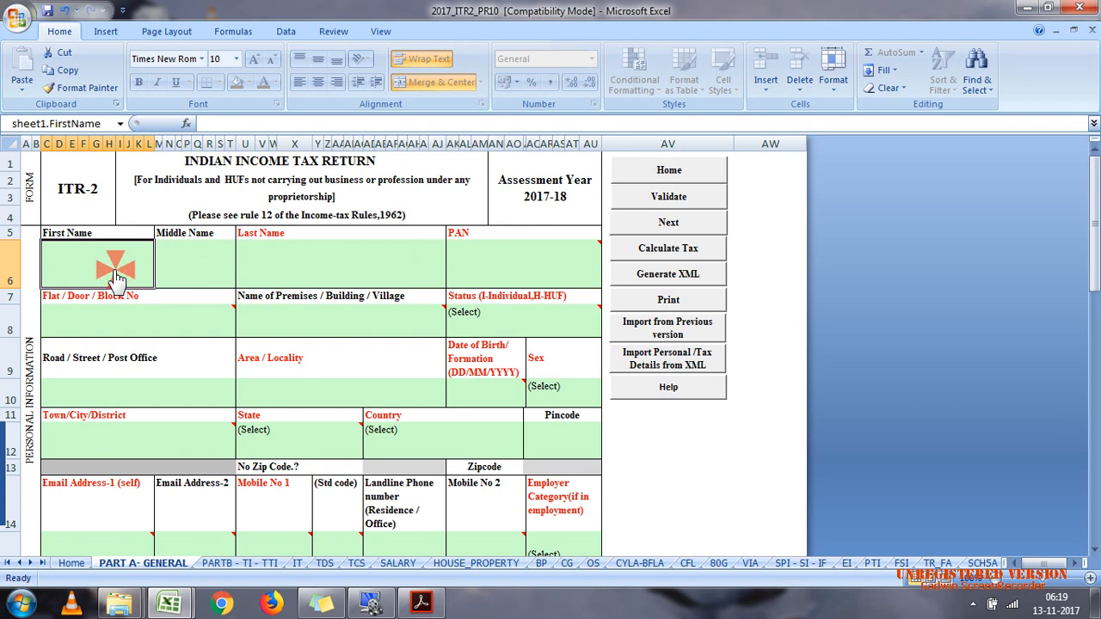
click(423, 602)
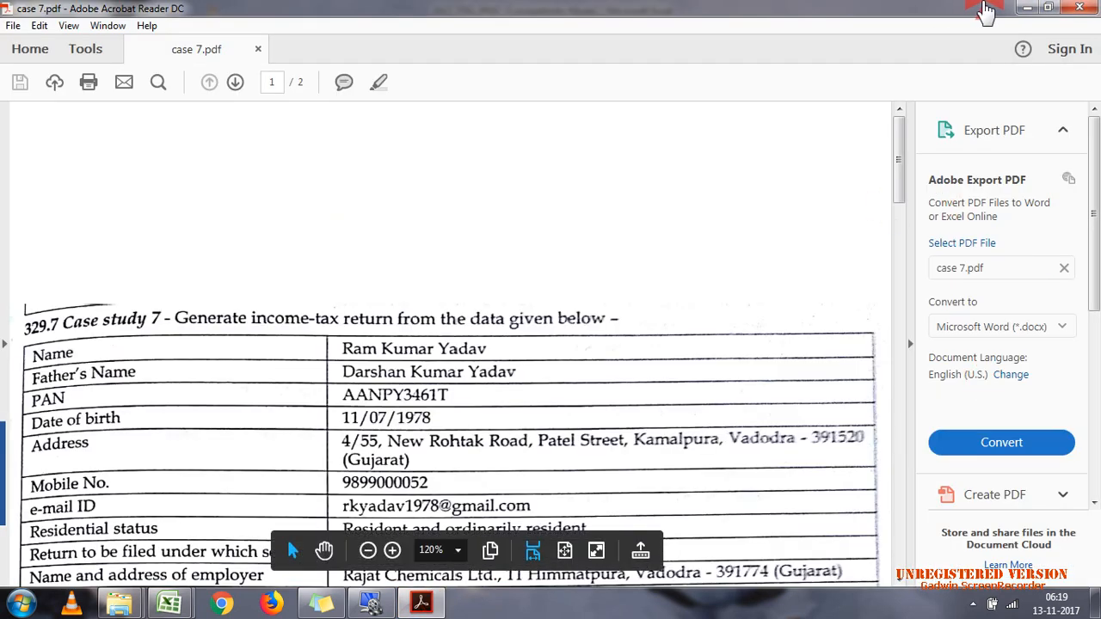
click(1024, 11)
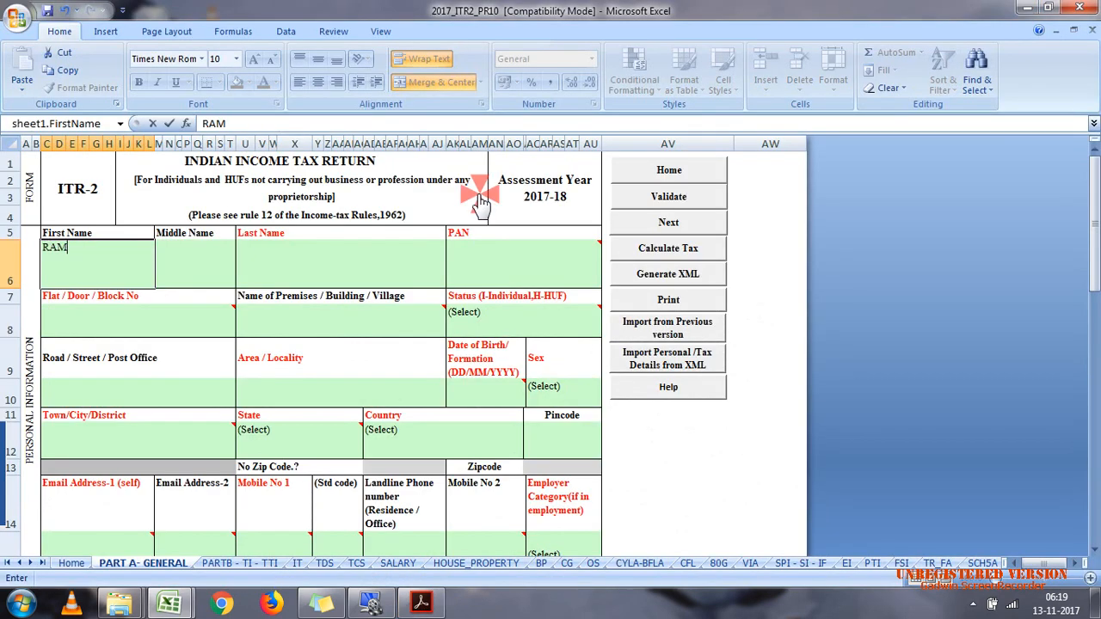
key(Tab)
key(Tab)
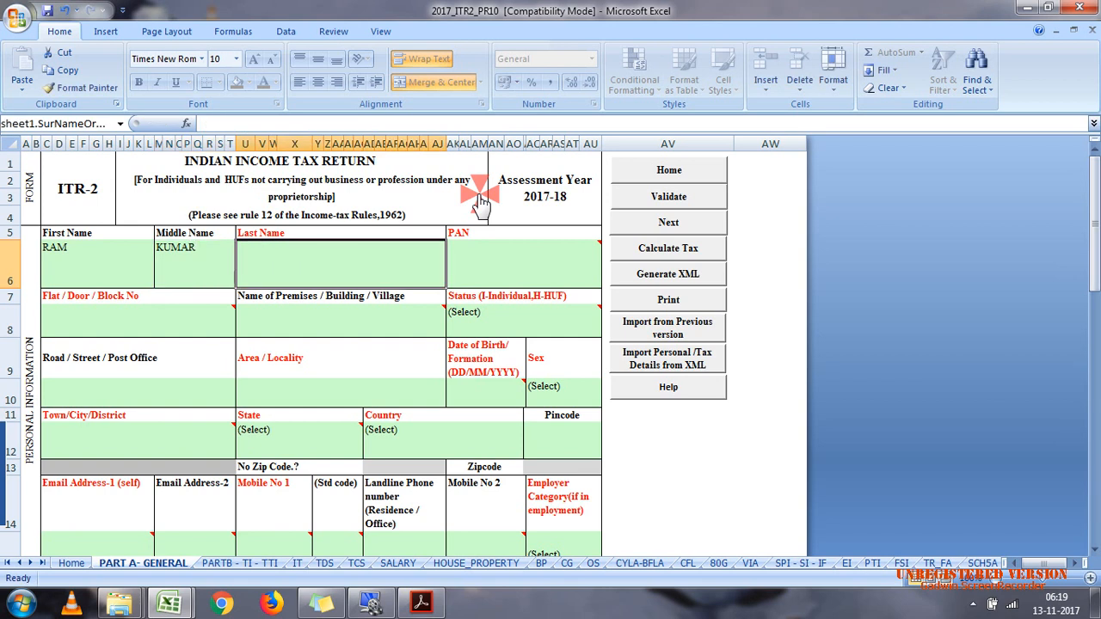
key(Tab)
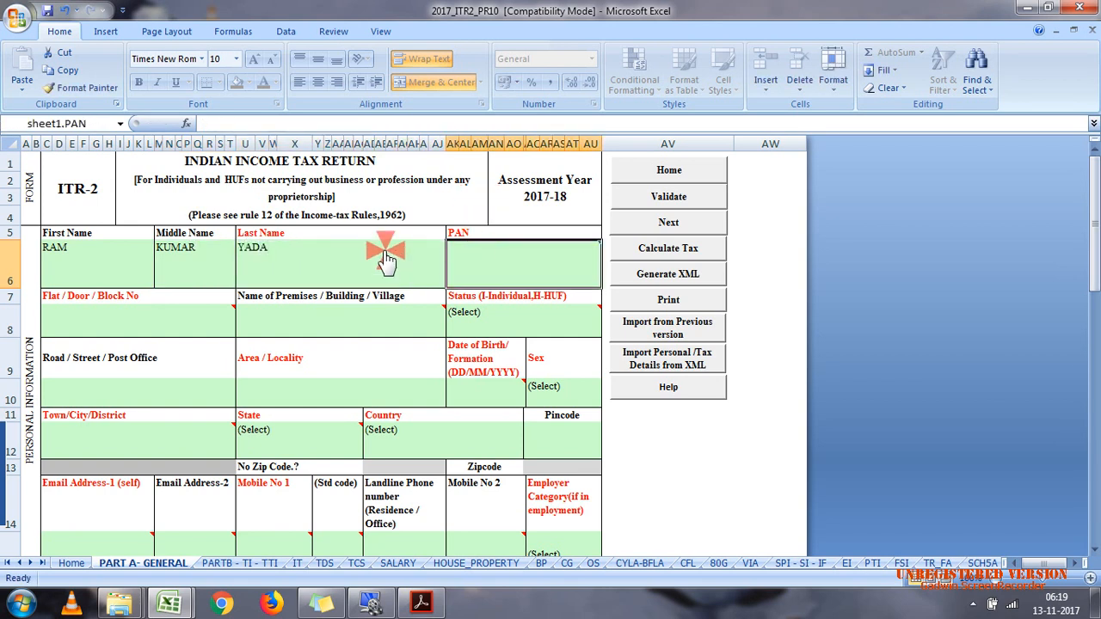
click(387, 258)
text(V)
Step: Enter the assessee's PAN in the personal information
key(Tab)
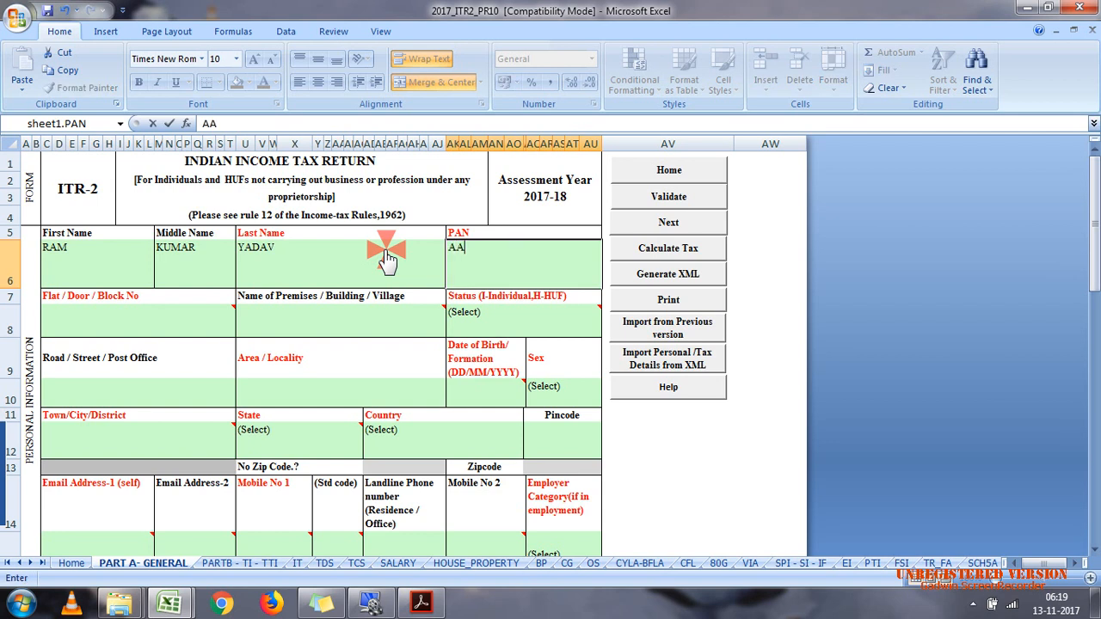
Step: Enter the assessee's flat/door number and select the premises name cell
click(198, 331)
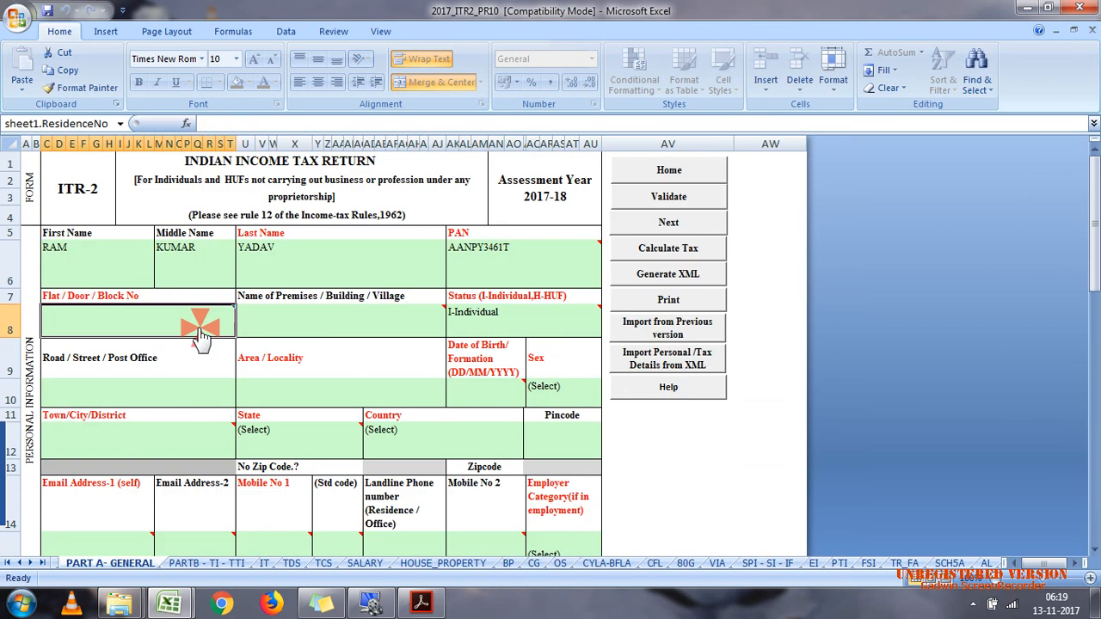
mouse_move(200, 338)
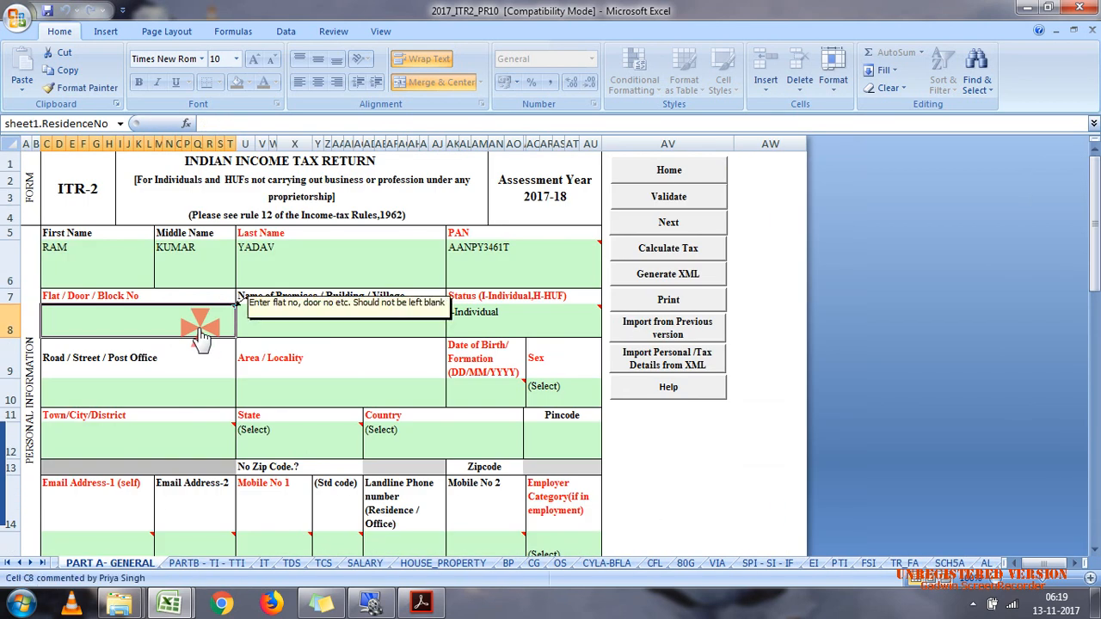
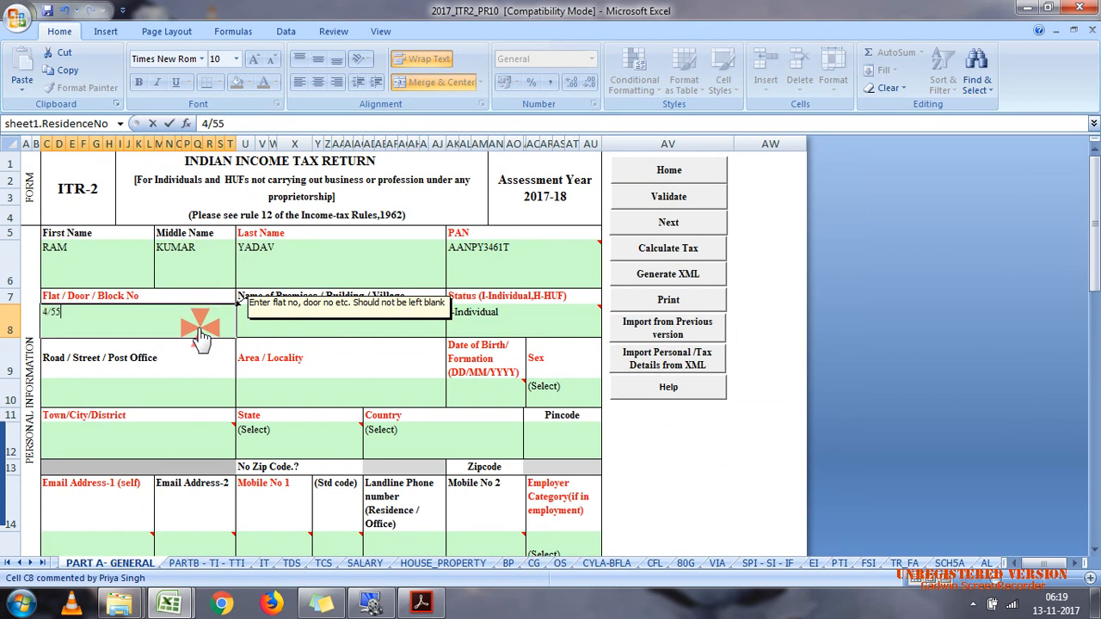
click(263, 320)
mouse_move(275, 325)
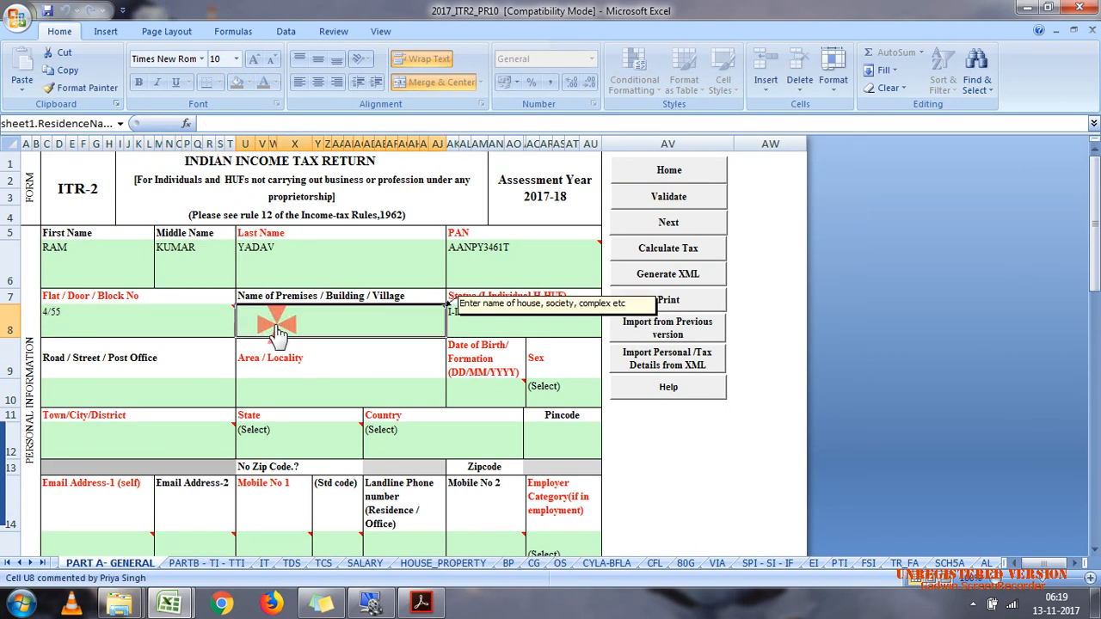
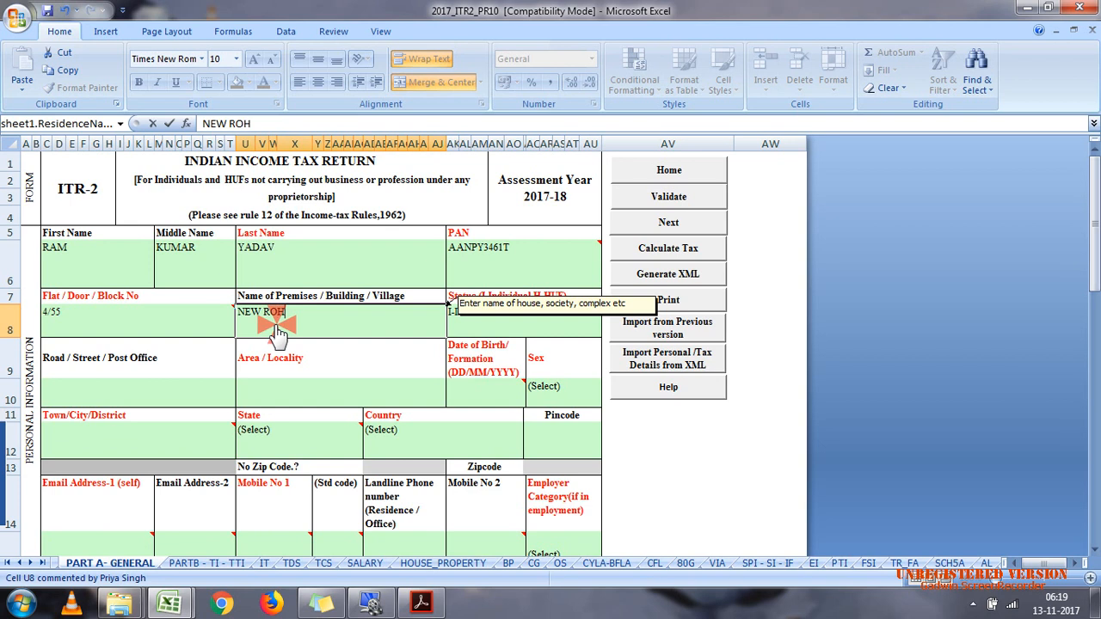
Step: Enter the assessee's premises name in the personal information, leave the status as I-Individual and move on to the road cell
key(Tab)
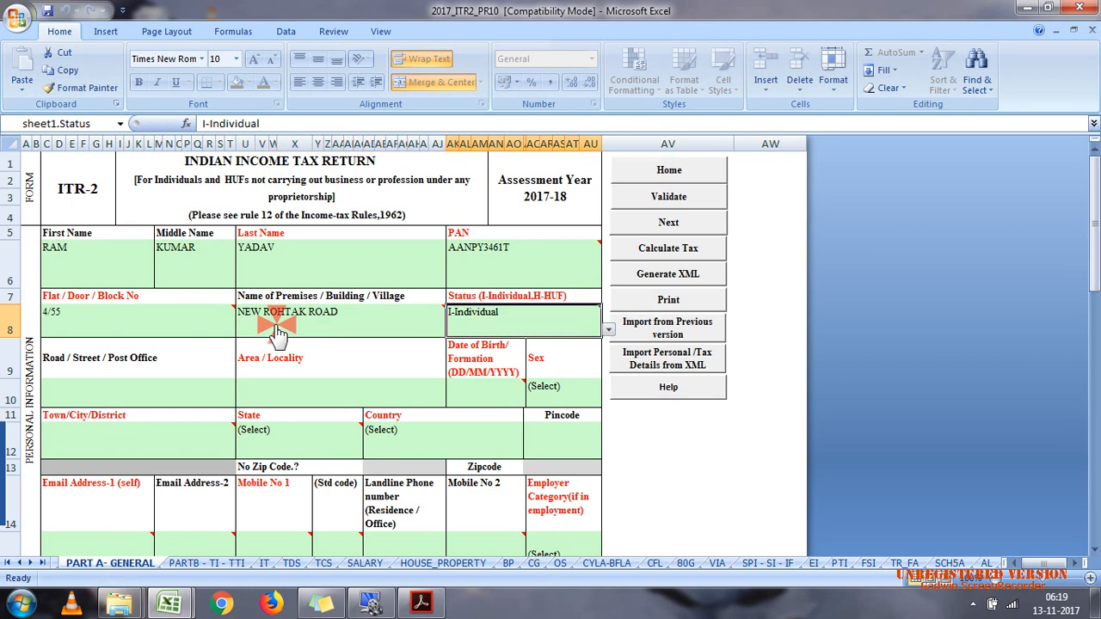
key(Tab)
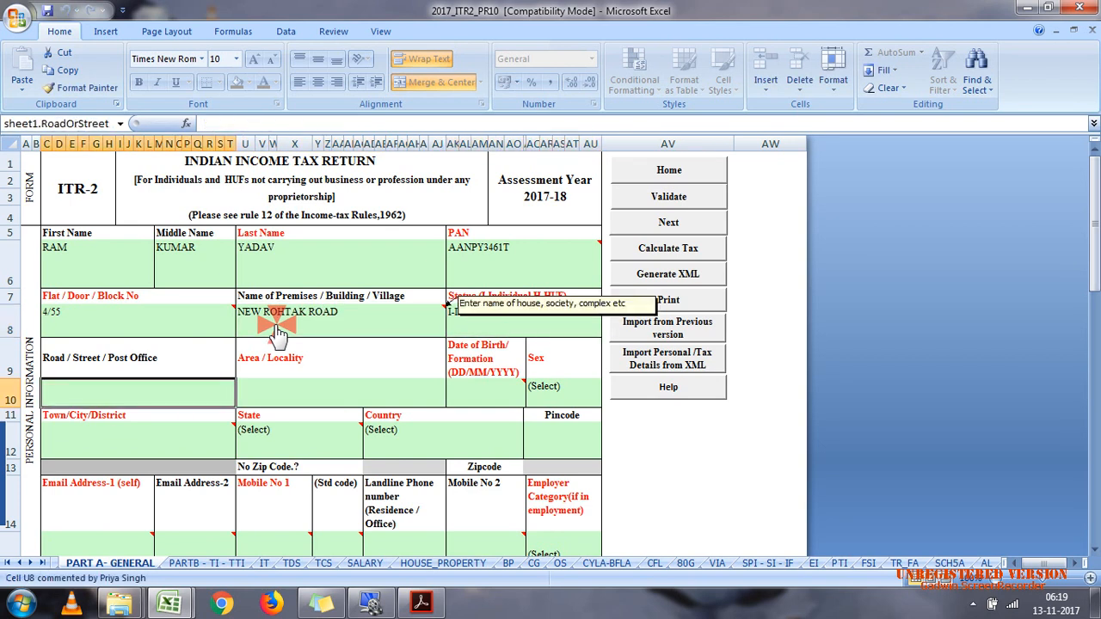
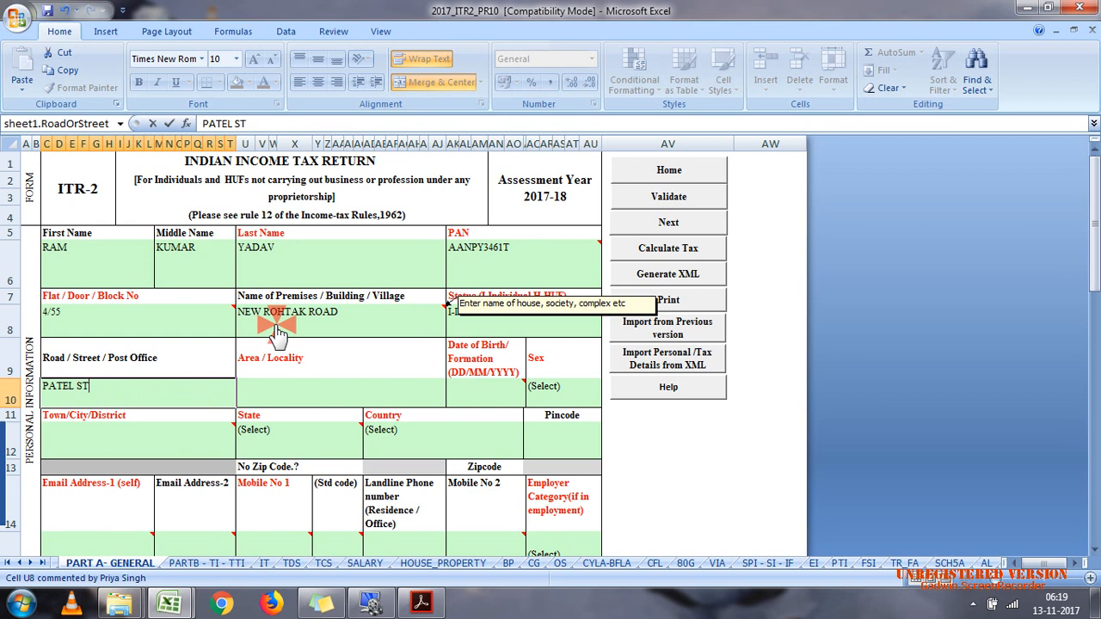
Step: Enter the assessee's road/street and area/locality in the personal information
key(Tab)
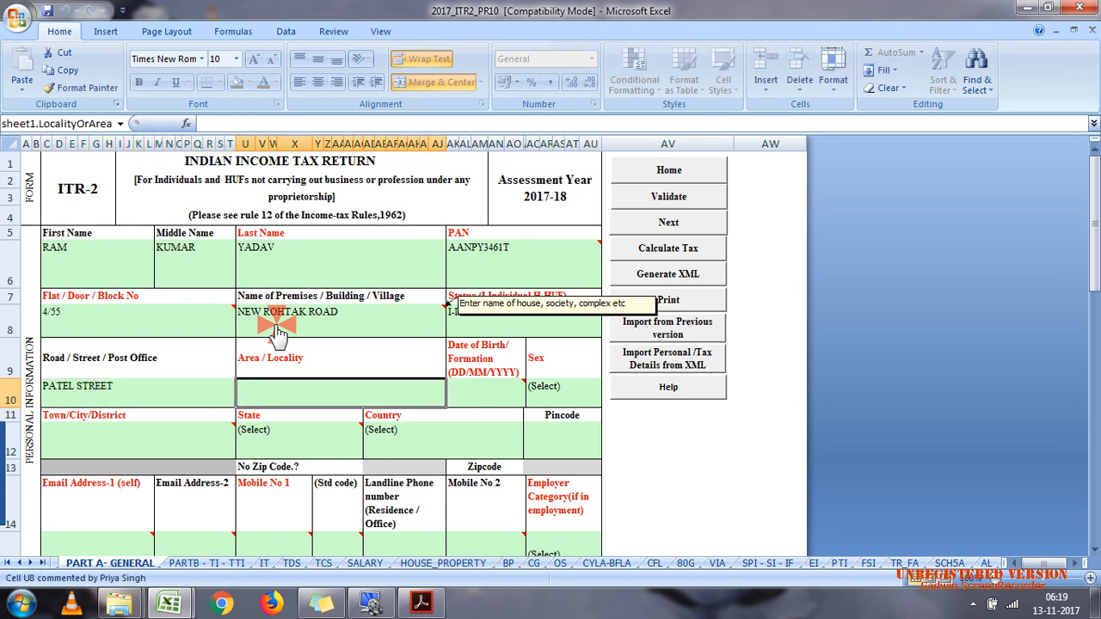
text(KAMALPURA)
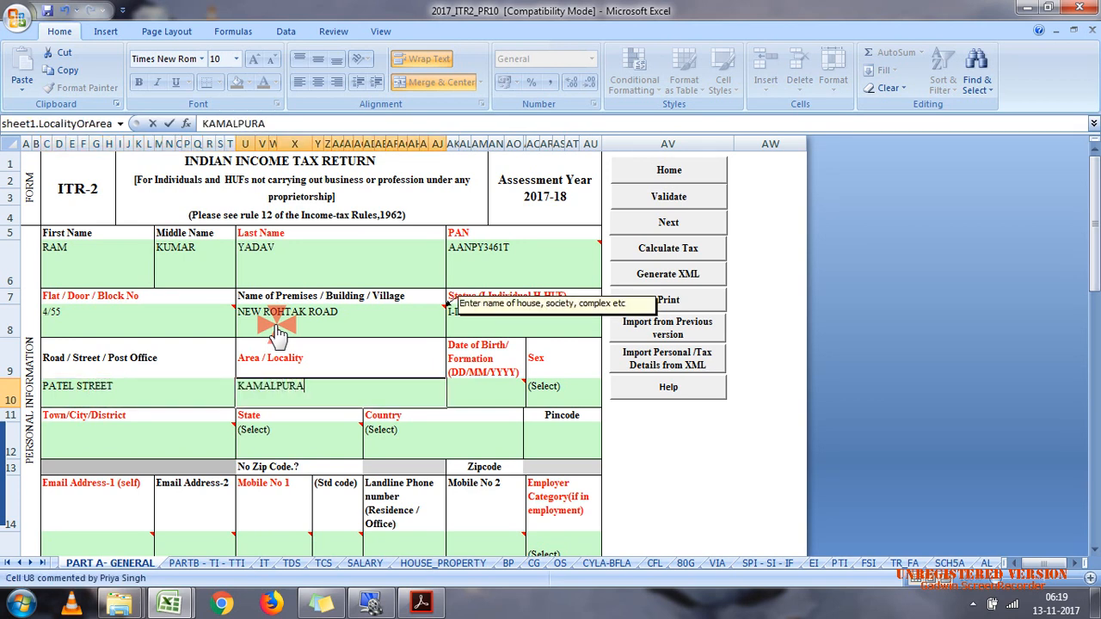
key(Tab)
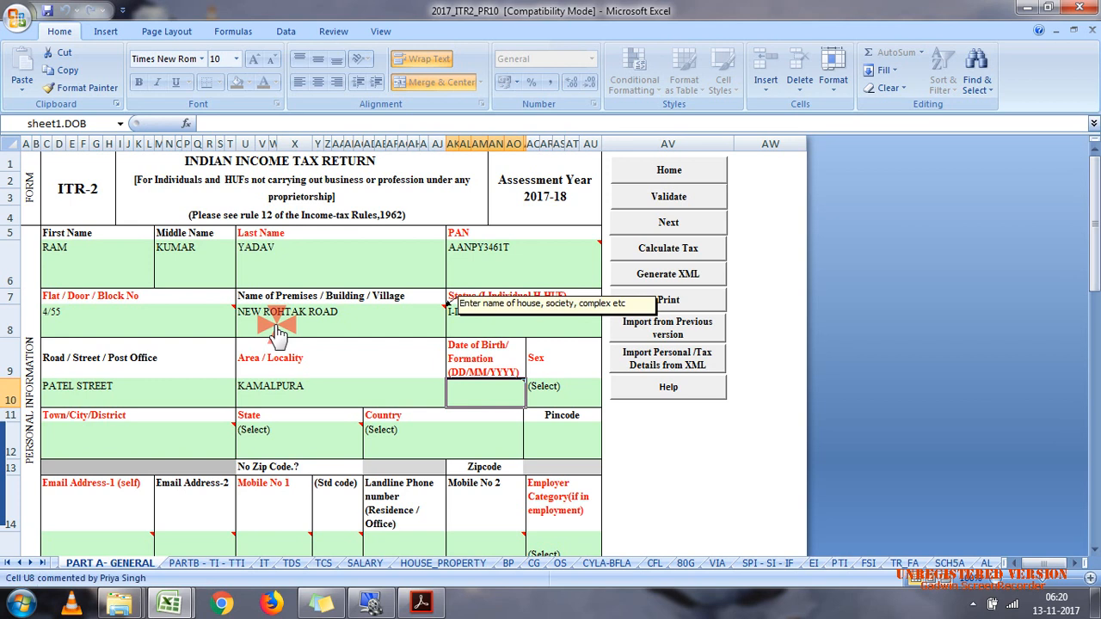
Step: Try to enter the assessee's date of birth in the personal information
text(11/07/)
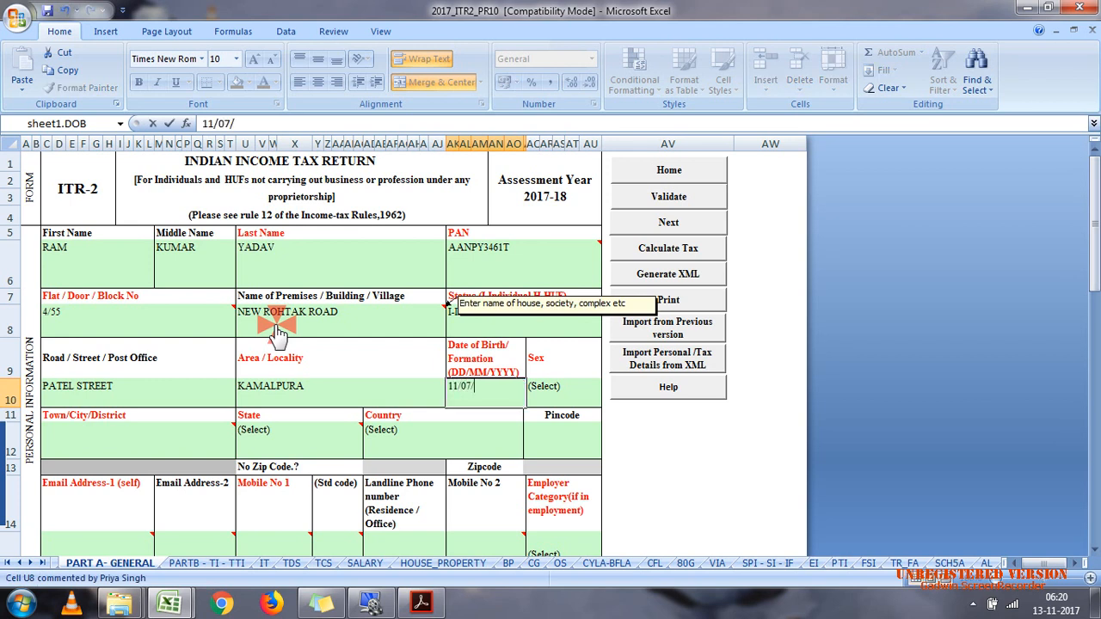
key(Tab)
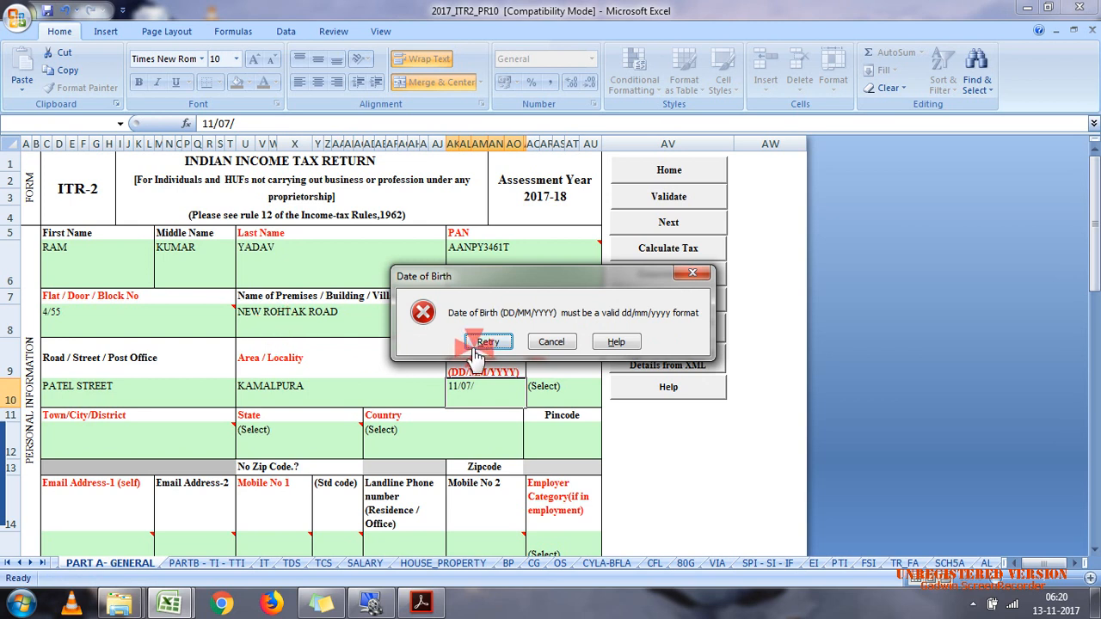
click(555, 341)
mouse_move(484, 398)
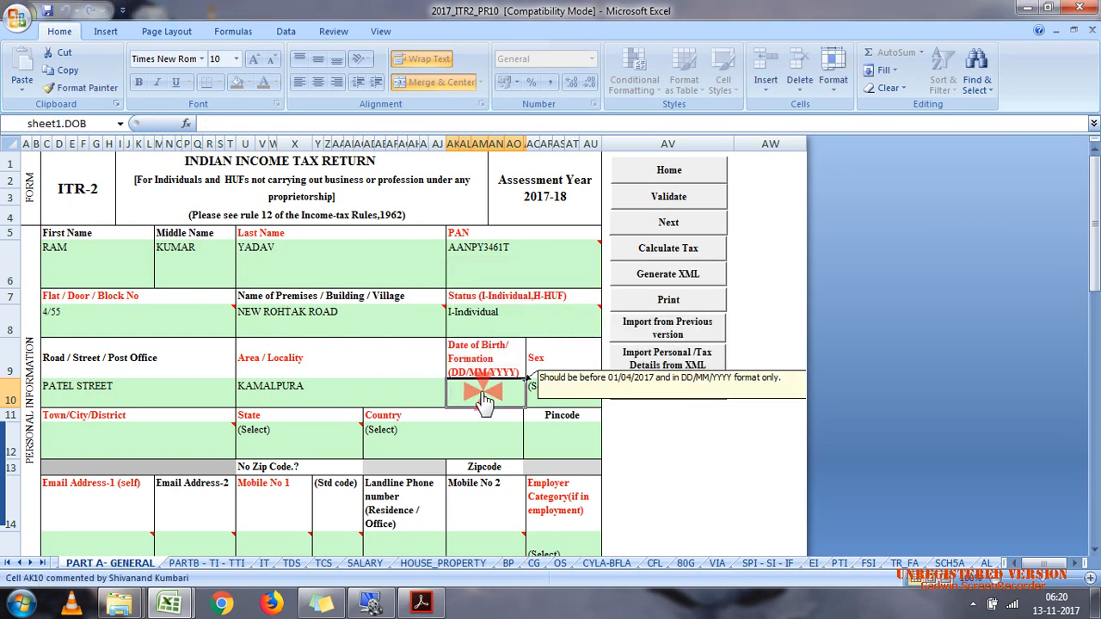
key(alt)
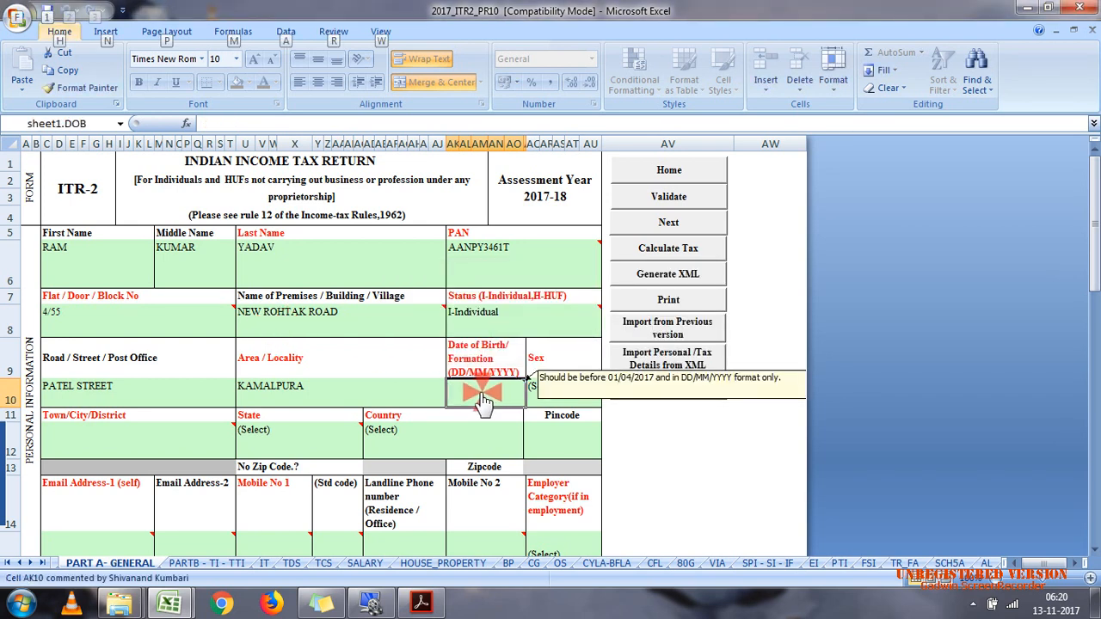
key(1)
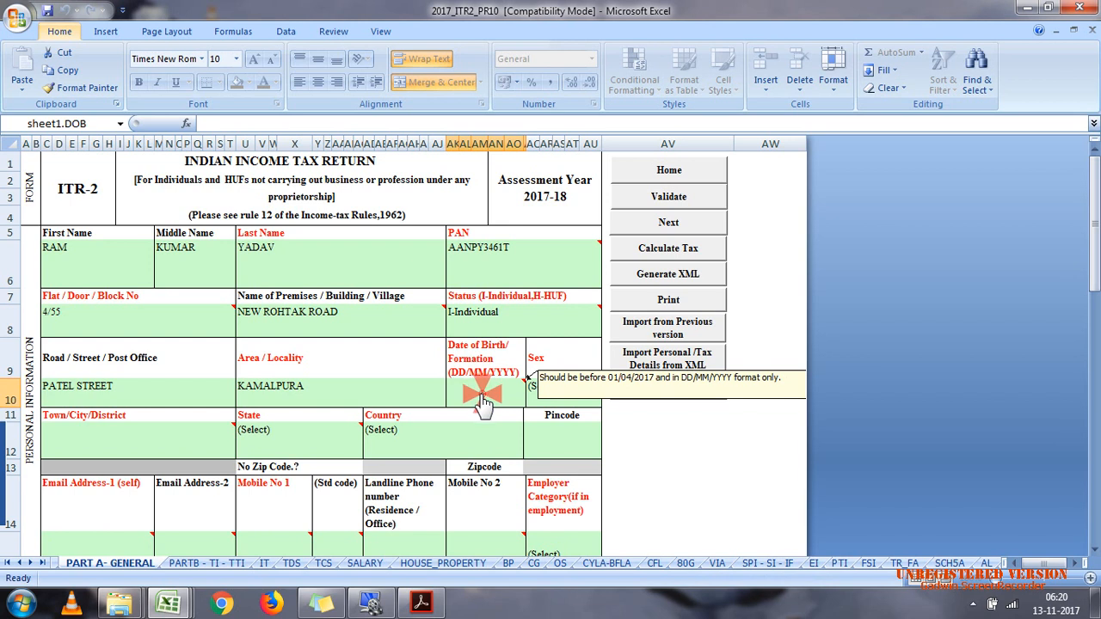
click(483, 394)
click(469, 389)
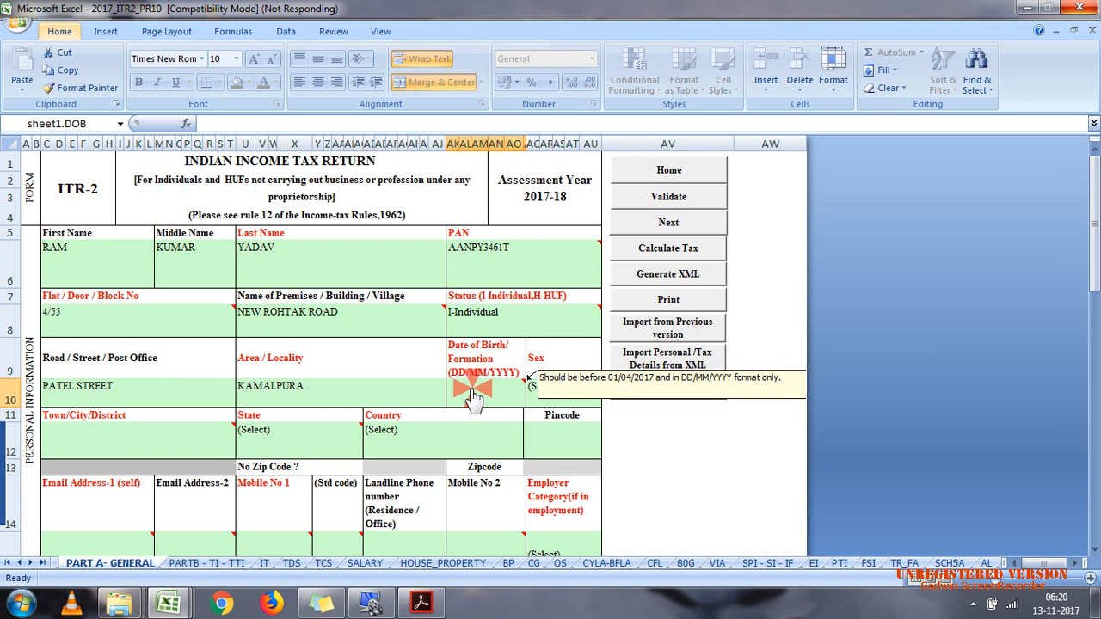
click(483, 399)
click(376, 601)
click(439, 508)
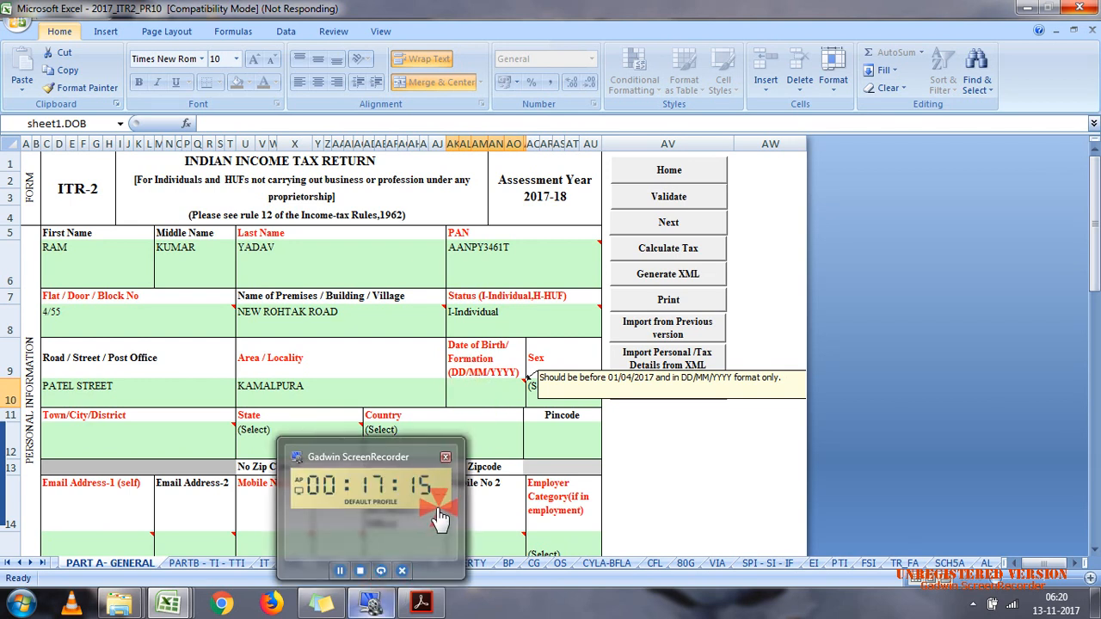
click(520, 388)
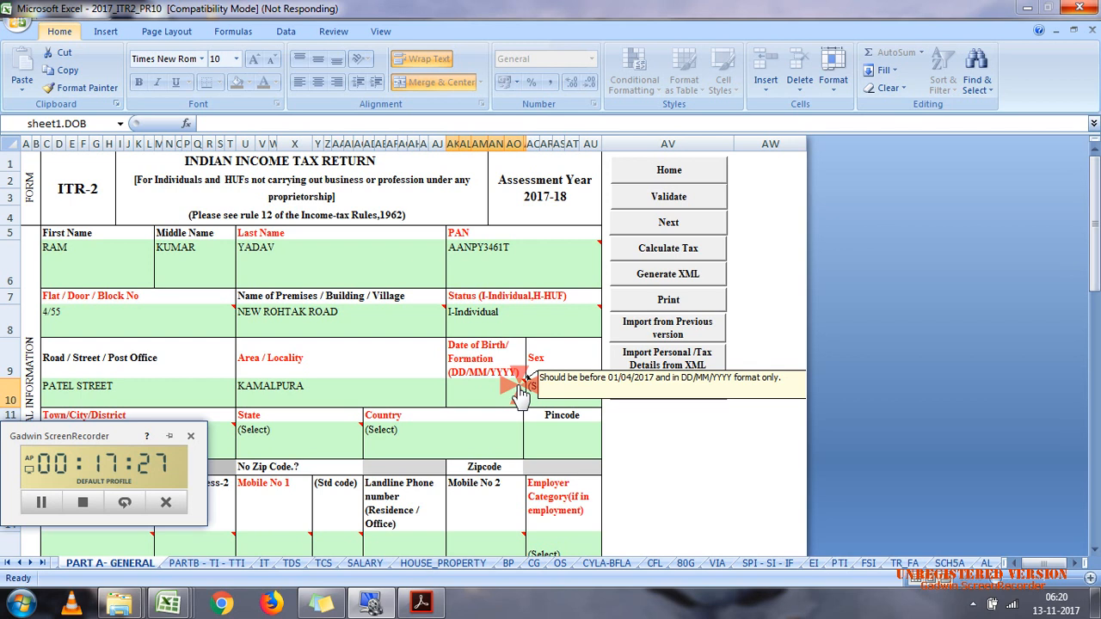
right_click(119, 604)
click(86, 560)
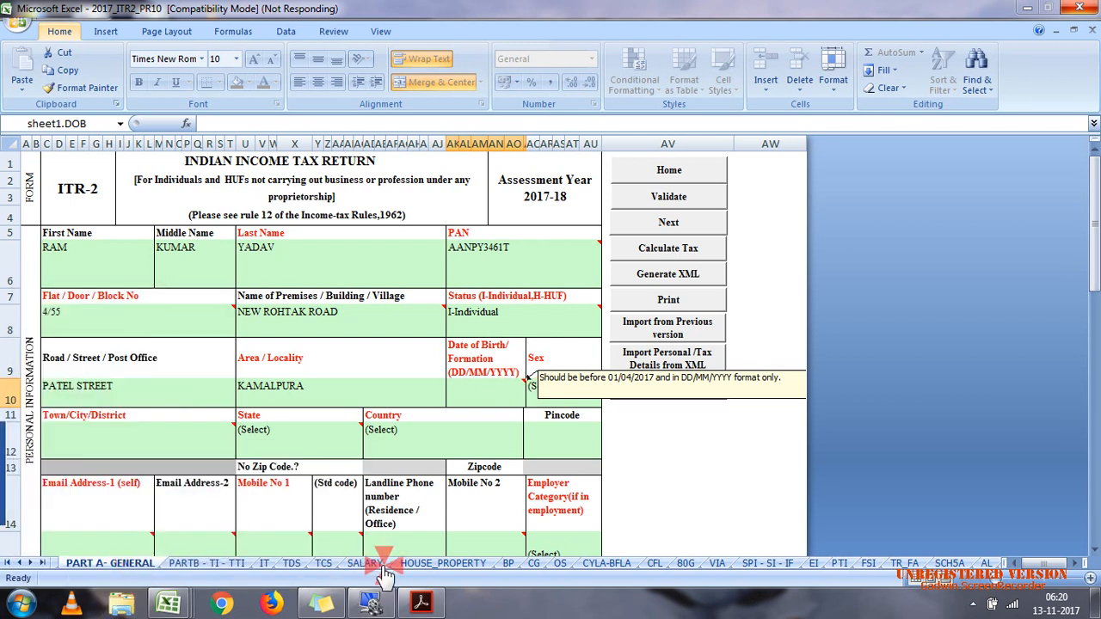
mouse_move(422, 605)
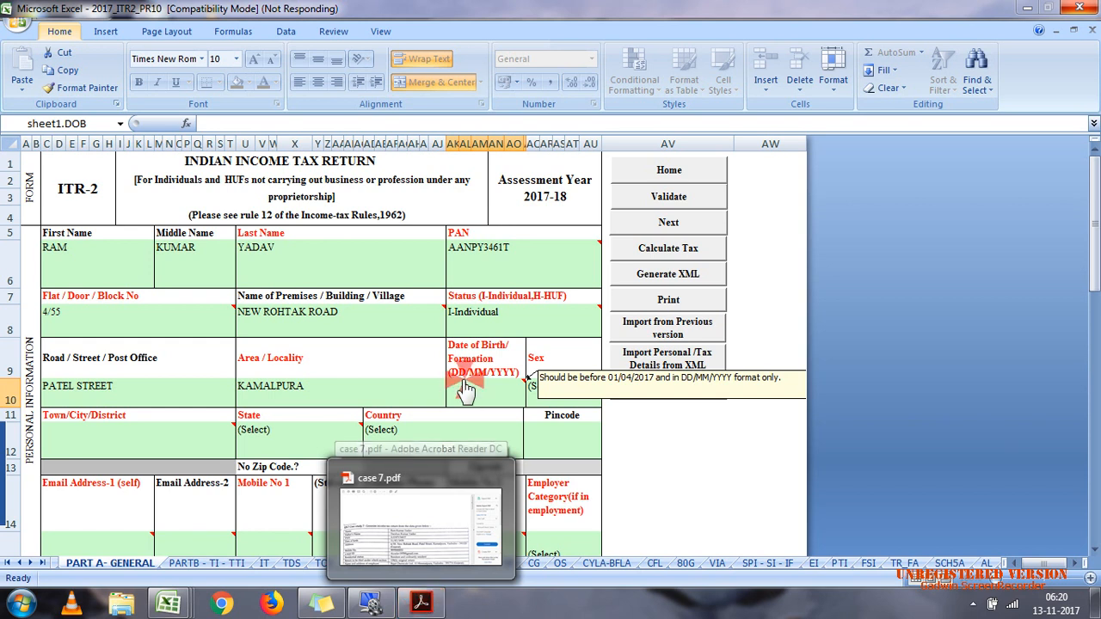
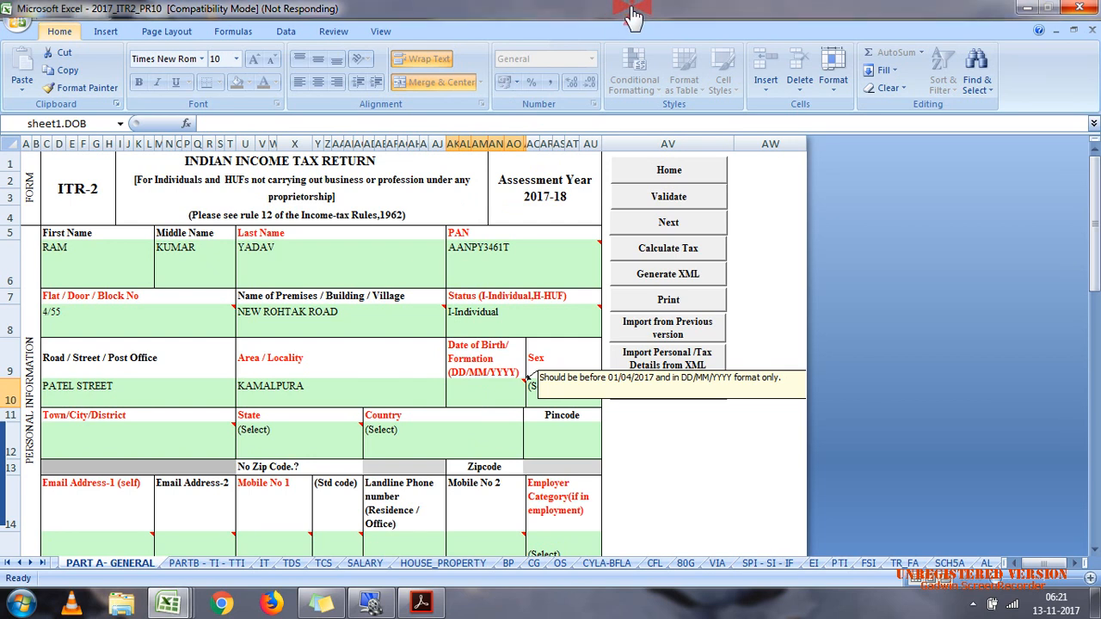
Step: Refresh the desktop and return to the 2017_ITR2_PR10 workbook in Excel
click(1028, 8)
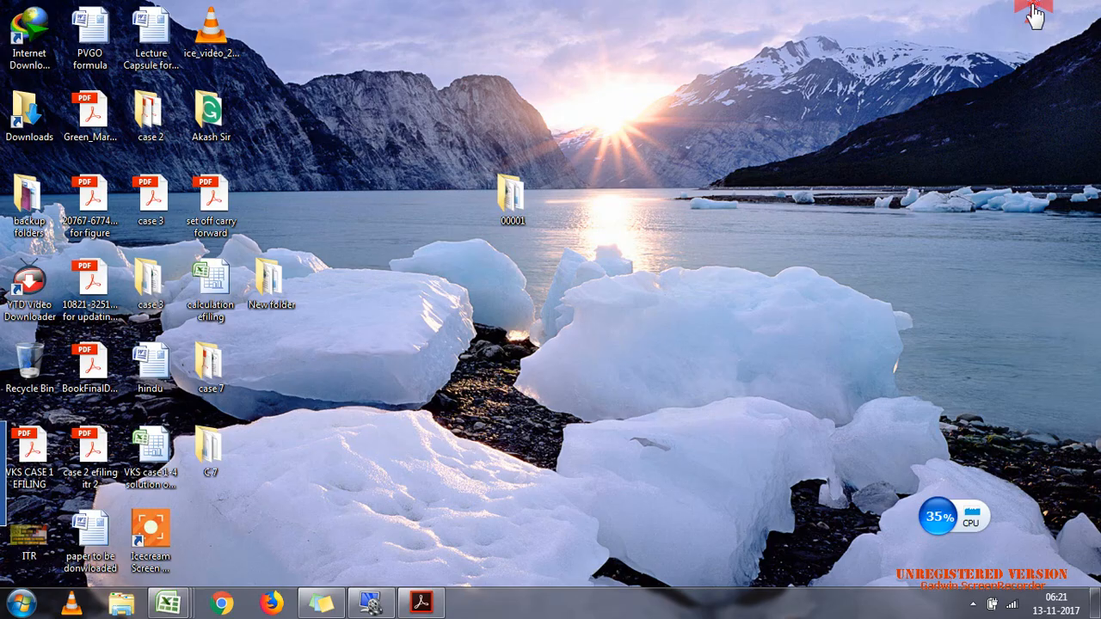
right_click(899, 55)
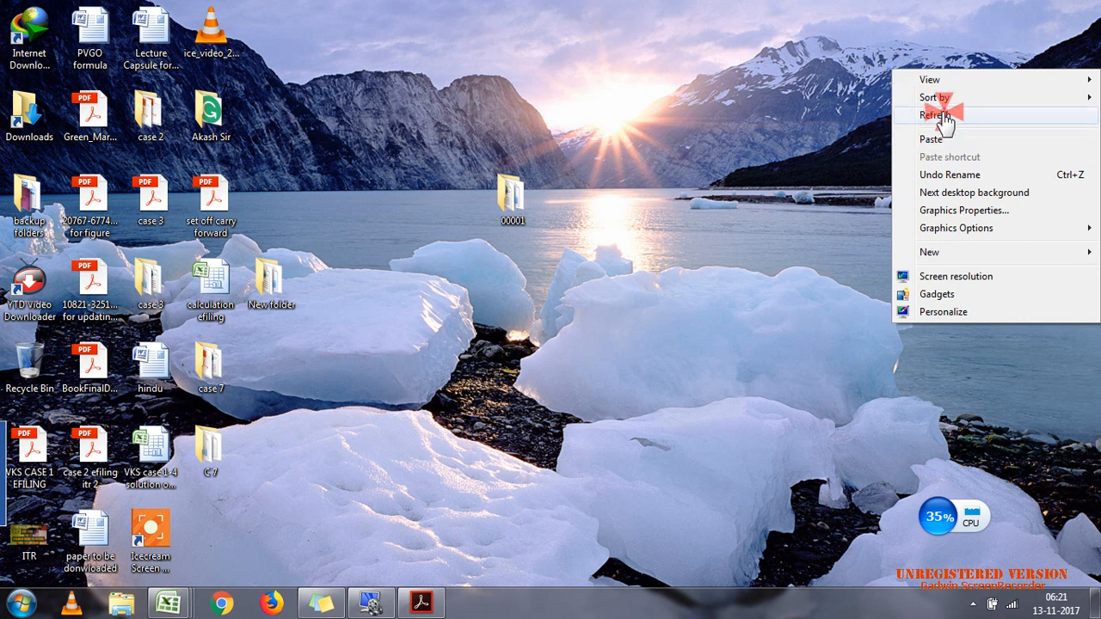
click(944, 112)
mouse_move(195, 606)
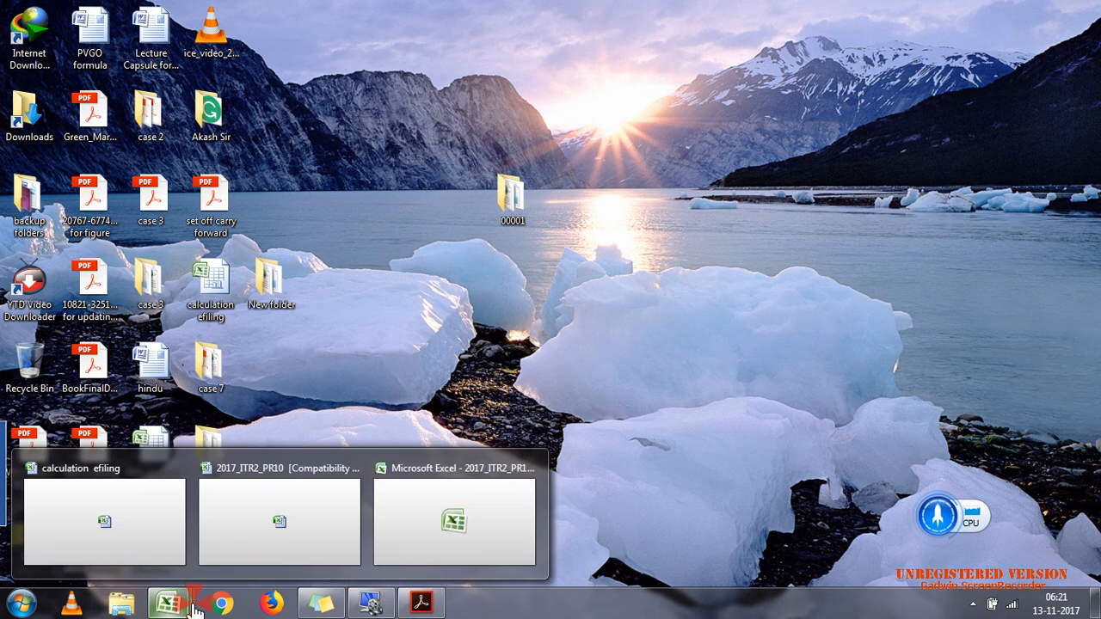
click(392, 538)
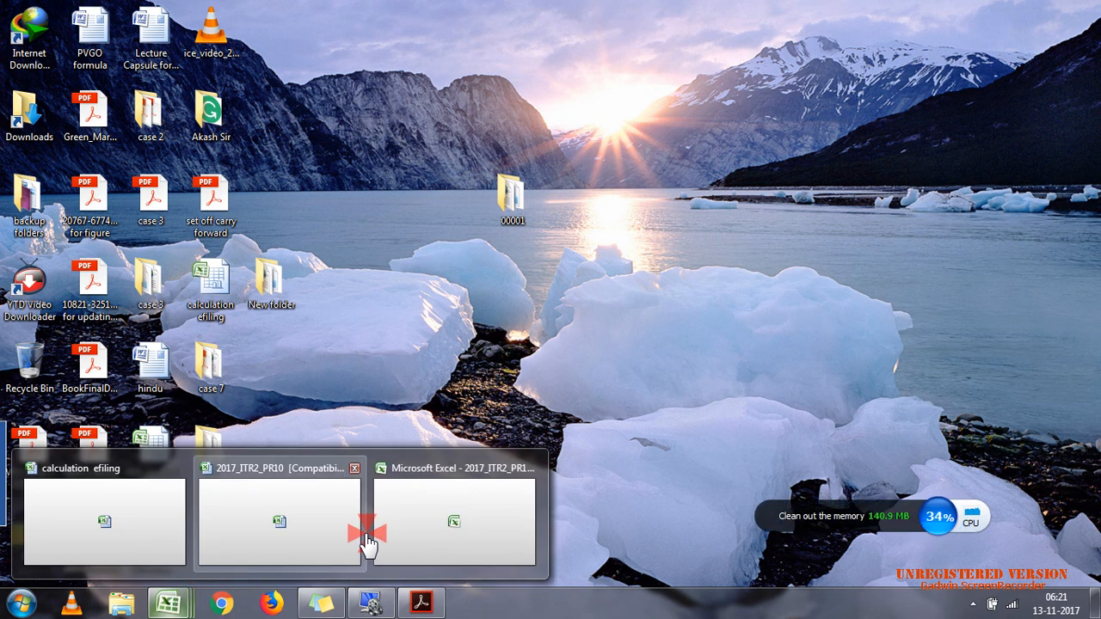
click(393, 542)
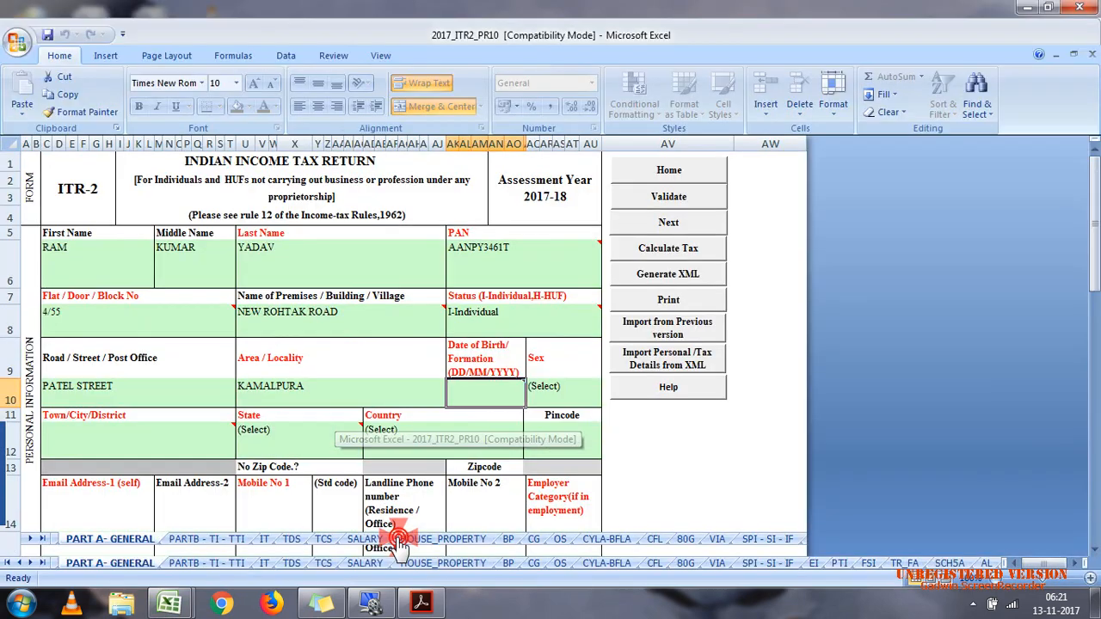
Step: Enter the assessee's date of birth and set the sex to M-Male in the personal information
double_click(465, 403)
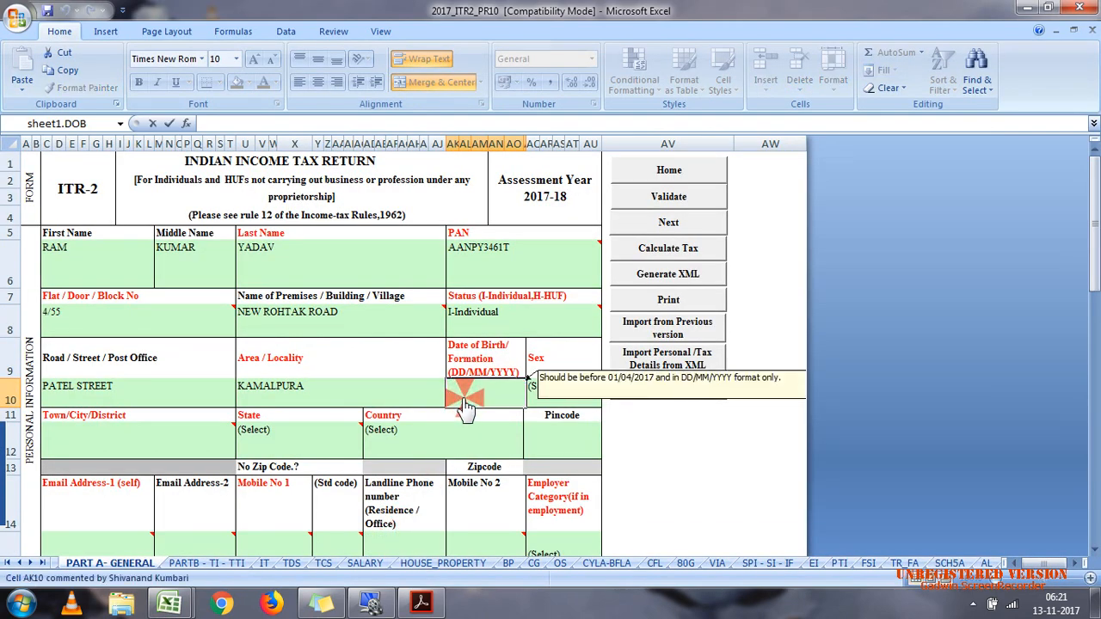
text(11/07/1978)
click(575, 389)
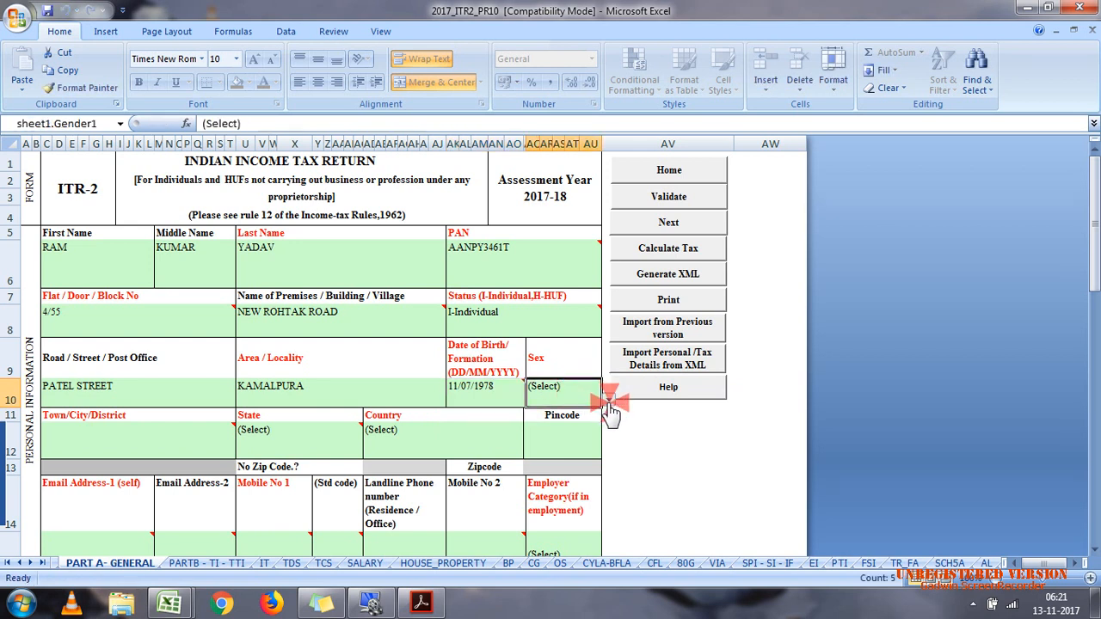
click(609, 401)
click(567, 424)
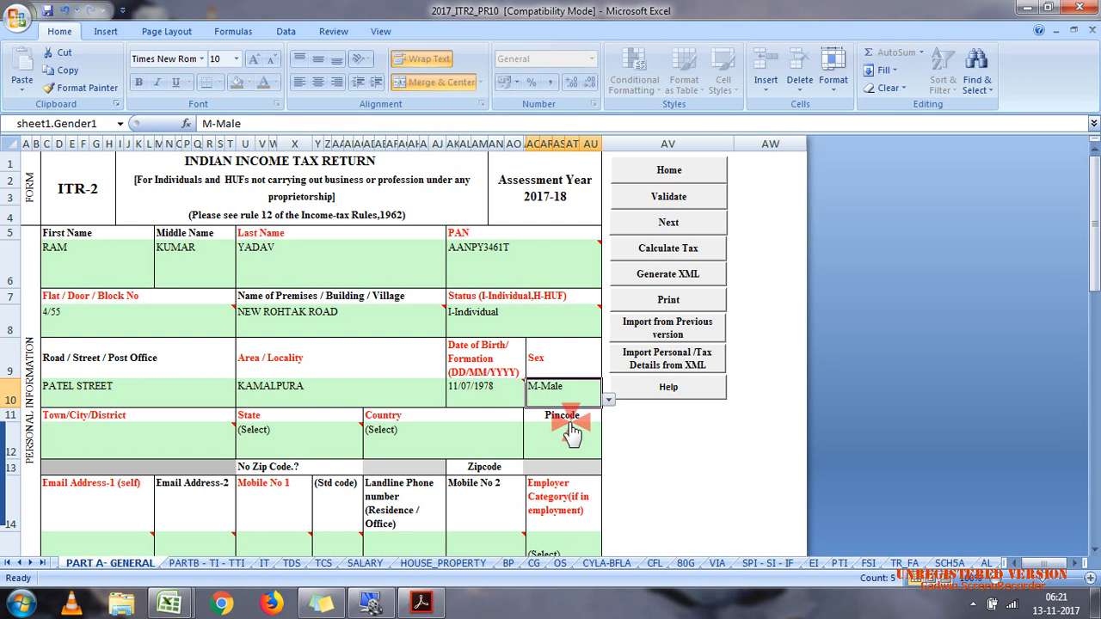
Step: Enter the assessee's town/city/district in the personal information
click(187, 439)
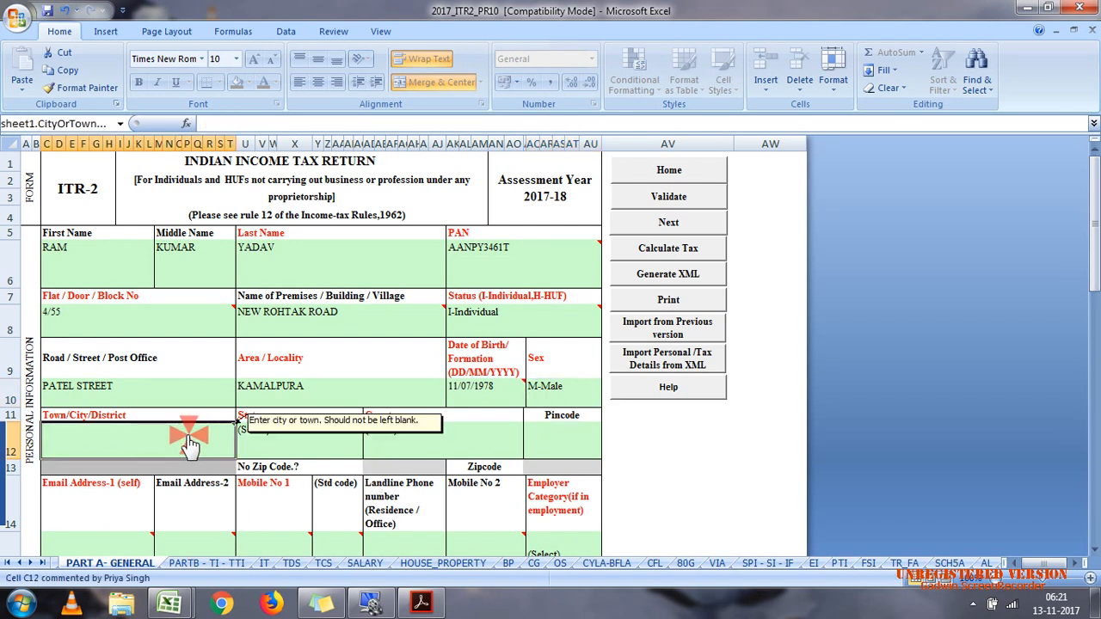
text(VADODR)
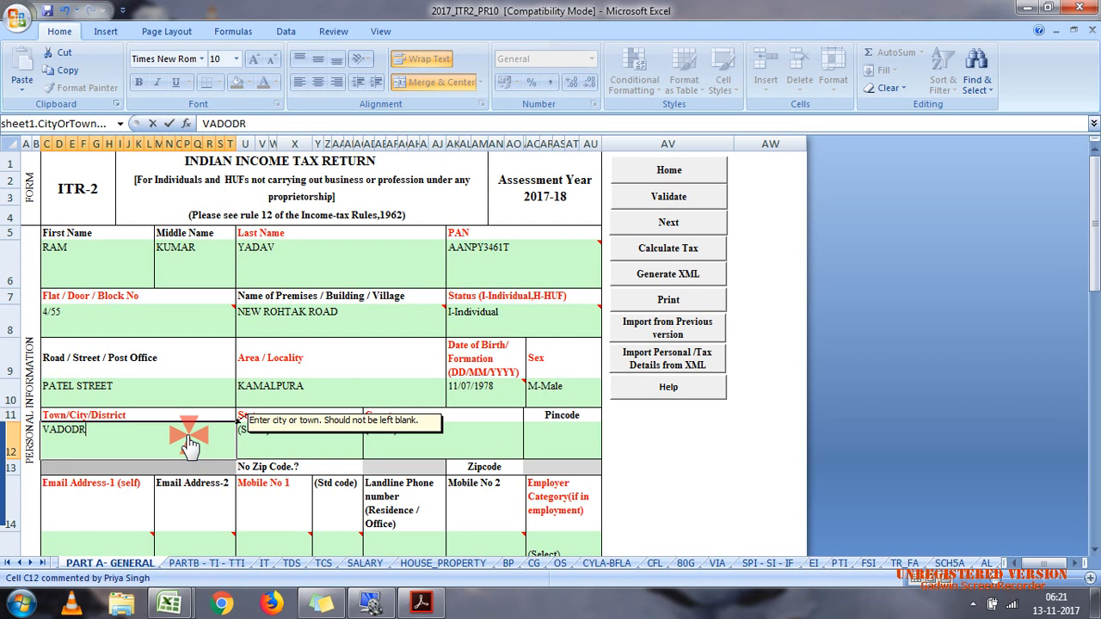
text(A)
key(Tab)
text(G)
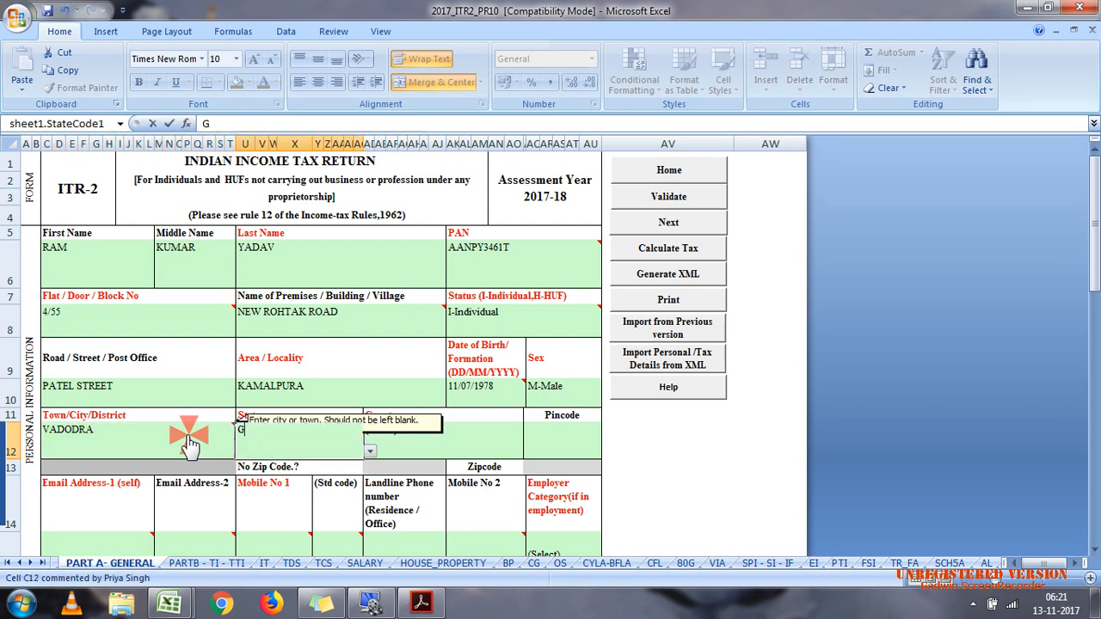
key(BackSpace)
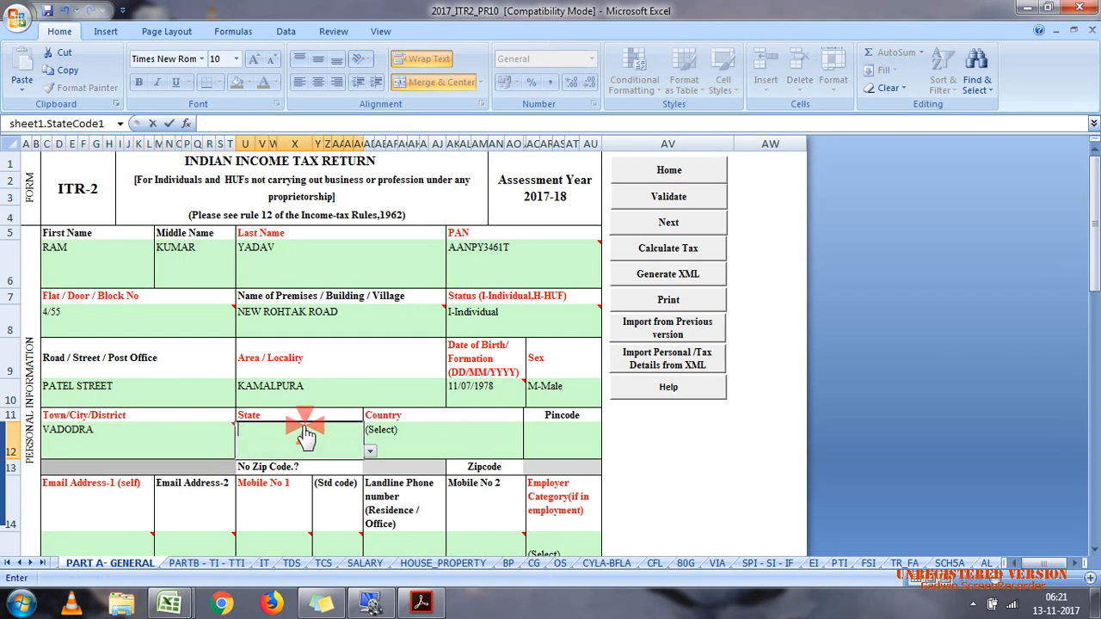
click(372, 453)
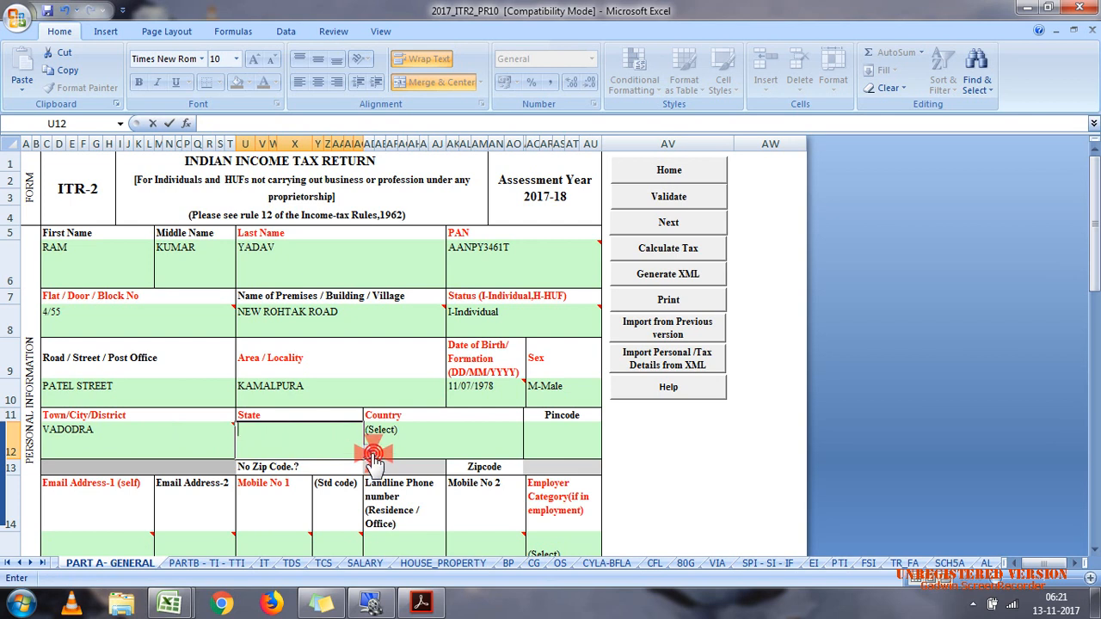
click(395, 433)
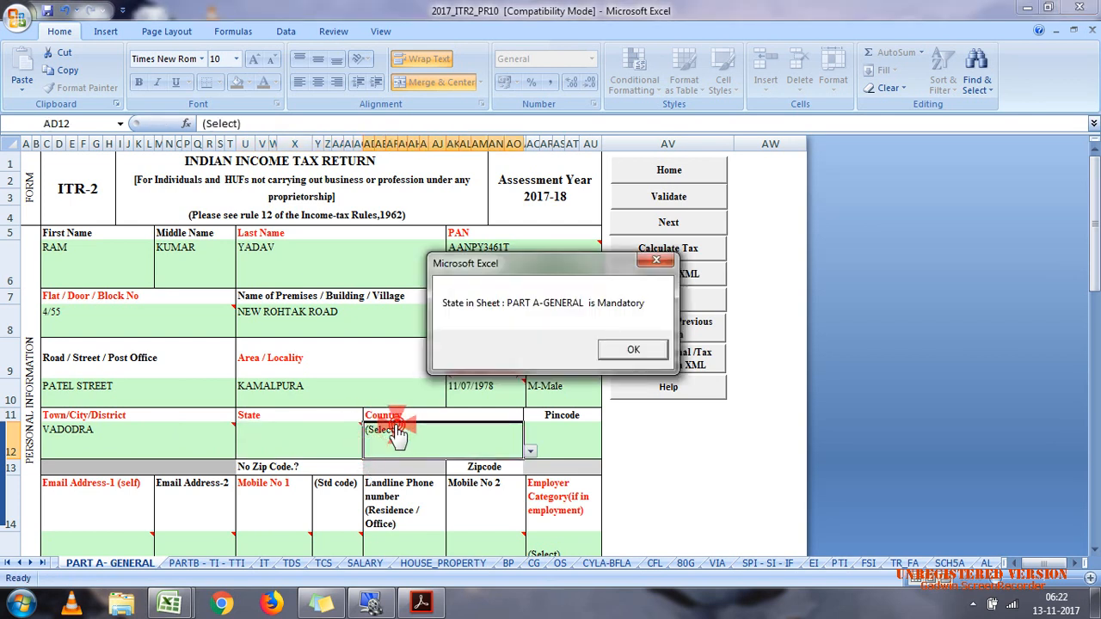
click(654, 261)
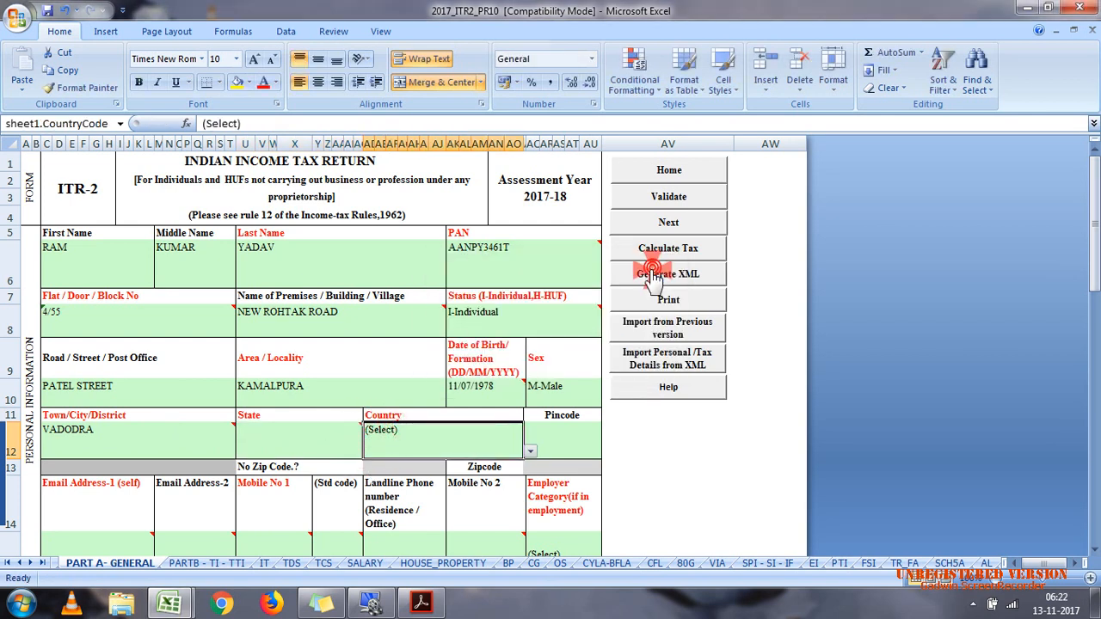
Step: Choose the assessee's state from the available options and enter the address pincode
click(273, 438)
click(368, 454)
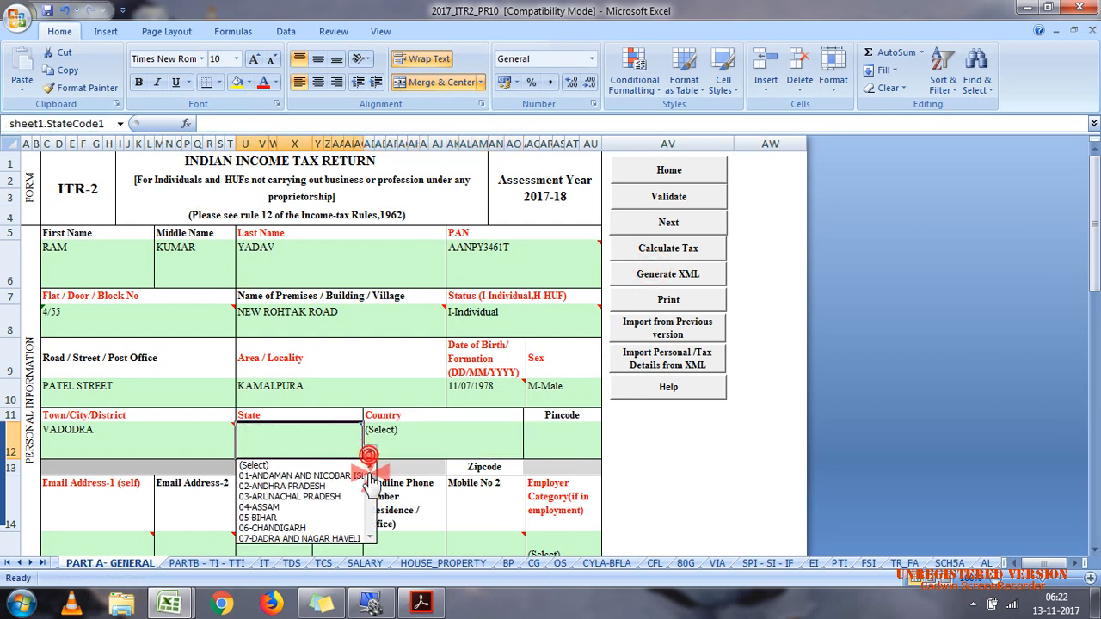
scroll(365, 491, down, 3)
click(308, 493)
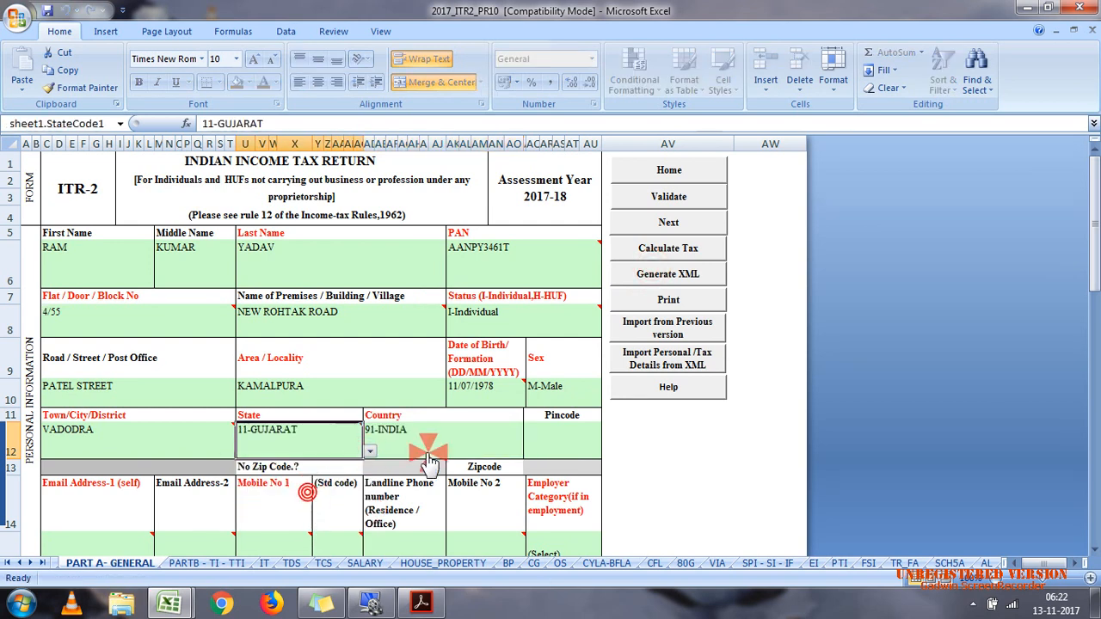
click(549, 444)
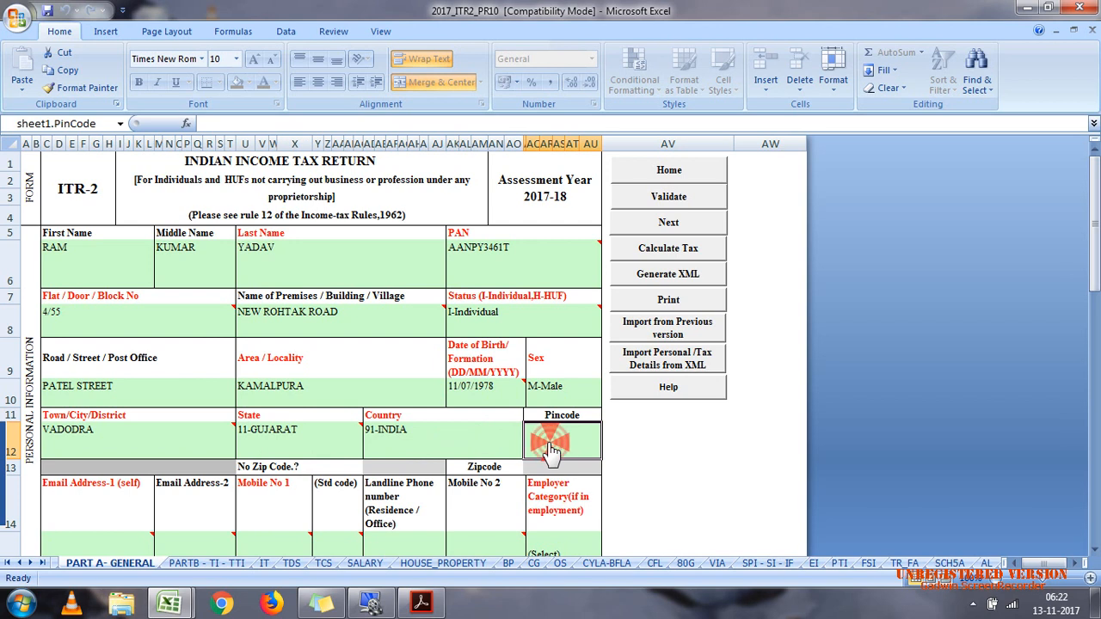
text(391520)
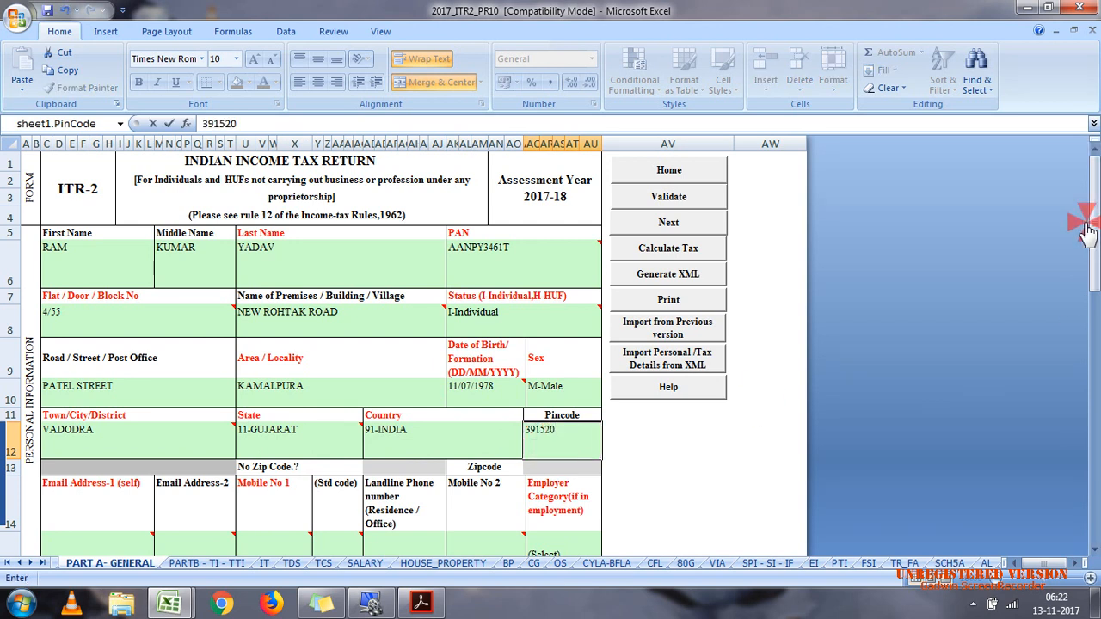
Step: Enter the assessee's own e-mail address as Email Address-1
drag(1089, 229, 1093, 302)
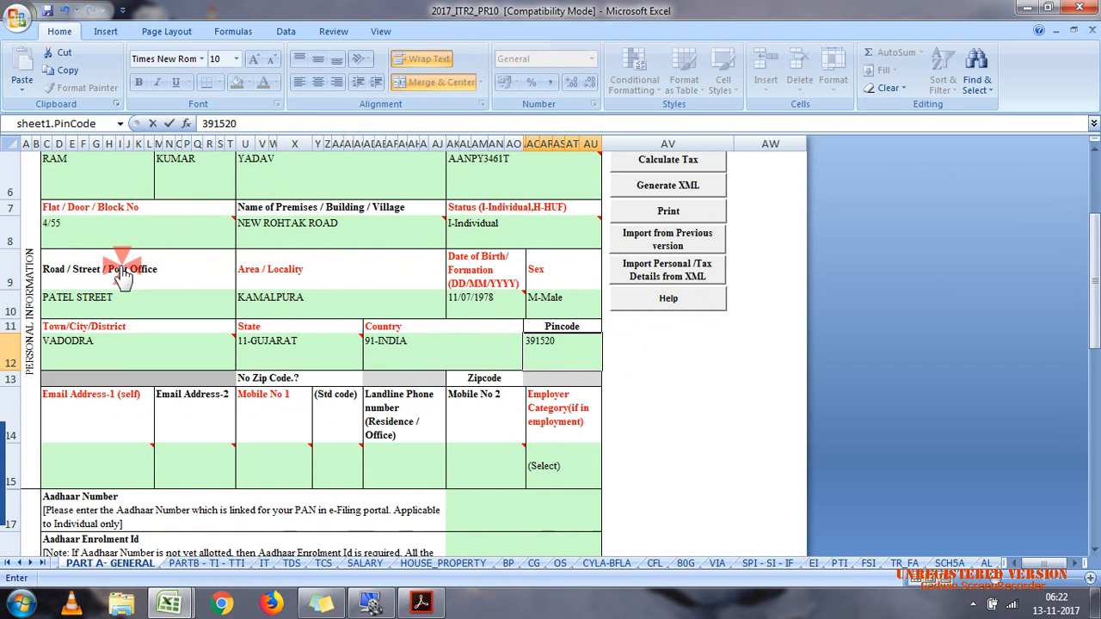
click(146, 357)
click(121, 456)
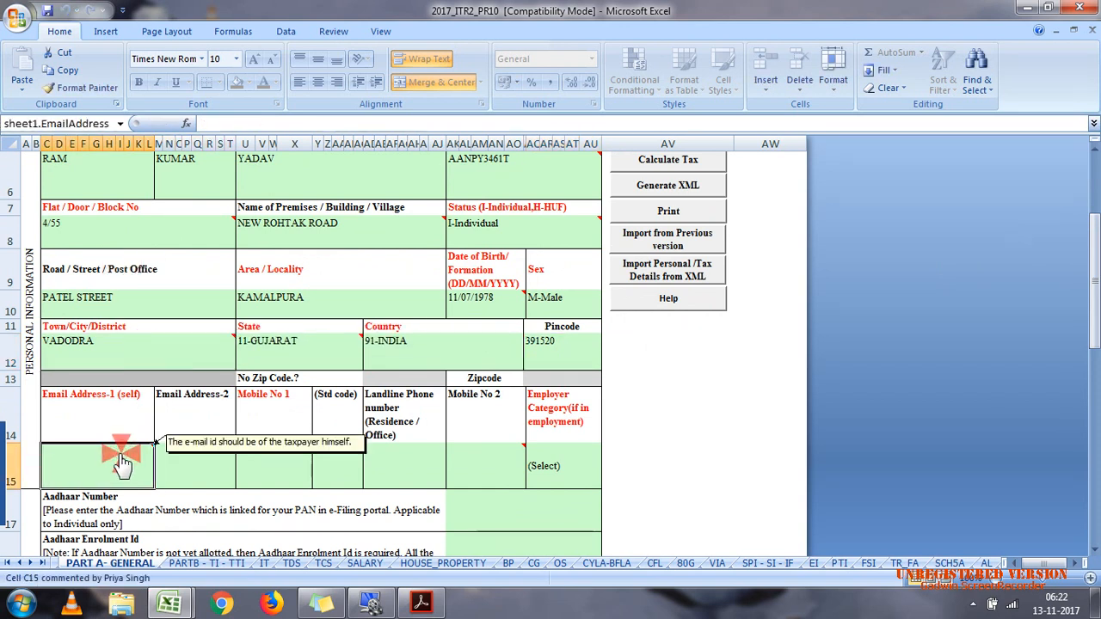
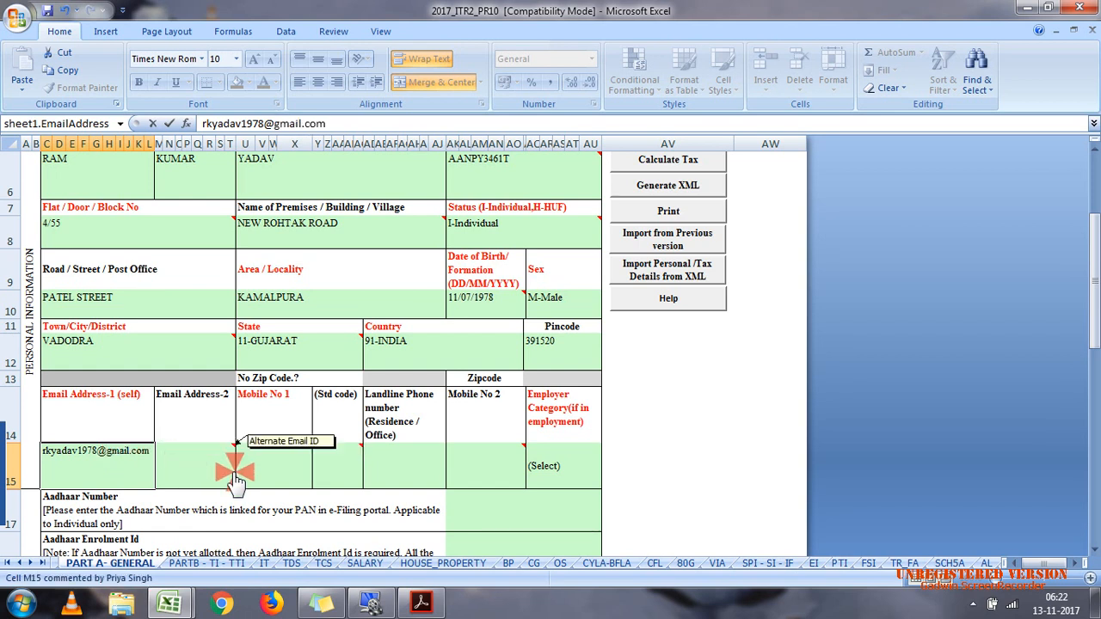
Step: Enter the assessee's mobile number as Mobile No 1
click(267, 469)
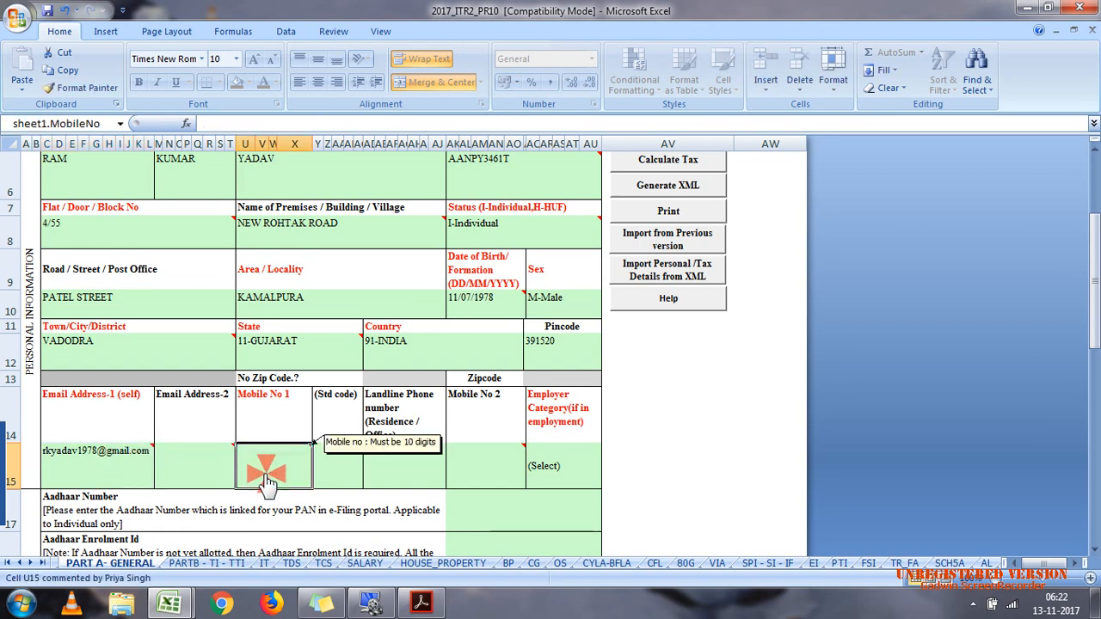
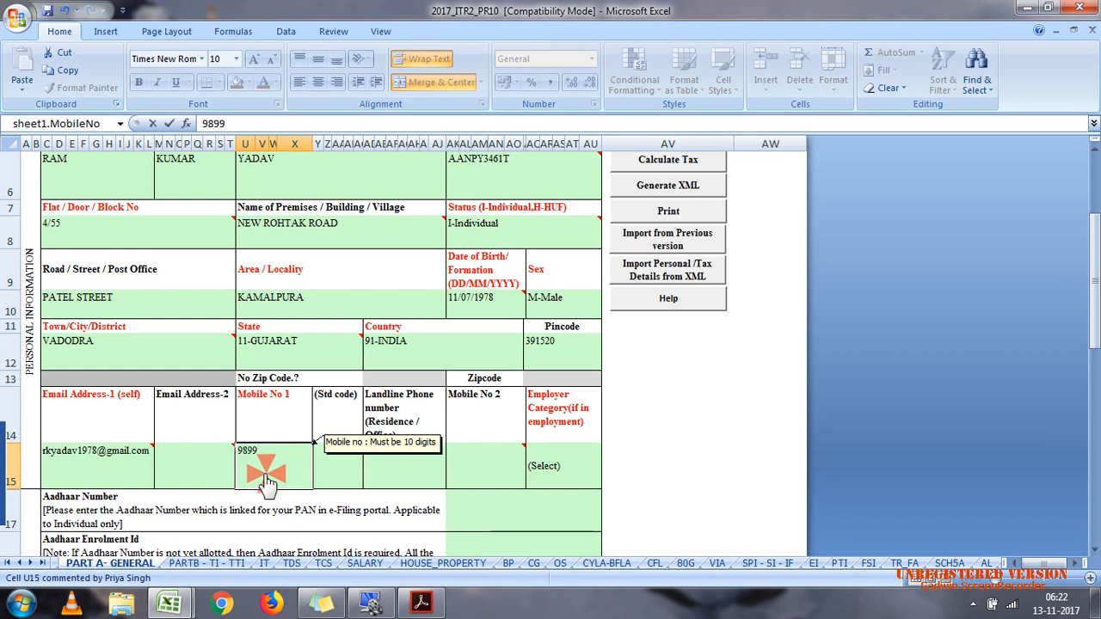
Step: Set the employer category to OTH
click(555, 468)
click(608, 482)
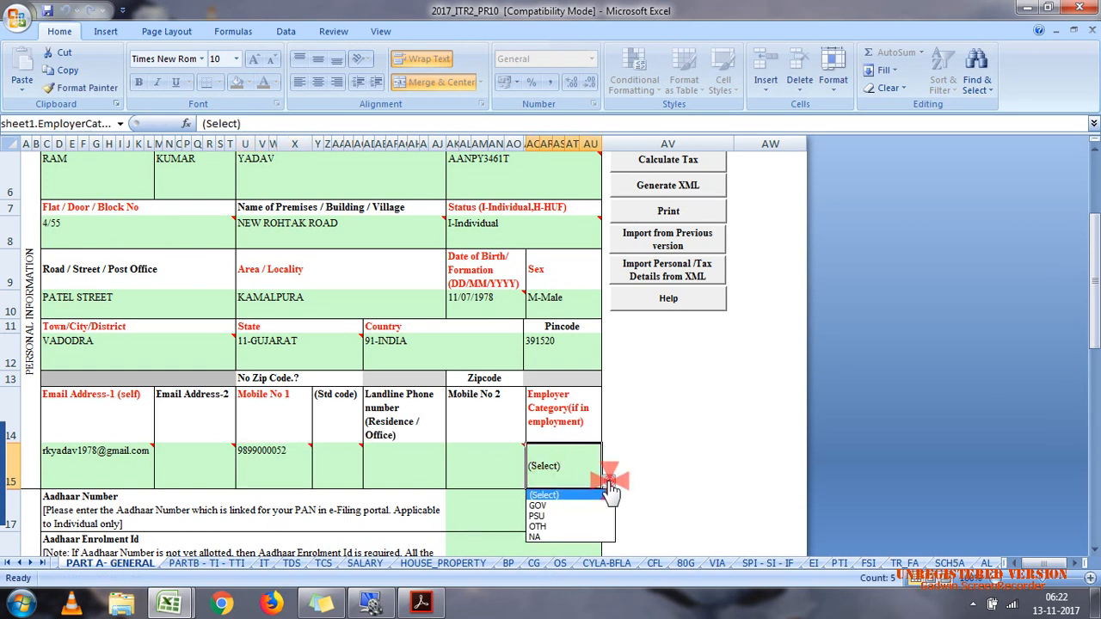
click(550, 527)
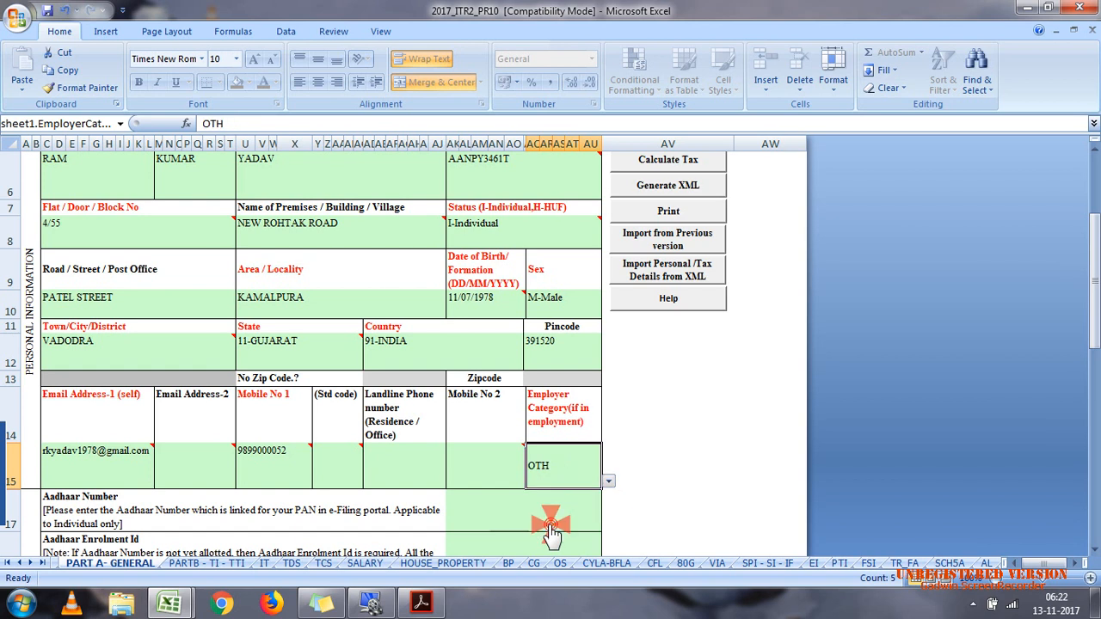
Step: Set the section under which the return is filed to 11 - On Or BeforeDueDt 139(1), keeping the return type as Original
drag(1093, 307, 1094, 352)
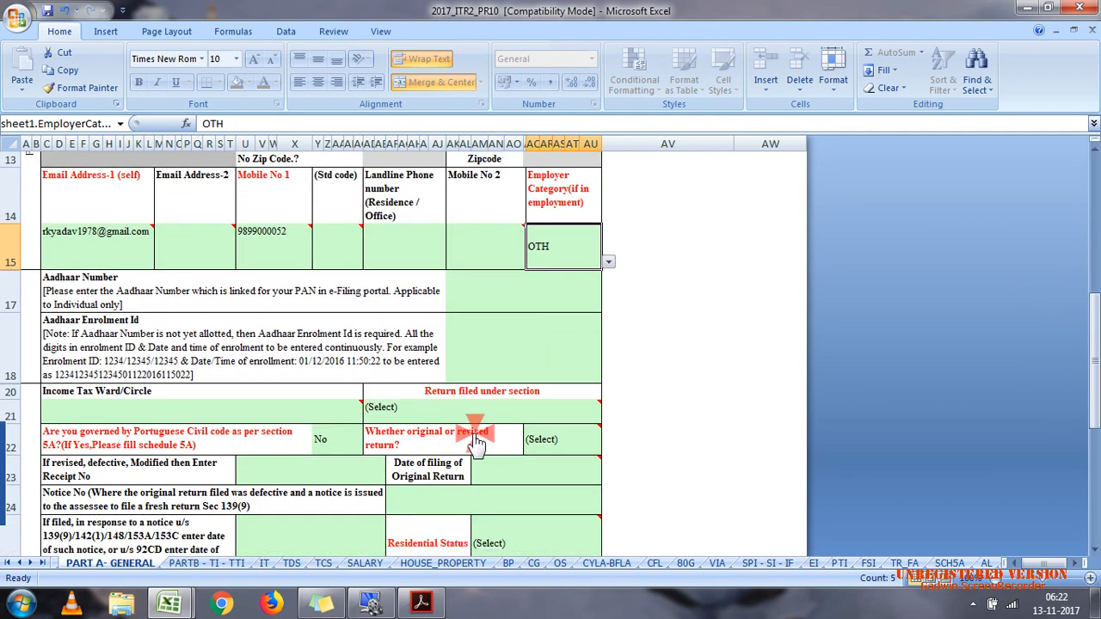
click(538, 410)
click(608, 419)
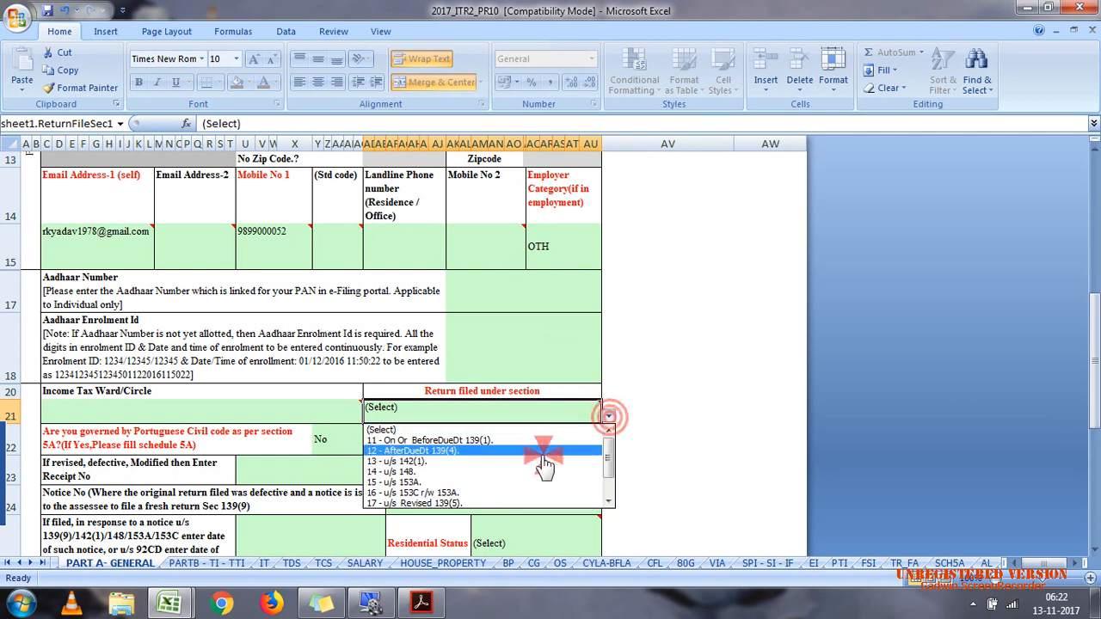
click(564, 440)
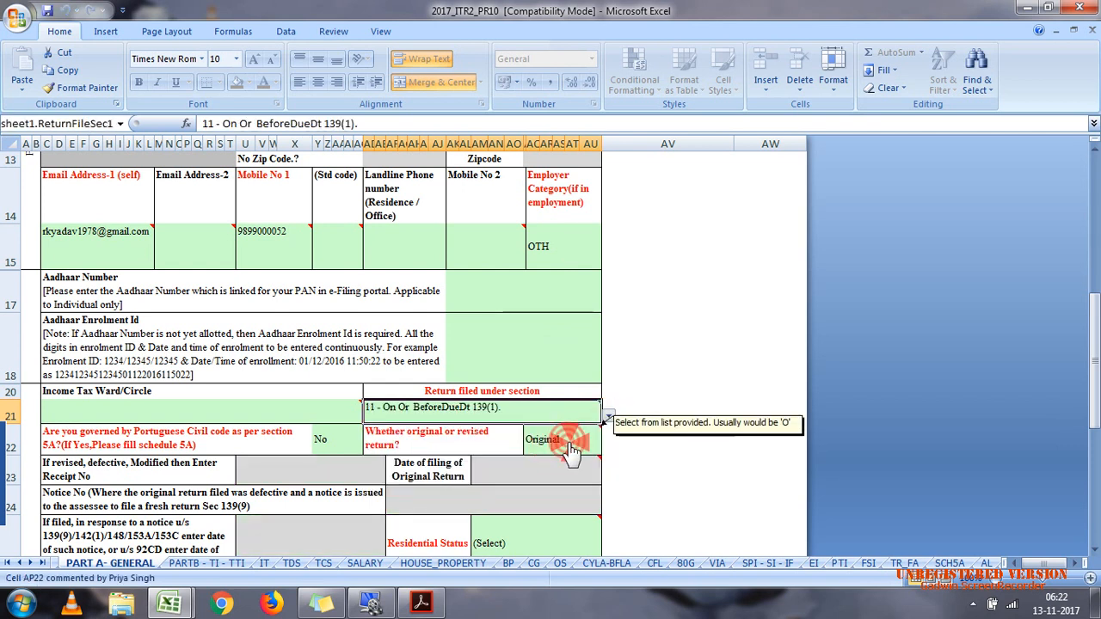
click(566, 443)
Step: Set the residential status in the filing status section to RES-Resident
click(572, 540)
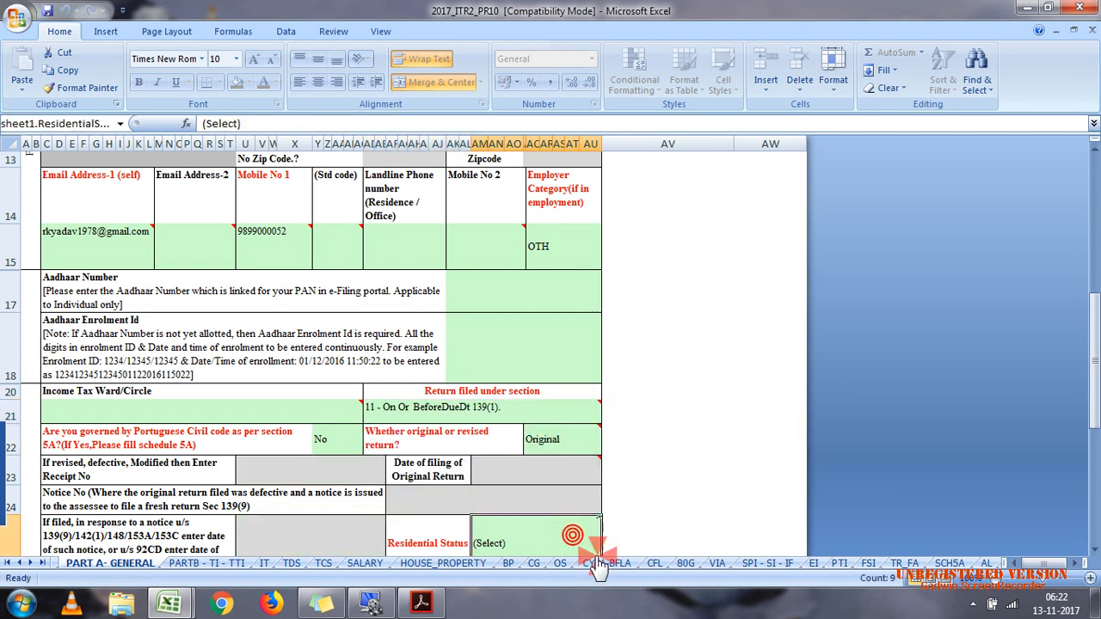
drag(1094, 318, 1095, 395)
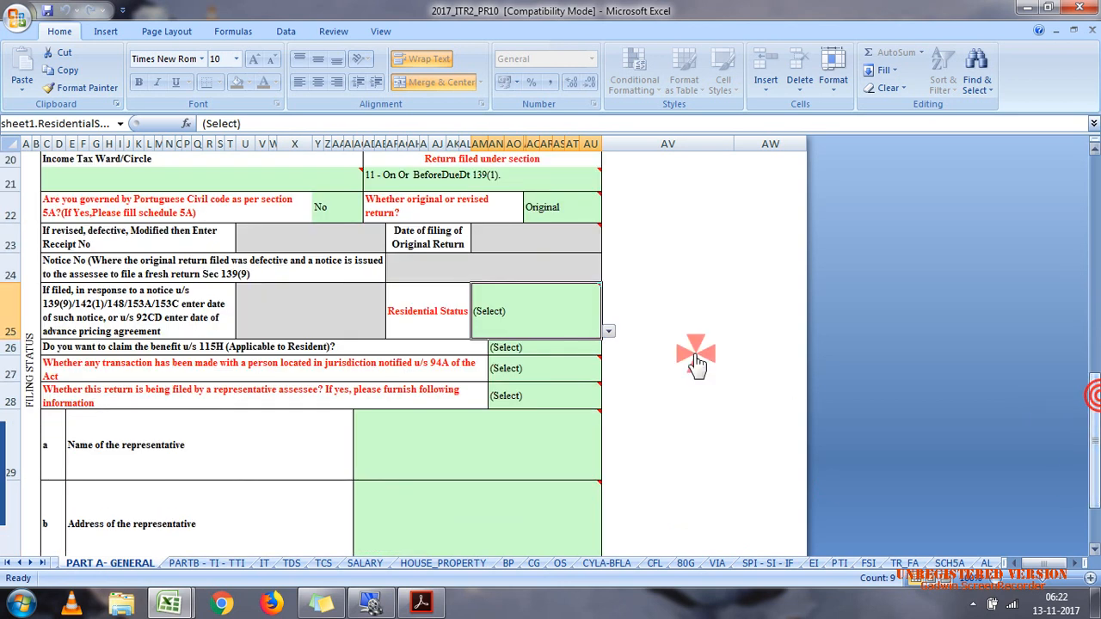
click(609, 332)
click(575, 353)
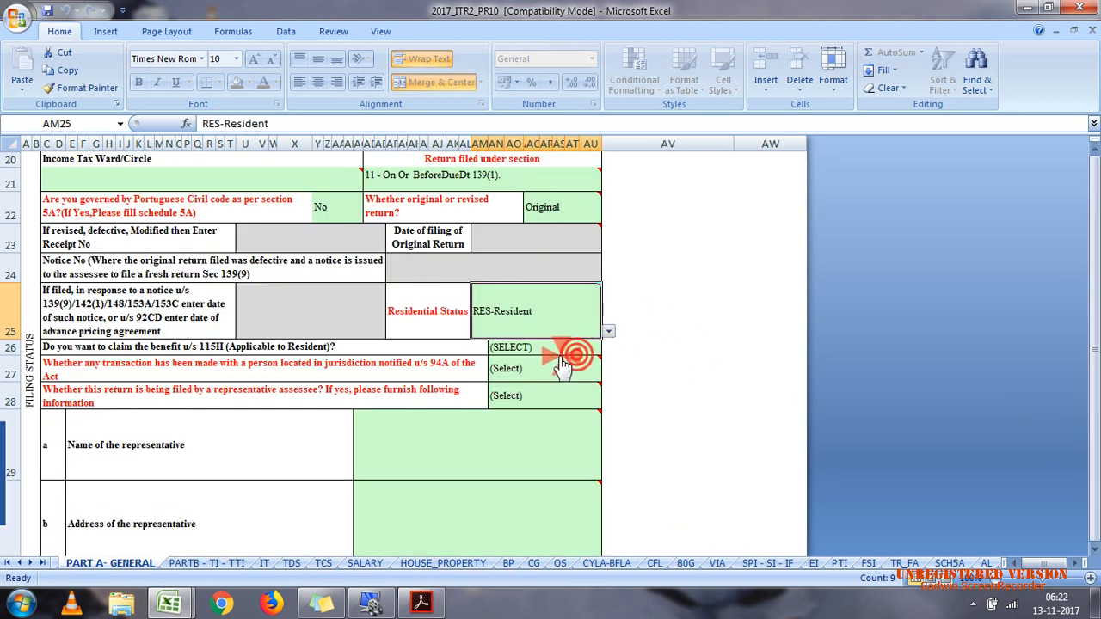
Step: Answer NO to claiming the benefit u/s 115H and No to transactions with persons in a jurisdiction notified u/s 94A
click(588, 349)
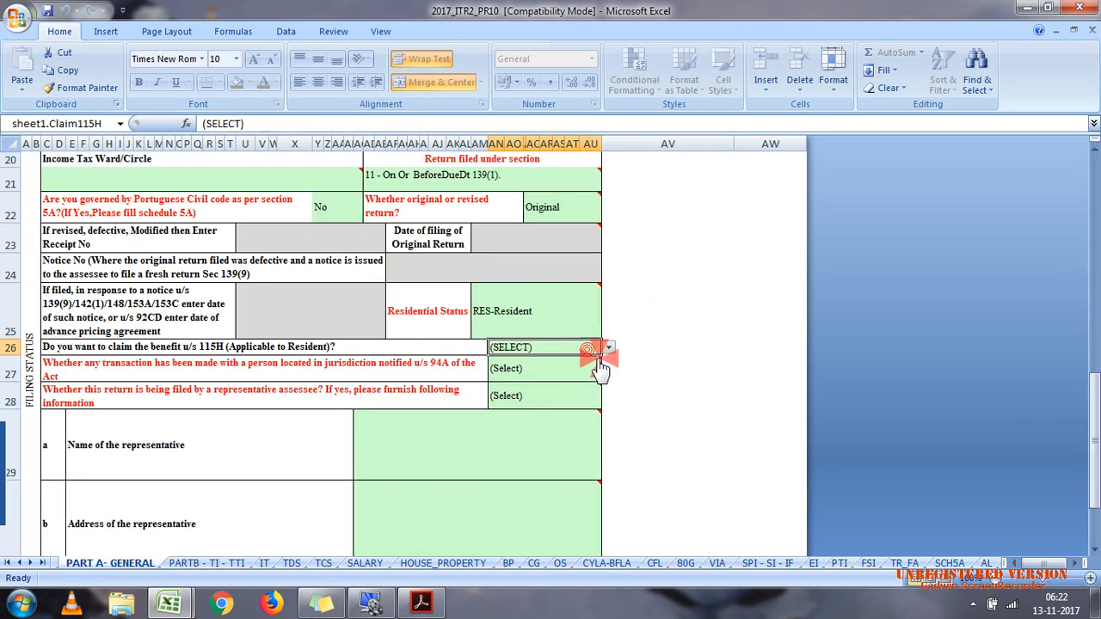
click(608, 347)
click(564, 383)
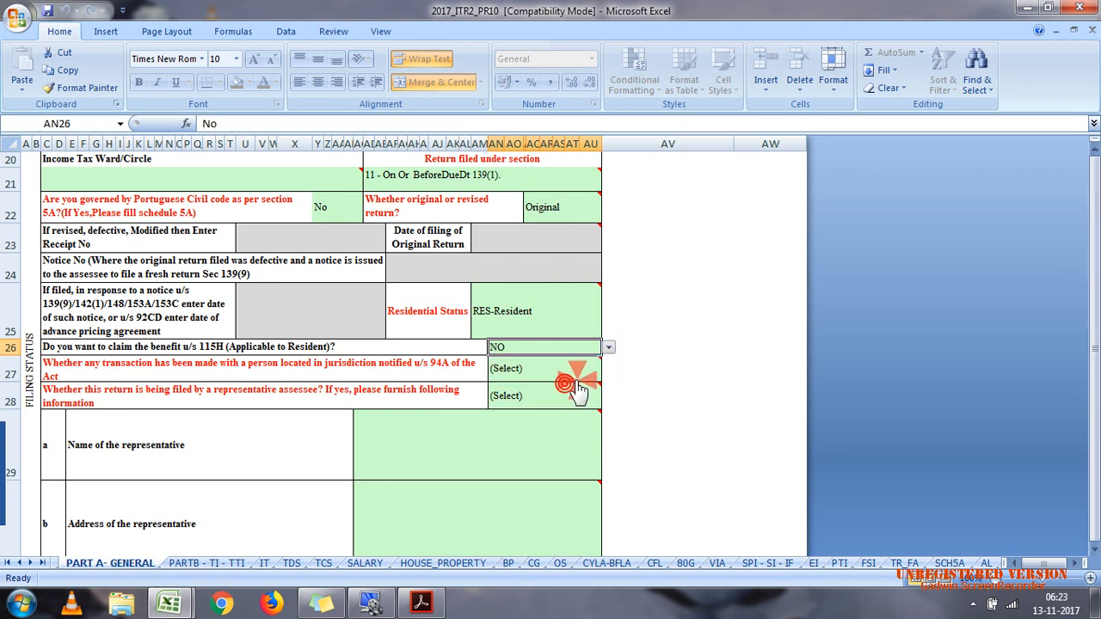
click(578, 376)
click(608, 372)
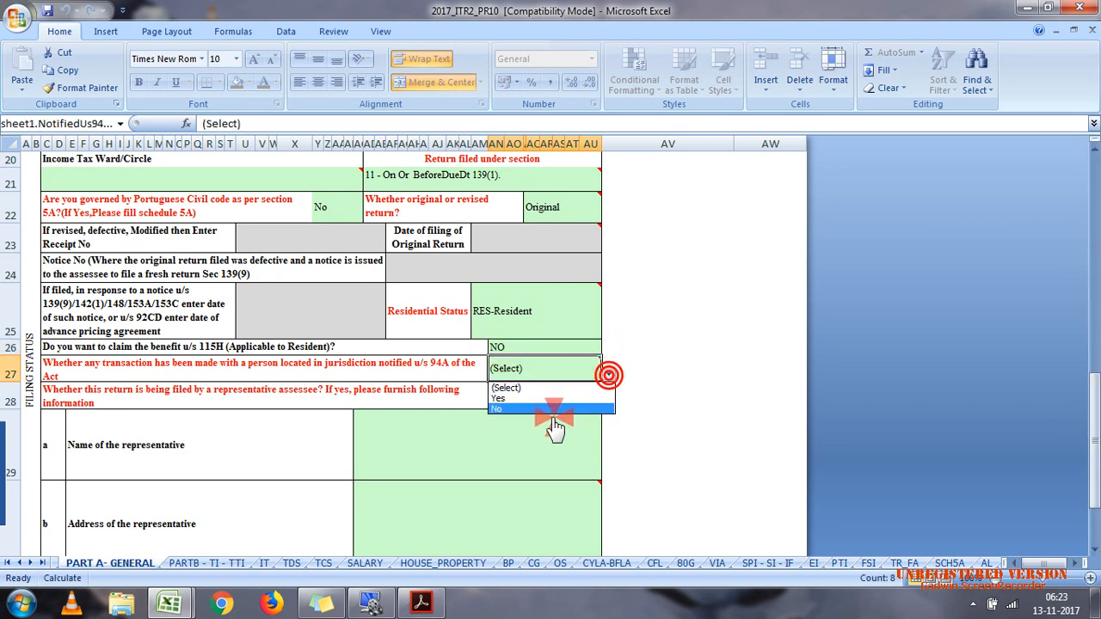
click(559, 408)
Step: Answer No to whether the return is being filed by a representative assessee
click(590, 404)
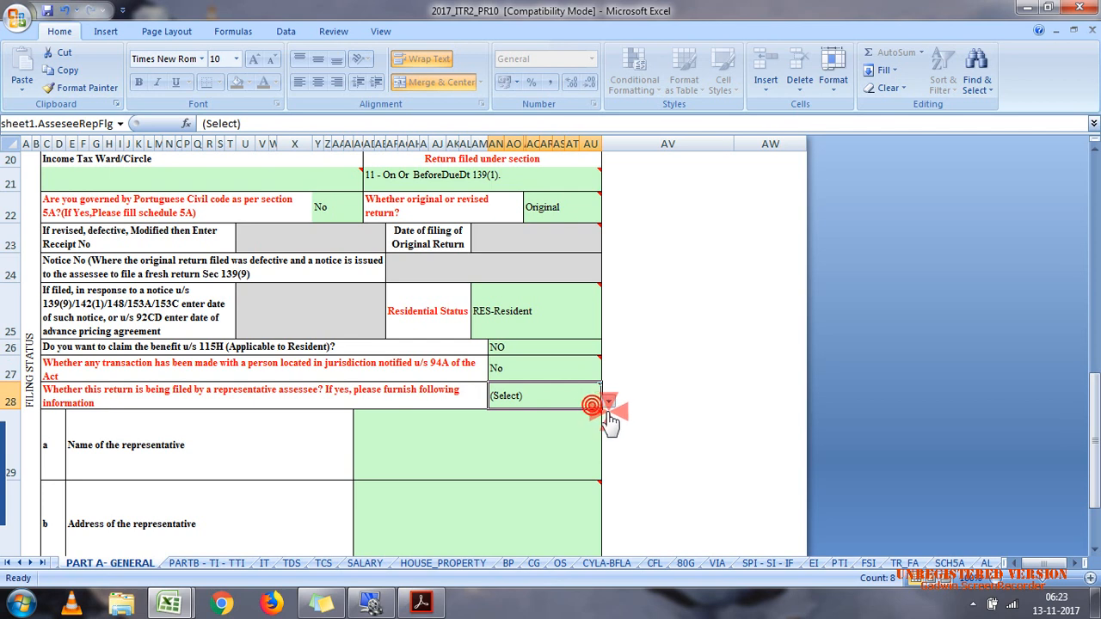
click(608, 399)
click(559, 437)
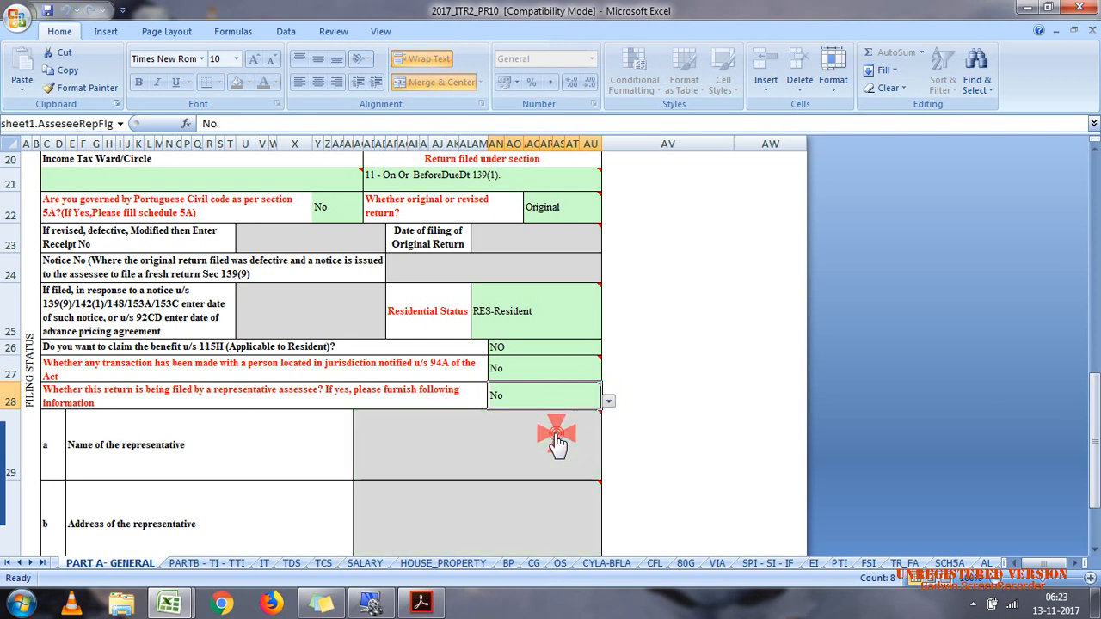
Step: Validate the PART A- GENERAL sheet and close the validation message
click(1095, 271)
click(1094, 194)
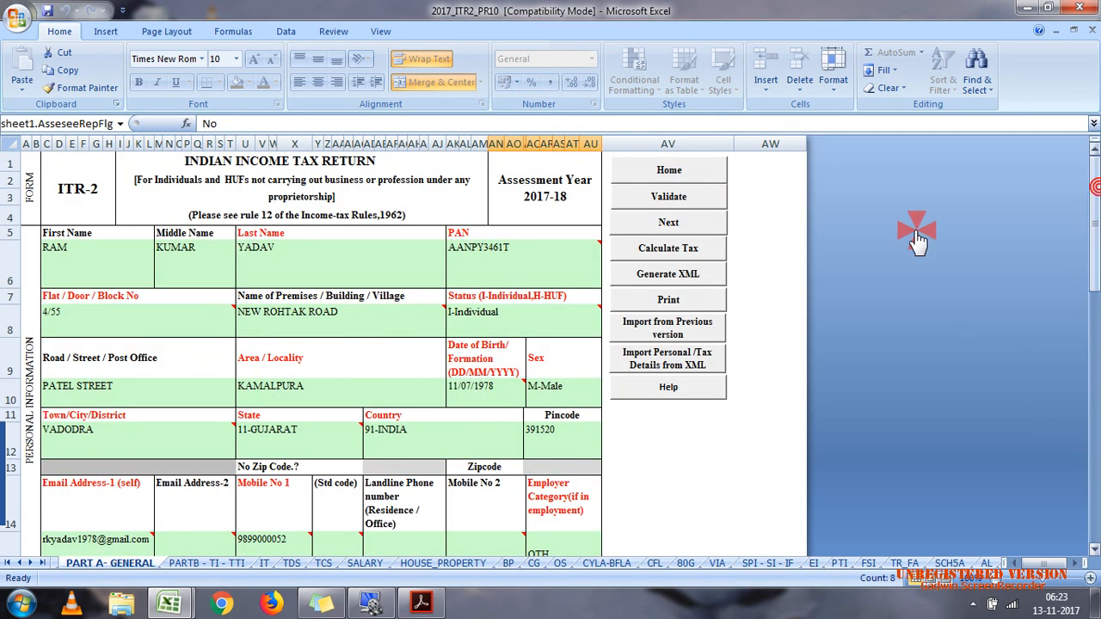
click(679, 197)
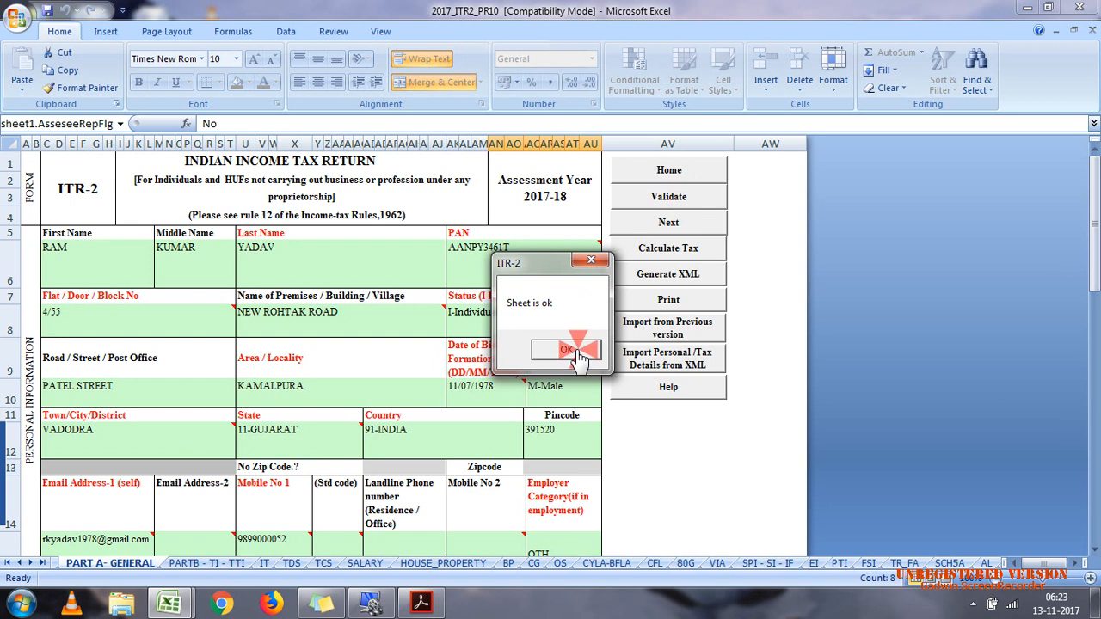
click(567, 349)
Step: On the PARTB - TI - TTI sheet, enter SBIN0001422 as the IFS code of the refund bank account
click(222, 565)
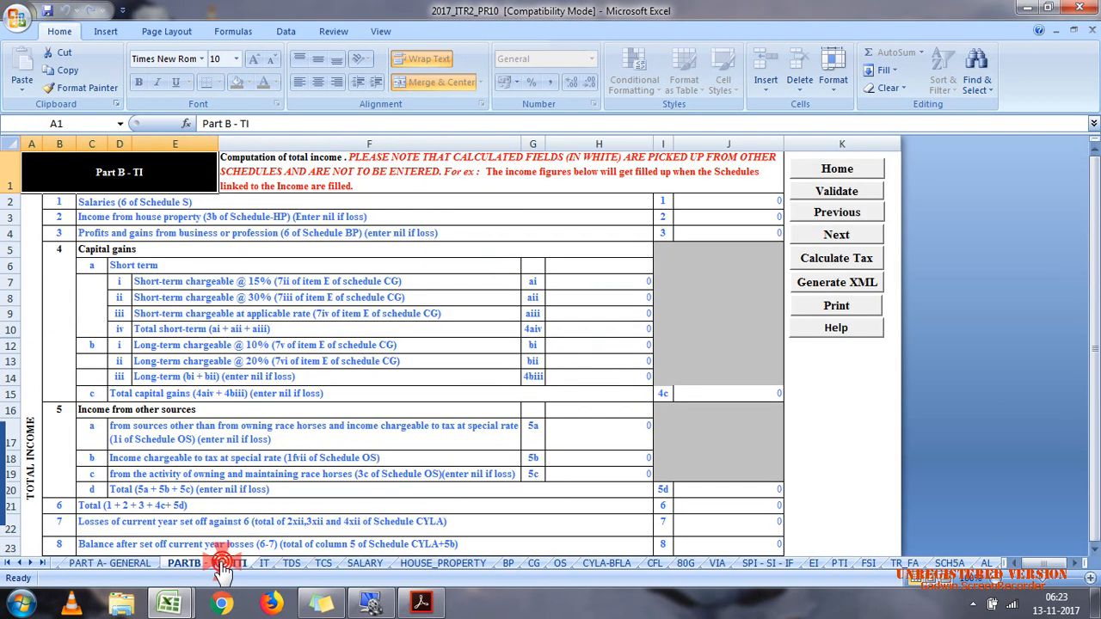
click(1096, 603)
click(1096, 602)
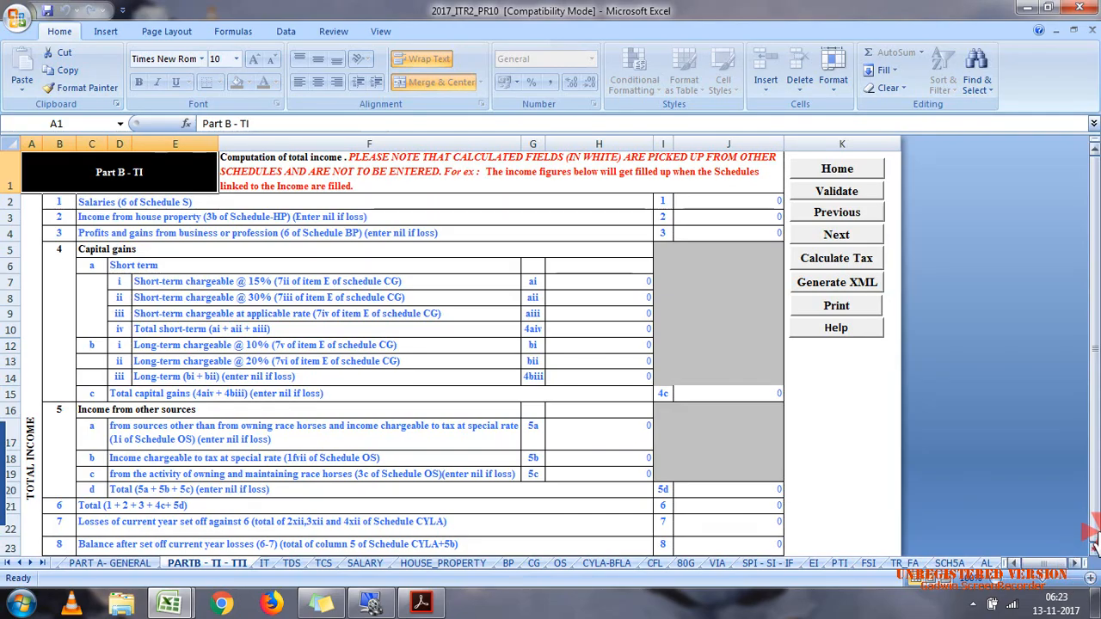
click(1095, 557)
drag(1094, 556, 1095, 557)
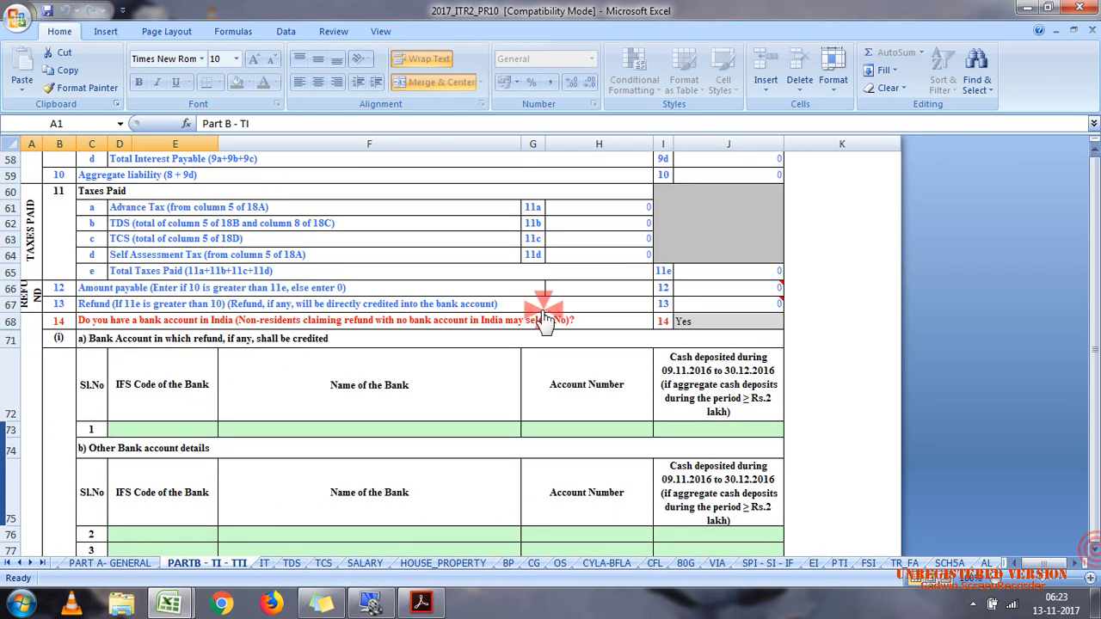
click(157, 430)
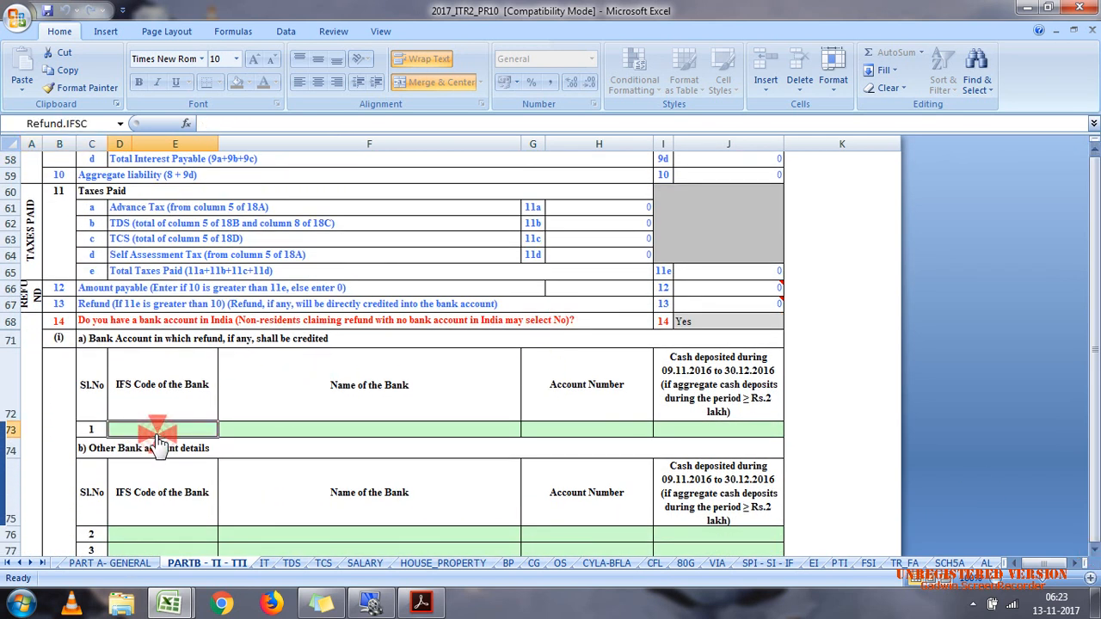
text(sb)
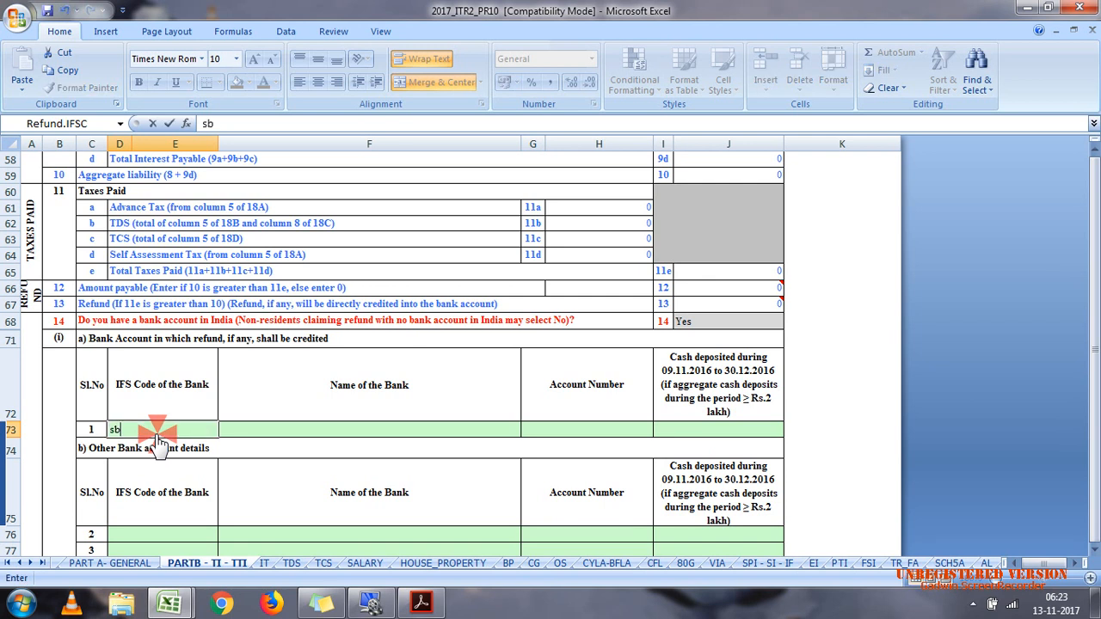
text(in0001422)
click(307, 430)
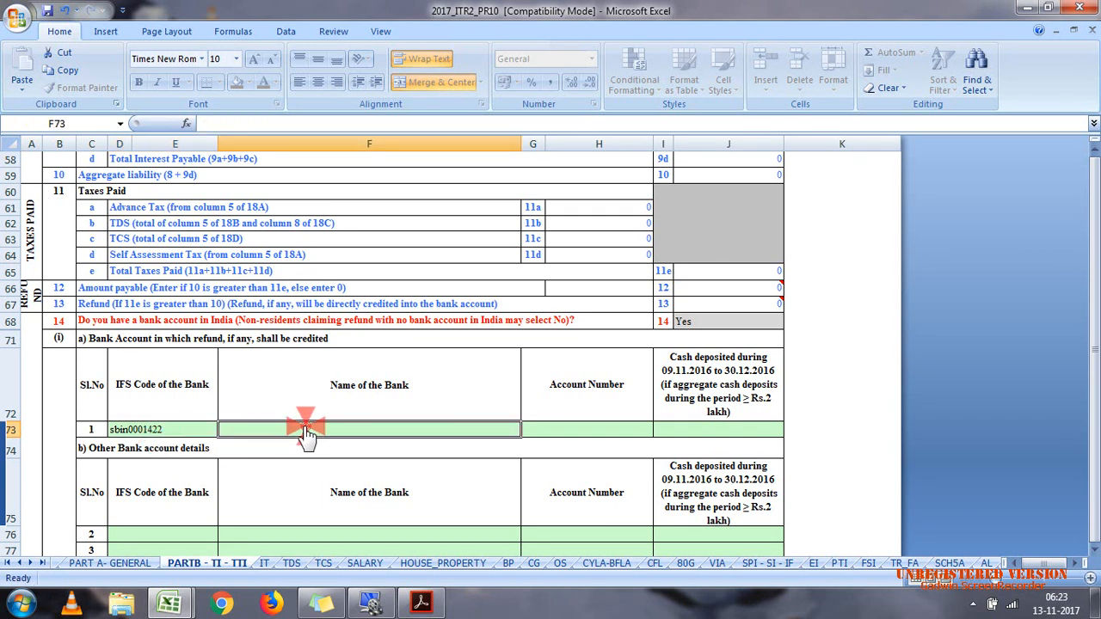
Step: Enter the refund bank's account number and a cash deposit of 25000 for the 09.11.2016 to 30.12.2016 period
click(602, 434)
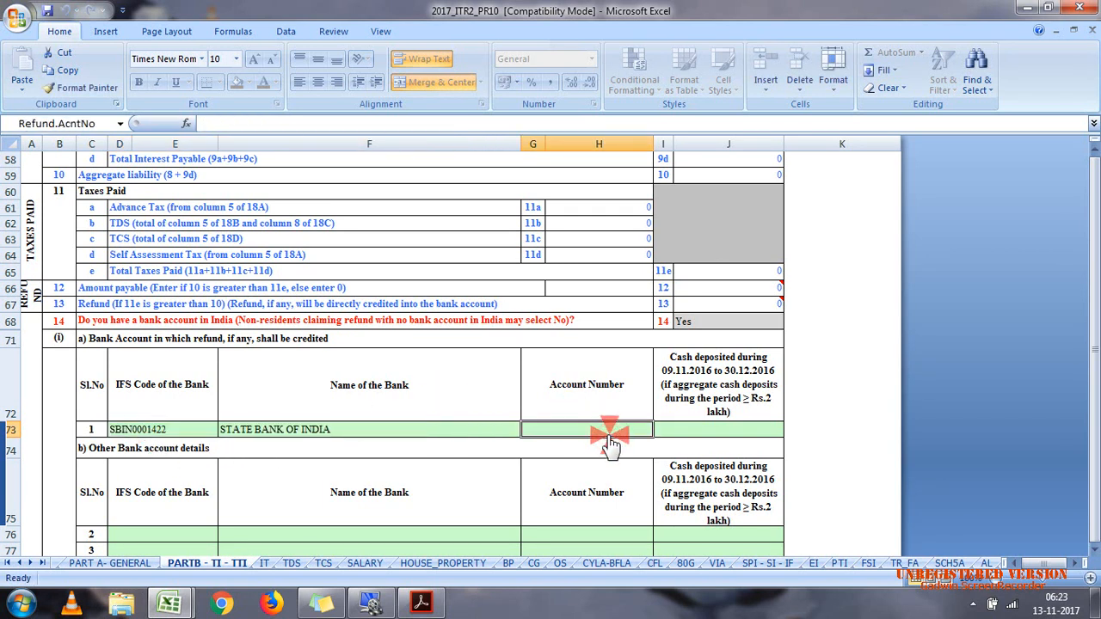
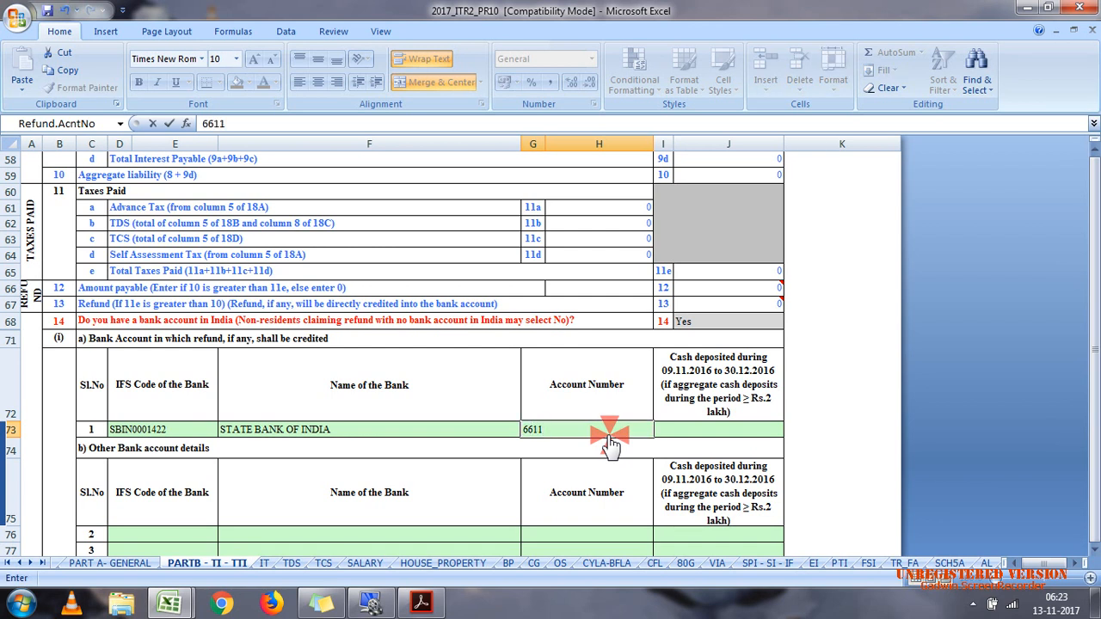
click(679, 437)
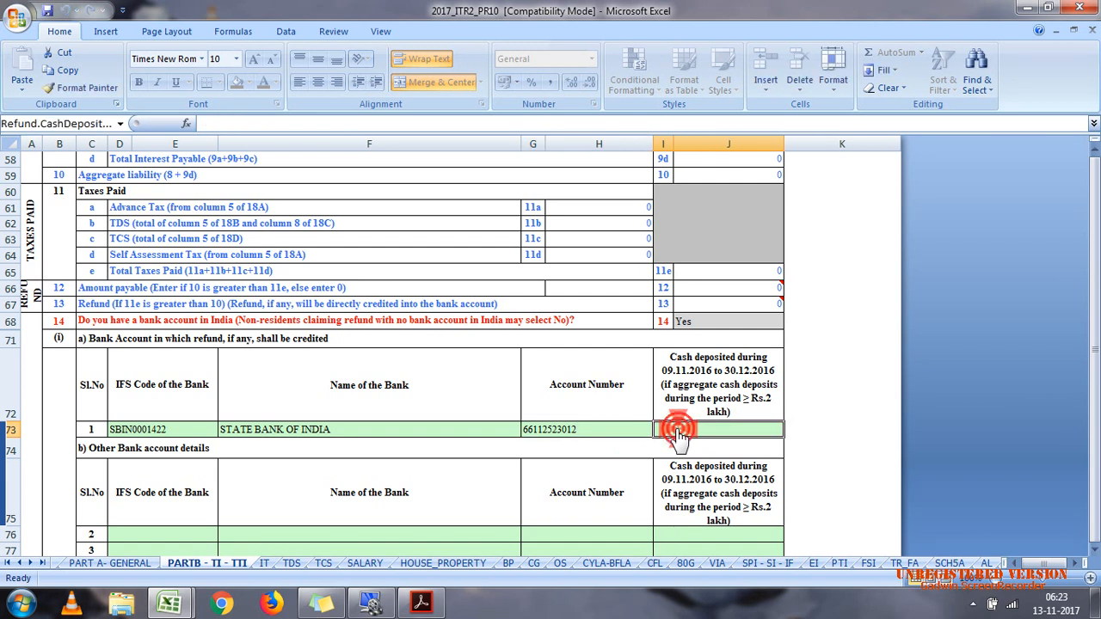
text(25000)
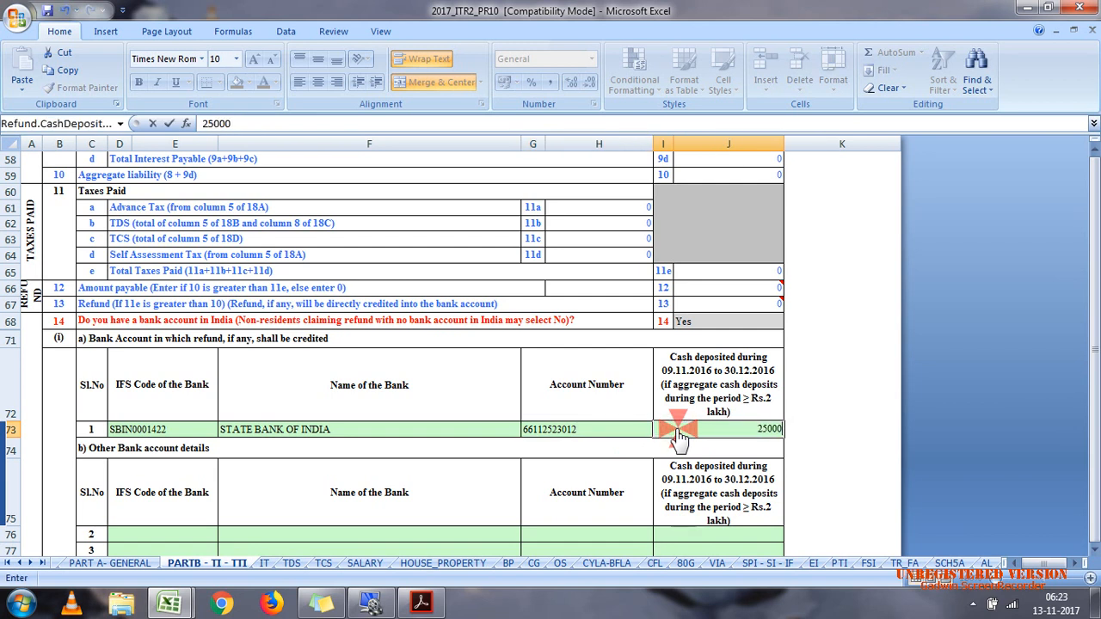
click(592, 469)
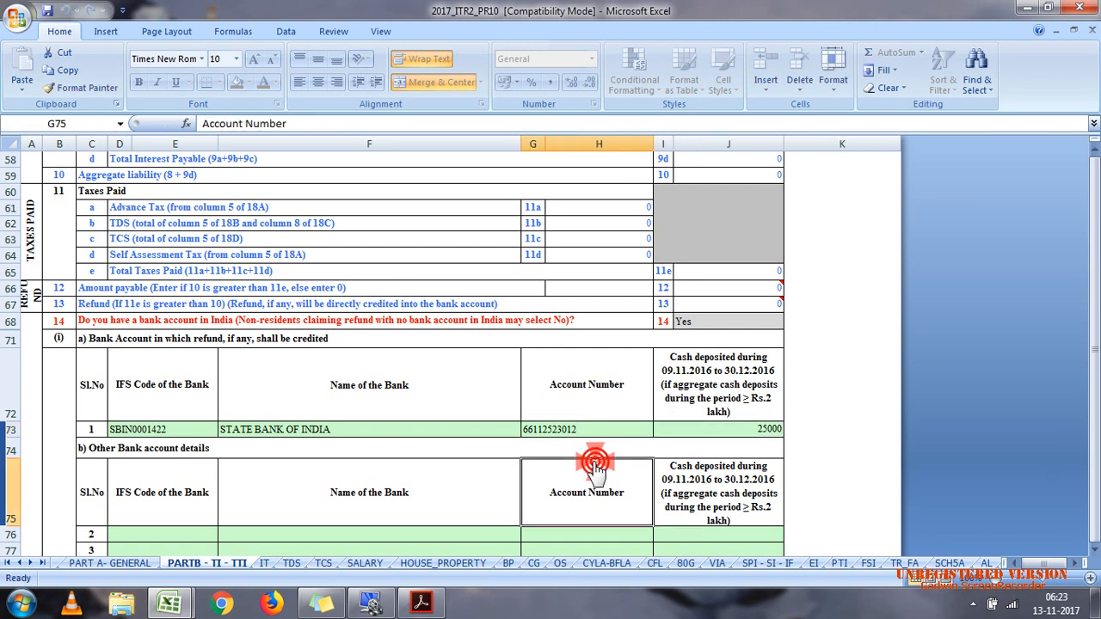
Step: Try to enter PUNB0023110 as the IFS code in row 2 of the other bank account details
click(1095, 551)
click(1095, 551)
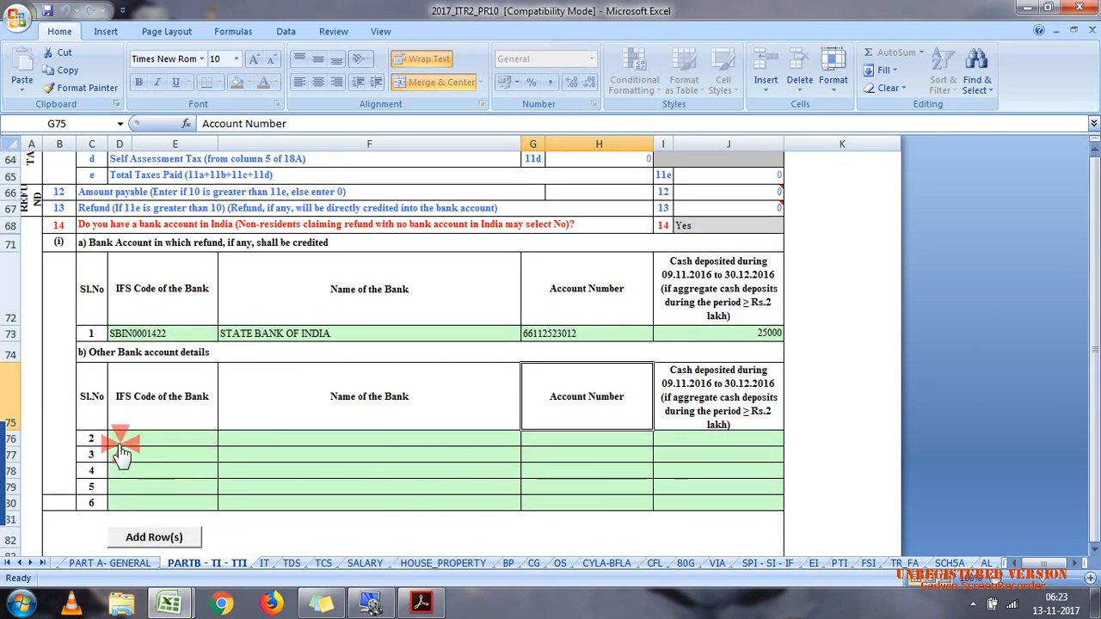
click(121, 446)
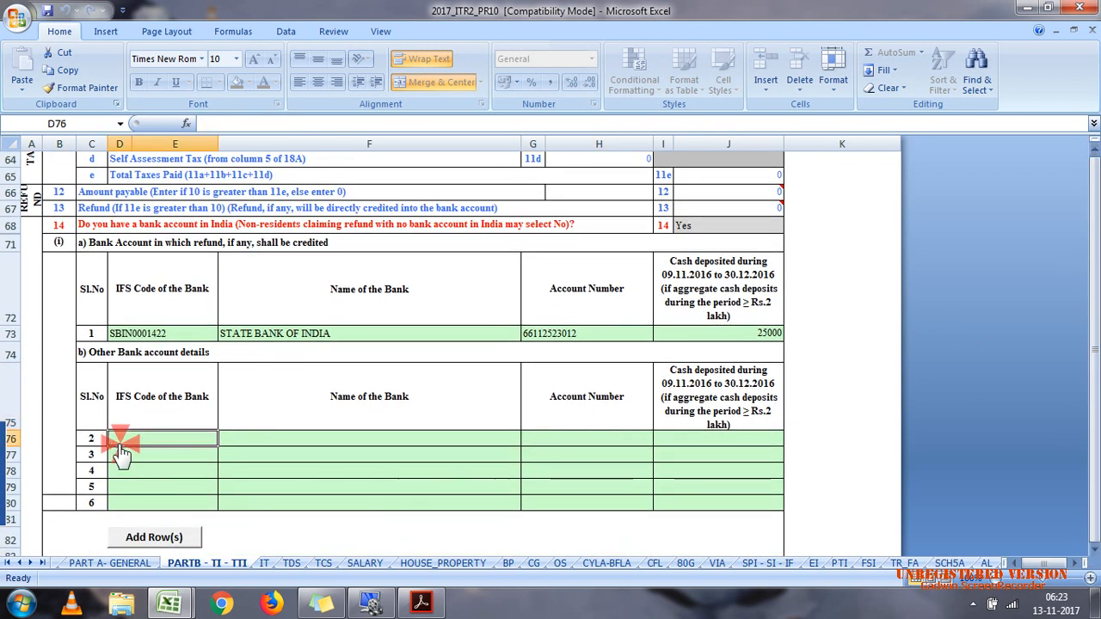
text(PUNB00)
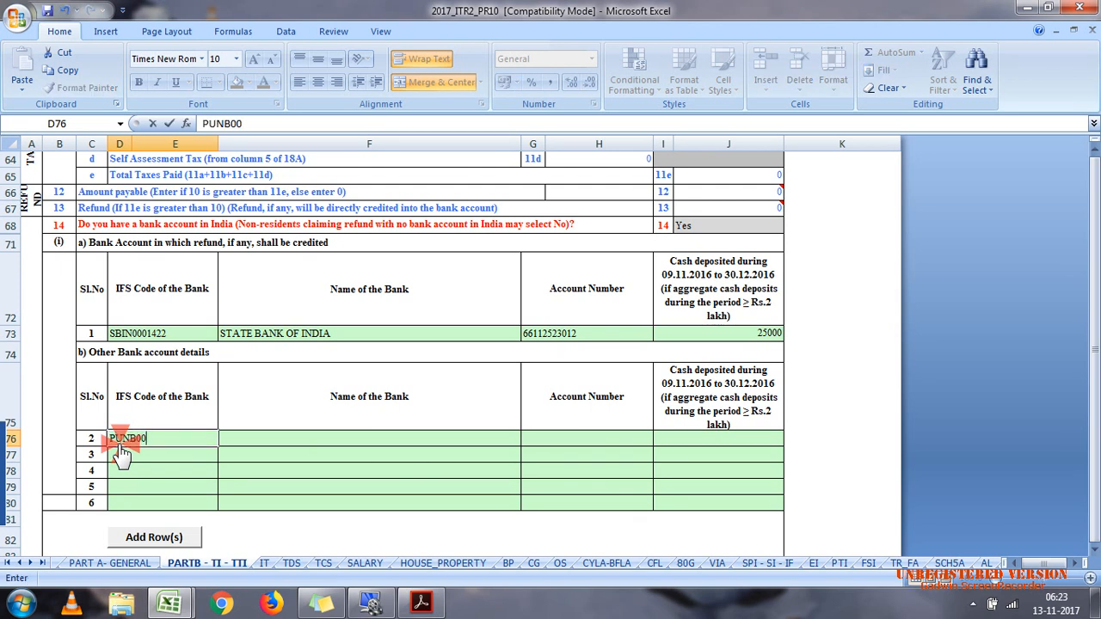
text(23110)
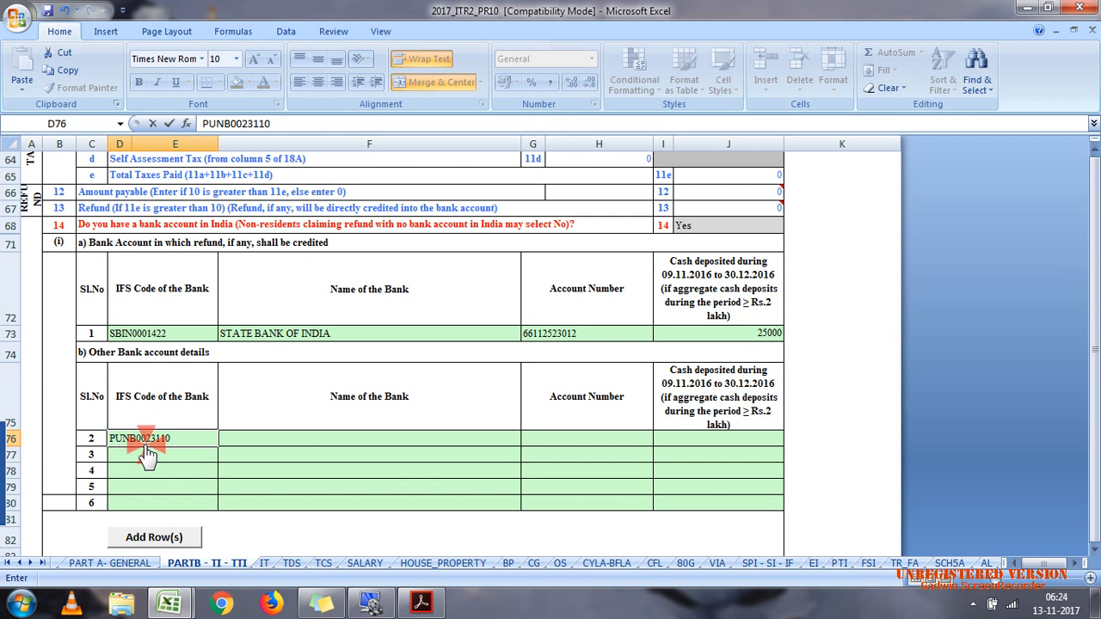
click(279, 443)
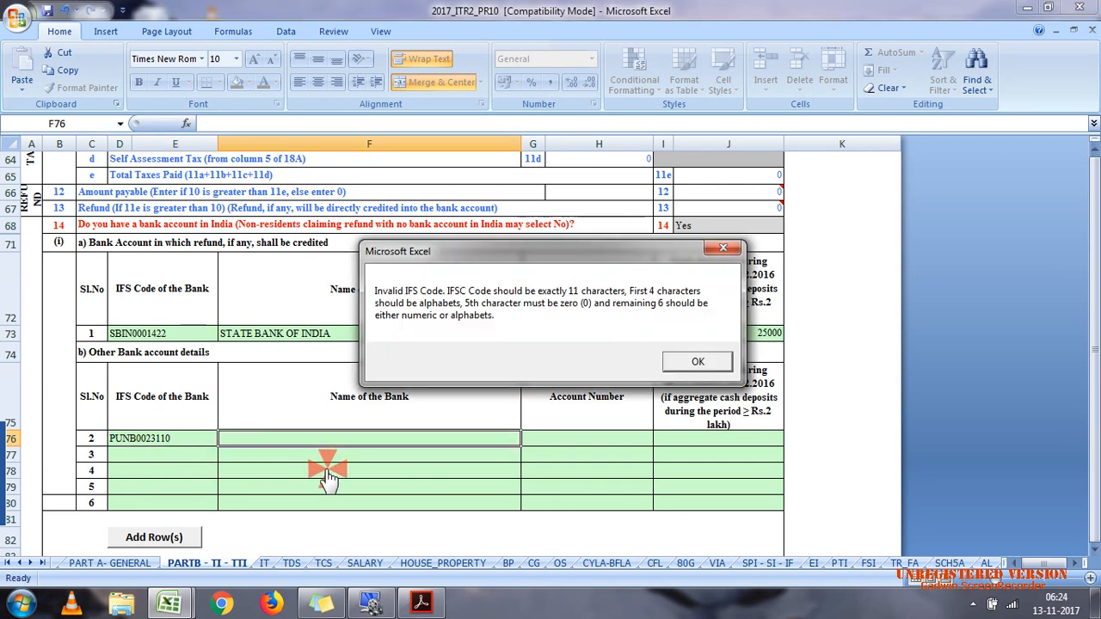
click(697, 360)
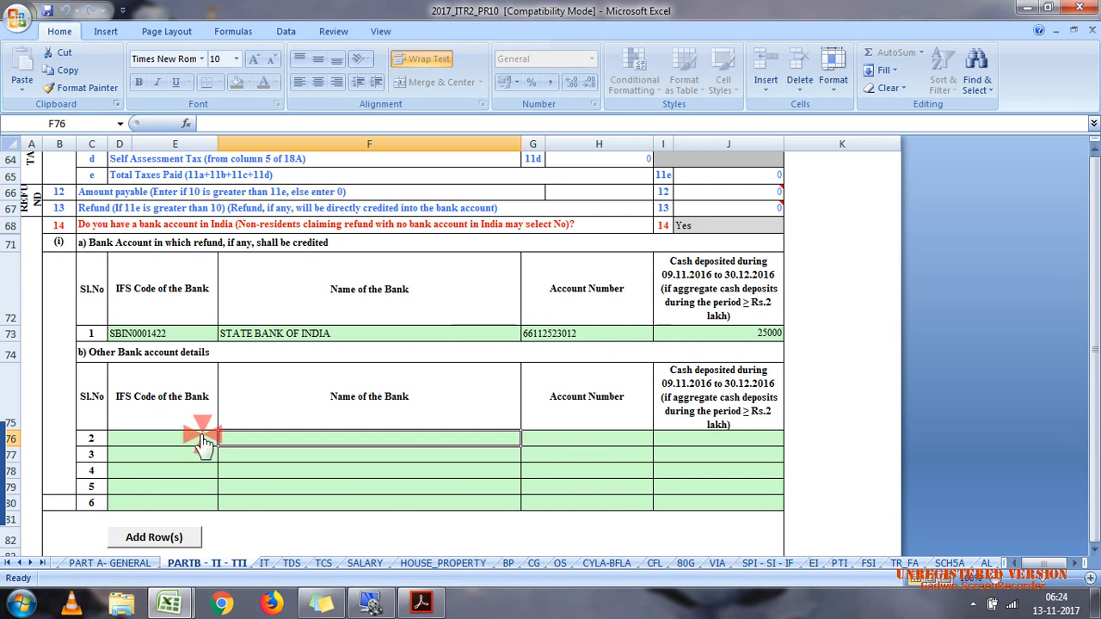
Step: Enter SCBL0036072 as the IFS code in row 2 of the other bank account details
click(136, 441)
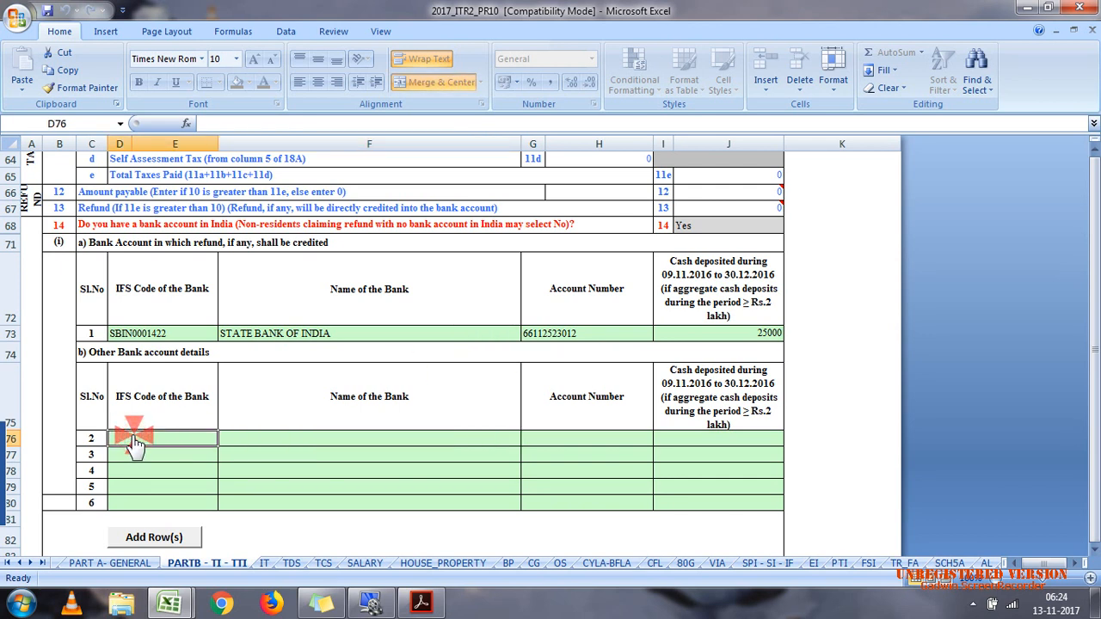
text(SCBL)
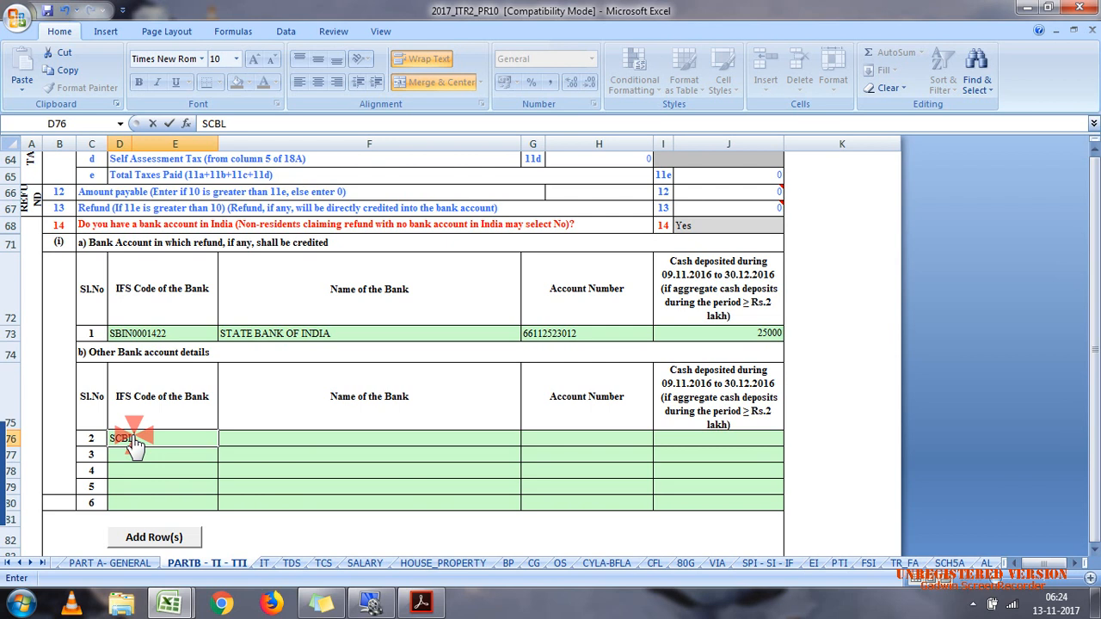
text(0036072)
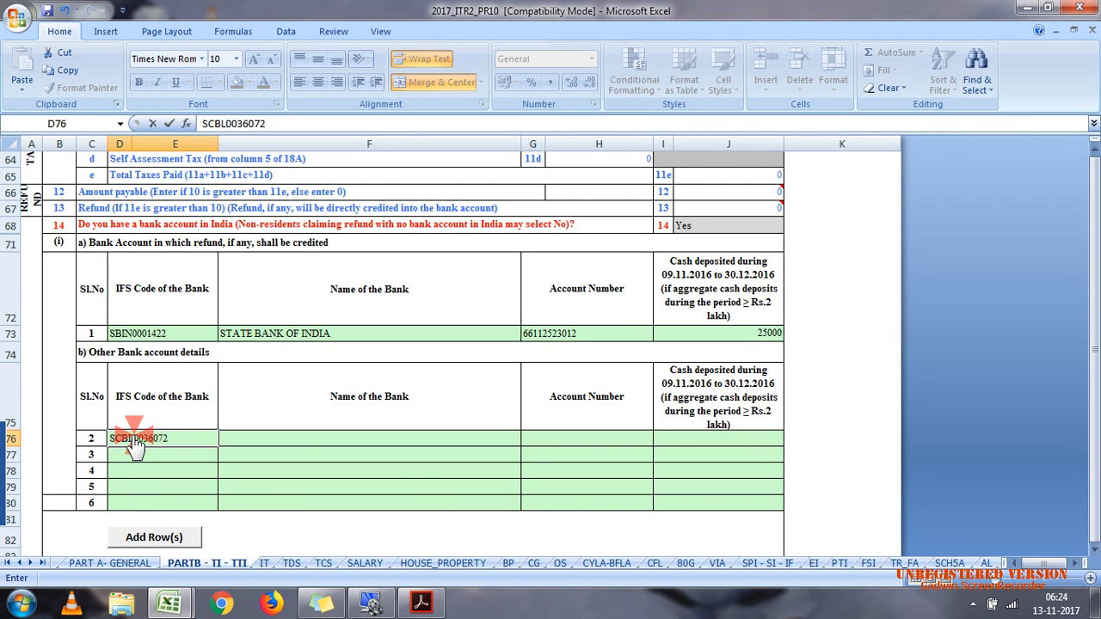
click(306, 440)
Step: Complete row 2 of the other bank accounts with the account number and a cash deposit of 480000
click(599, 439)
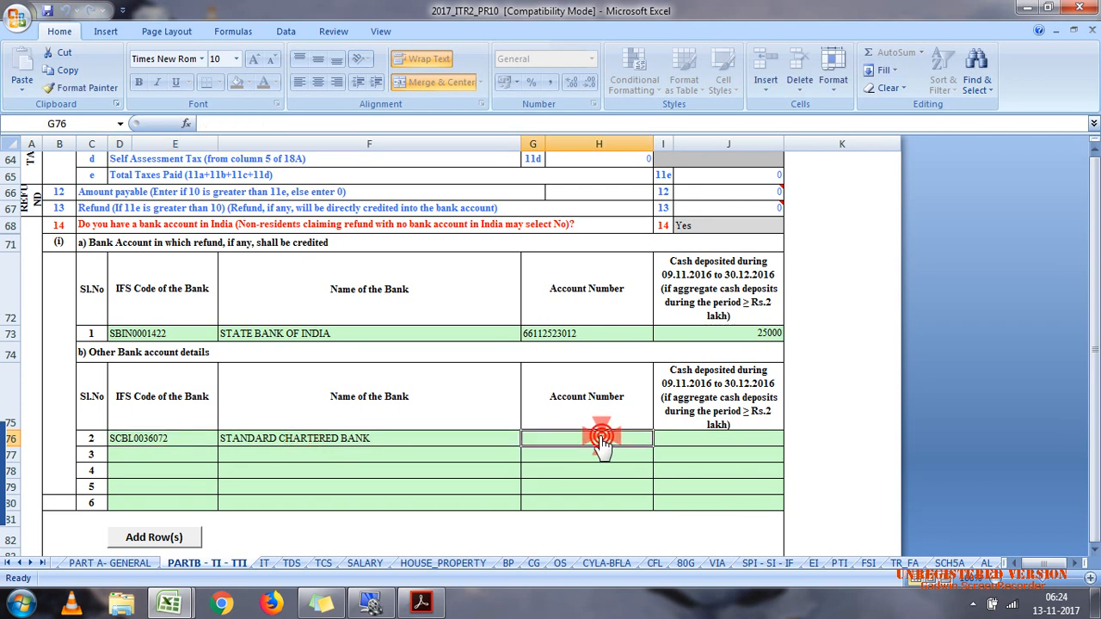
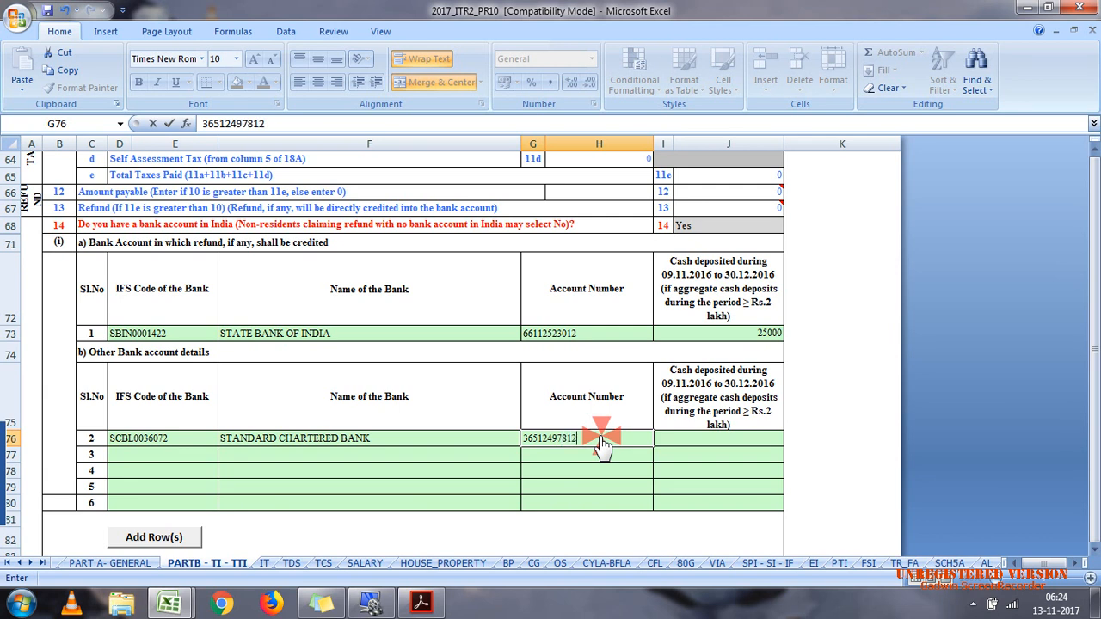
click(713, 425)
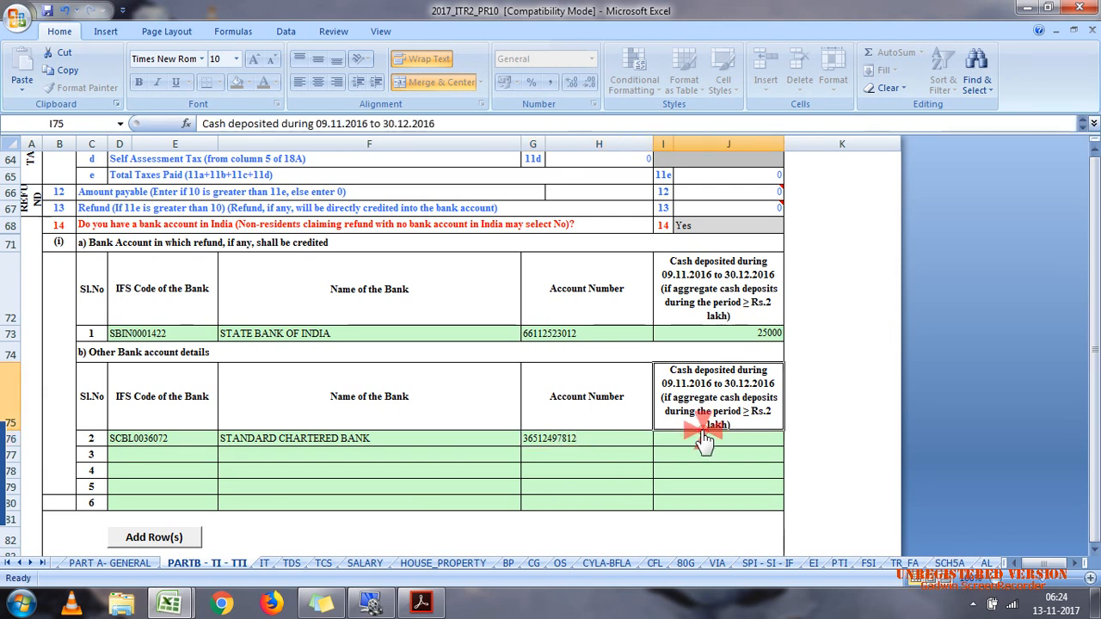
click(738, 456)
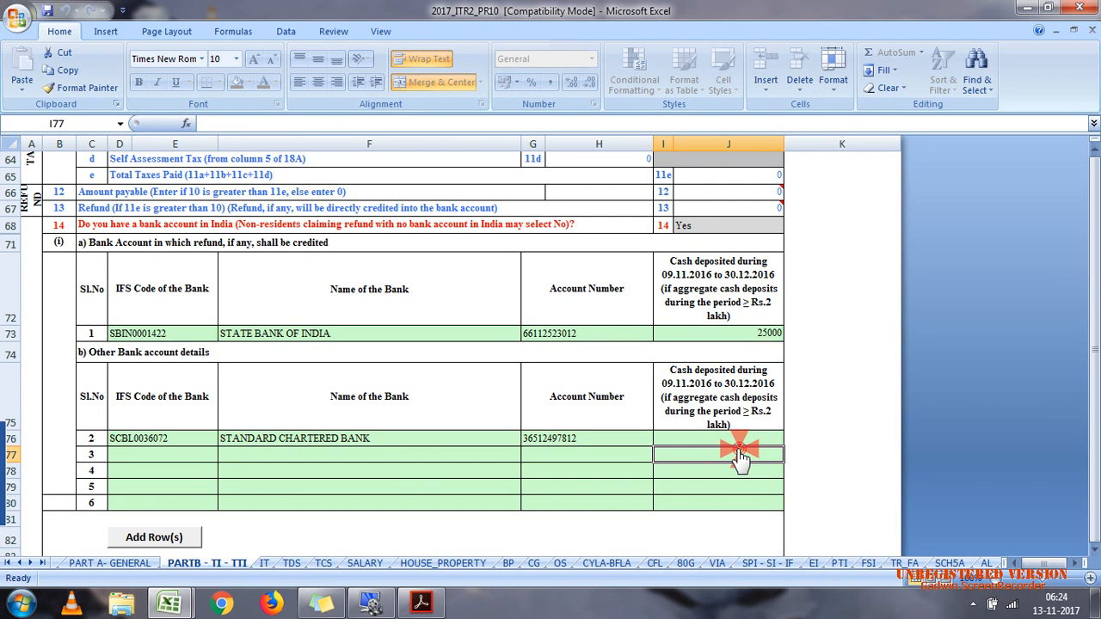
click(738, 440)
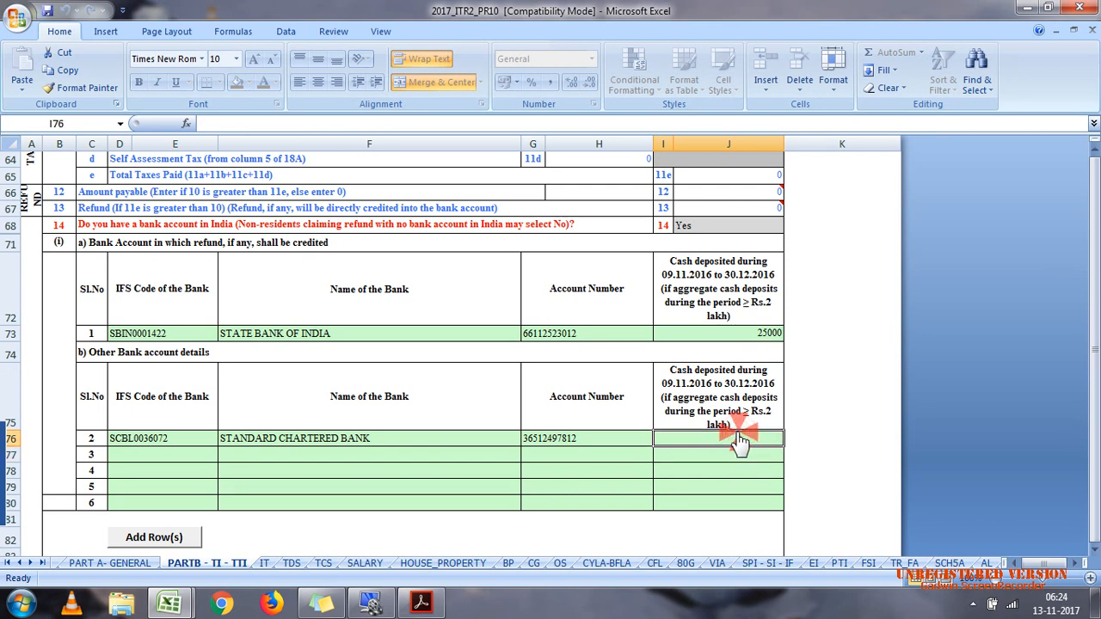
text(480000)
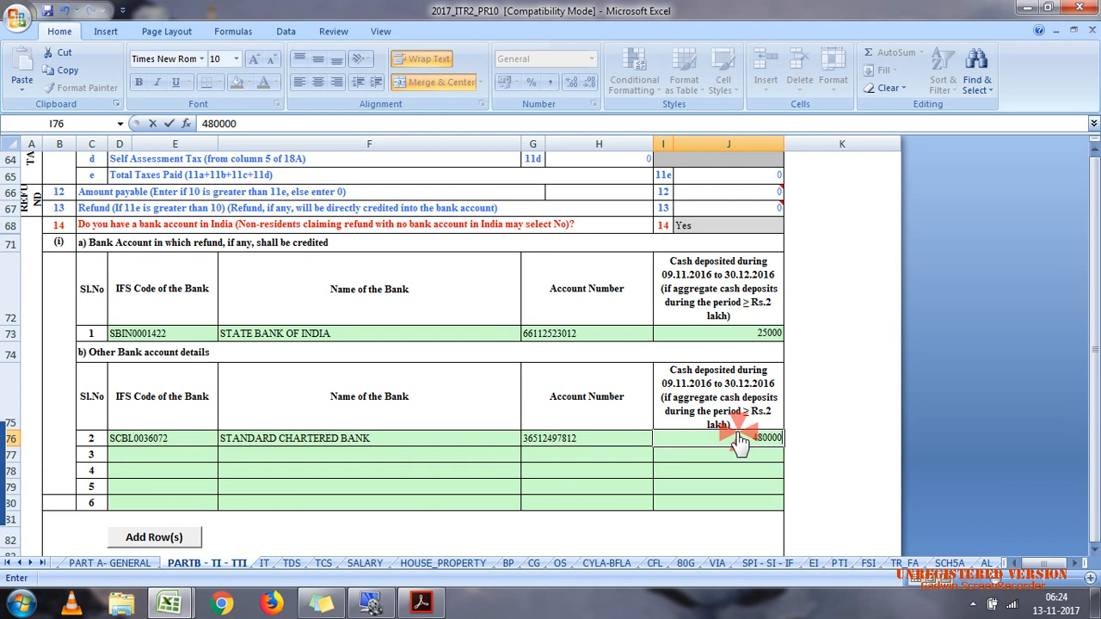
click(777, 469)
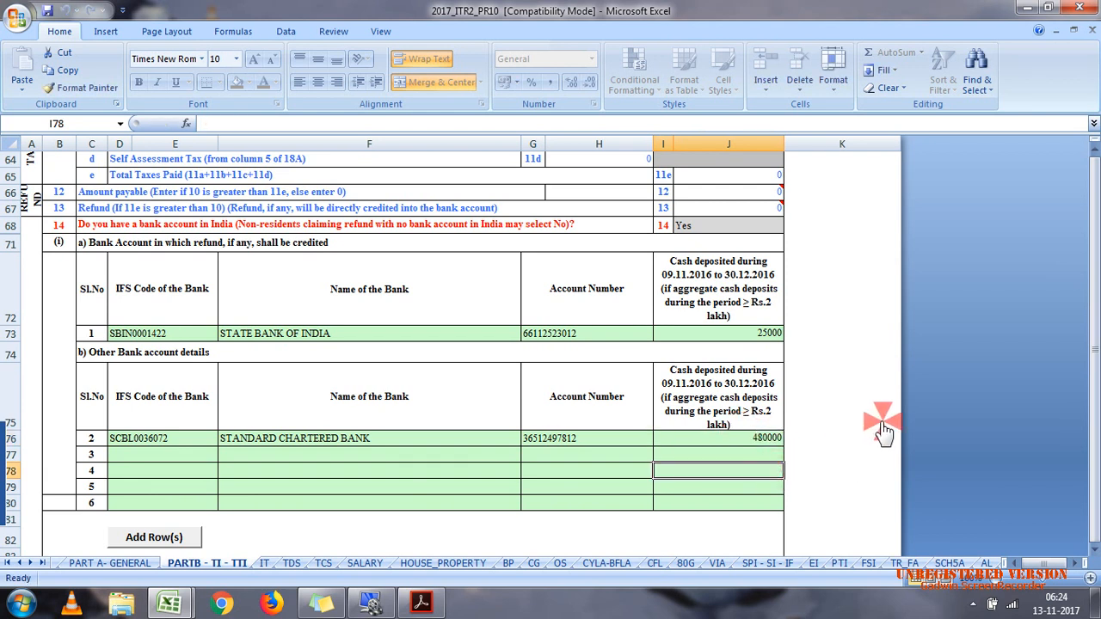
Step: Enter the father's full name in the son/daughter of field of the VERIFICATION section
drag(1088, 387, 1093, 422)
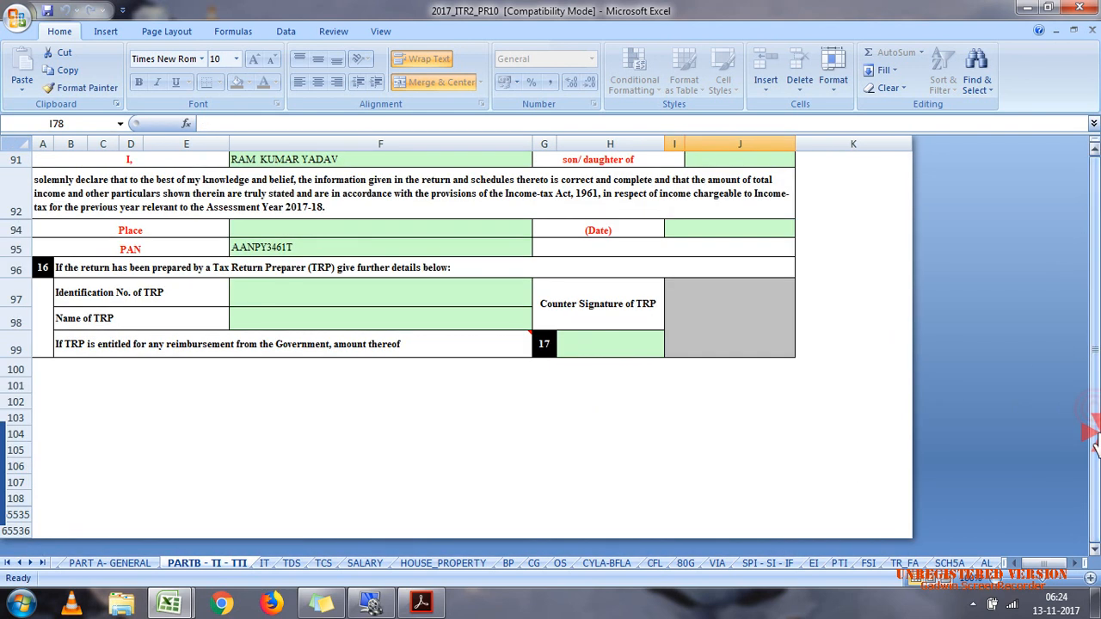
click(714, 180)
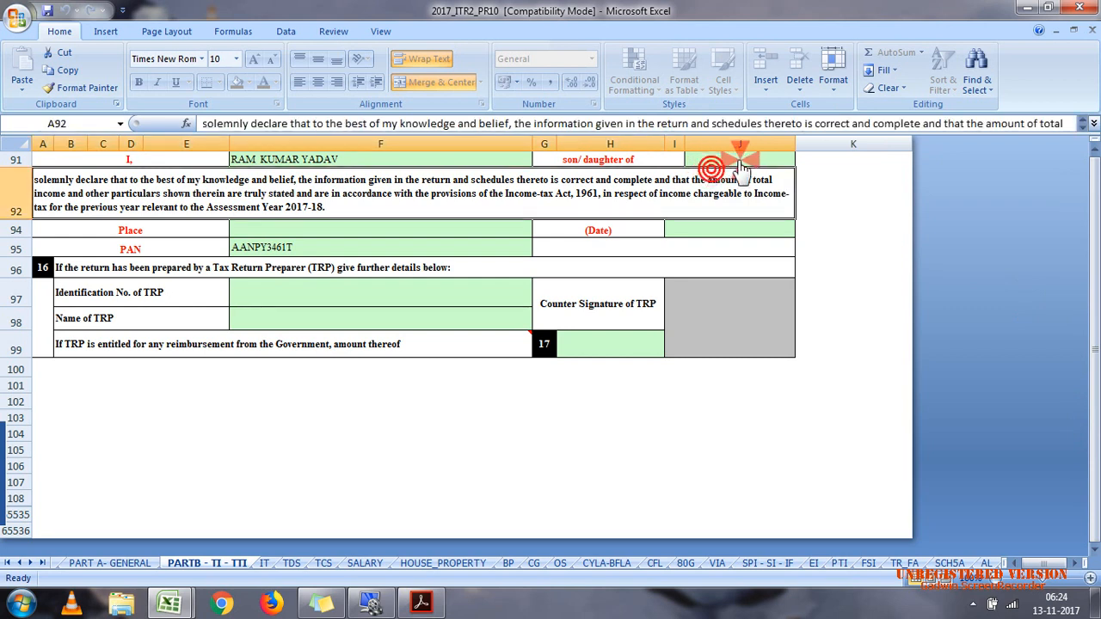
click(744, 163)
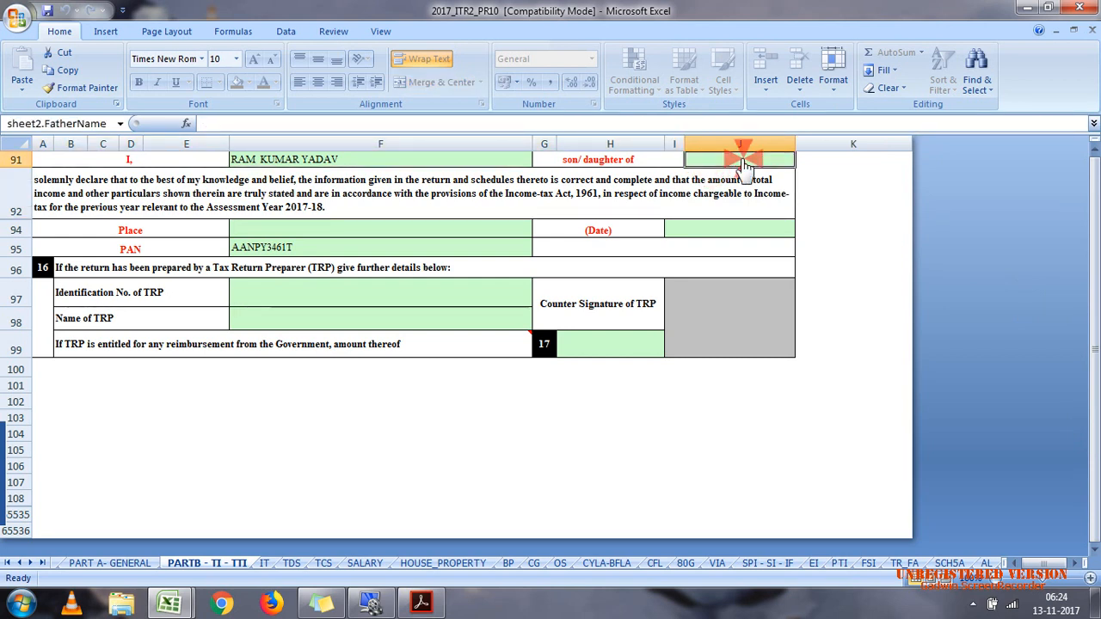
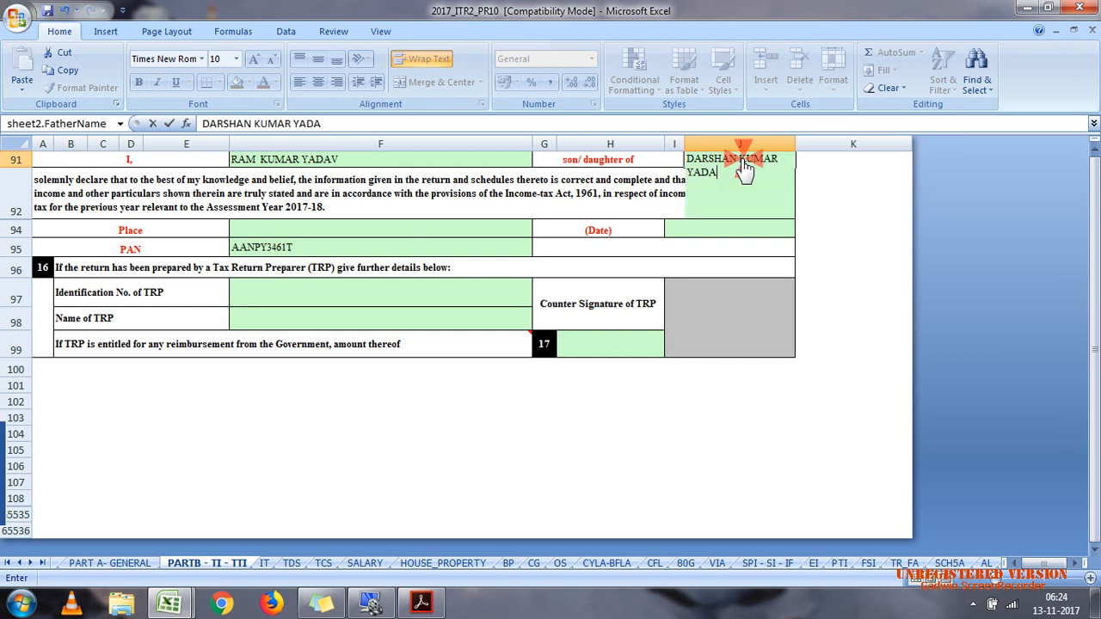
Step: Fill in the verification place as VADODRA and the date as 31/07/2017
click(420, 240)
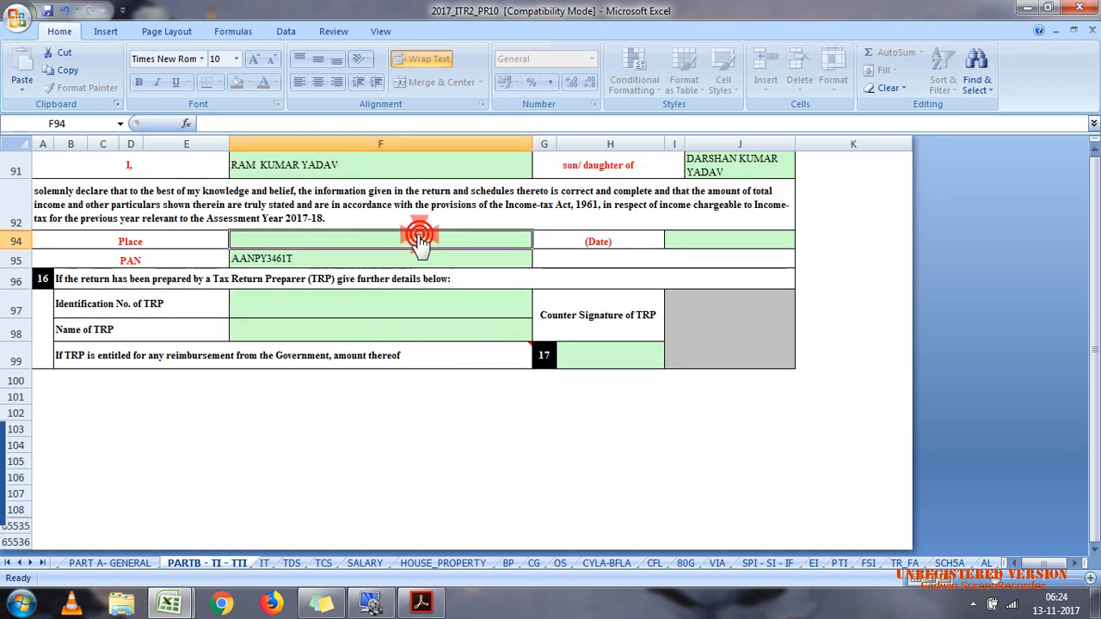
text(VADODRA)
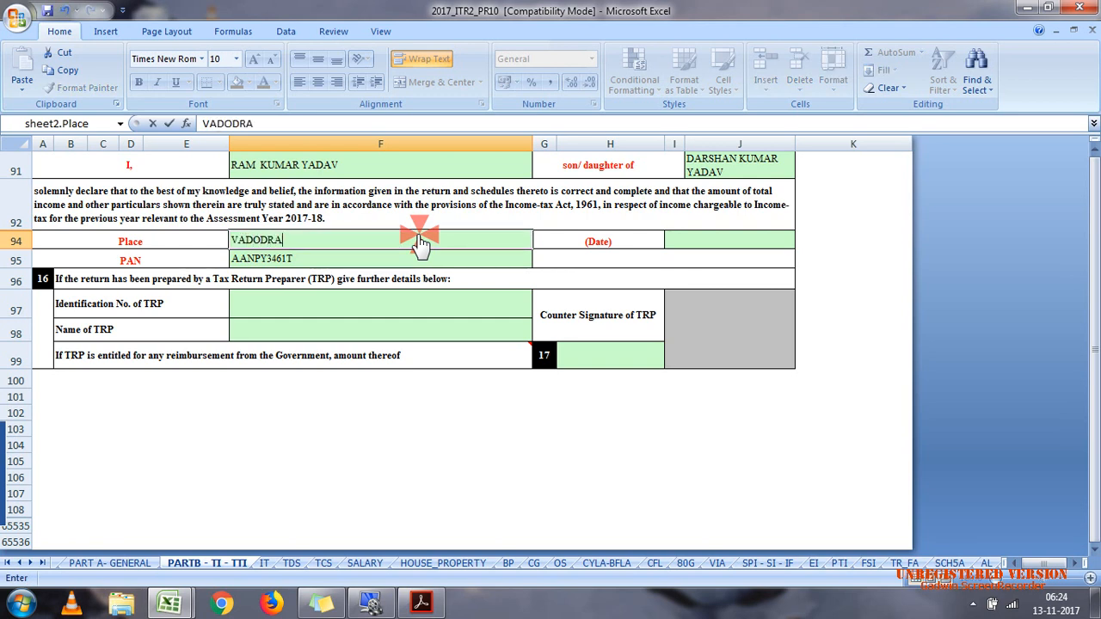
click(721, 241)
text(31)
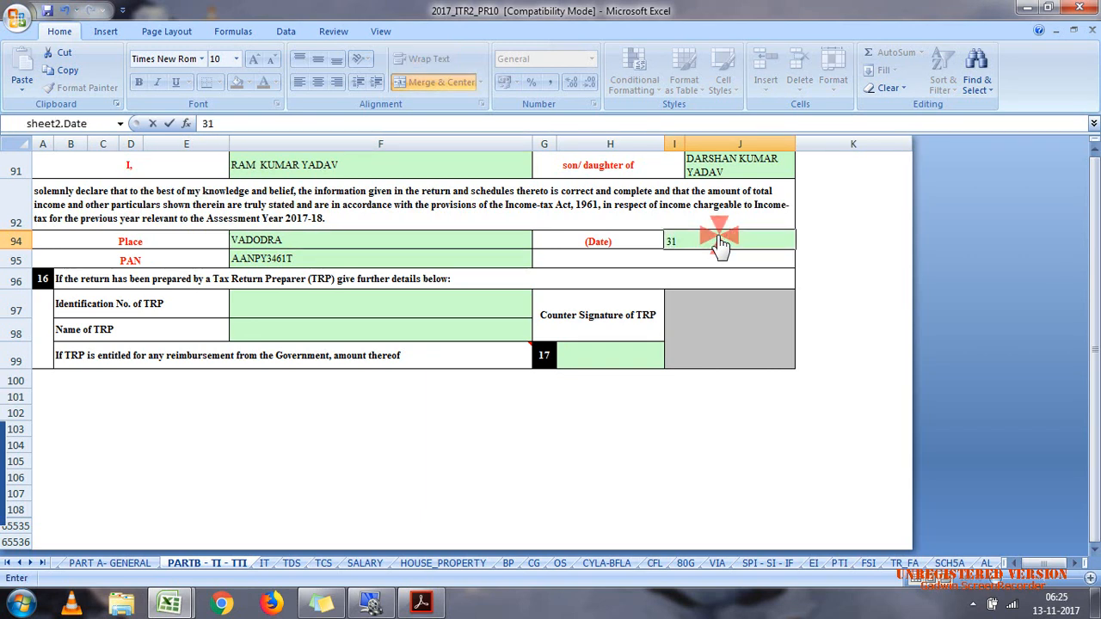
text(/07/2017)
click(405, 281)
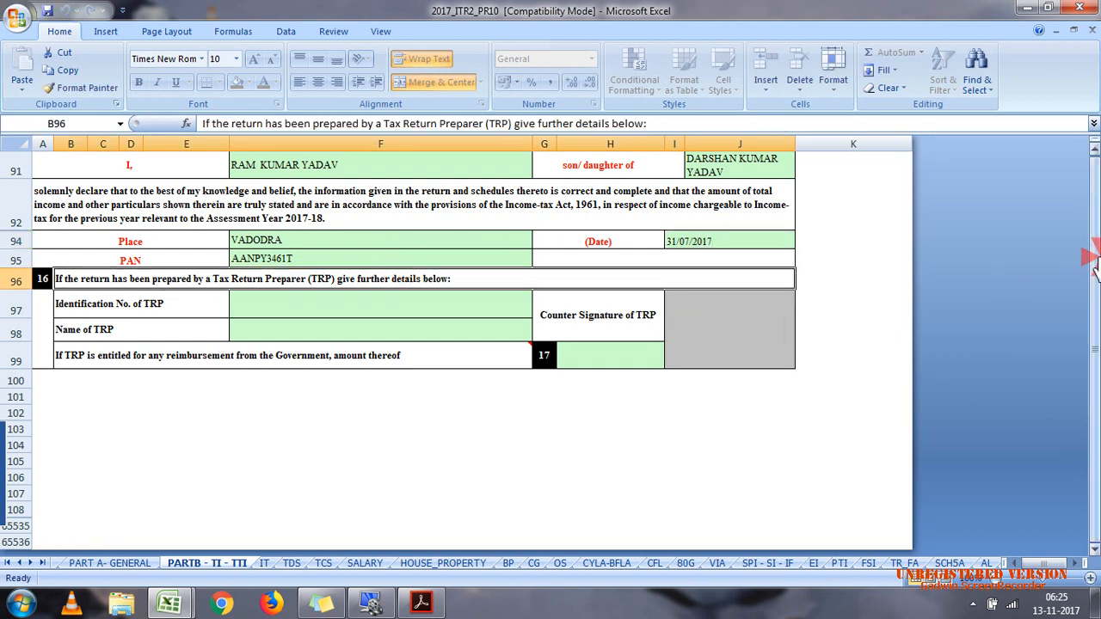
Step: Validate the PARTB - TI - TTI sheet and dismiss the validation messages
click(1095, 150)
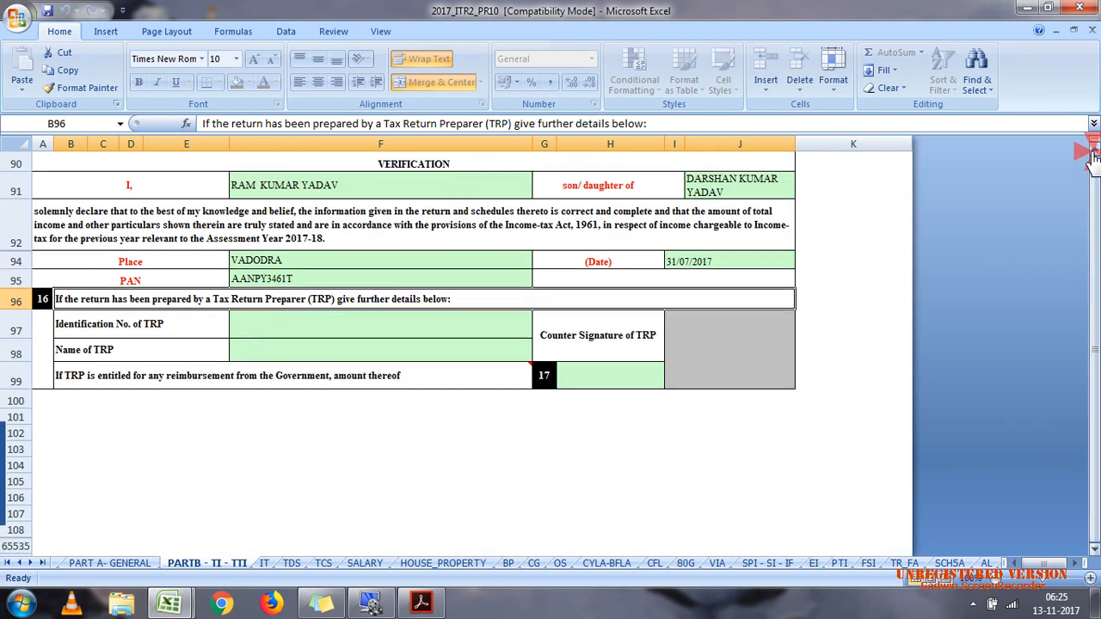
drag(1095, 150, 1093, 155)
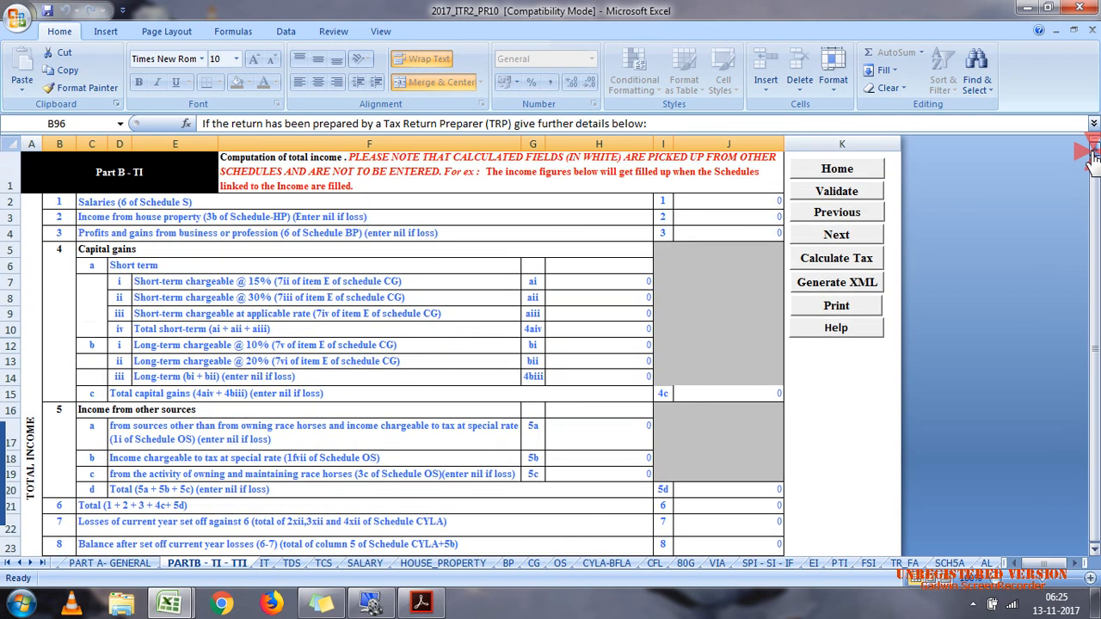
click(859, 196)
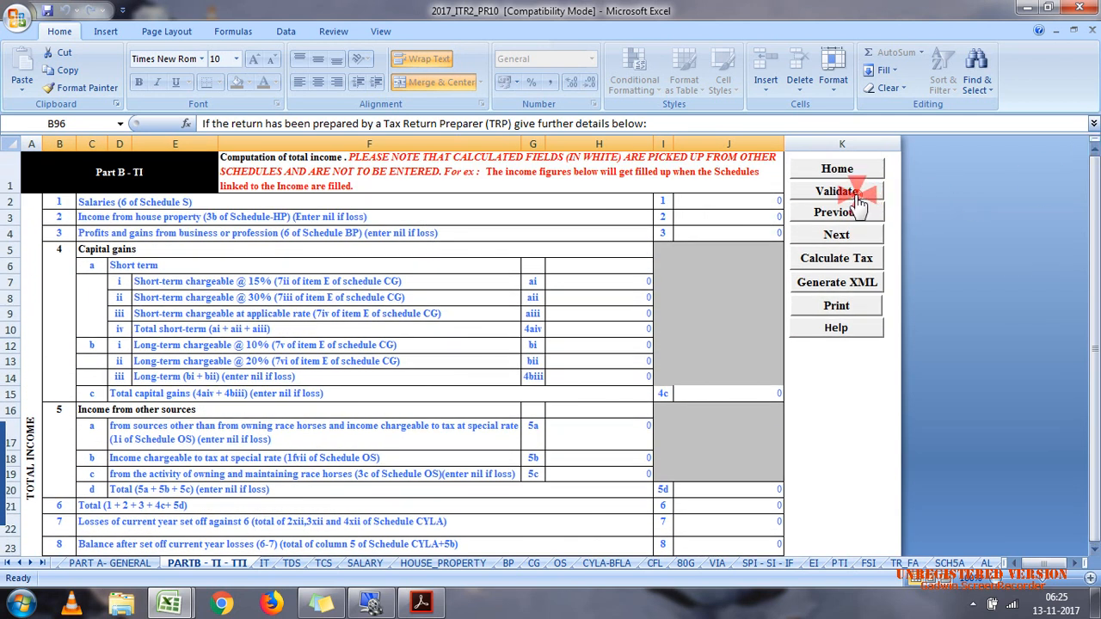
click(780, 243)
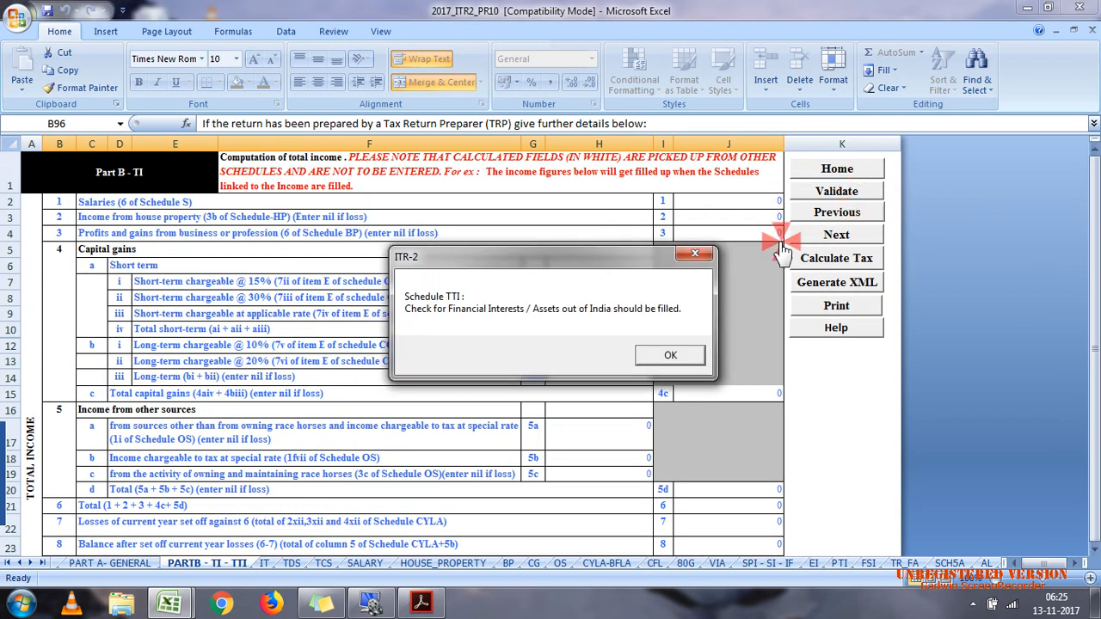
click(666, 356)
click(673, 357)
click(679, 357)
click(675, 358)
Step: Answer No to question 15 about assets, signing authority or income outside India
drag(1089, 185, 1090, 234)
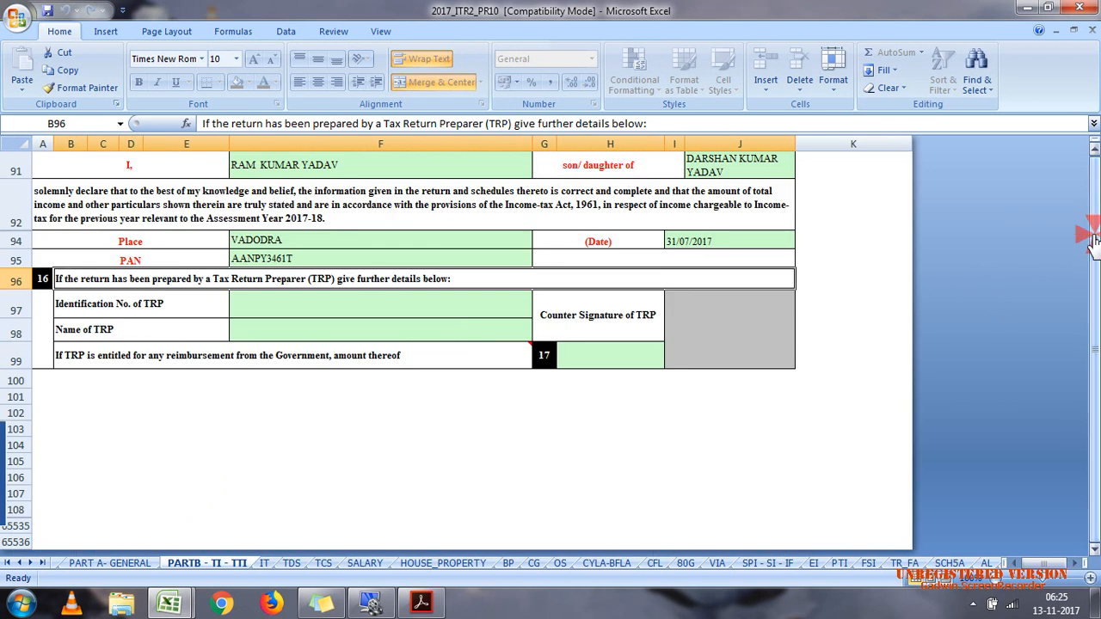
click(1094, 153)
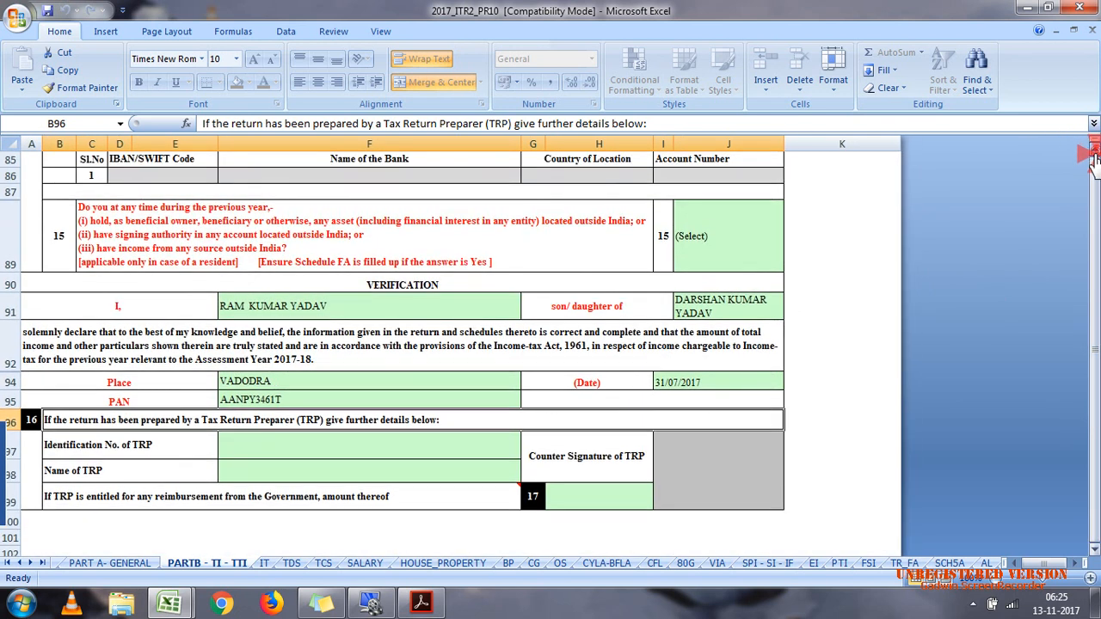
click(713, 231)
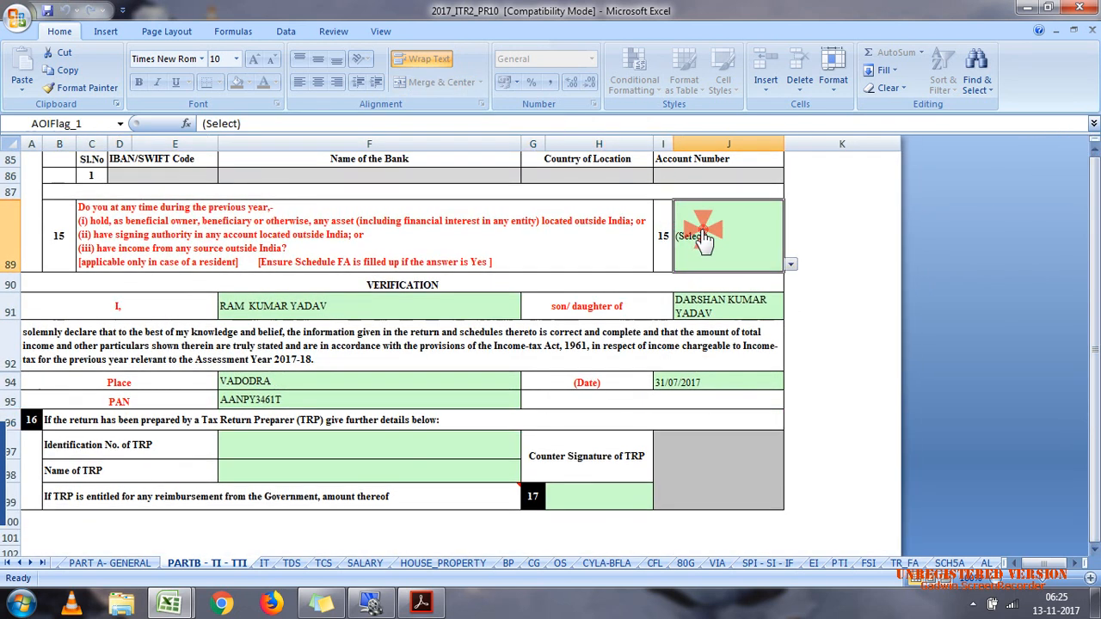
click(788, 266)
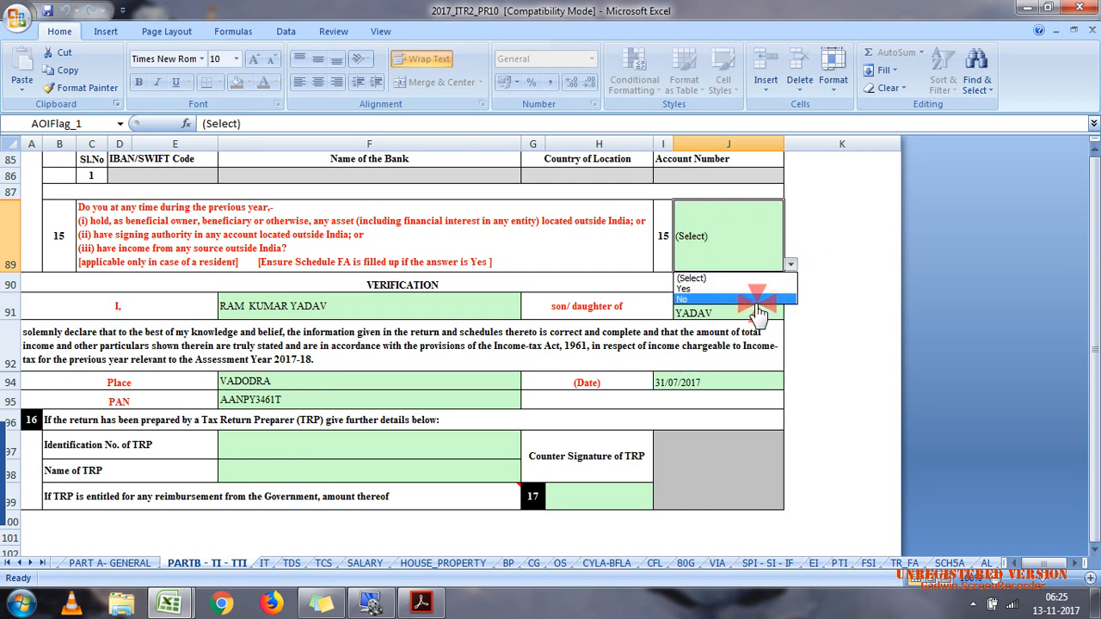
click(758, 300)
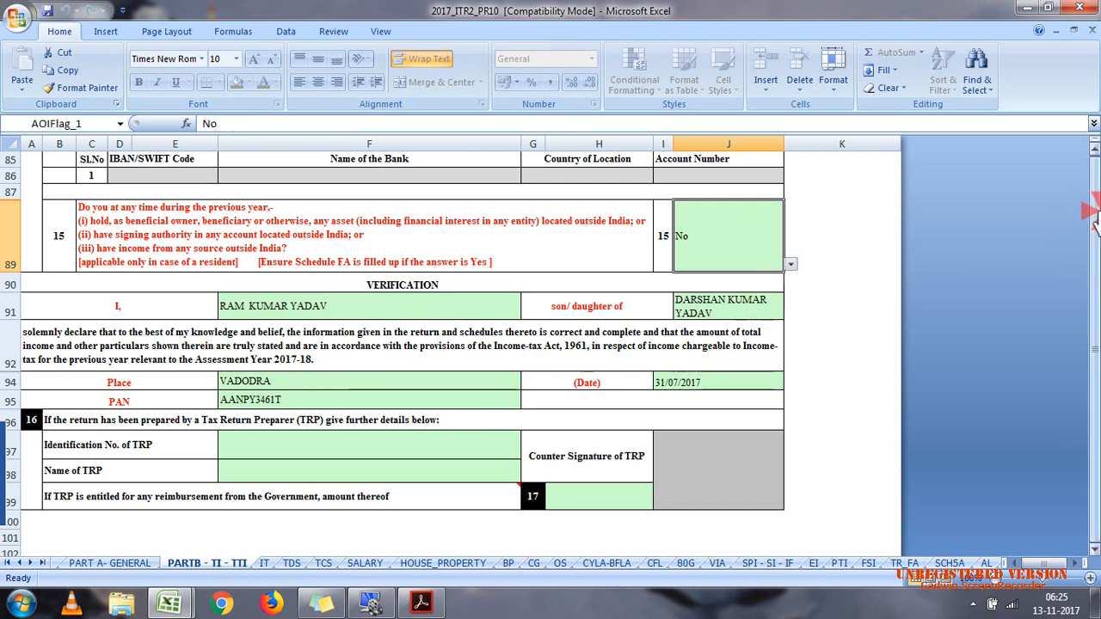
Step: Validate the PARTB - TI - TTI sheet again and close the validation result
click(1095, 148)
click(1094, 148)
click(1094, 148)
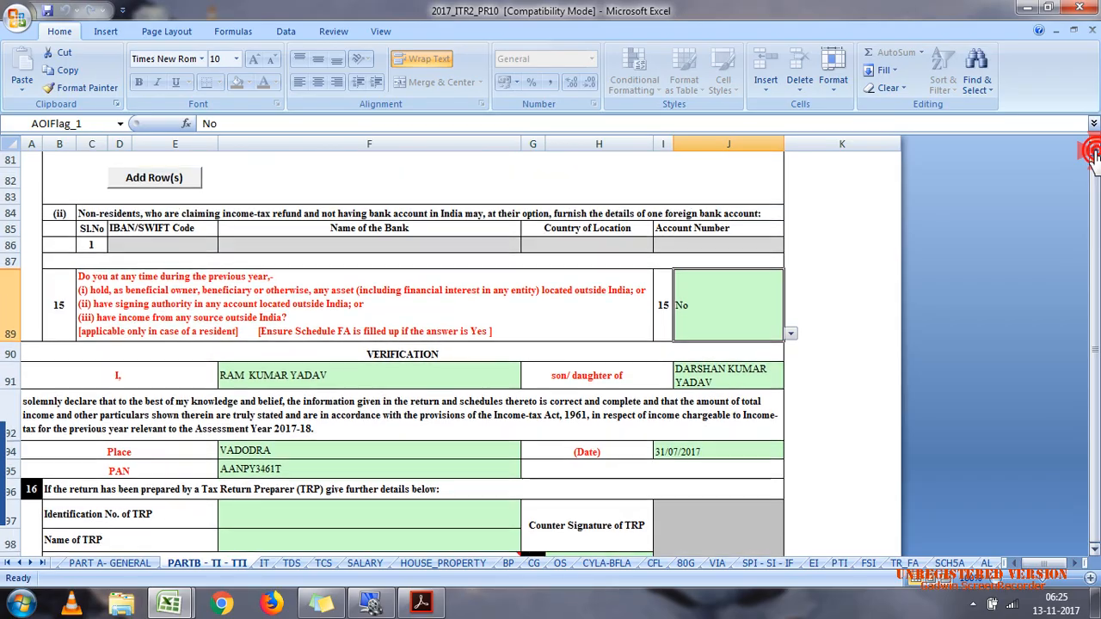
drag(1095, 148, 1095, 152)
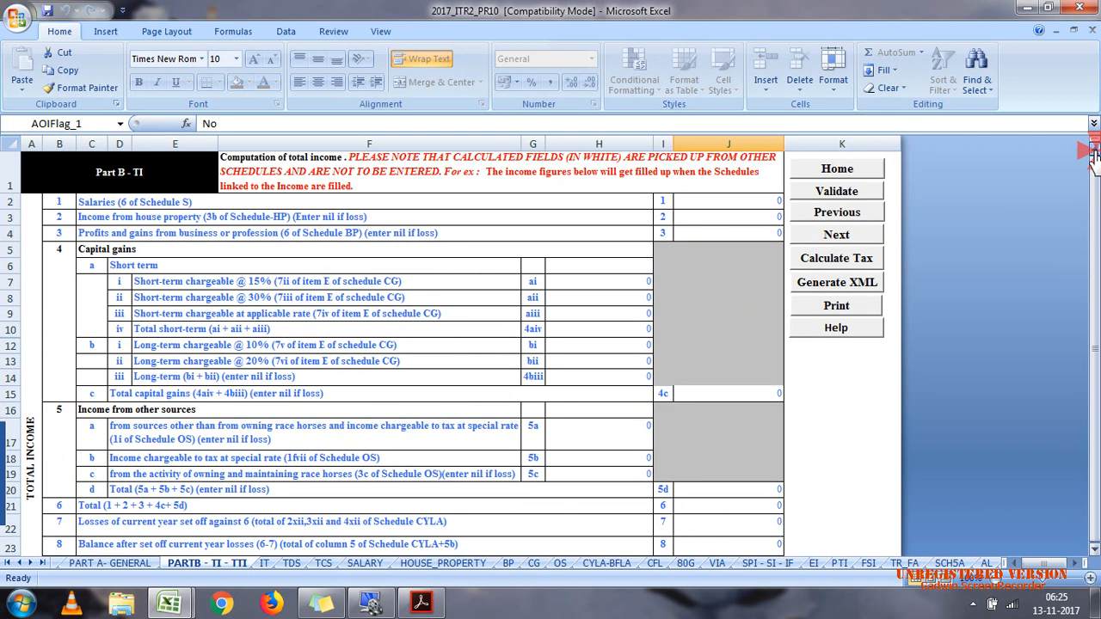
click(837, 191)
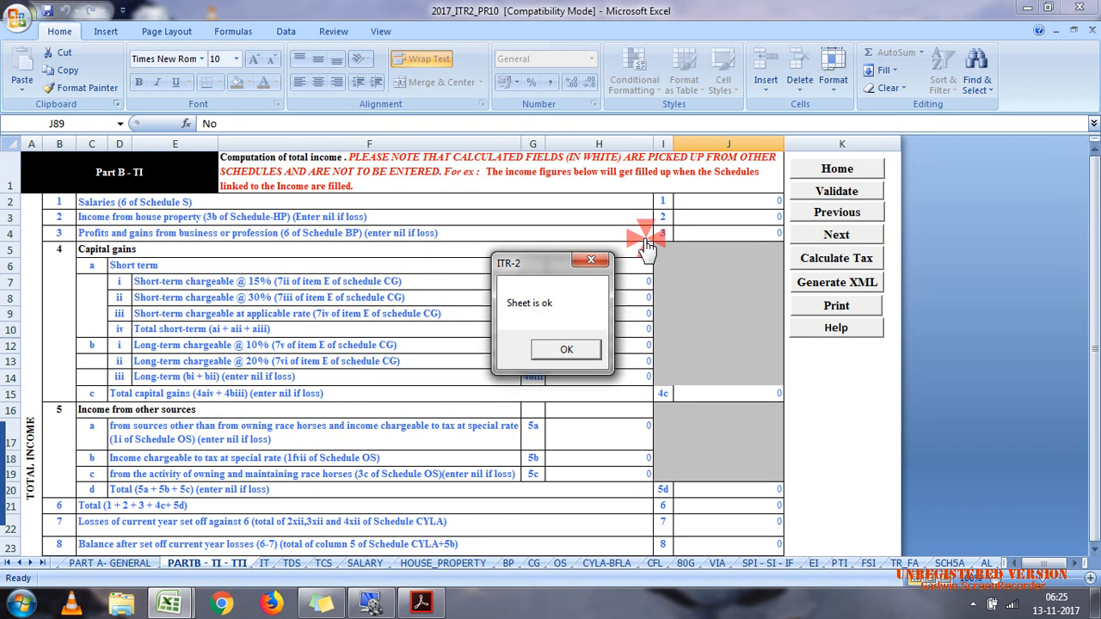
click(566, 349)
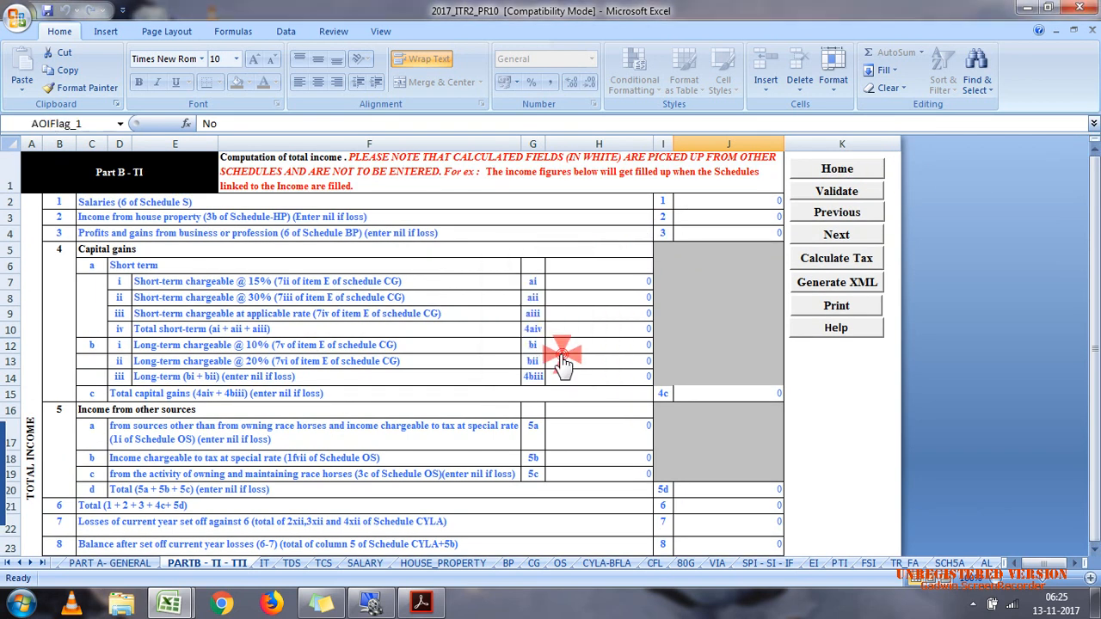
Step: Open the IT schedule, dismiss its notice, and enter BSR code 0003490 and deposit date 25/09/2016 in the first tax payment row
click(265, 562)
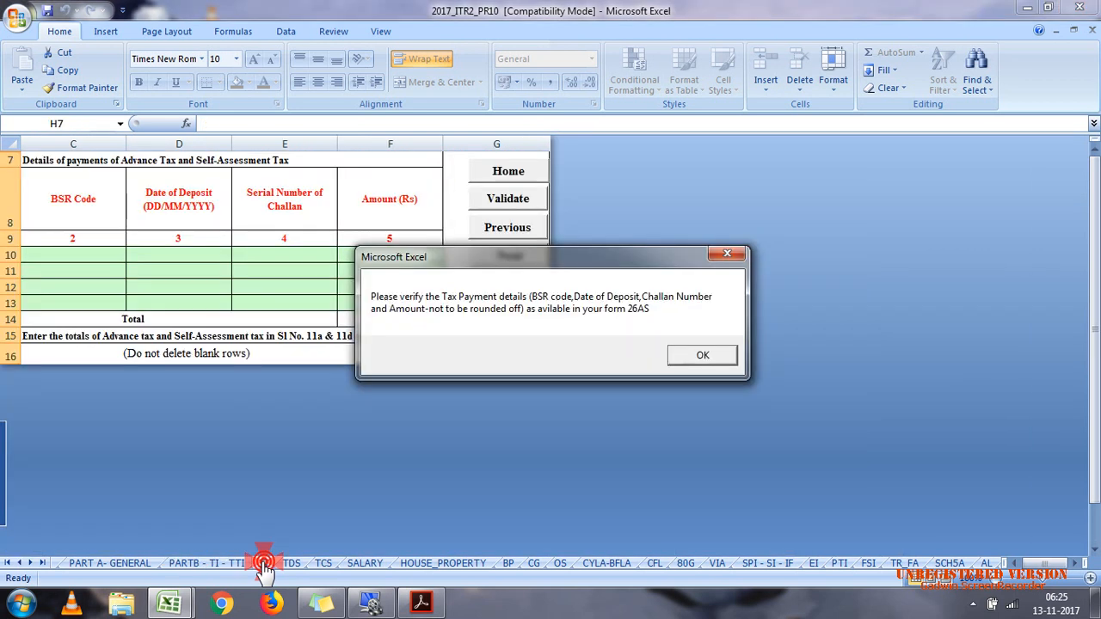
click(725, 353)
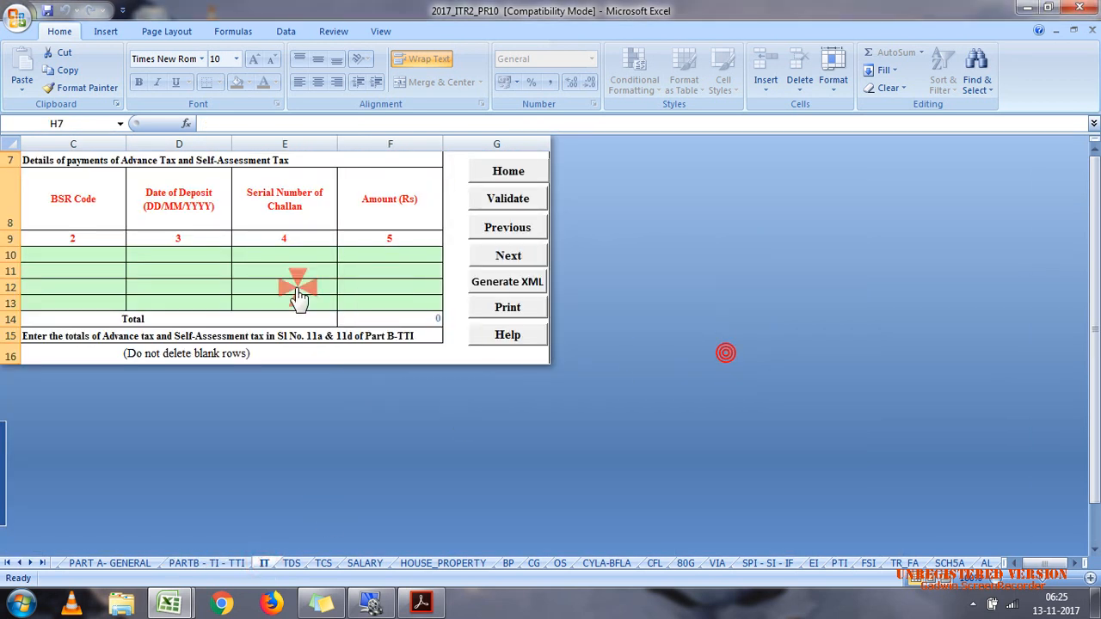
click(91, 255)
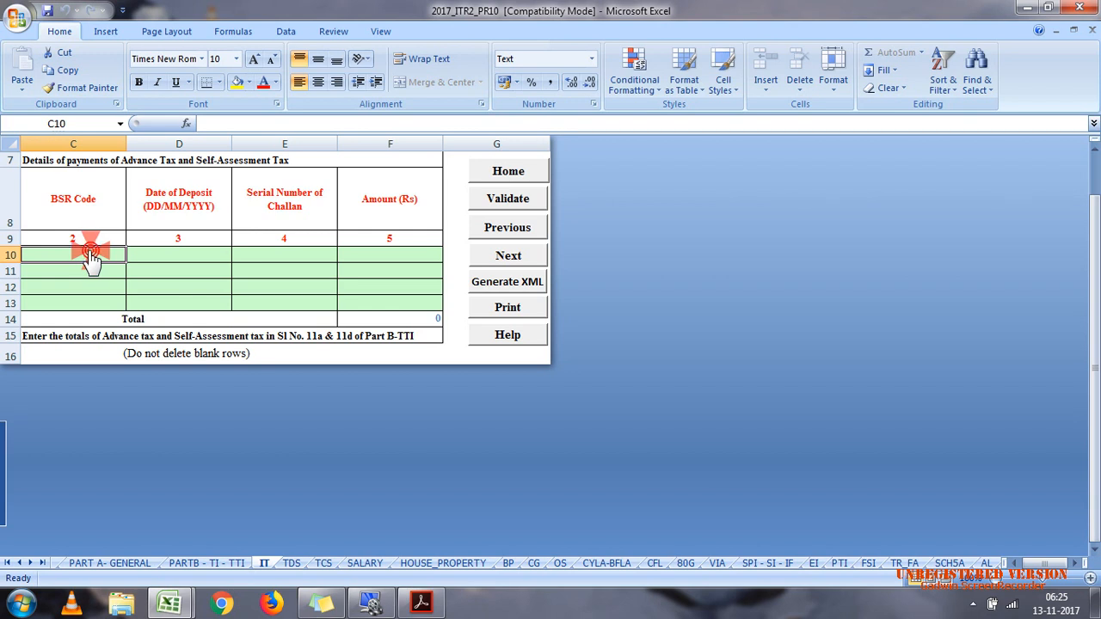
text(0003490)
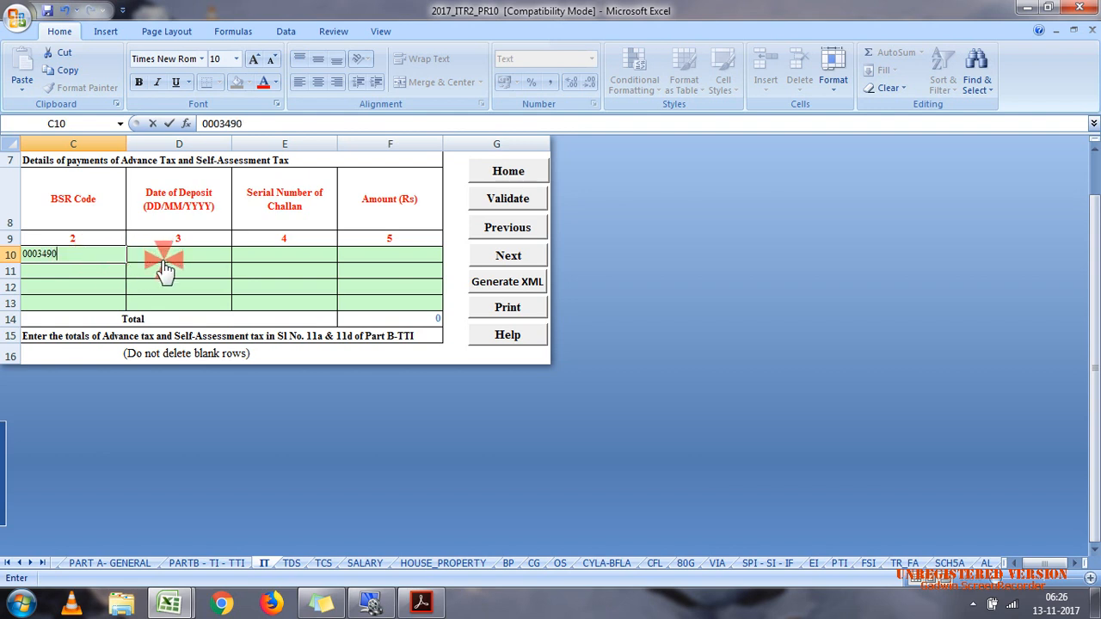
click(163, 260)
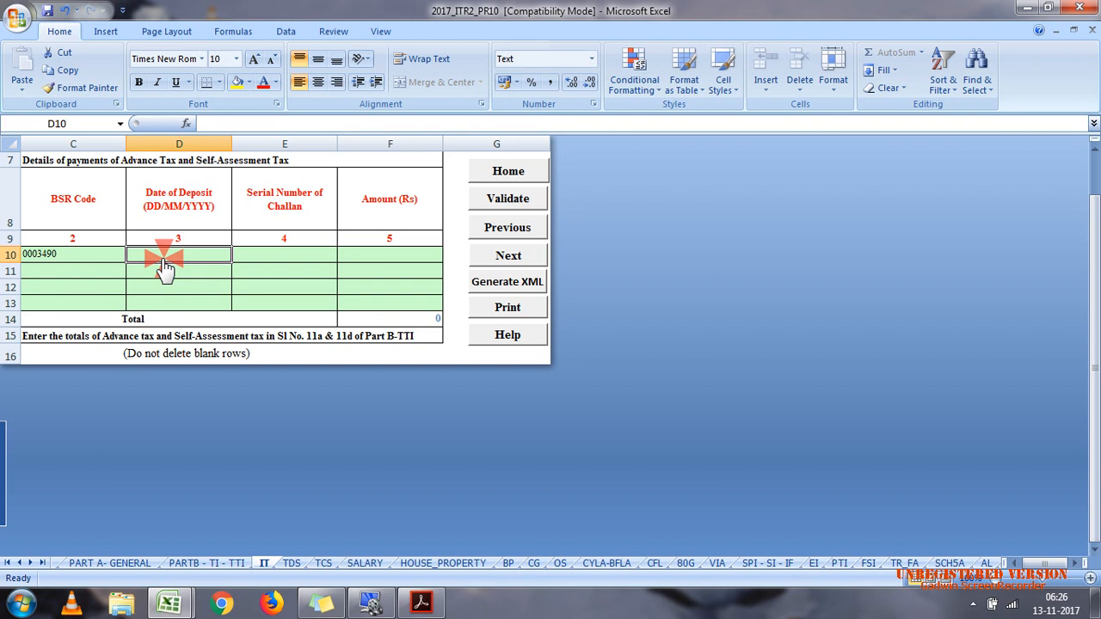
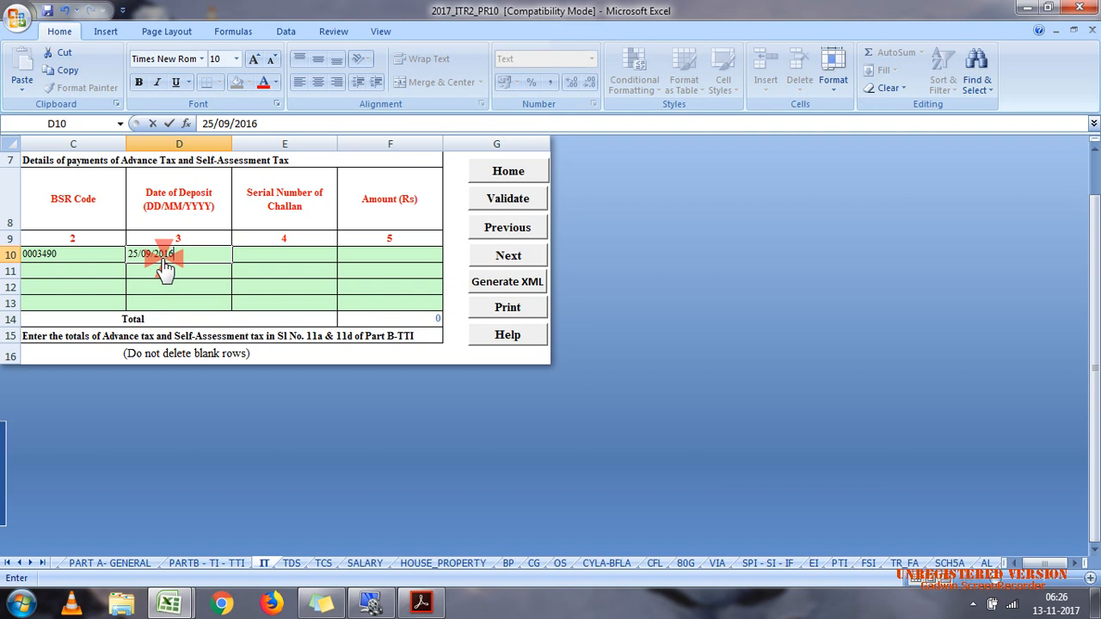
Step: Complete the first tax payment row with challan serial number 00014 and an amount of 78000
click(282, 256)
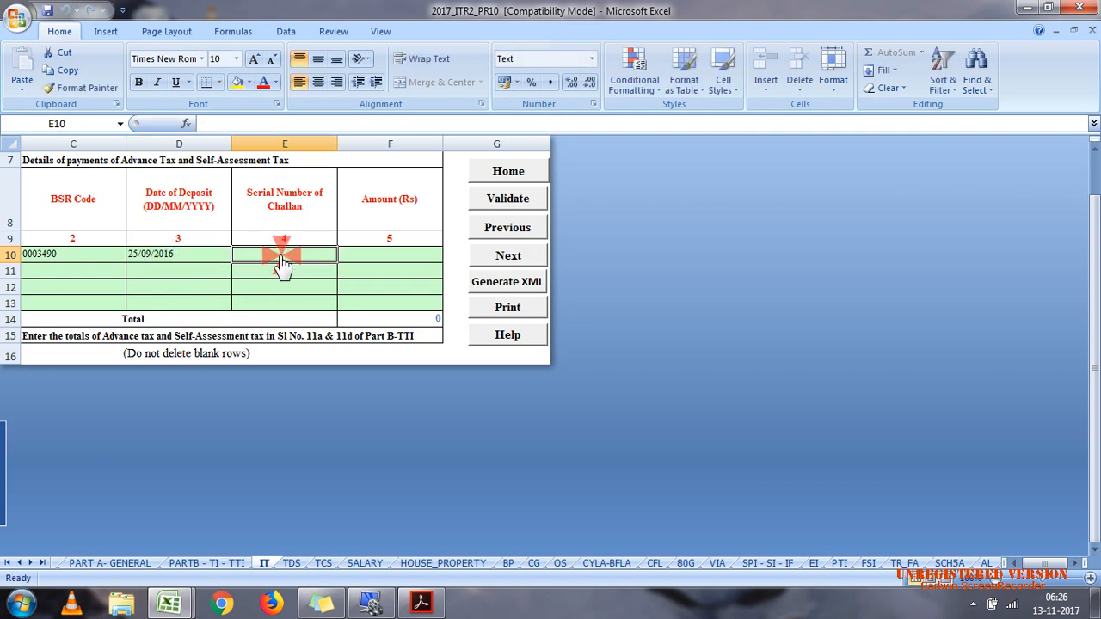
text(00014)
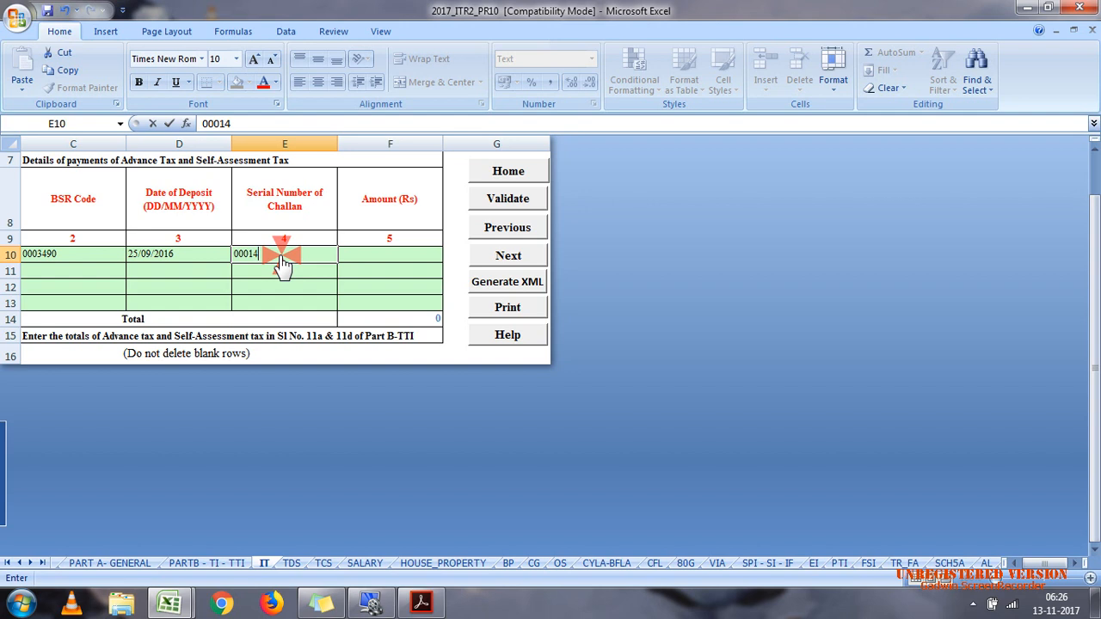
click(382, 258)
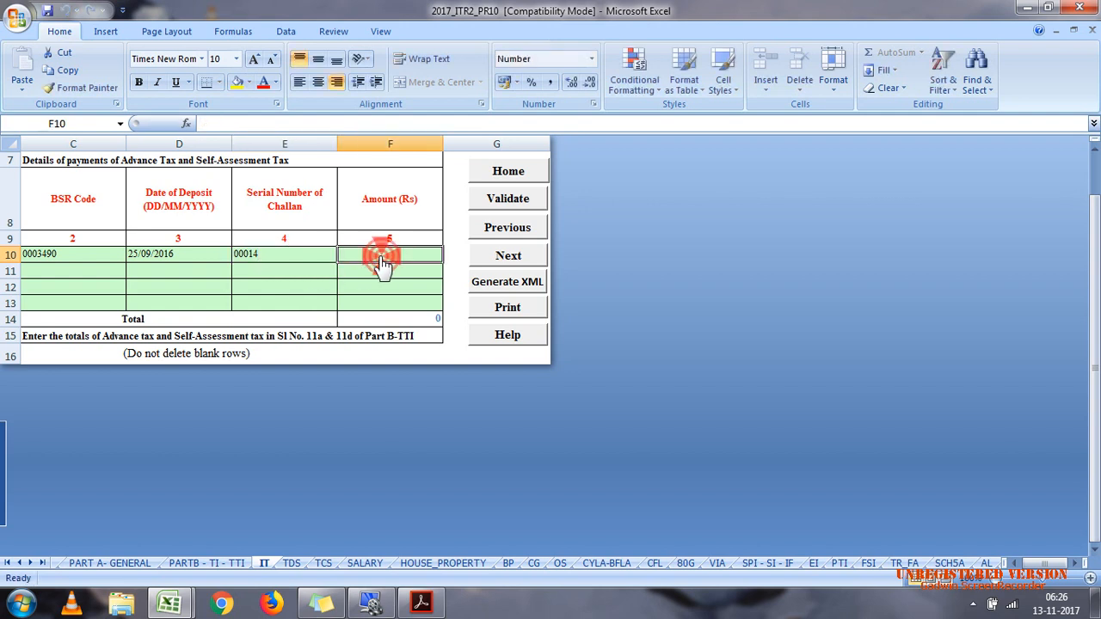
text(78)
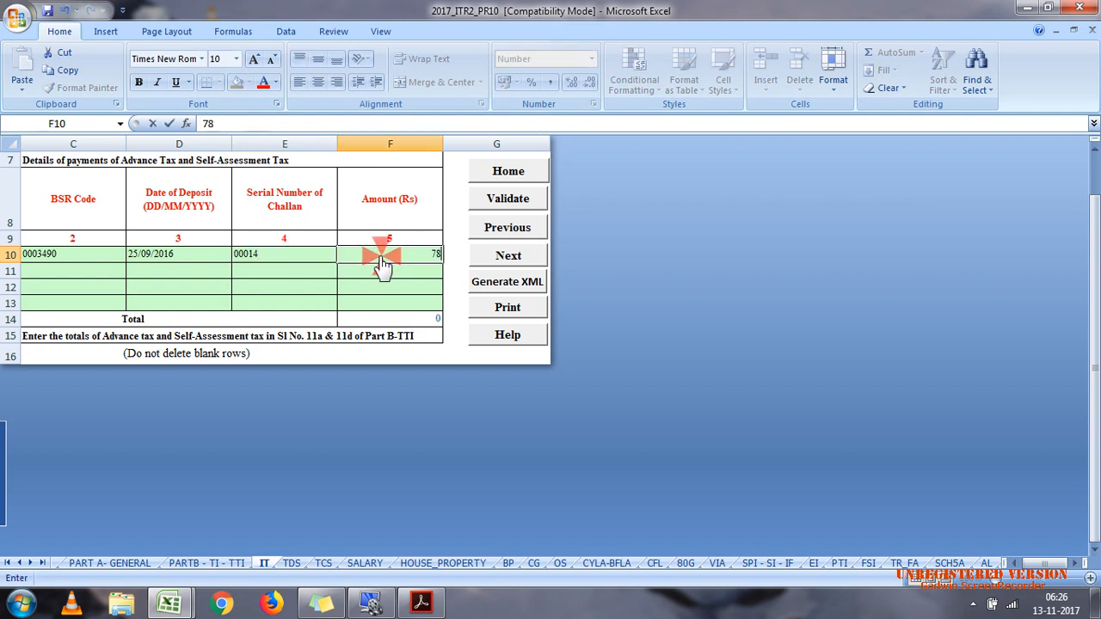
text(000)
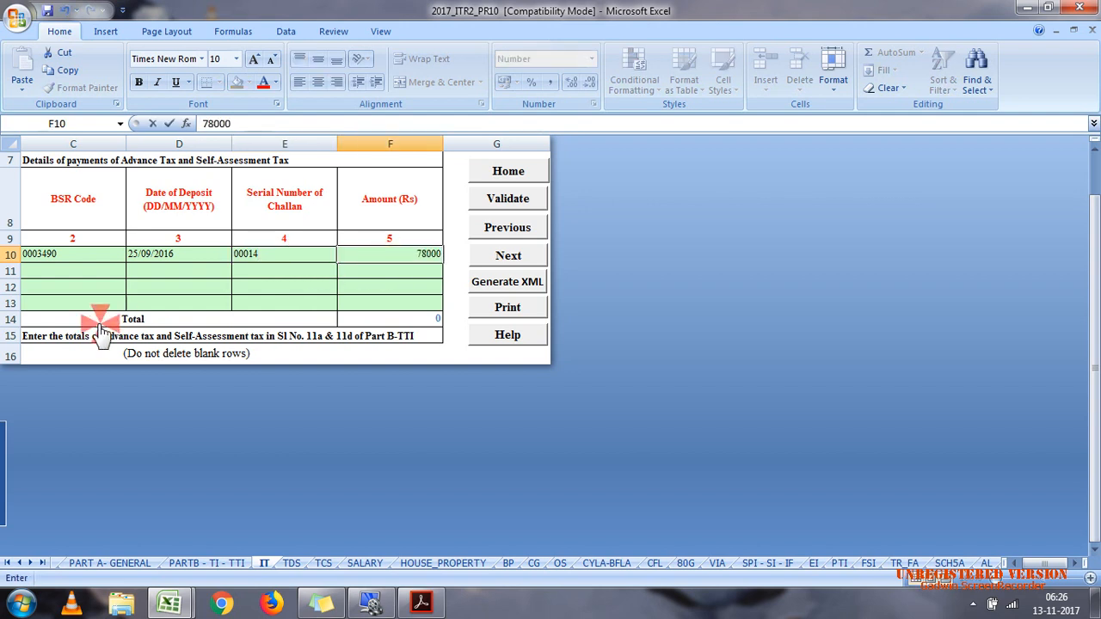
click(49, 269)
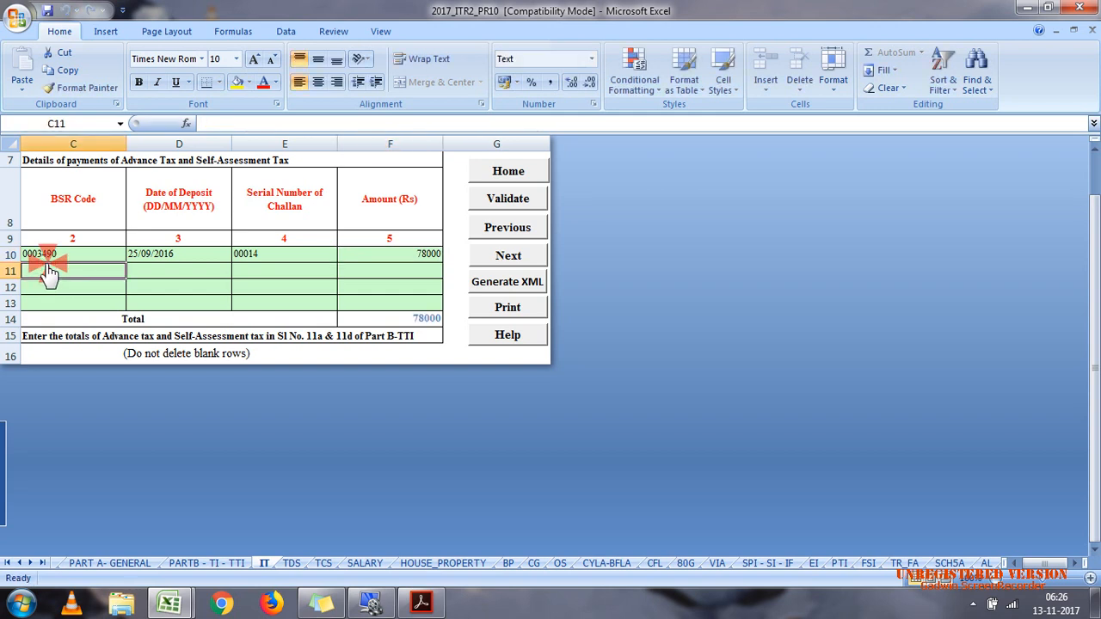
Step: Enter BSR code 0003490 and deposit date 08/06/2017 in the second tax payment row
text(0003490)
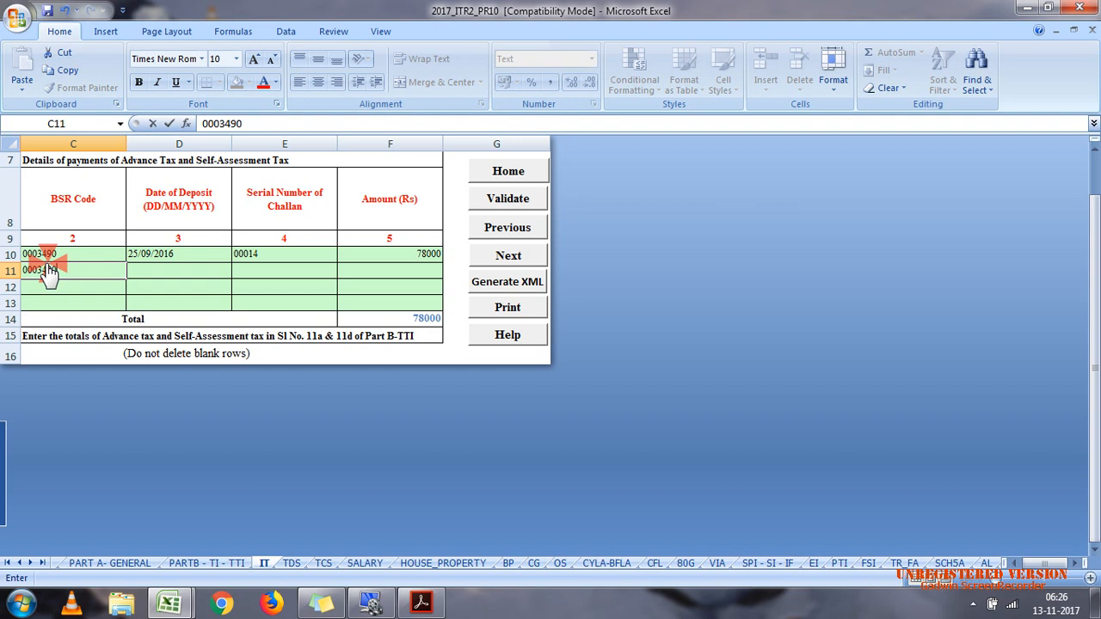
click(172, 273)
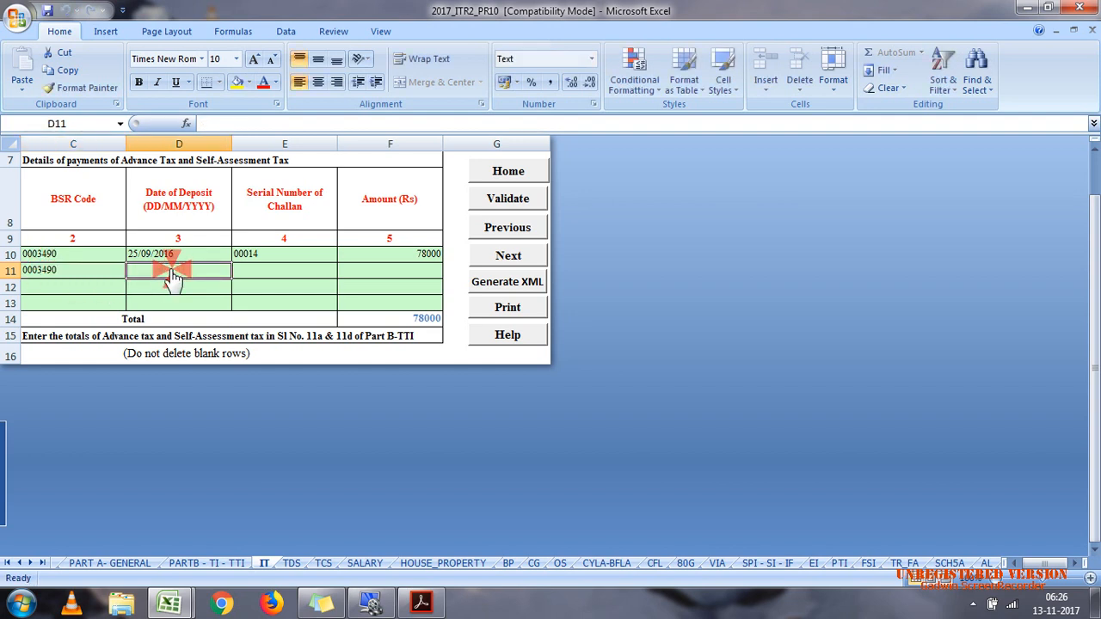
text(08/06/20)
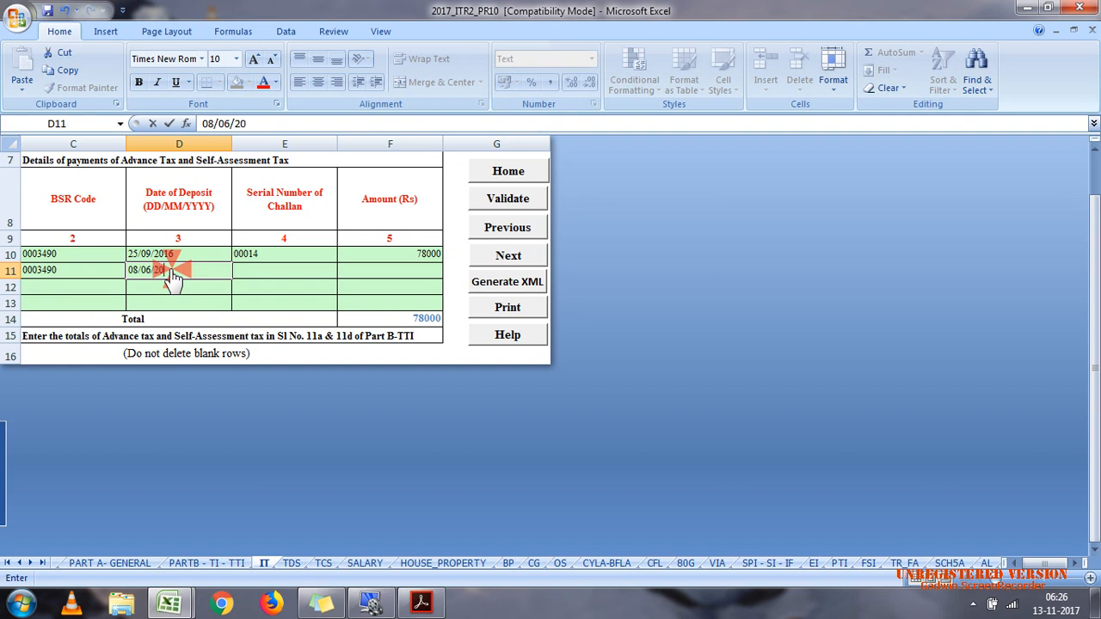
text(17)
Step: Complete the second tax payment row with challan serial number 00092 and an amount of 210000
click(295, 274)
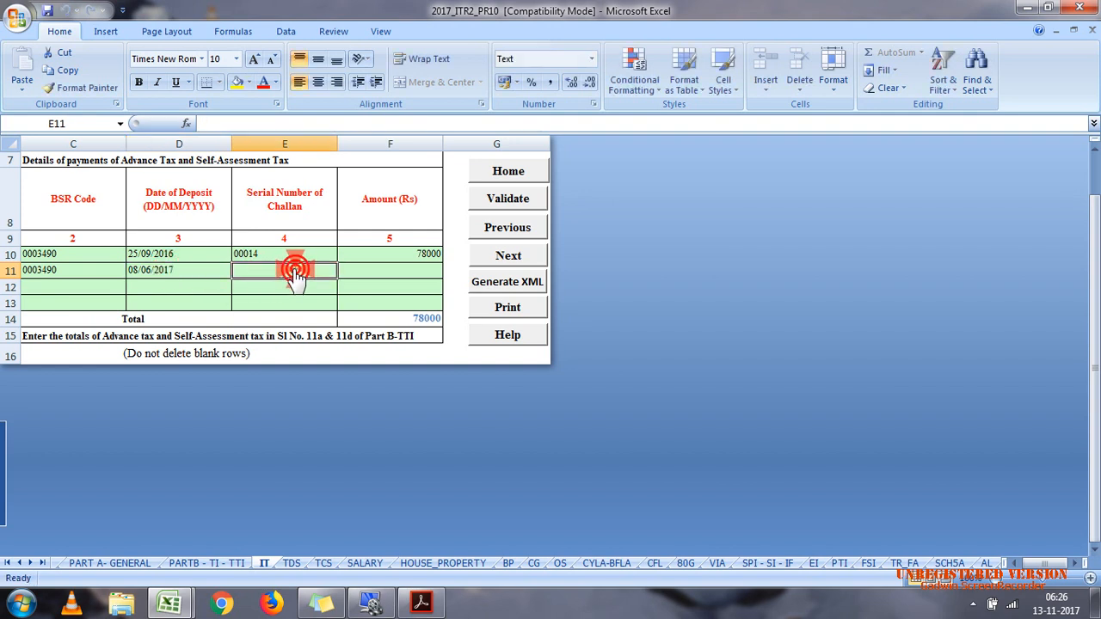
text(000)
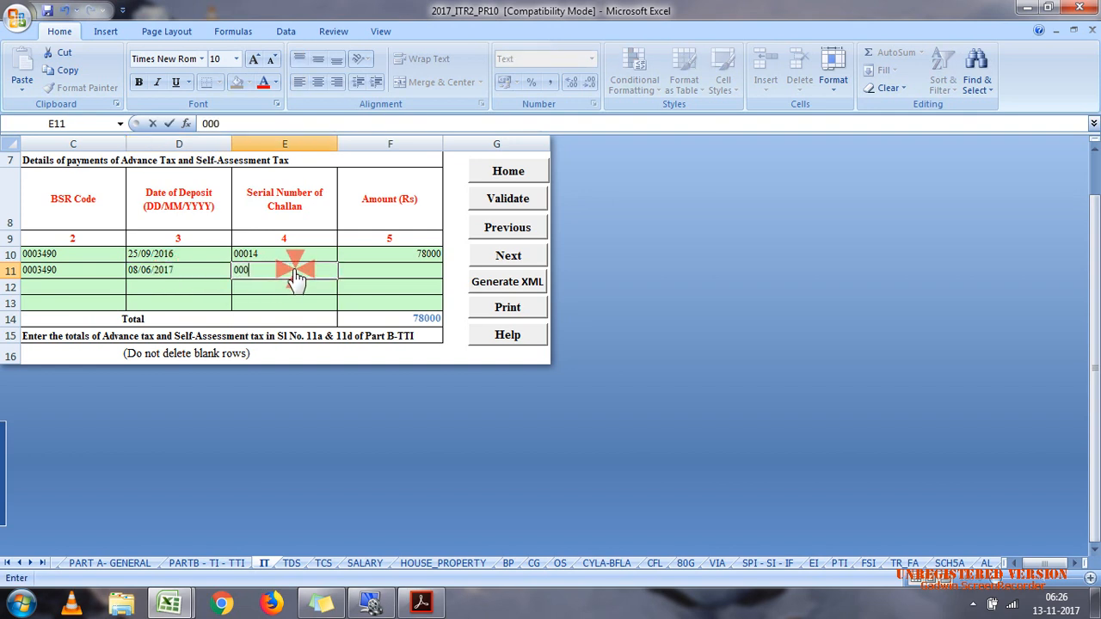
text(92)
click(370, 275)
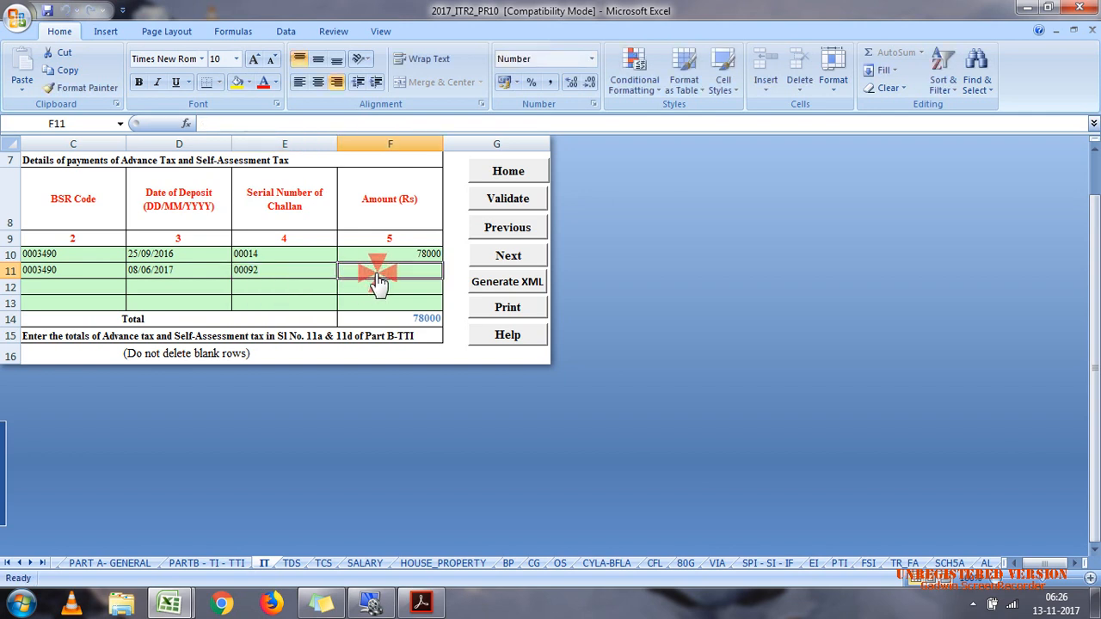
text(210000)
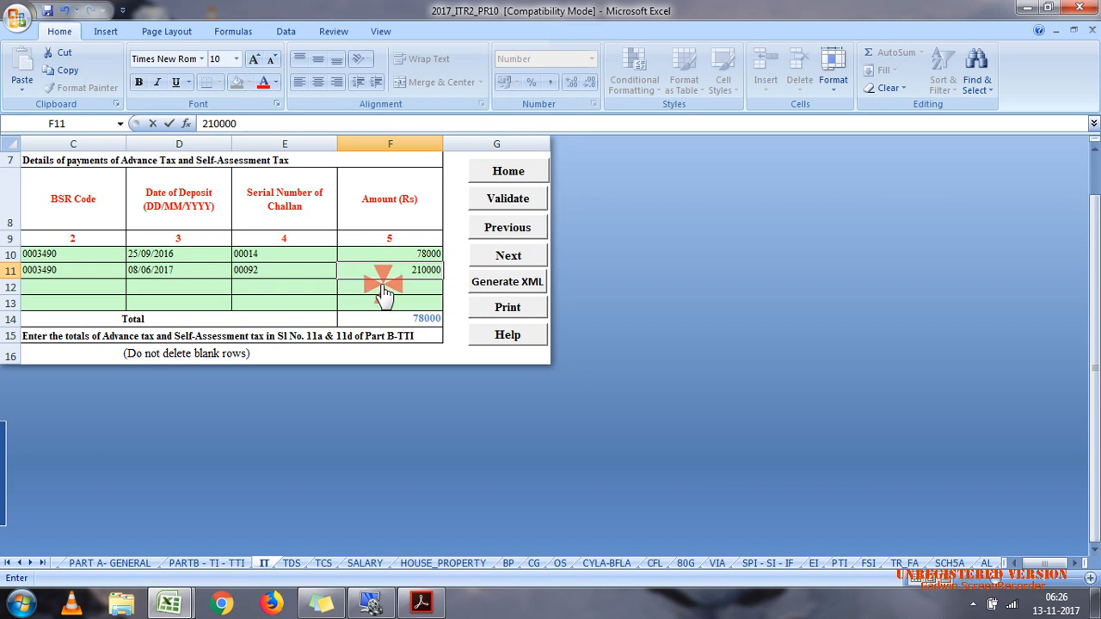
click(385, 289)
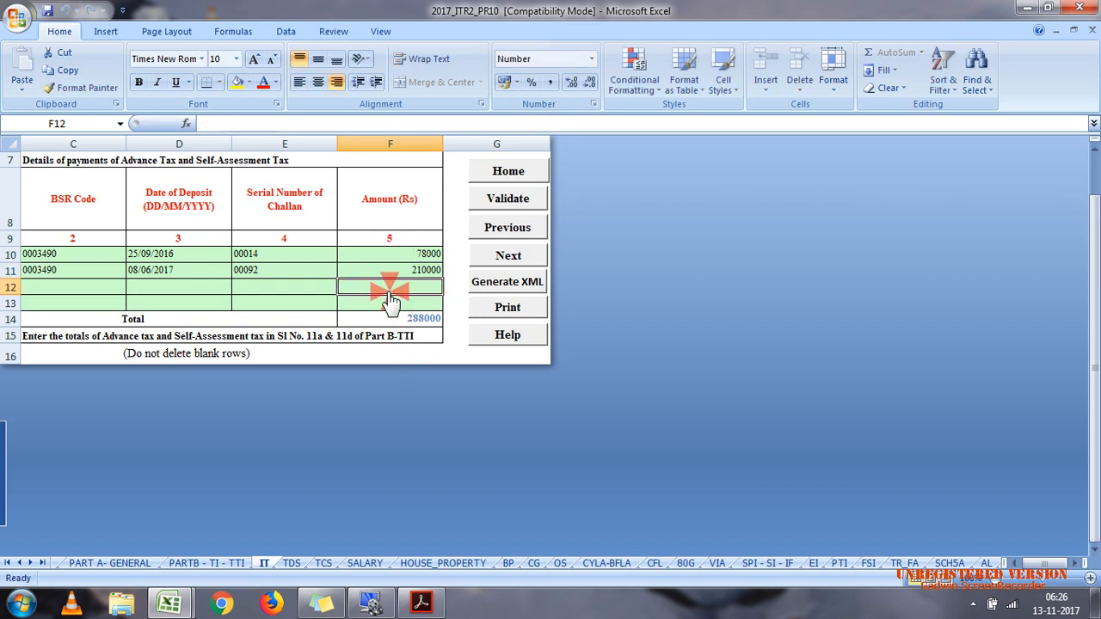
Step: Validate the IT sheet, close the validation result, and open the TDS schedule
click(505, 203)
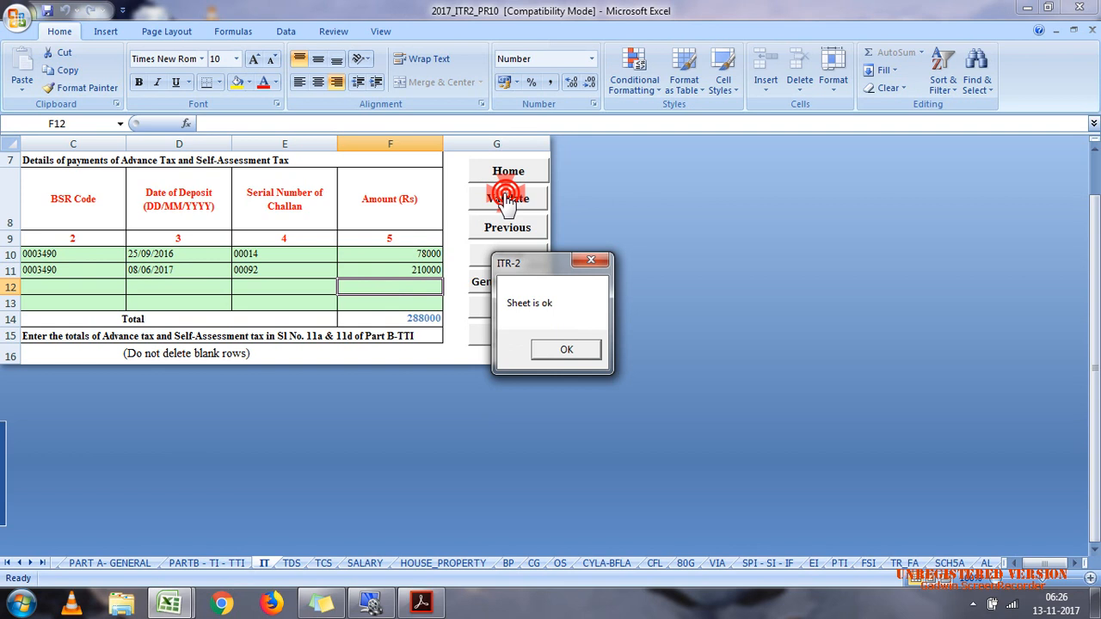
click(568, 349)
click(293, 563)
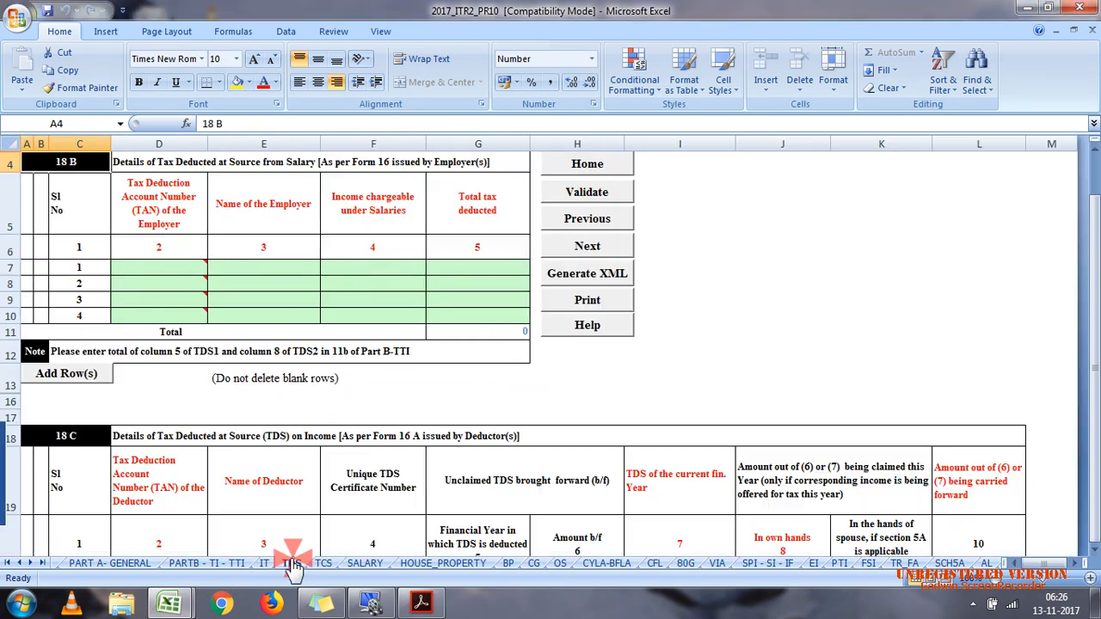
click(702, 355)
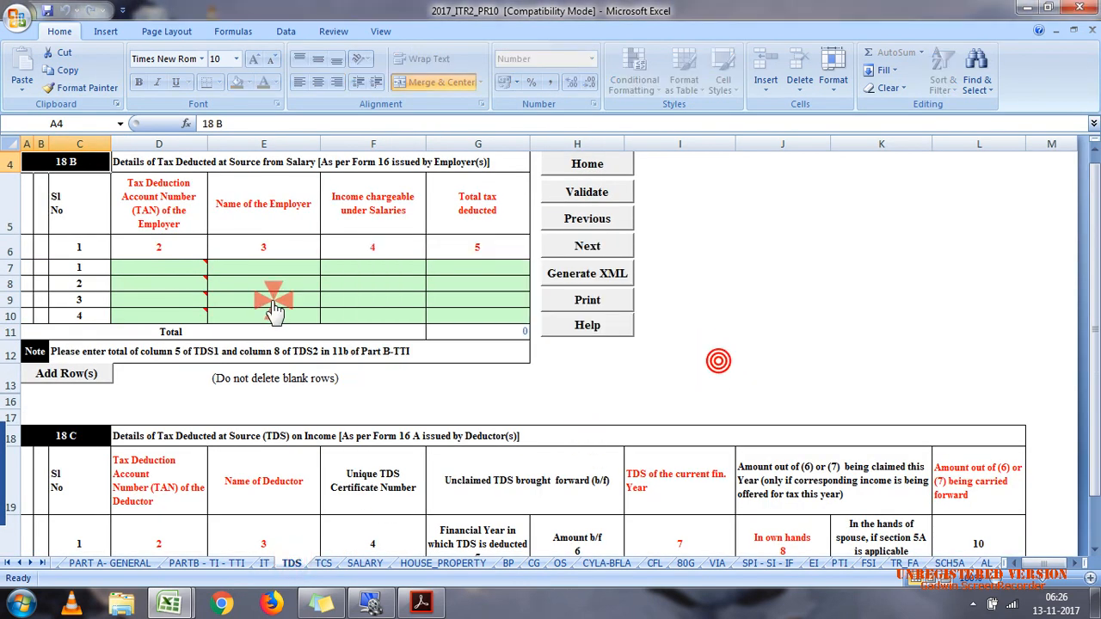
Step: Enter the employer's TAN in the first row of table 18 B for TDS from salary
click(148, 272)
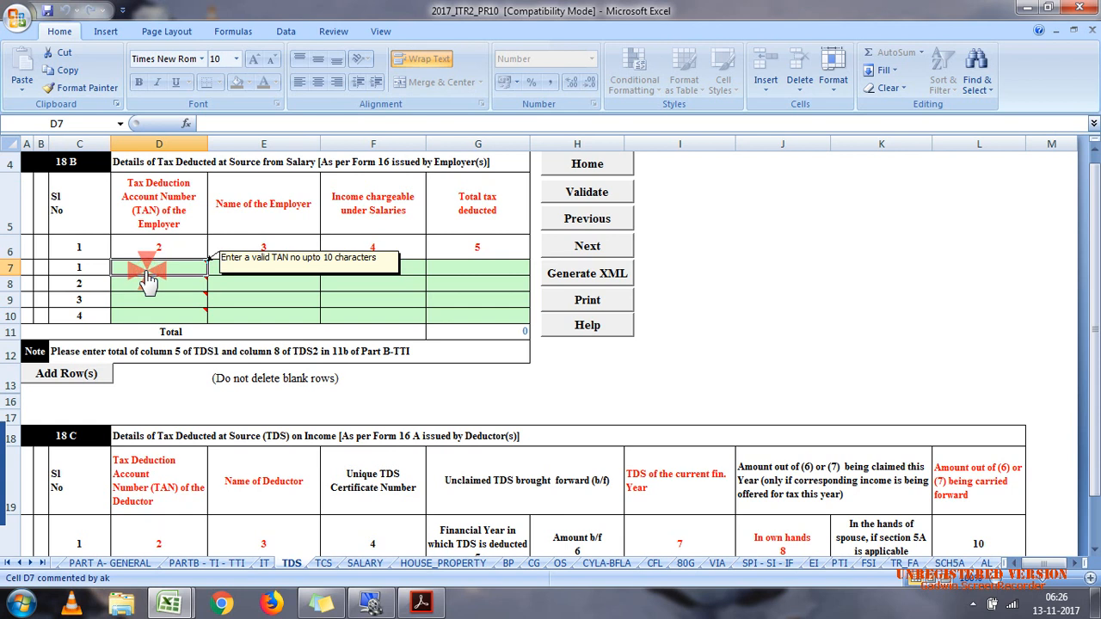
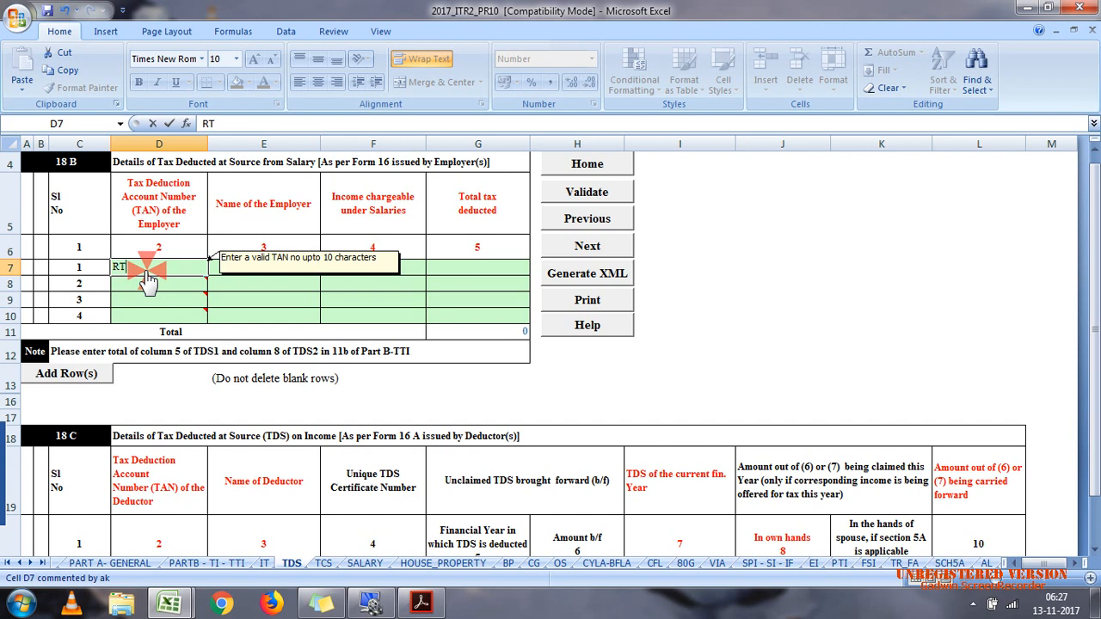
Step: Enter KAMAL LTD as the employer name in the first row of table 18 B
click(250, 270)
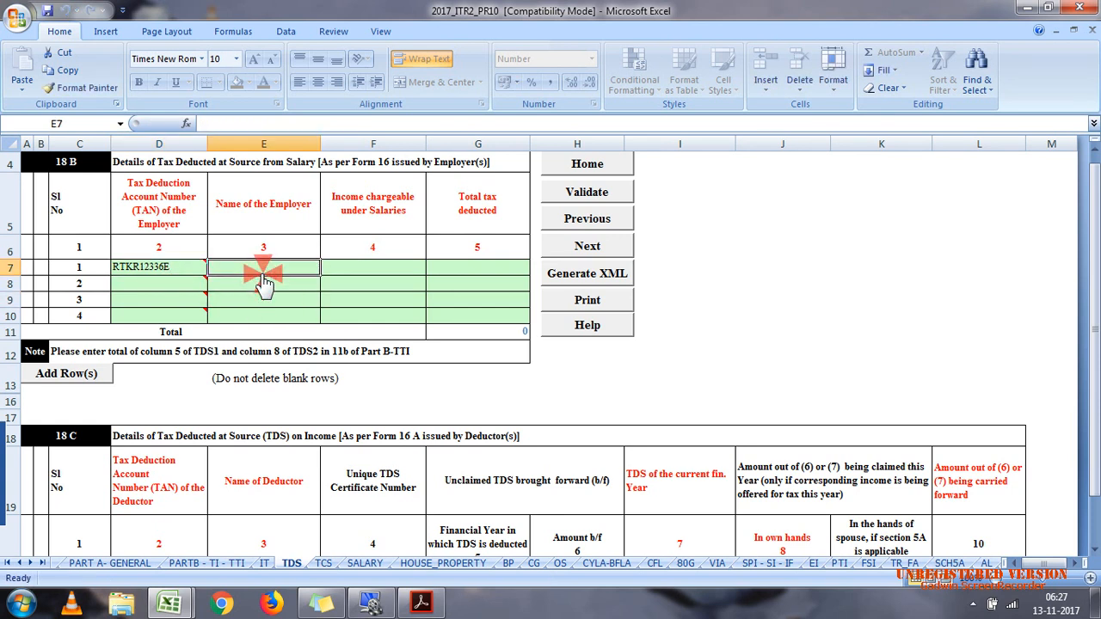
text(K)
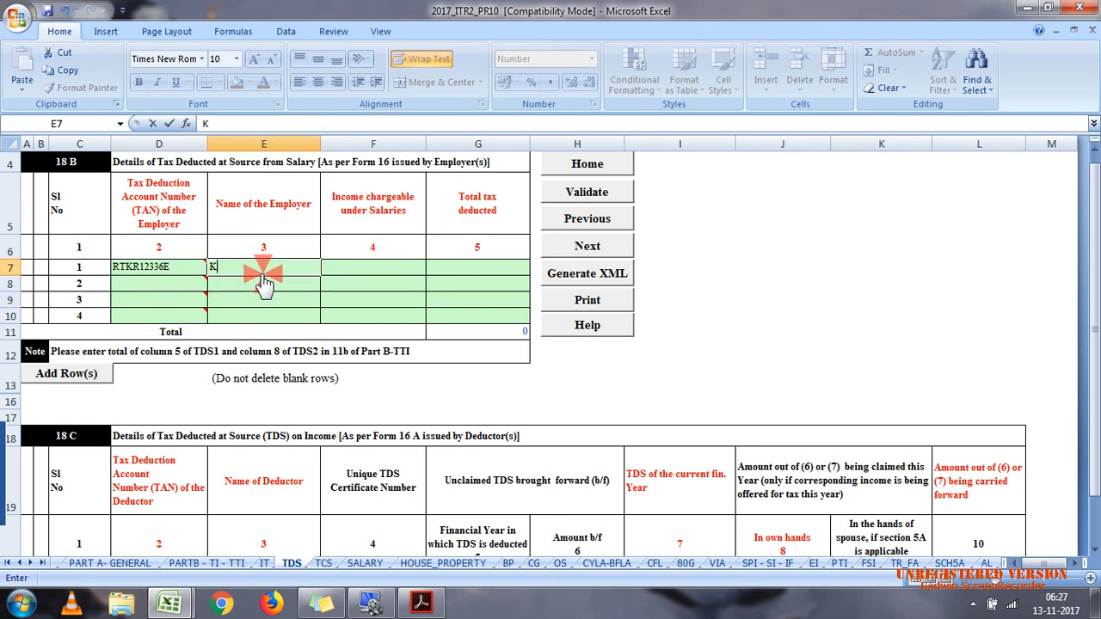
text(AMAL LTD)
Step: Switch to case 7.pdf in Acrobat Reader and examine the tenant and employer details to identify the correct employer
click(422, 603)
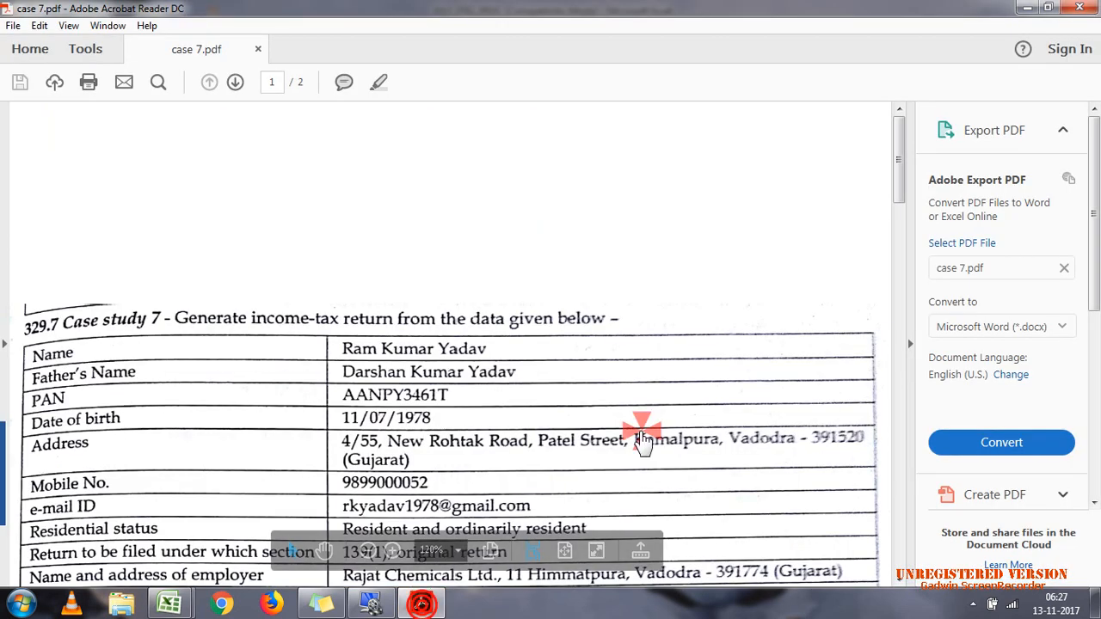
click(901, 457)
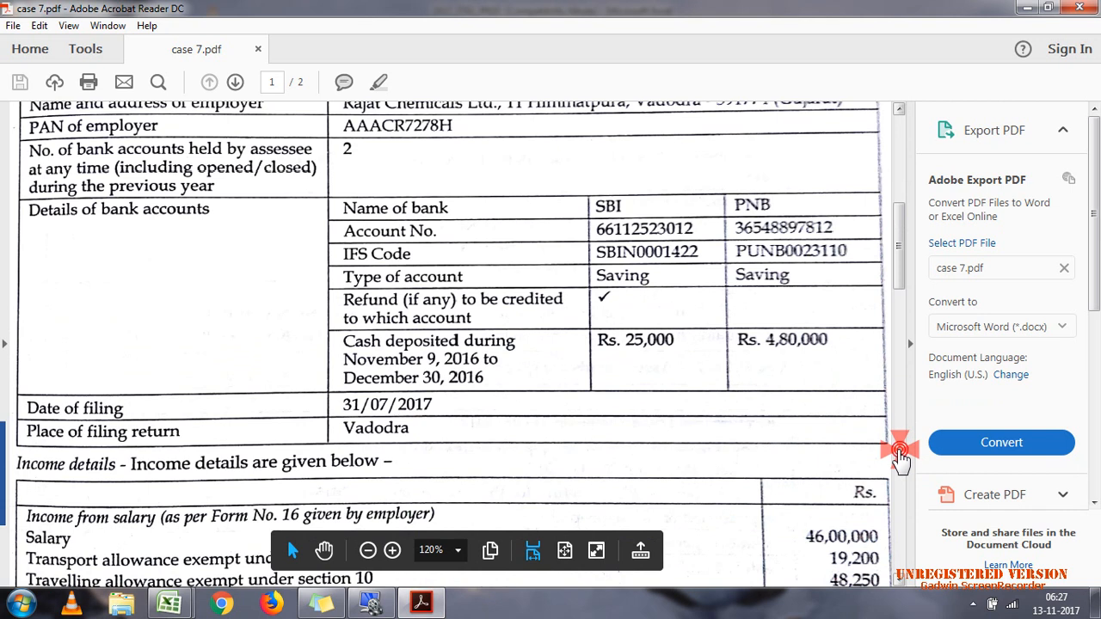
click(901, 459)
click(901, 457)
click(242, 208)
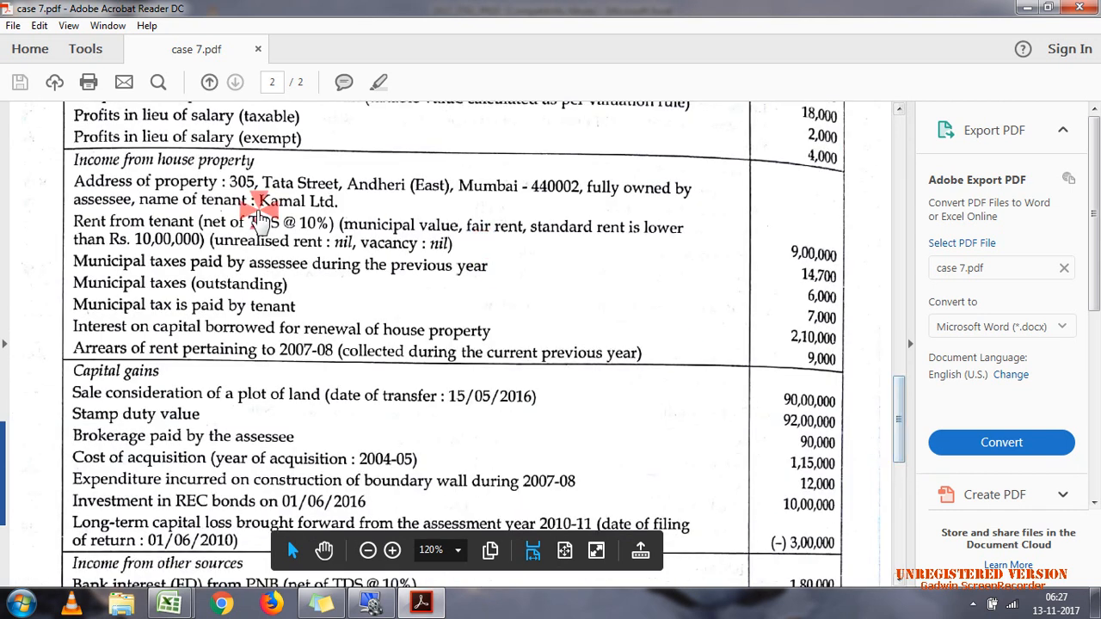
click(210, 207)
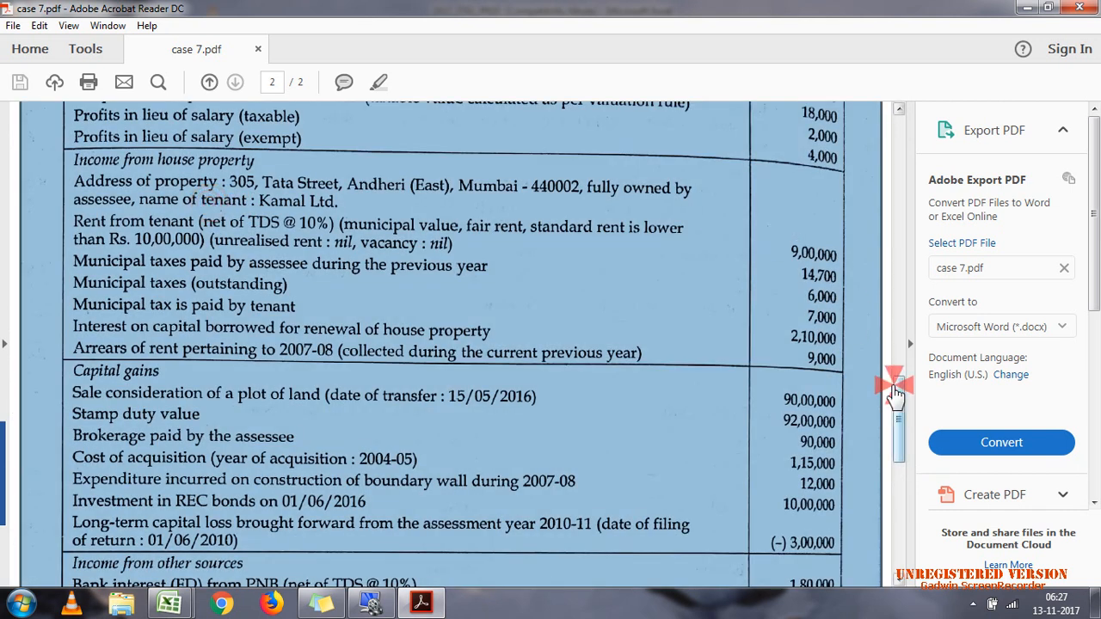
drag(897, 413, 900, 225)
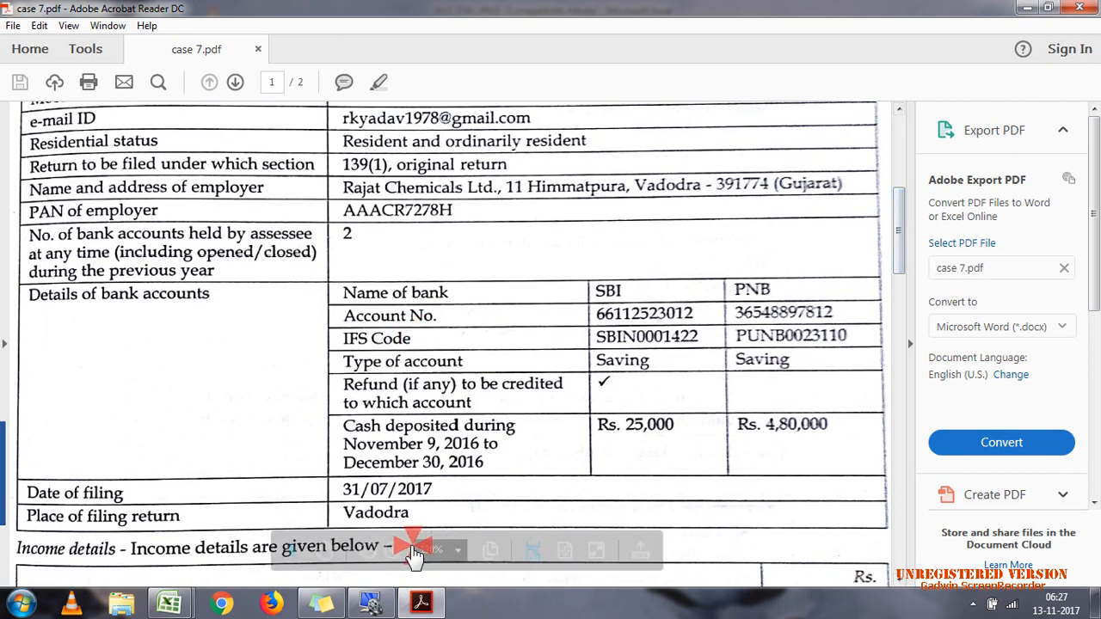
click(383, 605)
click(415, 612)
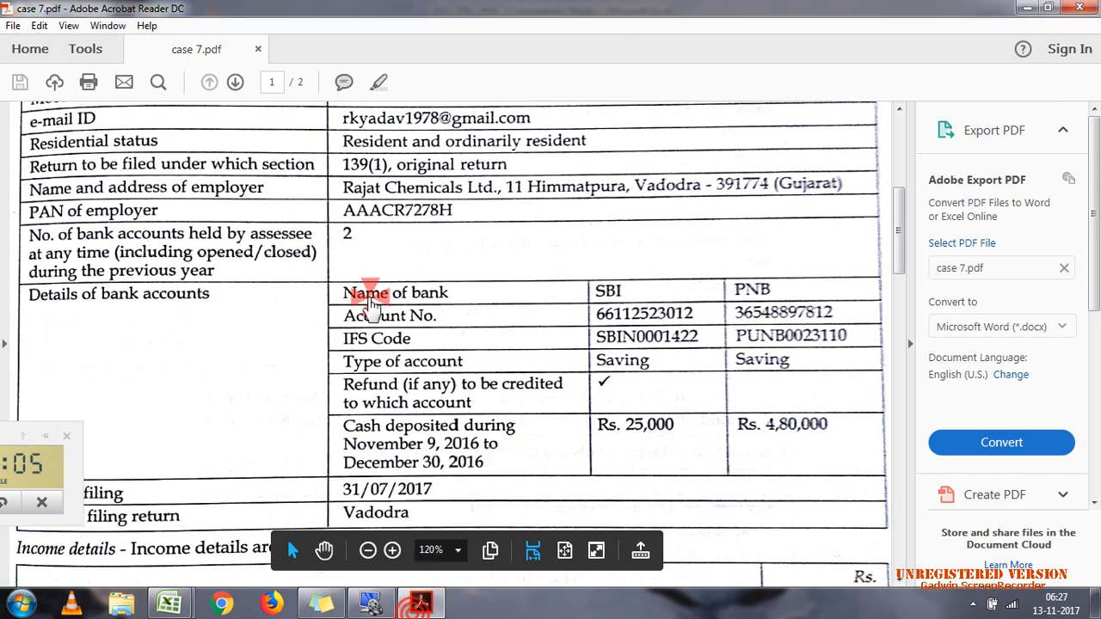
click(446, 615)
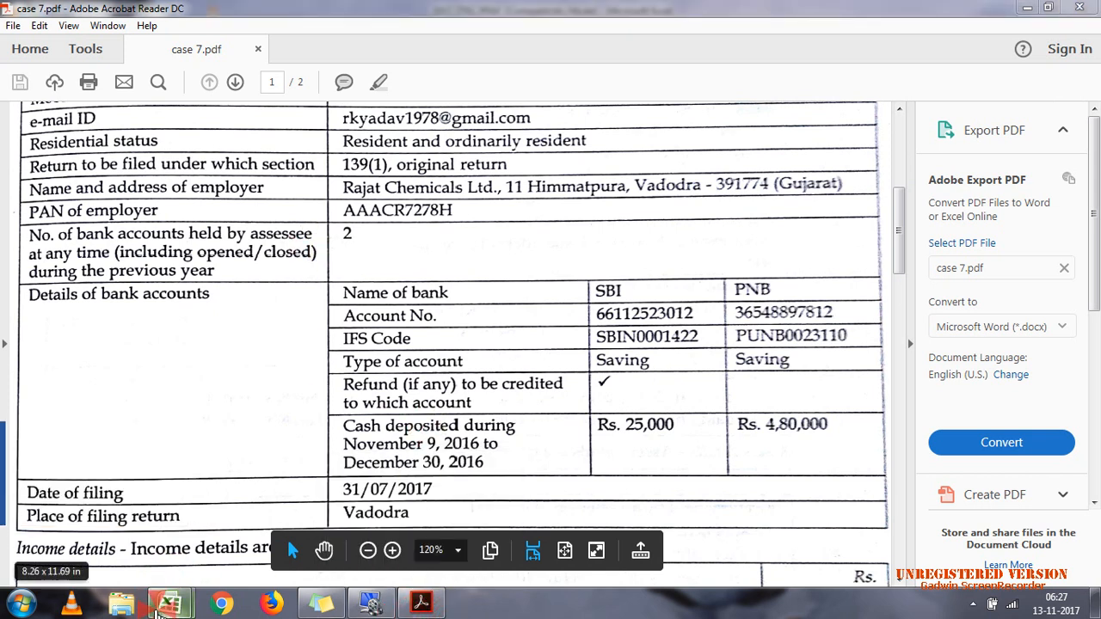
Step: Return to the 2017_ITR2_PR10 workbook and replace the employer name in the first 18 B row with RAJAT CHEMICALS LTD
mouse_move(169, 604)
click(254, 540)
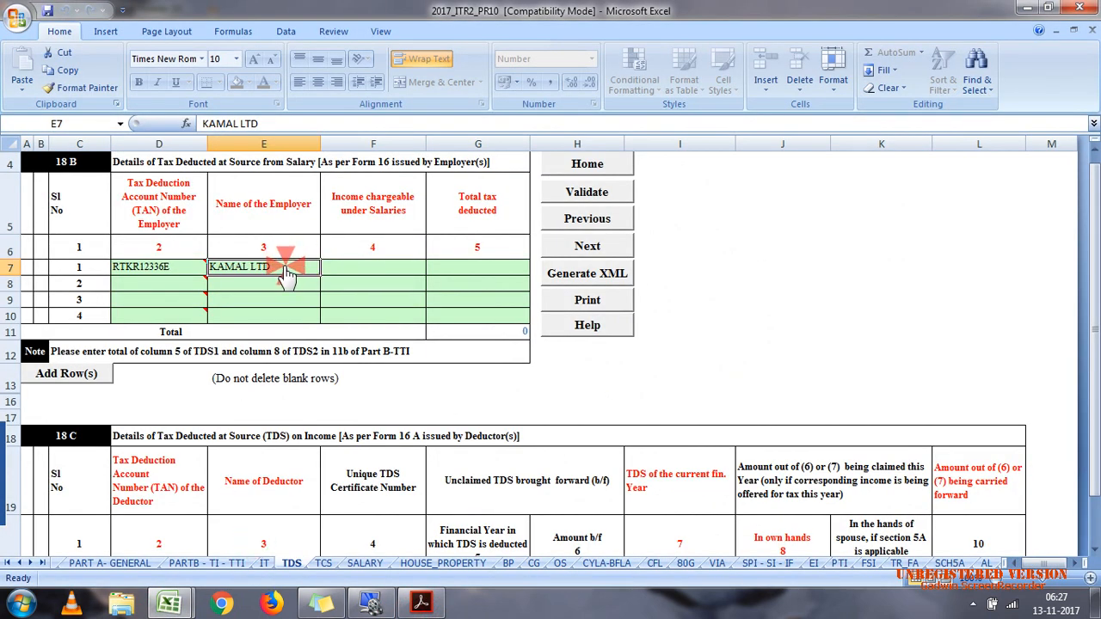
double_click(285, 268)
key(BackSpace)
key(BackSpace)
key(BackSpace)
key(BackSpace)
key(BackSpace)
key(BackSpace)
key(BackSpace)
key(BackSpace)
key(BackSpace)
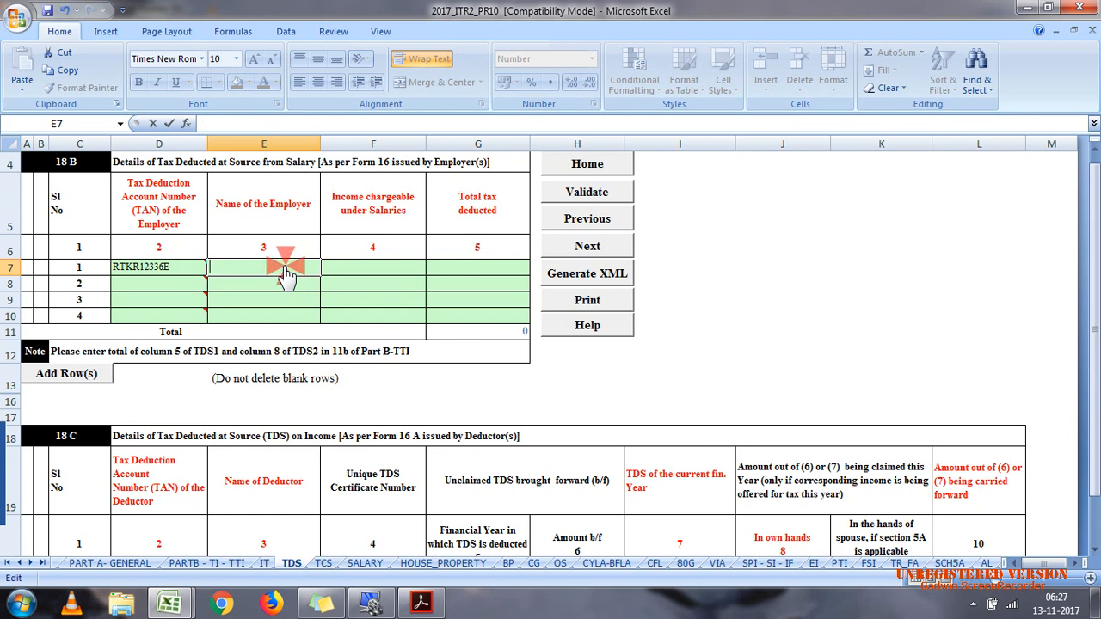
text(RAJAT CHE)
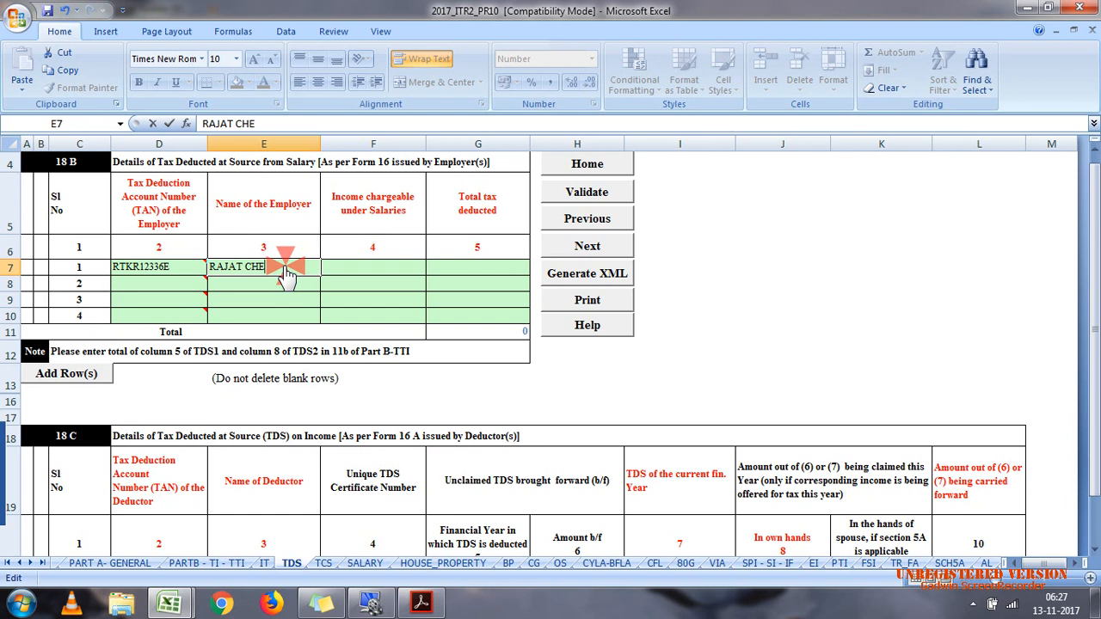
text(MICALS LTD)
key(Tab)
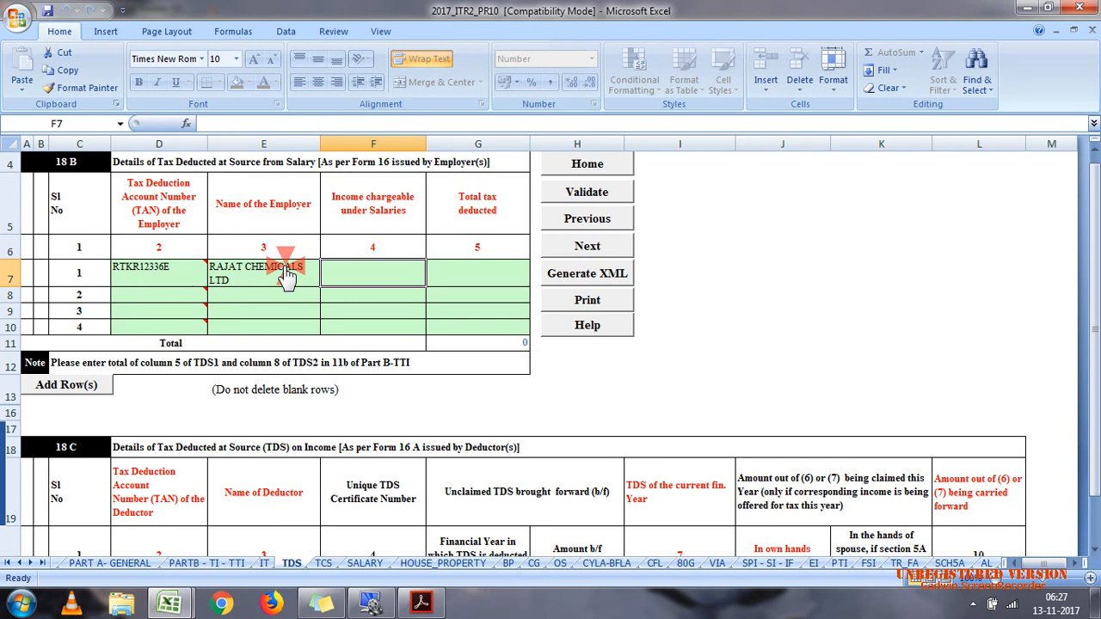
Step: Check the salary total in the calculation efiling workbook and enter 4629100 as income chargeable under Salaries for Rajat Chemicals in the TDS schedule
mouse_move(172, 603)
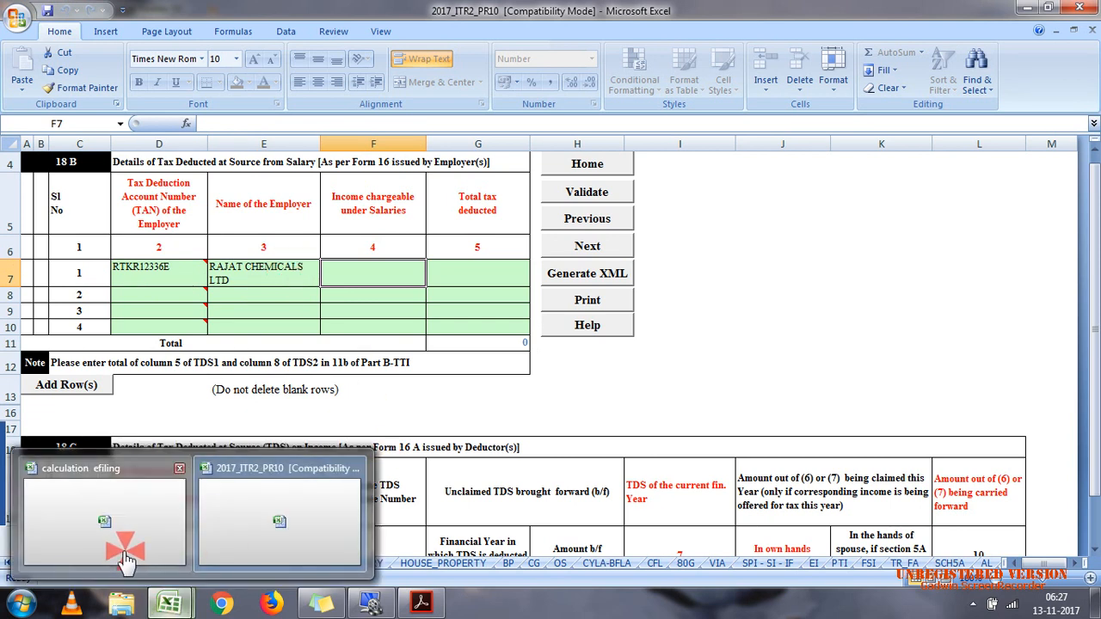
click(129, 551)
click(1093, 191)
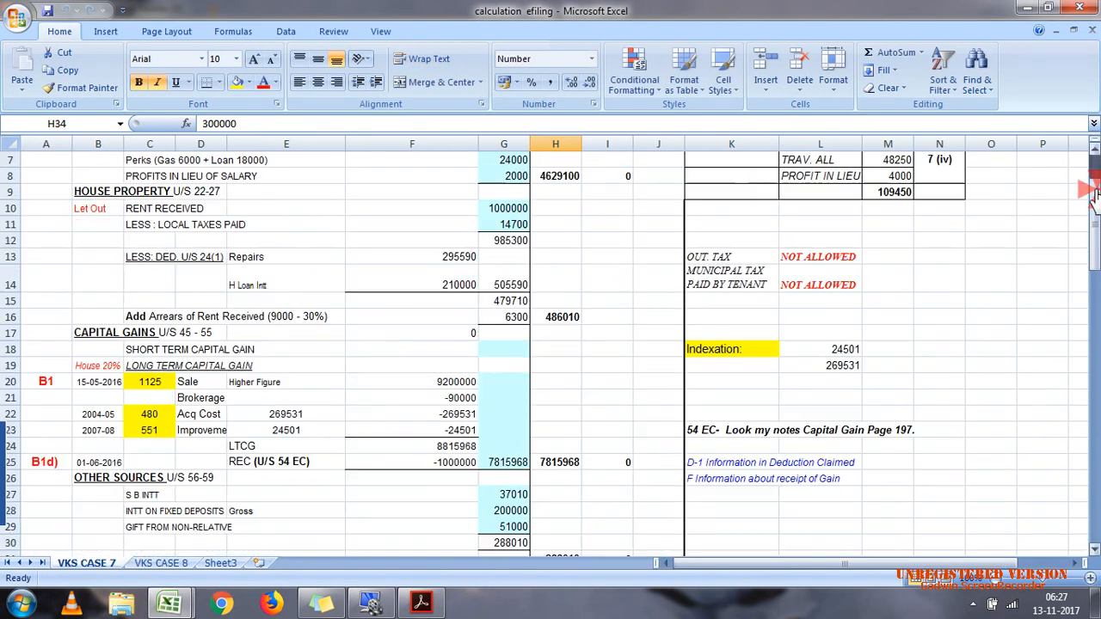
drag(1093, 191, 1093, 176)
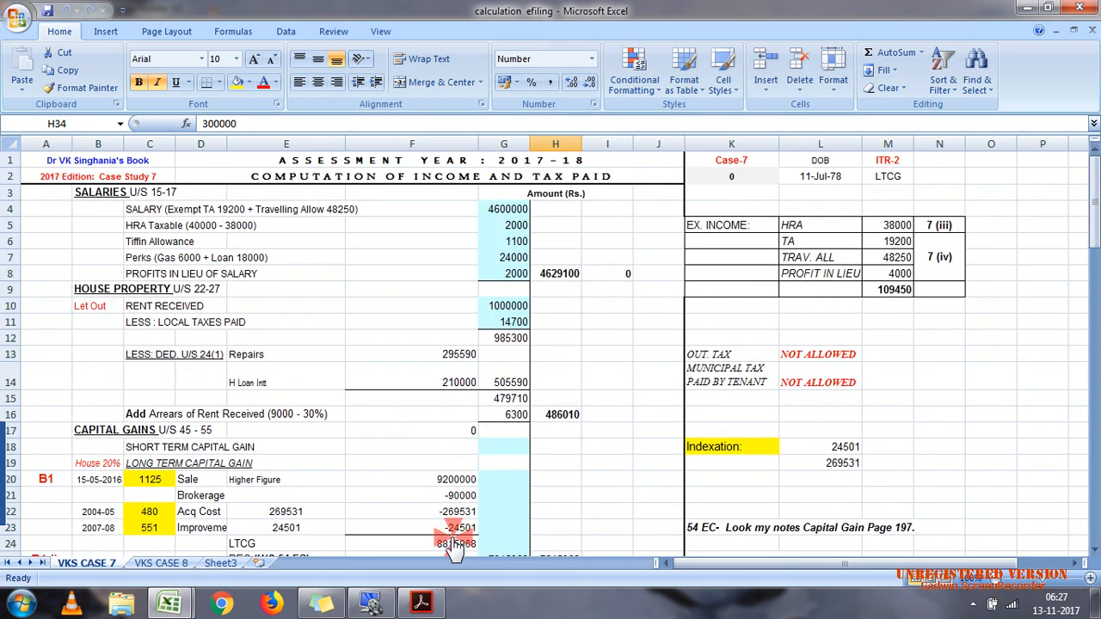
click(434, 606)
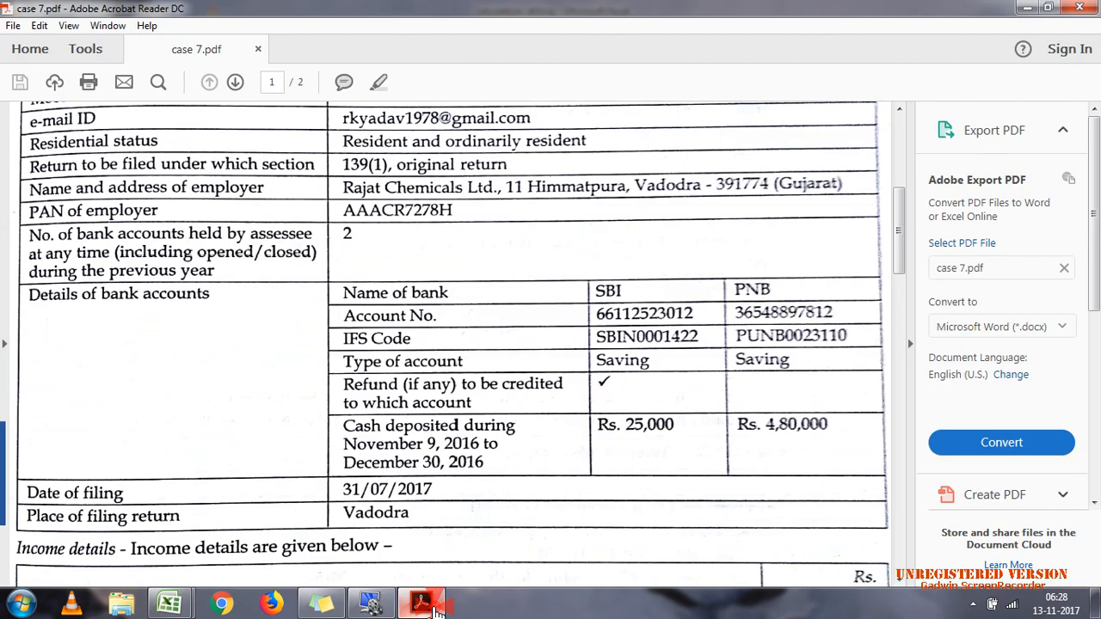
mouse_move(158, 610)
click(243, 523)
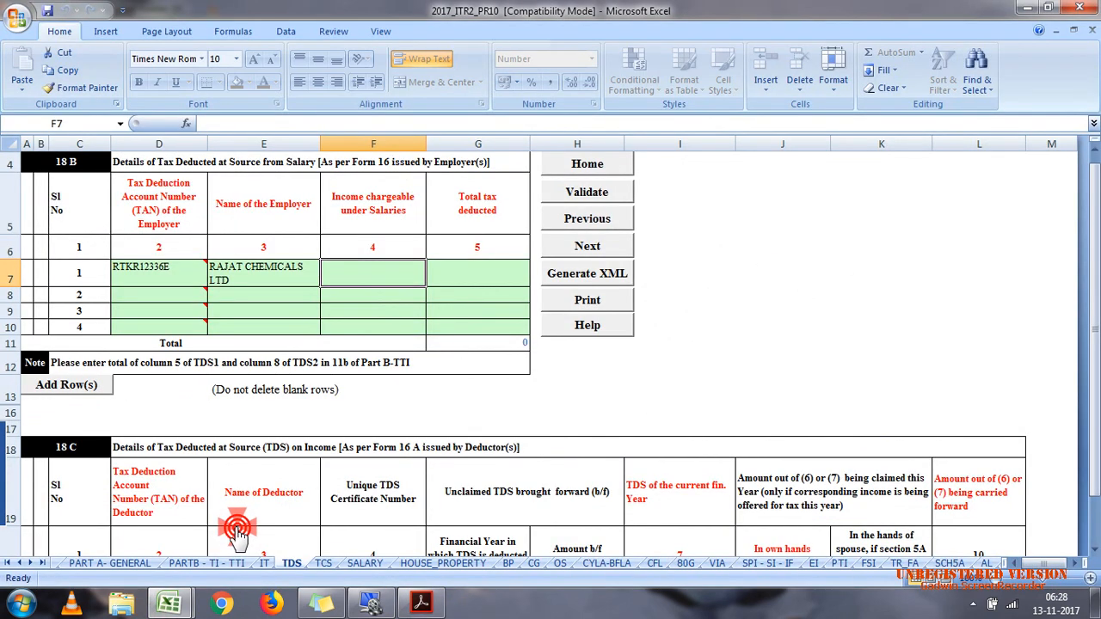
text(4629100)
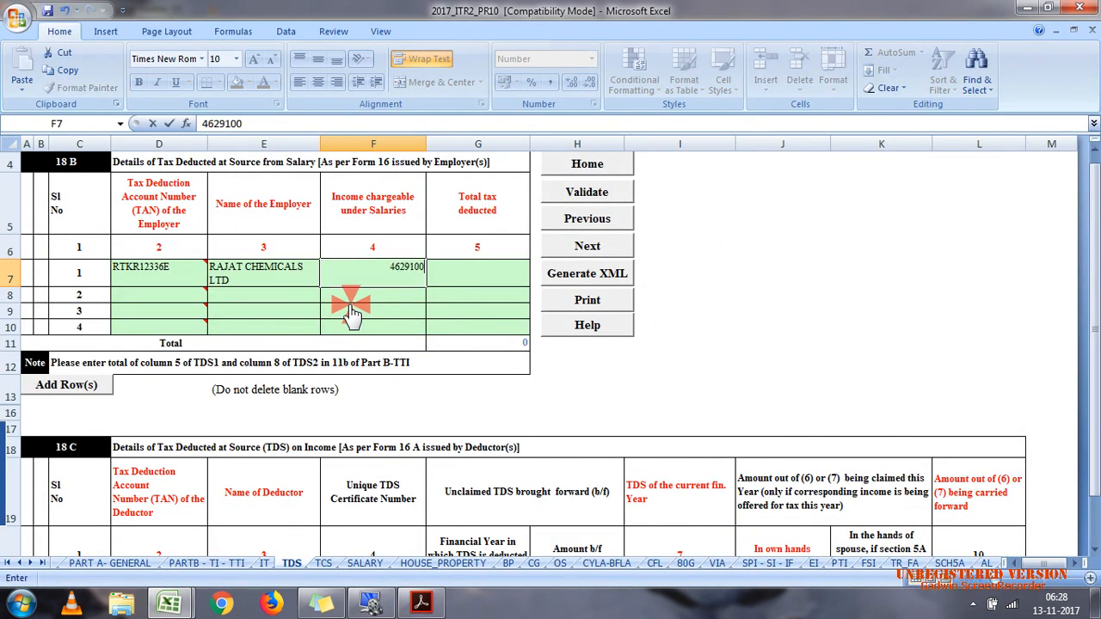
Step: Set the total tax deducted by Rajat Chemicals to 900000 in table 18 B
click(482, 277)
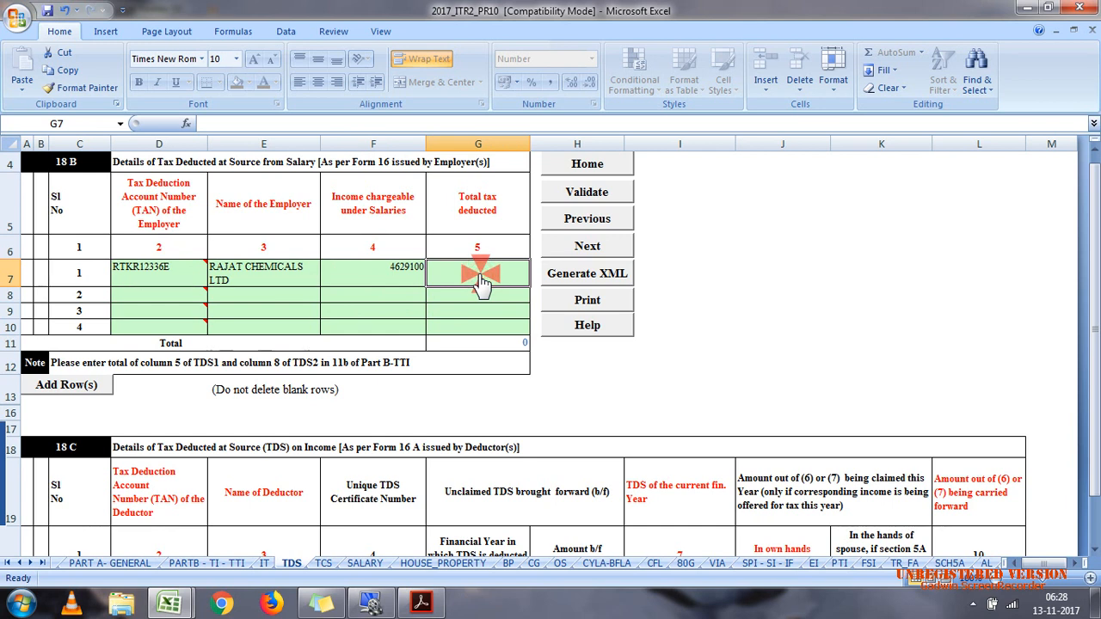
text(9000)
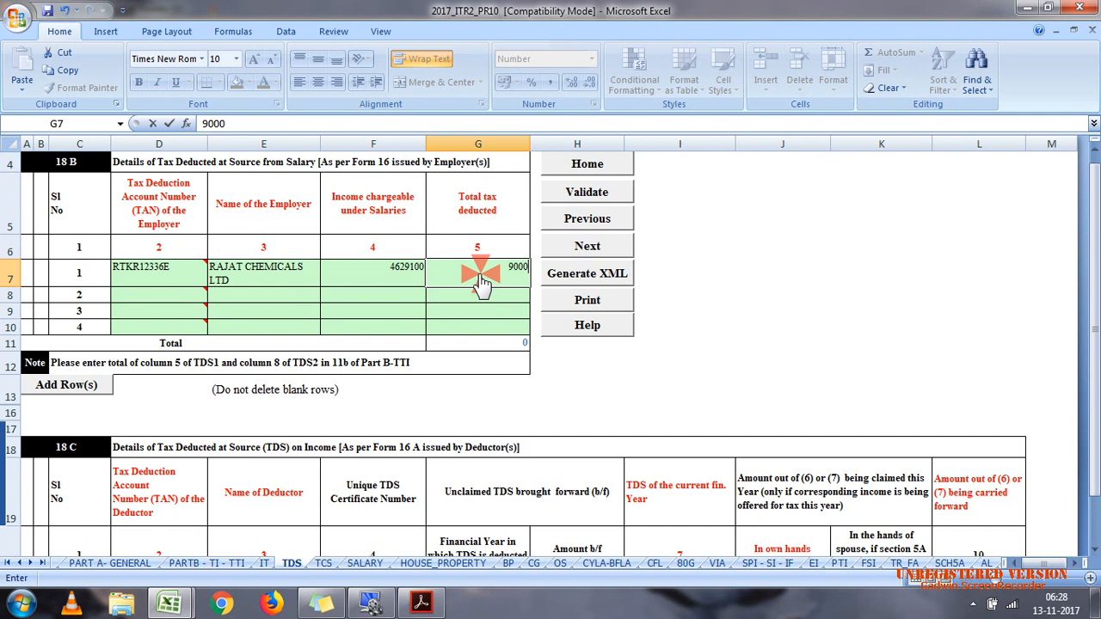
text(00)
click(482, 313)
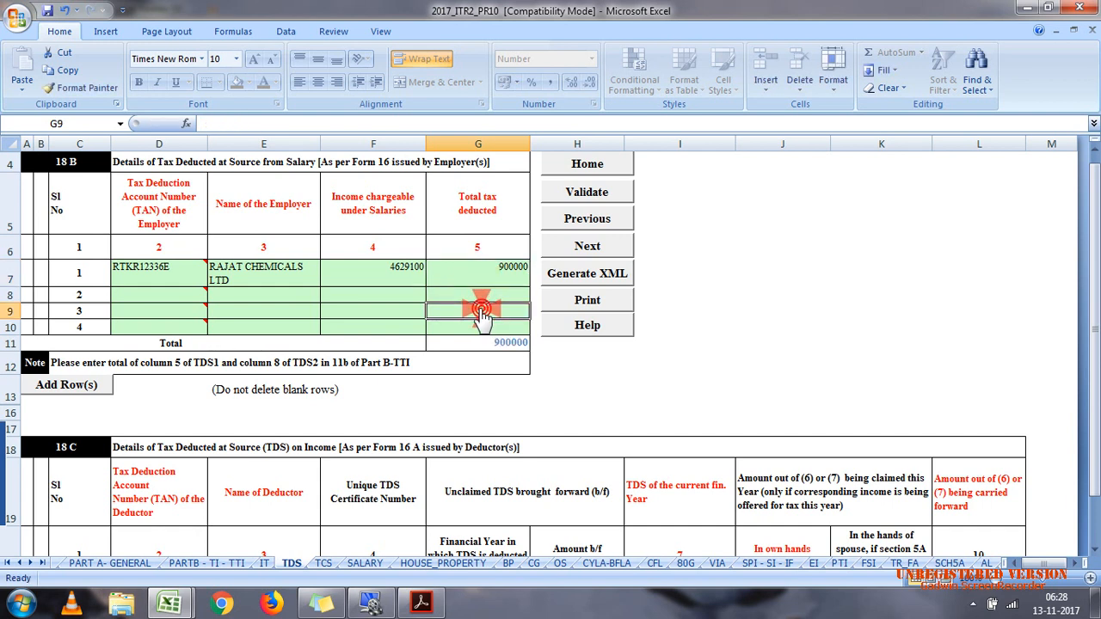
Step: Enter the first deductor's TAN in row 1 of the 18 C table for TDS on income
drag(1091, 295, 1091, 314)
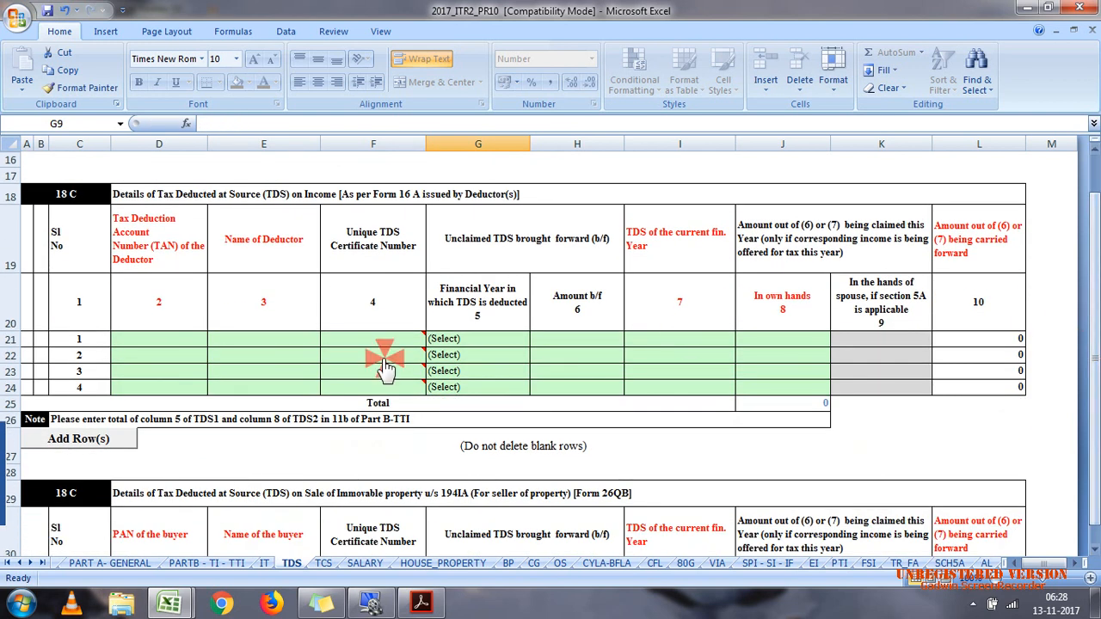
click(119, 342)
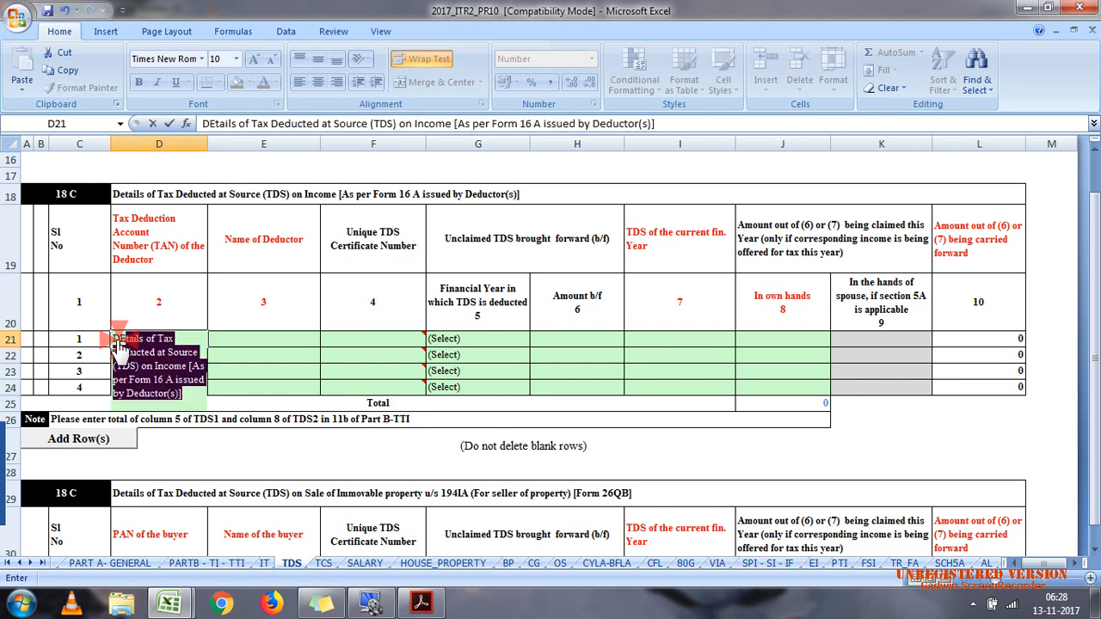
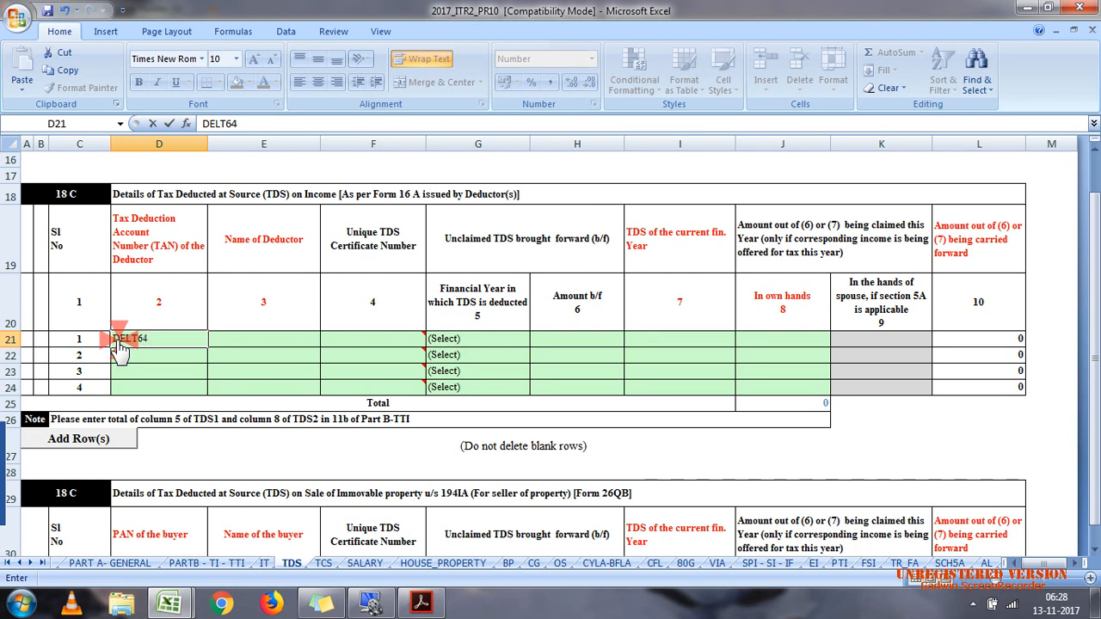
Step: Enter KAMAL LTD as the first deductor's name in table 18 C, checking the tenant's name in case 7.pdf
click(226, 341)
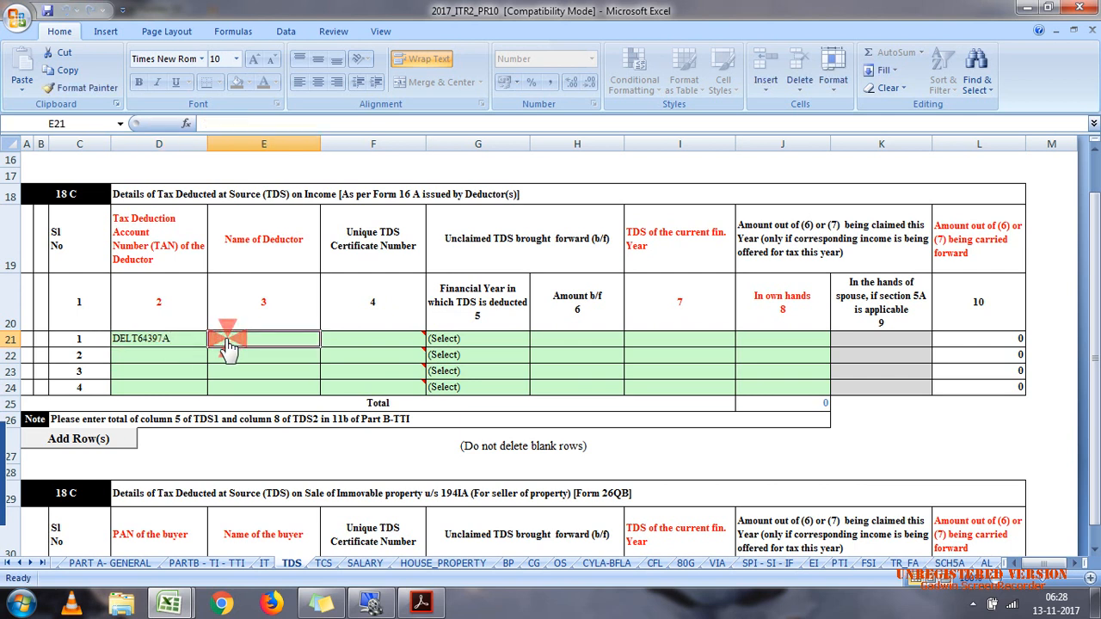
text(R)
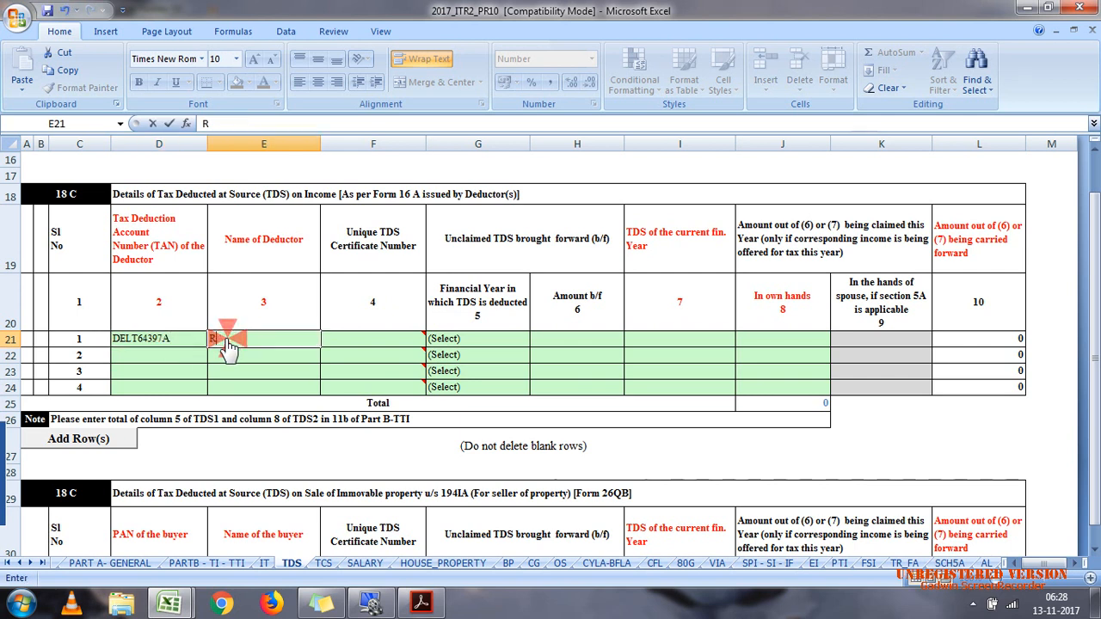
text(AMAL LTD)
click(421, 602)
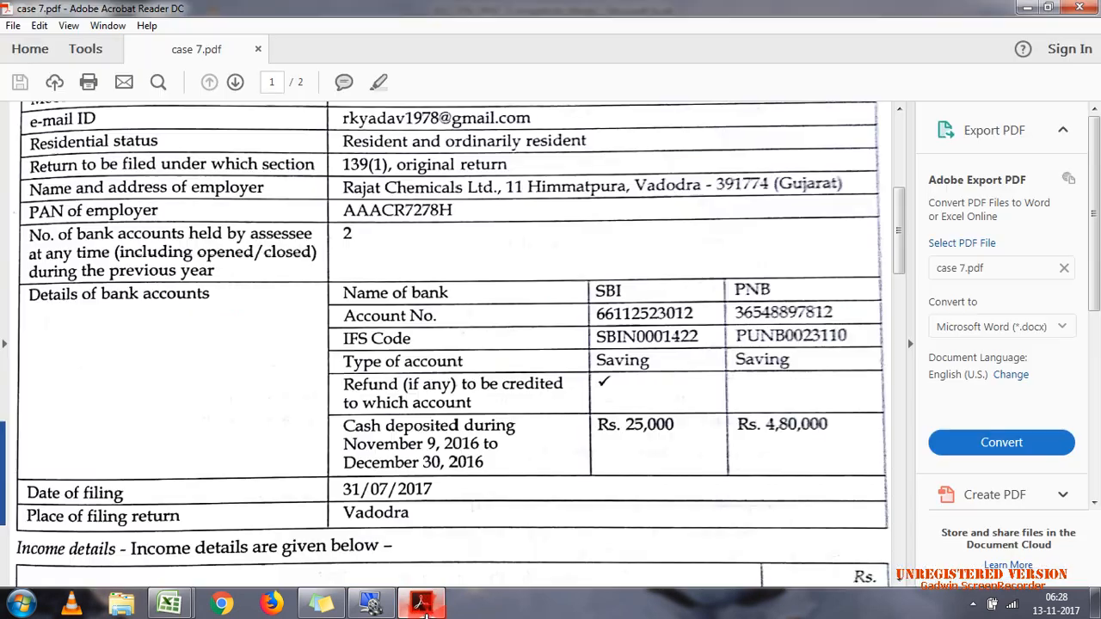
click(609, 487)
click(895, 375)
click(895, 376)
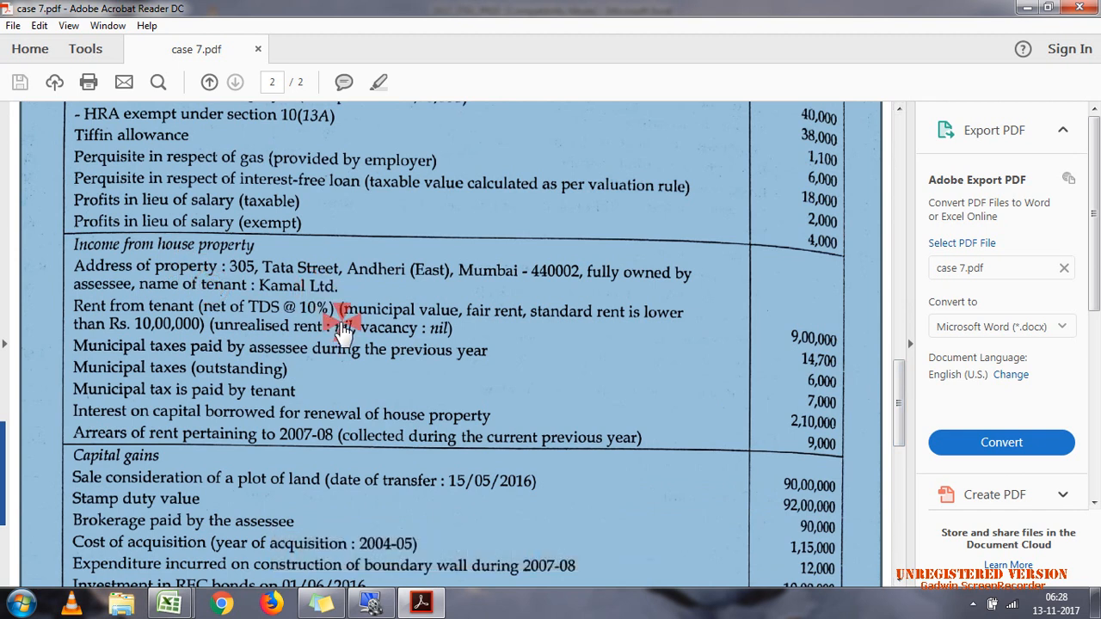
click(420, 603)
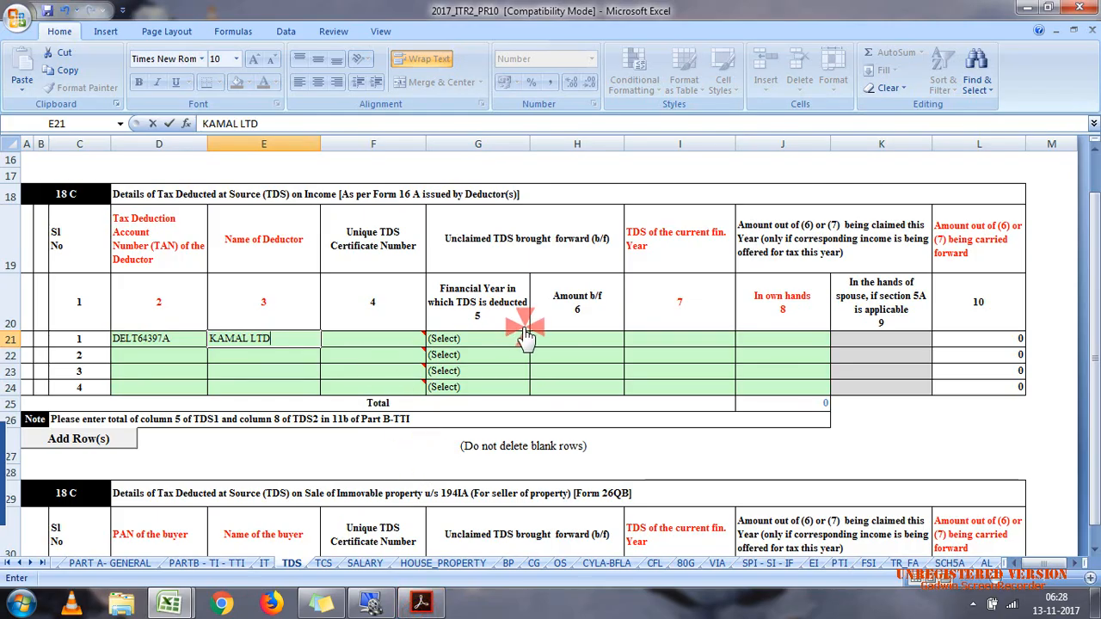
Step: Enter 100000 for Kamal Ltd as both the TDS of the current financial year and the amount claimed in own hands
click(579, 339)
click(678, 342)
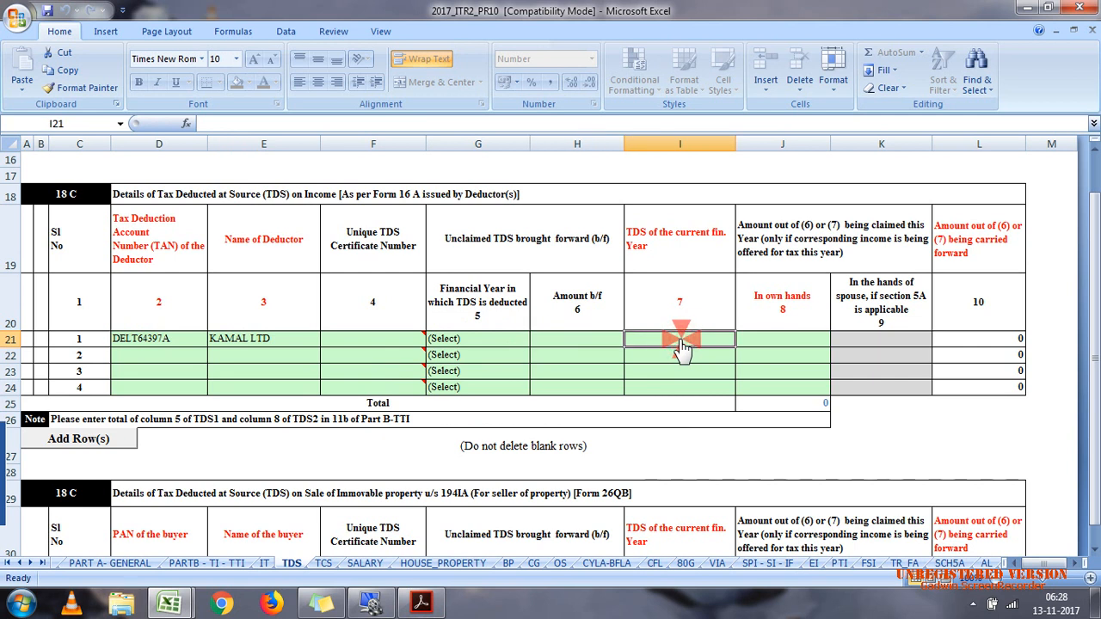
text(100000)
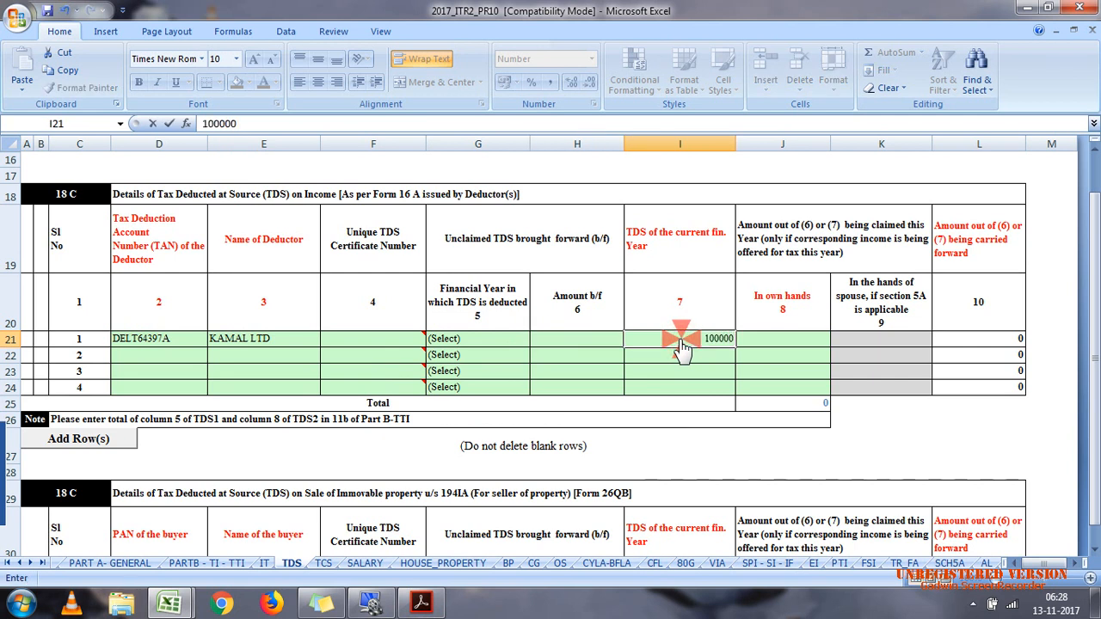
click(781, 345)
text(100000)
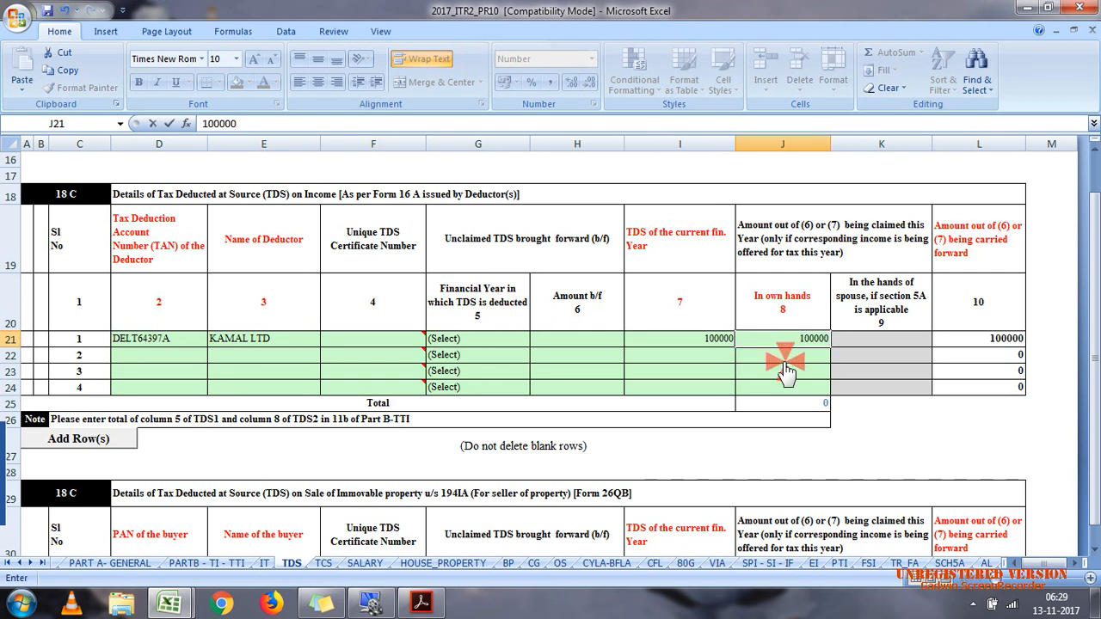
click(783, 372)
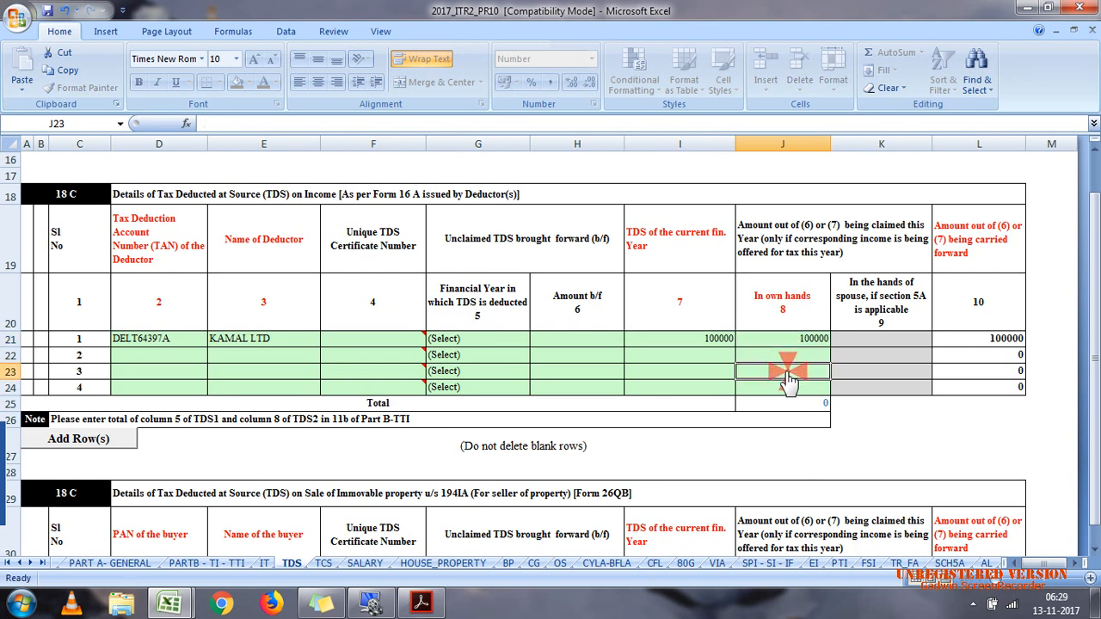
Step: Enter the second deductor's TAN in row 2 of table 18 C
click(181, 357)
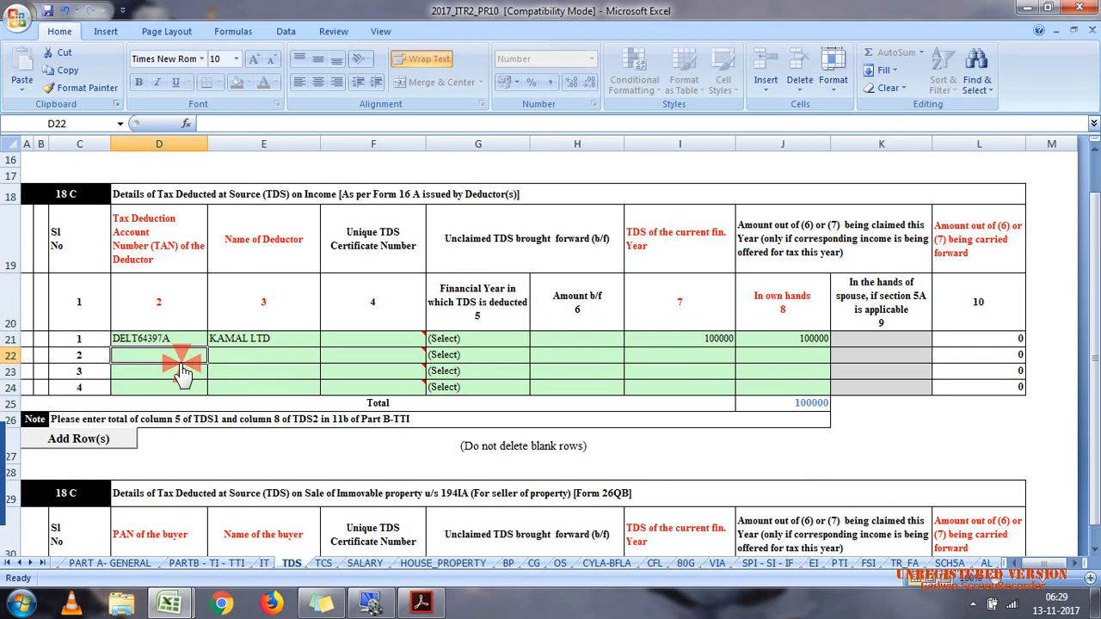
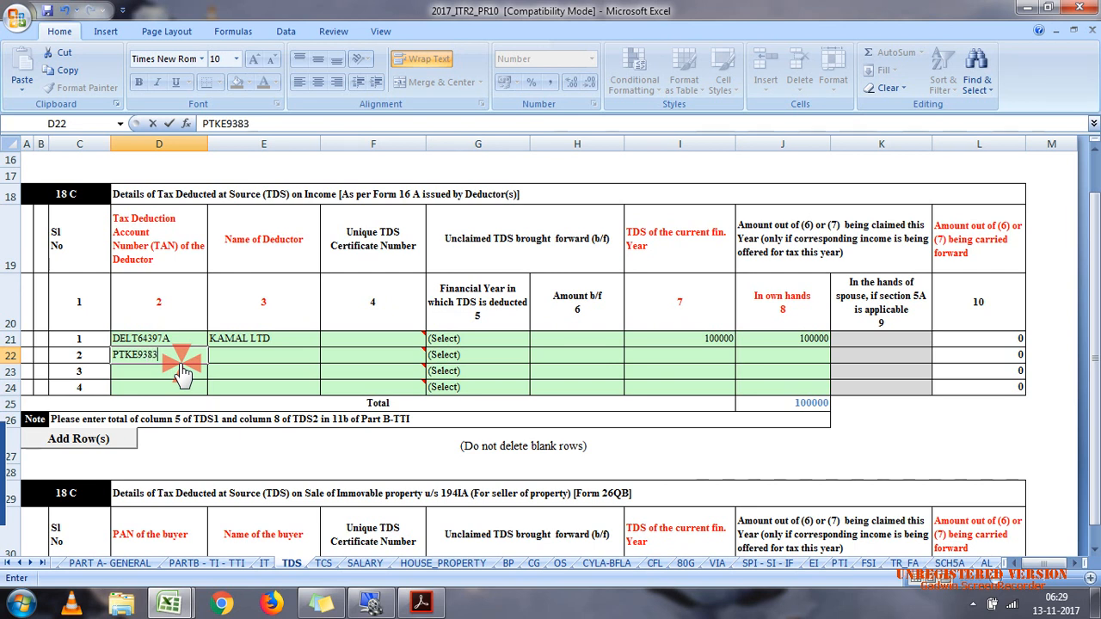
Step: Enter PUNJAB NATIONAL BANK as the name of the second deductor in table 18 C
click(216, 359)
text(PUN)
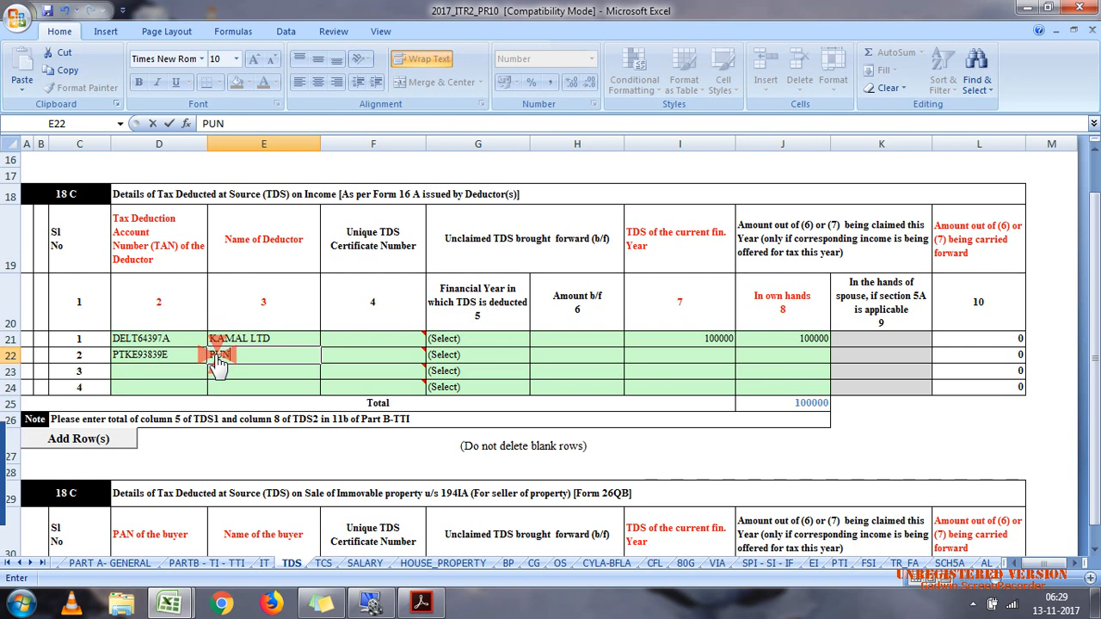
text(BA)
text(JAB)
text( NATIONAL BANK)
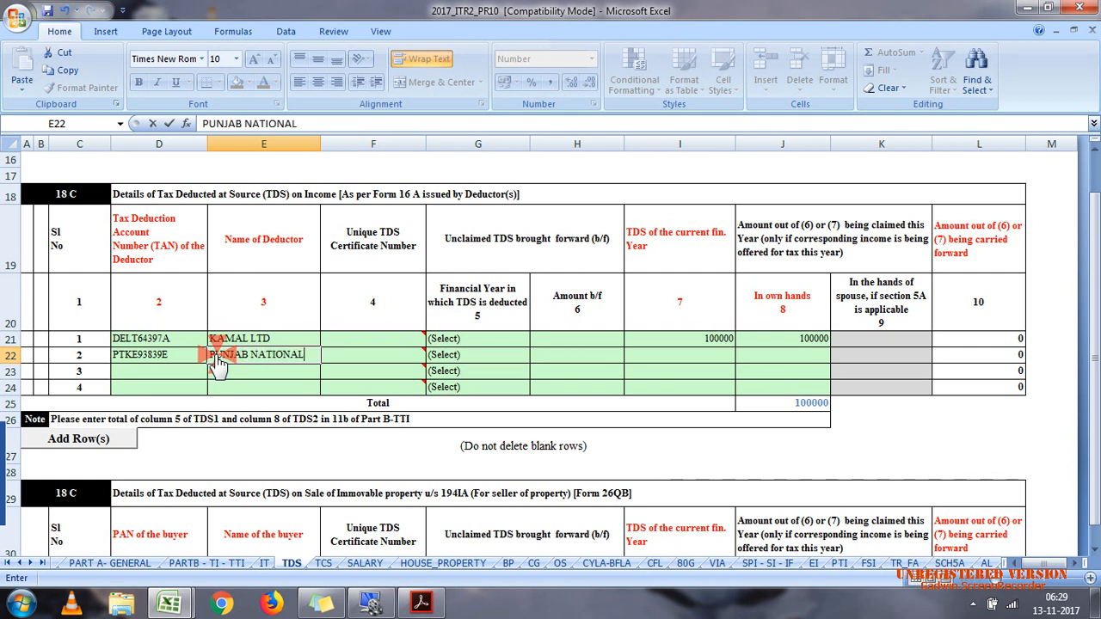
Step: Enter 20000 for Punjab National Bank as both the current year's TDS and the amount claimed in own hands
click(706, 363)
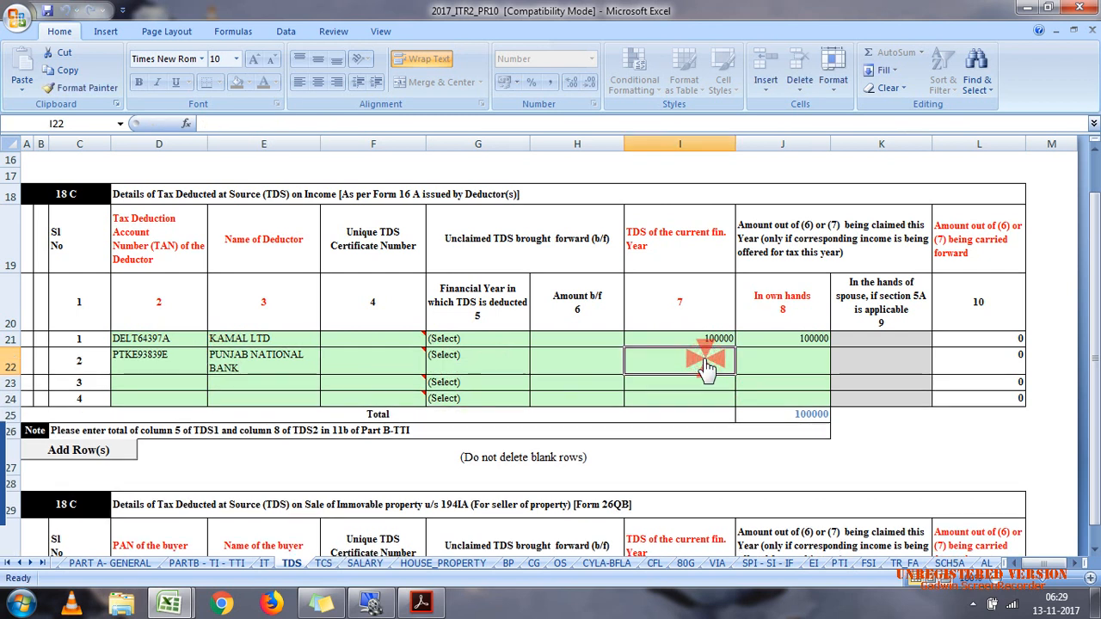
text(20000)
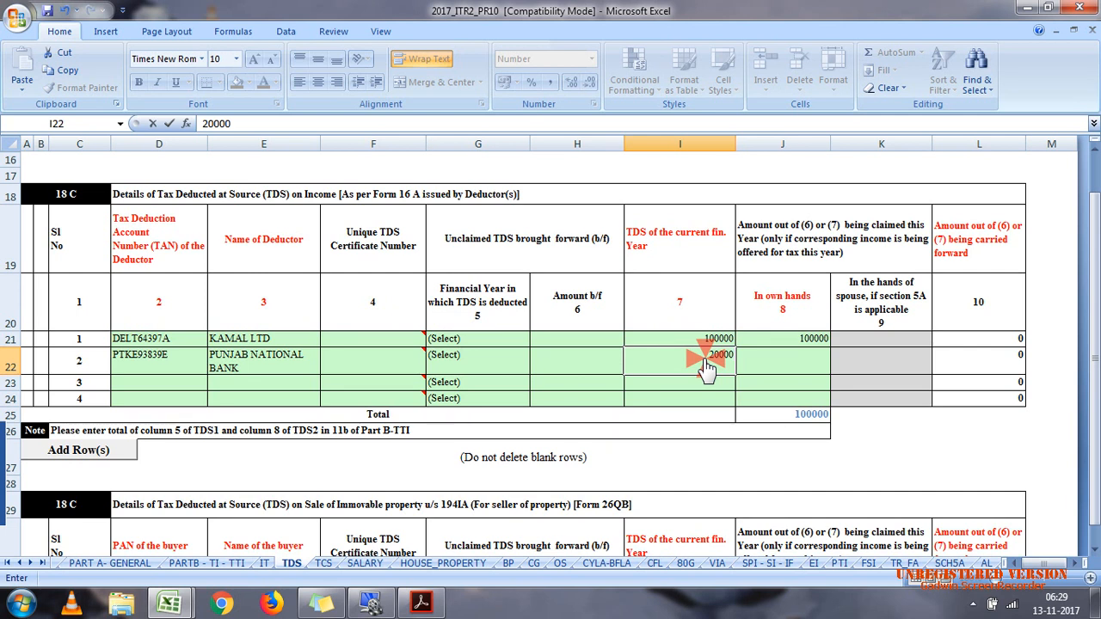
click(782, 370)
text(20000)
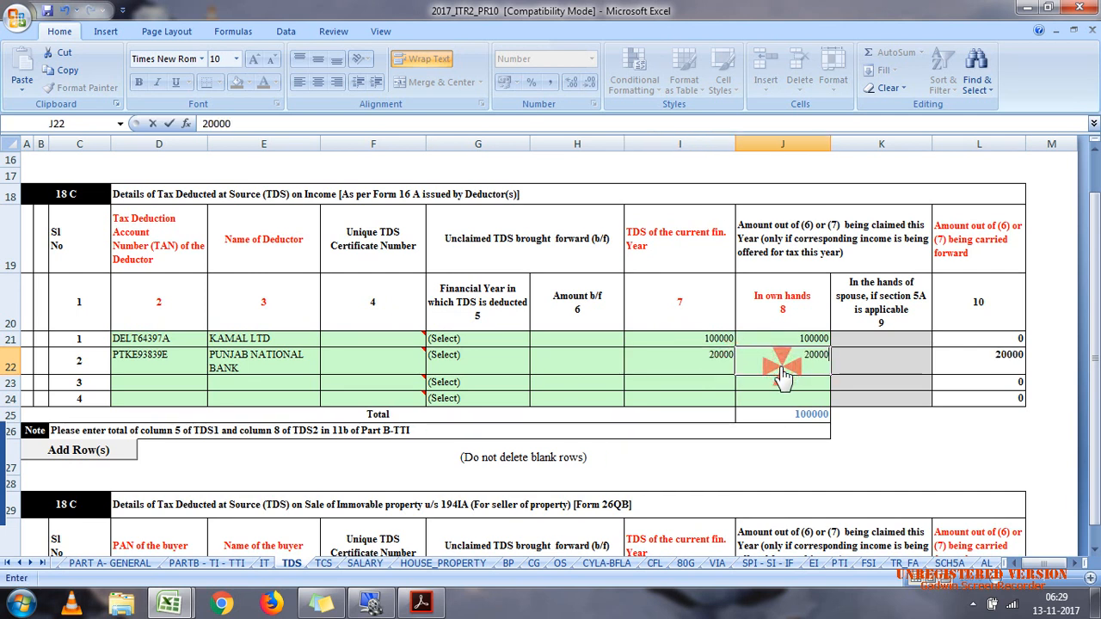
click(800, 398)
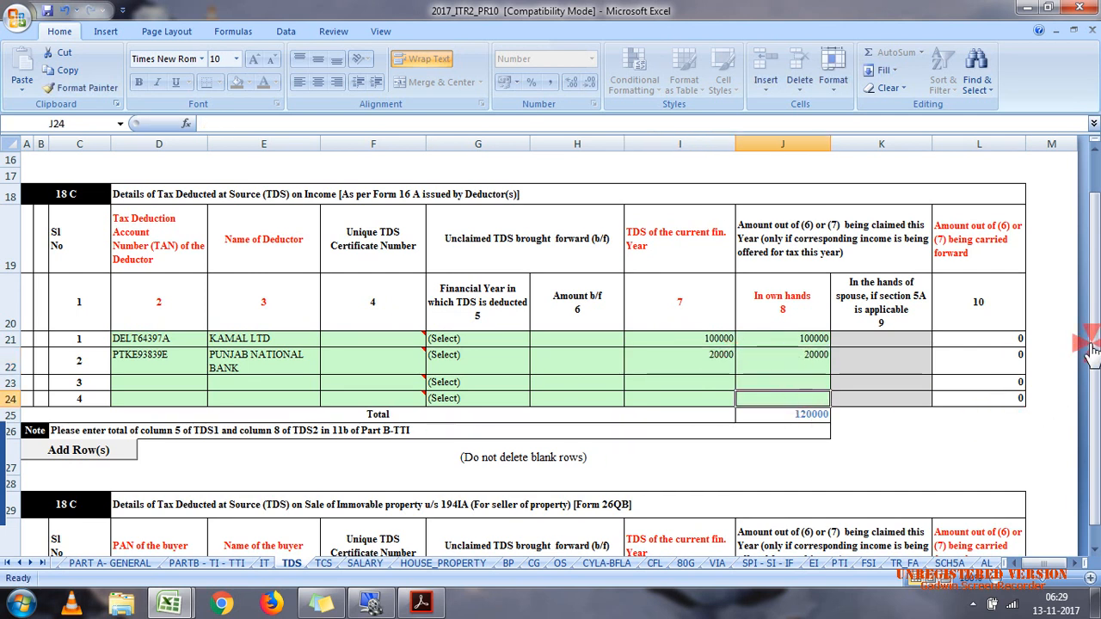
Step: Validate the completed TDS schedule and dismiss the validation result
drag(1094, 384, 1094, 244)
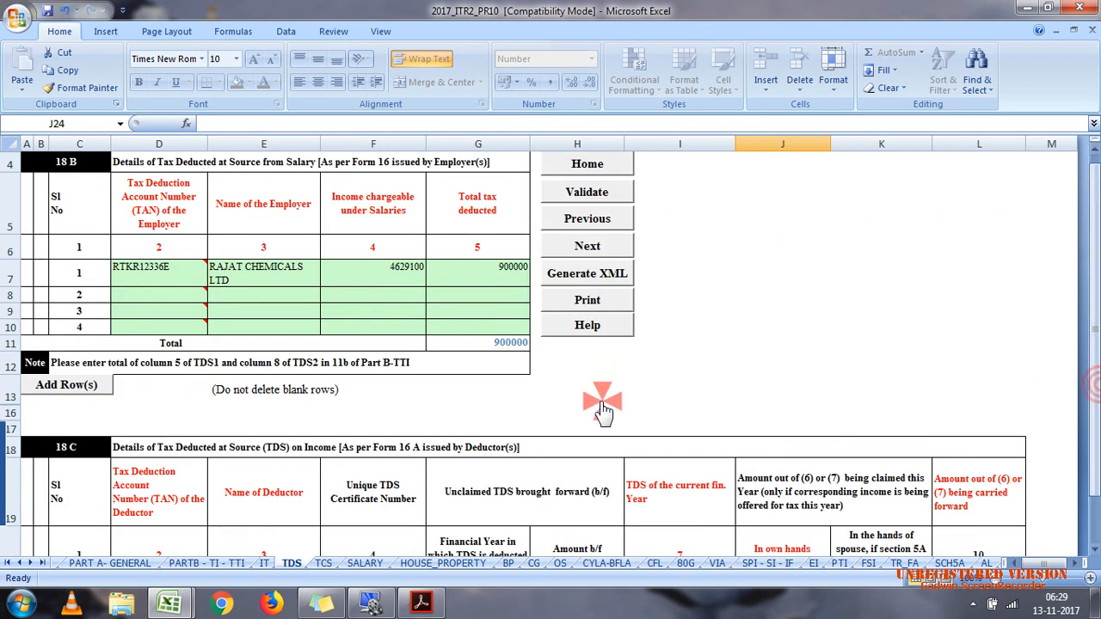
click(588, 191)
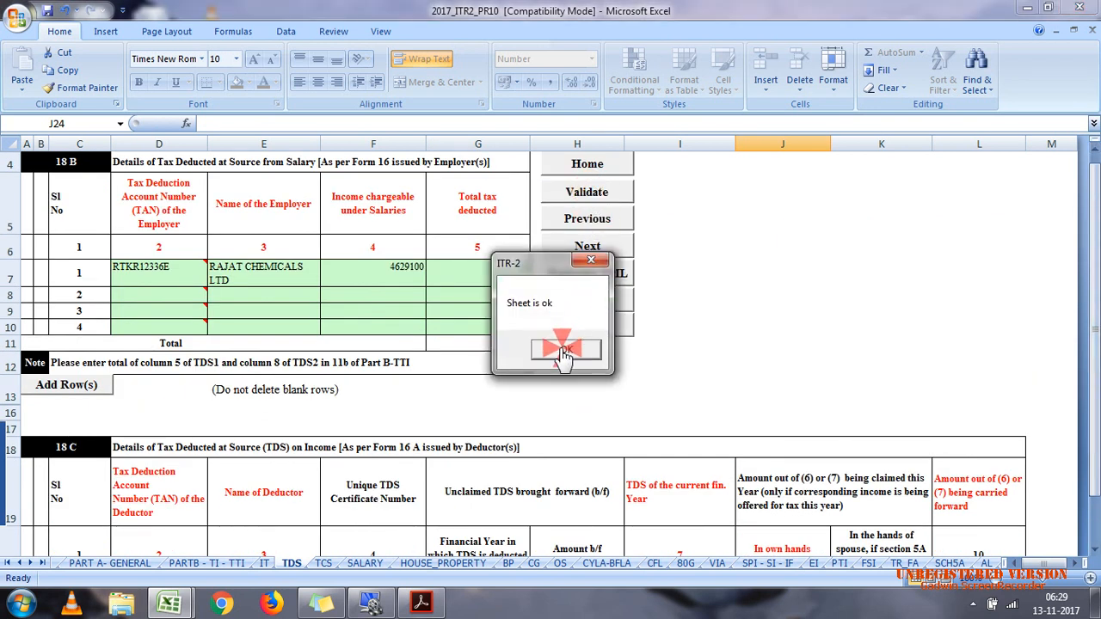
click(565, 349)
Step: Go to the SALARY schedule and enter RAJAT CHEMCALS LTD as the name of the employer
click(367, 563)
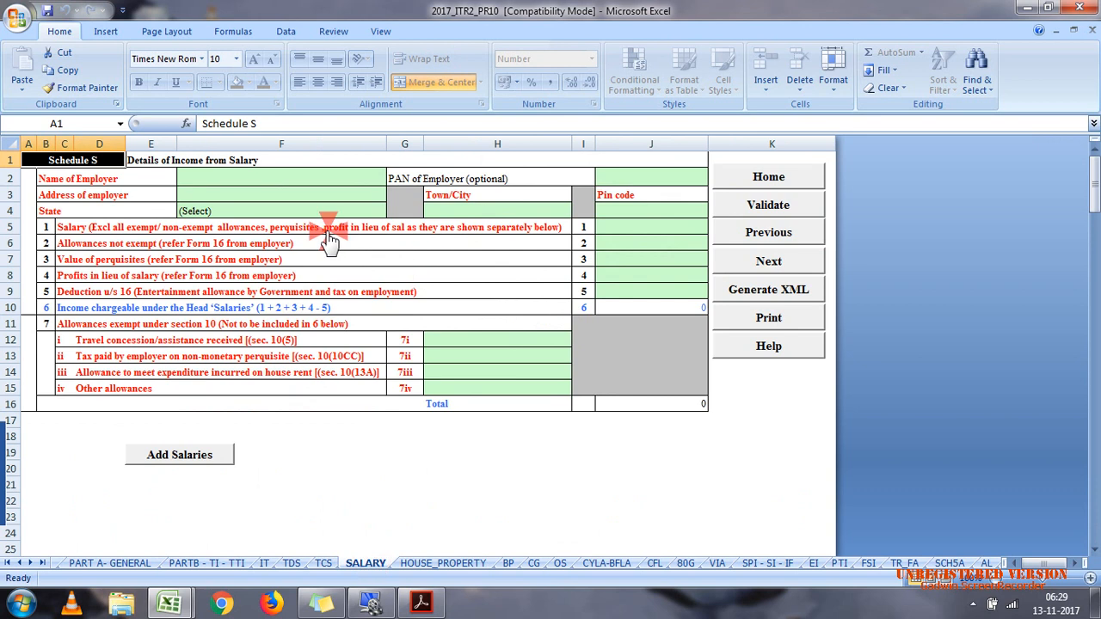
click(290, 178)
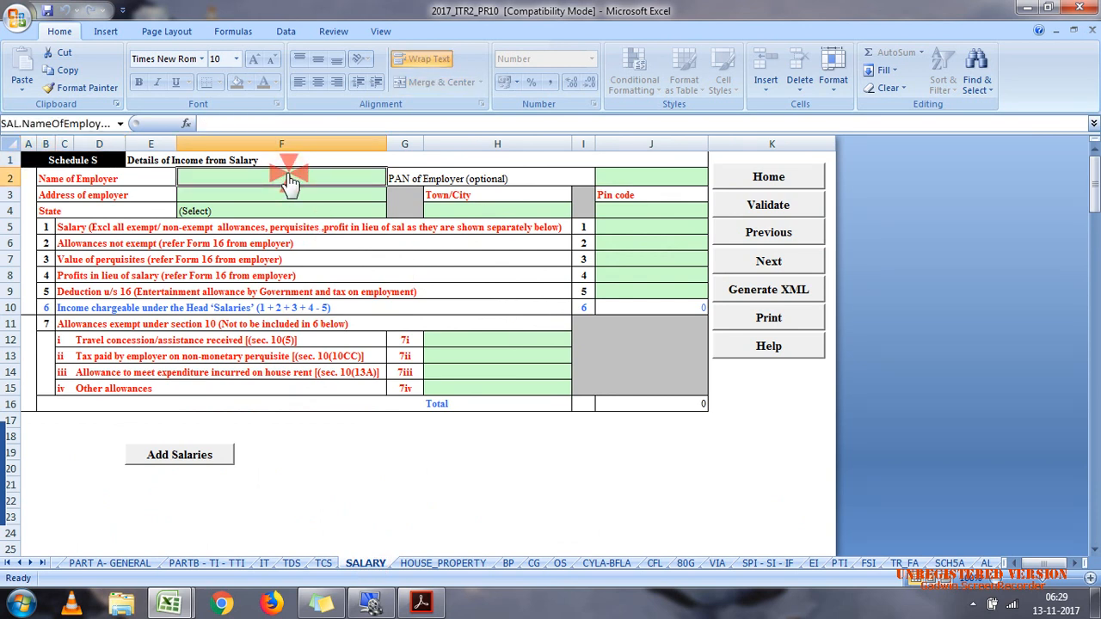
text(RA)
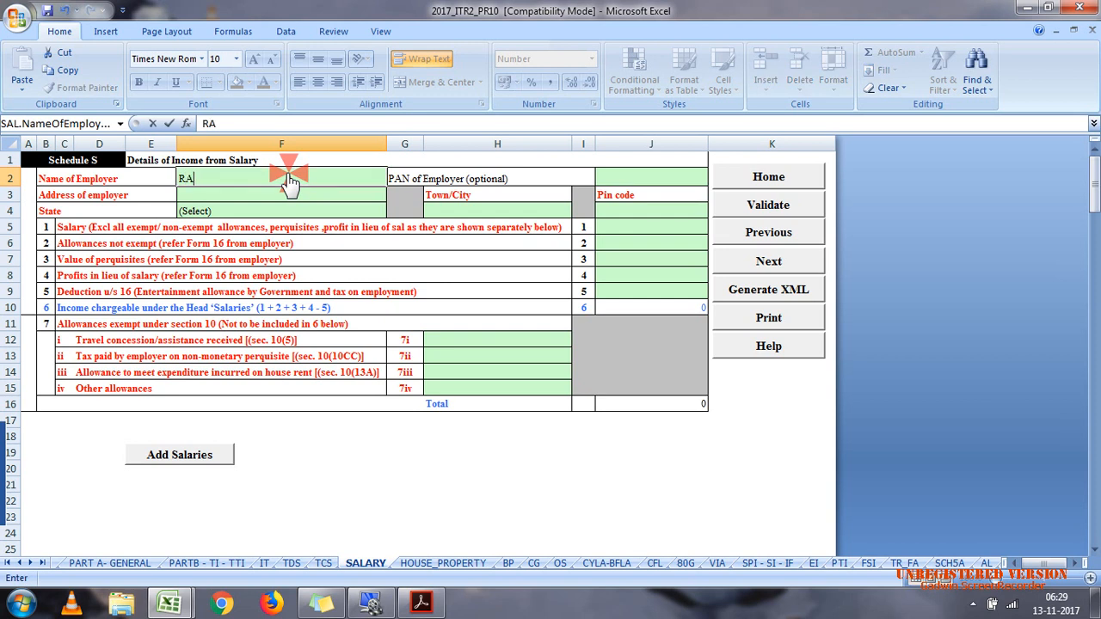
text(JAT CHEM)
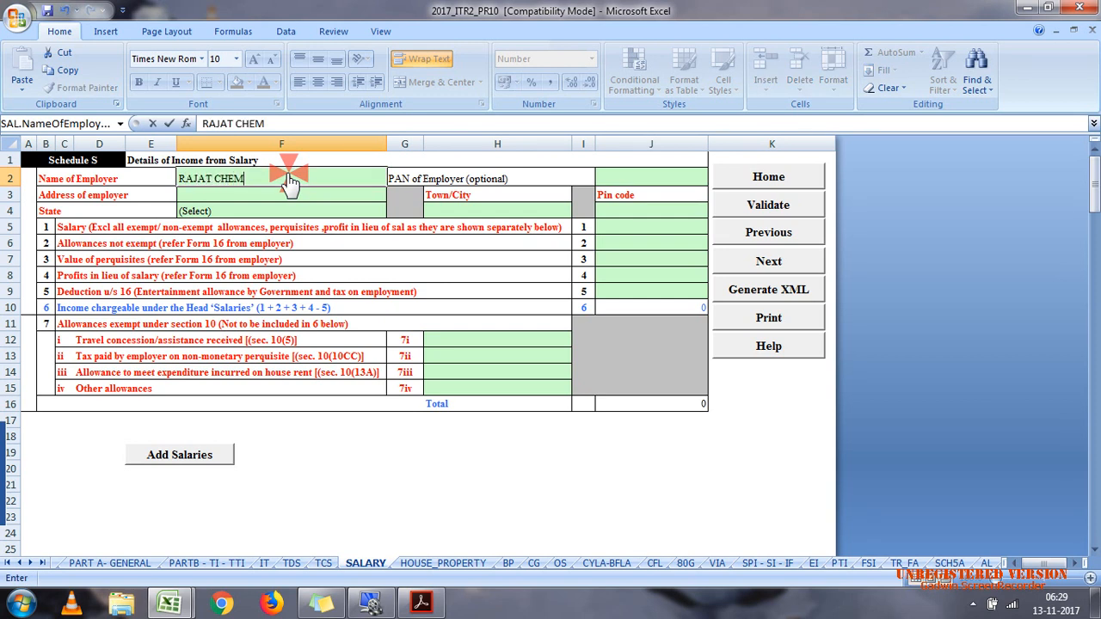
text(CALS LTD)
key(Return)
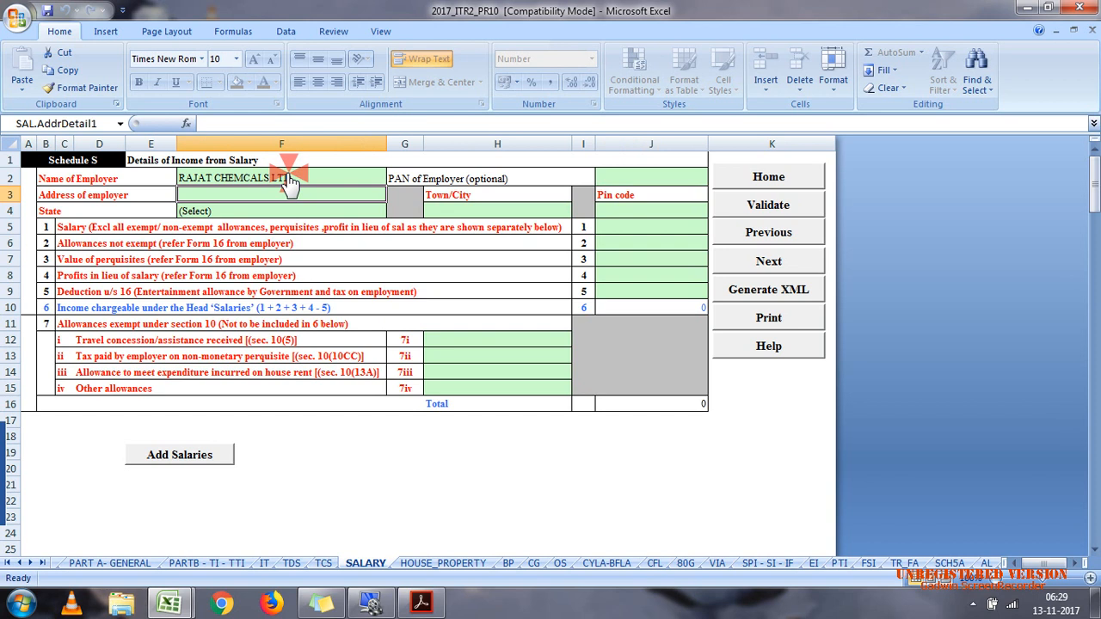
Step: Fill in the employer's address line in Schedule S
text(HI)
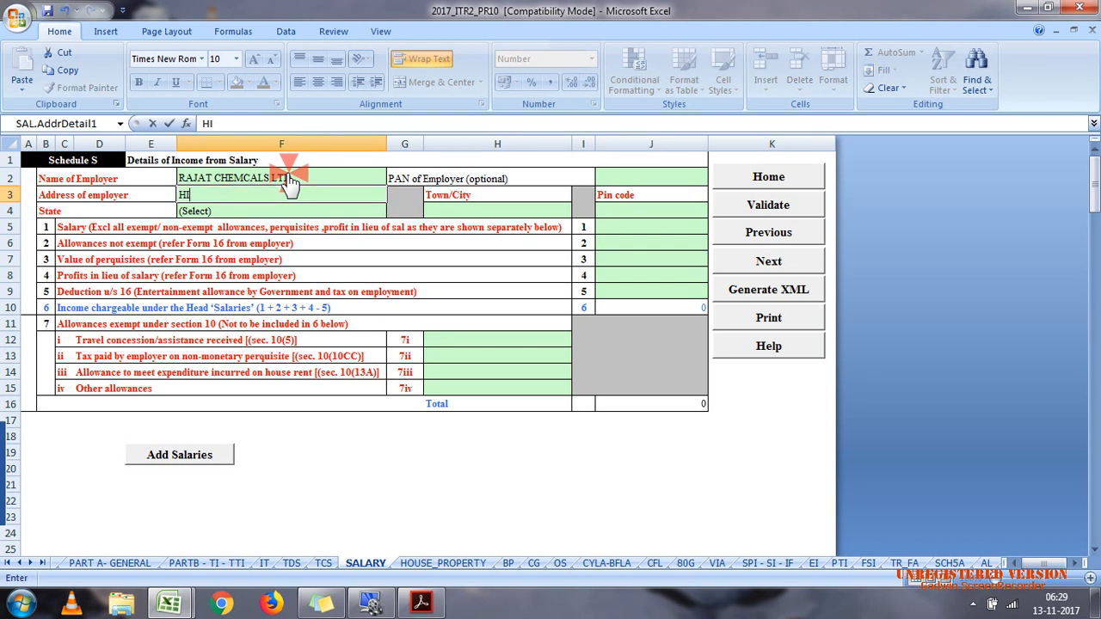
text(MMATPURA)
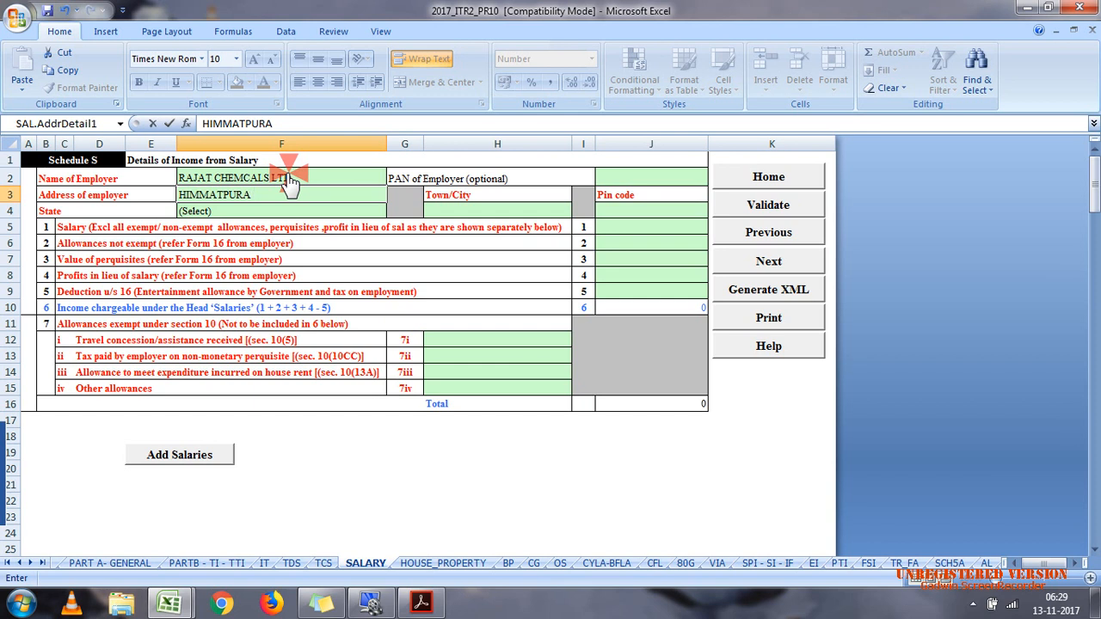
key(Return)
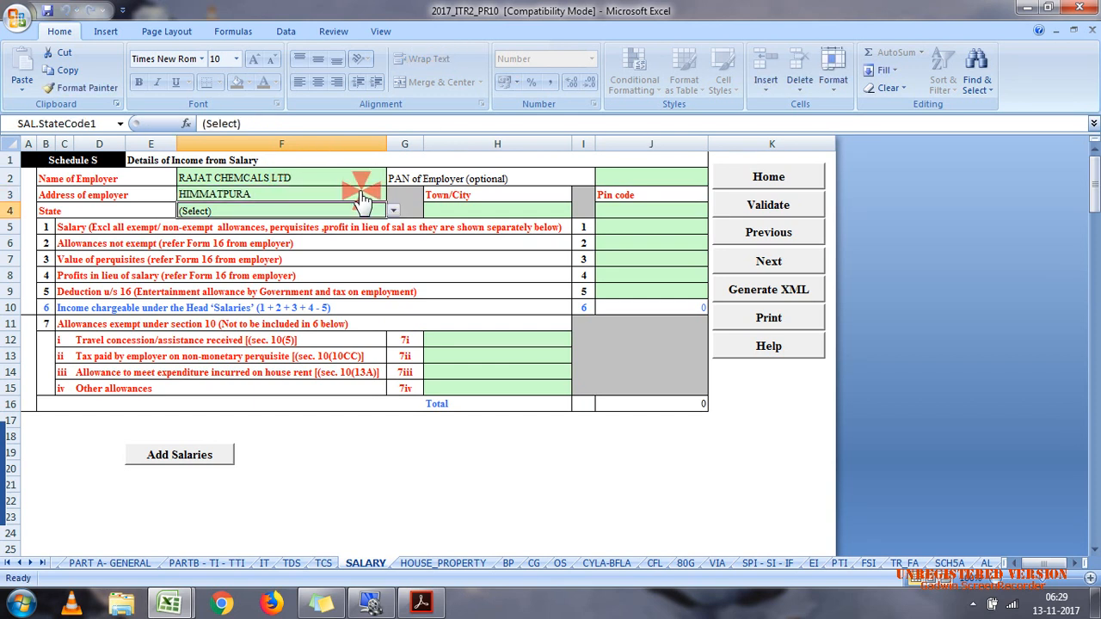
Step: Set the employer's state to 11-GUJARAT and the town to VADODRA in Schedule S
click(393, 211)
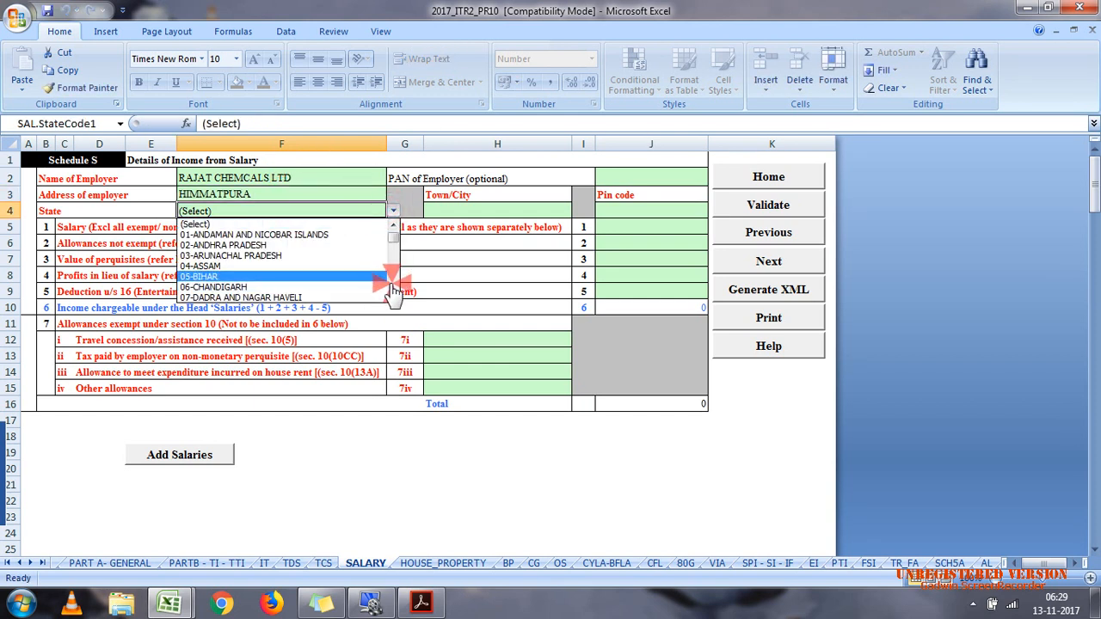
click(393, 277)
click(289, 256)
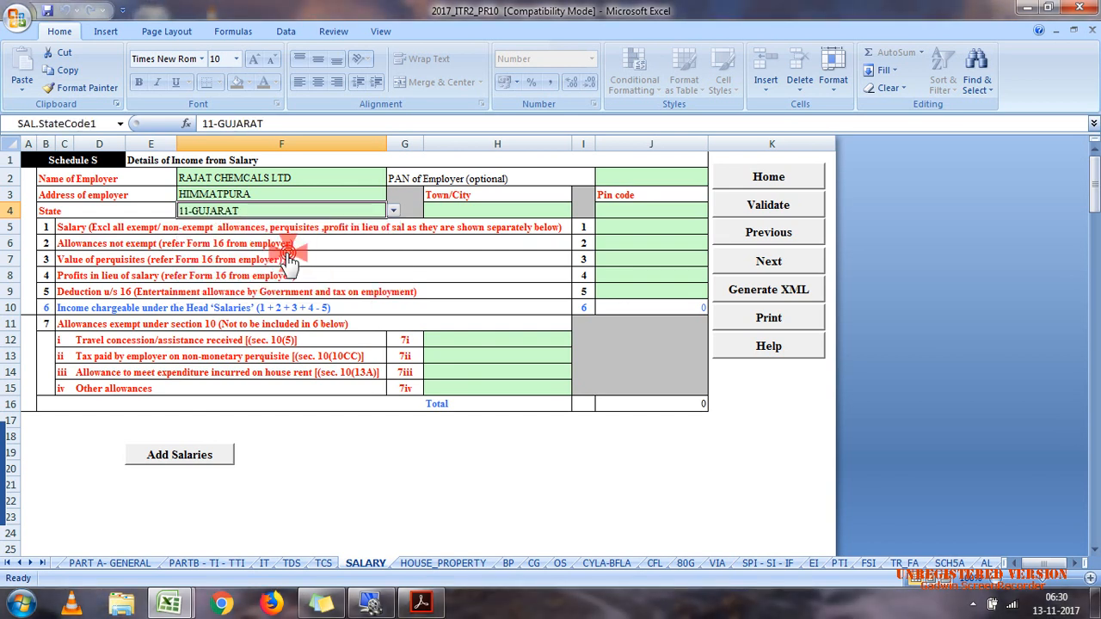
click(499, 211)
text(VADODRA)
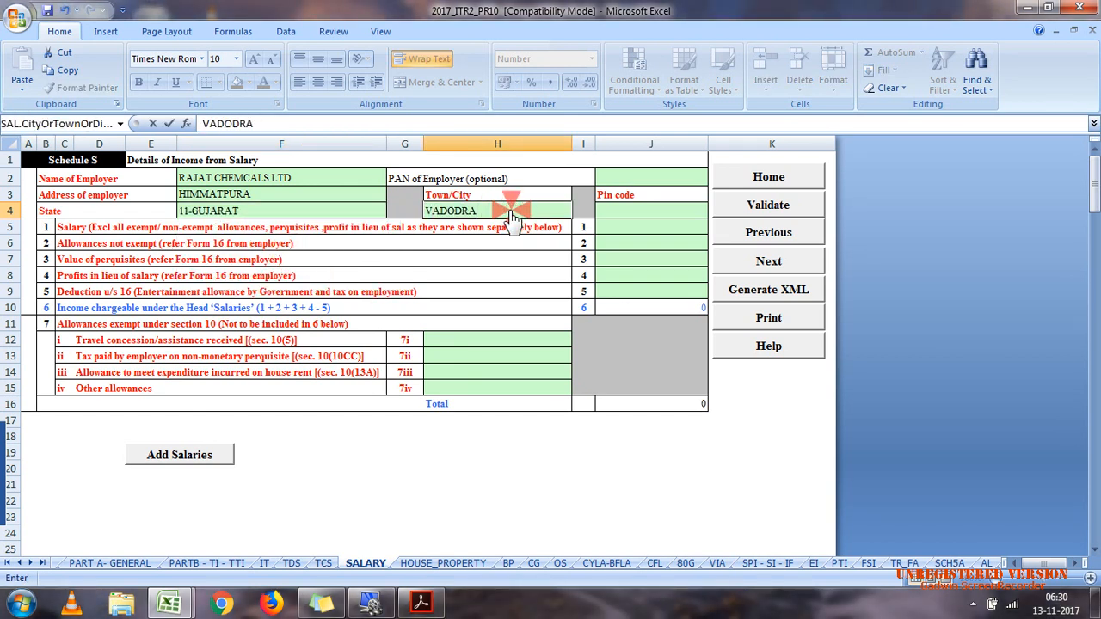
click(637, 212)
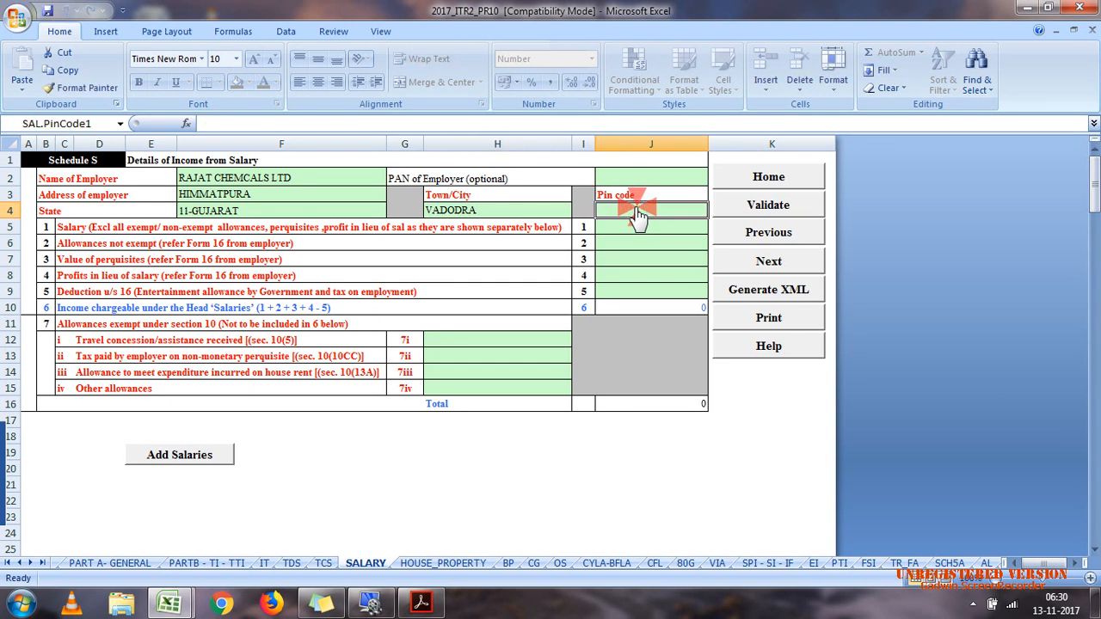
Step: Fill in the employer's pin code and enter 4600000 as the salary in Schedule S
text(391774)
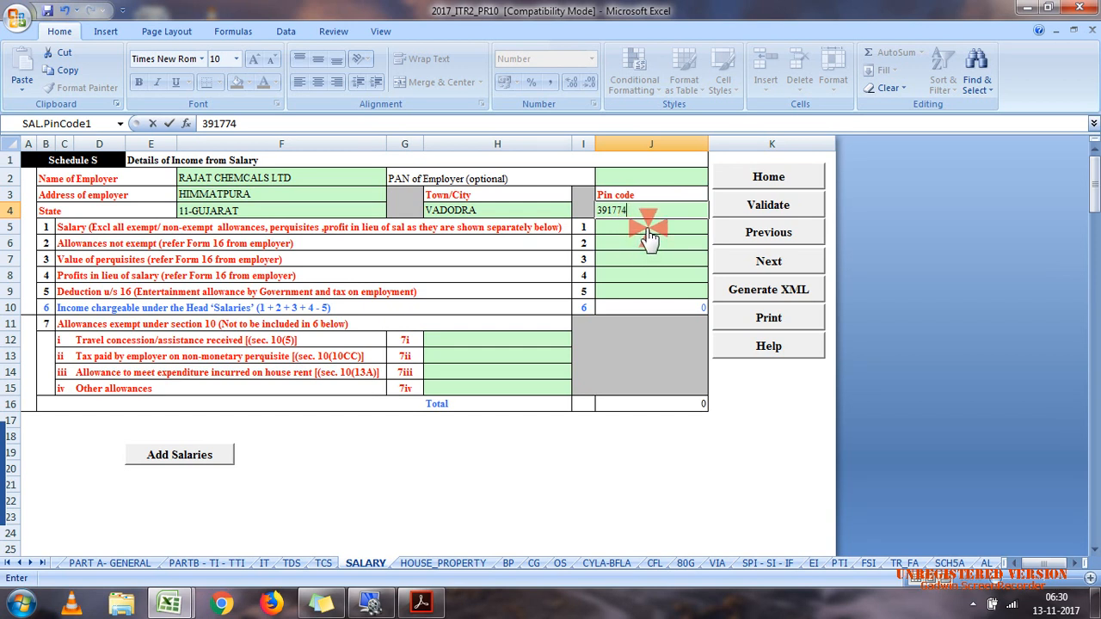
click(647, 227)
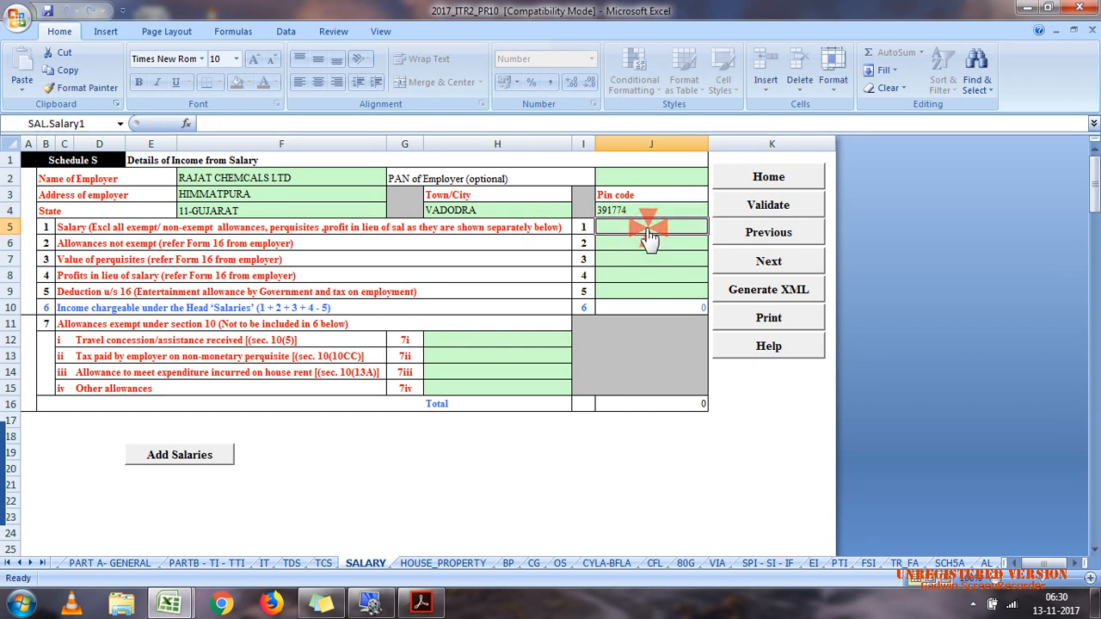
text(4600)
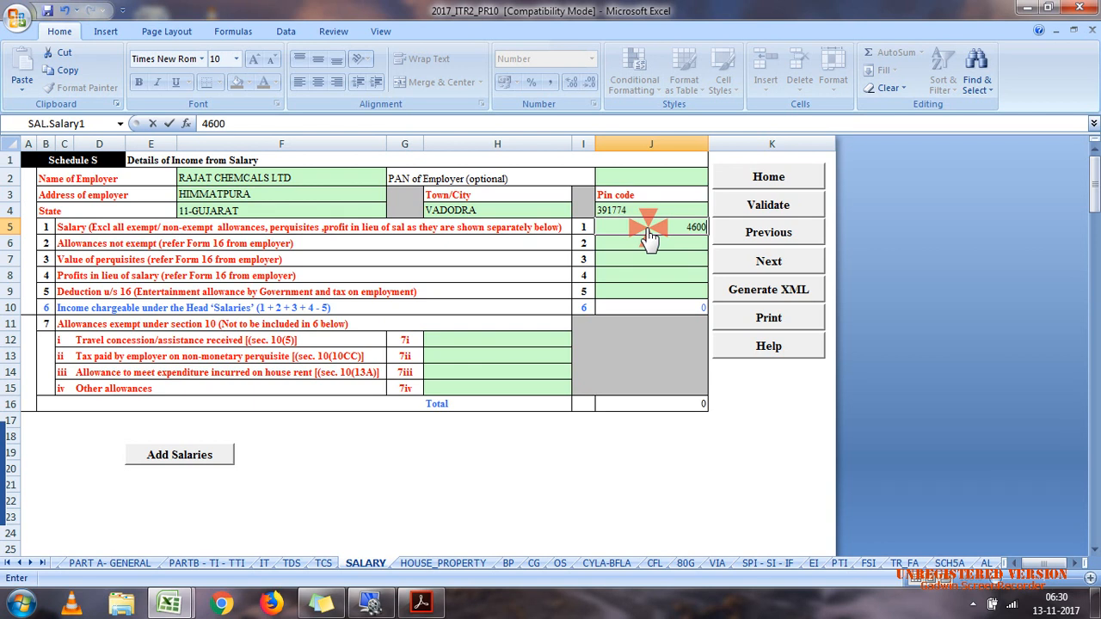
text(000)
click(650, 243)
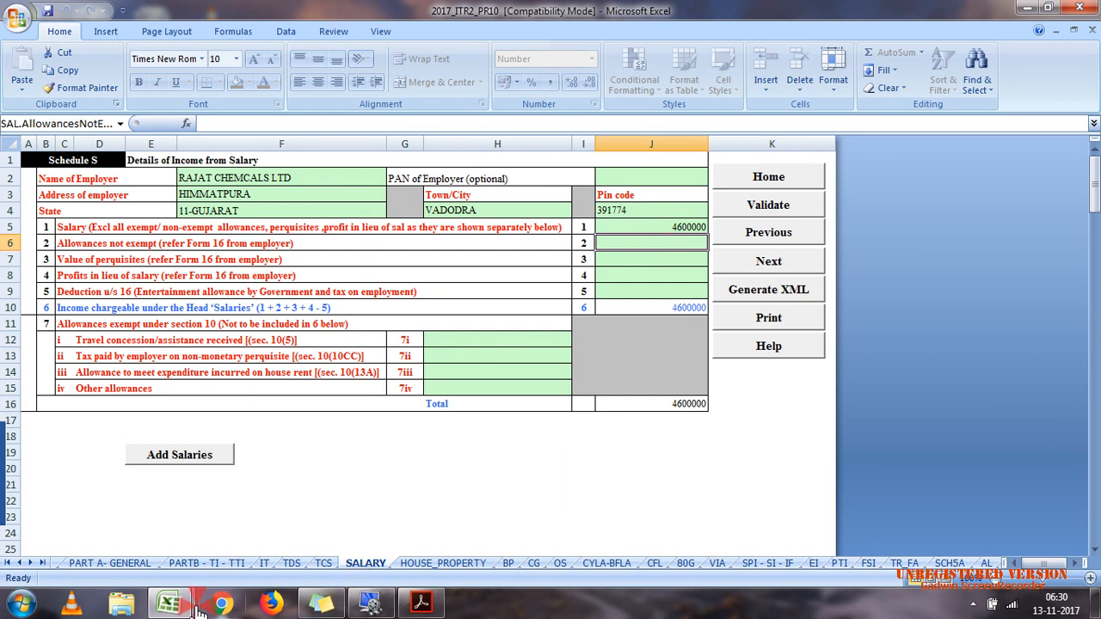
Step: Consult the taxable HRA and tiffin allowance in the calculation efiling workbook and enter 3100 as allowances not exempt in Schedule S
mouse_move(169, 603)
click(138, 555)
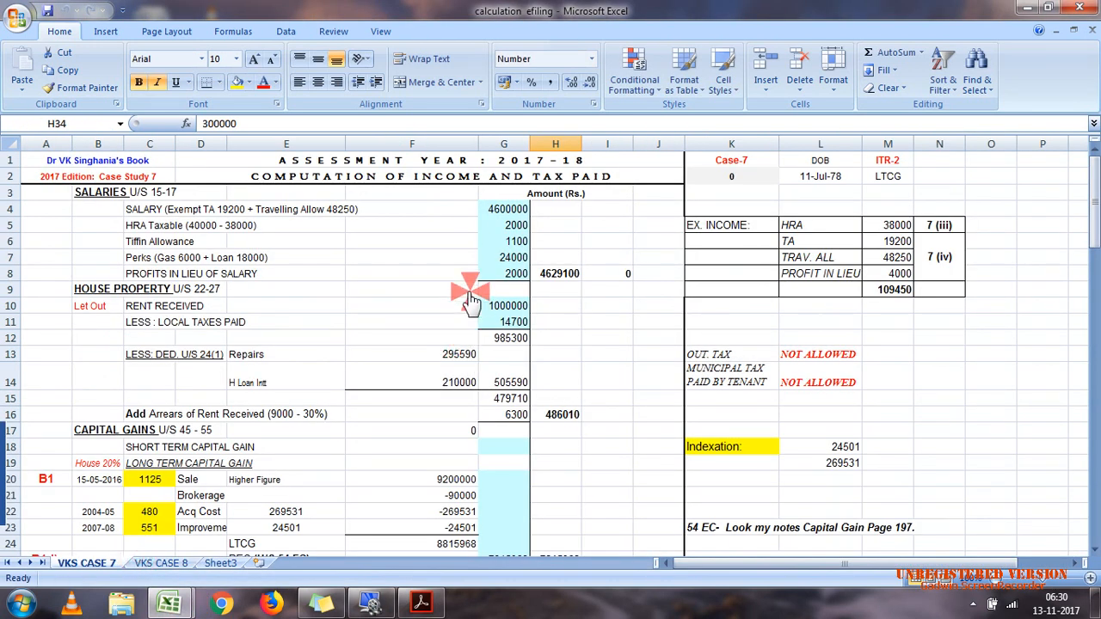
click(485, 225)
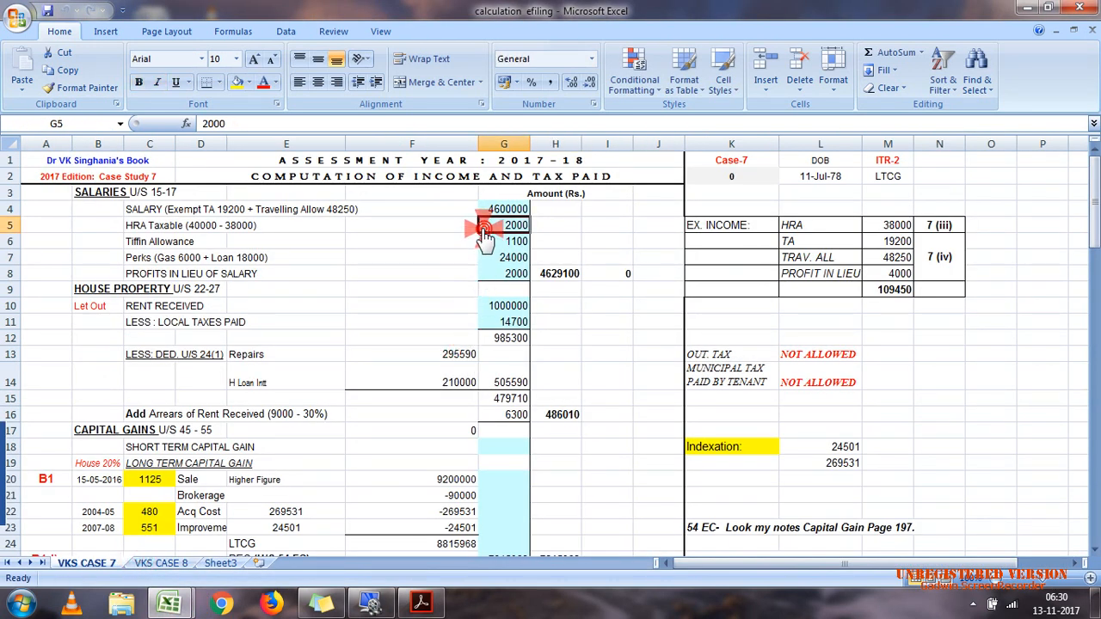
click(493, 243)
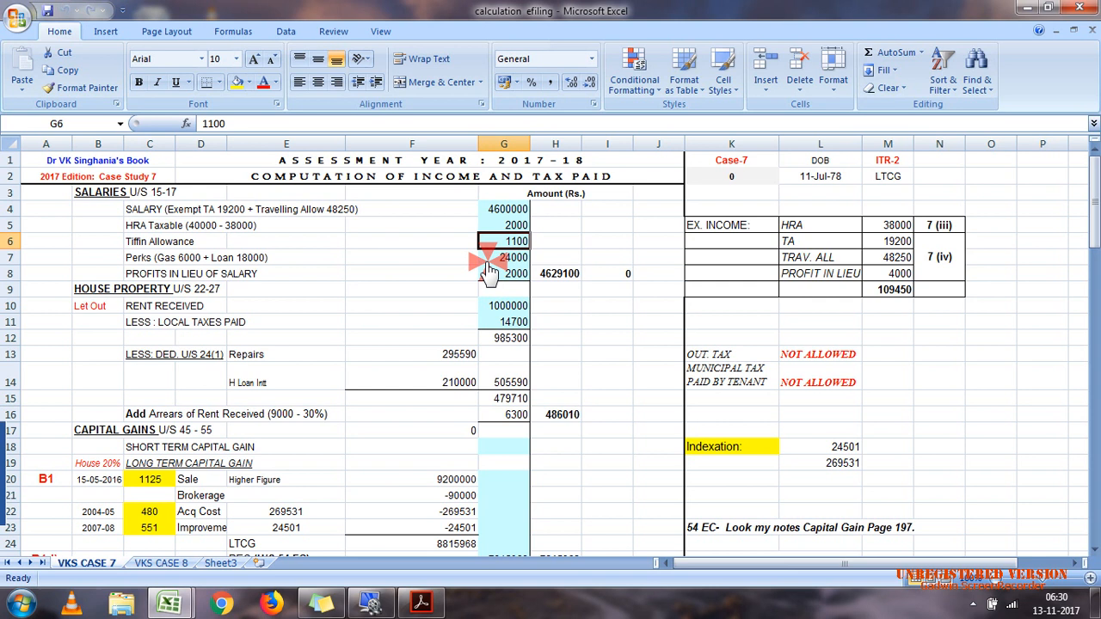
double_click(536, 13)
mouse_move(183, 605)
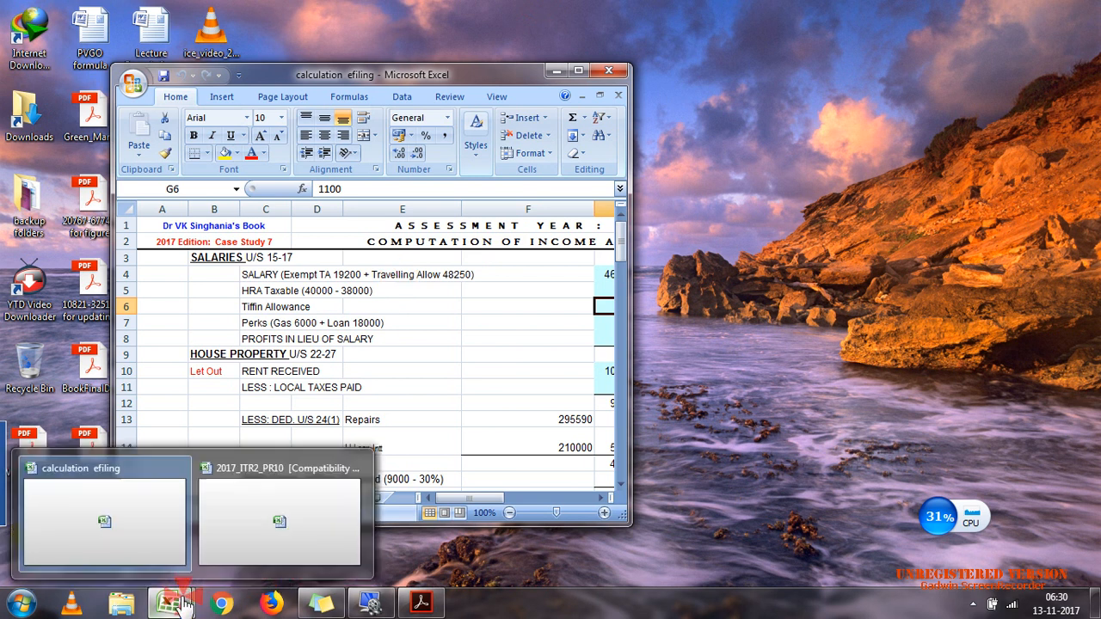
click(248, 527)
click(521, 76)
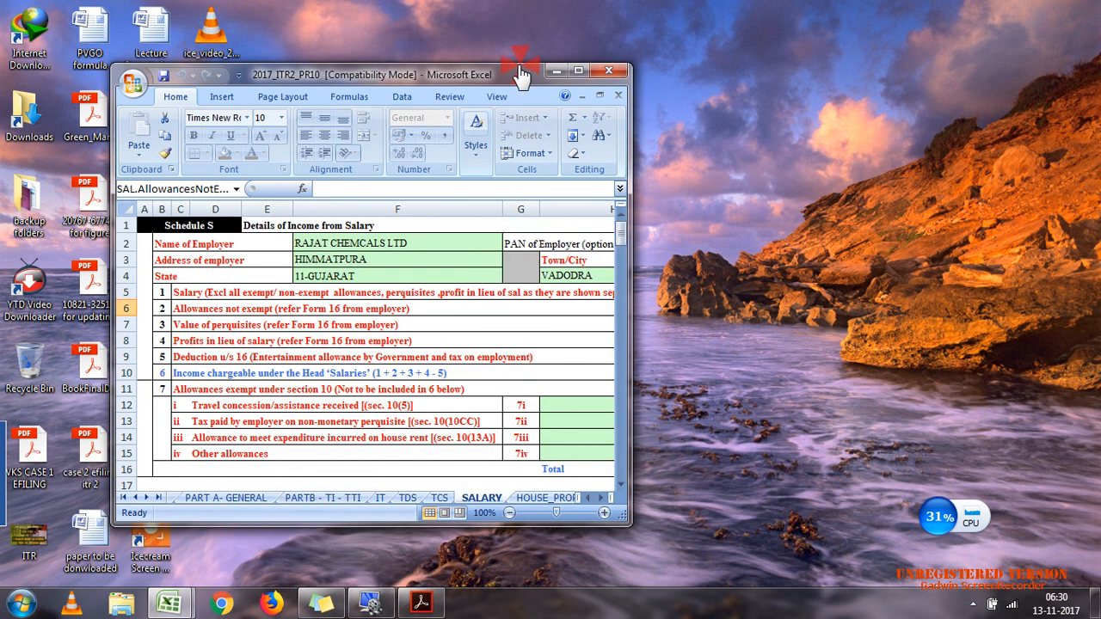
double_click(522, 76)
click(656, 250)
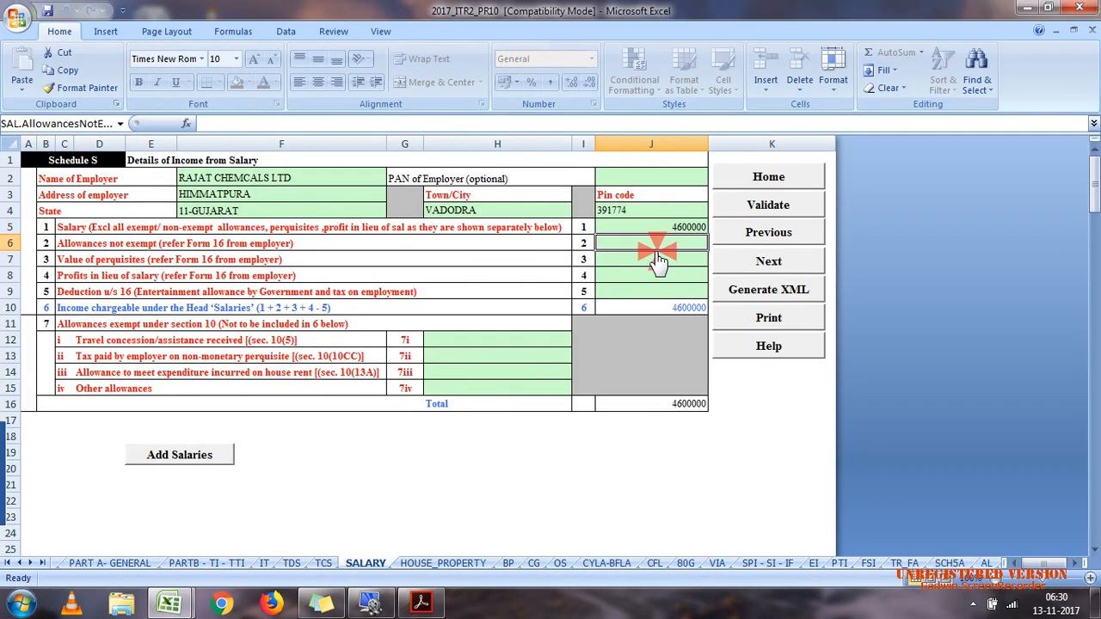
text(3100)
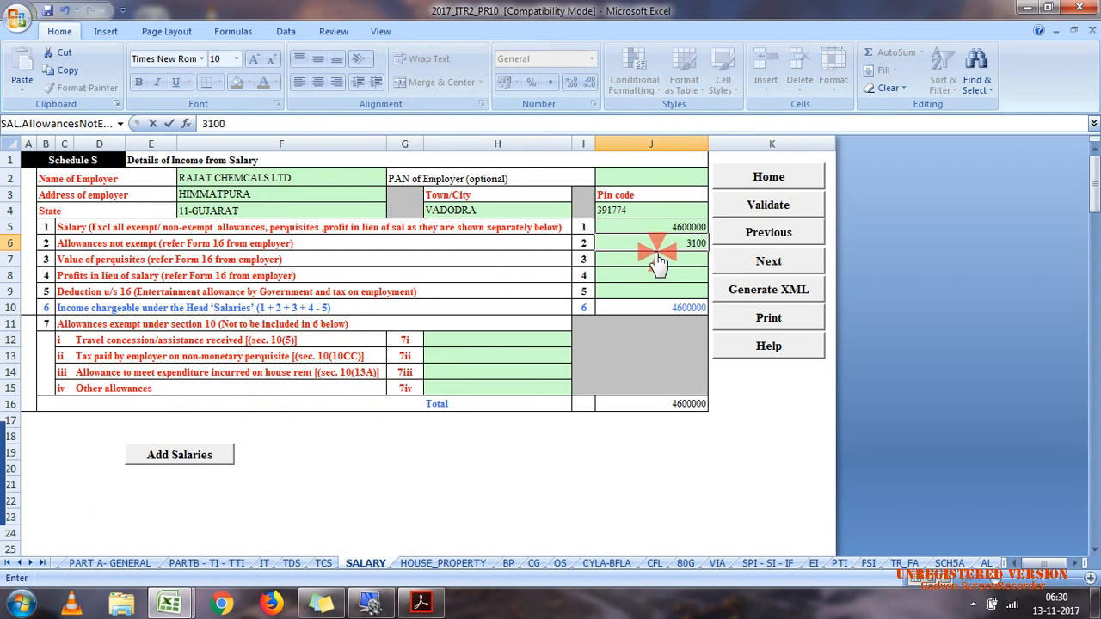
click(659, 260)
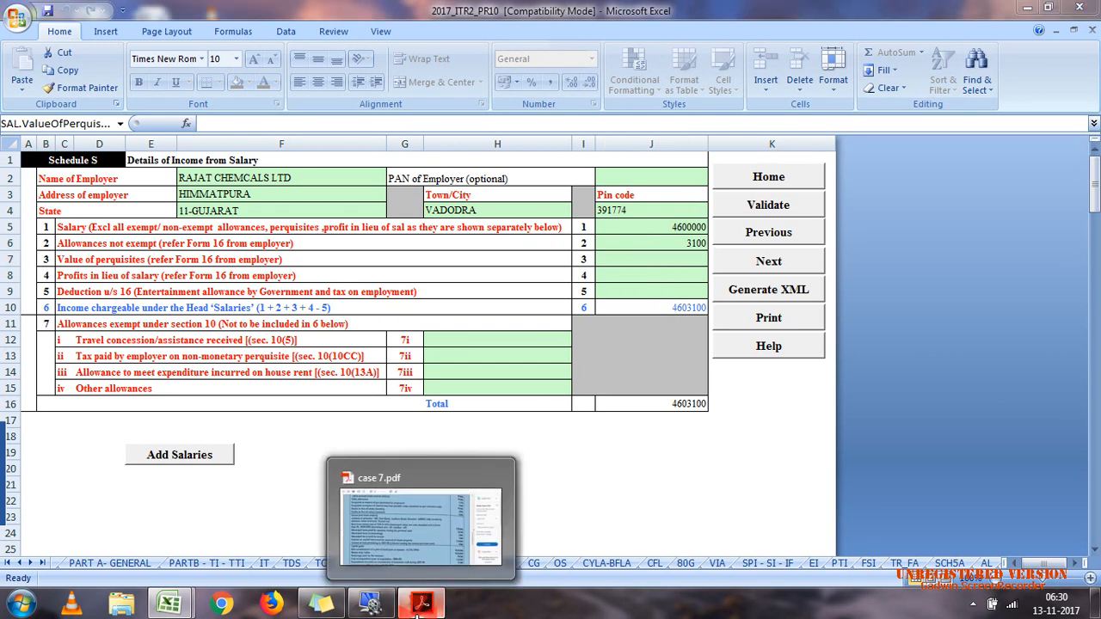
Step: Consult the gas and interest-free loan perquisites in case 7.pdf and enter 24000 as the value of perquisites in Schedule S
click(420, 602)
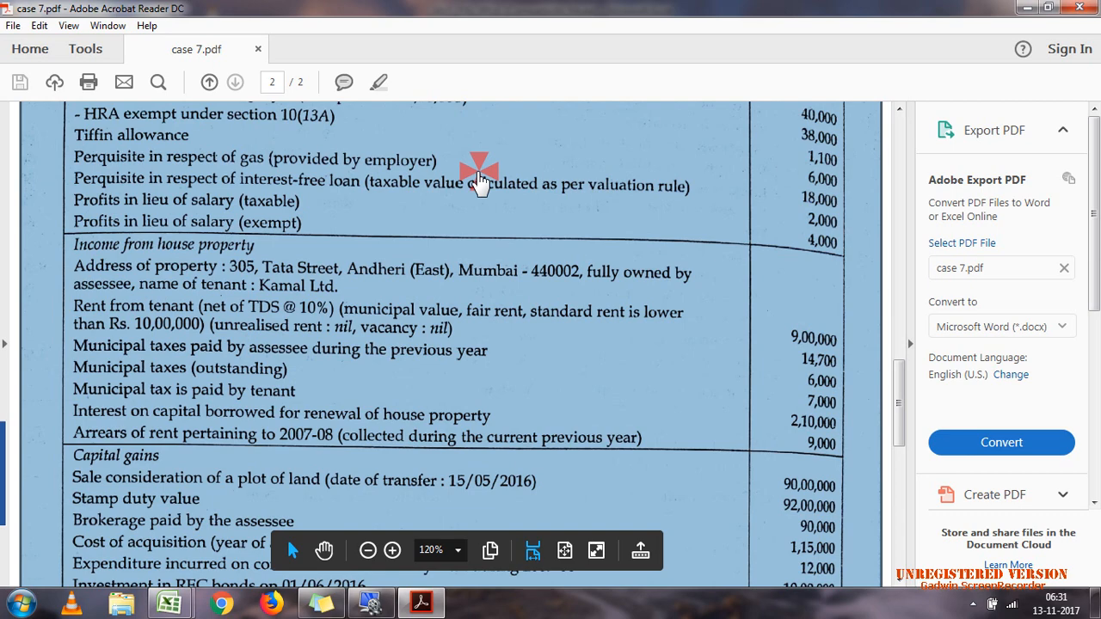
click(421, 603)
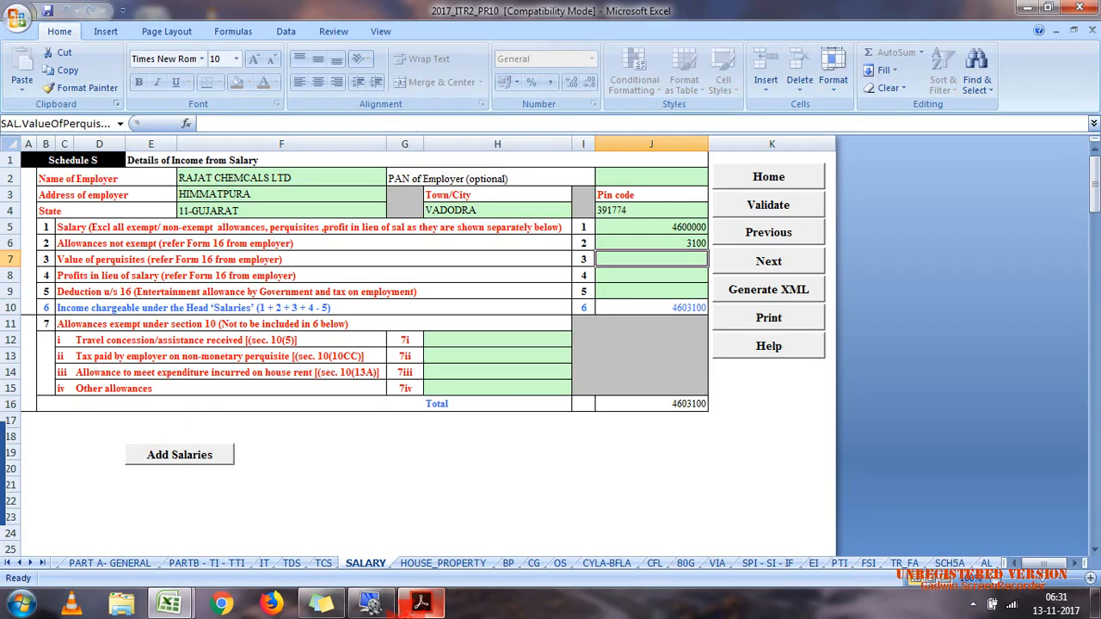
text(24000)
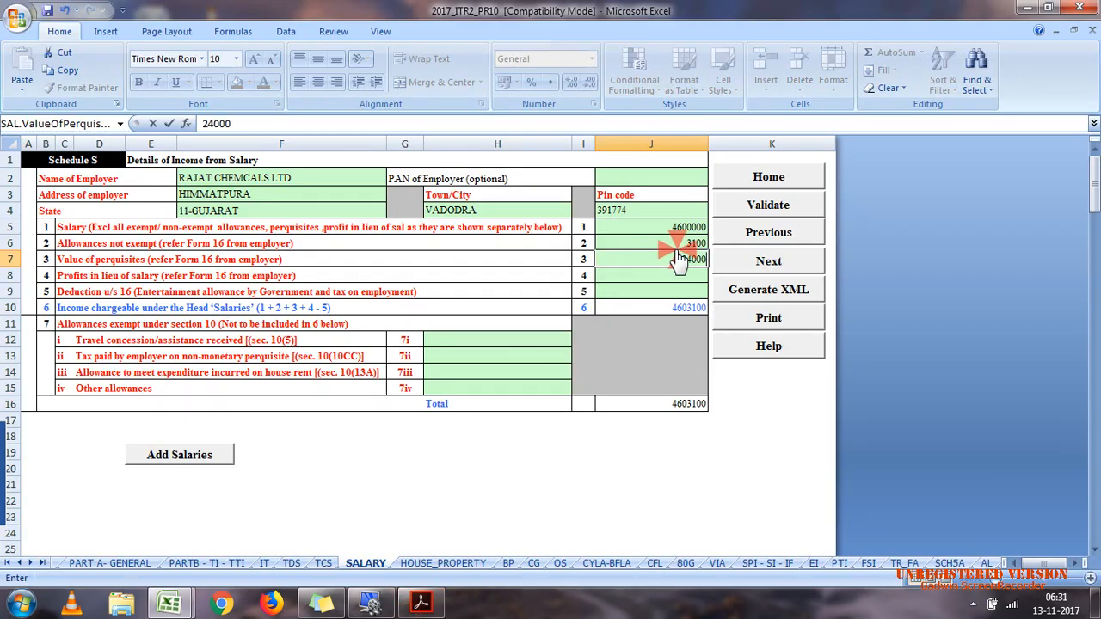
click(645, 291)
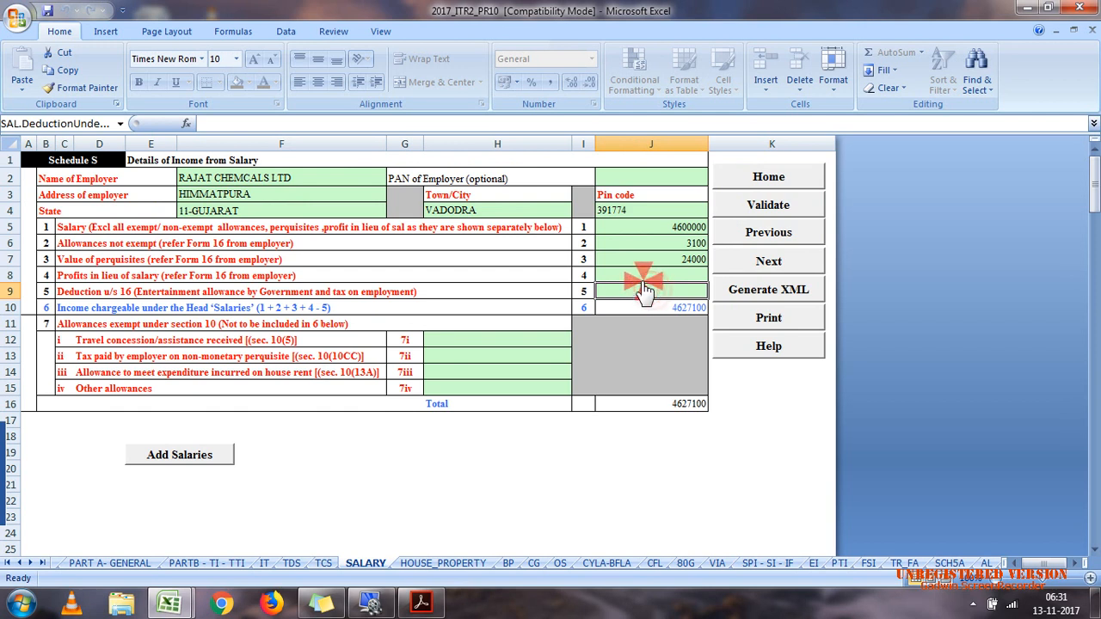
Step: Consult the taxable profits in lieu of salary in case 7.pdf and enter 2000 for that item in Schedule S
key(Up)
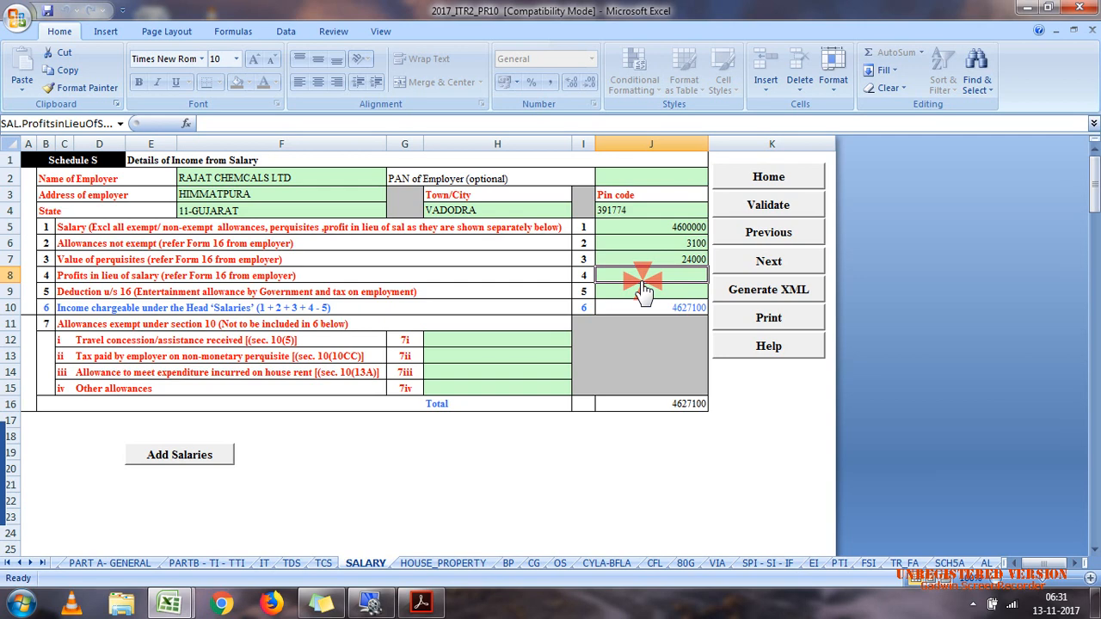
click(421, 602)
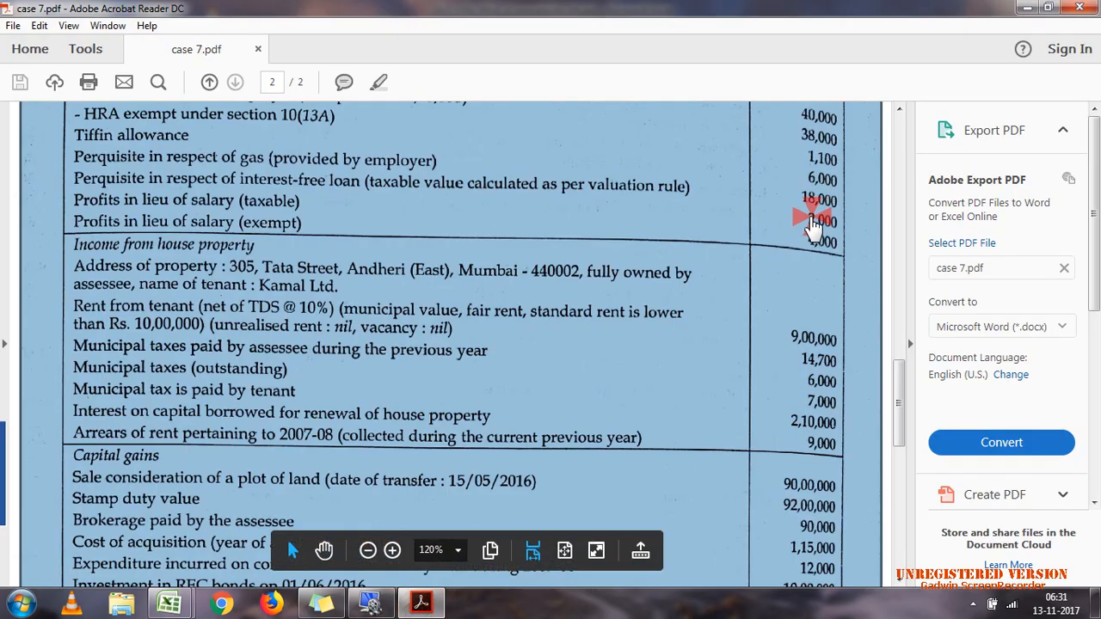
click(818, 228)
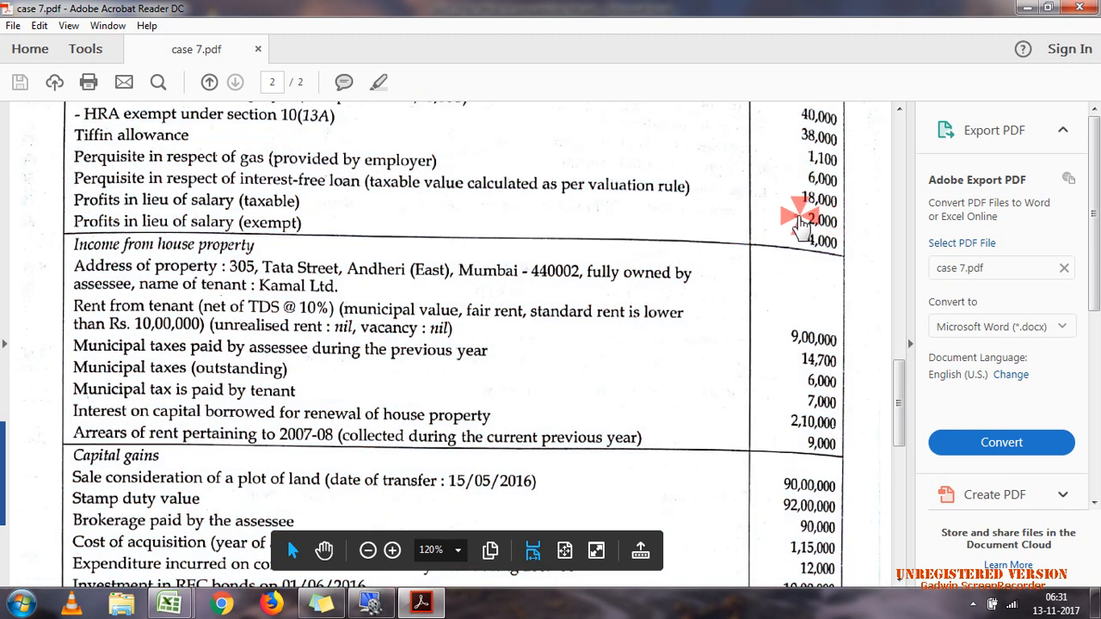
double_click(800, 222)
click(435, 605)
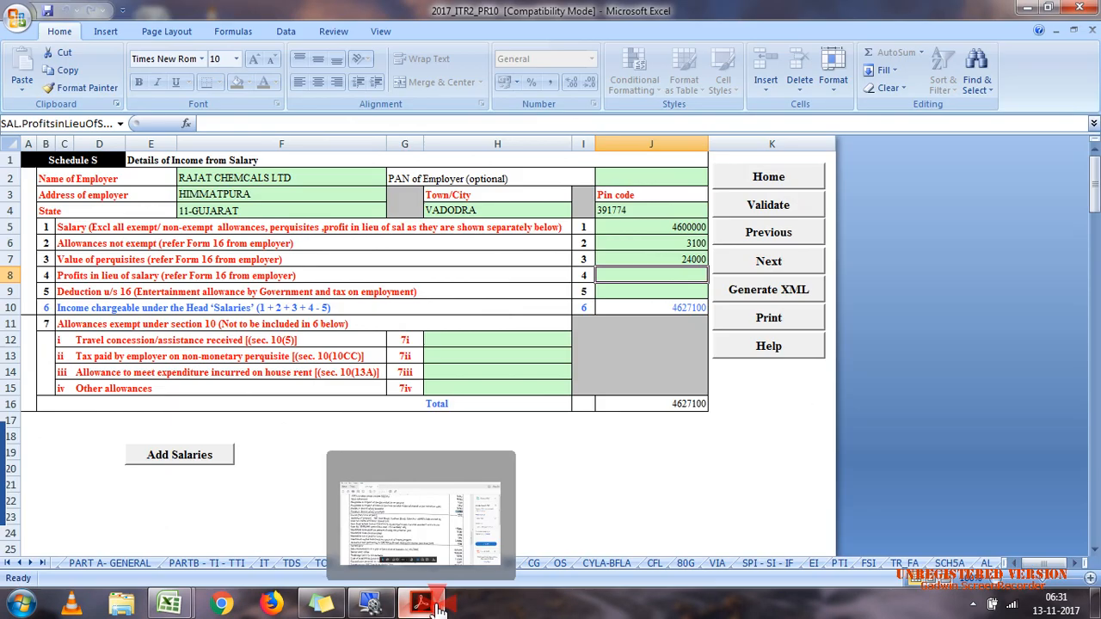
click(658, 277)
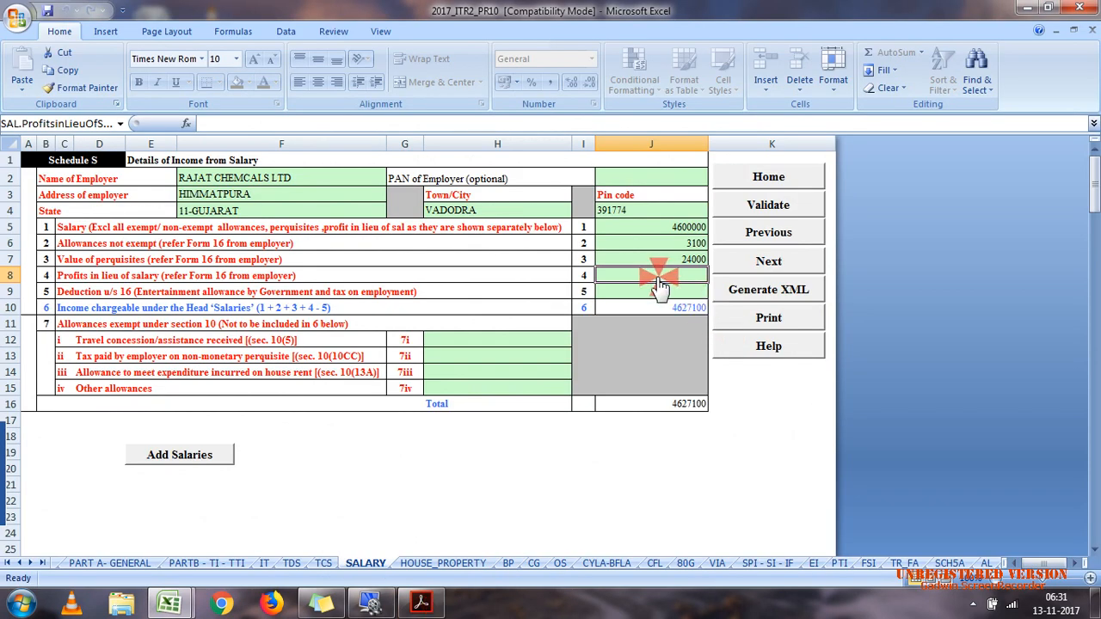
text(2000)
click(624, 241)
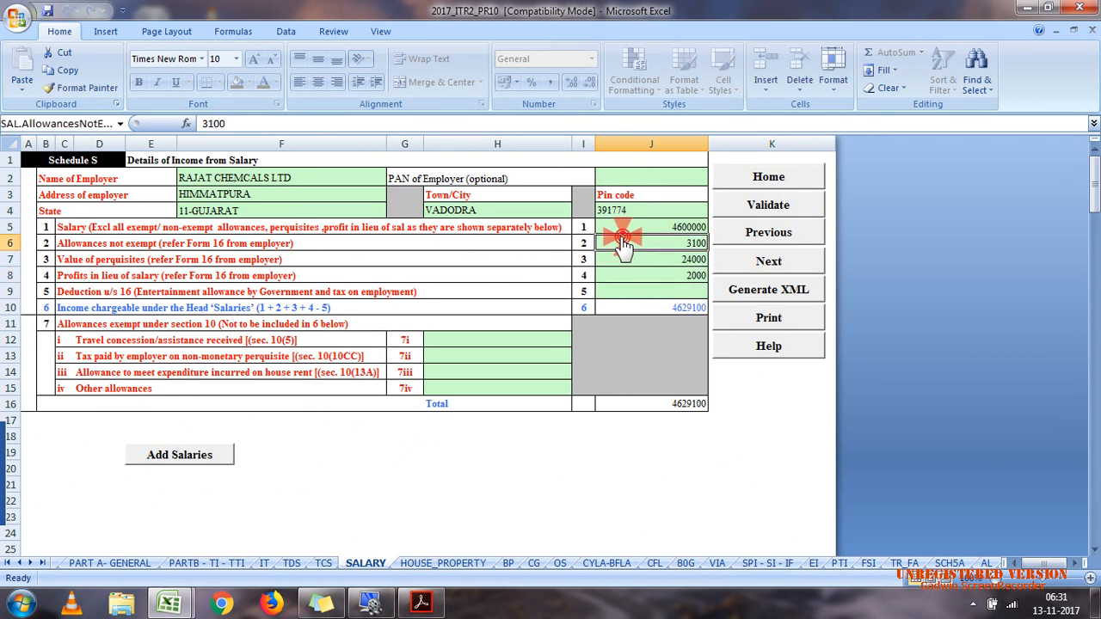
Step: Compare the Schedule S salary figures with the salary computation in the calculation efiling workbook
mouse_move(188, 606)
click(293, 519)
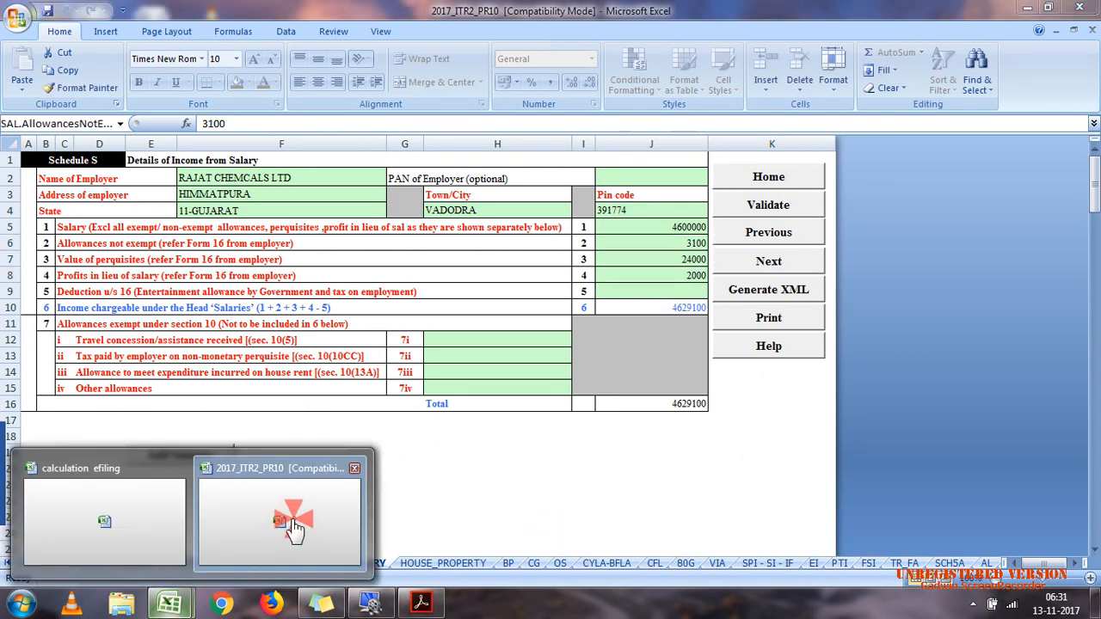
click(131, 534)
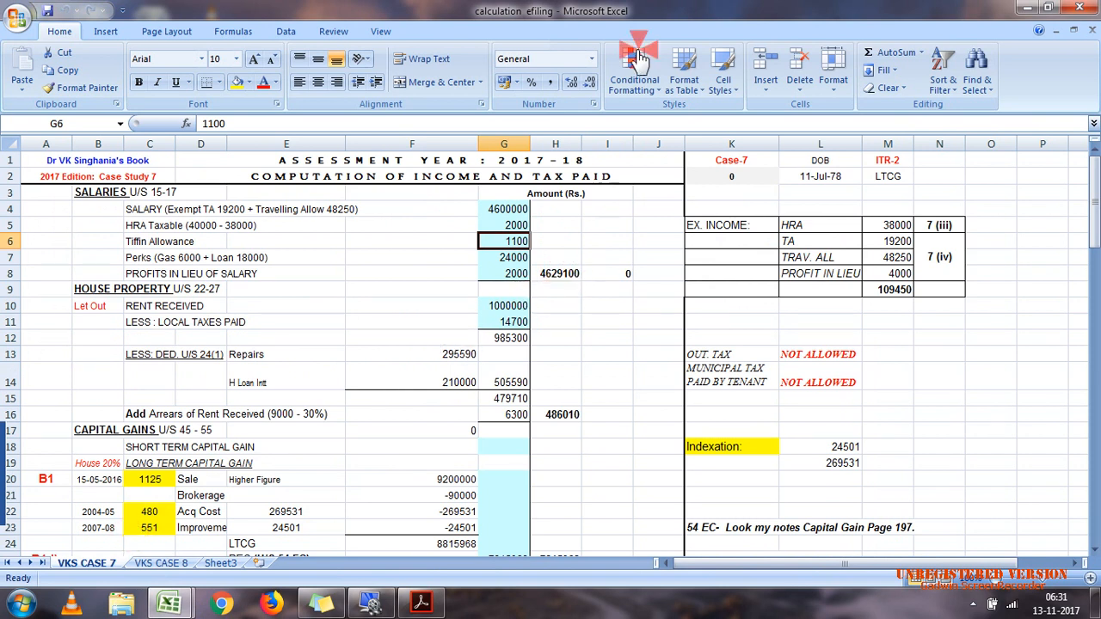
double_click(685, 13)
mouse_move(176, 600)
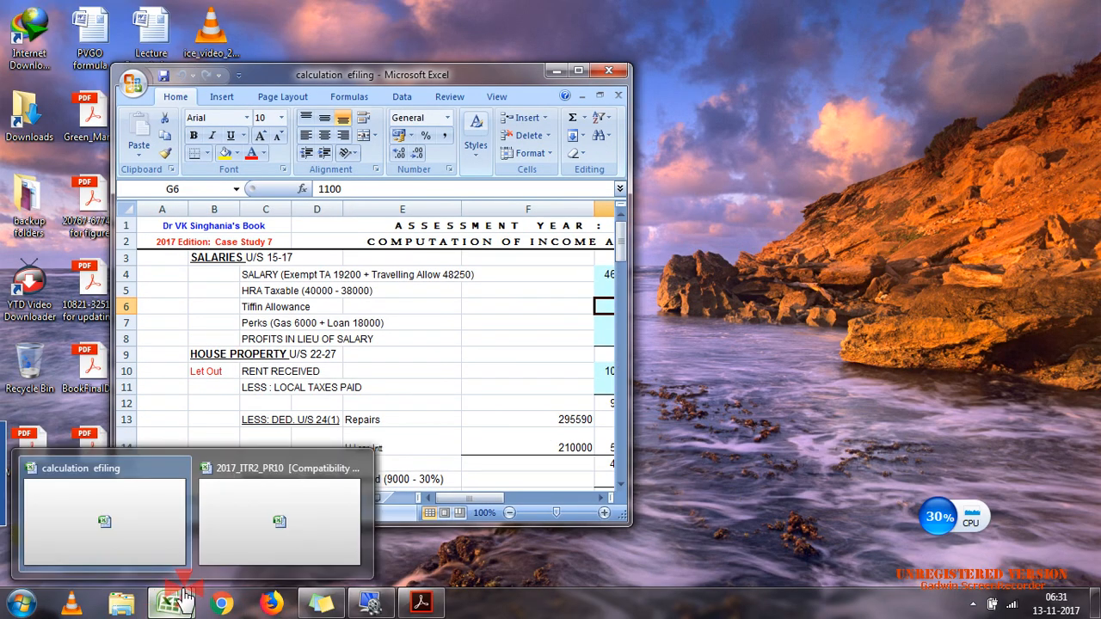
click(266, 524)
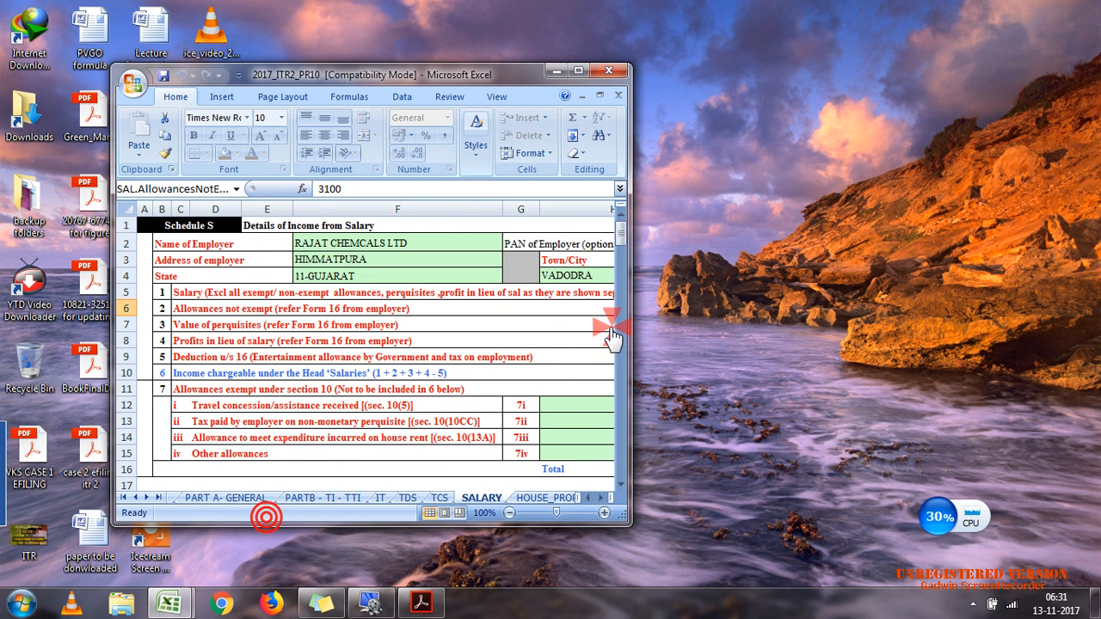
double_click(496, 77)
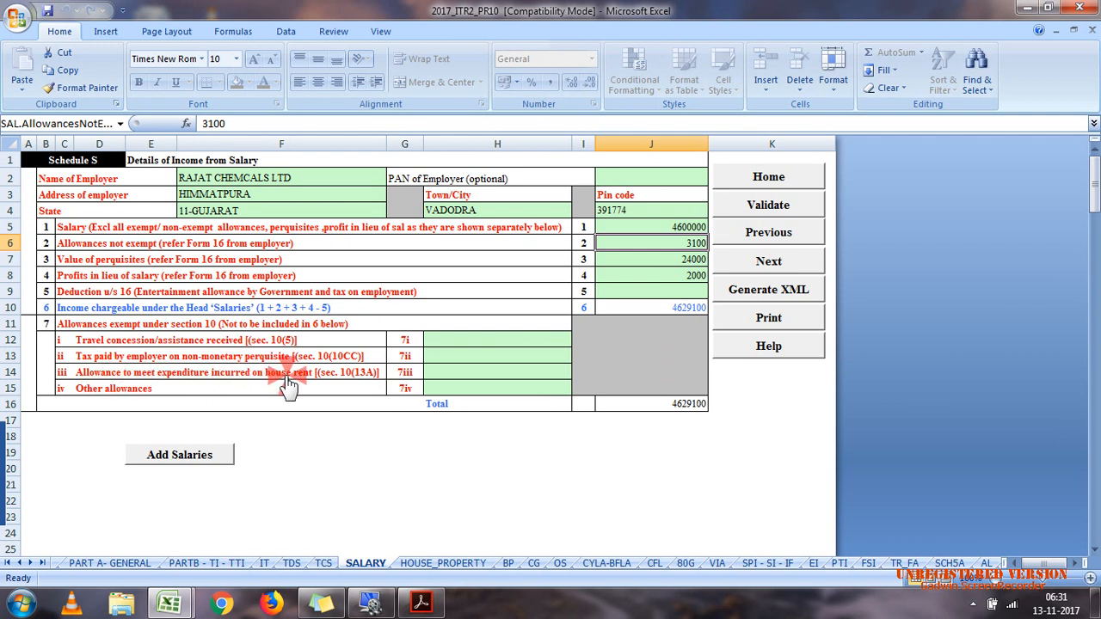
Step: Consult the exempt HRA in the calculation efiling workbook and enter 38000 as the house rent allowance exempt under section 10(13A)
mouse_move(168, 603)
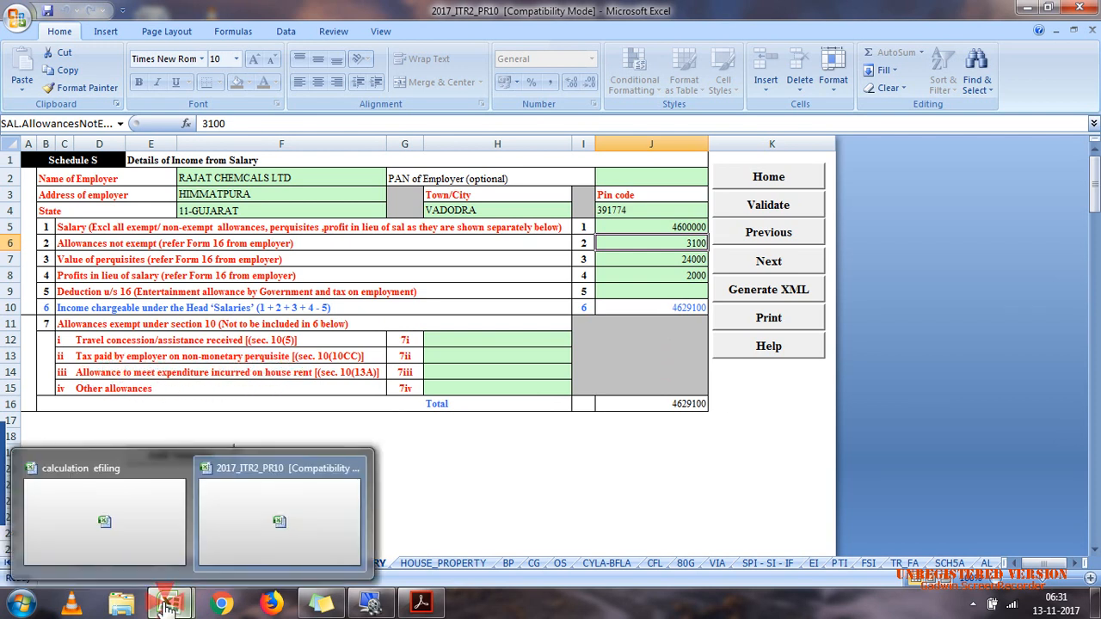
click(152, 549)
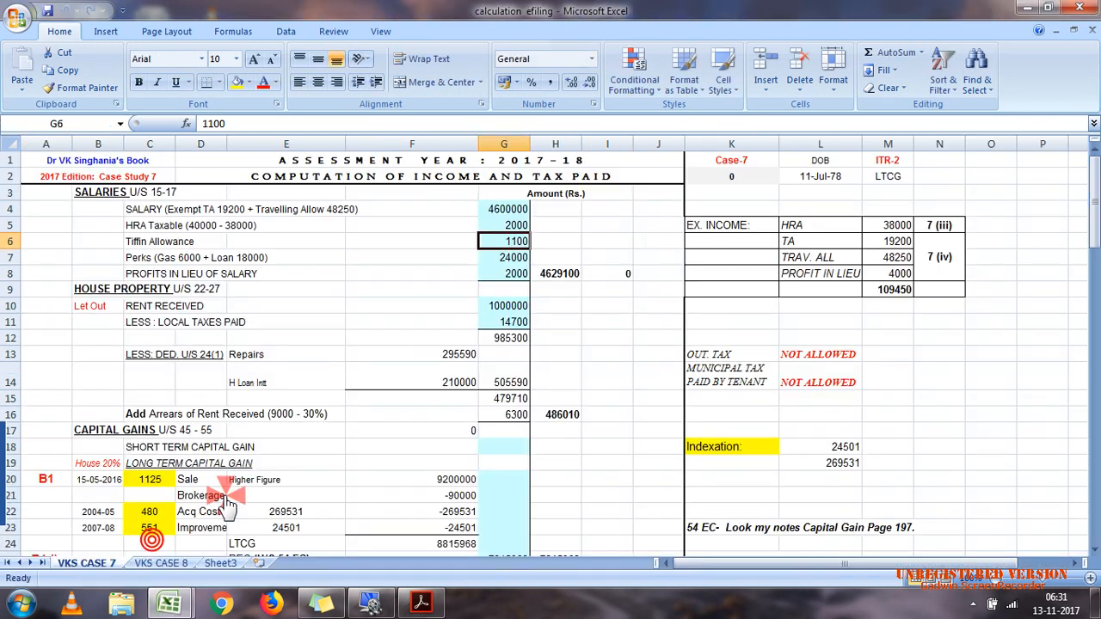
click(893, 226)
click(924, 229)
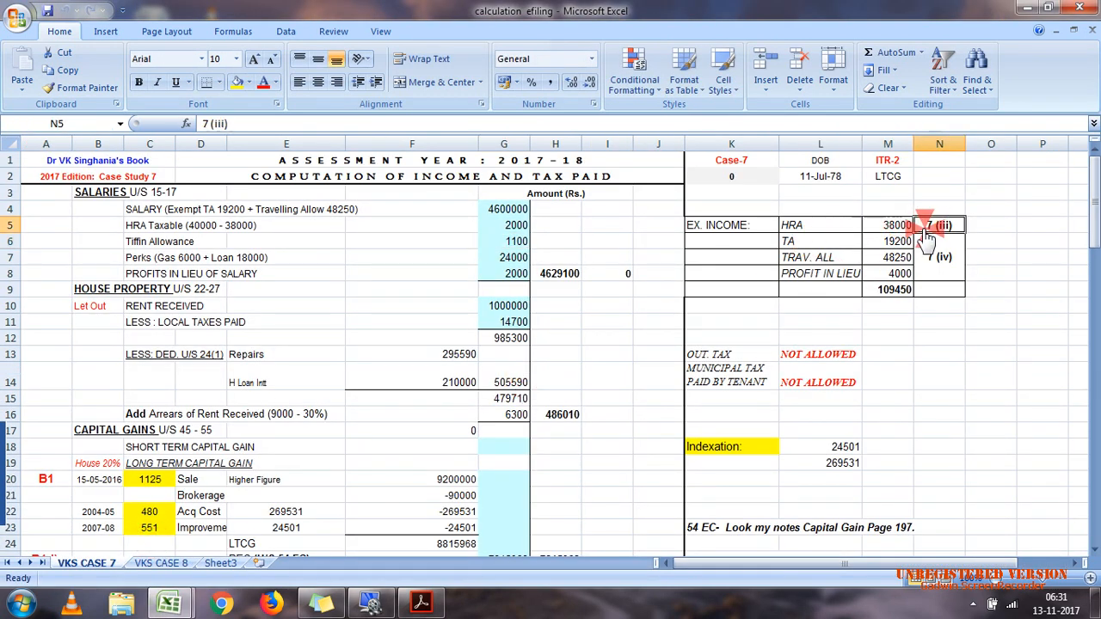
double_click(835, 5)
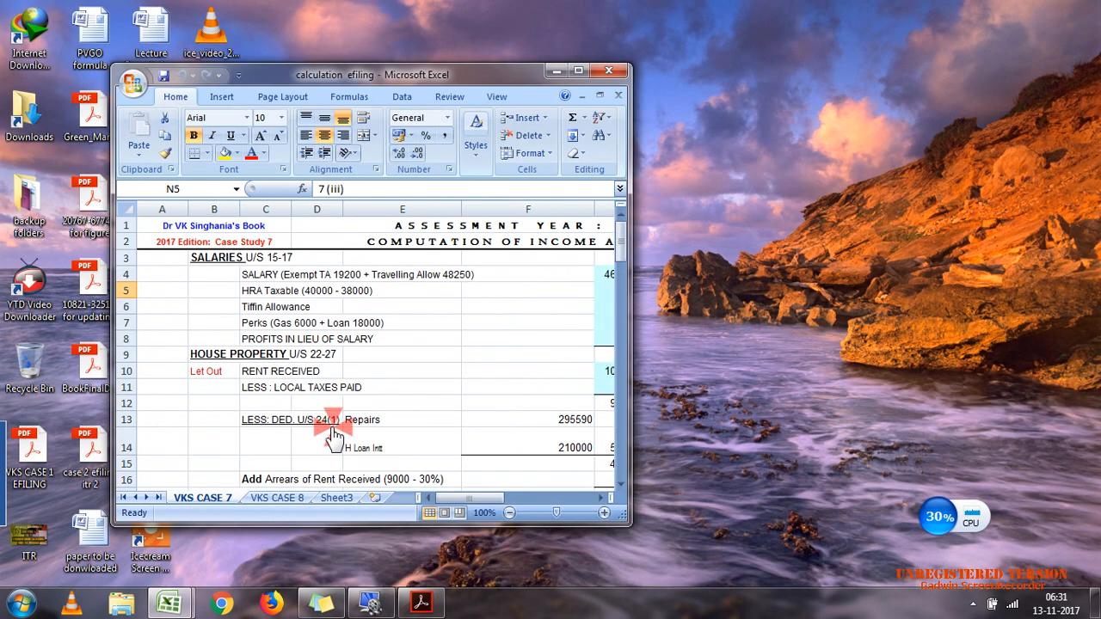
click(240, 548)
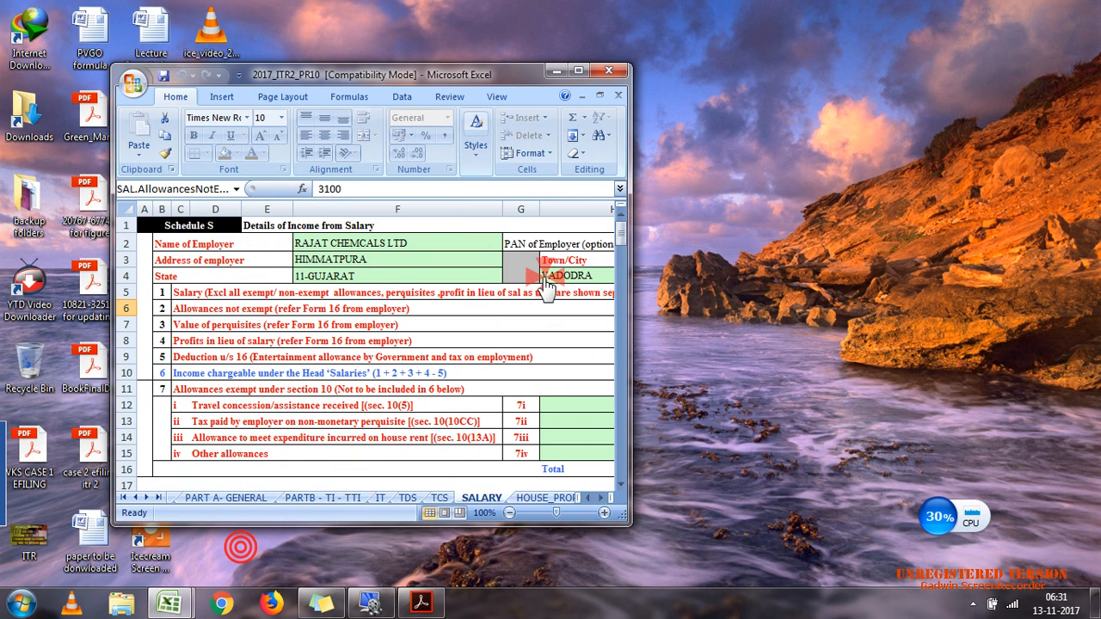
double_click(479, 84)
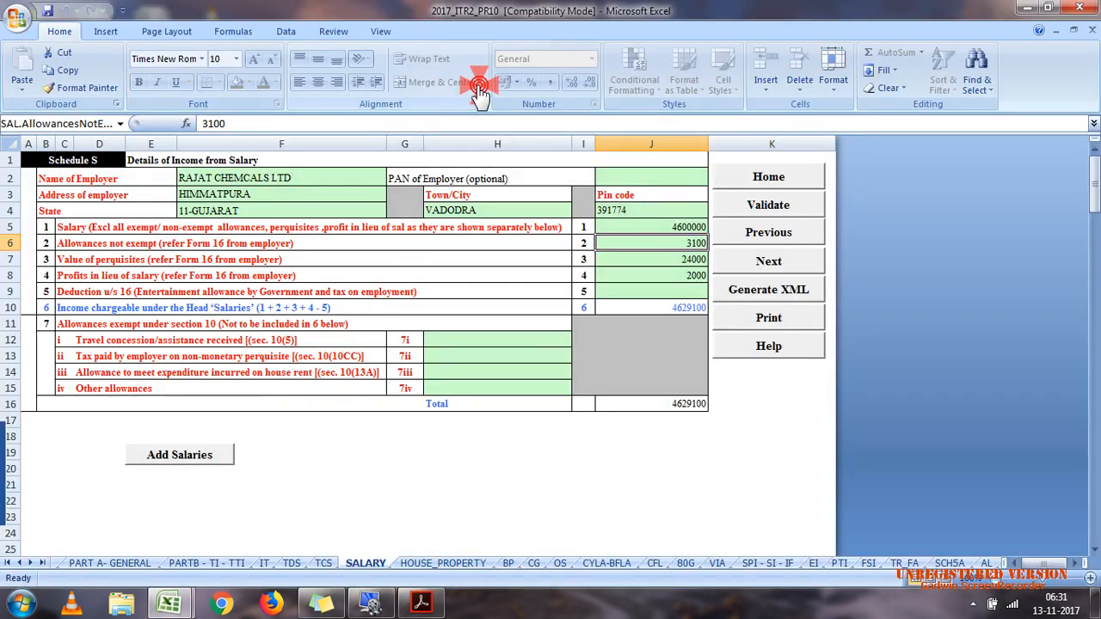
click(474, 374)
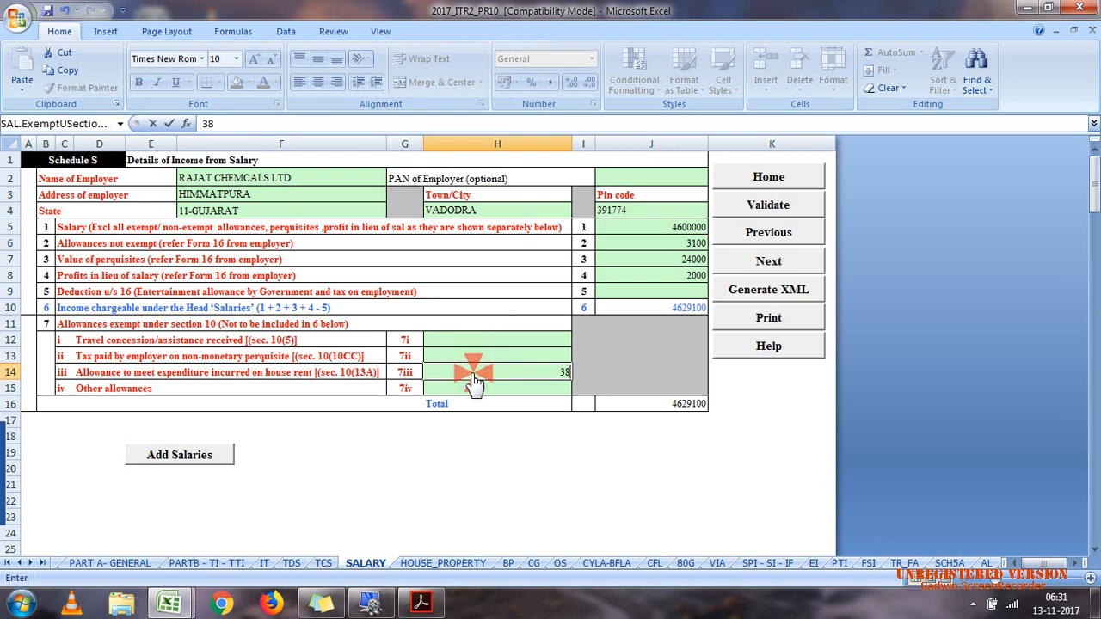
text(38000)
key(Return)
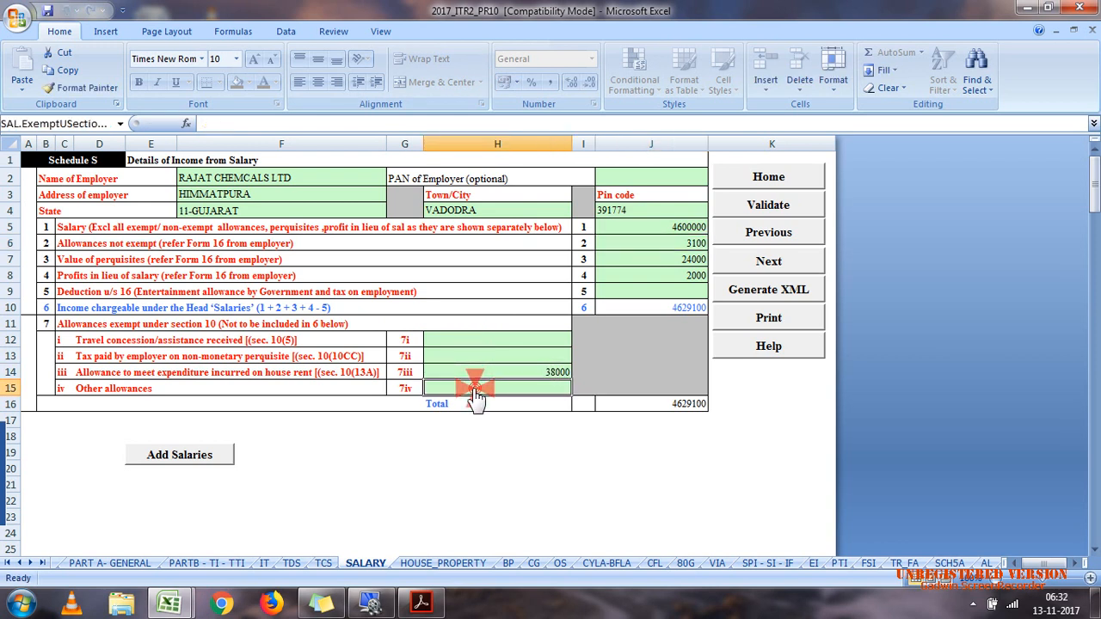
Step: Switch to the calculation efiling workbook and total the exempt TA, travelling allowance and profit in lieu amounts for the other allowances item
mouse_move(169, 602)
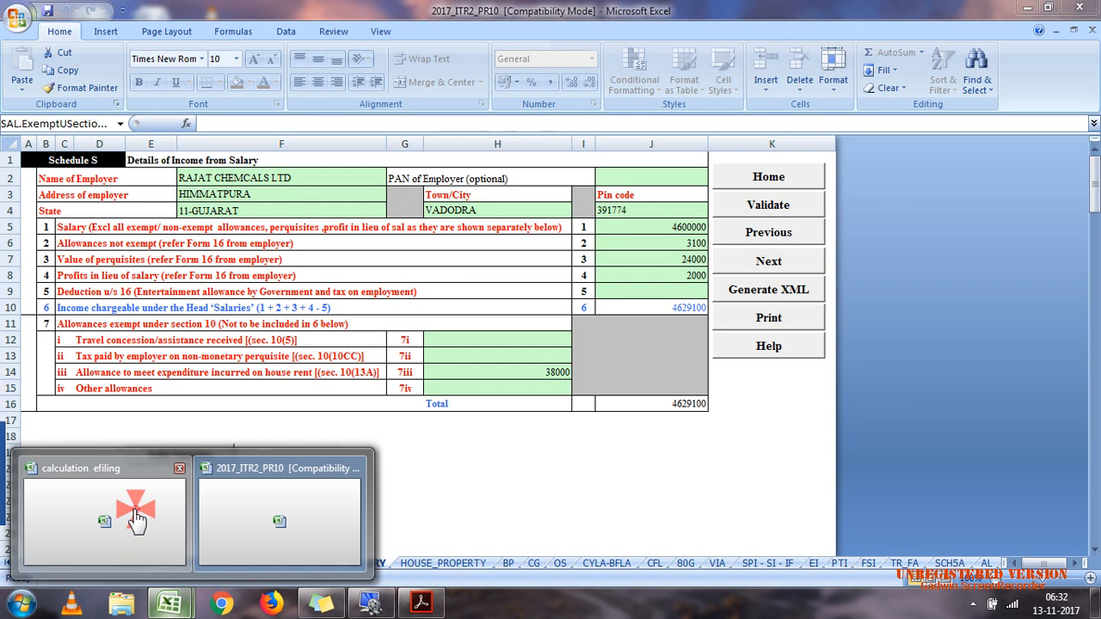
click(138, 520)
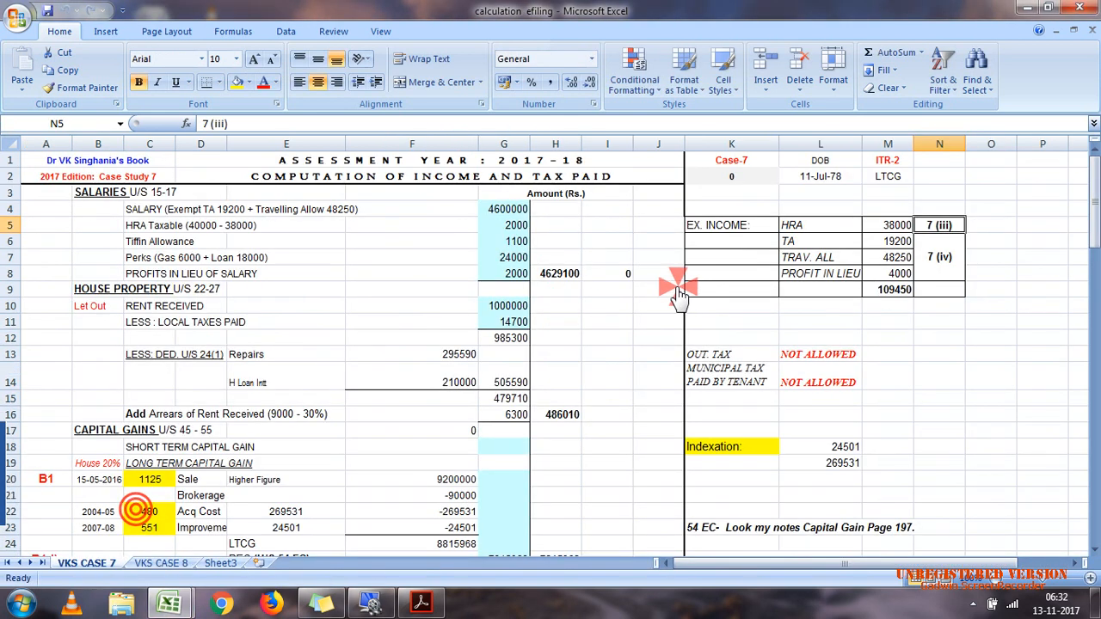
click(827, 242)
click(847, 259)
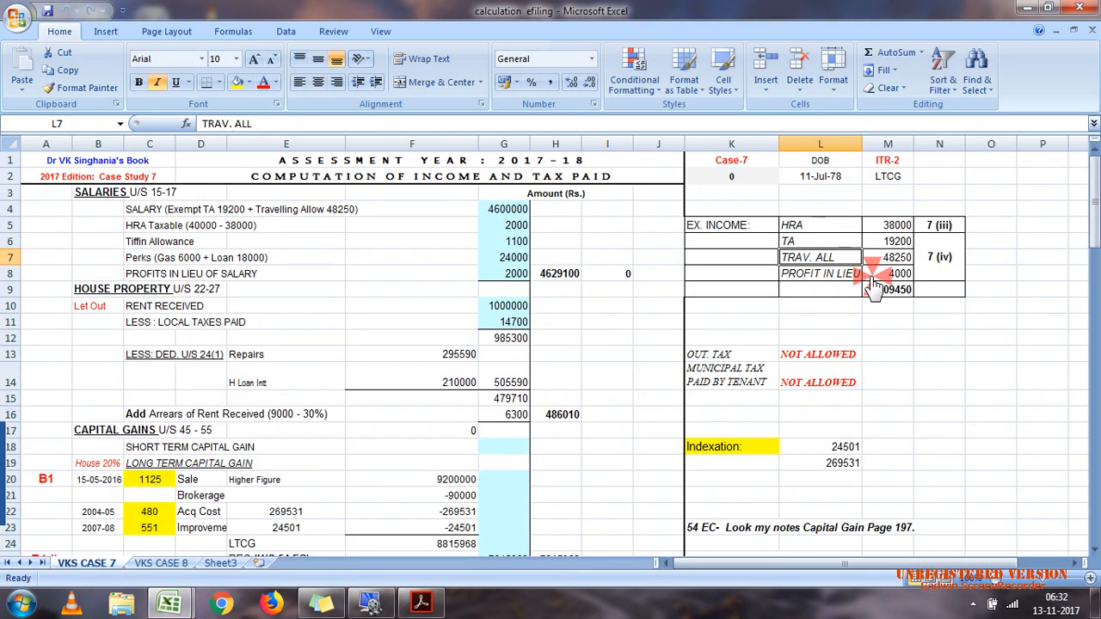
click(872, 275)
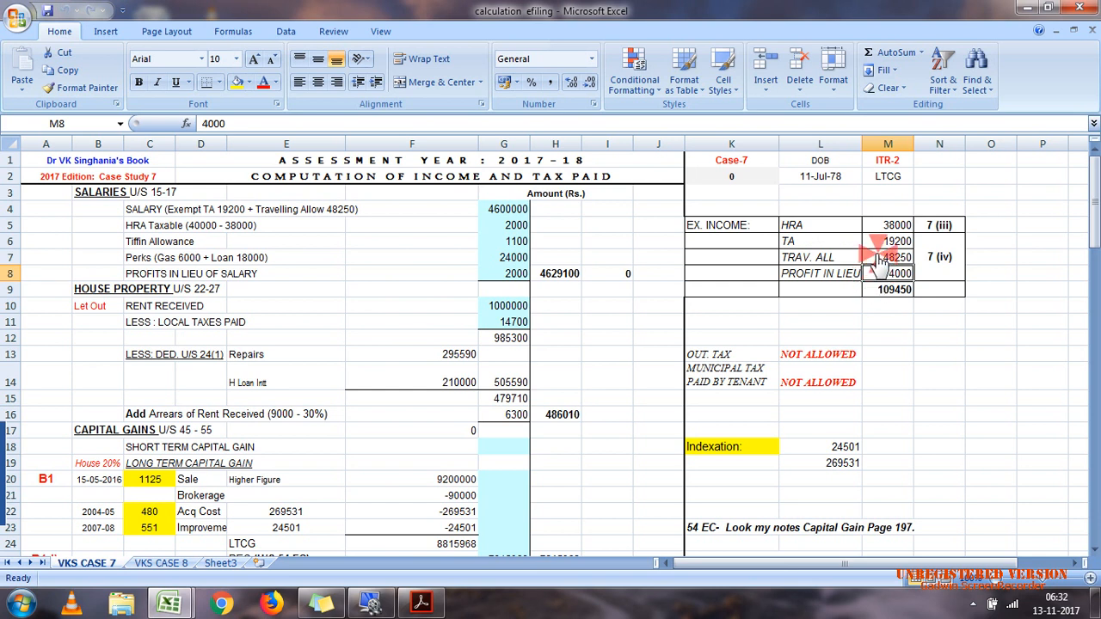
click(875, 246)
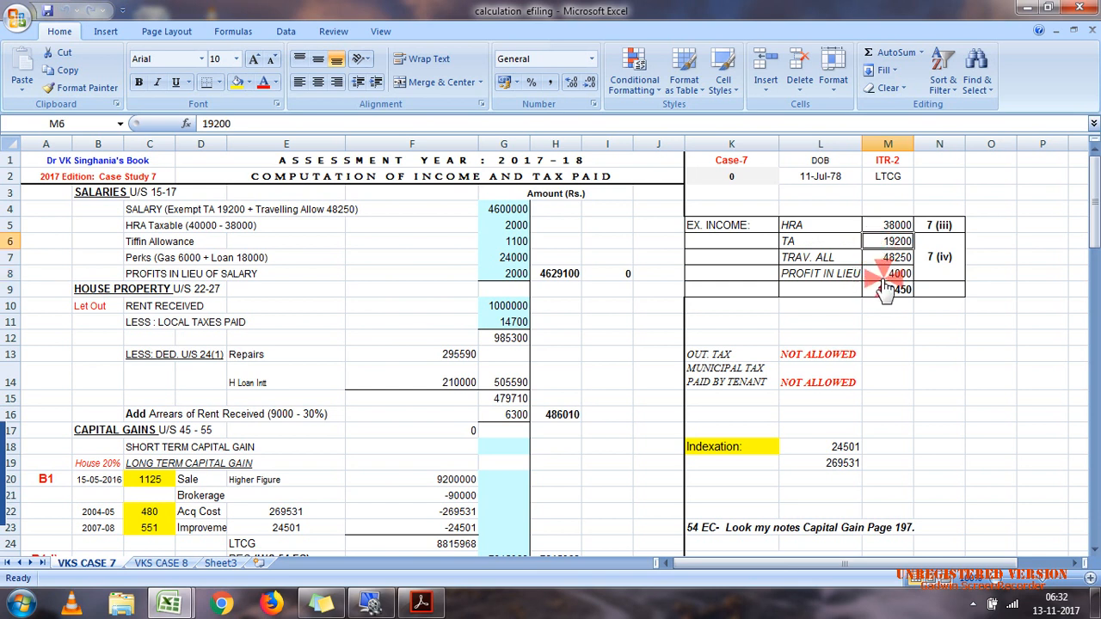
drag(863, 245, 881, 286)
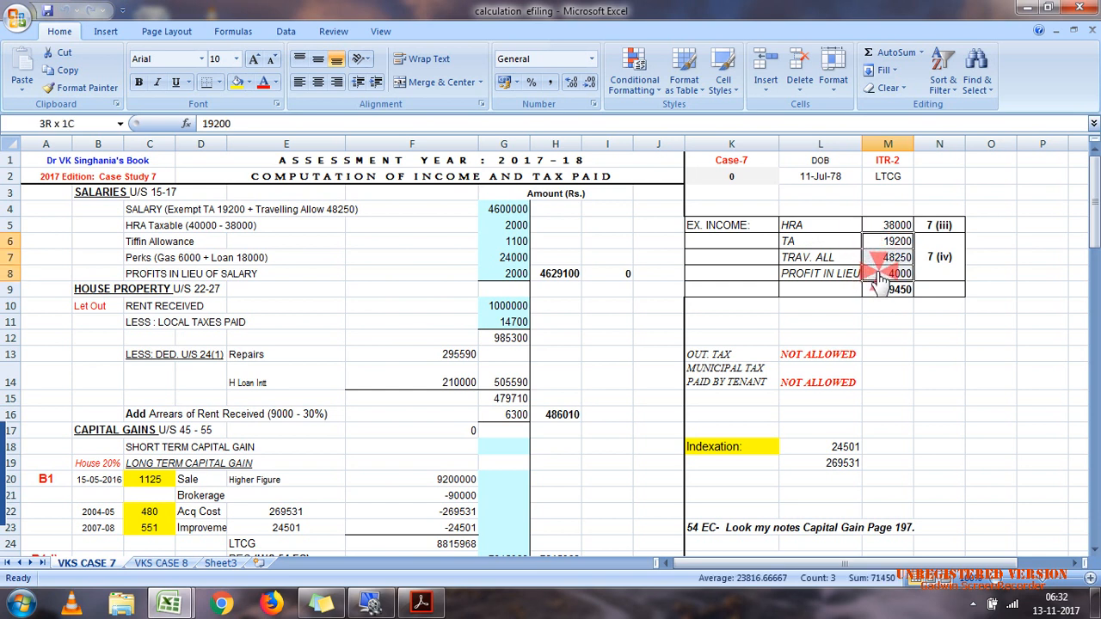
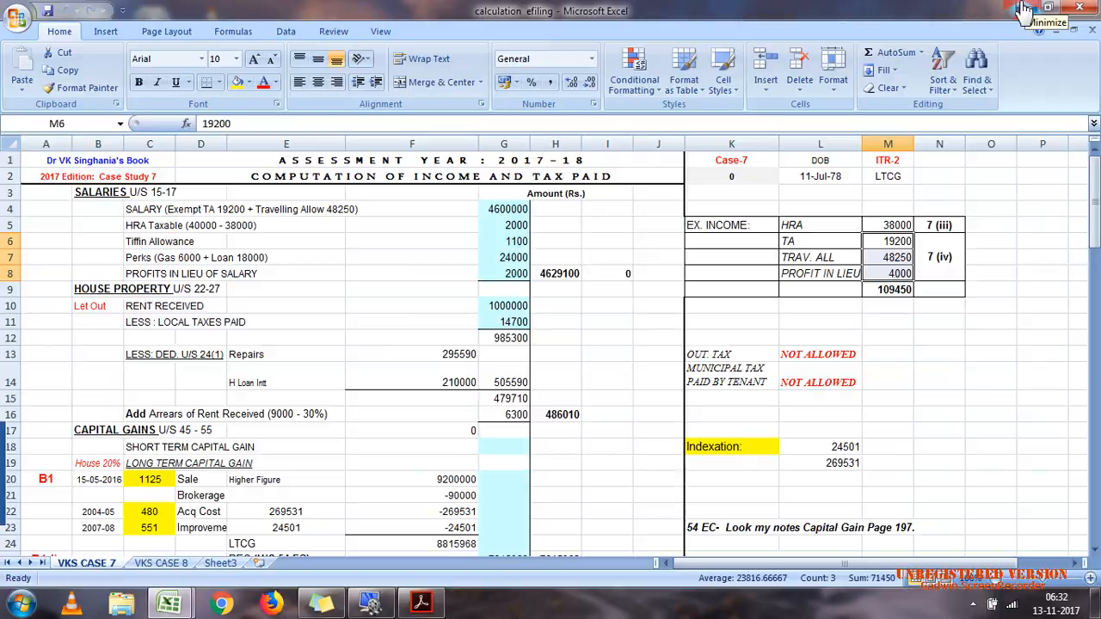
Step: Return to the 2017_ITR2_PR10 workbook and enter 71450 as other exempt allowances in Schedule S
click(1024, 10)
mouse_move(163, 597)
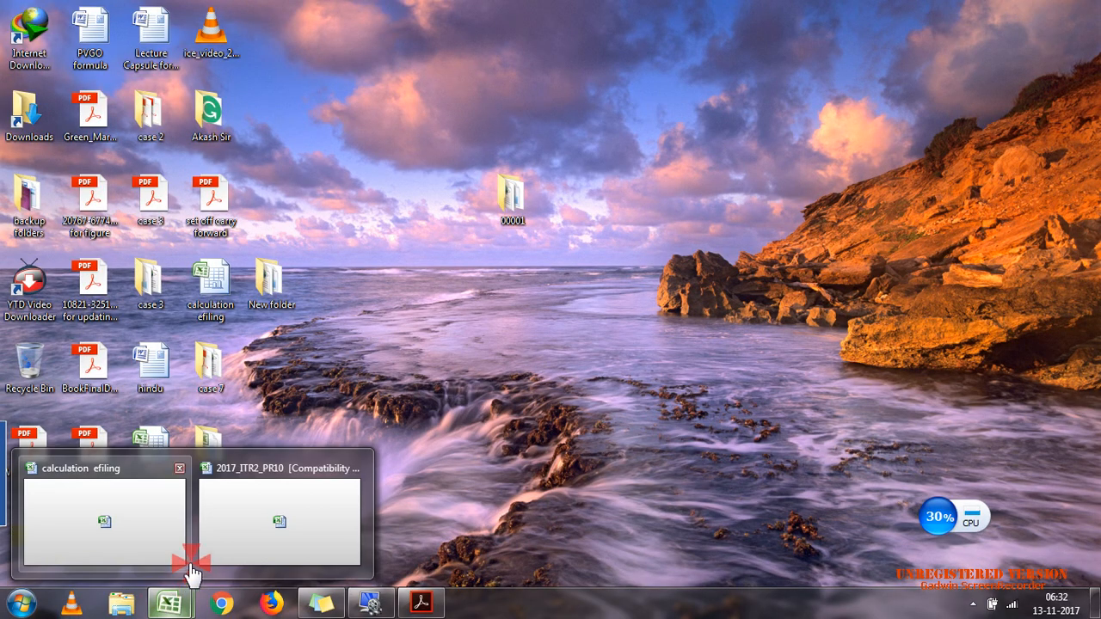
click(221, 554)
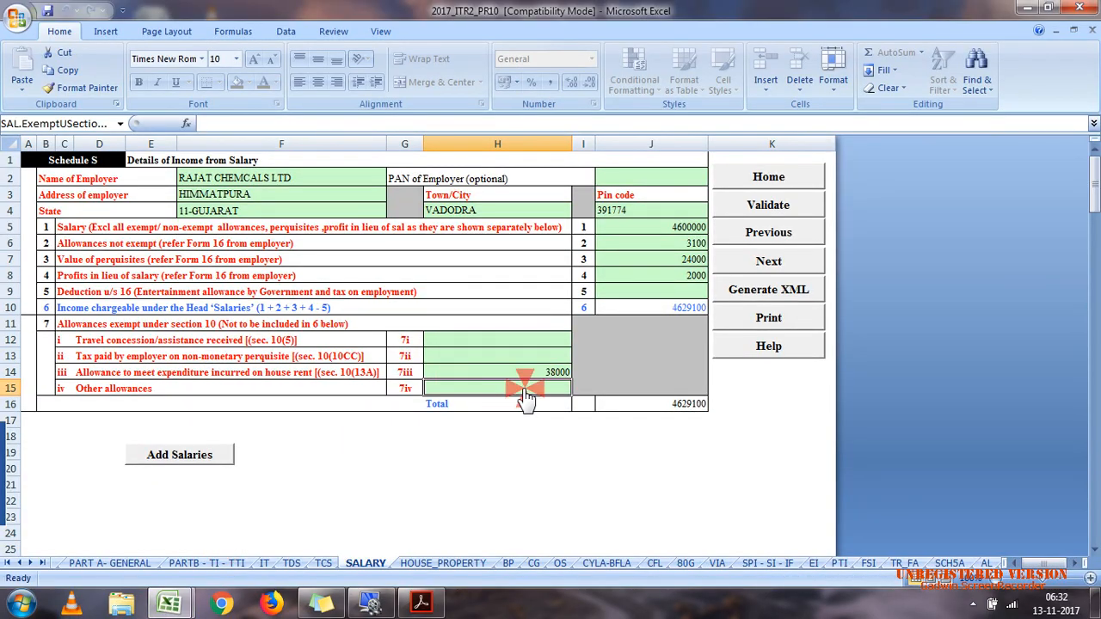
text(71450)
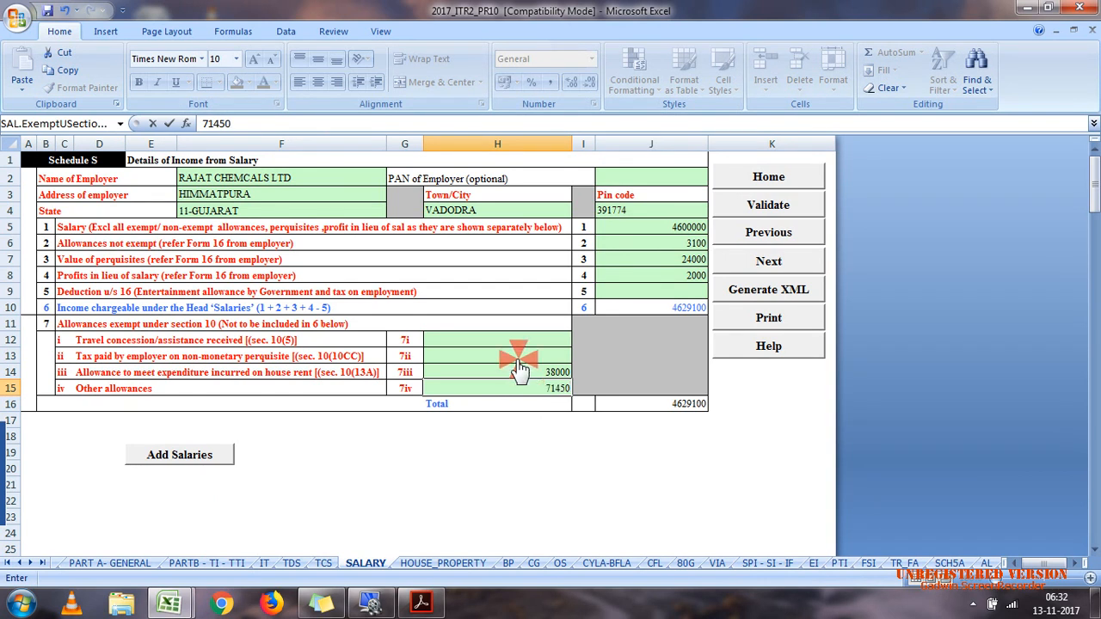
click(516, 341)
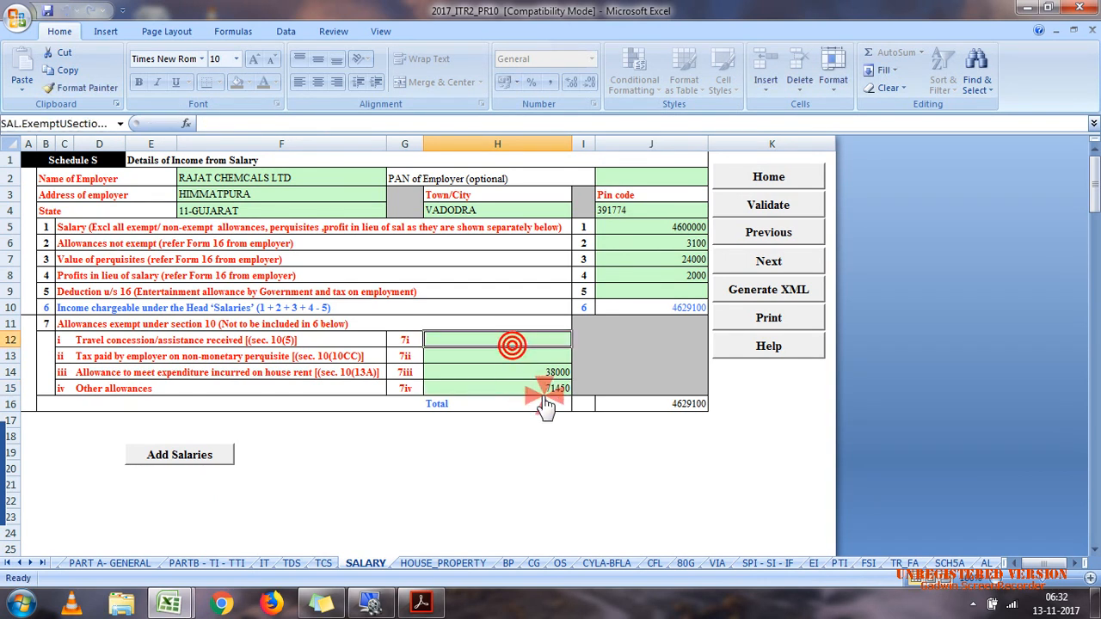
Step: Consult the exempt income breakdown in the calculation efiling workbook, then return to the ITR-2 workbook
mouse_move(169, 602)
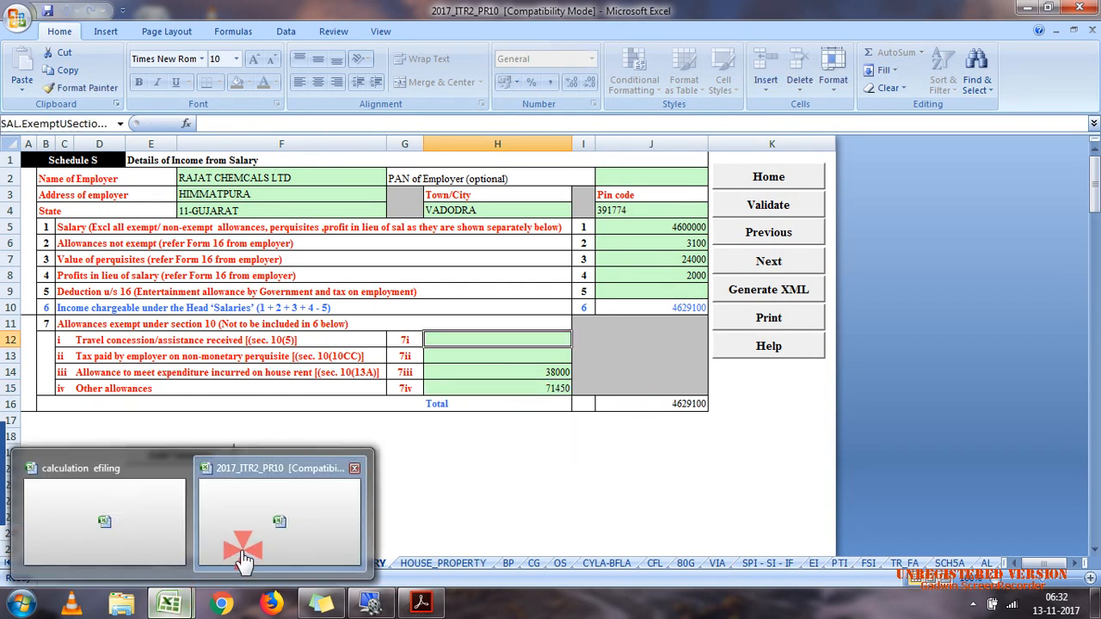
click(178, 549)
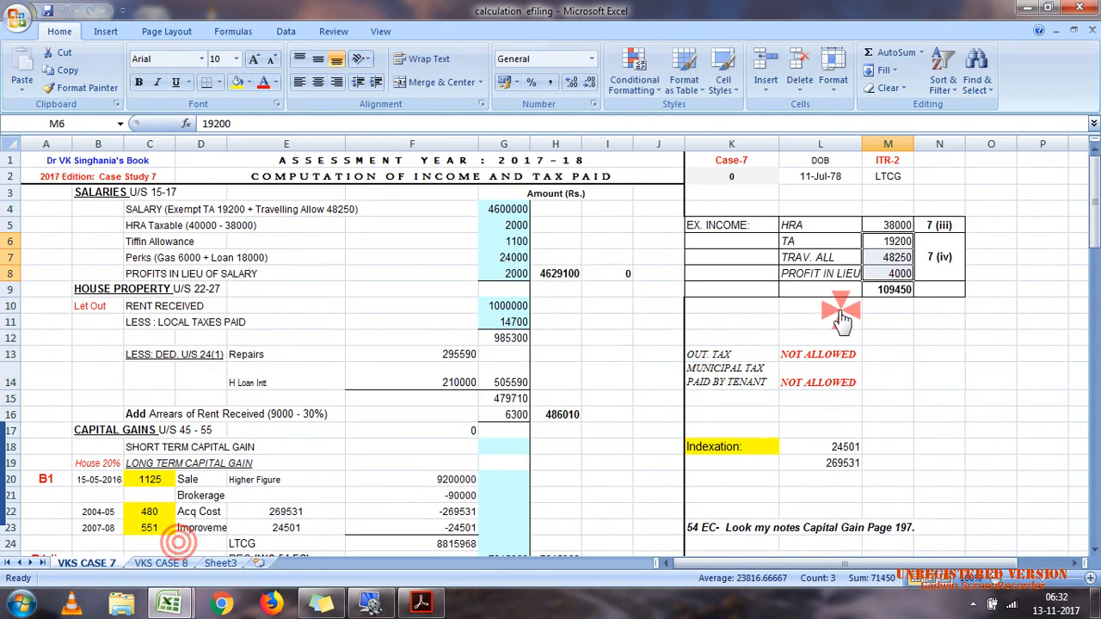
mouse_move(165, 606)
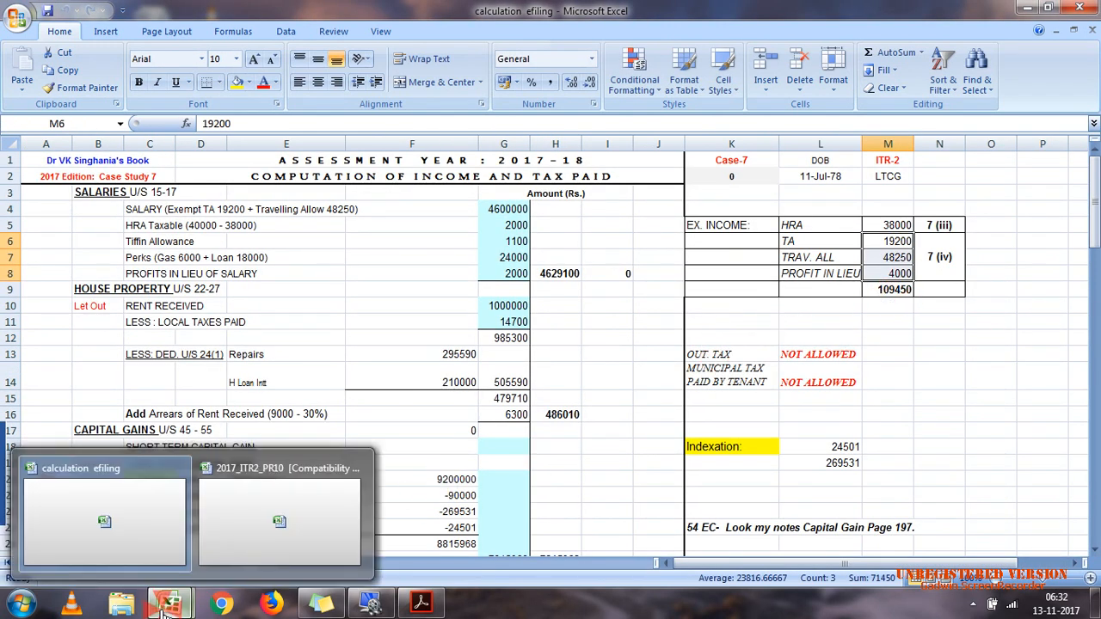
click(284, 497)
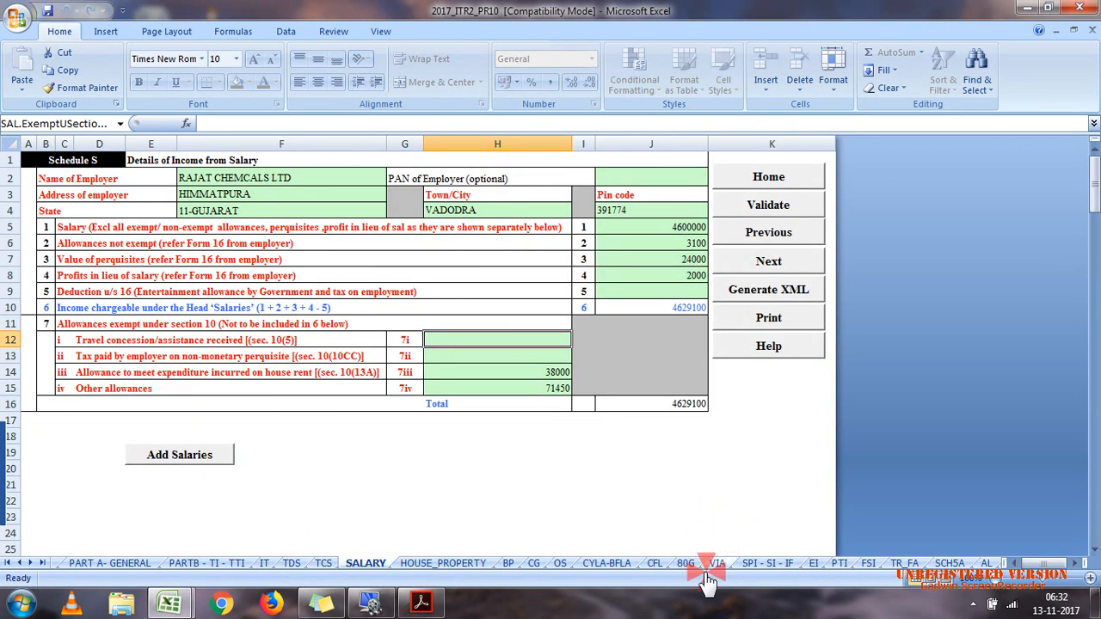
Step: In Schedule EI, enter the exempt income total from the calculation efiling workbook, 109450, under Others
click(814, 563)
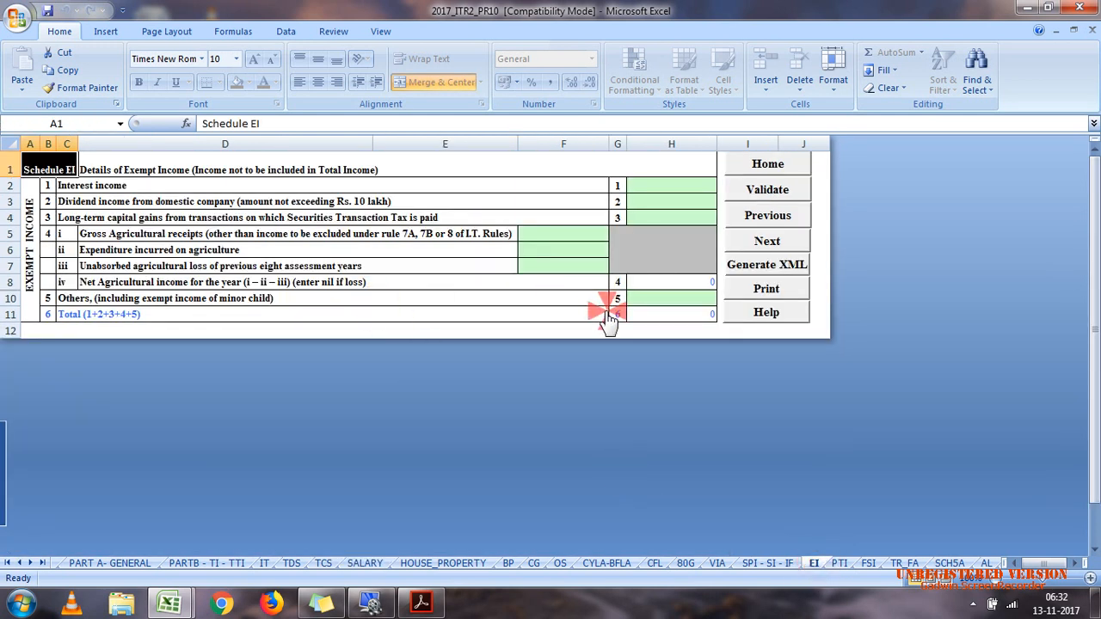
click(671, 314)
click(671, 299)
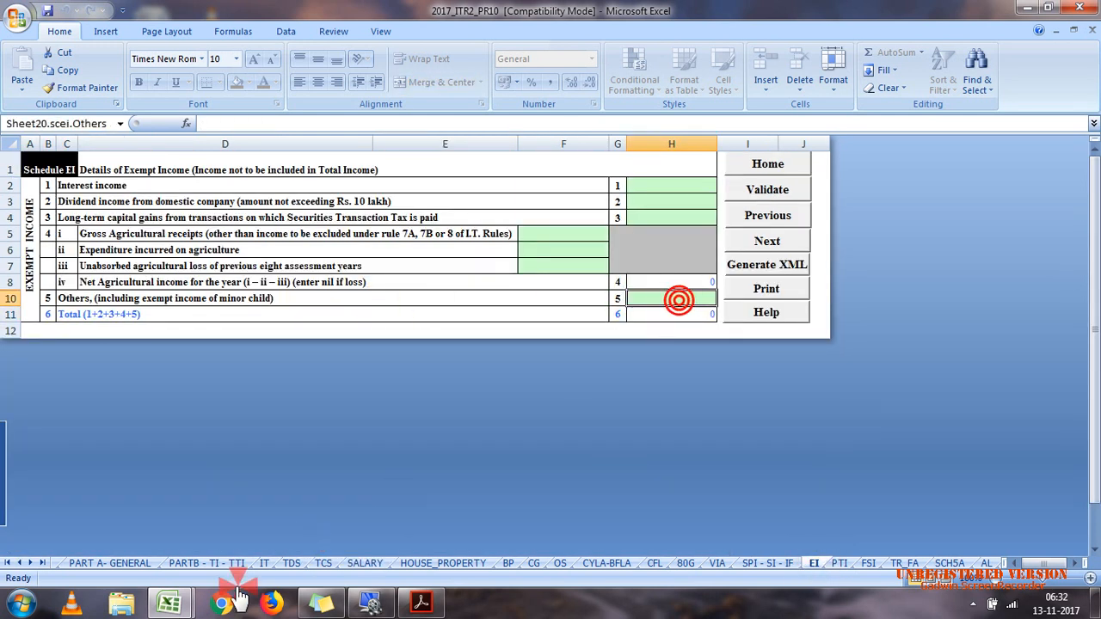
mouse_move(169, 594)
click(166, 570)
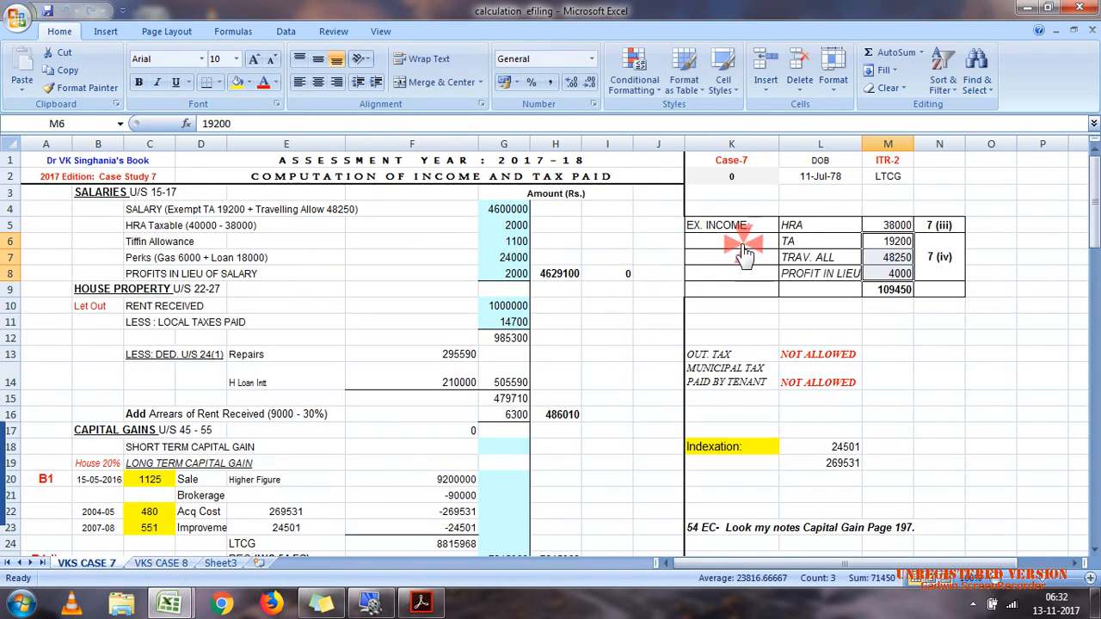
click(1054, 9)
mouse_move(168, 602)
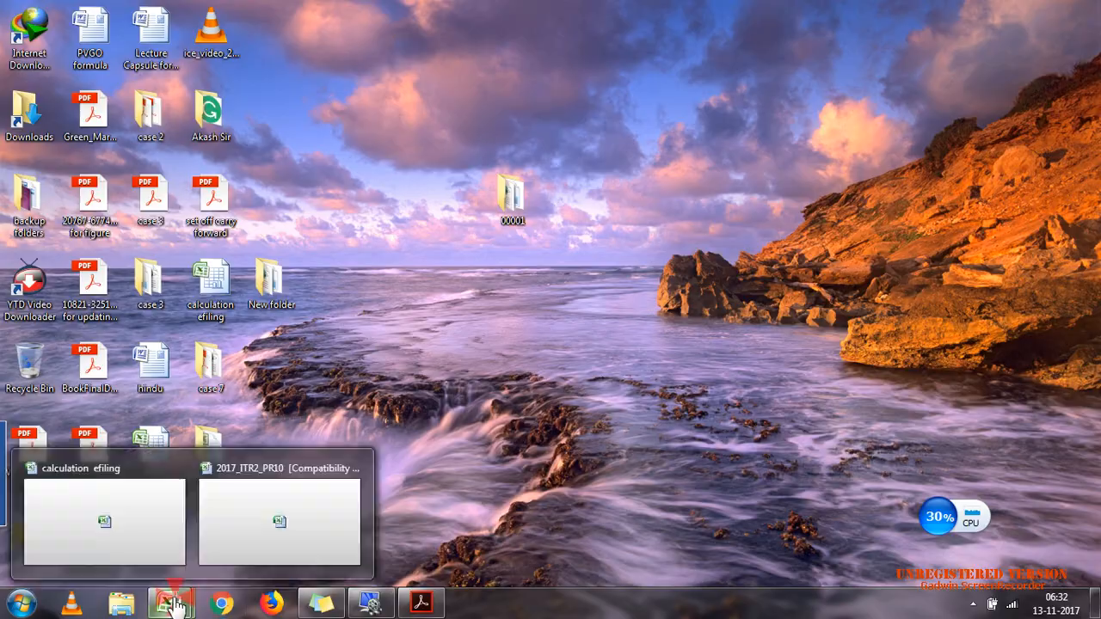
click(278, 517)
click(654, 301)
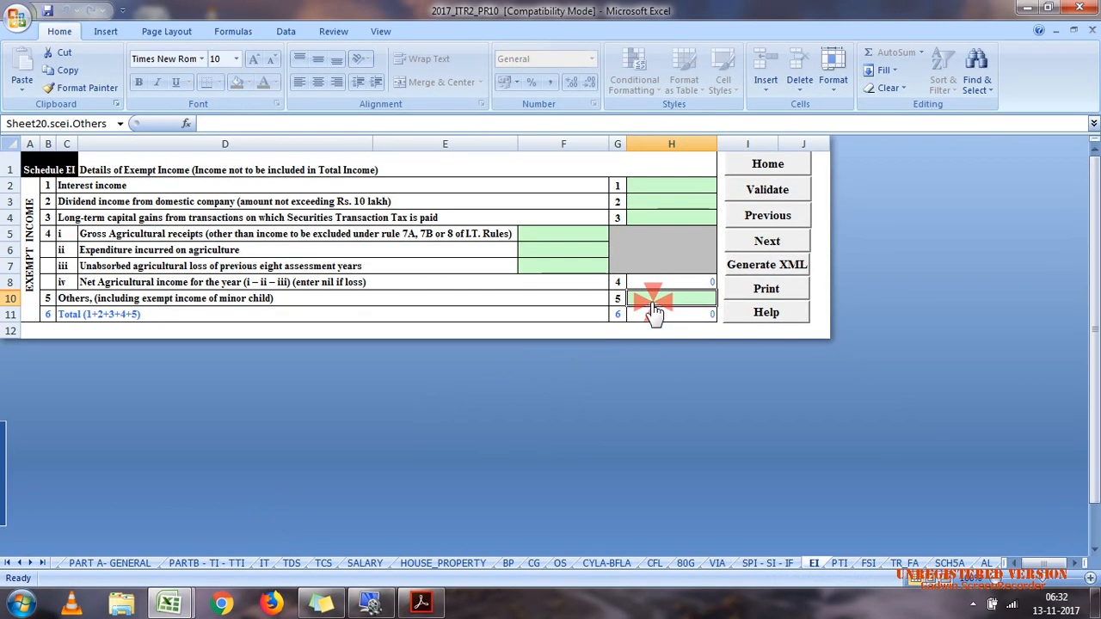
text(109450)
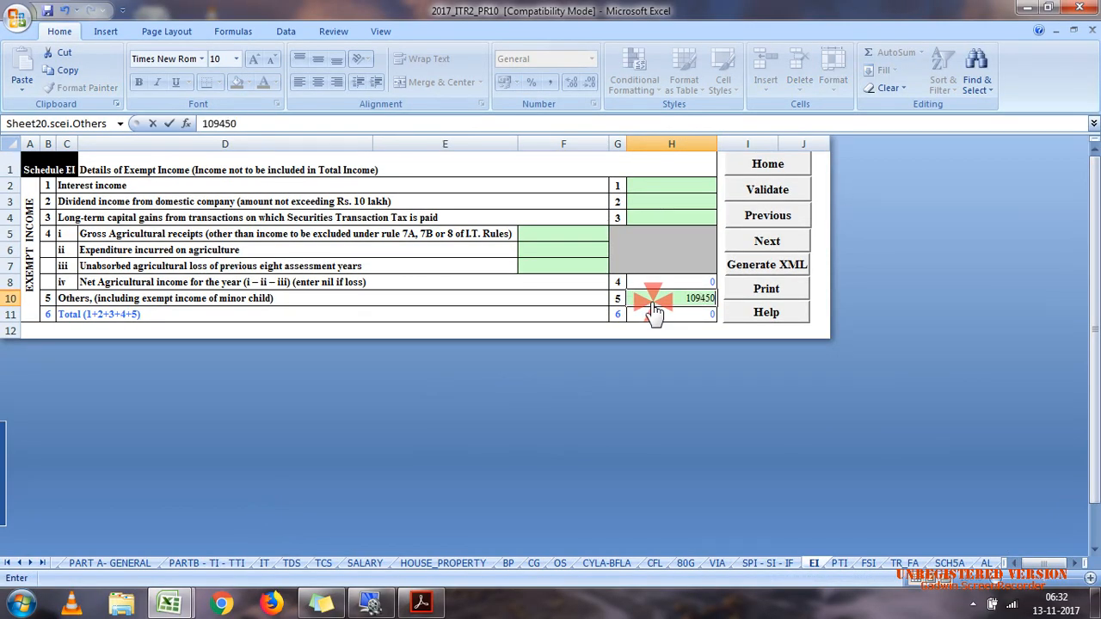
click(559, 298)
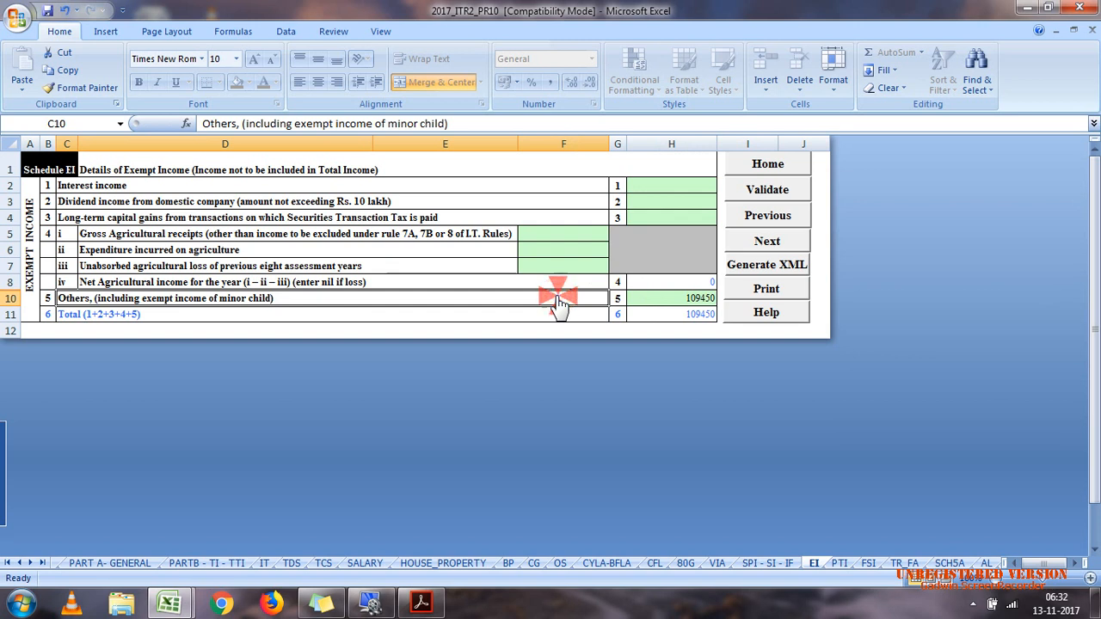
Step: Validate Schedule EI and Schedule S, and check the perquisites and profits in lieu of salary entries
click(761, 195)
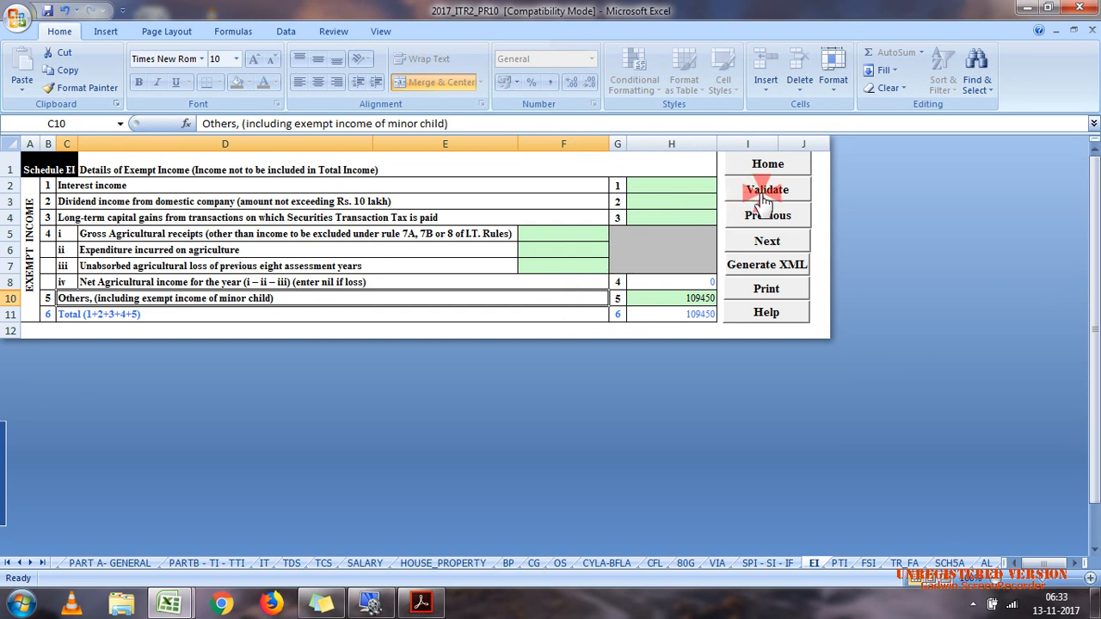
click(555, 352)
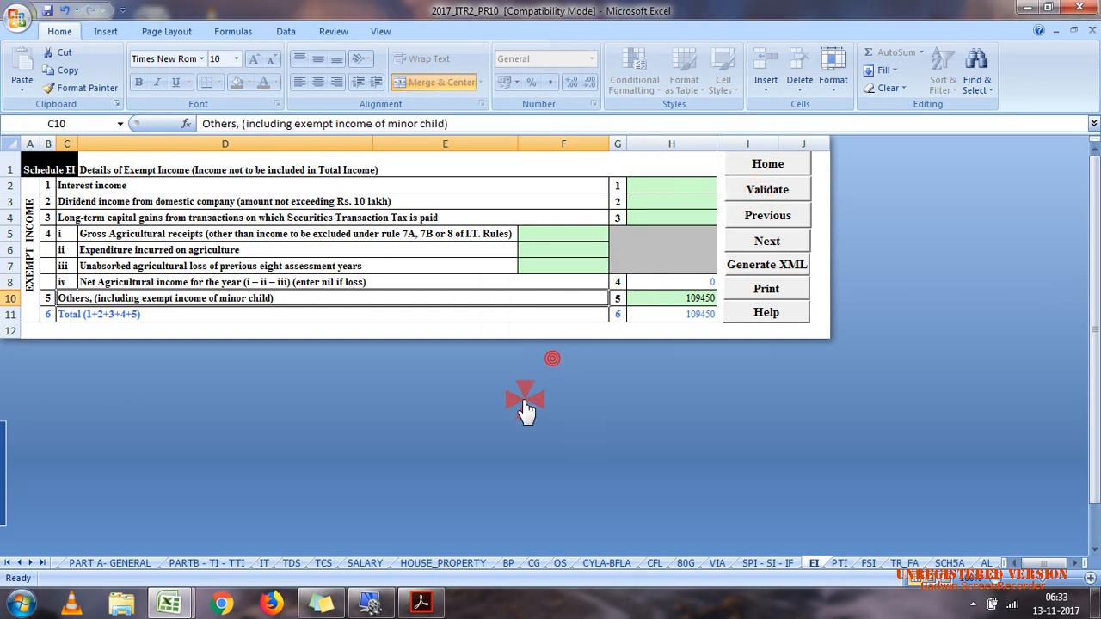
click(365, 564)
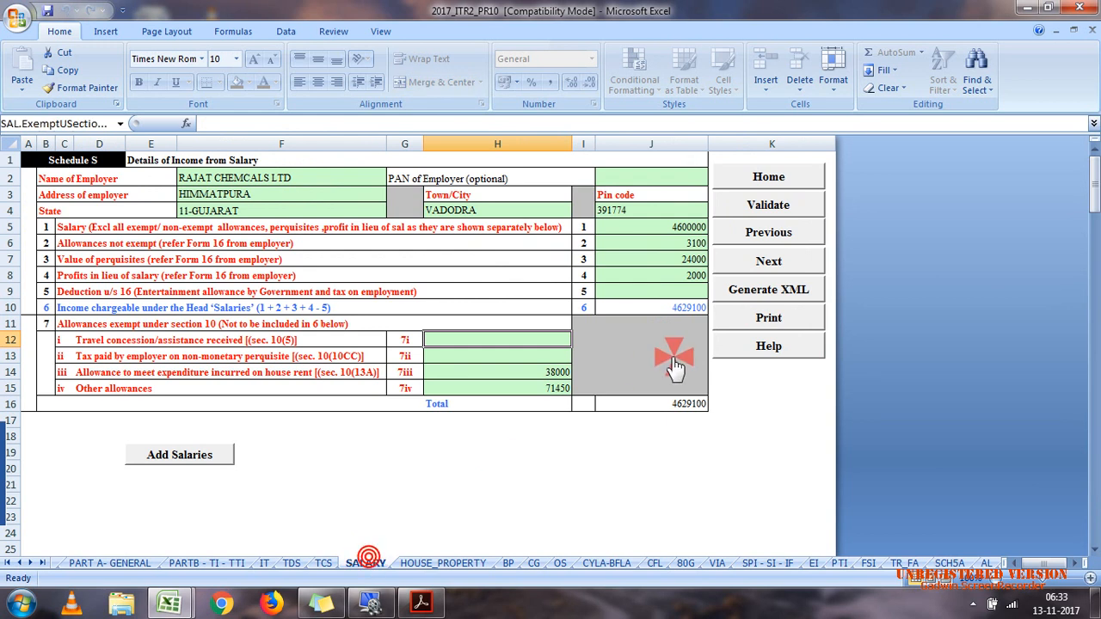
click(770, 209)
click(577, 357)
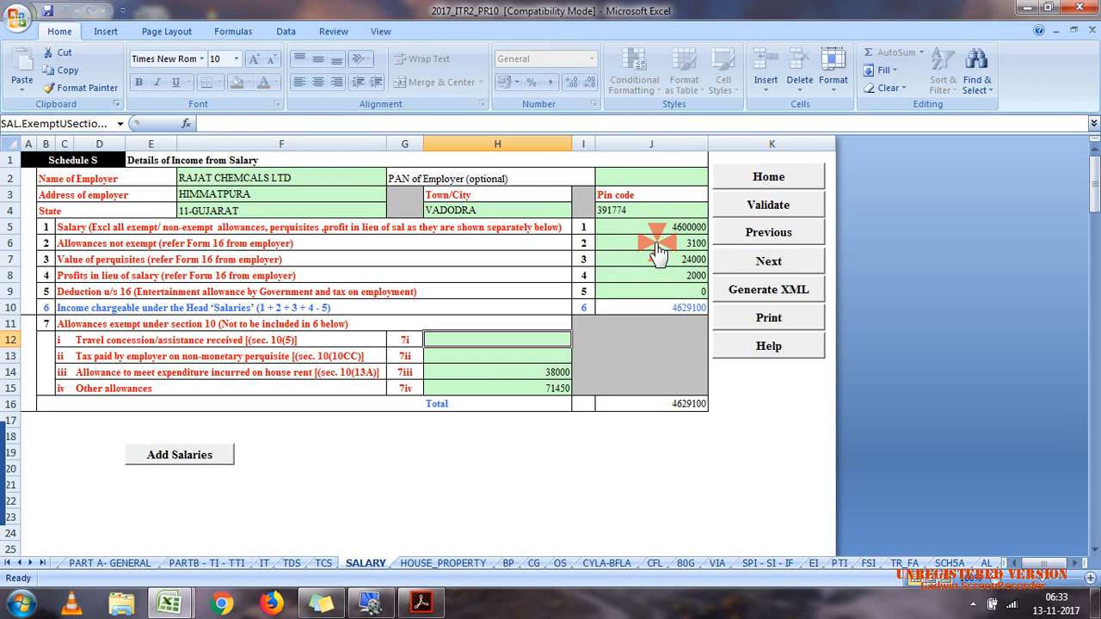
click(667, 260)
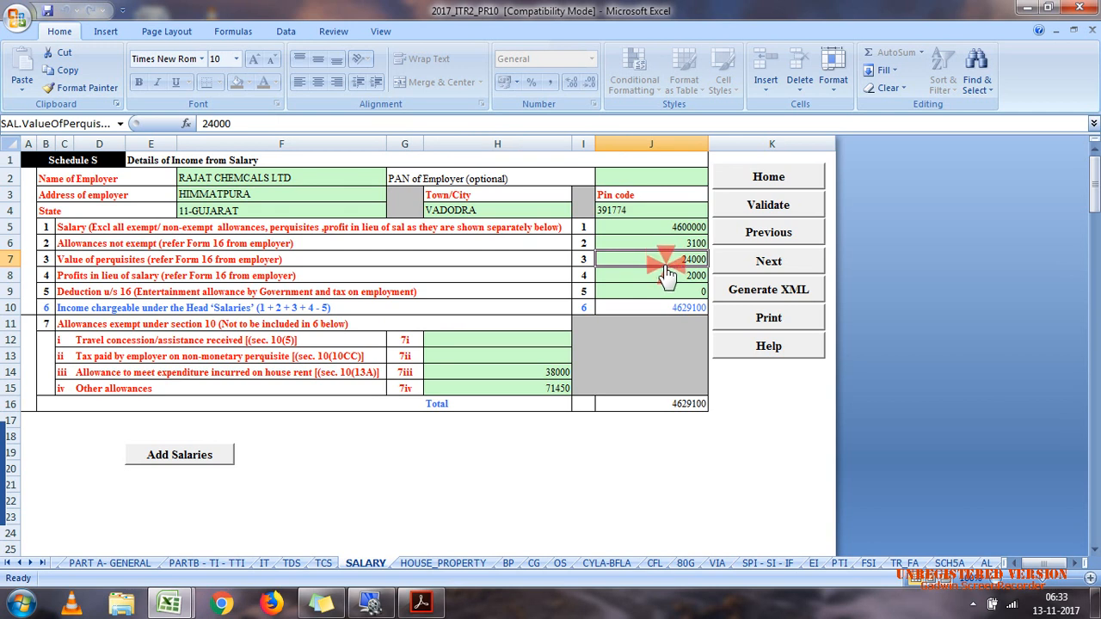
click(669, 276)
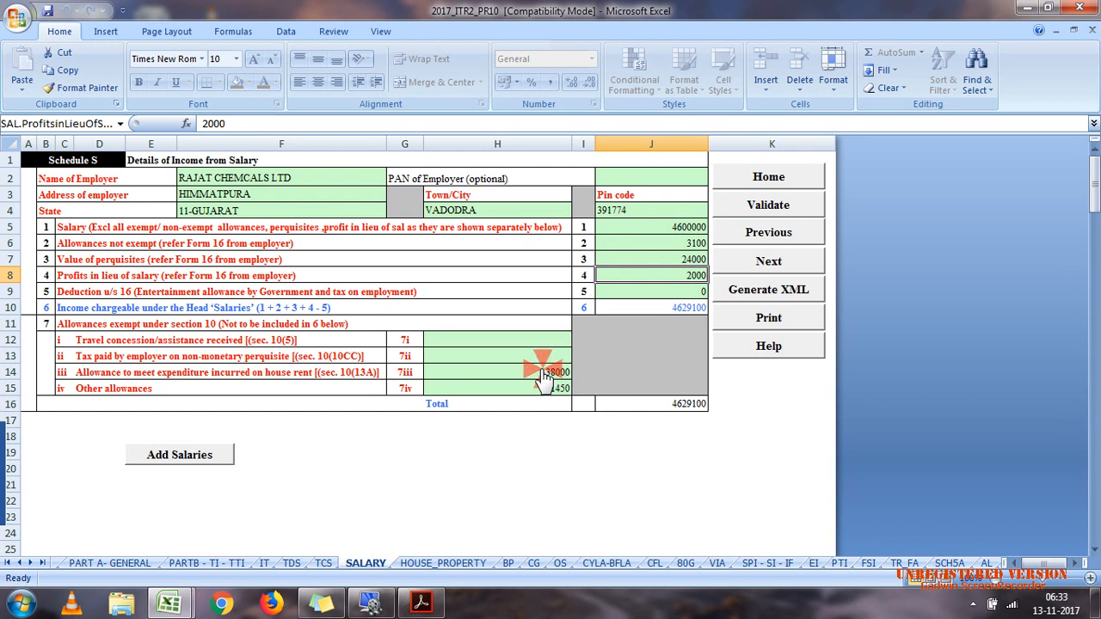
Step: In Schedule HP, enter the property's street address and set its town to MUMBAI
click(456, 564)
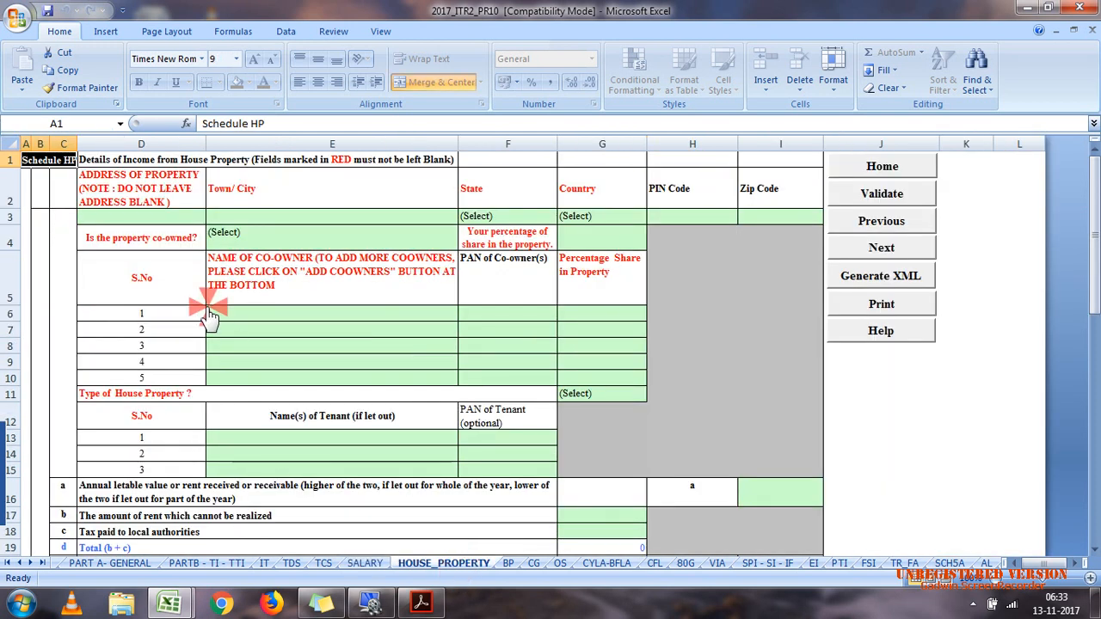
click(150, 232)
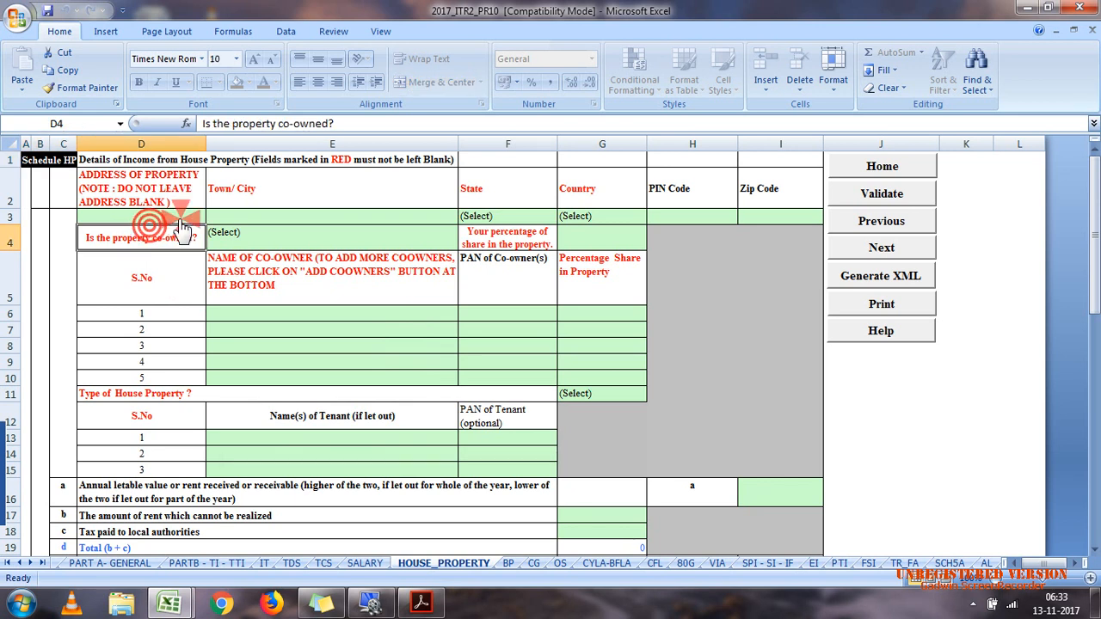
click(176, 217)
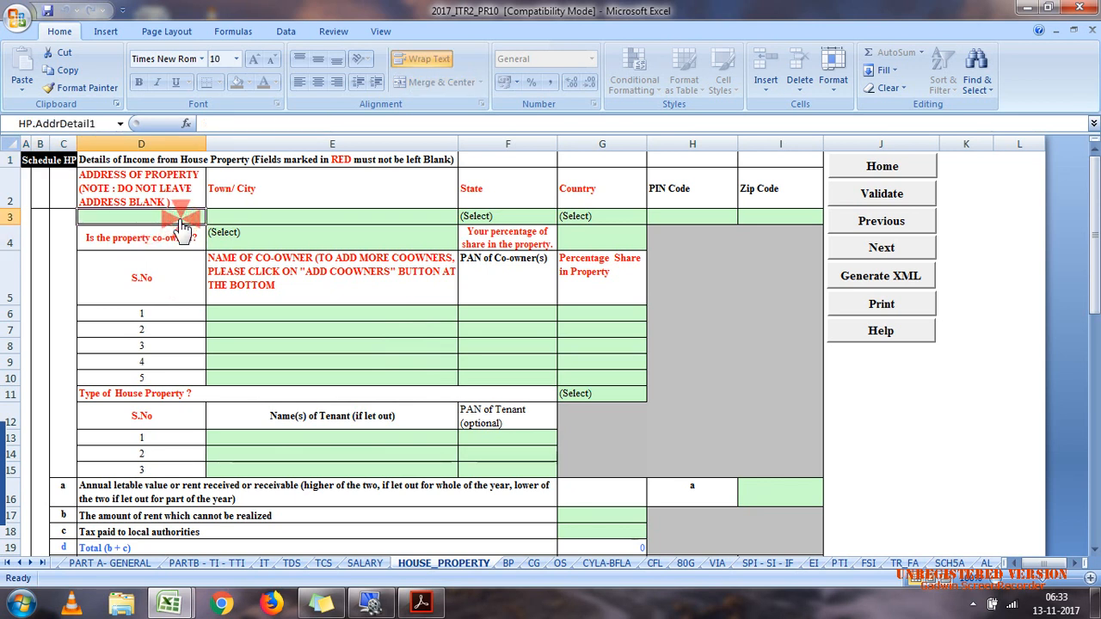
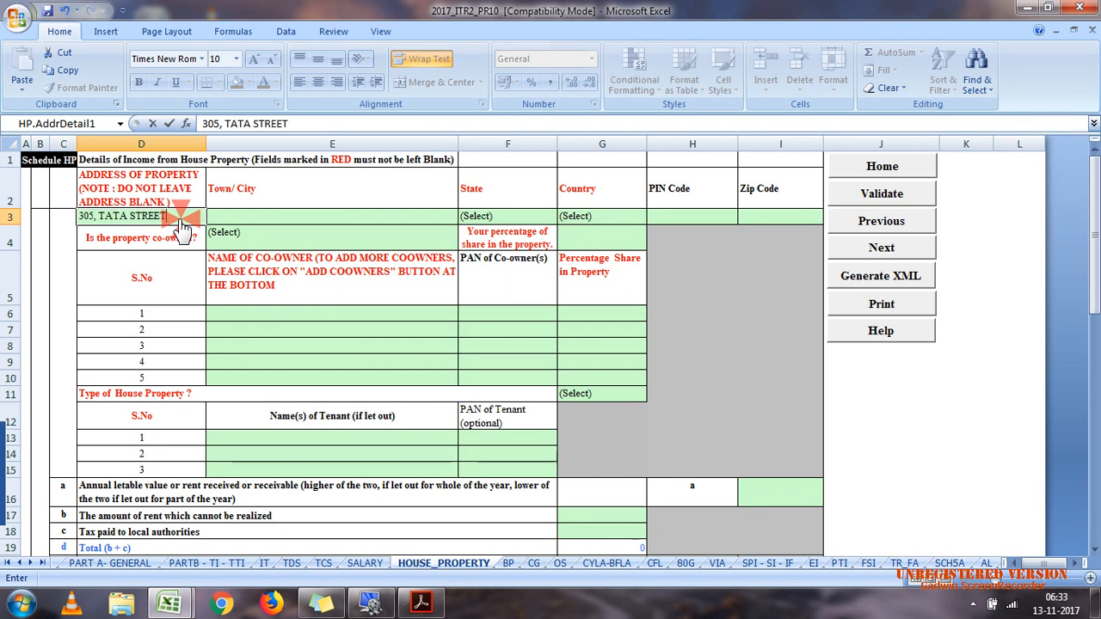
key(Tab)
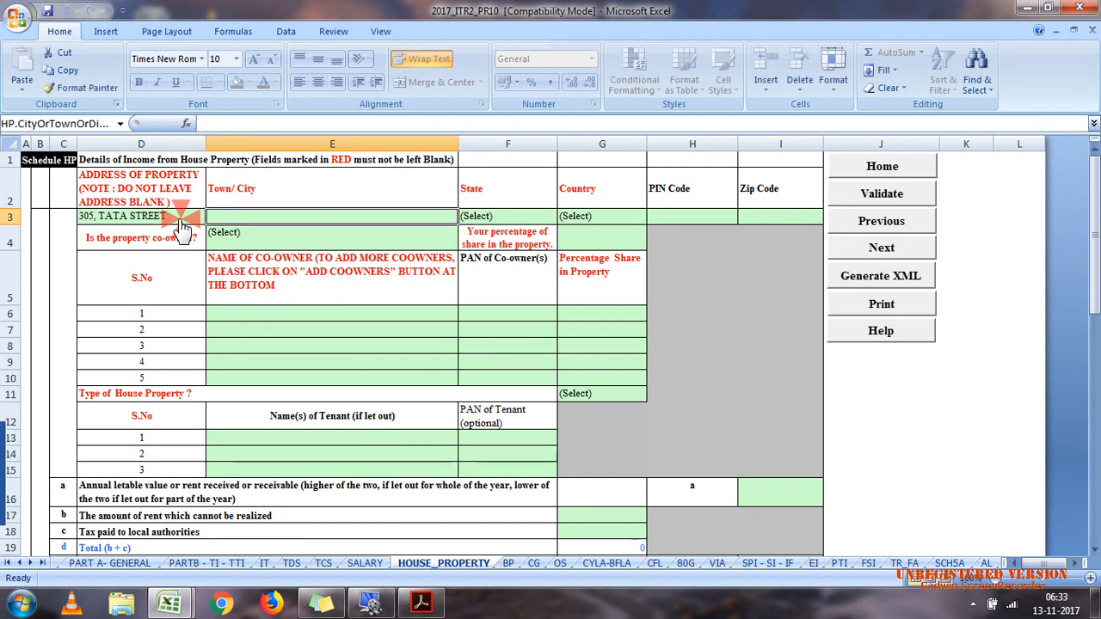
text(MUM)
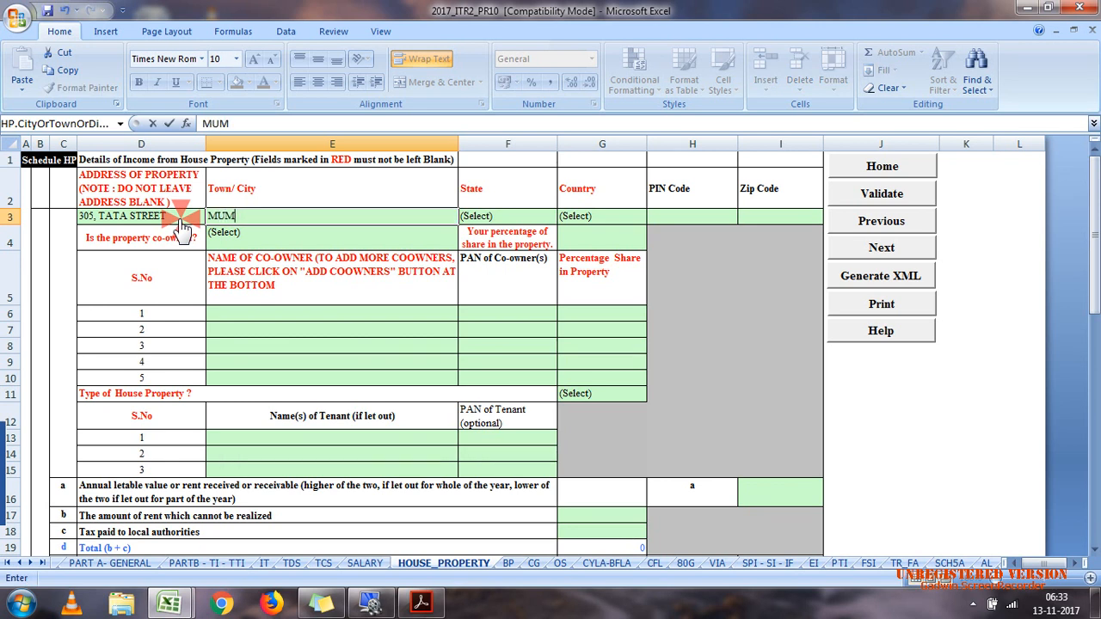
text(BAI)
key(Tab)
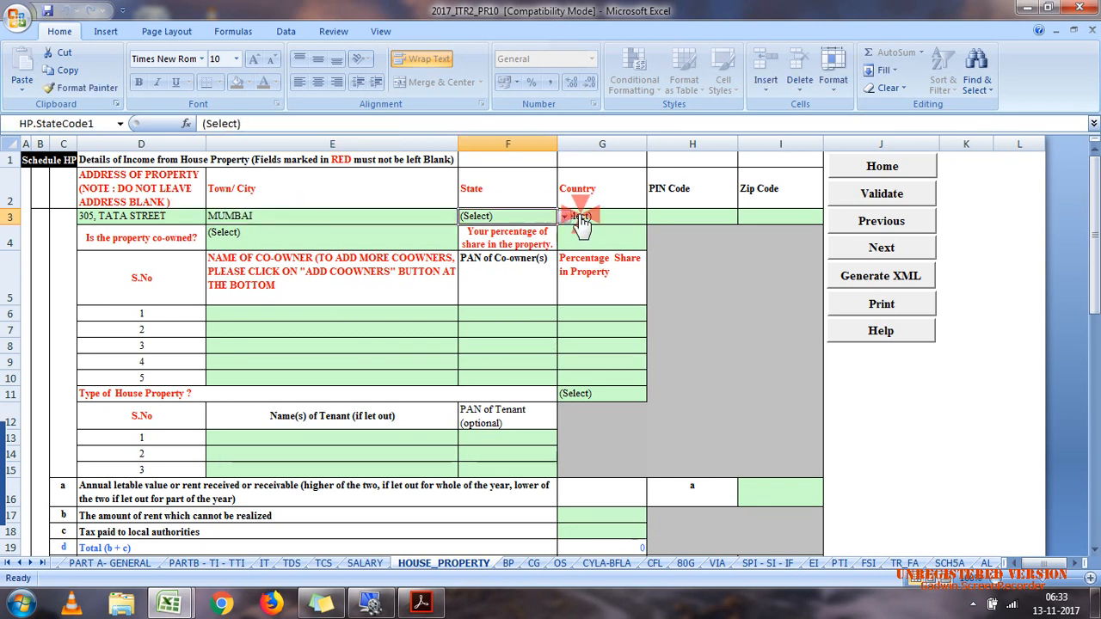
Step: Set the property's state to 19-MAHARASHTRA and enter its postal PIN code
click(564, 216)
scroll(548, 284, down, 2)
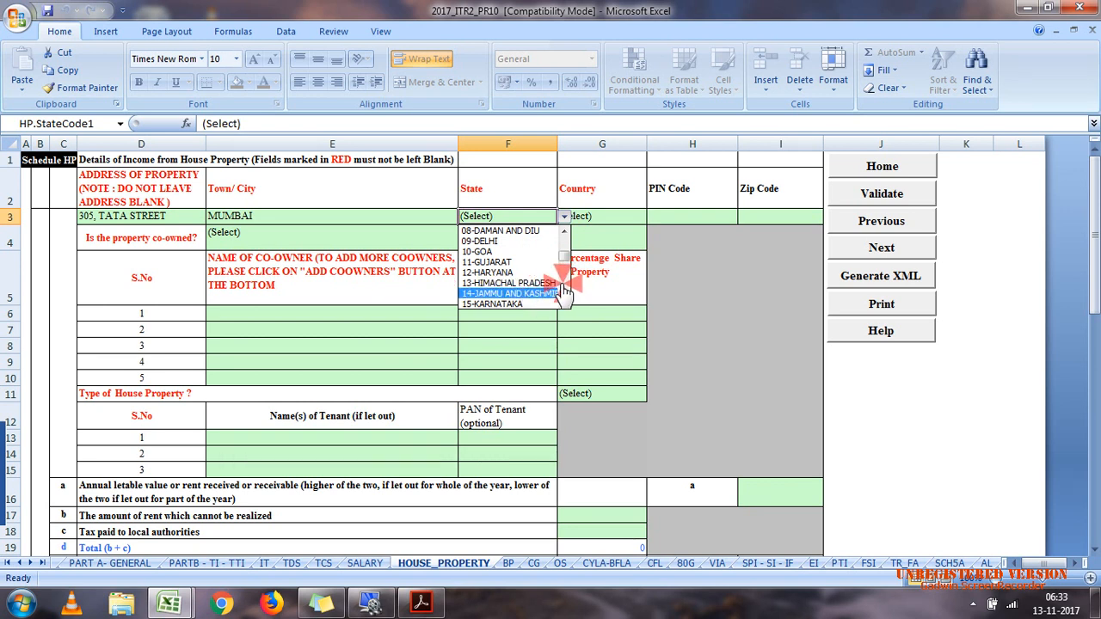
click(562, 285)
click(529, 261)
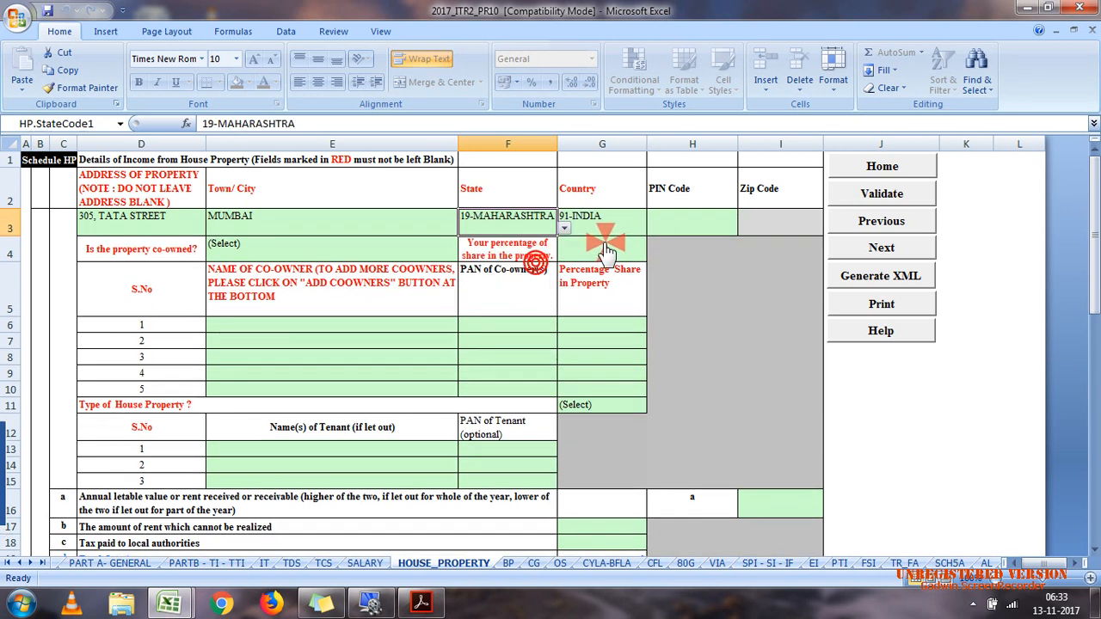
click(668, 231)
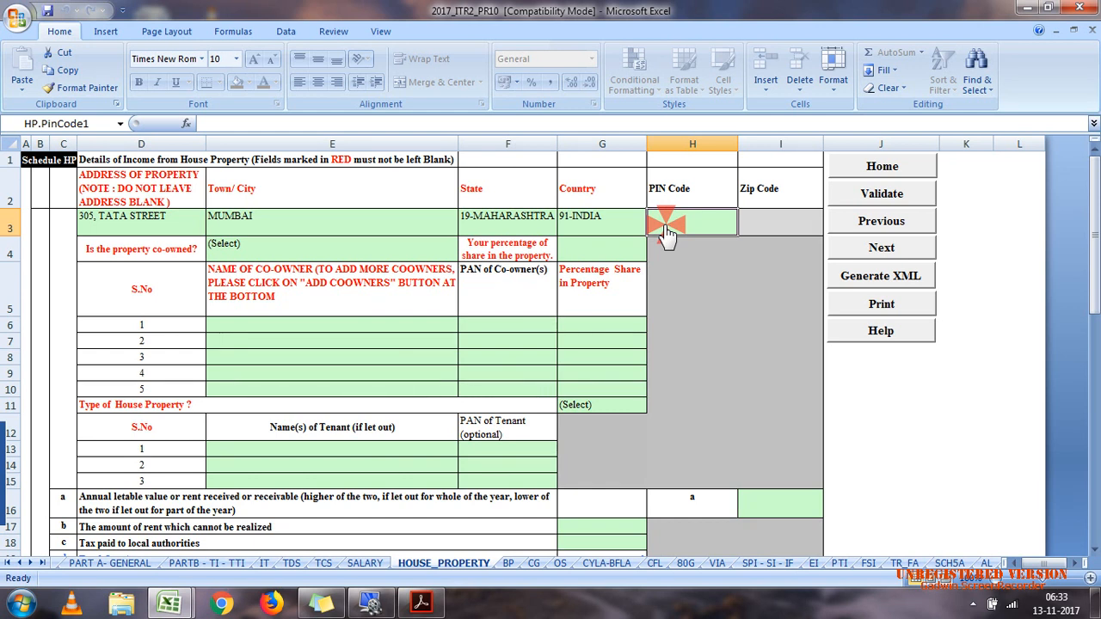
text(440002)
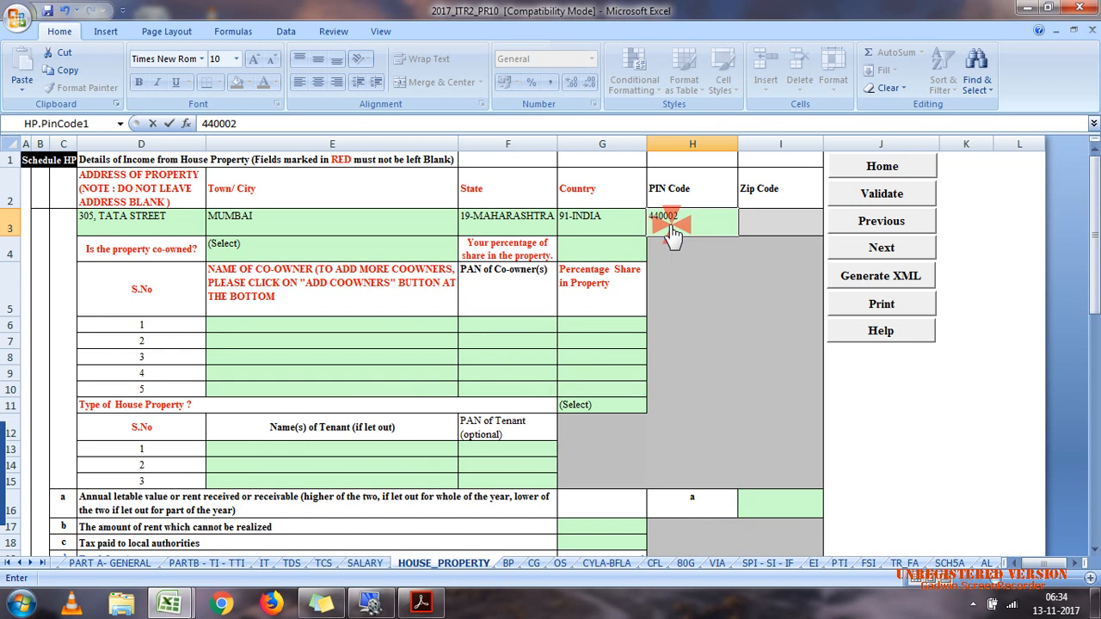
Step: Mark the property as not co-owned and set the type of house property to Let-Out
click(310, 250)
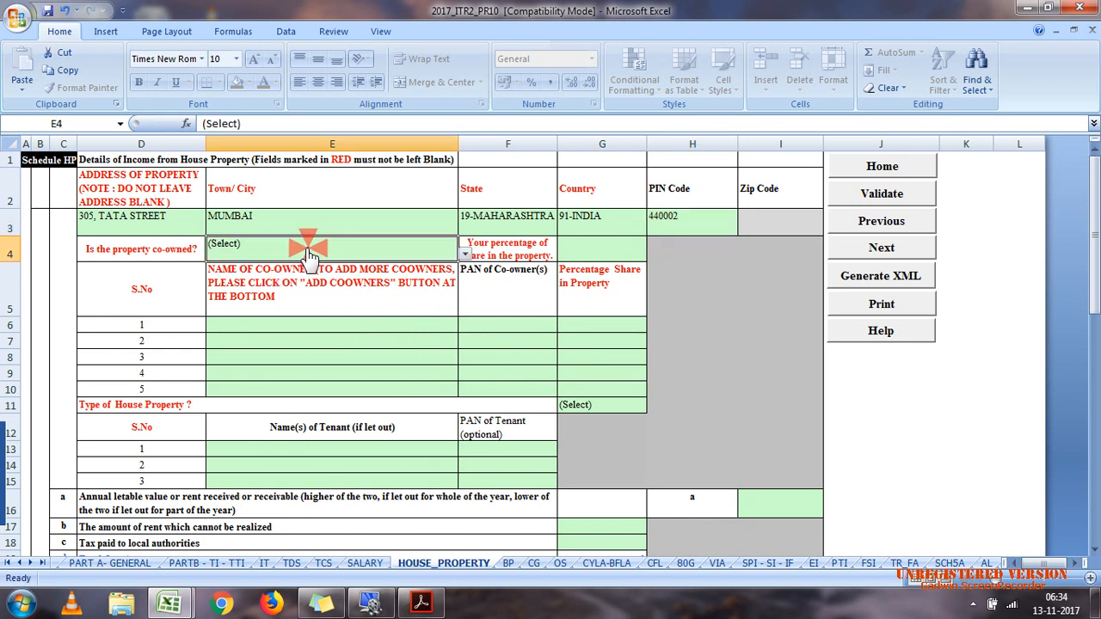
click(464, 255)
click(390, 289)
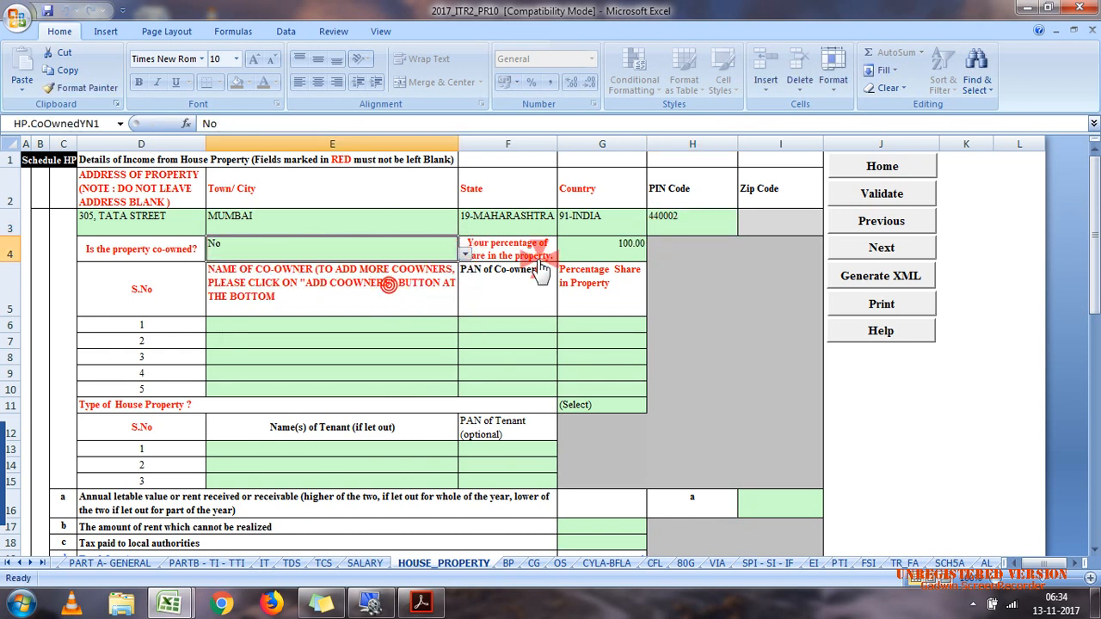
click(604, 405)
click(657, 405)
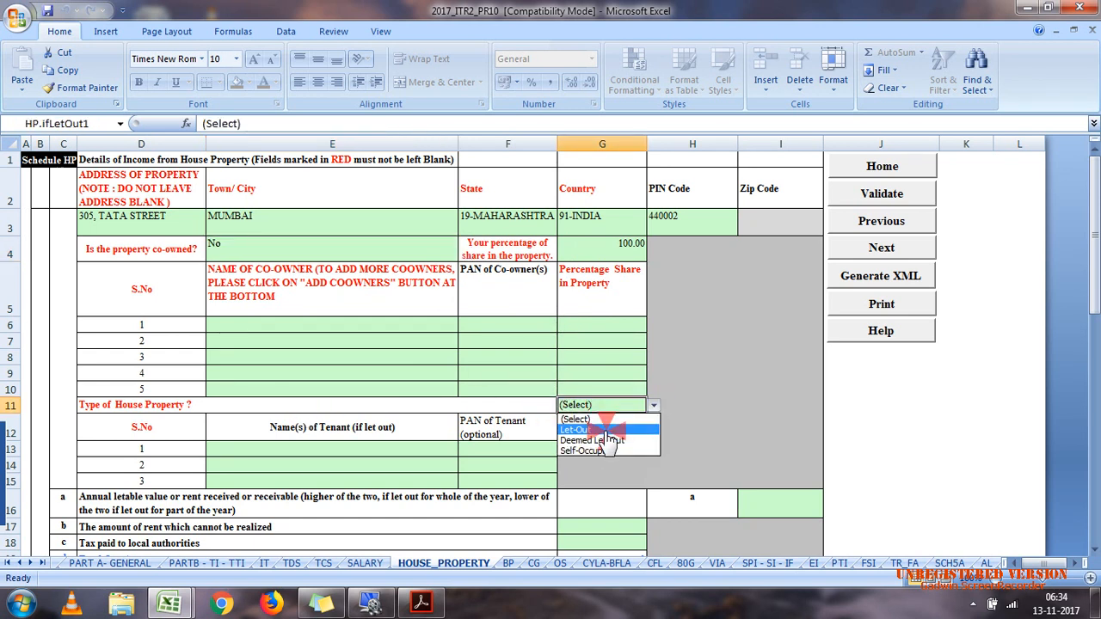
click(585, 430)
Step: Enter KAMAL LTD as the first tenant of the let-out property
click(404, 450)
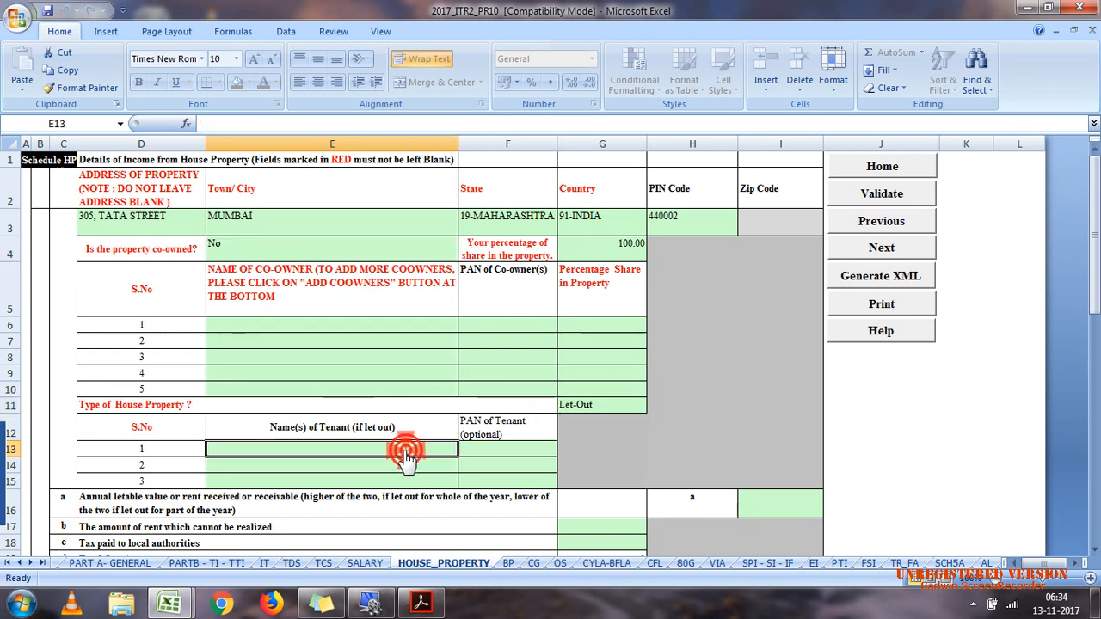
text(KAMAL LTD)
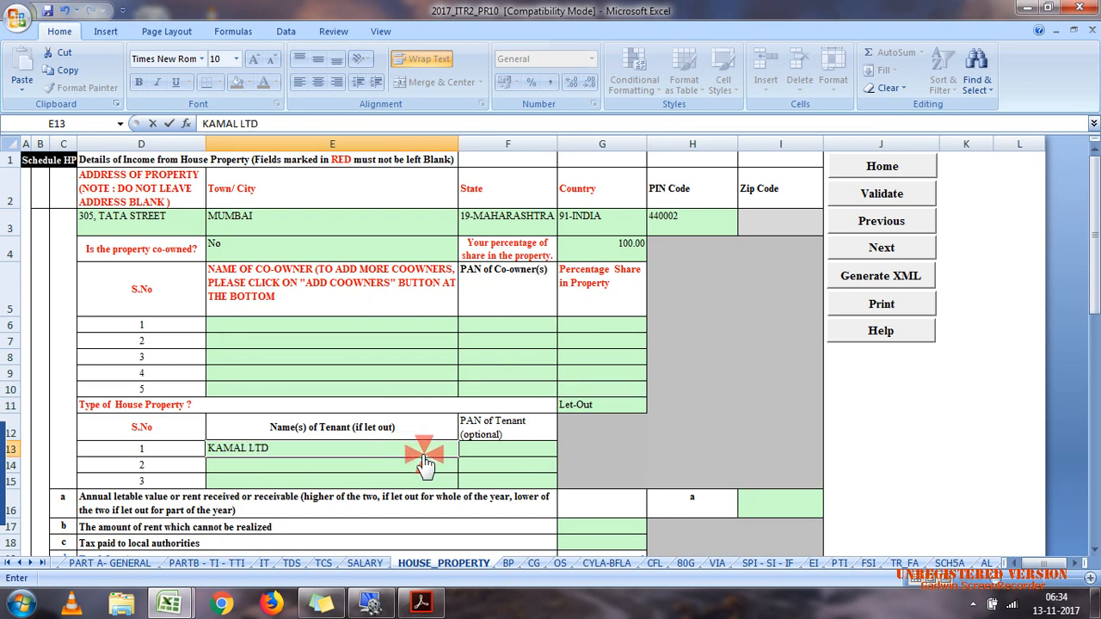
click(538, 464)
Step: Check the tenant rent in case 7.pdf and set the property's annual letable value or rent received to 1000000
click(740, 510)
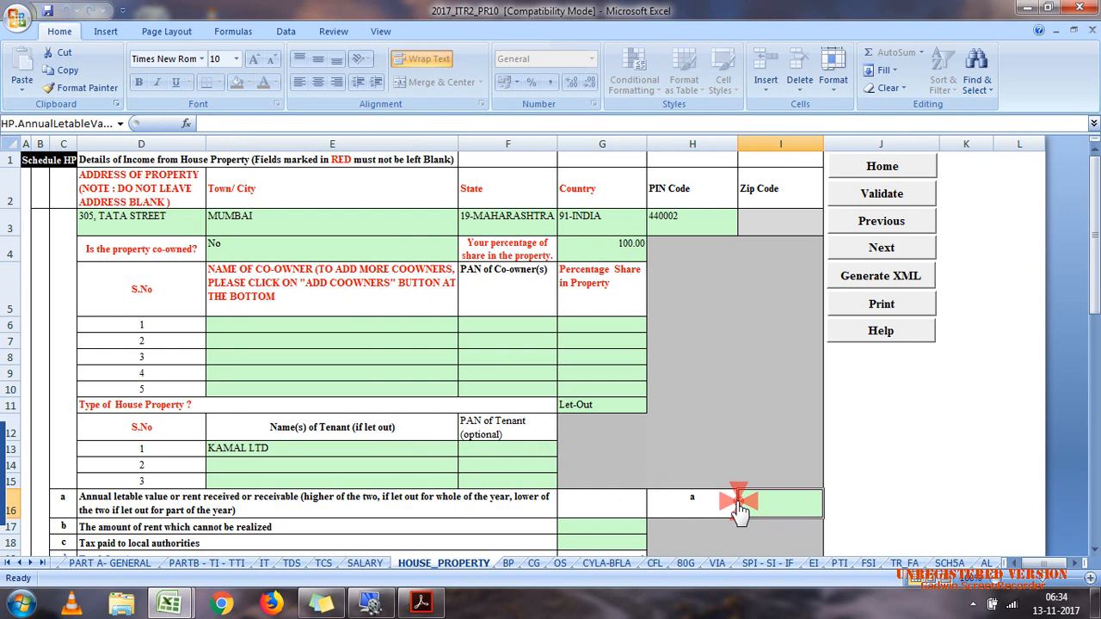
click(421, 603)
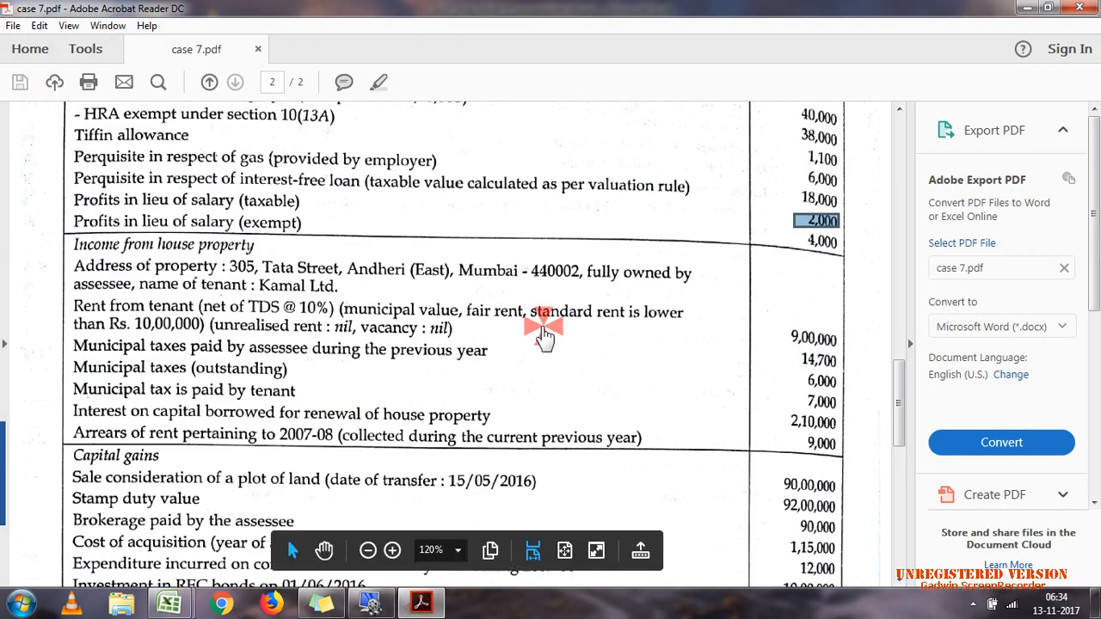
click(421, 602)
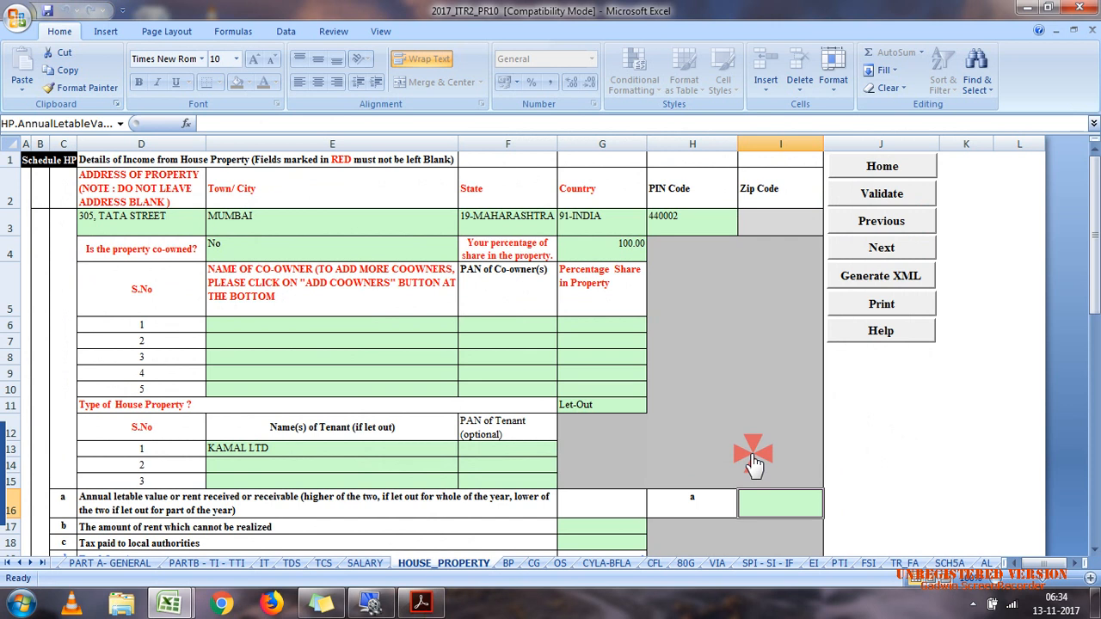
text(1000000)
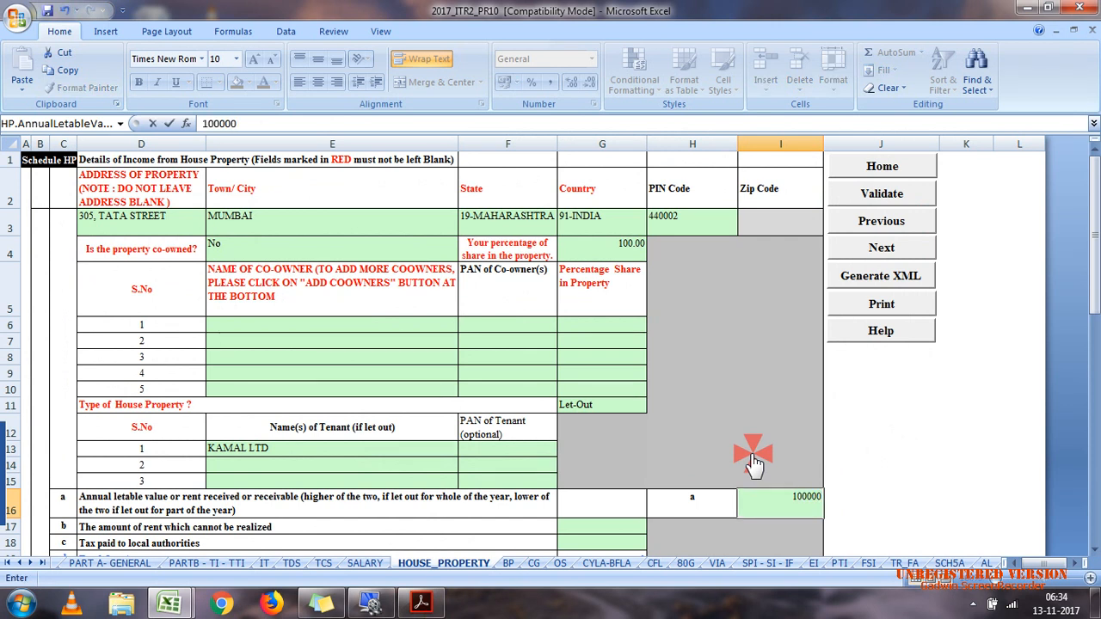
click(567, 527)
Step: Switch to the calculation efiling workbook and check the local taxes paid and the treatment of outstanding and tenant-paid municipal tax
drag(1093, 258, 1093, 326)
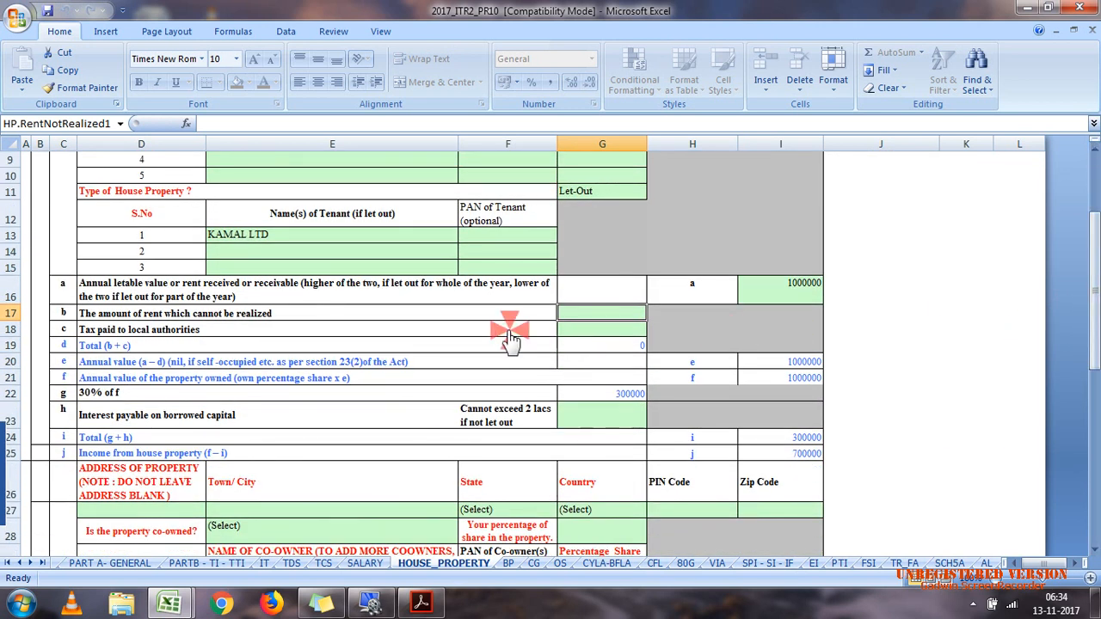
click(622, 331)
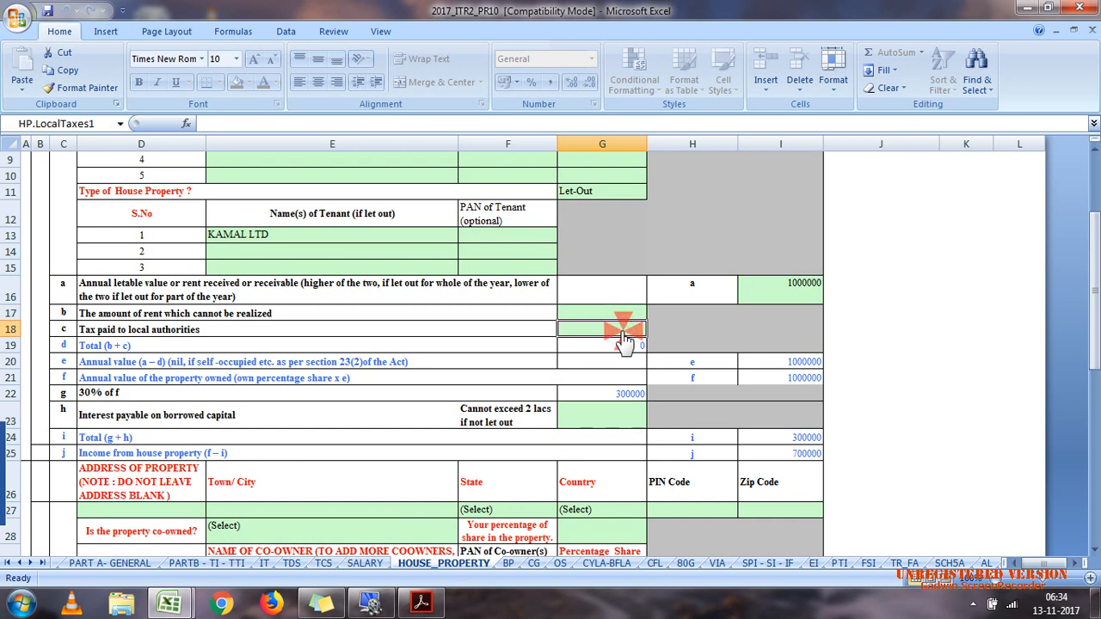
mouse_move(170, 602)
click(172, 564)
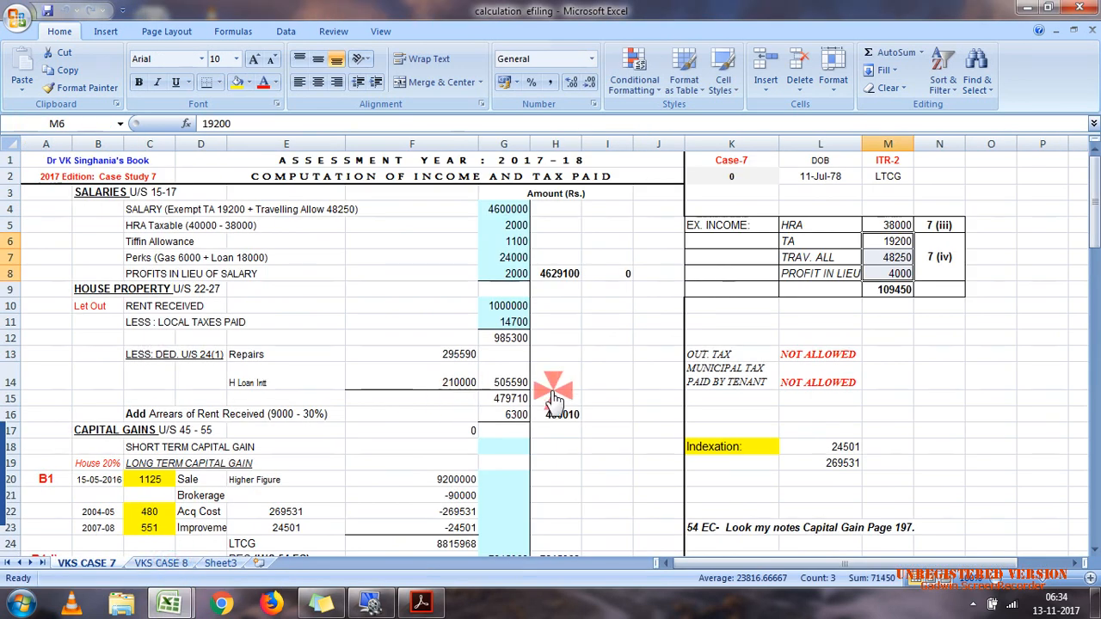
click(749, 355)
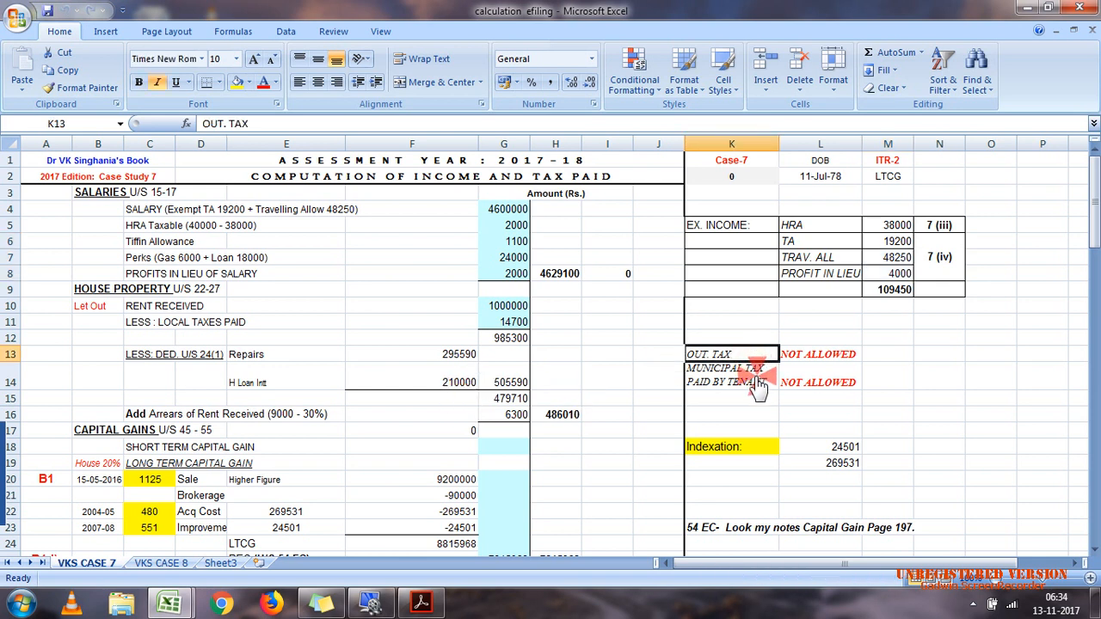
click(757, 387)
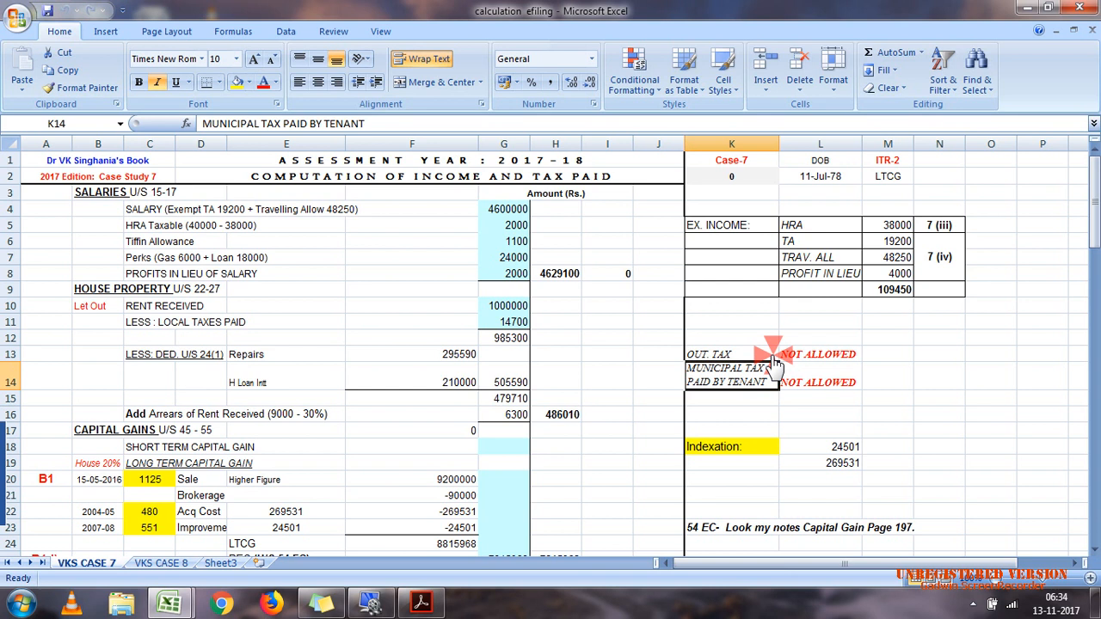
click(516, 324)
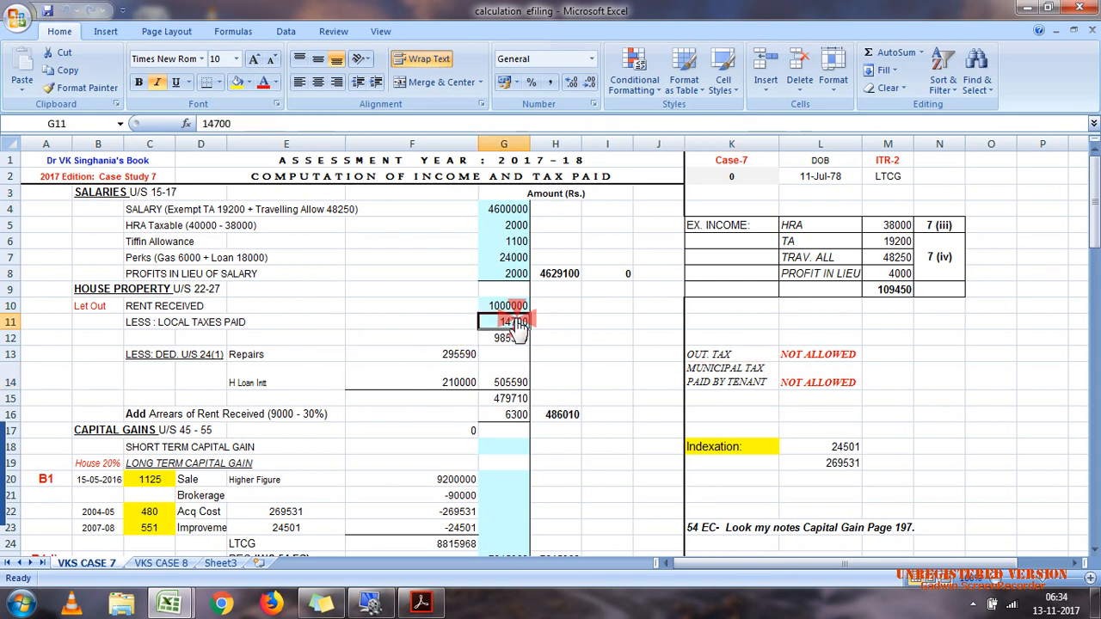
Step: Return to the 2017_ITR2_PR10 workbook and set the tax paid to local authorities to 14700
click(433, 605)
click(430, 606)
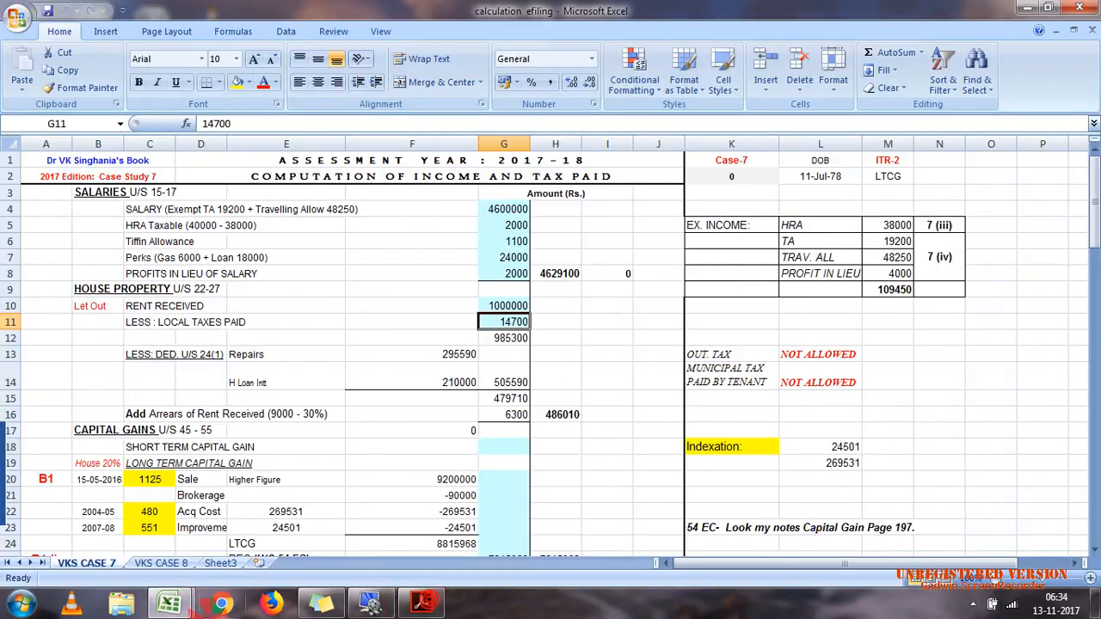
mouse_move(170, 605)
click(219, 542)
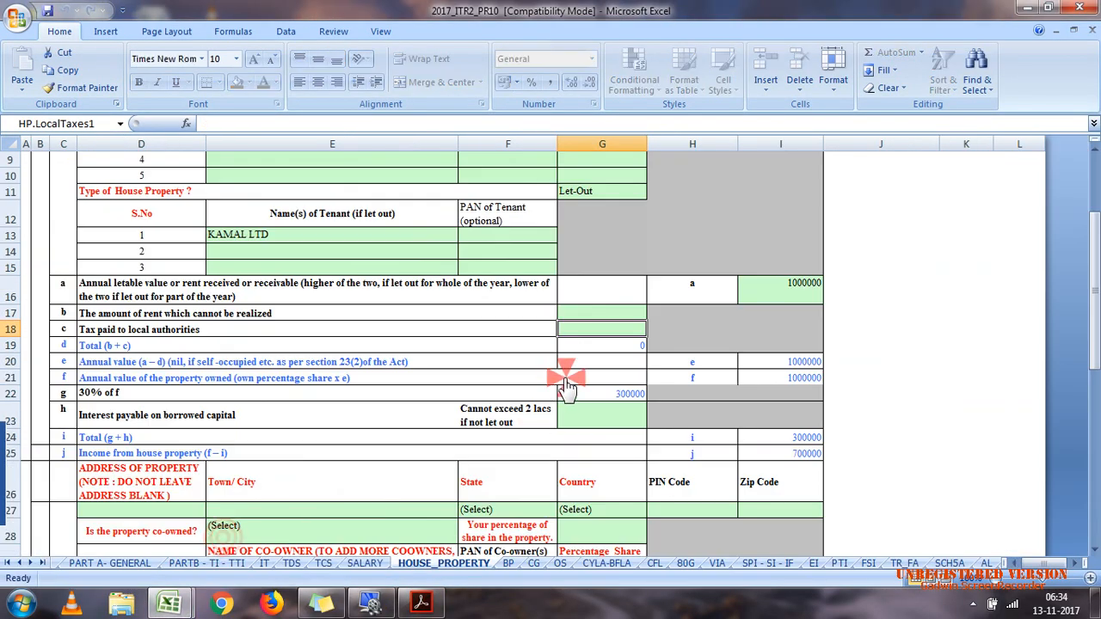
text(14700)
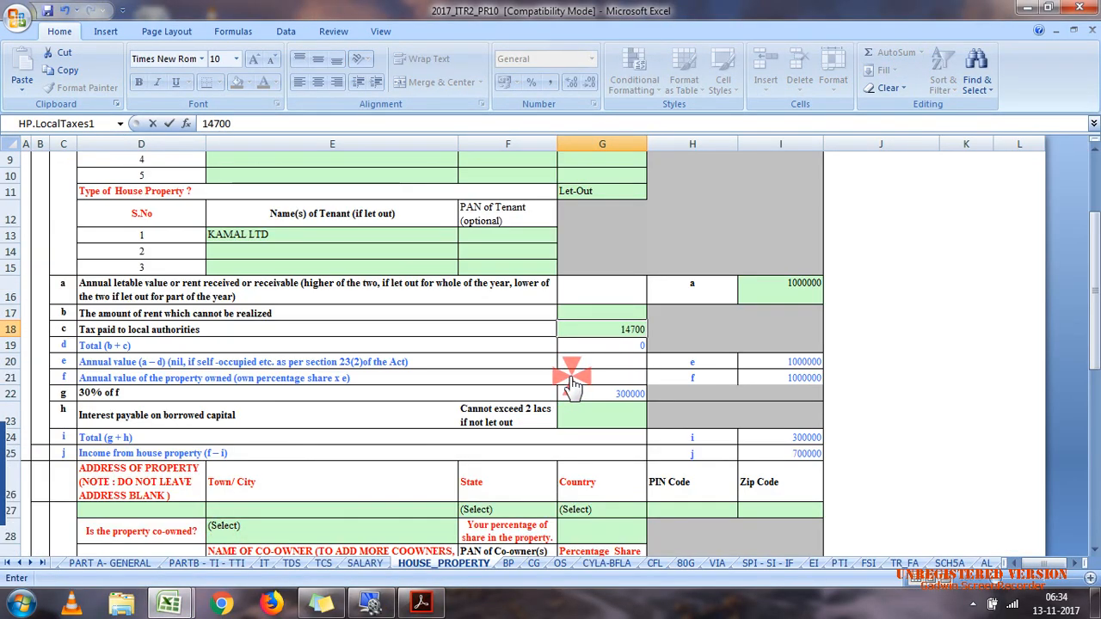
key(Return)
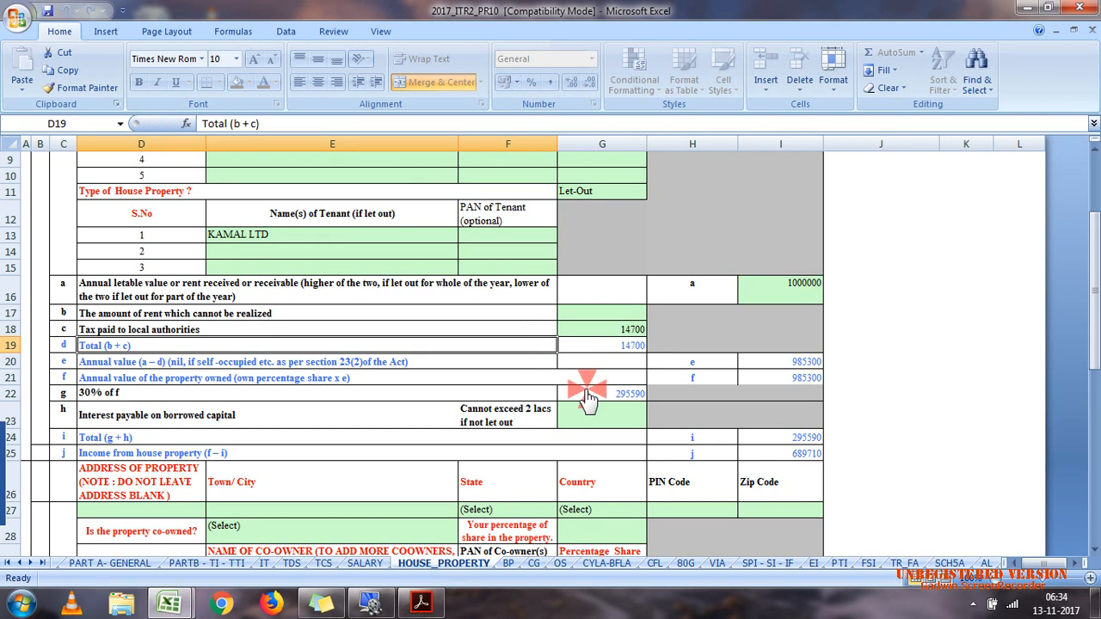
Step: Set the interest payable on borrowed capital for the property to 210000
click(609, 418)
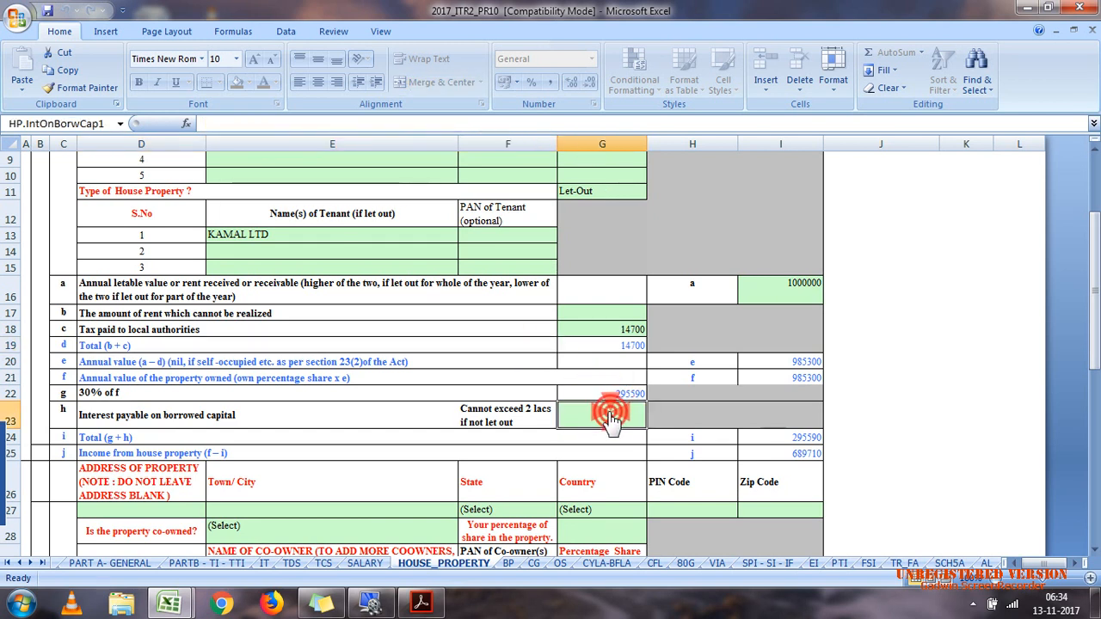
text(210000)
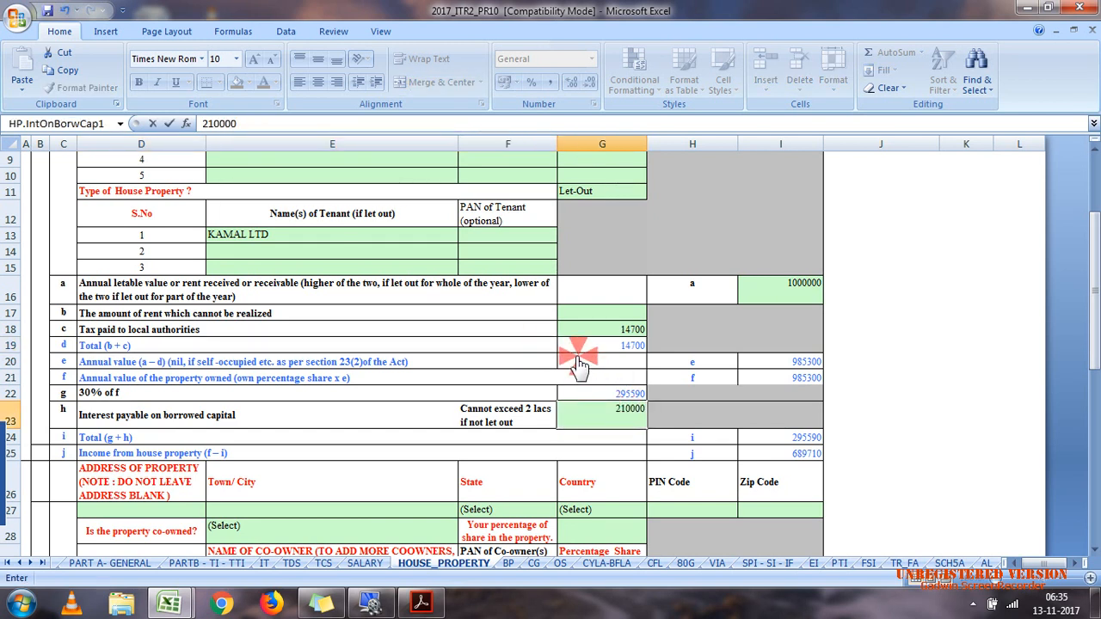
click(574, 360)
Step: Compare the home loan interest and net house property income in the calculation efiling workbook with Schedule HP
click(172, 606)
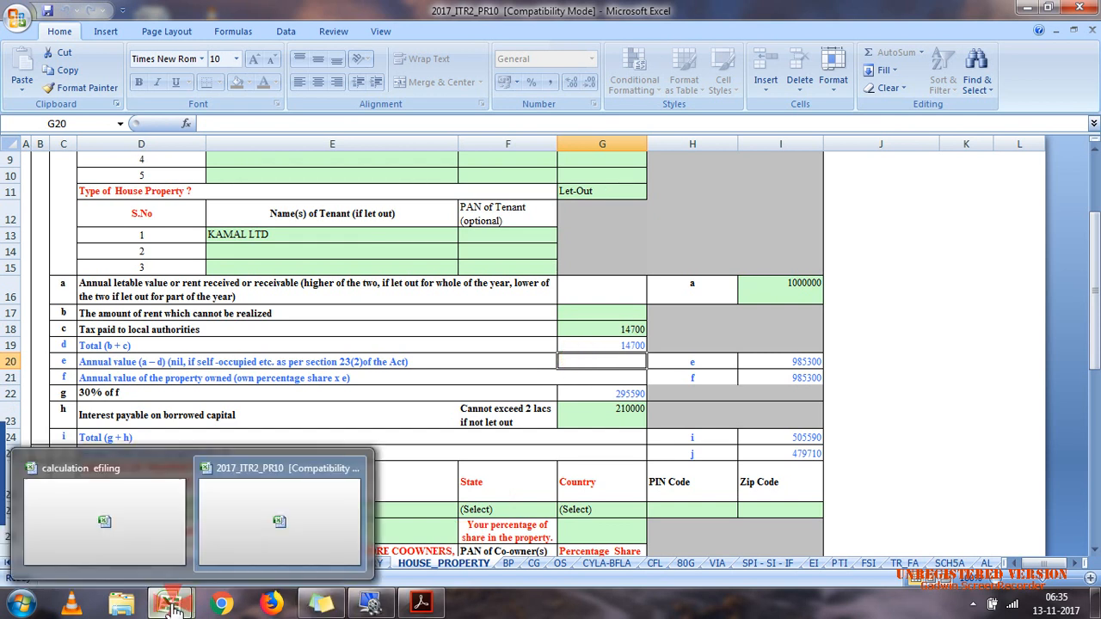
click(266, 520)
click(170, 605)
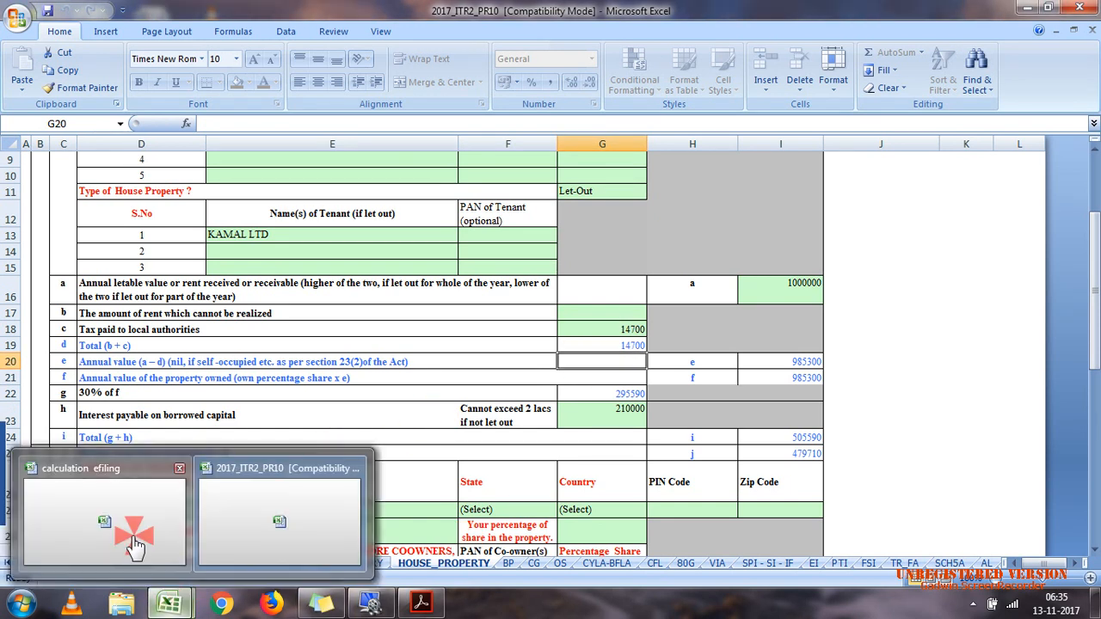
click(135, 546)
click(462, 385)
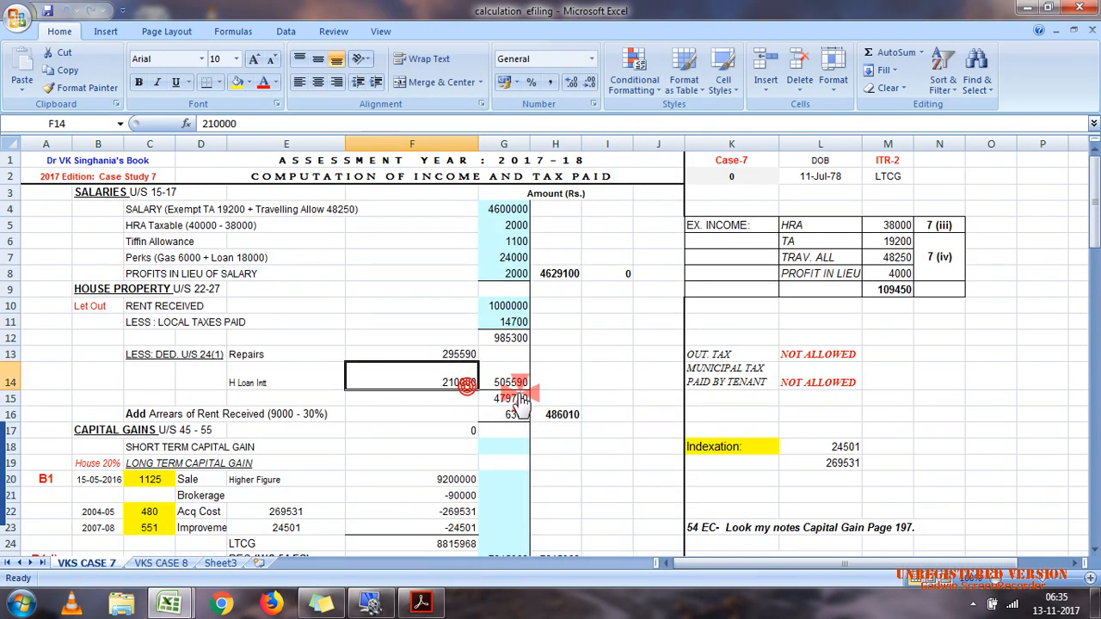
click(509, 399)
click(177, 605)
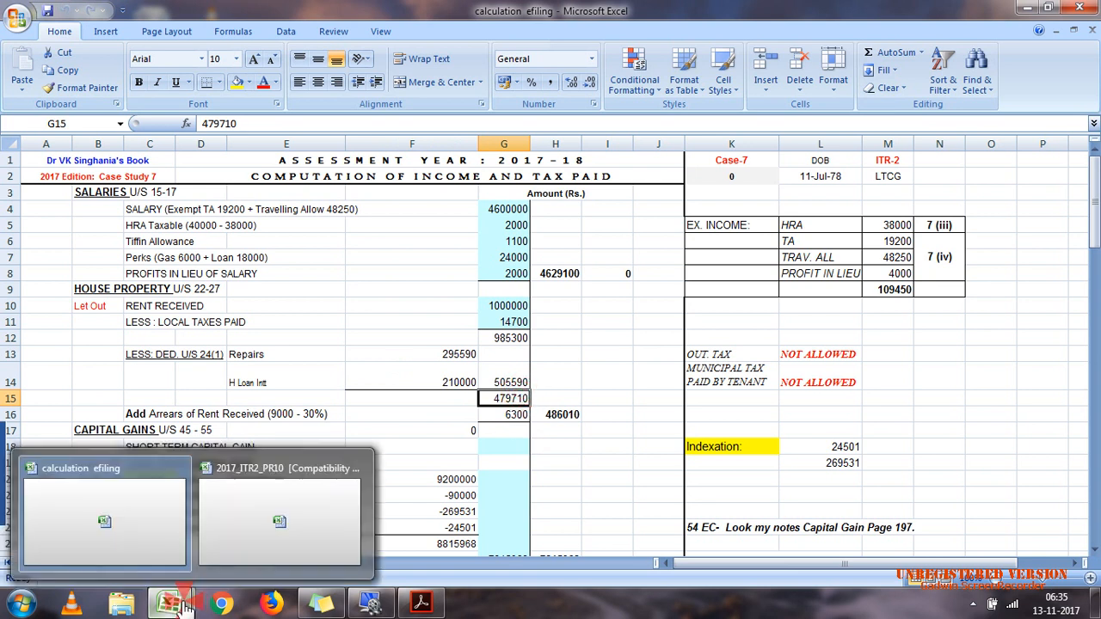
click(229, 551)
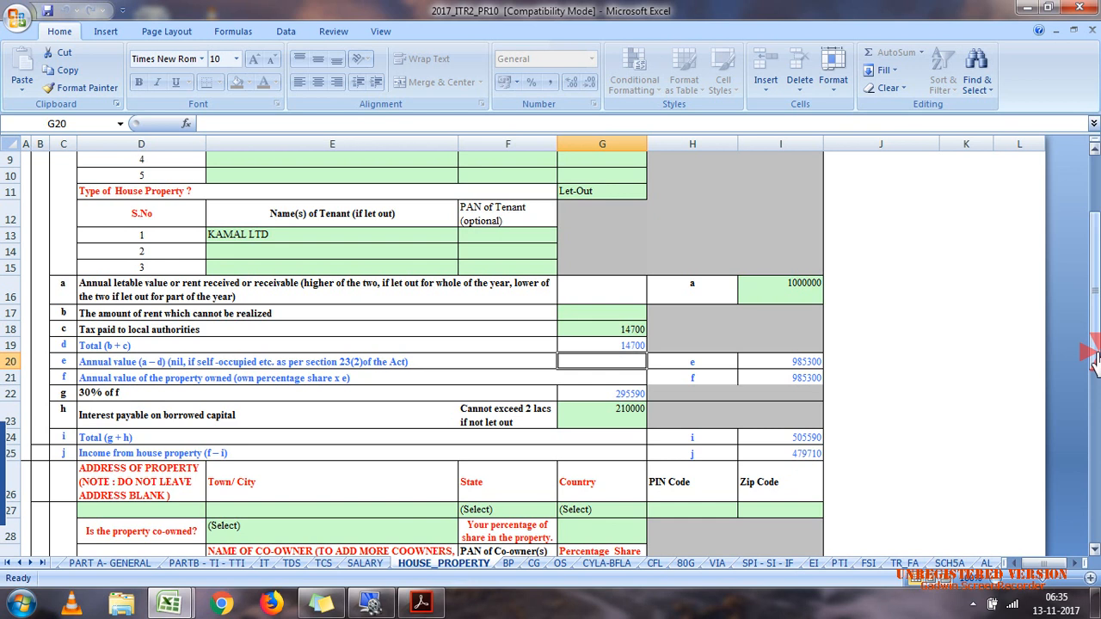
Step: Check the arrears of rent received after the 30% deduction in the calculation efiling workbook
drag(1095, 362, 1094, 472)
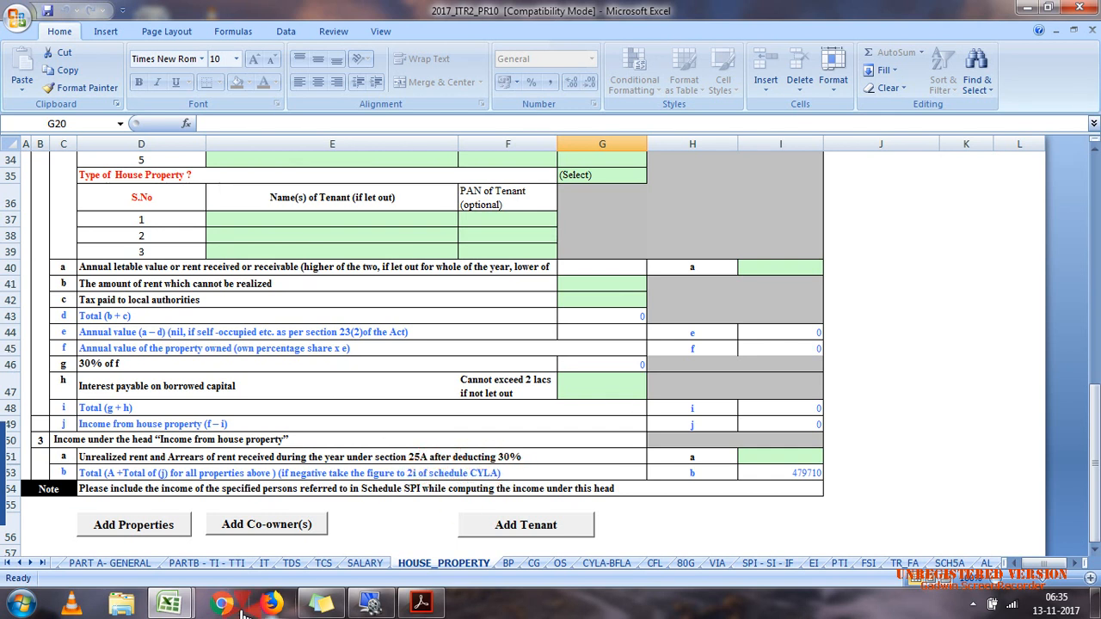
mouse_move(172, 605)
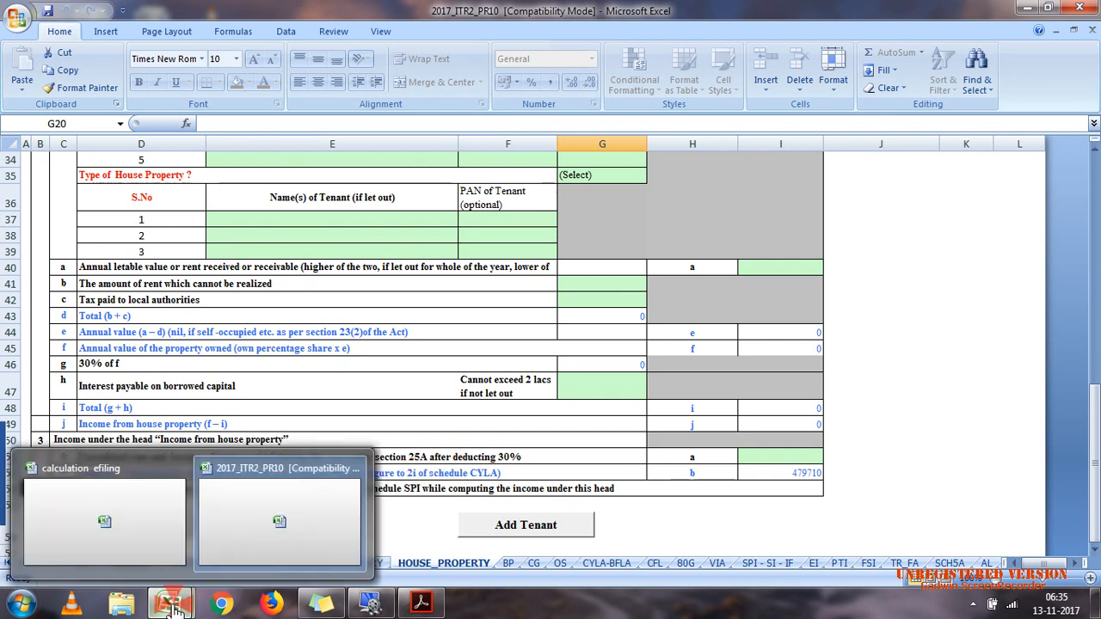
click(175, 561)
click(305, 414)
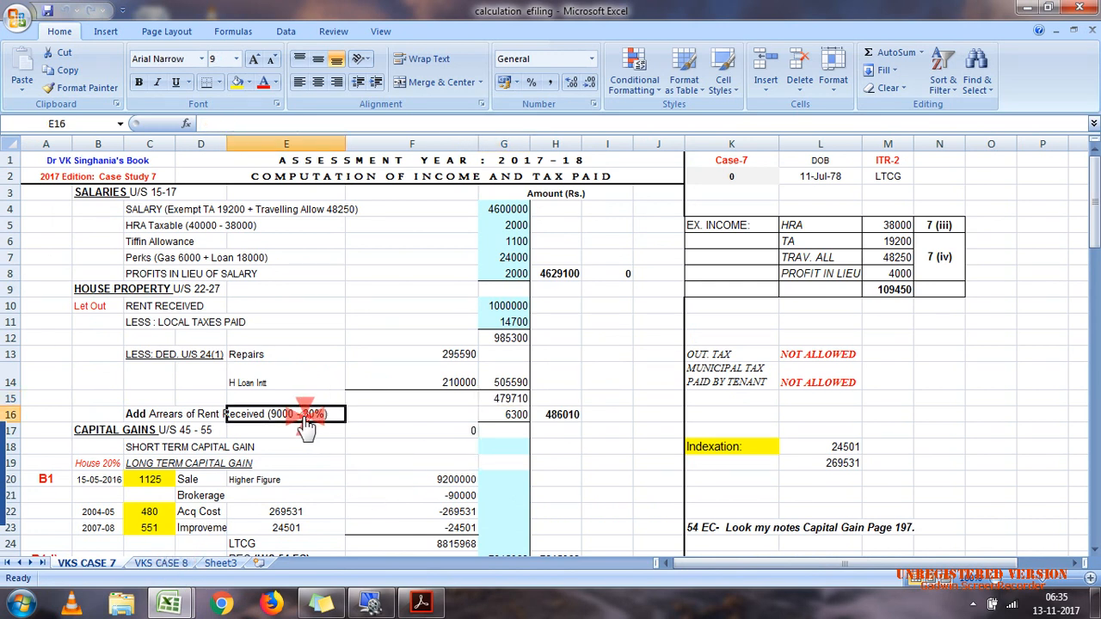
click(516, 416)
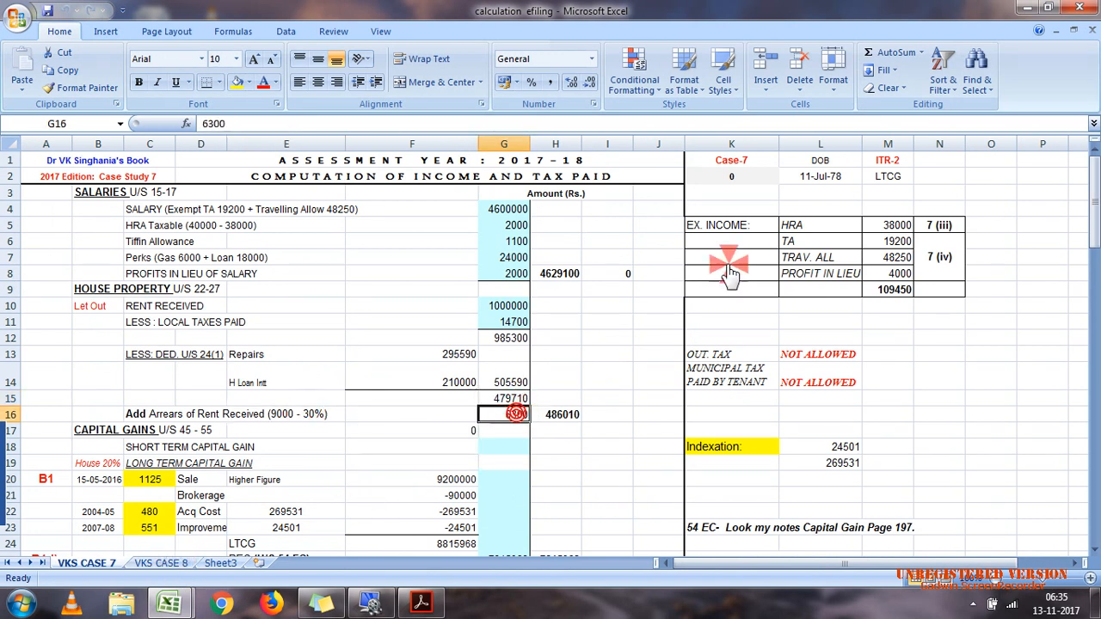
click(1025, 8)
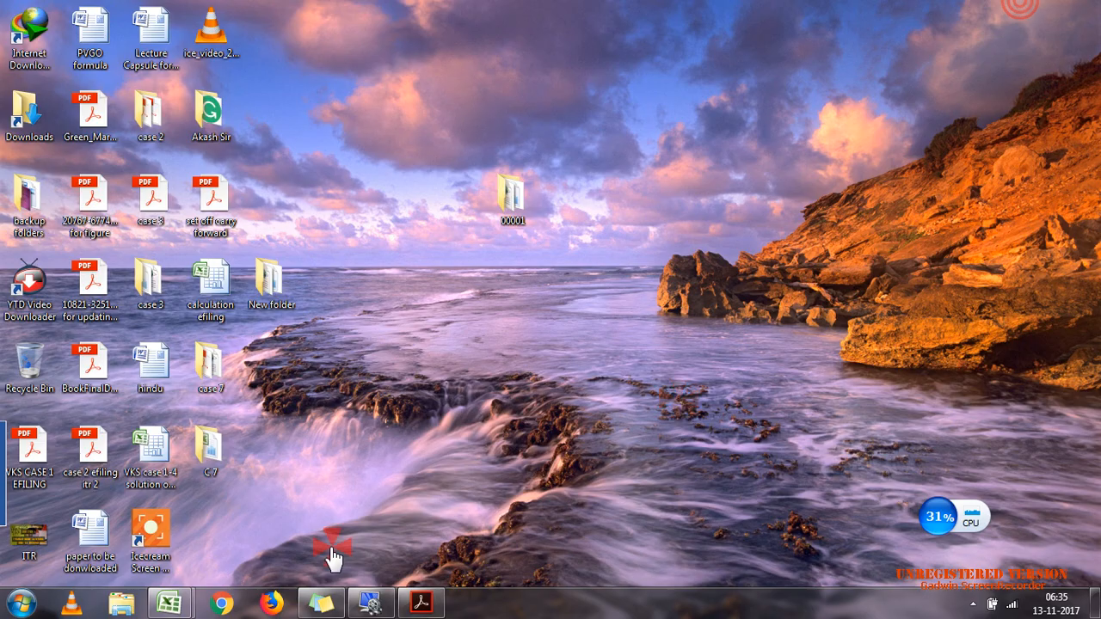
Step: Return to Schedule HP and set the unrealized rent and arrears of rent under section 25A to 6300
mouse_move(176, 604)
click(239, 546)
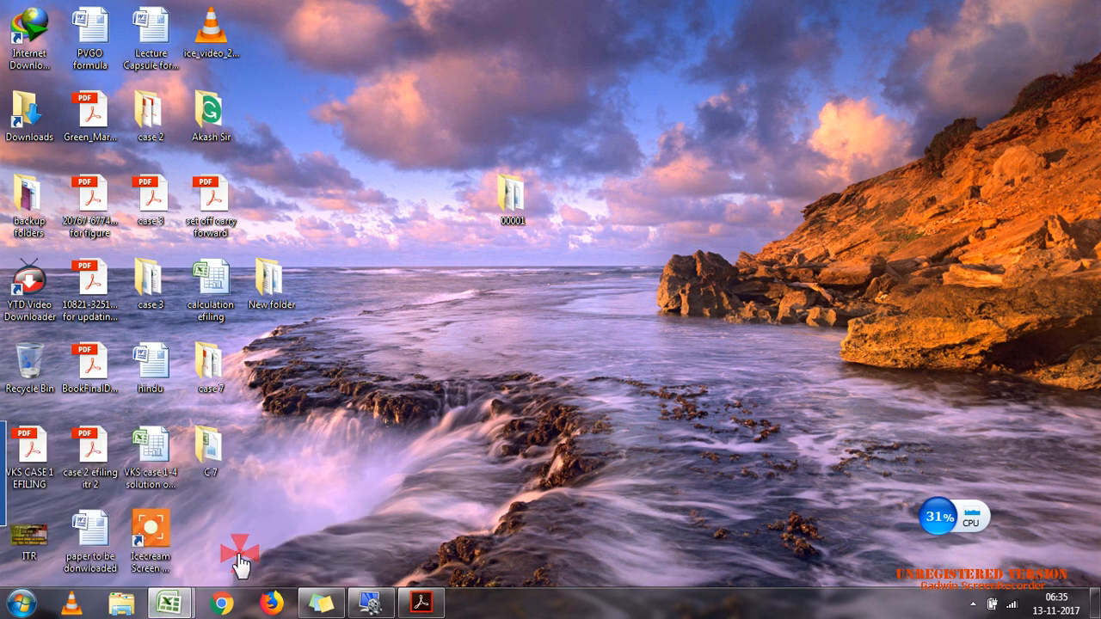
click(800, 458)
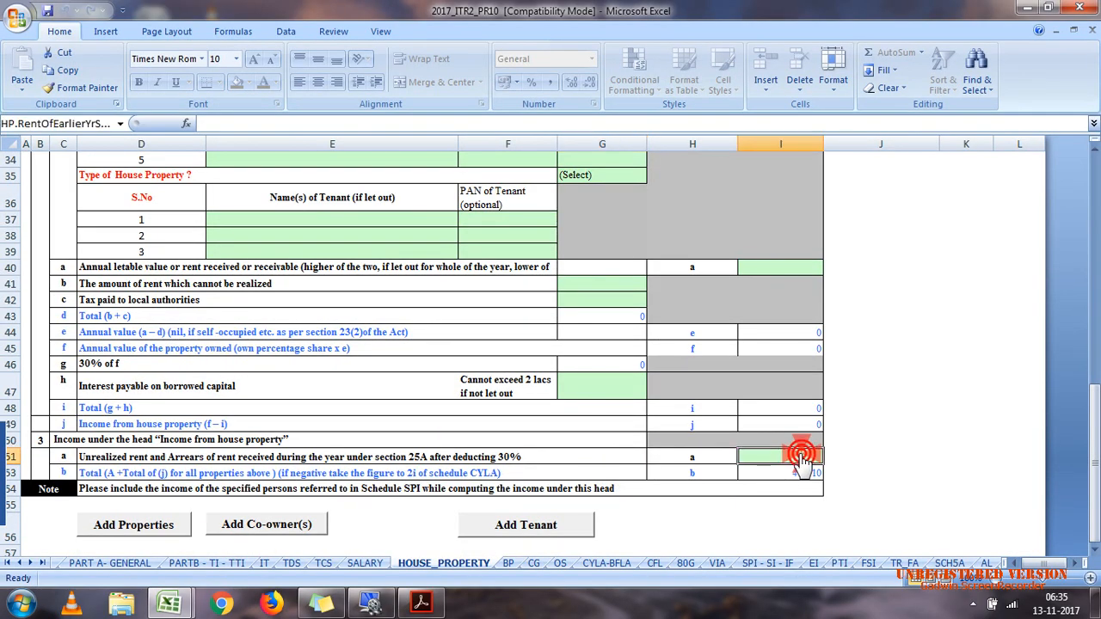
text(36)
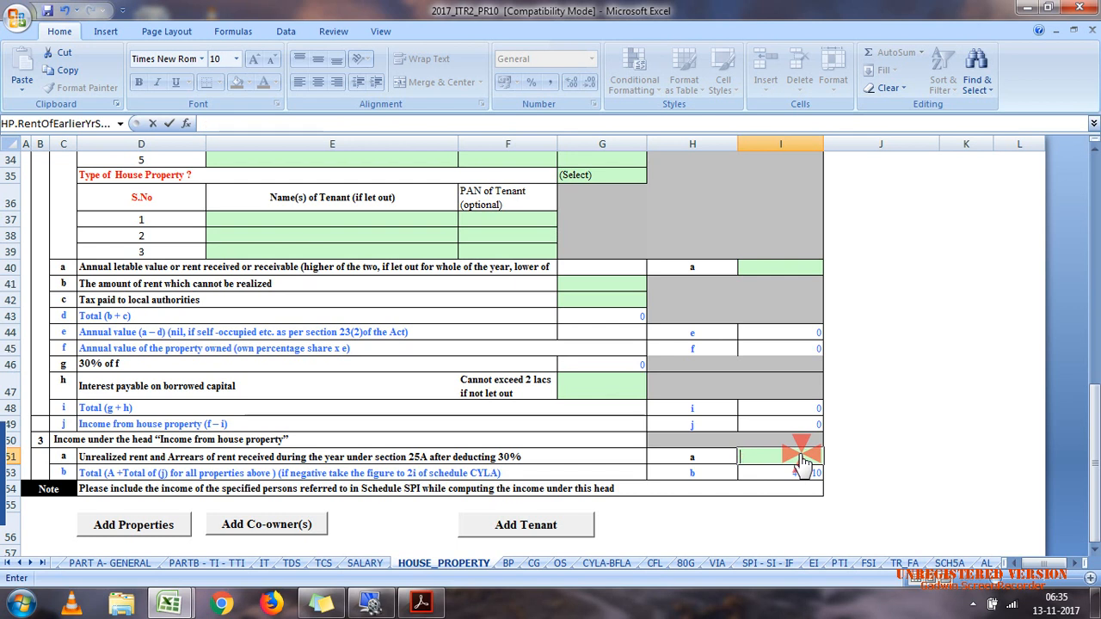
text(00)
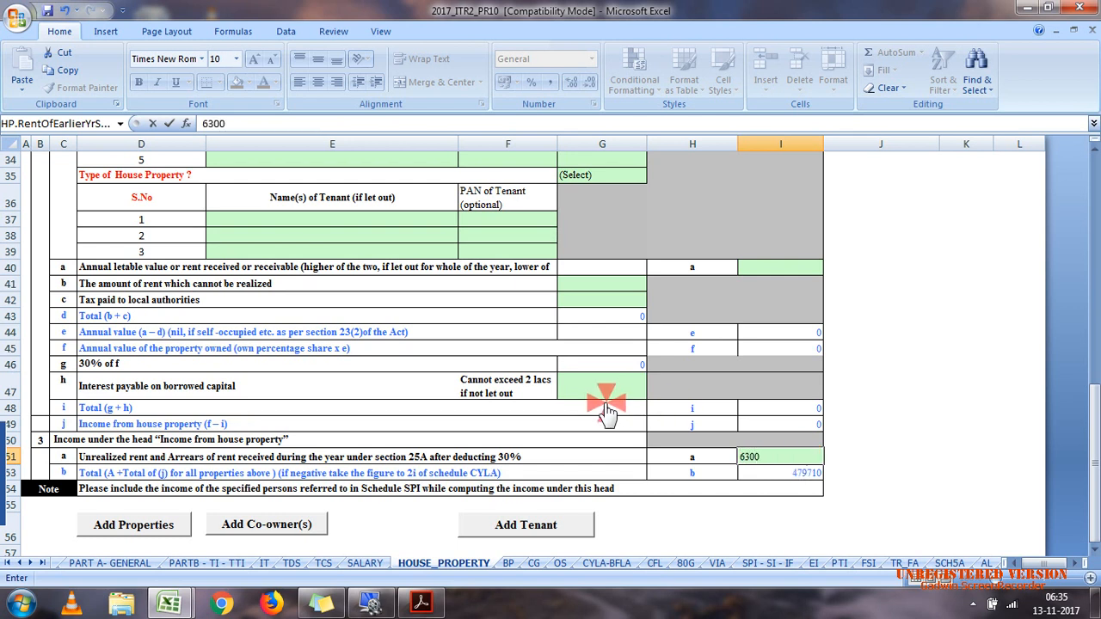
click(607, 408)
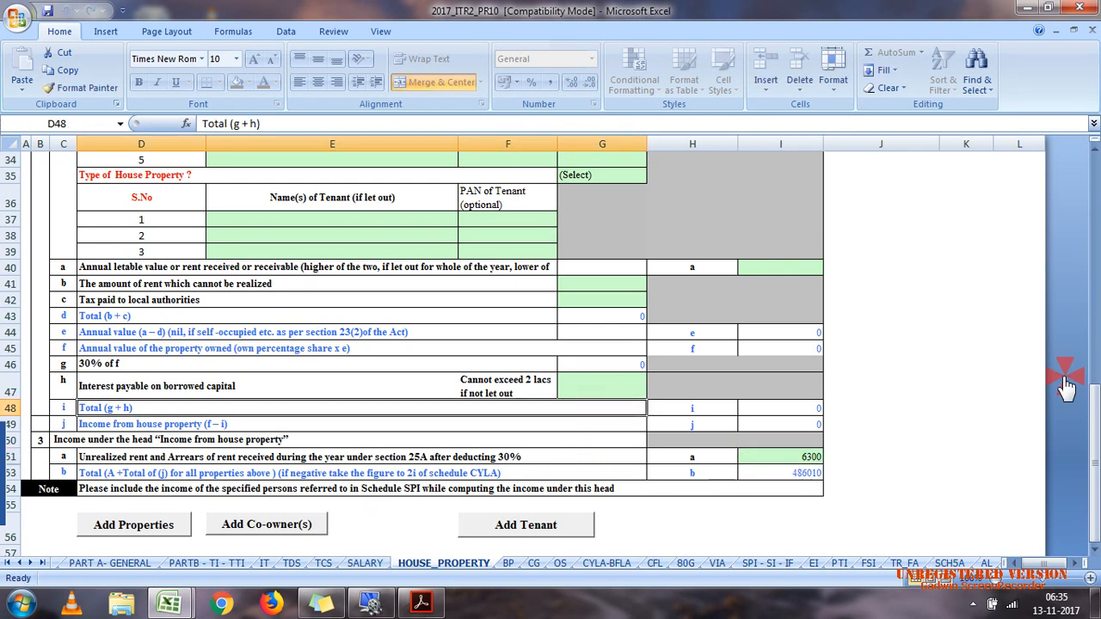
Step: Validate the completed Schedule HP sheet
drag(1093, 383, 1091, 274)
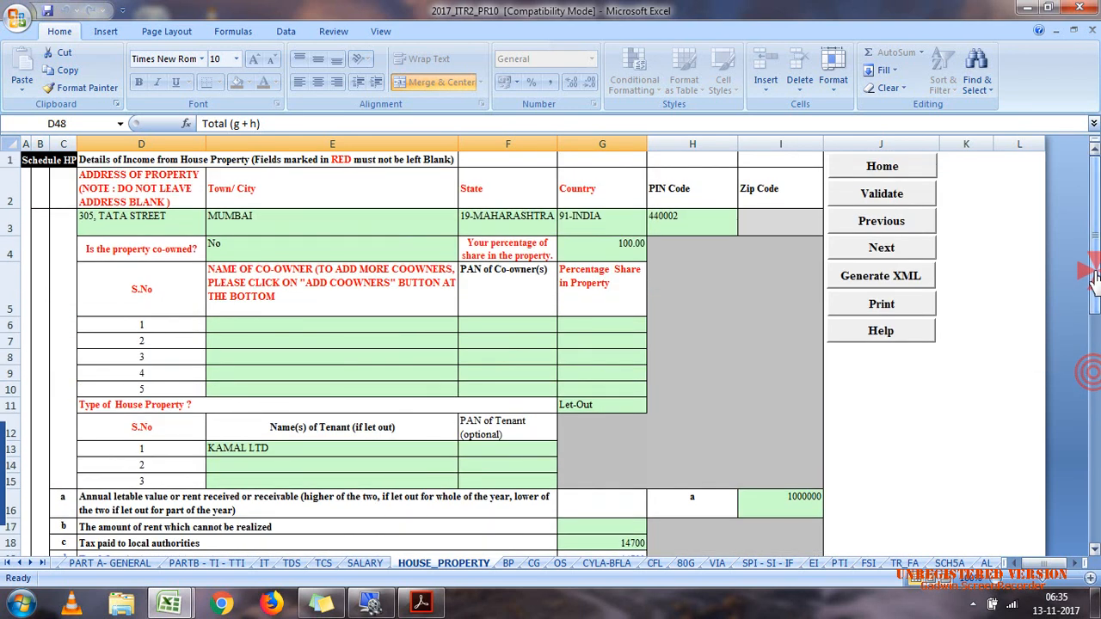
click(903, 191)
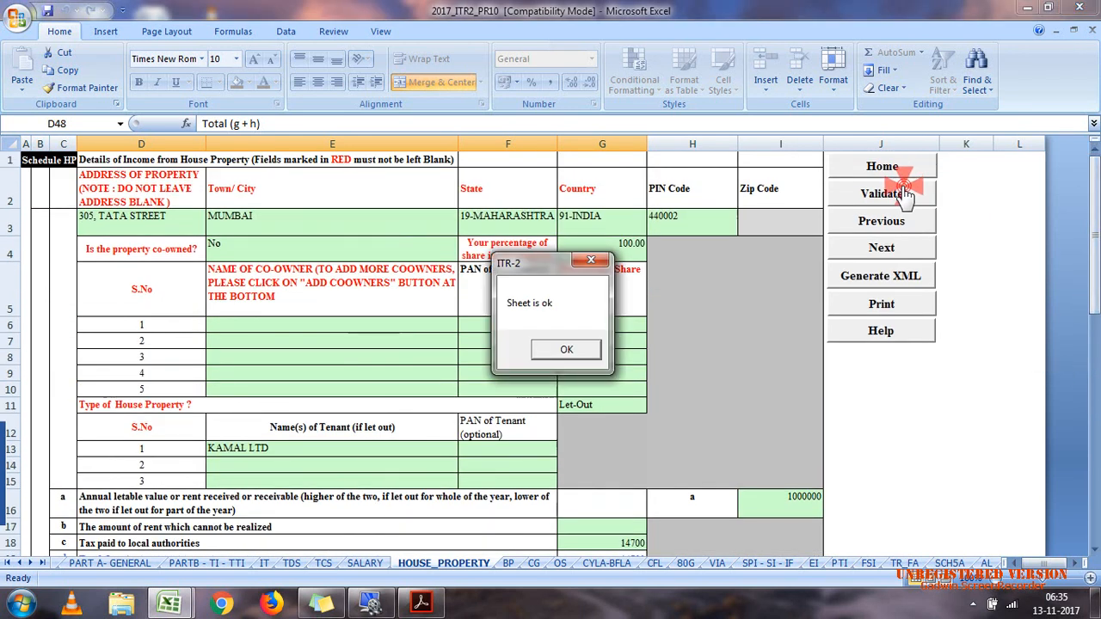
Step: Close the Schedule HP validation result and move past Schedule BP to Schedule CG
click(570, 350)
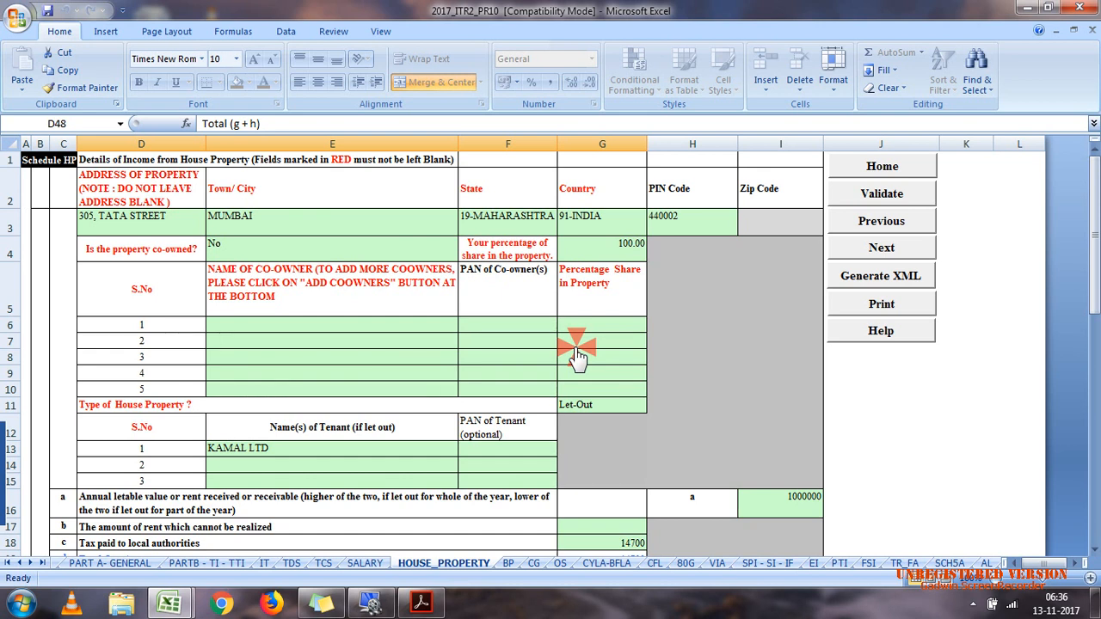
click(898, 255)
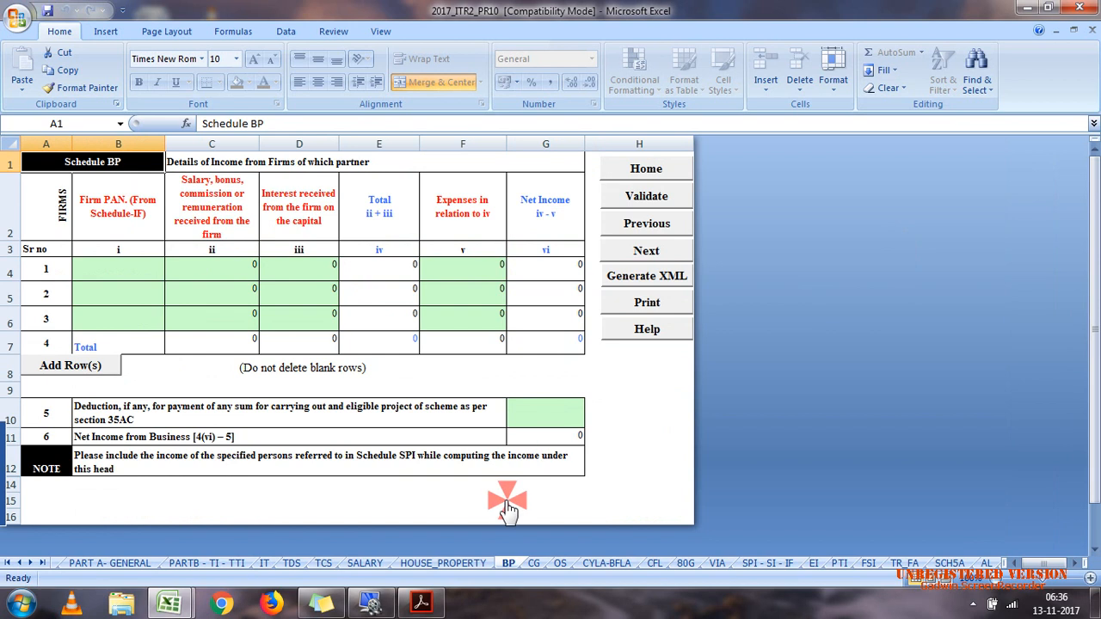
click(673, 250)
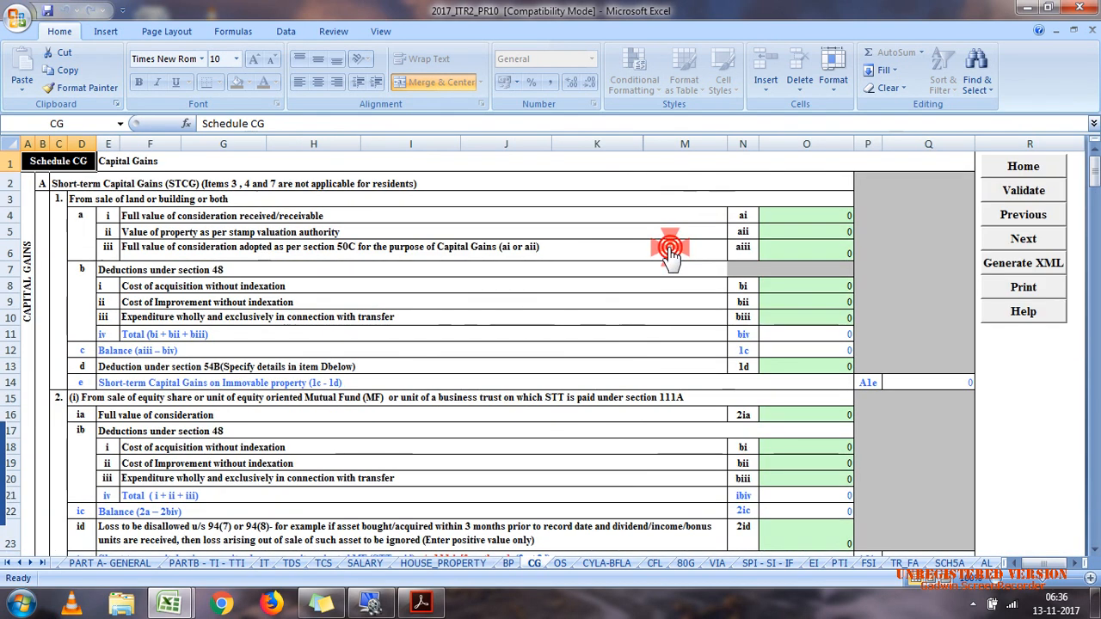
Step: Check the capital gains computation for case 7 in the calculation efiling workbook
mouse_move(189, 602)
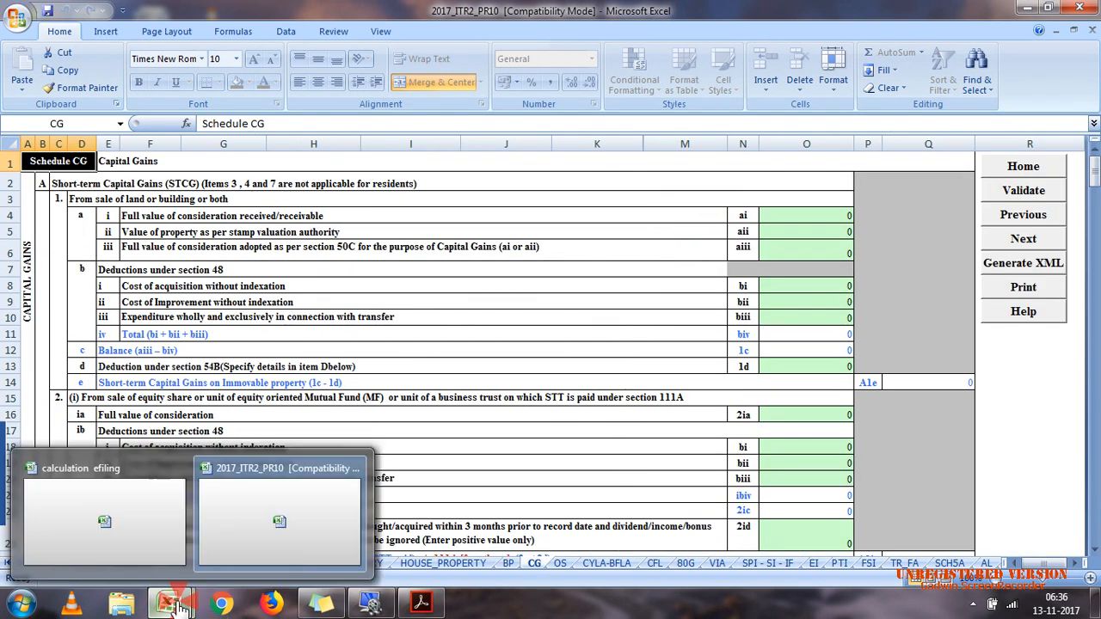
click(216, 564)
click(152, 546)
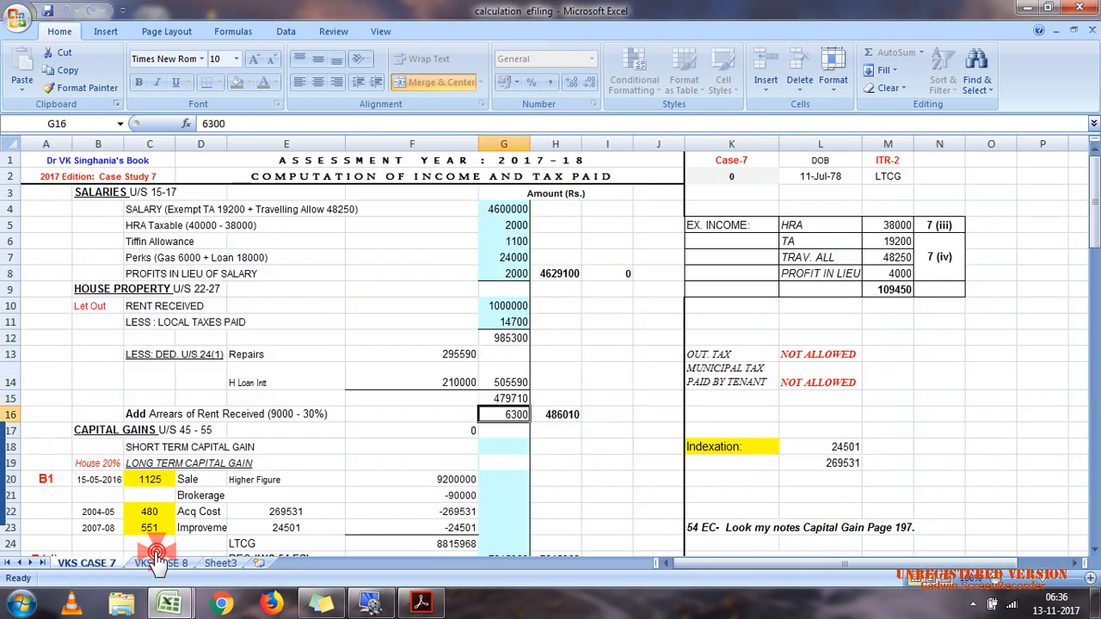
drag(1093, 206, 1093, 268)
click(1030, 13)
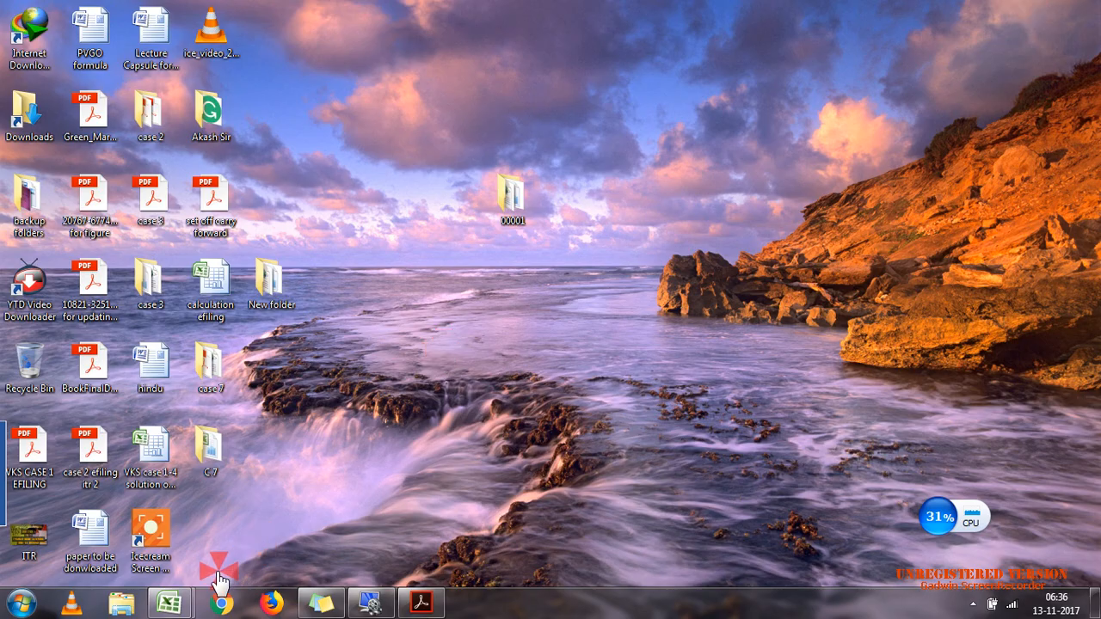
Step: Return to Schedule CG in the ITR-2 utility and go from the short-term section to section B, Long-term capital gain
mouse_move(167, 602)
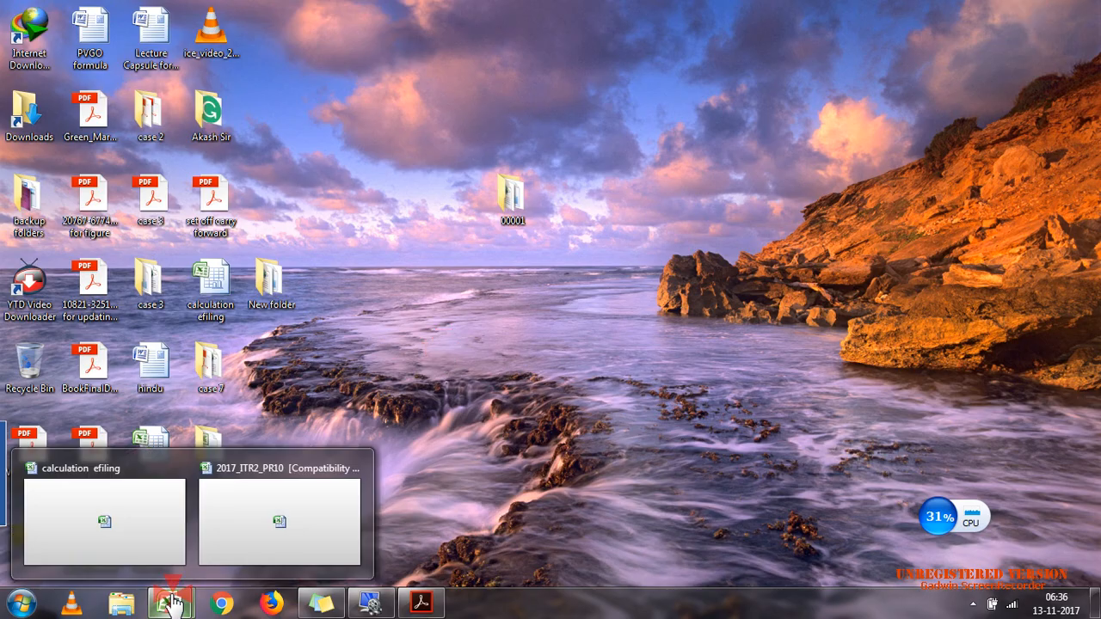
click(211, 550)
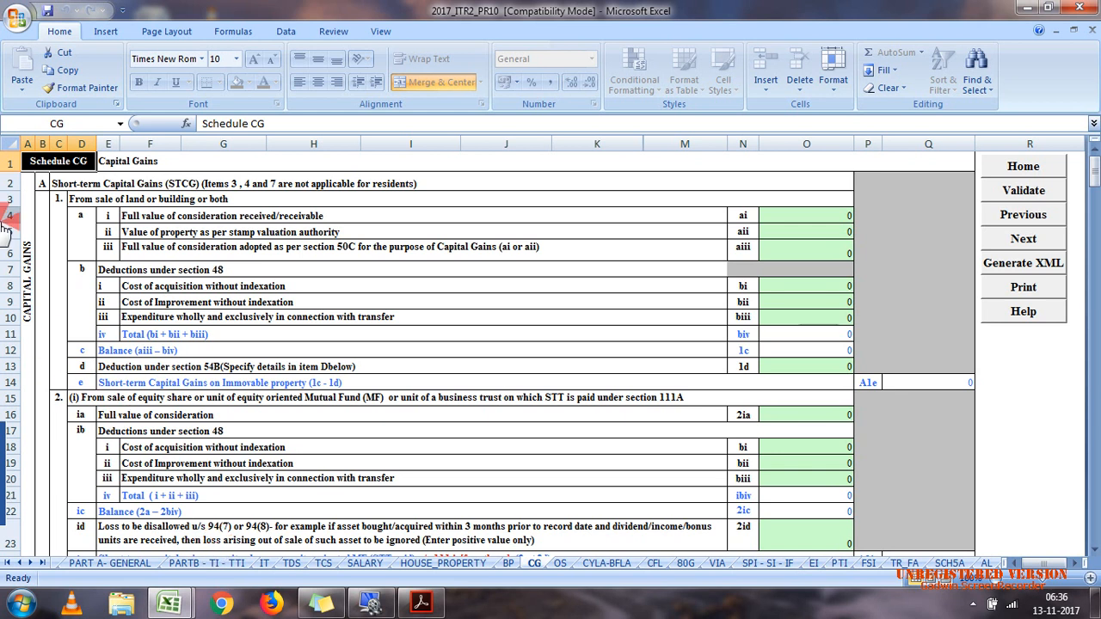
click(40, 200)
click(43, 185)
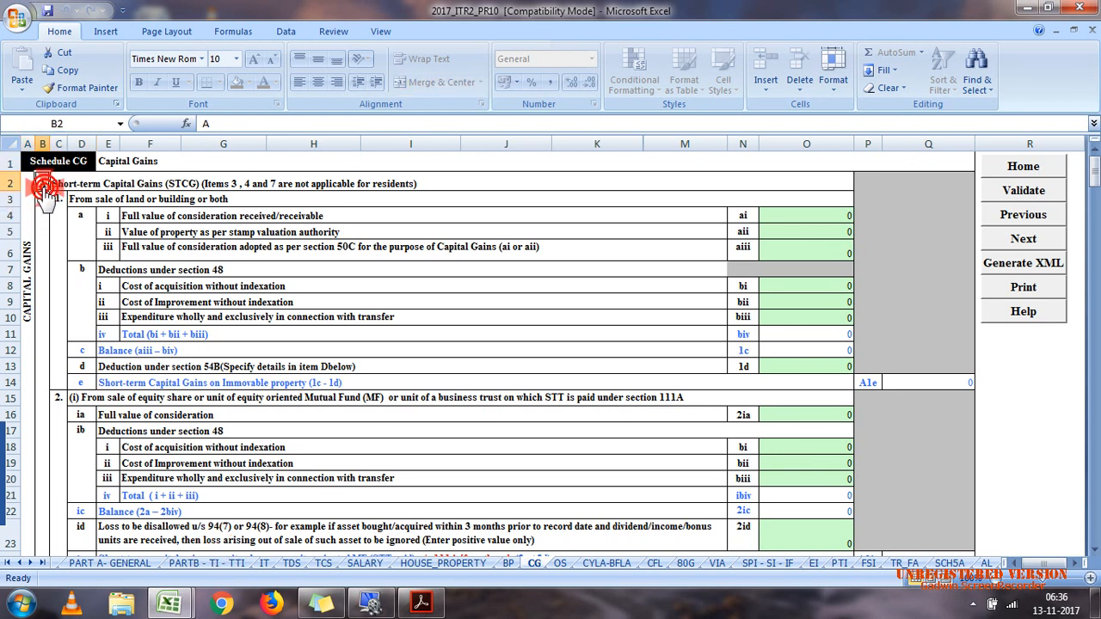
click(202, 186)
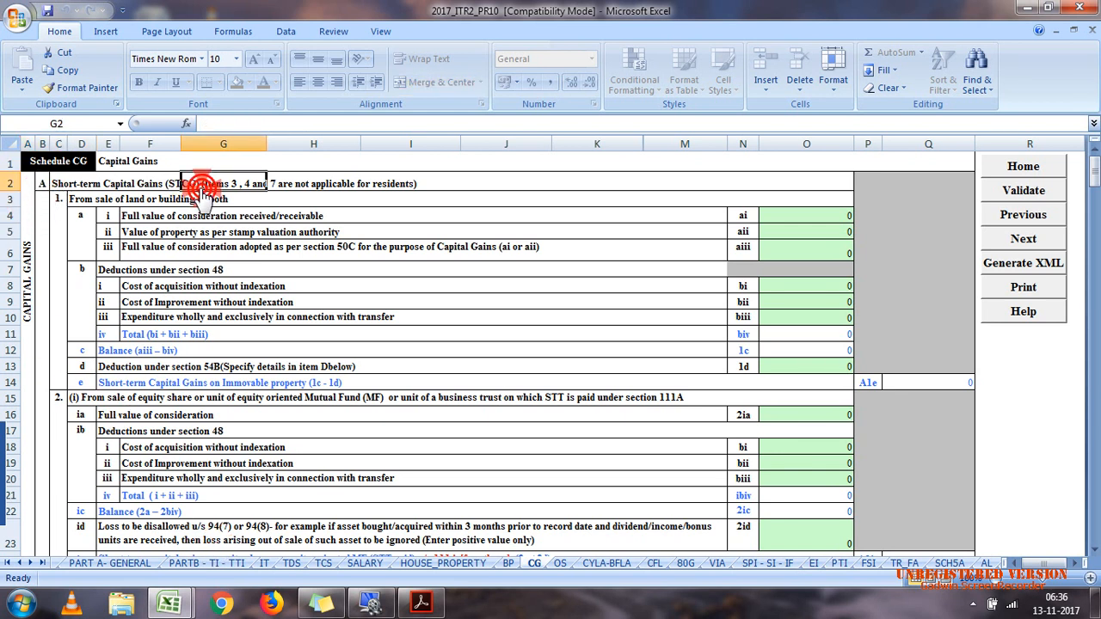
click(1091, 179)
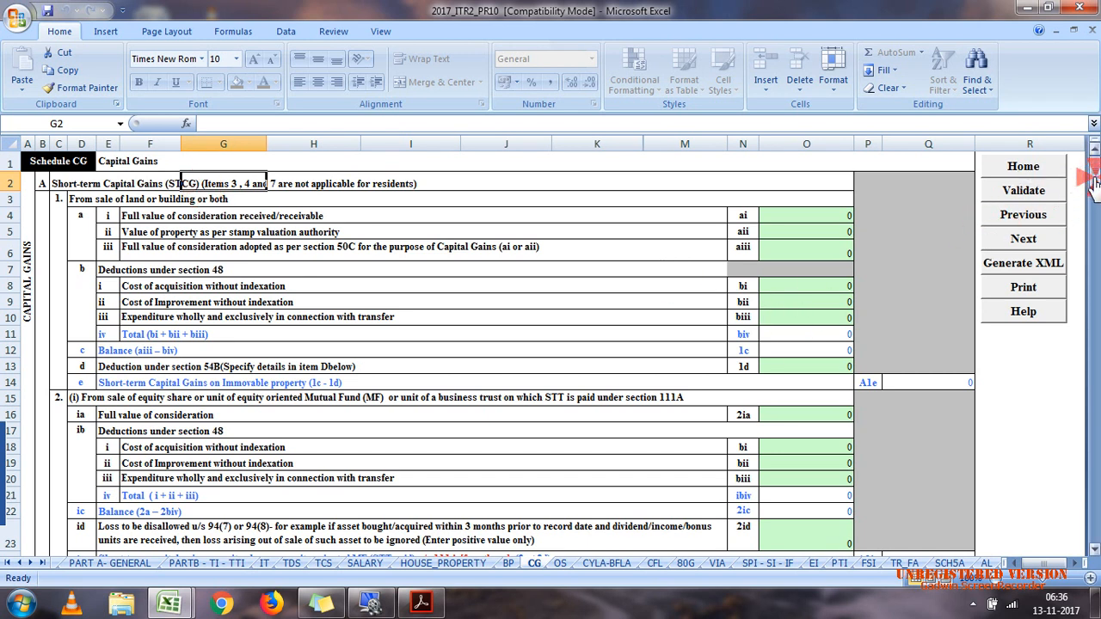
drag(1093, 180, 1096, 268)
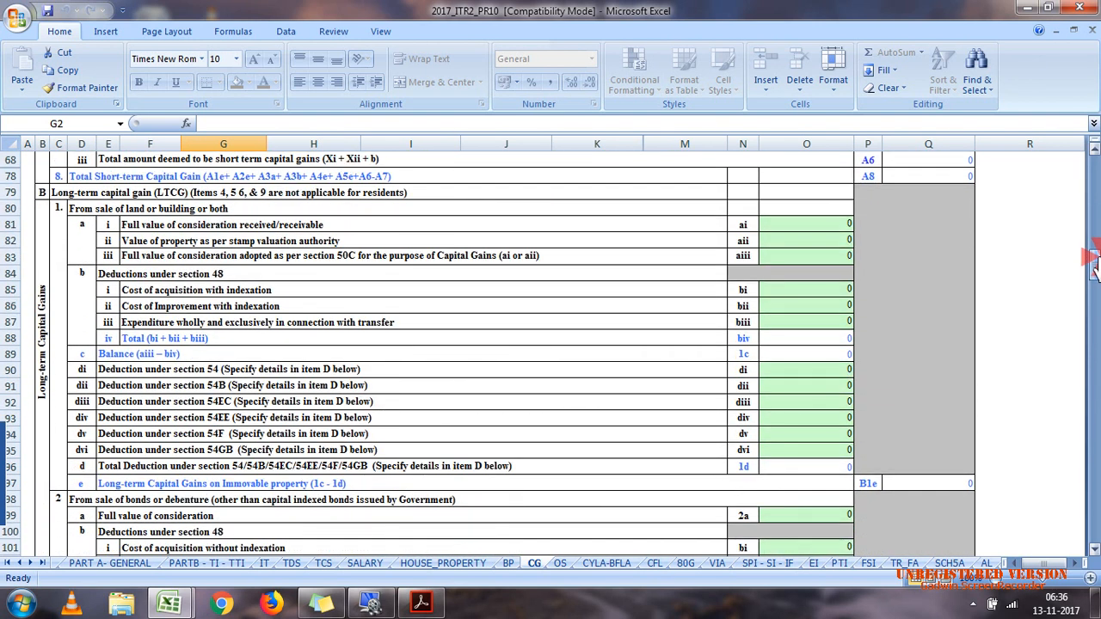
click(42, 195)
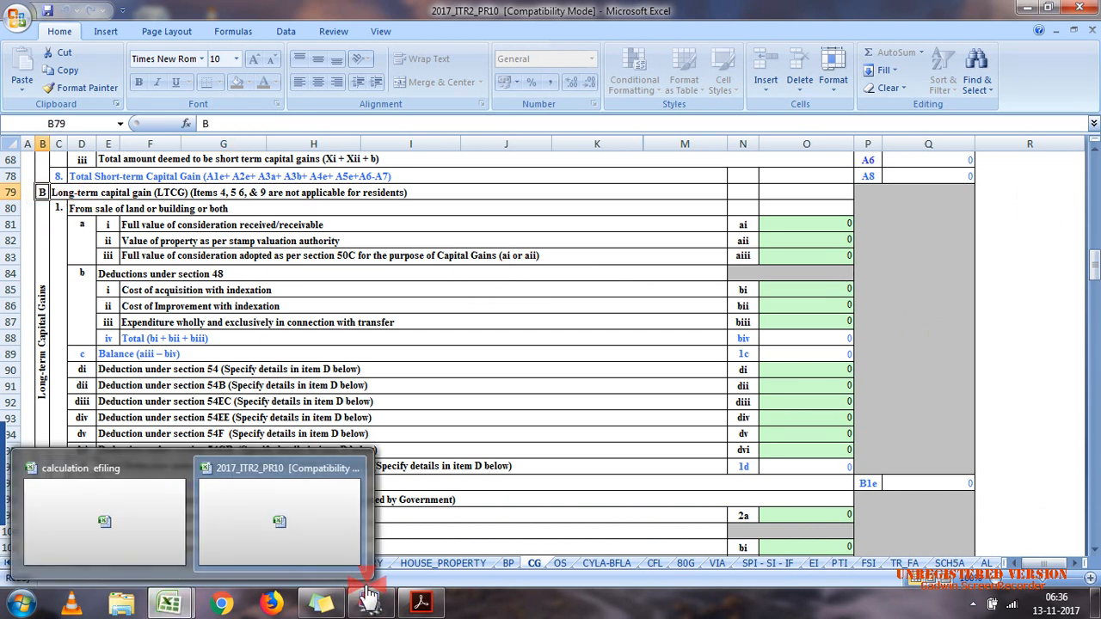
Step: Review the capital gains details of the plot of land sale, including the transfer and acquisition dates, in case 7.pdf
click(421, 605)
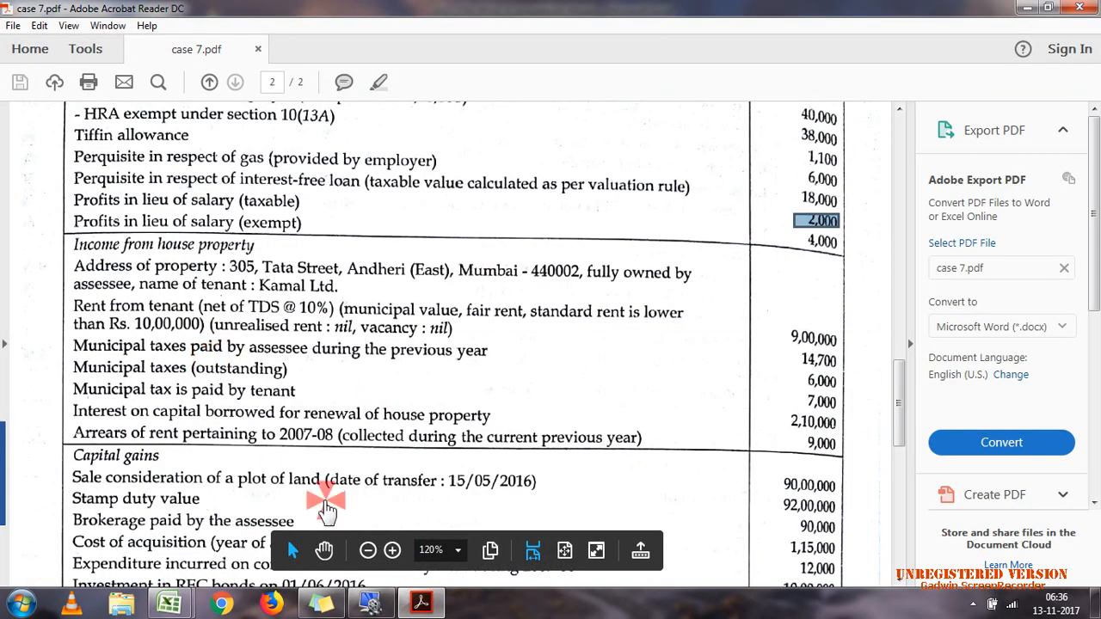
scroll(899, 405, down, 1)
drag(898, 401, 902, 448)
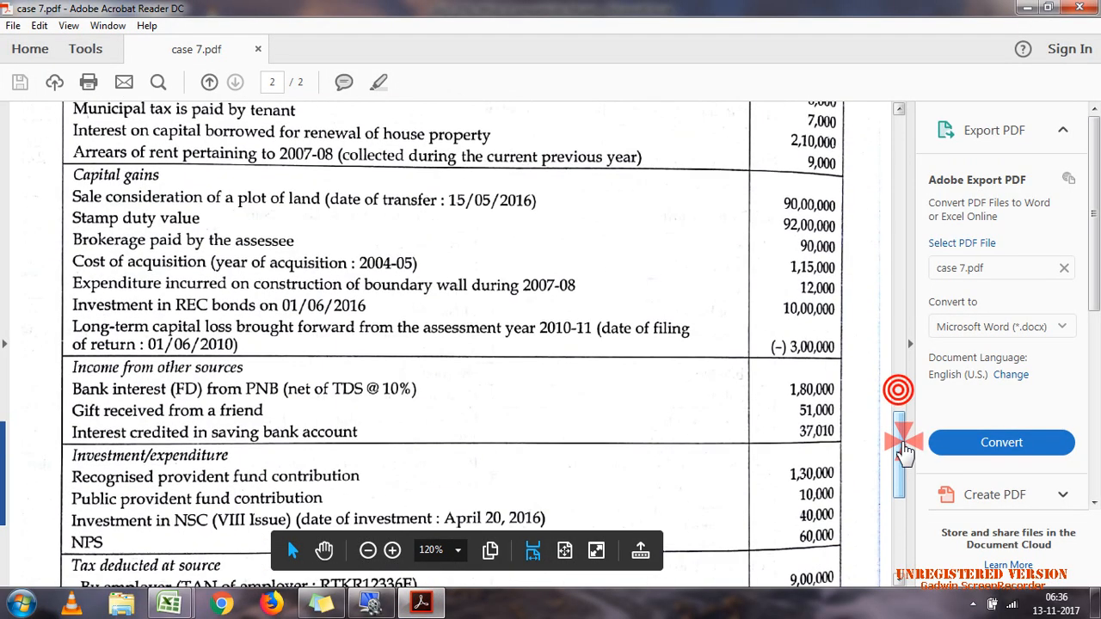
click(287, 206)
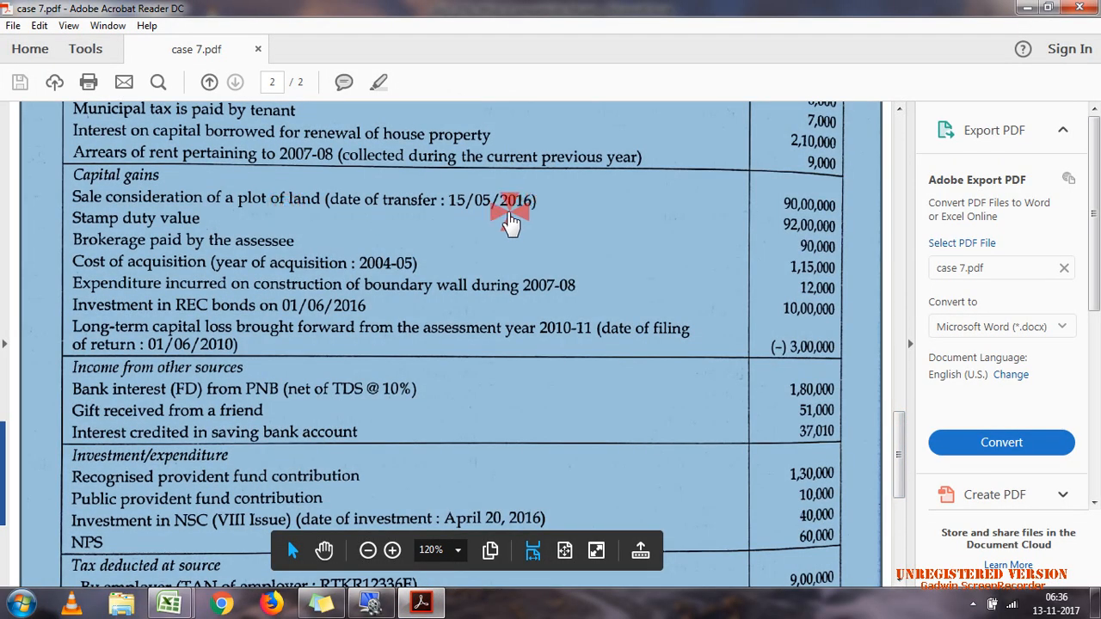
click(387, 263)
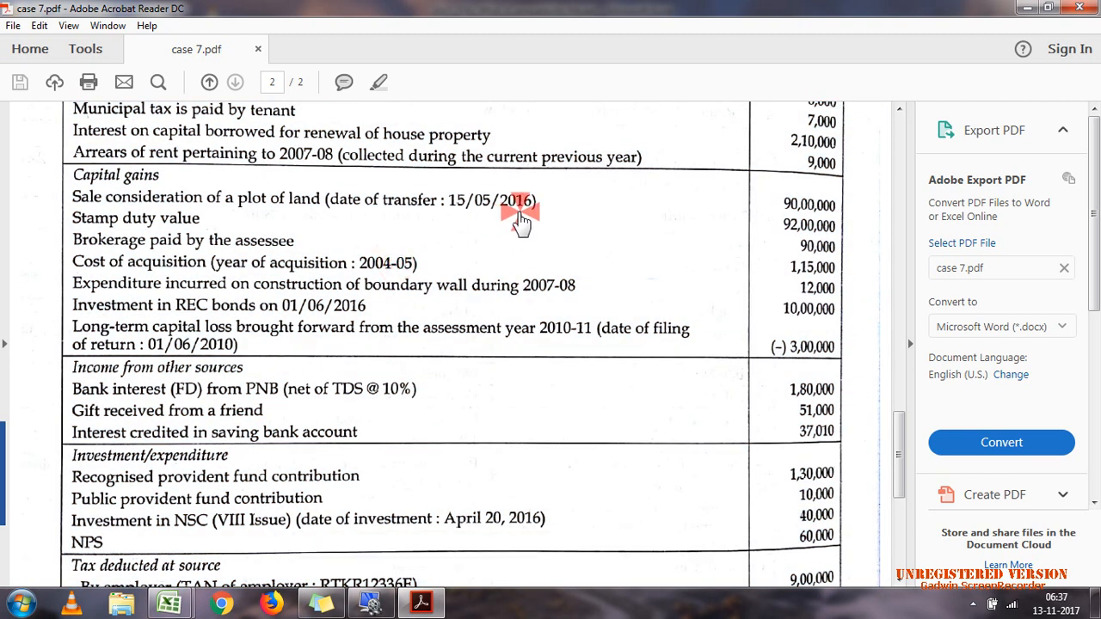
click(520, 219)
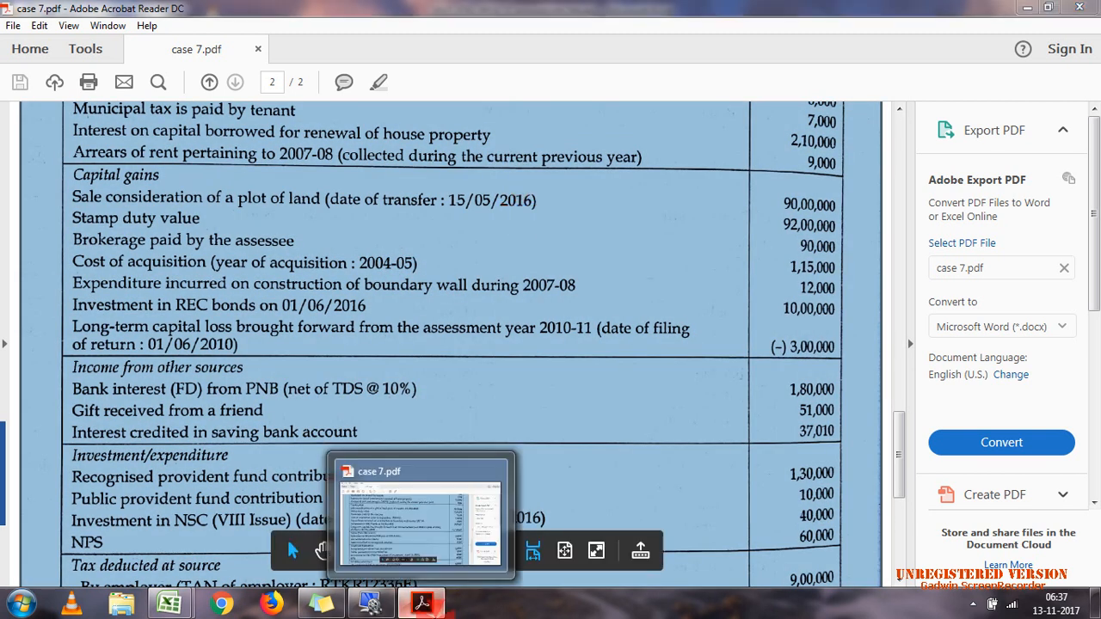
click(421, 604)
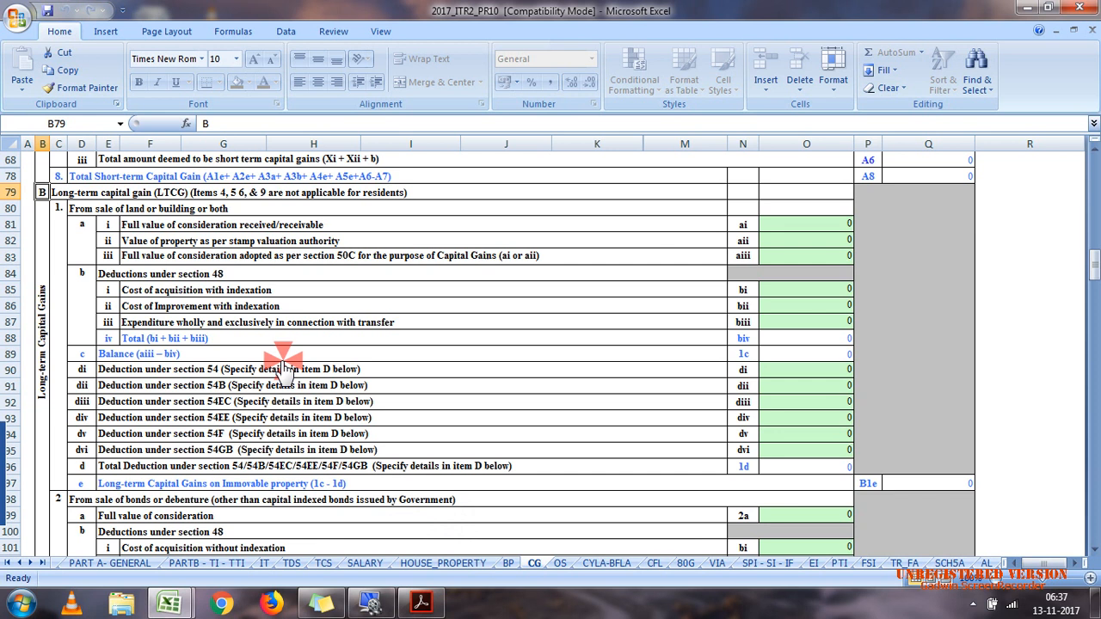
Step: Recheck the sale consideration and stamp duty value of the plot in case 7.pdf
double_click(410, 483)
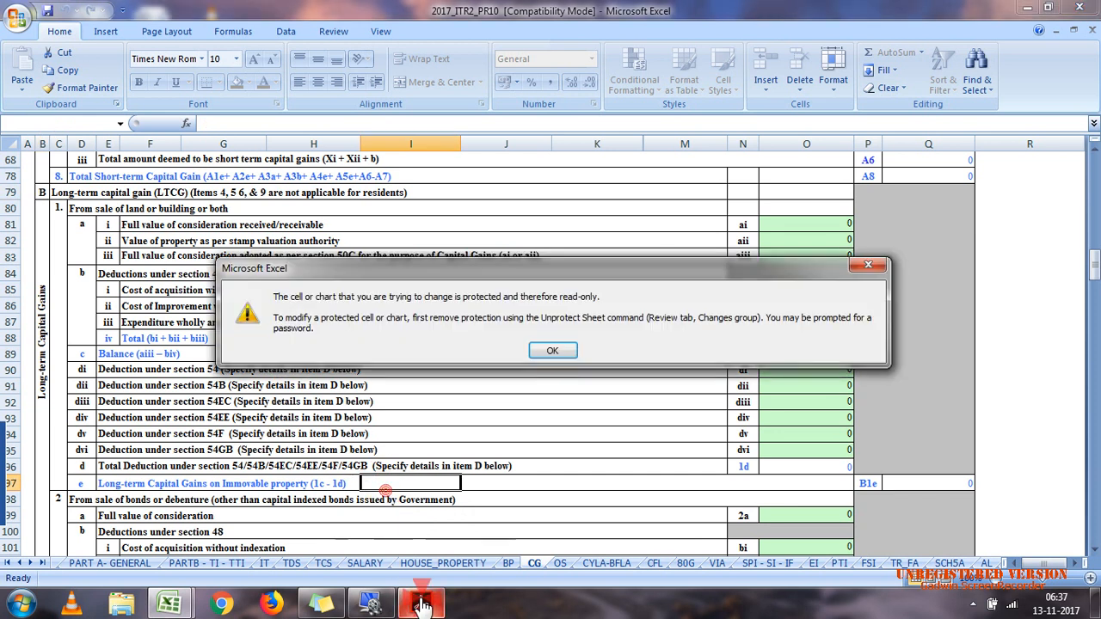
click(568, 351)
click(490, 274)
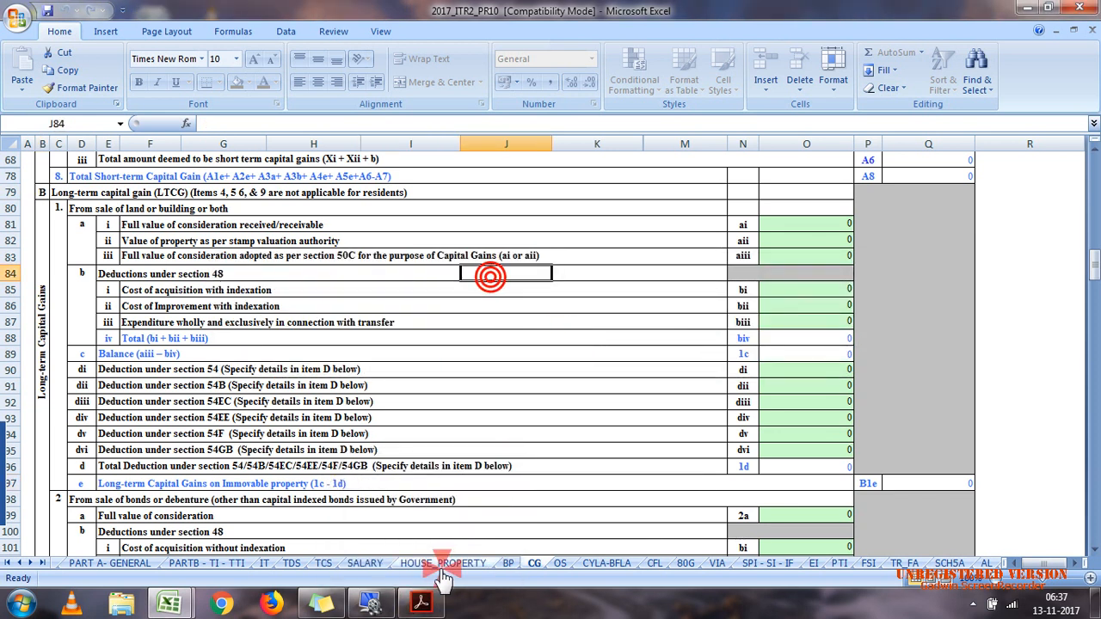
click(431, 609)
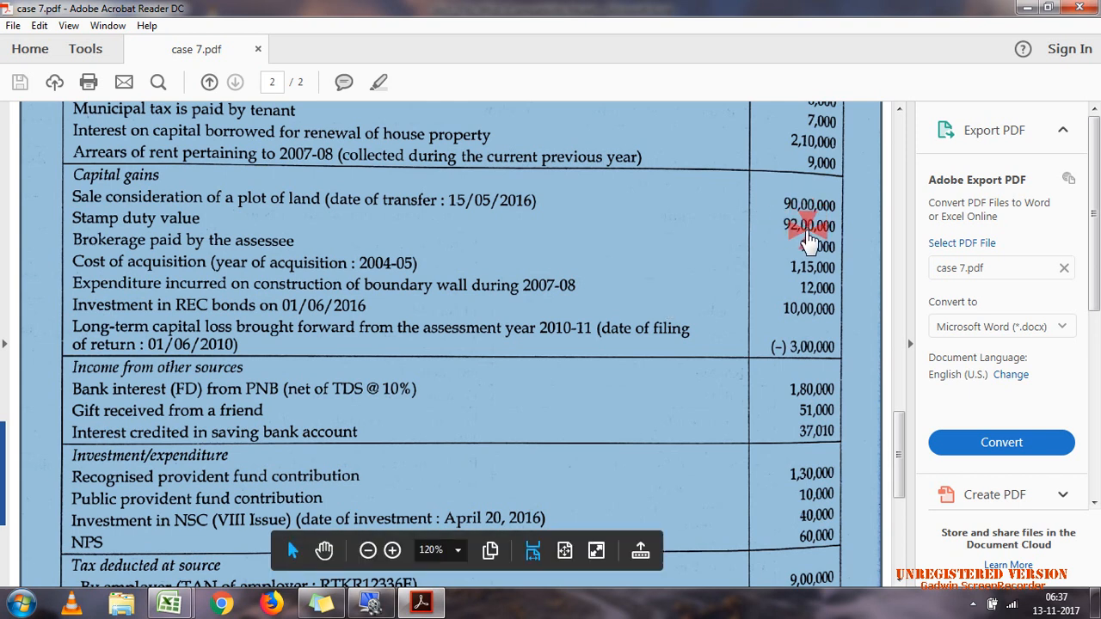
click(1028, 9)
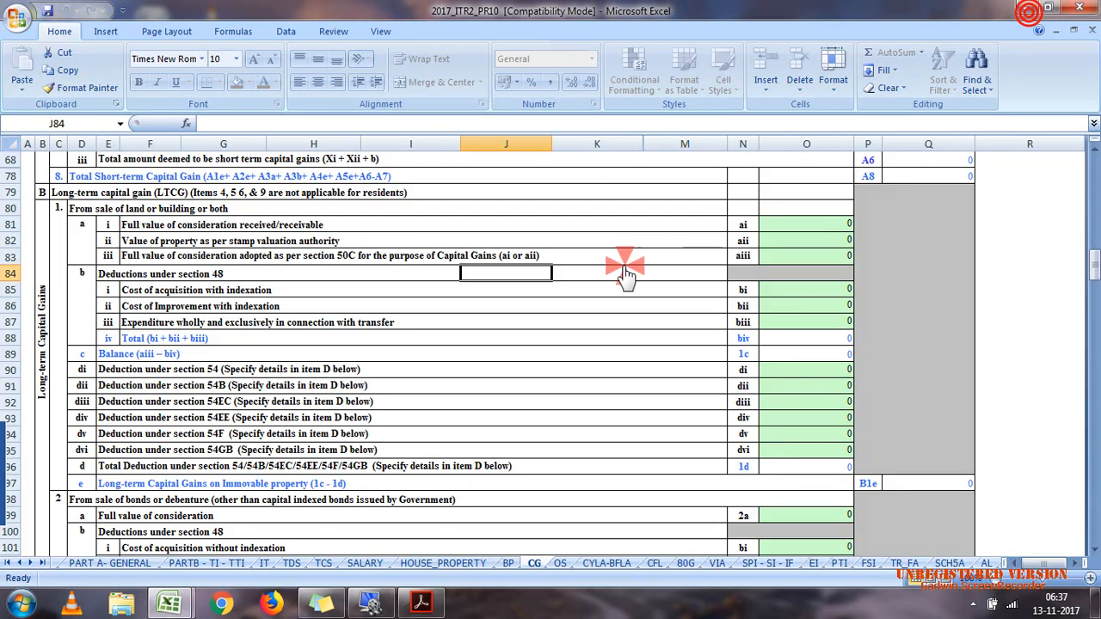
Step: In the long-term land or building section, enter 9000000 as the consideration received and 9200000 as the stamp valuation authority value
click(799, 229)
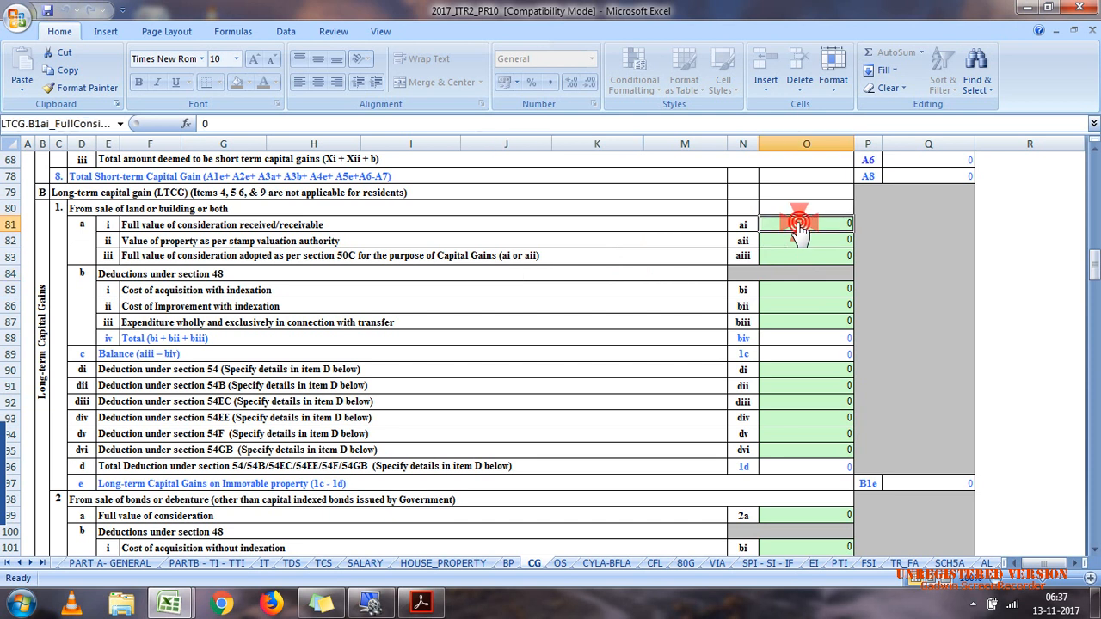
text(90000)
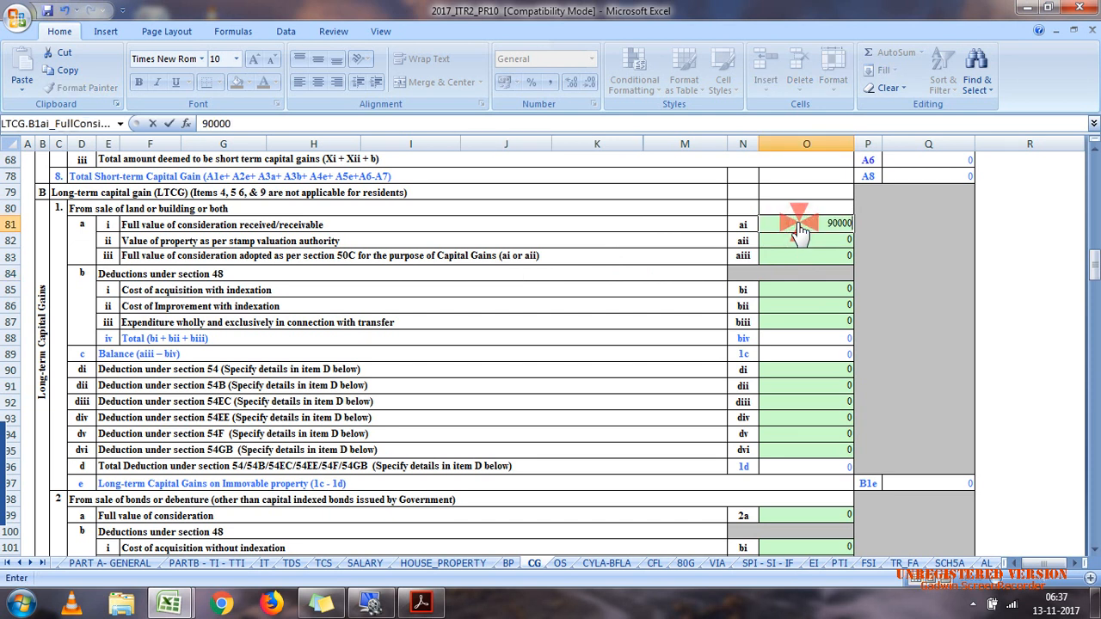
text(00)
click(788, 244)
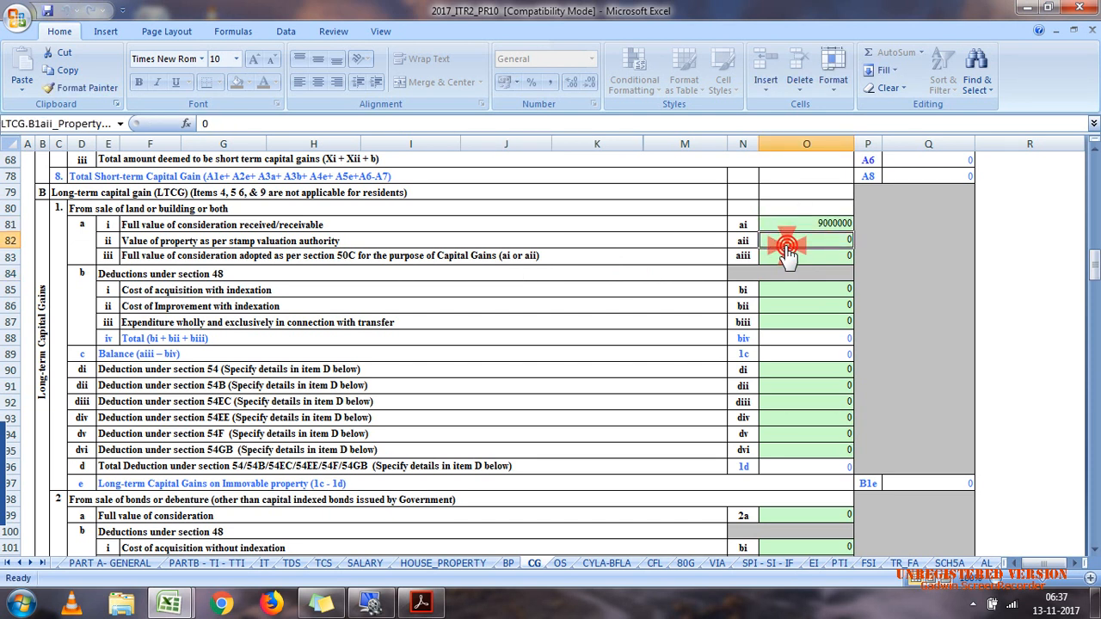
text(9200000)
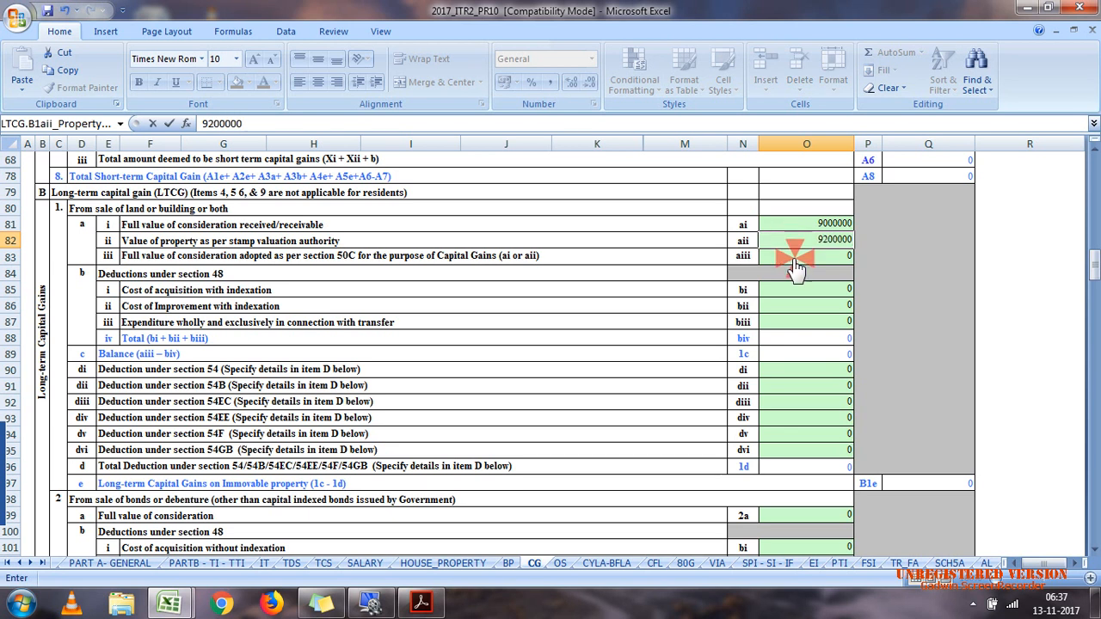
Step: Choose 9200000 as the full value of consideration adopted under section 50C for the long-term land sale
click(795, 260)
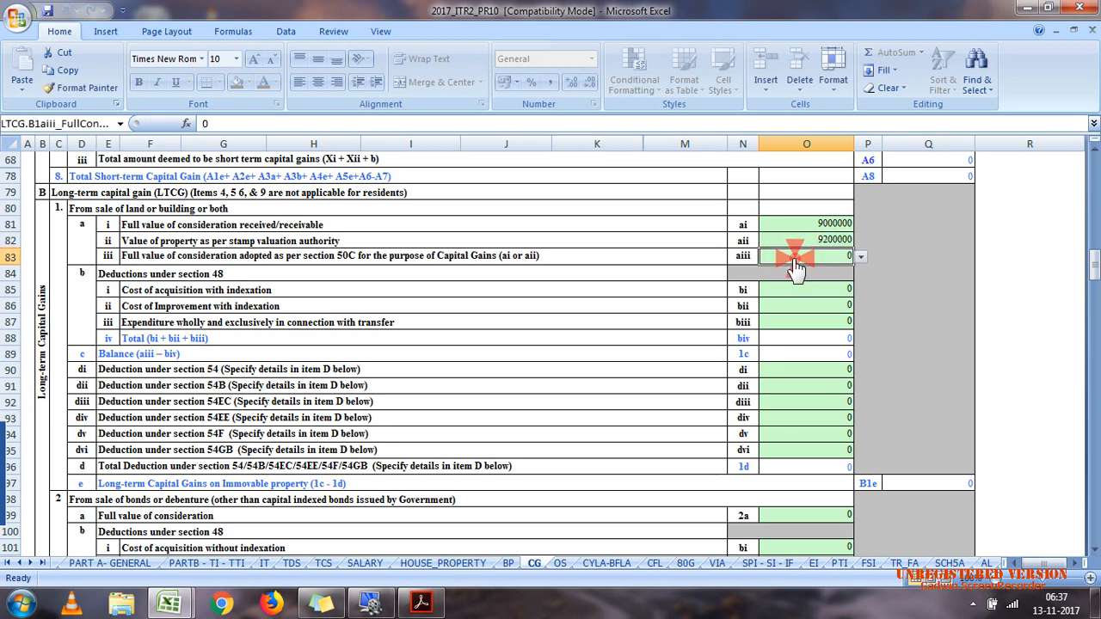
click(855, 263)
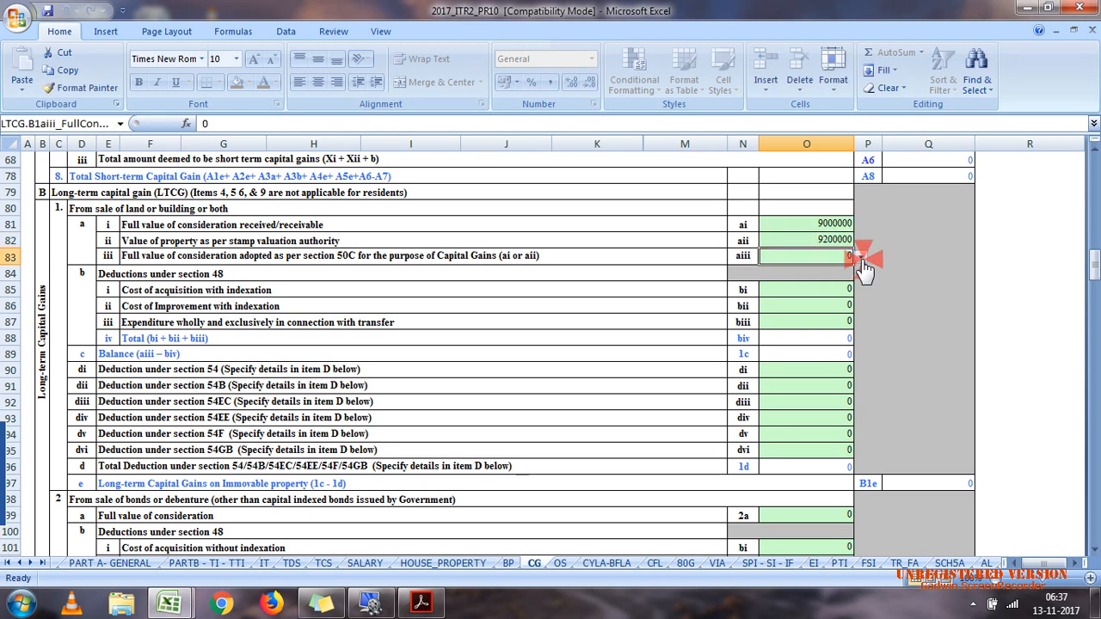
click(829, 286)
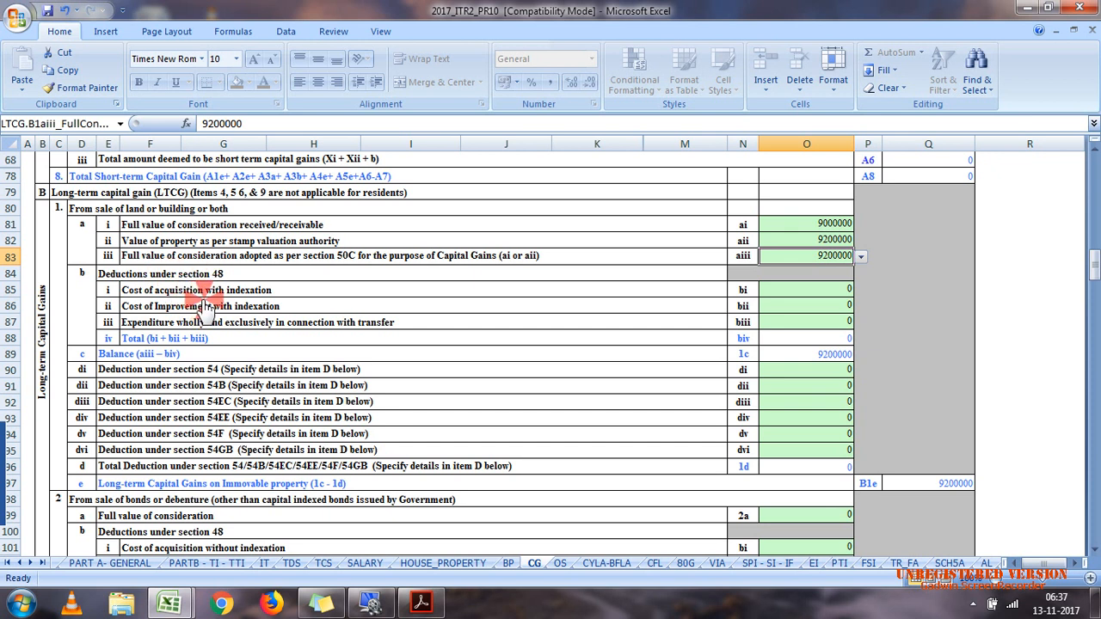
Step: Look up the indexed acquisition cost of the plot in the calculation efiling workbook
drag(1095, 262, 1093, 175)
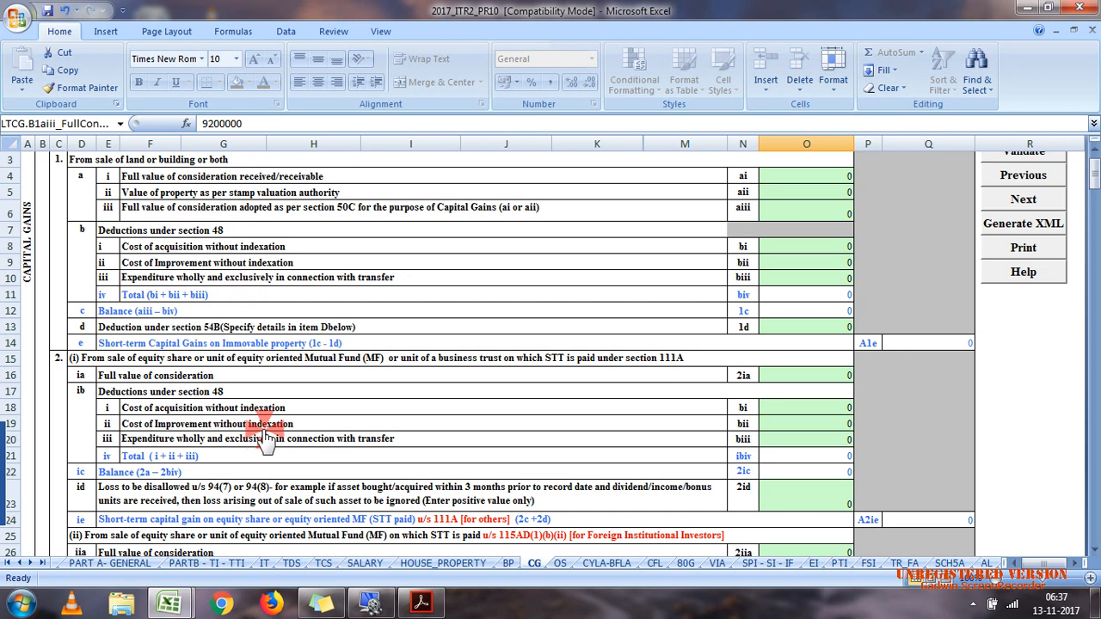
drag(1092, 177, 1095, 274)
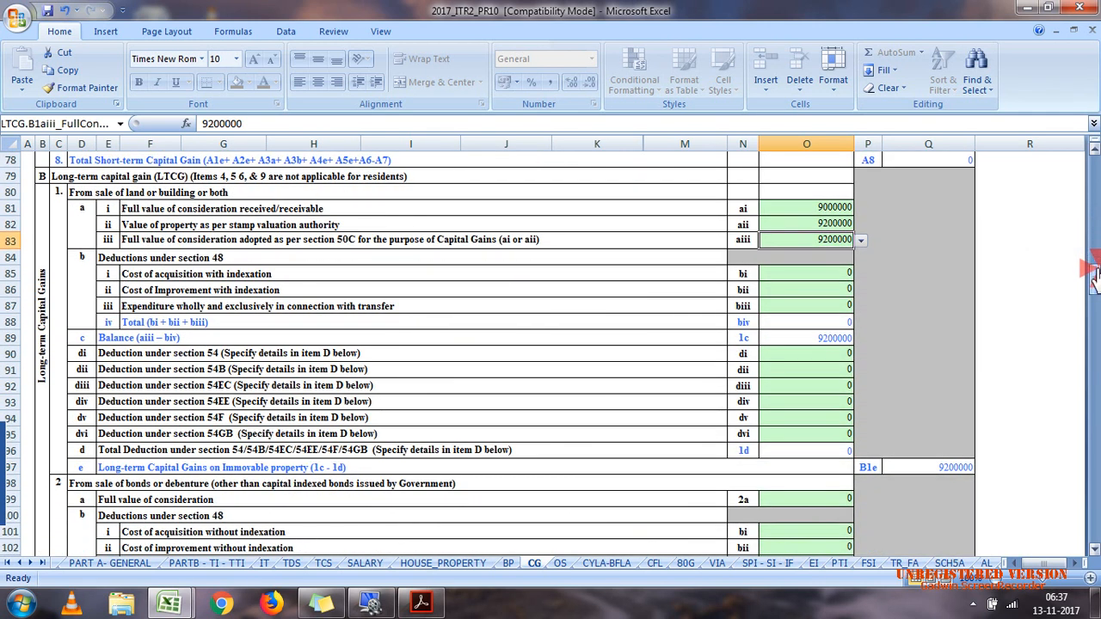
click(798, 278)
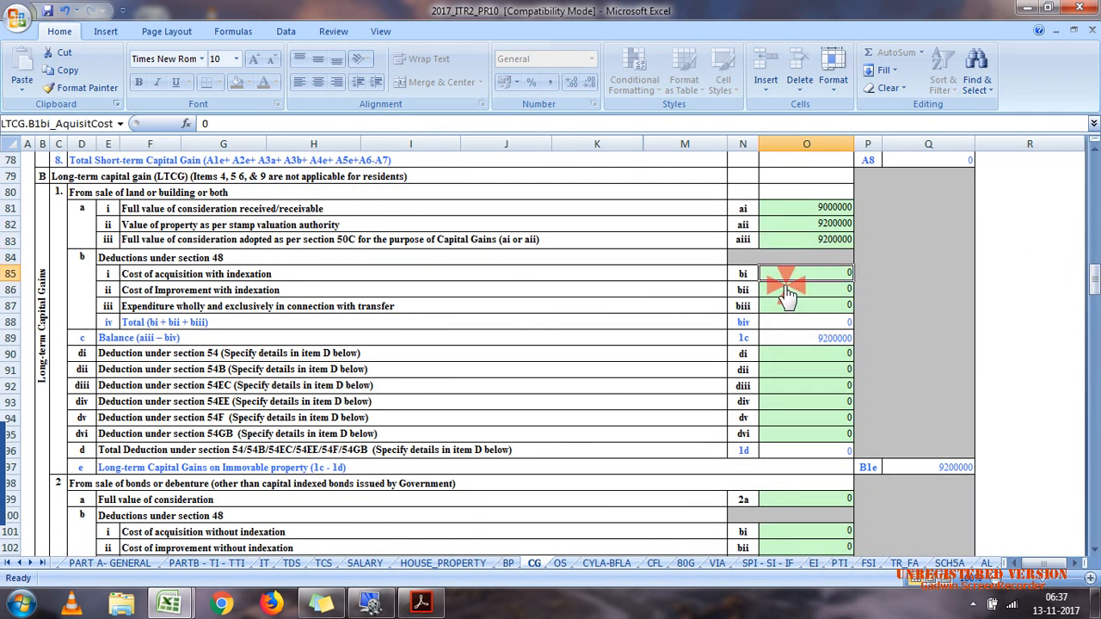
mouse_move(198, 608)
click(147, 555)
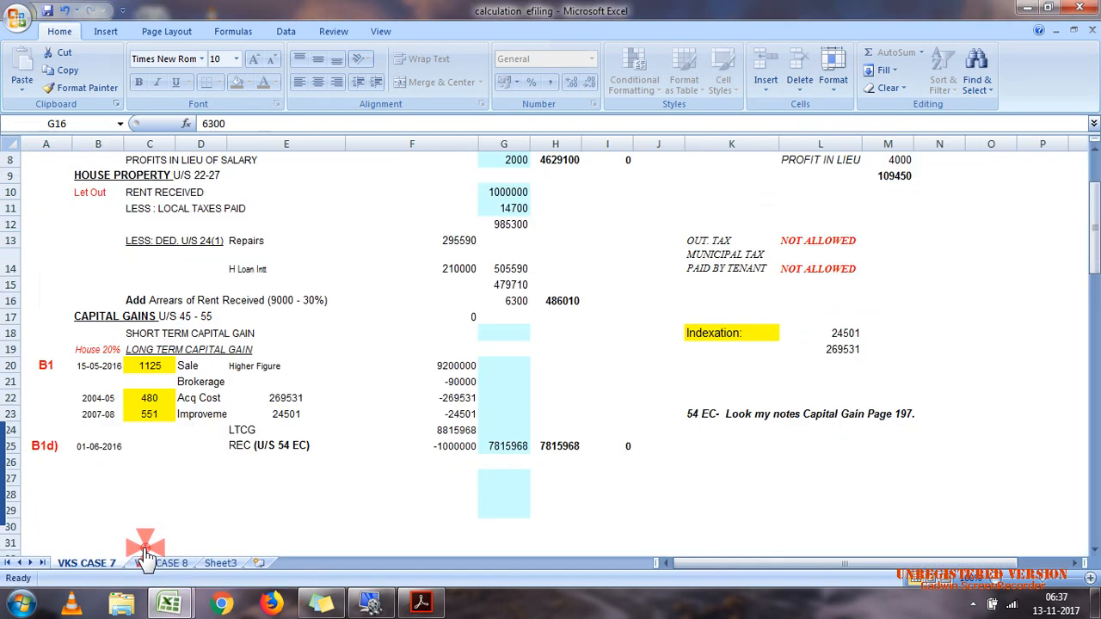
click(465, 370)
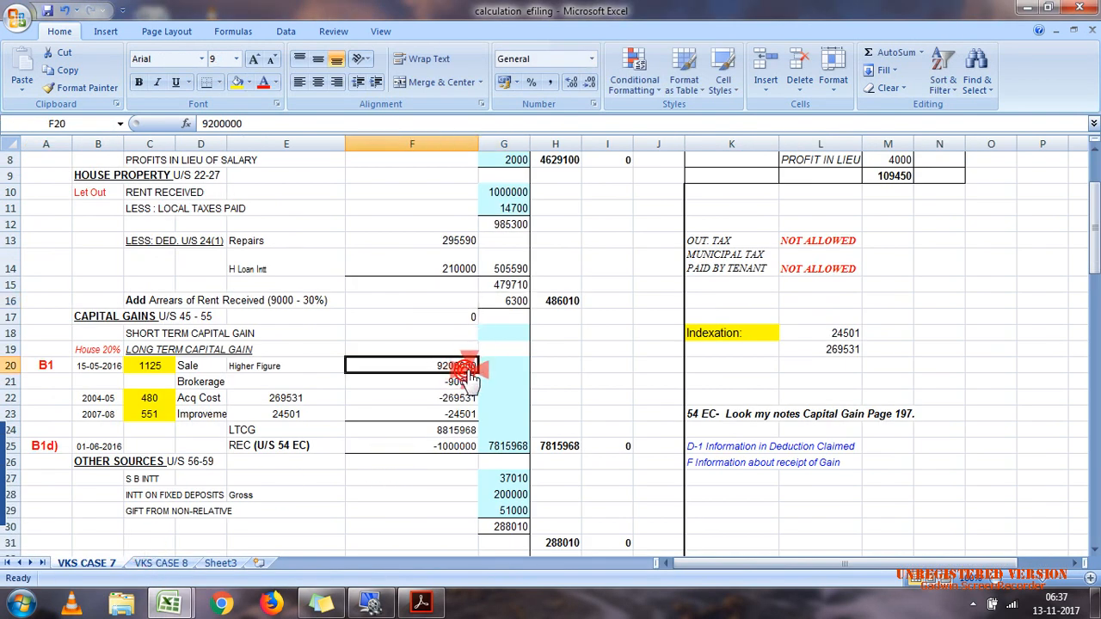
click(827, 352)
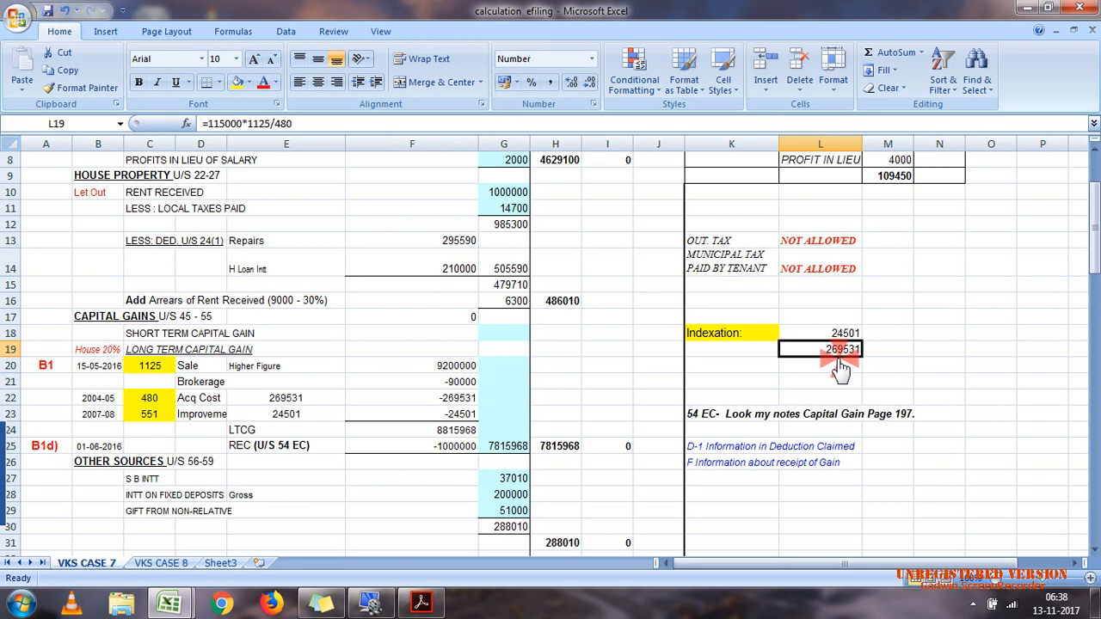
Step: In the 2017_ITR2_PR10 workbook, enter 269531 as the cost of acquisition with indexation for the long-term land sale
click(1024, 9)
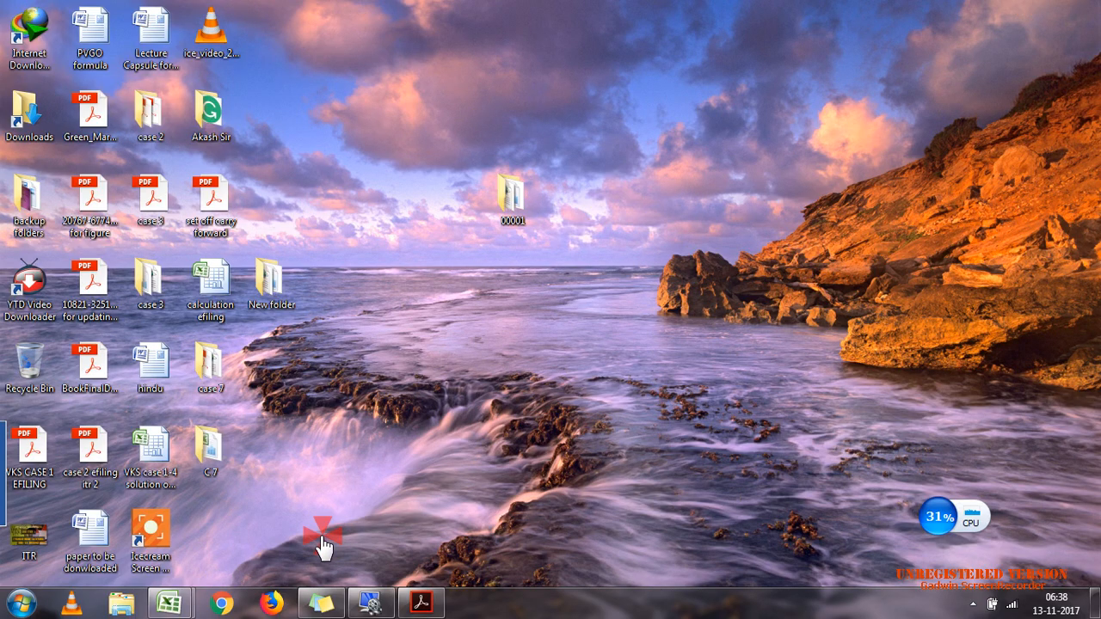
click(275, 538)
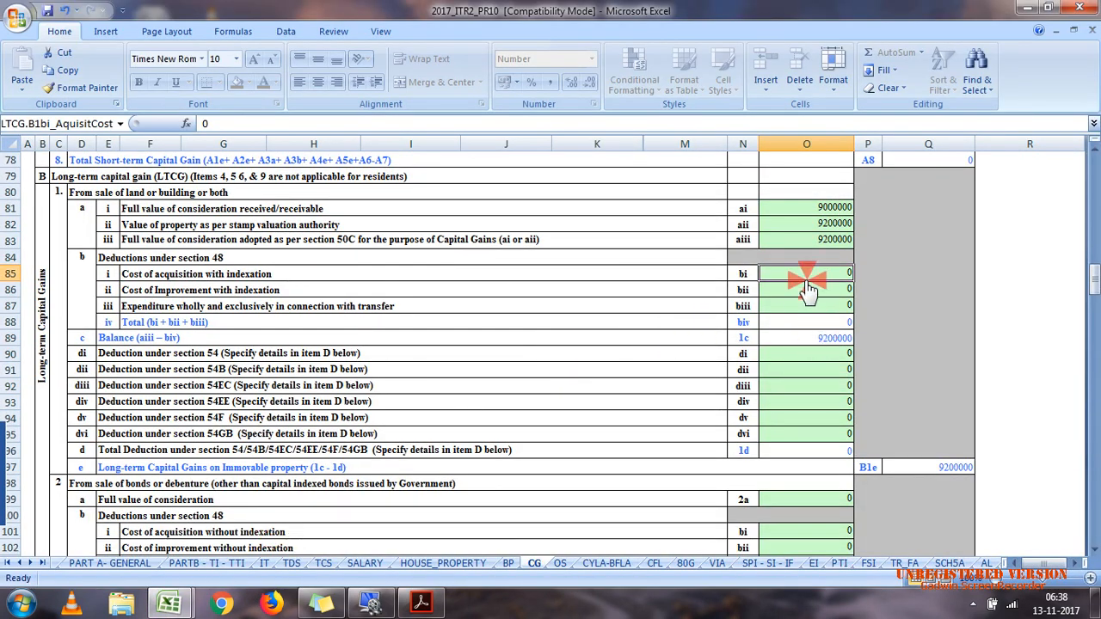
text(269531)
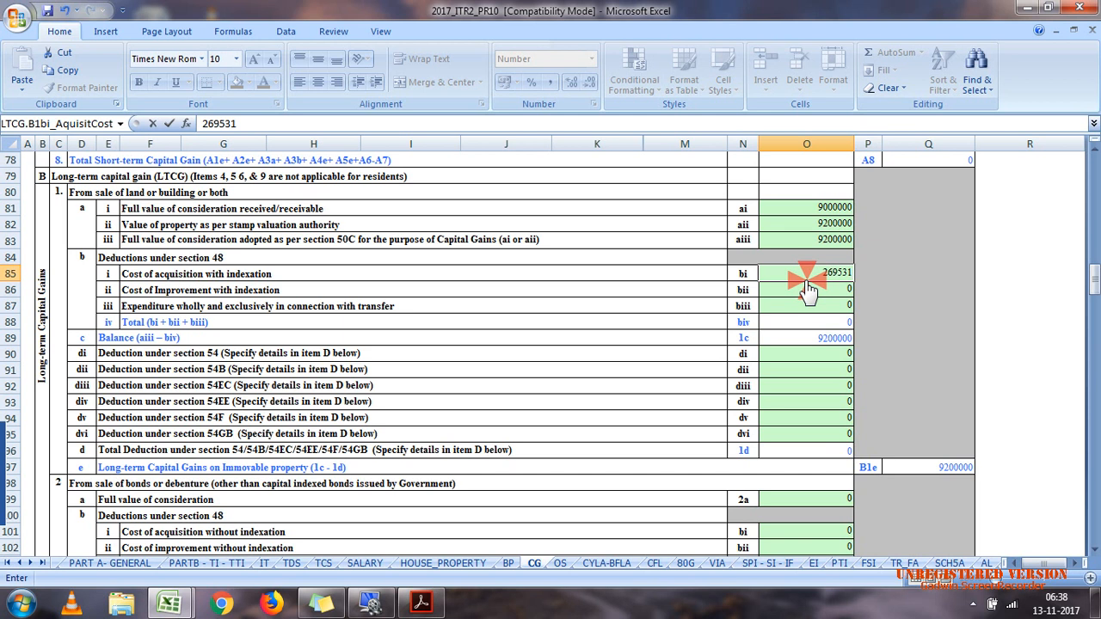
click(715, 306)
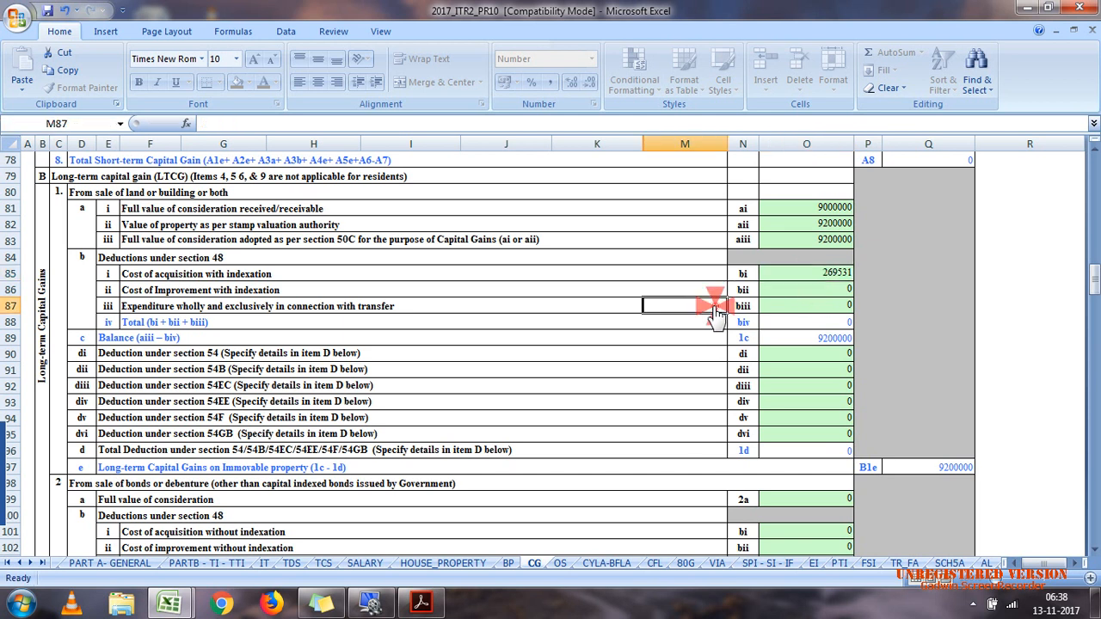
Step: Check the indexed acquisition and improvement costs in the capital gains computation of the calculation efiling workbook
mouse_move(168, 602)
click(144, 569)
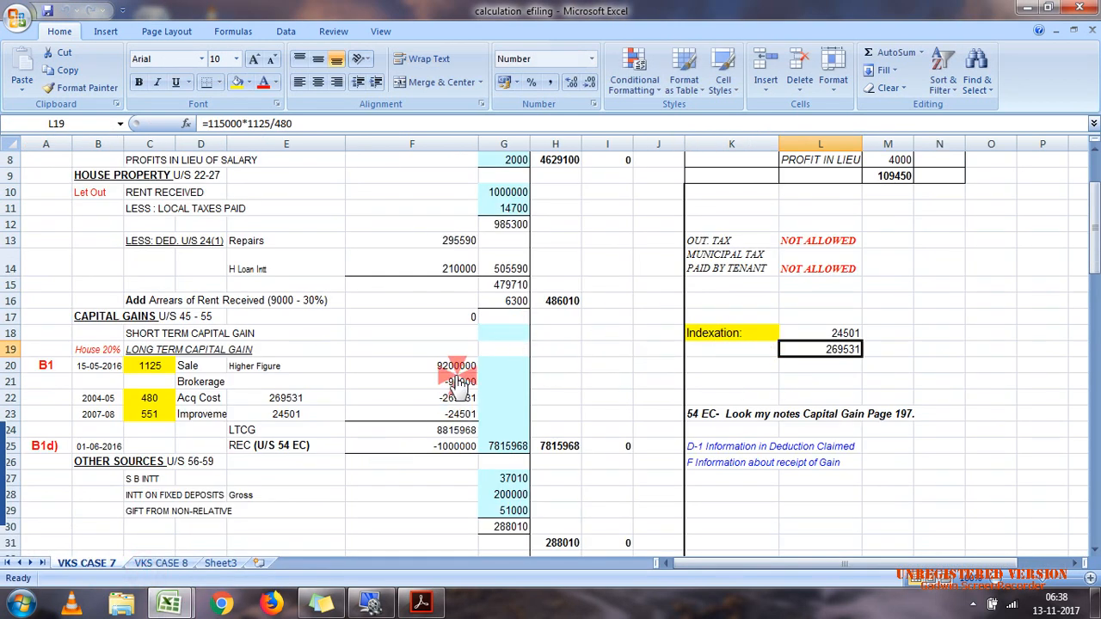
click(422, 397)
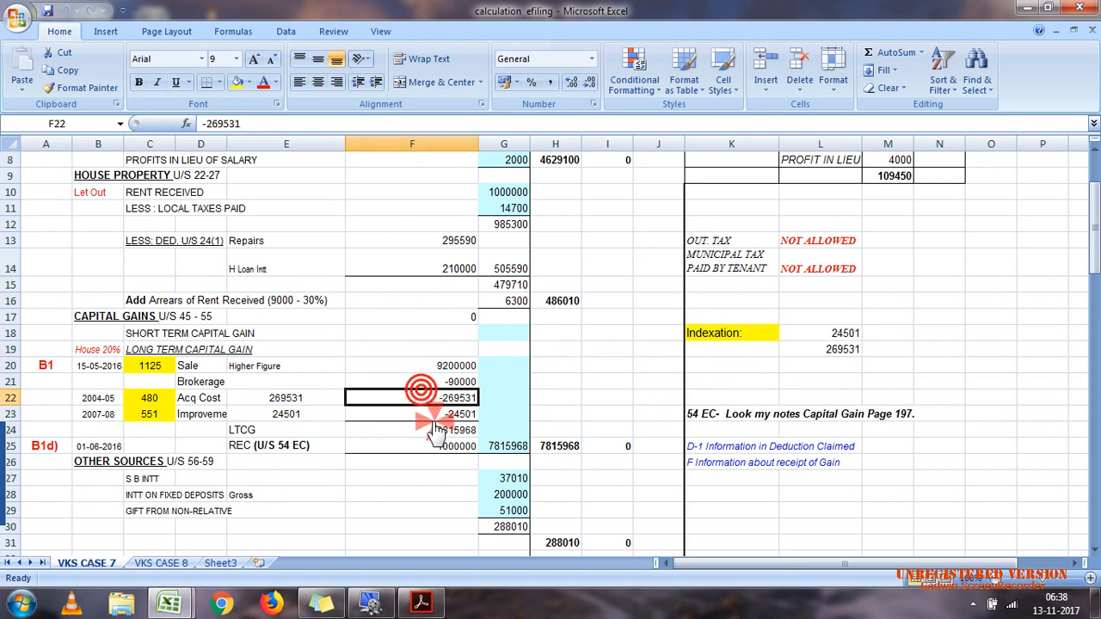
click(426, 414)
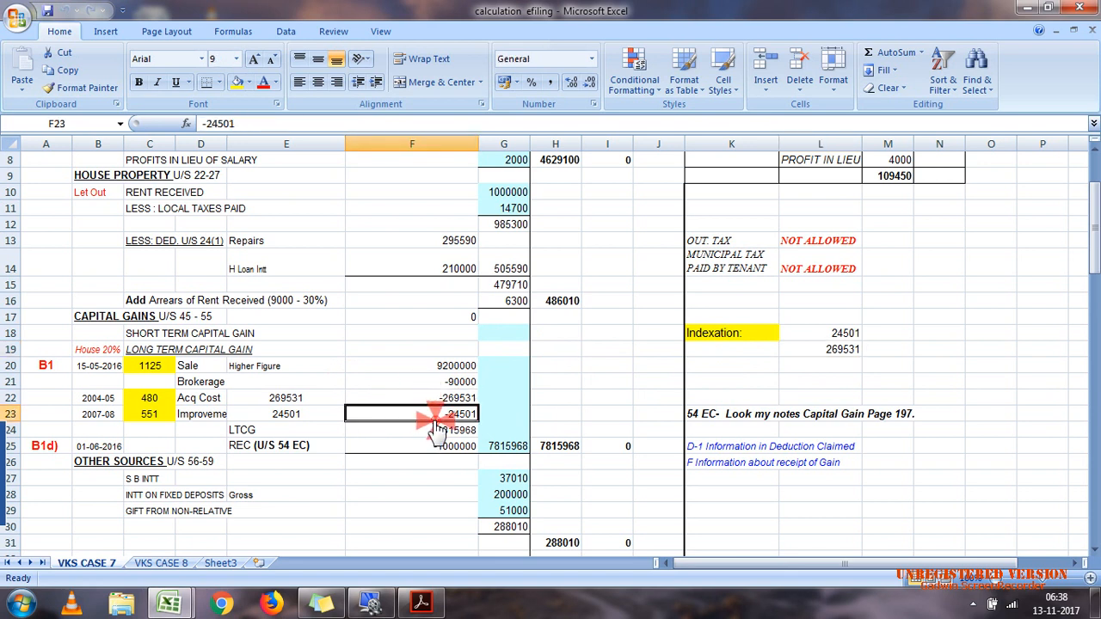
click(1023, 10)
Step: Back in the 2017_ITR2_PR10 workbook, enter 24501 as the cost of improvement with indexation for the long-term land sale
mouse_move(169, 602)
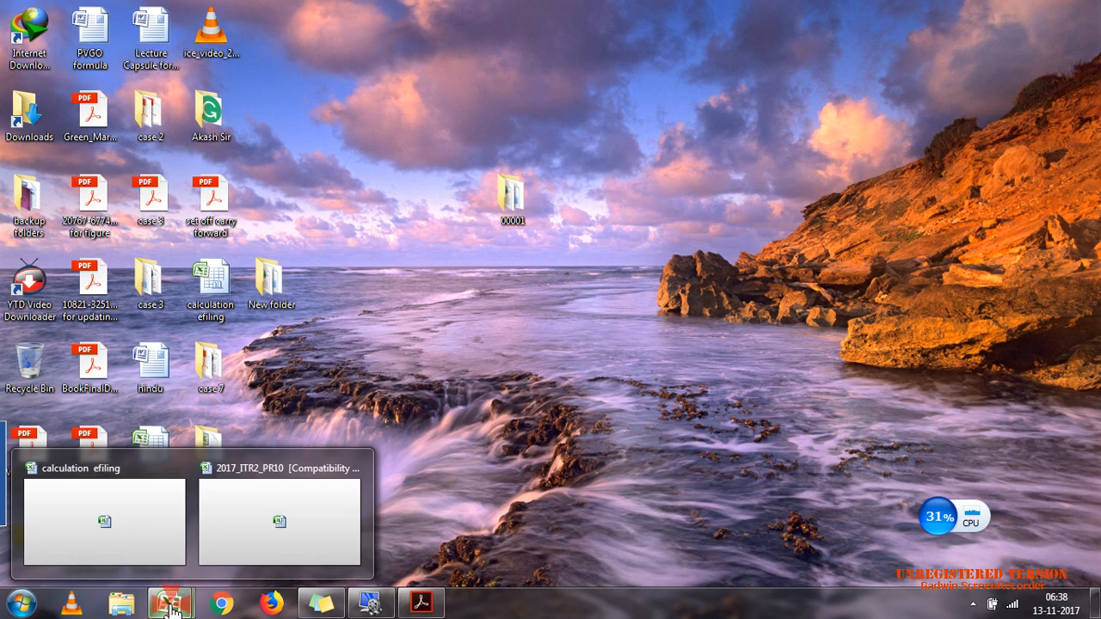
click(219, 564)
click(793, 293)
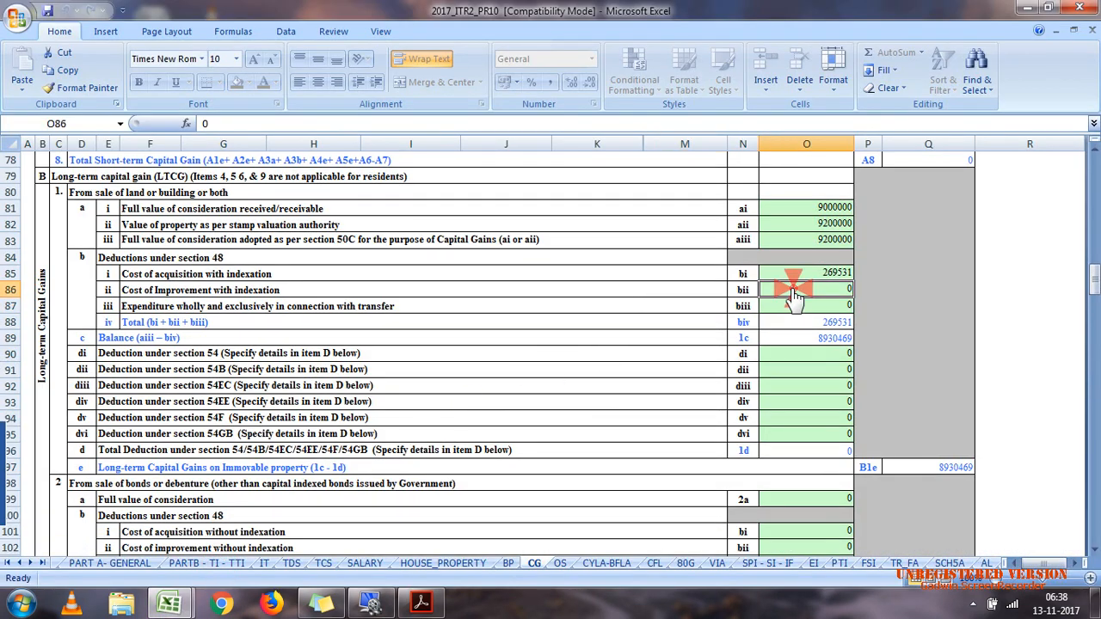
click(799, 305)
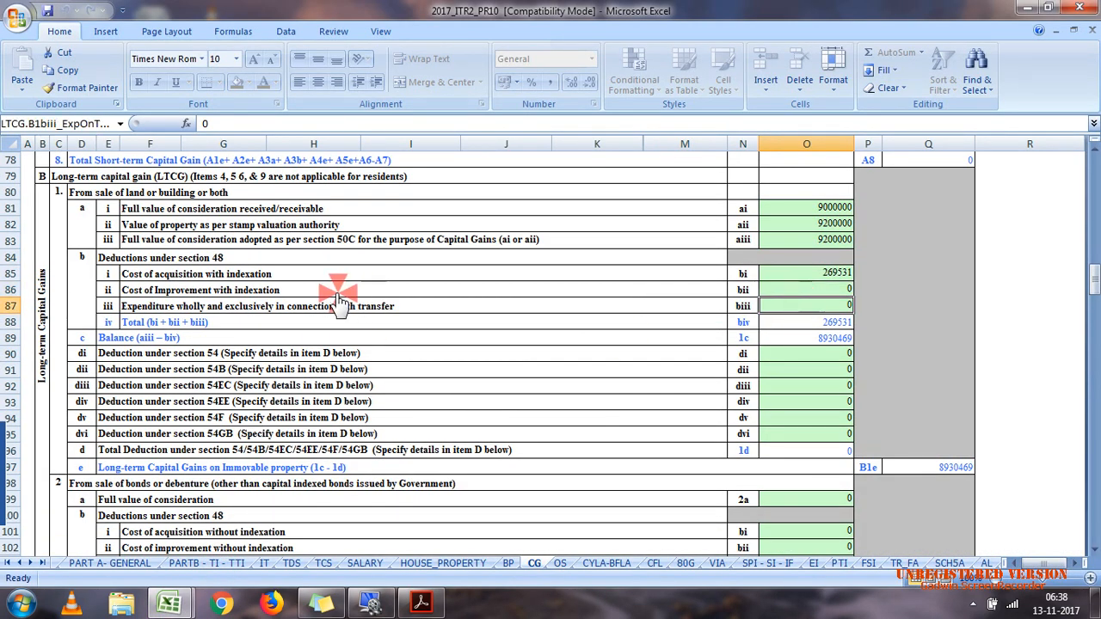
click(344, 291)
click(769, 293)
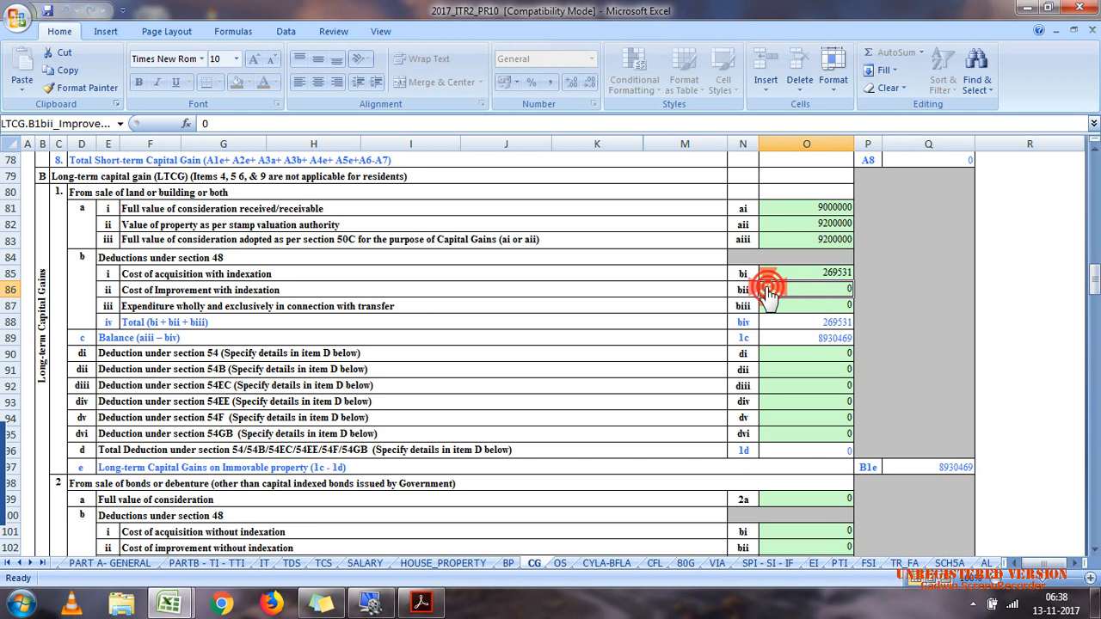
text(24501)
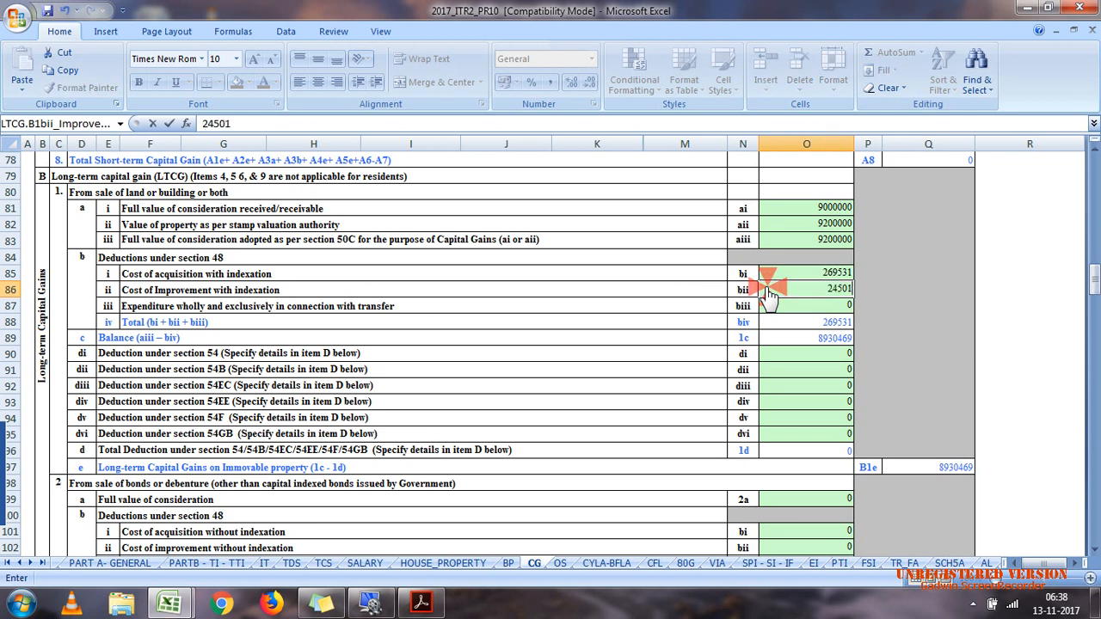
key(Return)
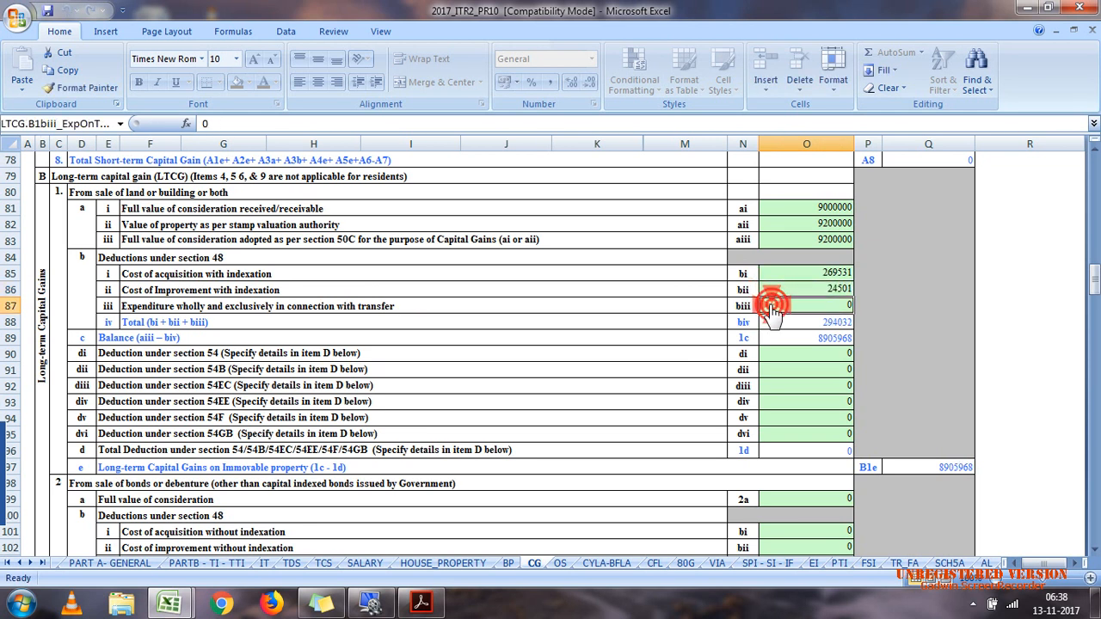
Step: Enter 90000 as the expenditure wholly and exclusively in connection with the long-term land transfer
text(90000)
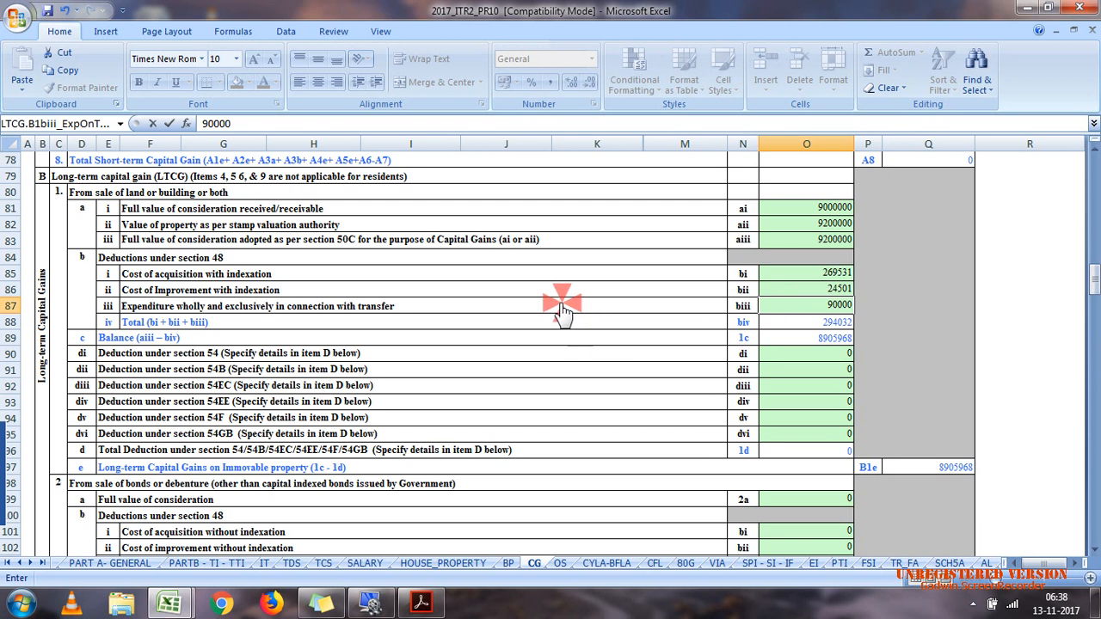
click(560, 303)
Step: Check the LTCG and REC deduction figures in the calculation efiling workbook against the return
mouse_move(172, 608)
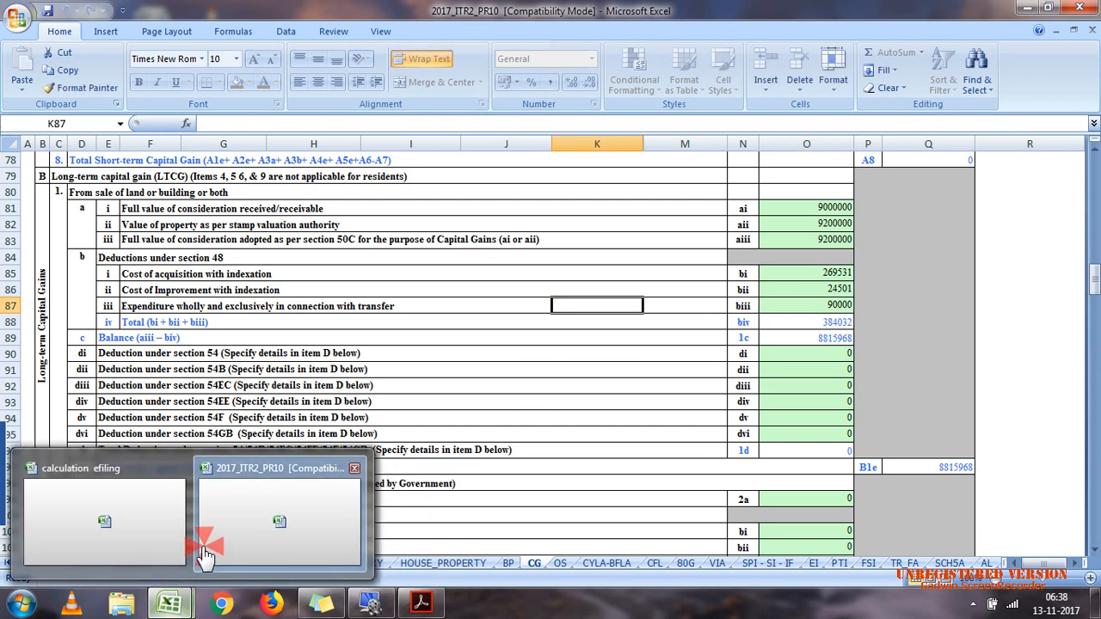
click(165, 539)
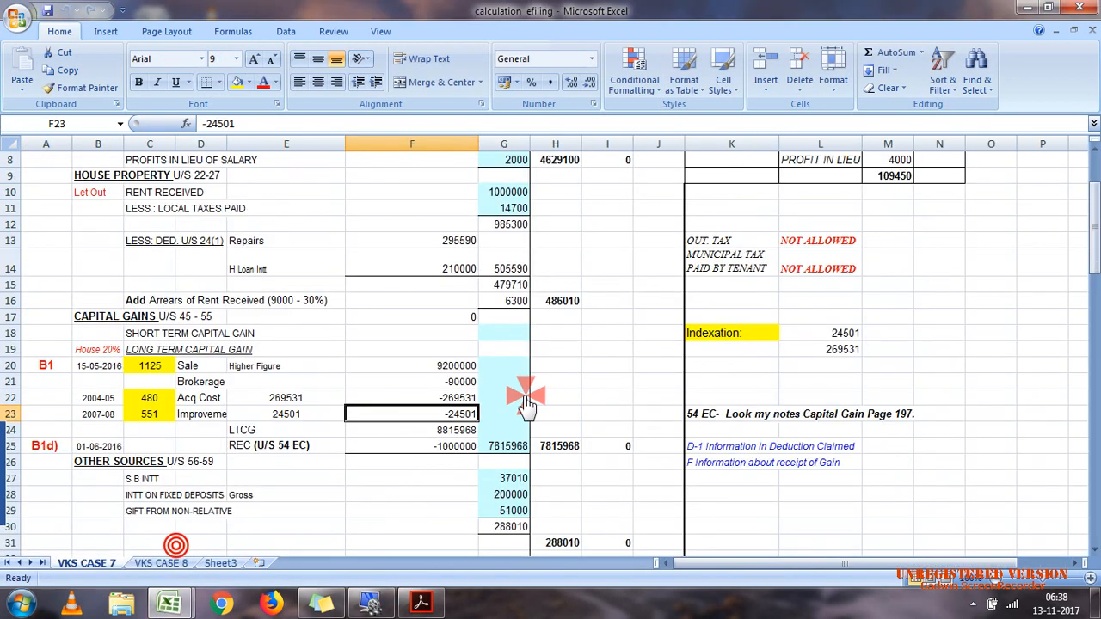
click(447, 449)
click(439, 433)
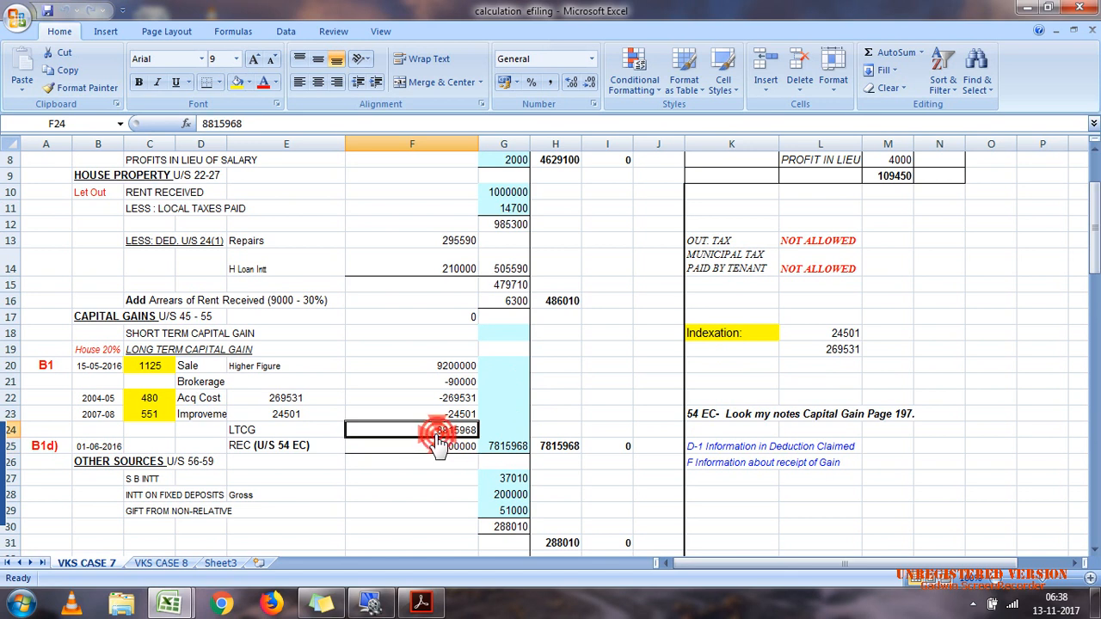
Step: In the 2017_ITR2_PR10 workbook, enter 1000000 as the land sale's section 54EC deduction, checking the REC bond investment in case 7.pdf
mouse_move(168, 607)
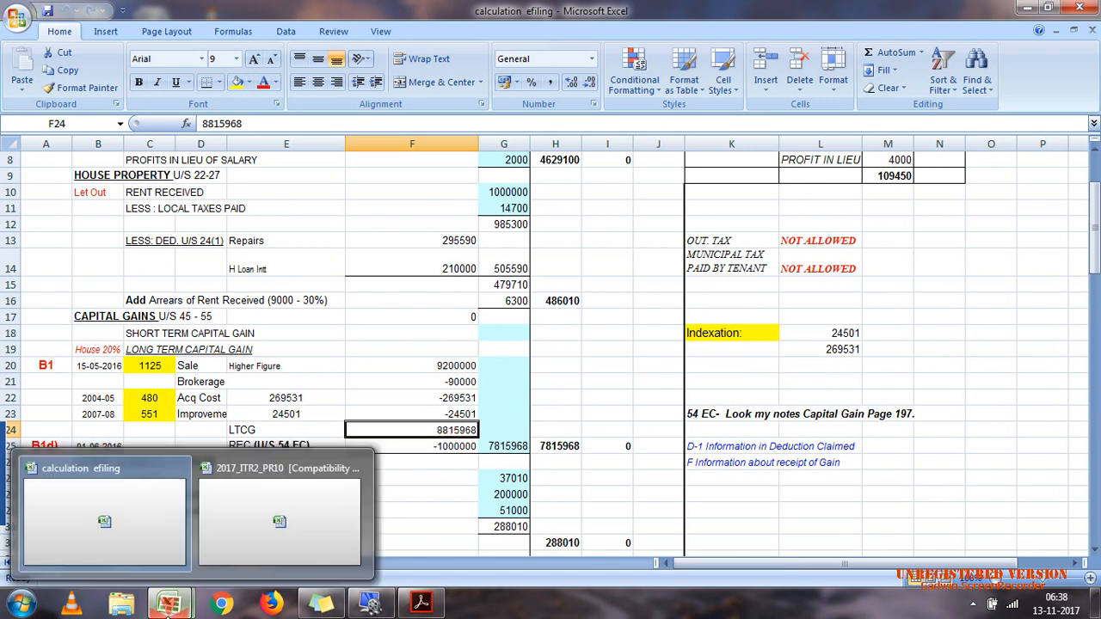
click(279, 522)
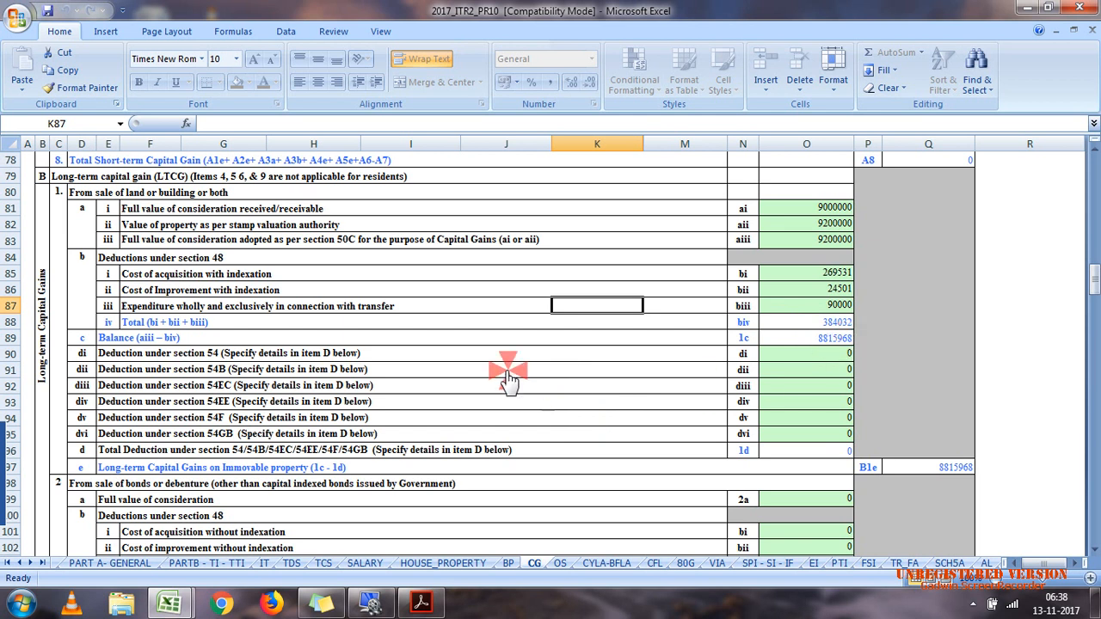
click(191, 386)
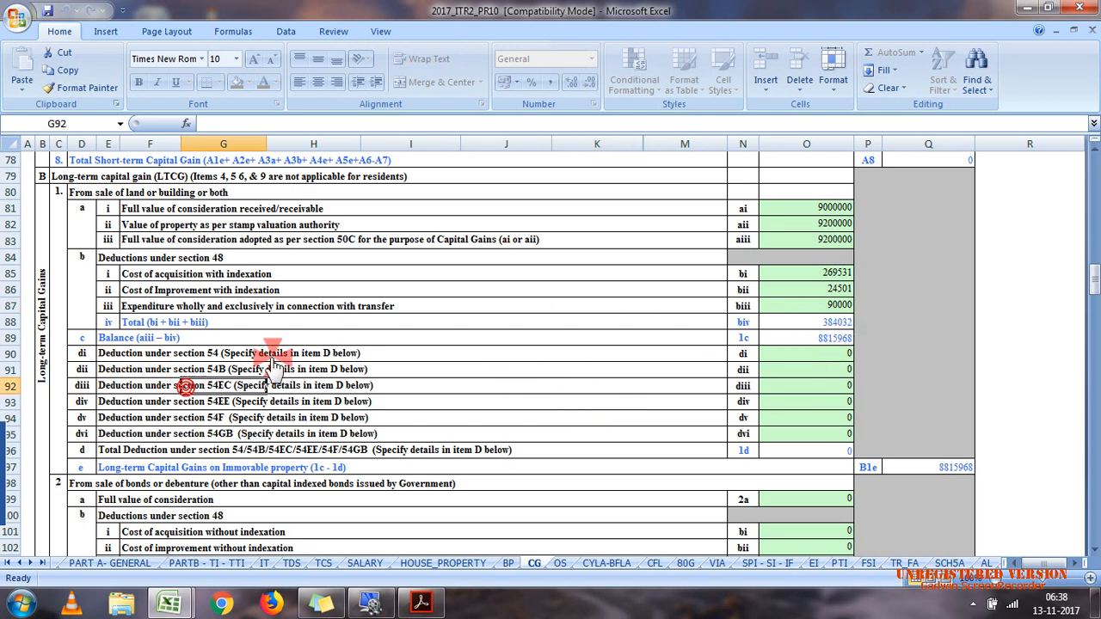
click(822, 388)
text(10)
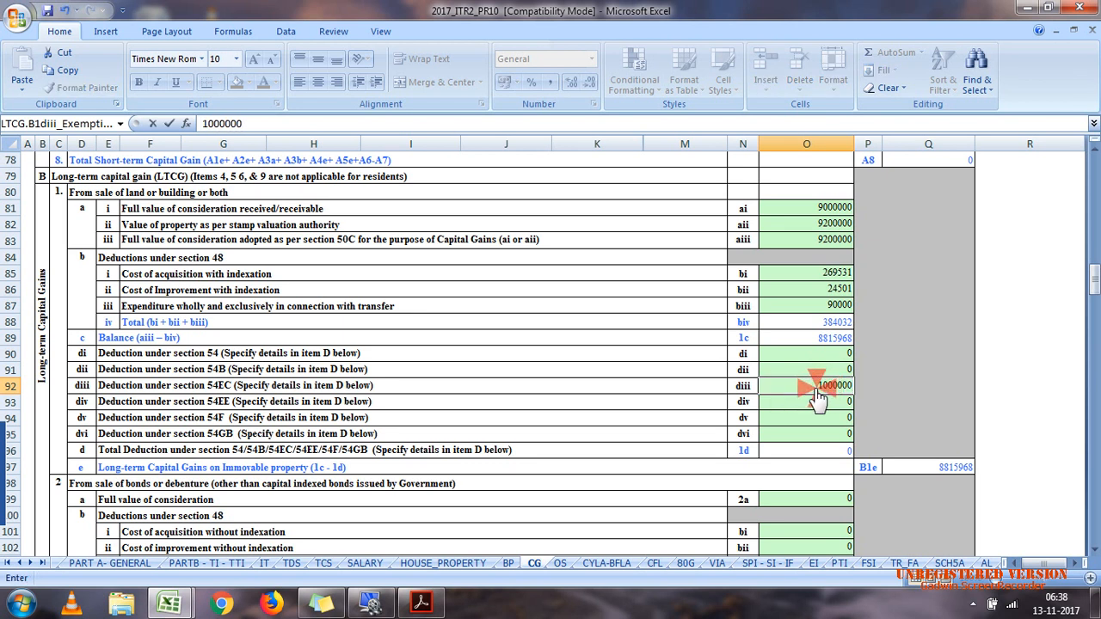
text(00000)
mouse_move(420, 602)
click(413, 490)
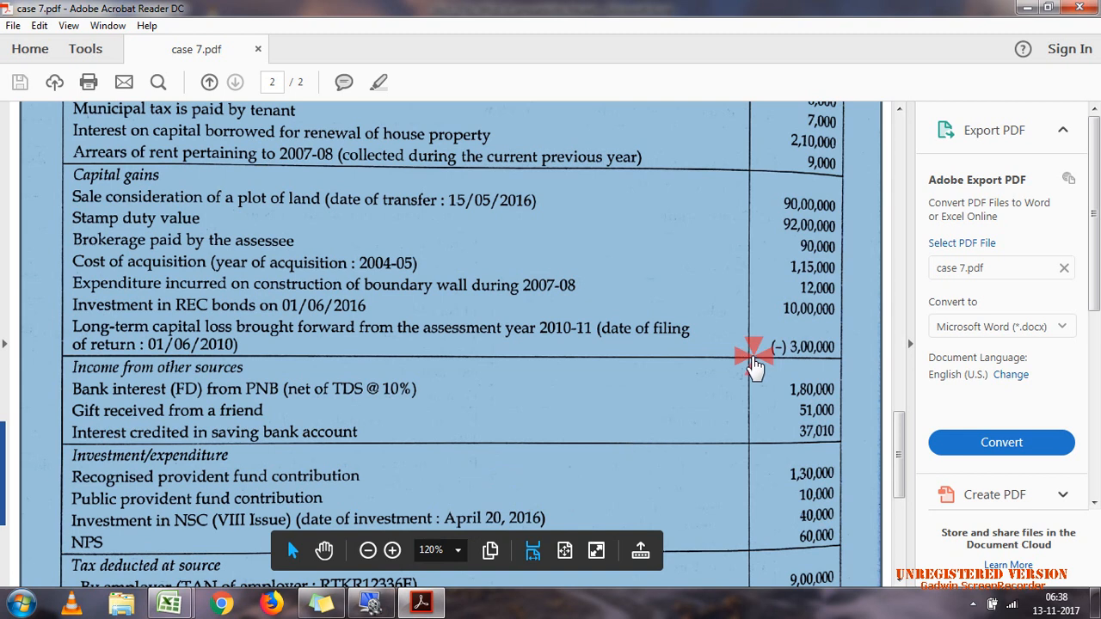
click(777, 317)
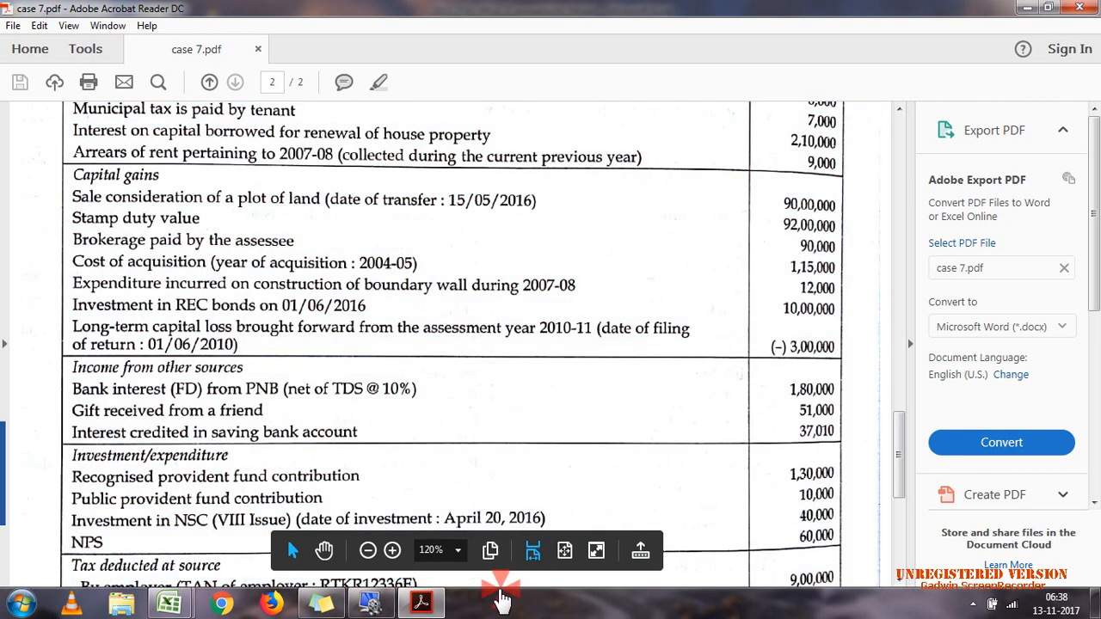
click(425, 602)
click(869, 406)
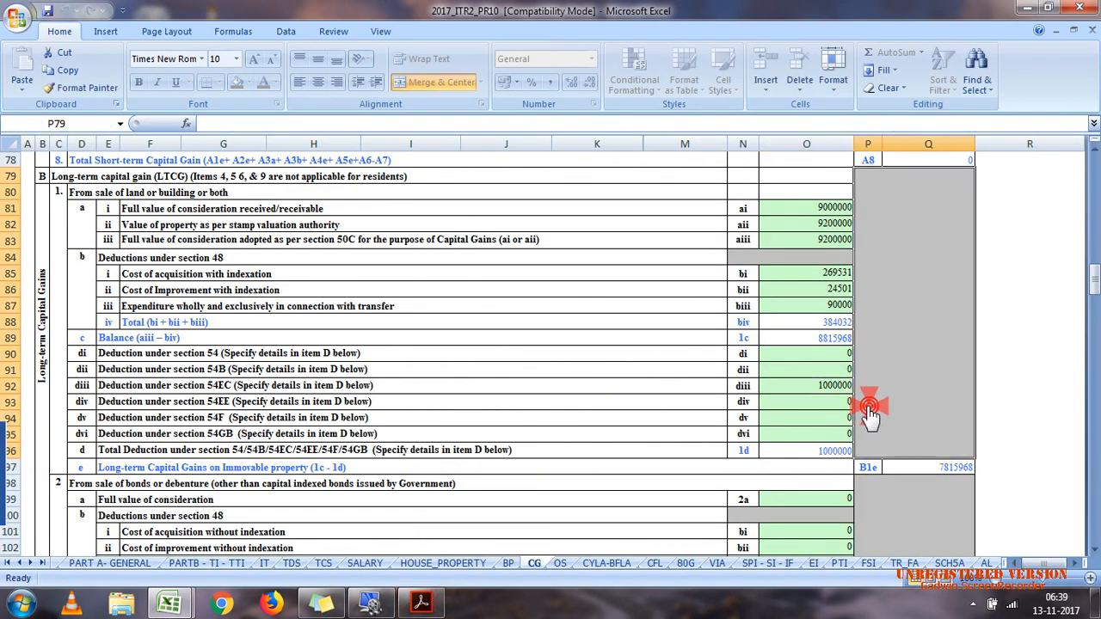
Step: Read the note on section 54EC beside the capital gains computation in the calculation efiling workbook
mouse_move(163, 602)
click(298, 503)
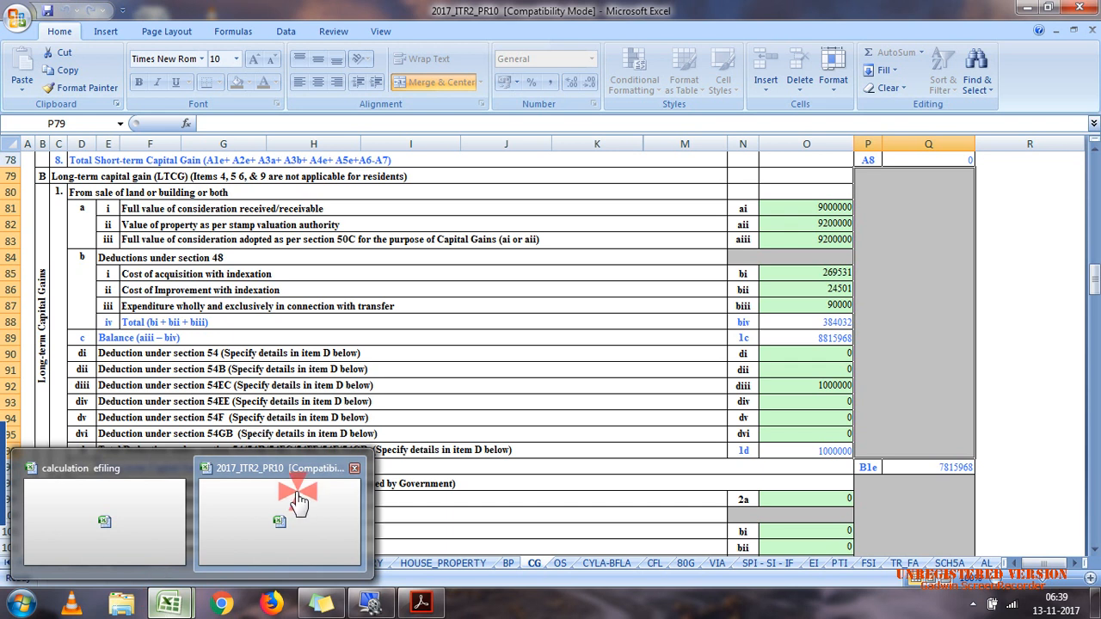
click(140, 519)
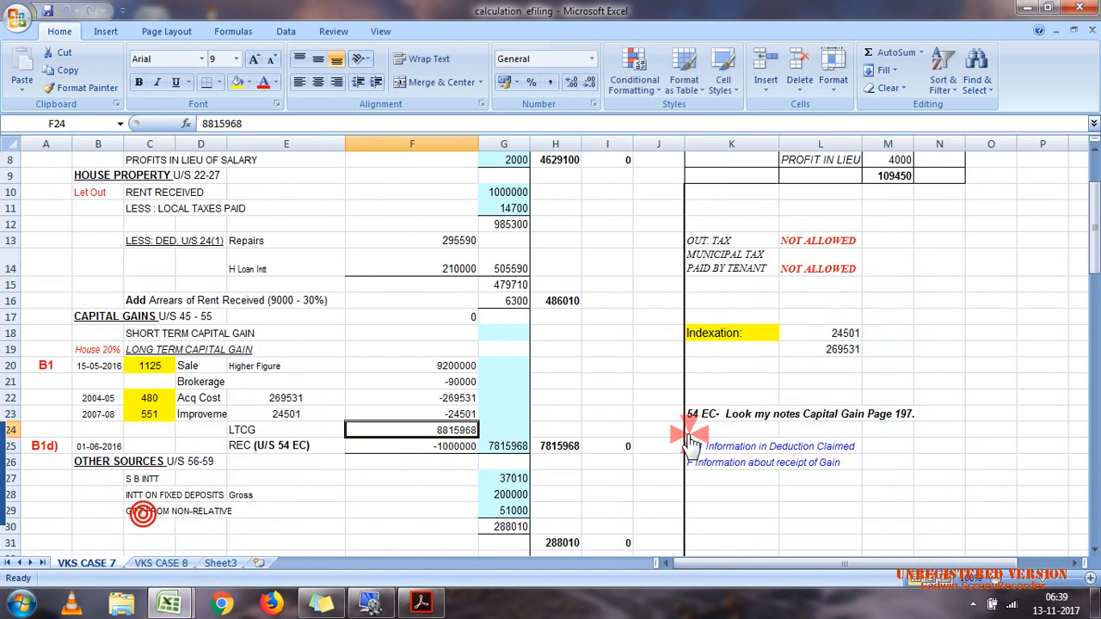
click(904, 416)
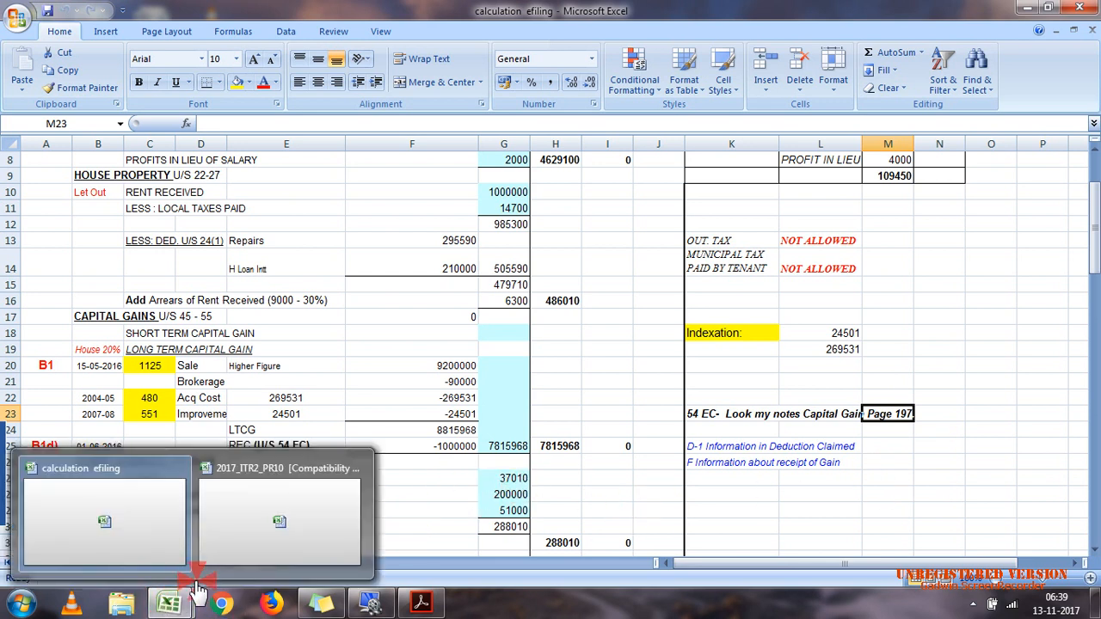
Step: Review the REC bond investment and the brought-forward long-term capital loss in case 7.pdf
click(421, 605)
click(421, 607)
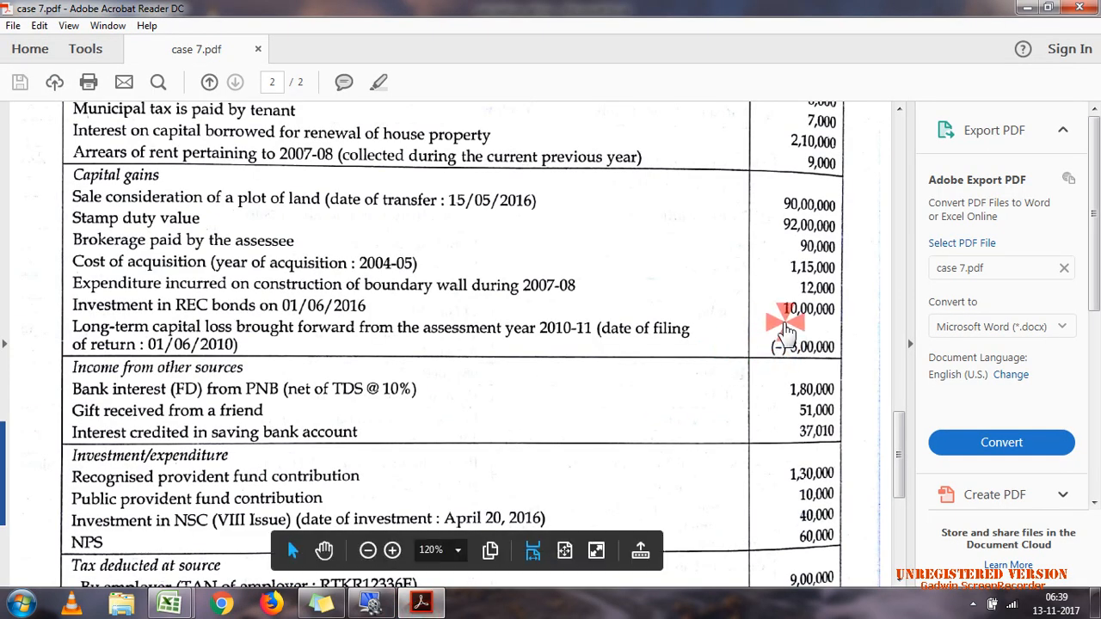
drag(786, 324, 834, 365)
click(833, 365)
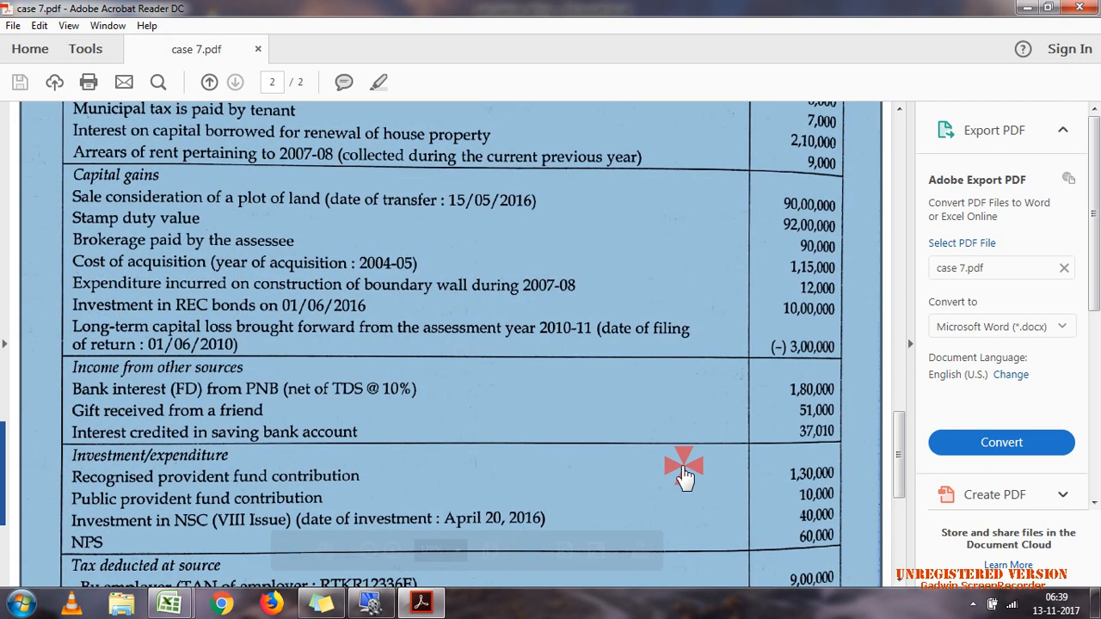
Step: In the 2017_ITR2_PR10 workbook, answer No to Schedule CG's long-term item 8a question on unutilized capital gain deposited in the Capital Gains Accounts Scheme
mouse_move(169, 605)
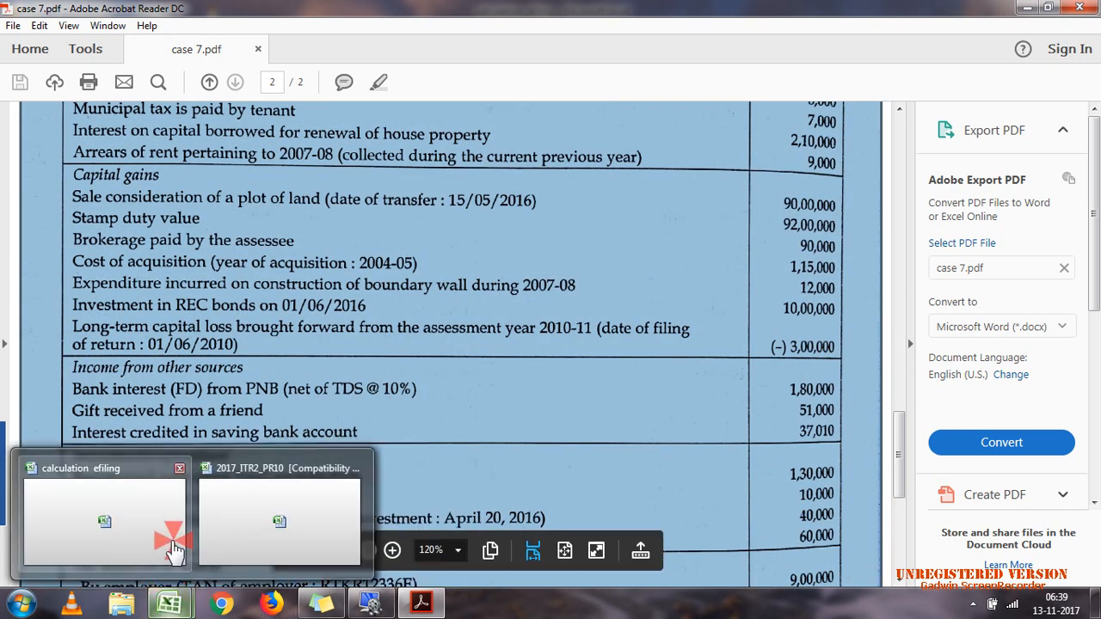
click(170, 542)
mouse_move(169, 605)
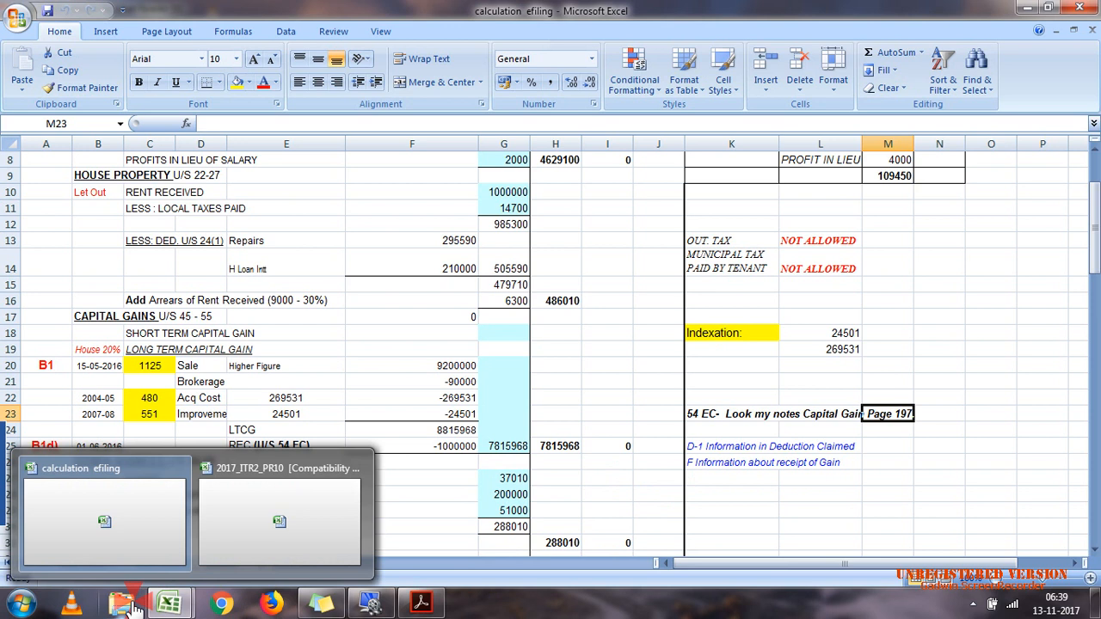
click(275, 528)
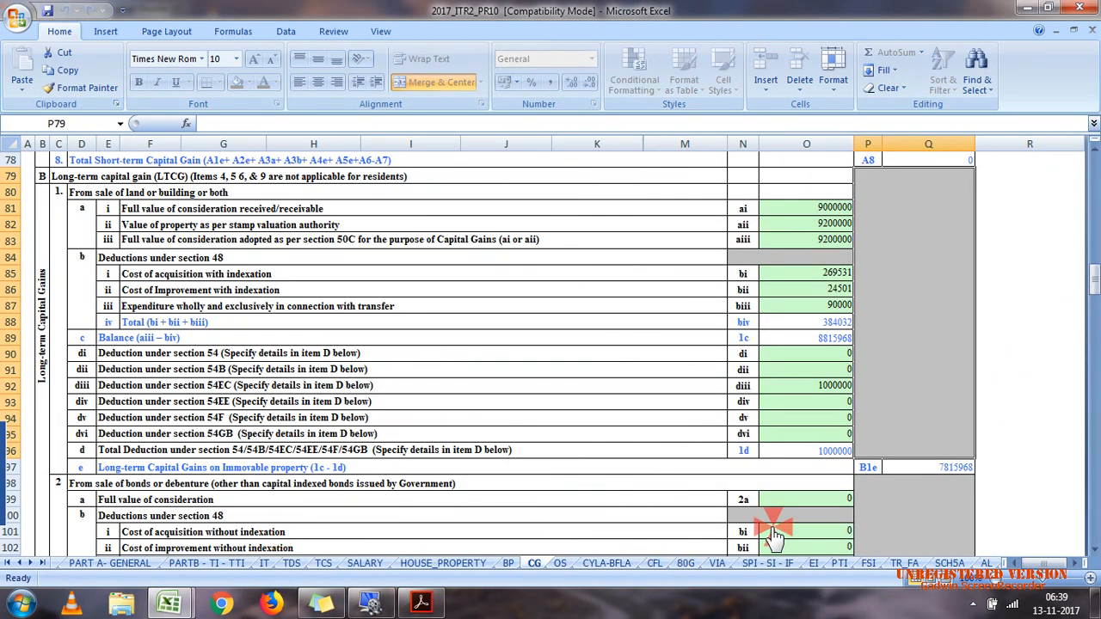
drag(1094, 295, 1094, 385)
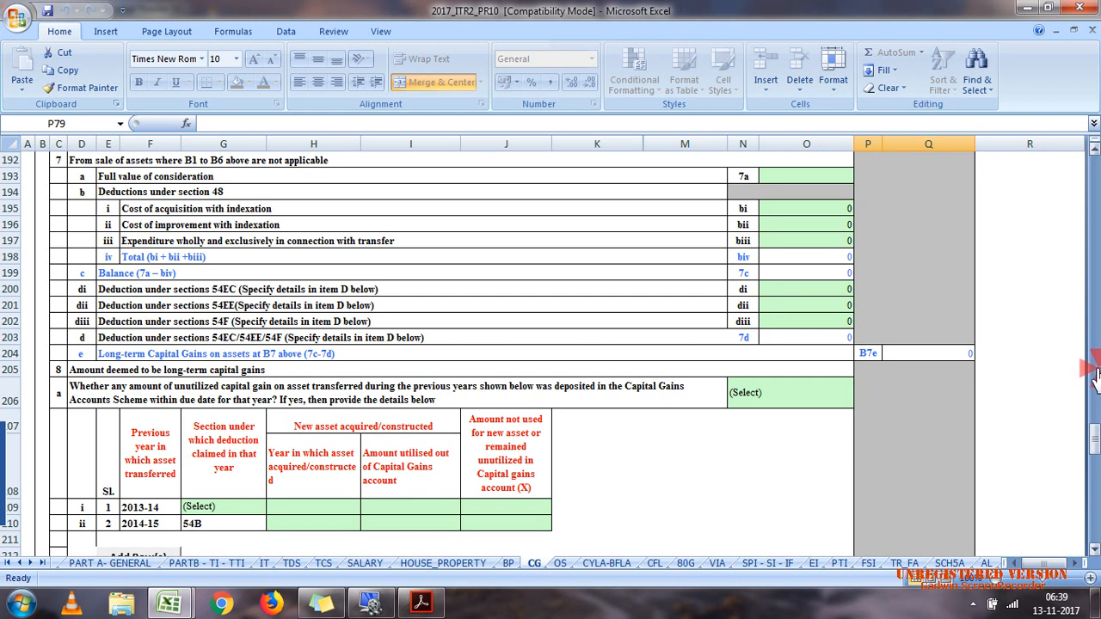
drag(1094, 431, 1096, 435)
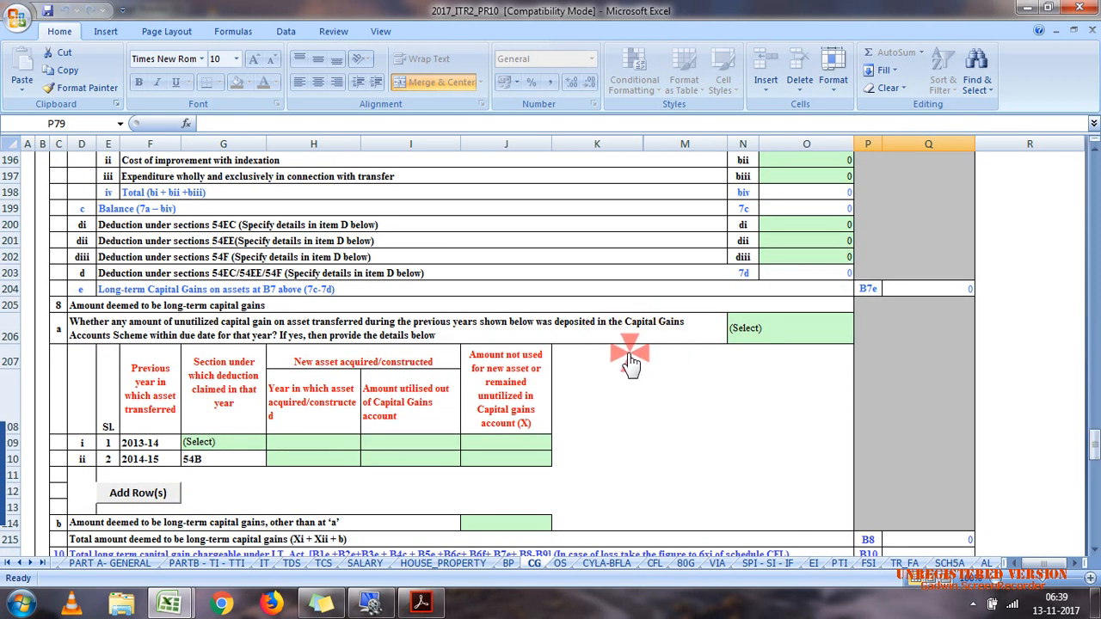
click(740, 344)
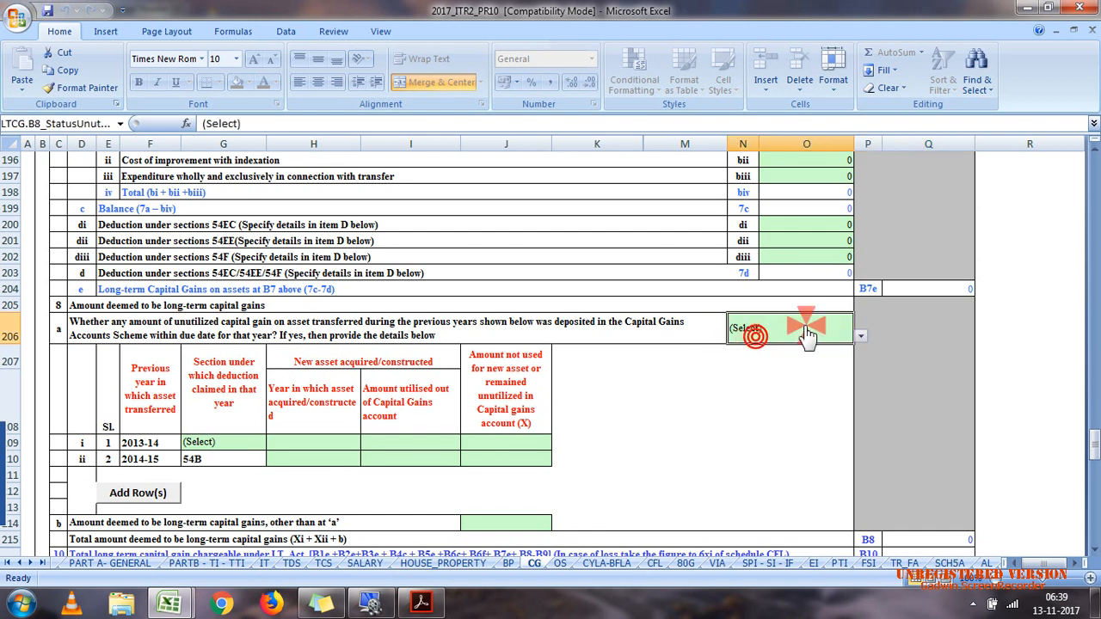
click(858, 337)
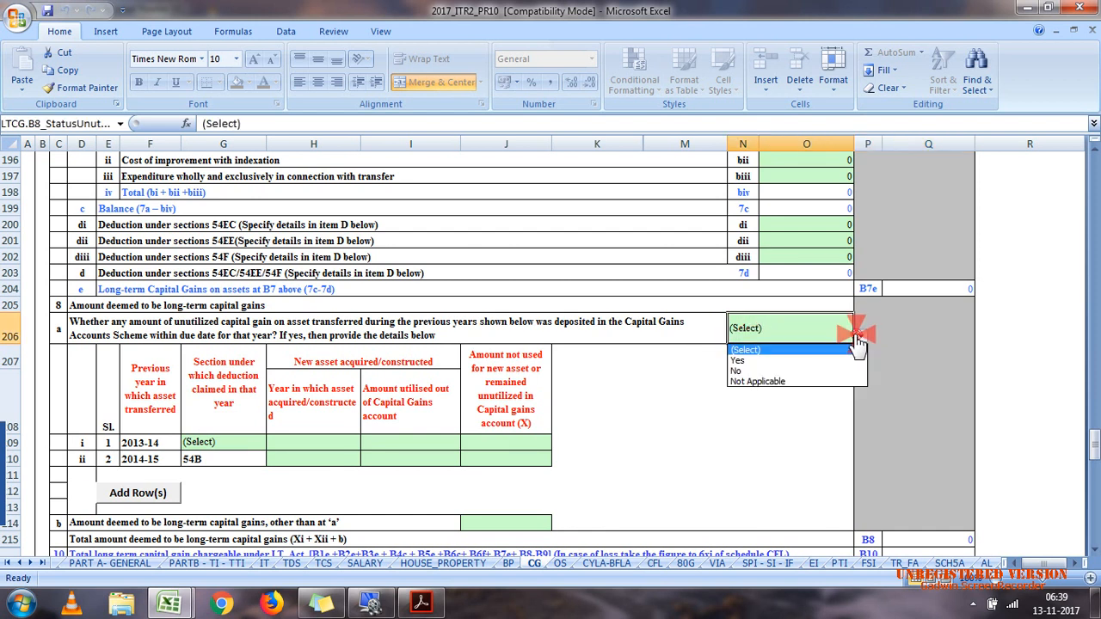
click(798, 371)
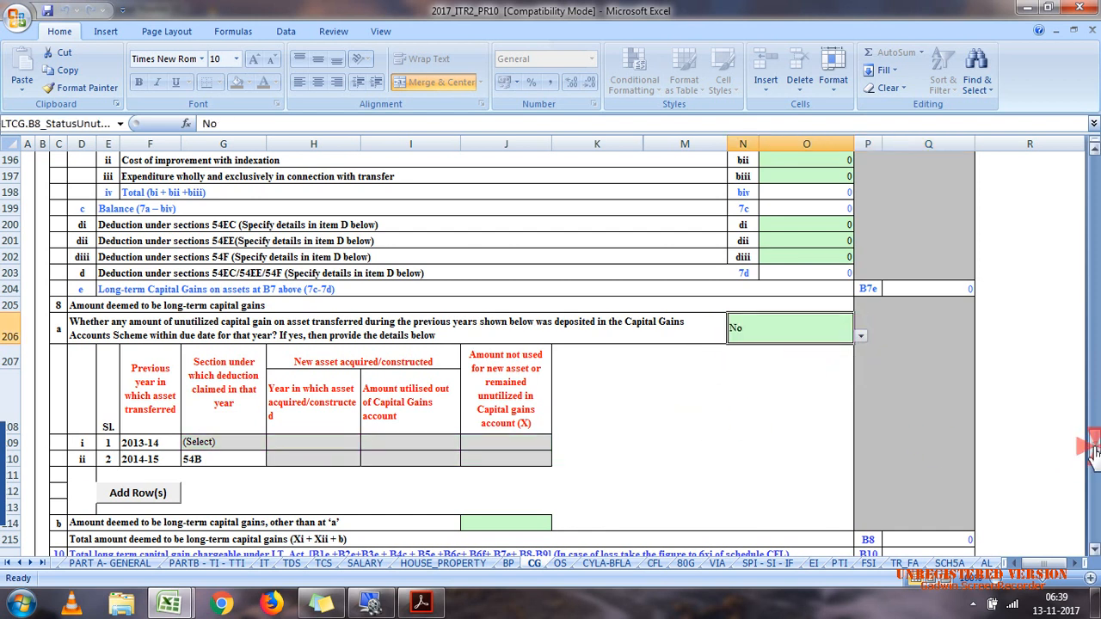
Step: In the first row of Schedule CG's deduction claimed details, choose section 54EC and enter 1000000 as both amount of deduction and cost of new asset
drag(1093, 441, 1094, 469)
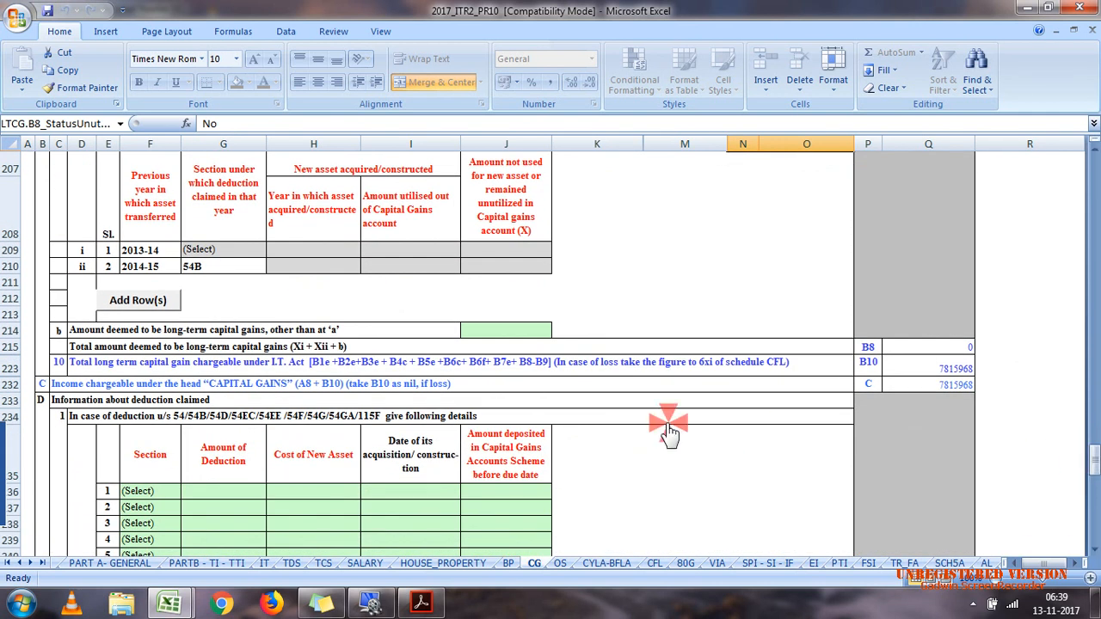
click(122, 493)
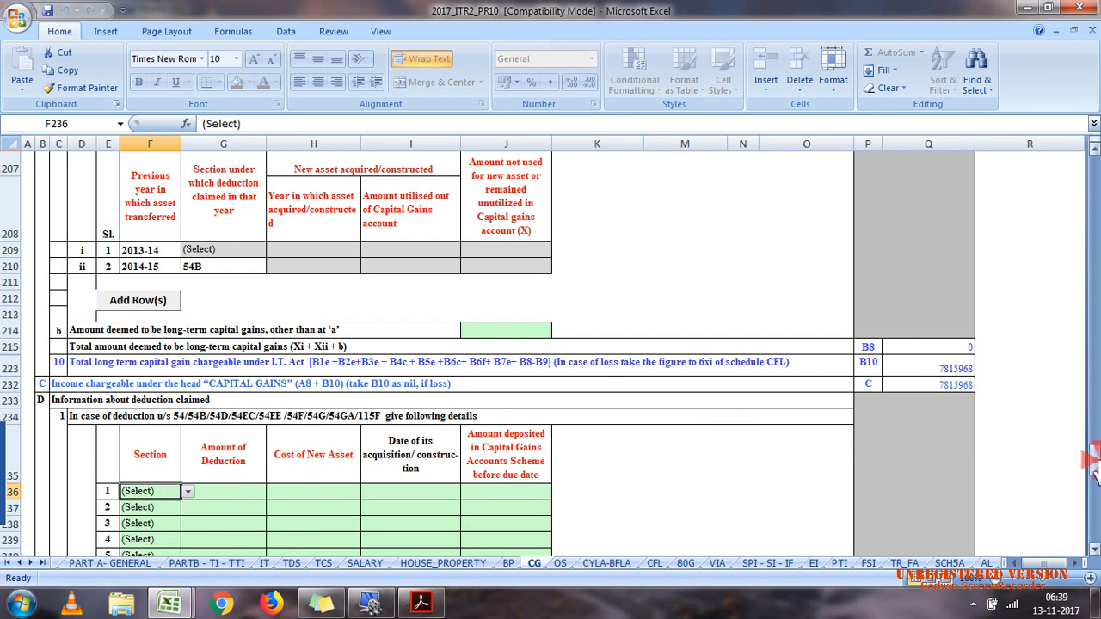
drag(1092, 465, 1092, 446)
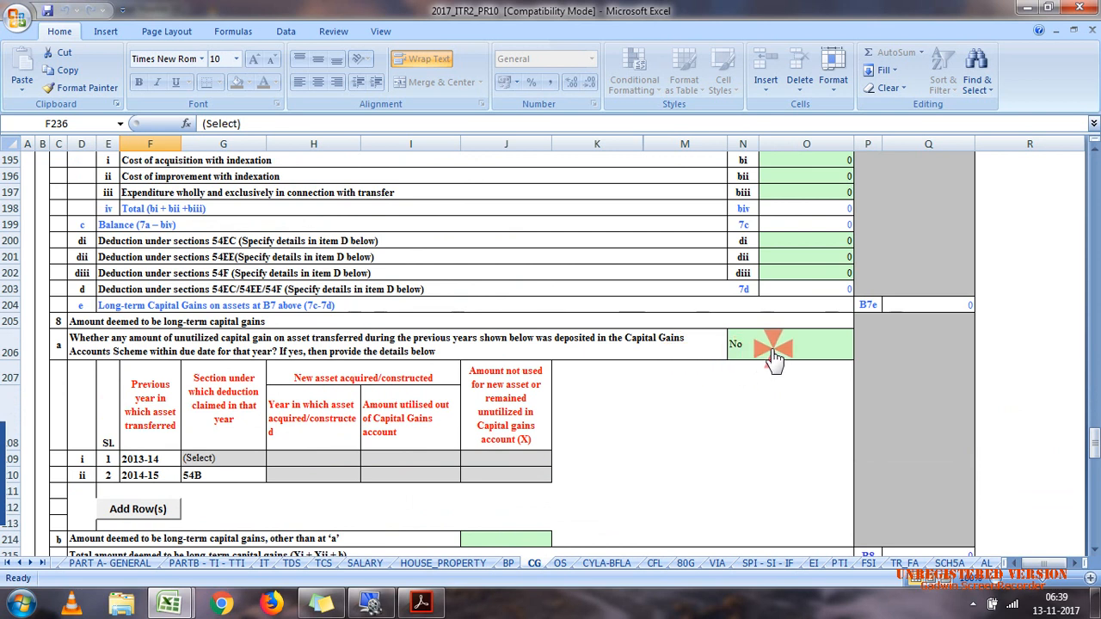
drag(1093, 439, 1093, 454)
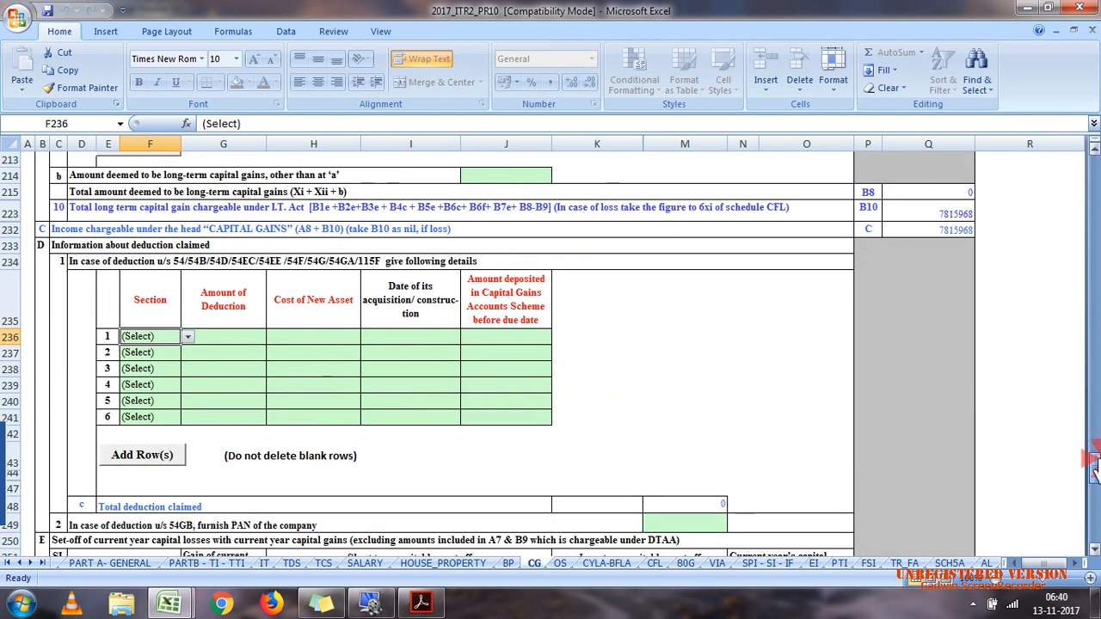
click(185, 336)
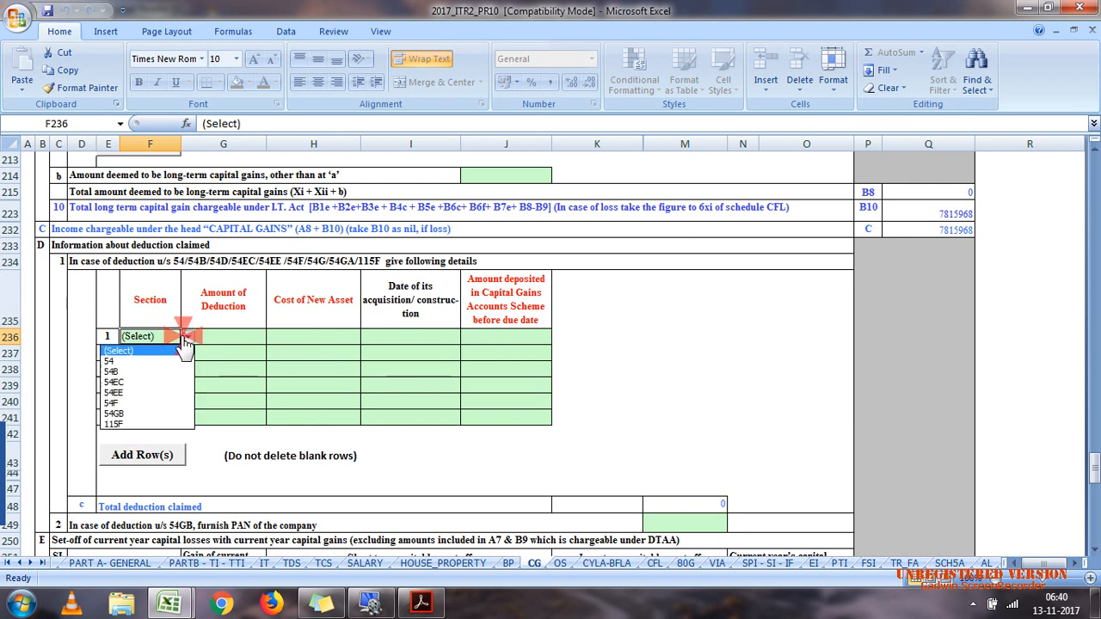
click(160, 383)
click(248, 341)
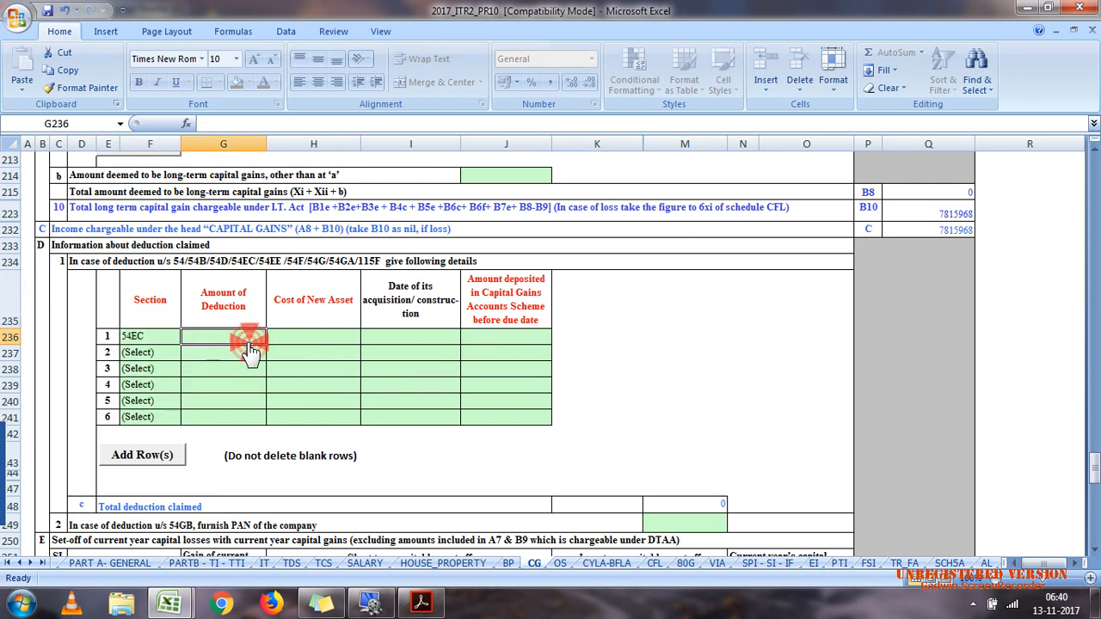
text(100000)
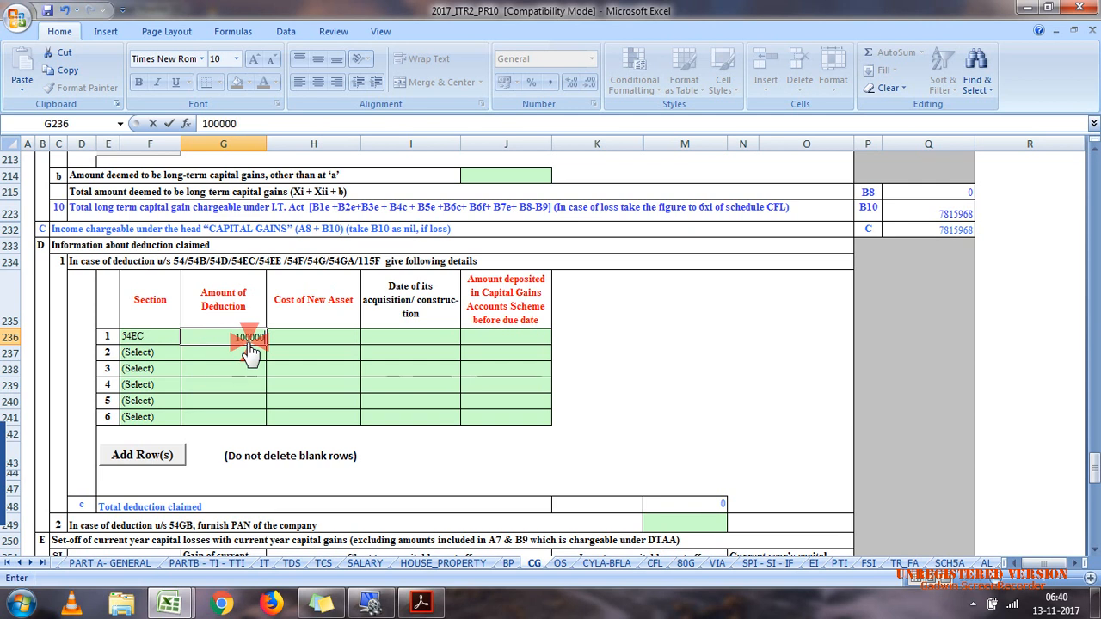
text(0)
click(323, 344)
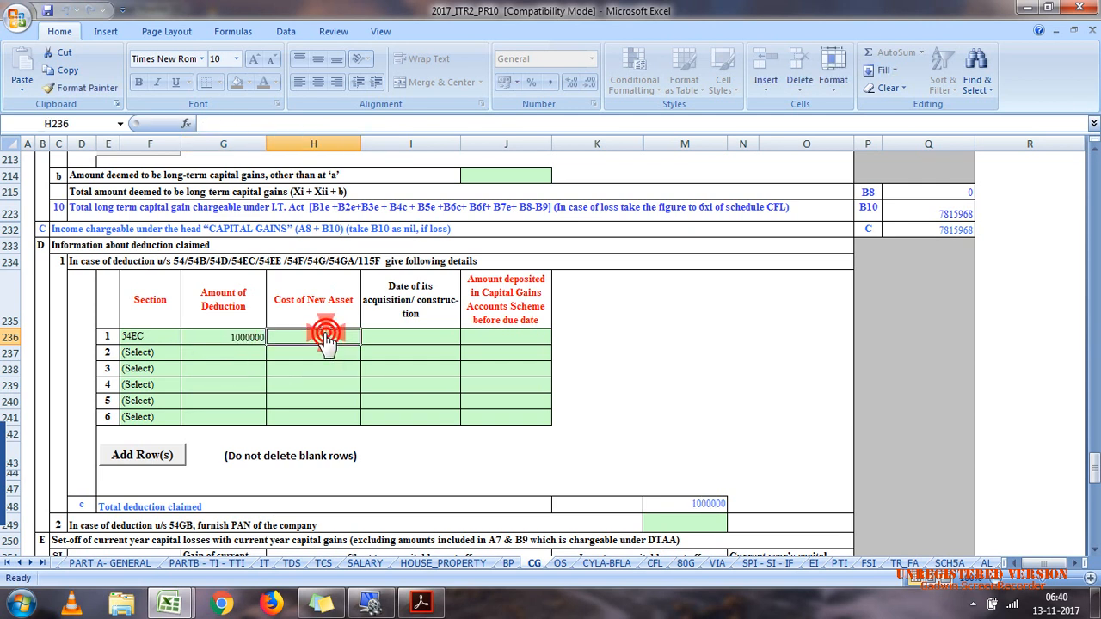
text(1000000)
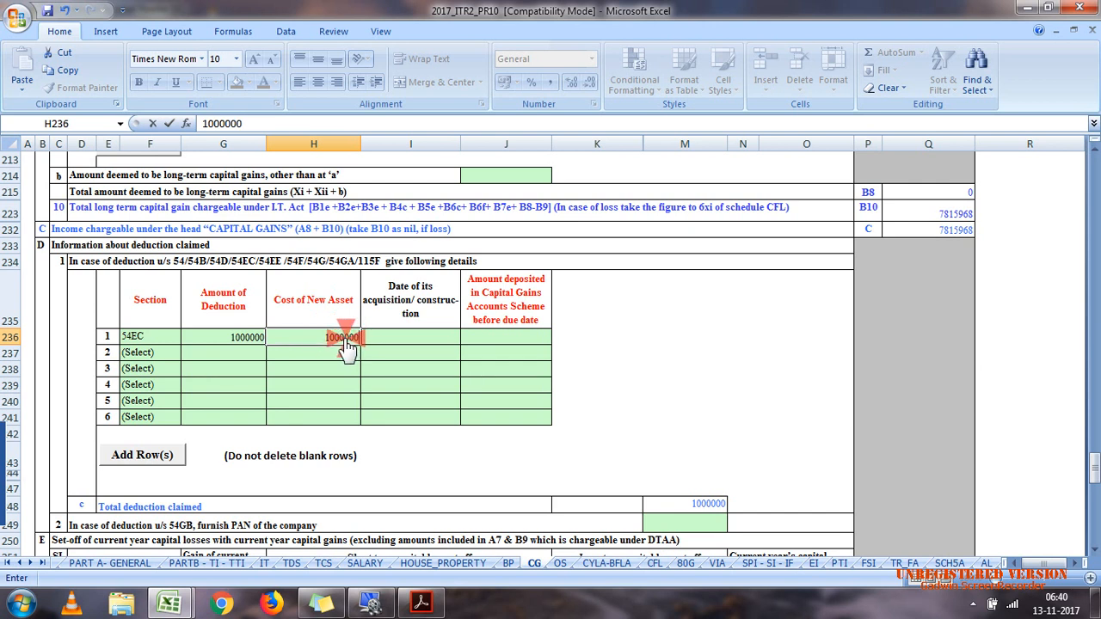
Step: For the 54EC deduction row, enter 01/06/2016 as the acquisition date and 0 as the amount deposited in the Capital Gains Accounts Scheme
click(403, 338)
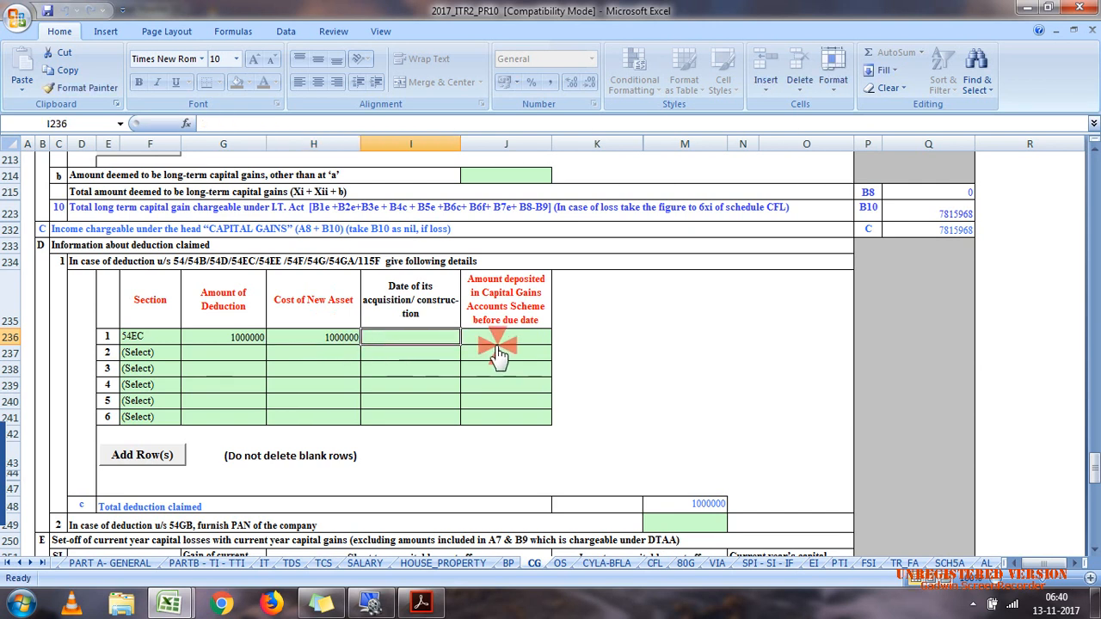
text(15/06/2017)
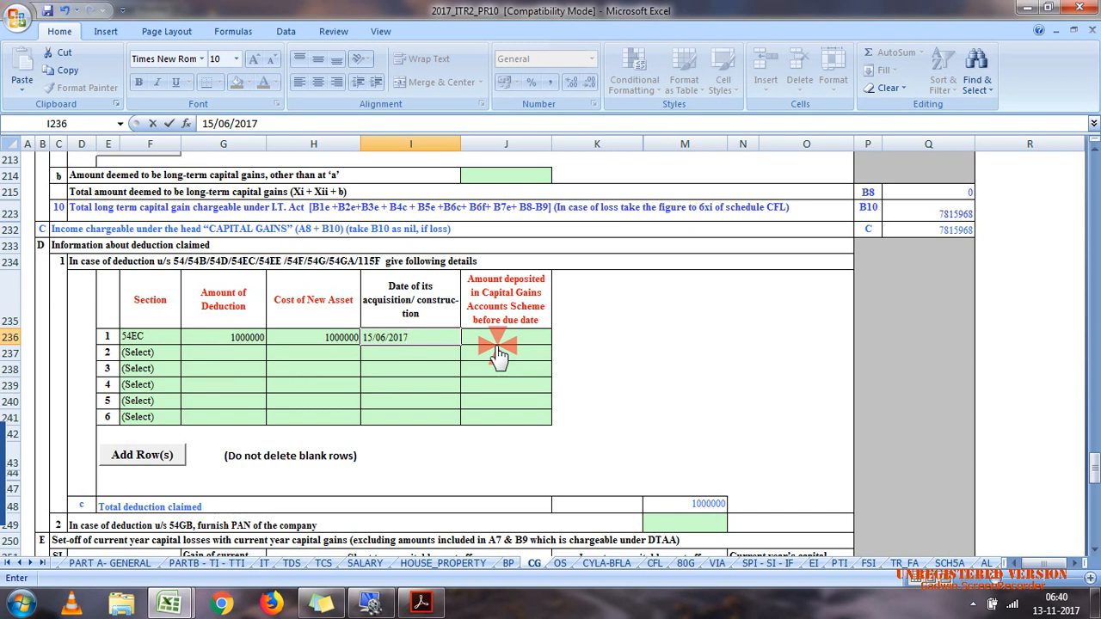
click(368, 338)
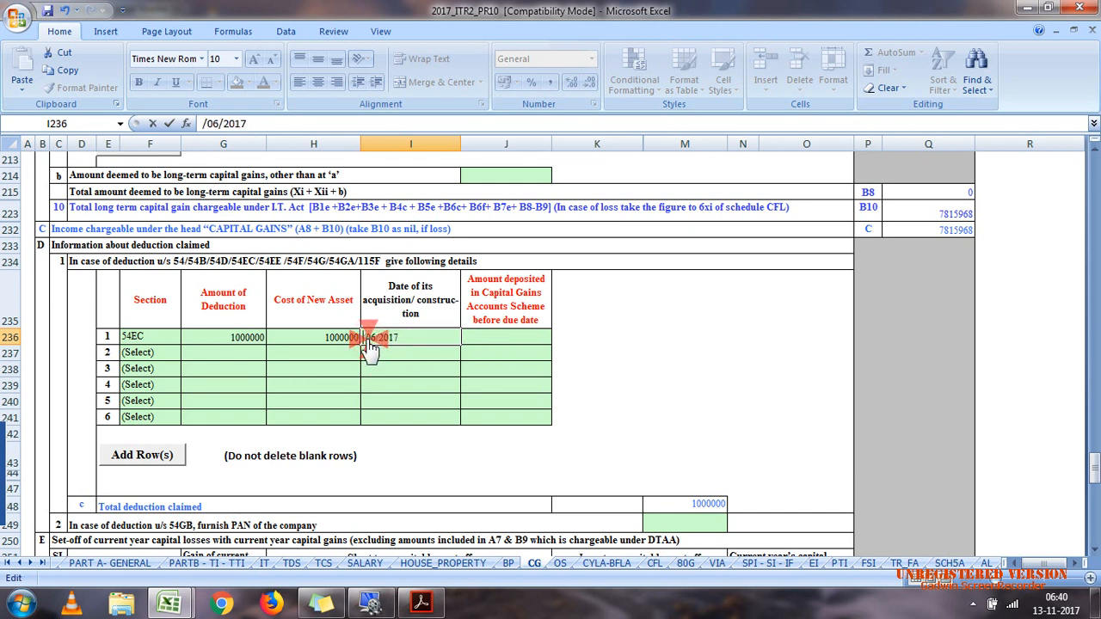
click(430, 340)
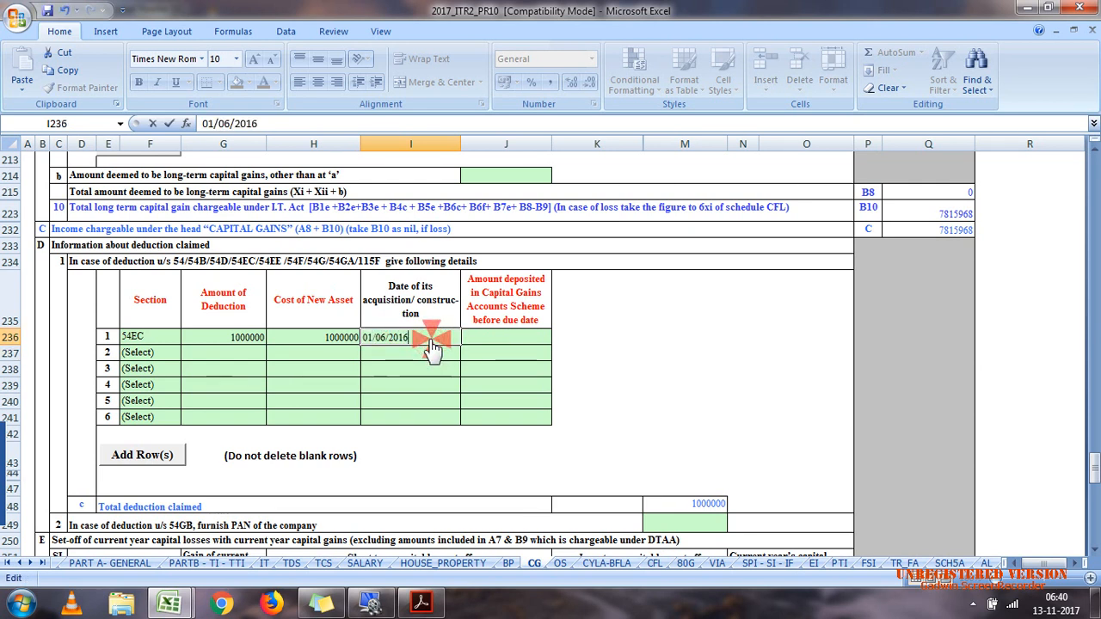
click(498, 339)
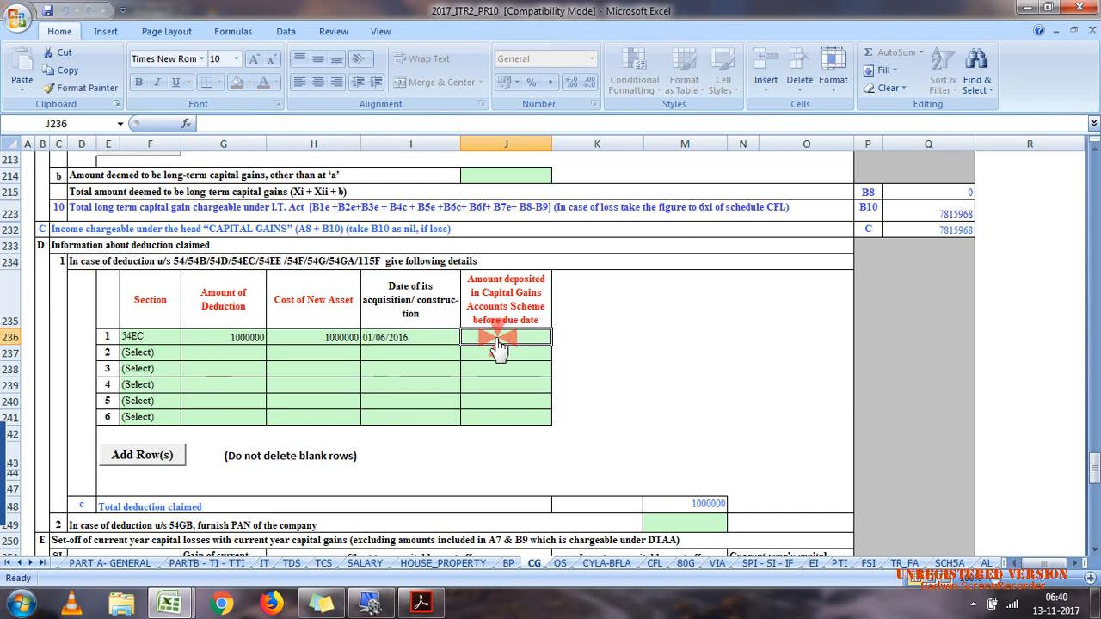
text(0)
click(346, 387)
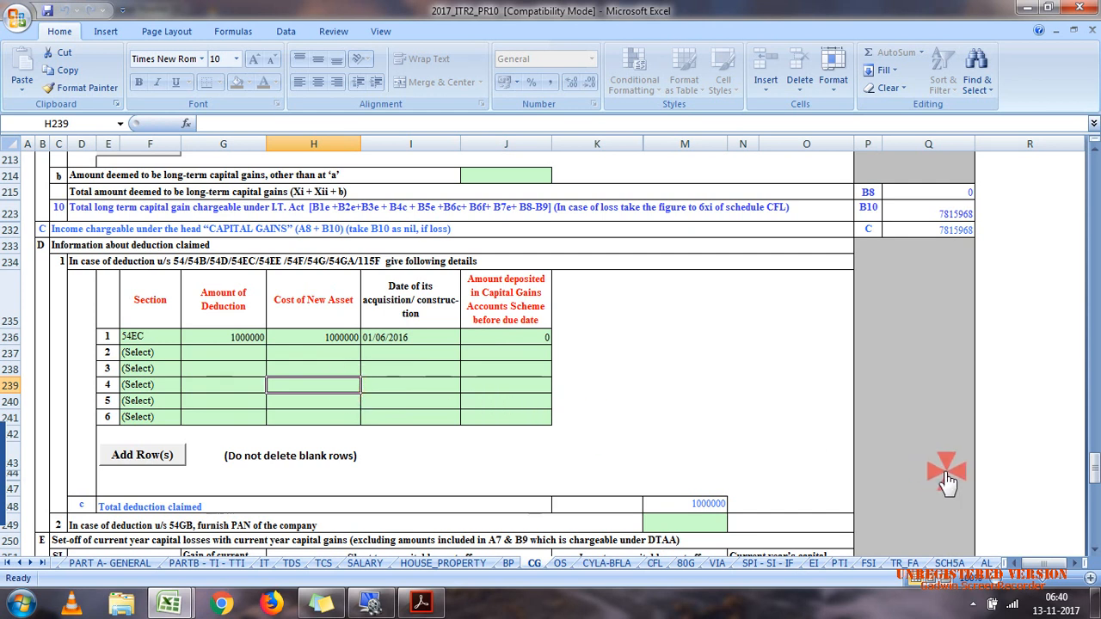
Step: In Schedule CG's accrual/receipt information, enter 7515968 for long-term capital gains taxable at 20% in the period up to 15/6
drag(1094, 475, 1095, 521)
click(427, 436)
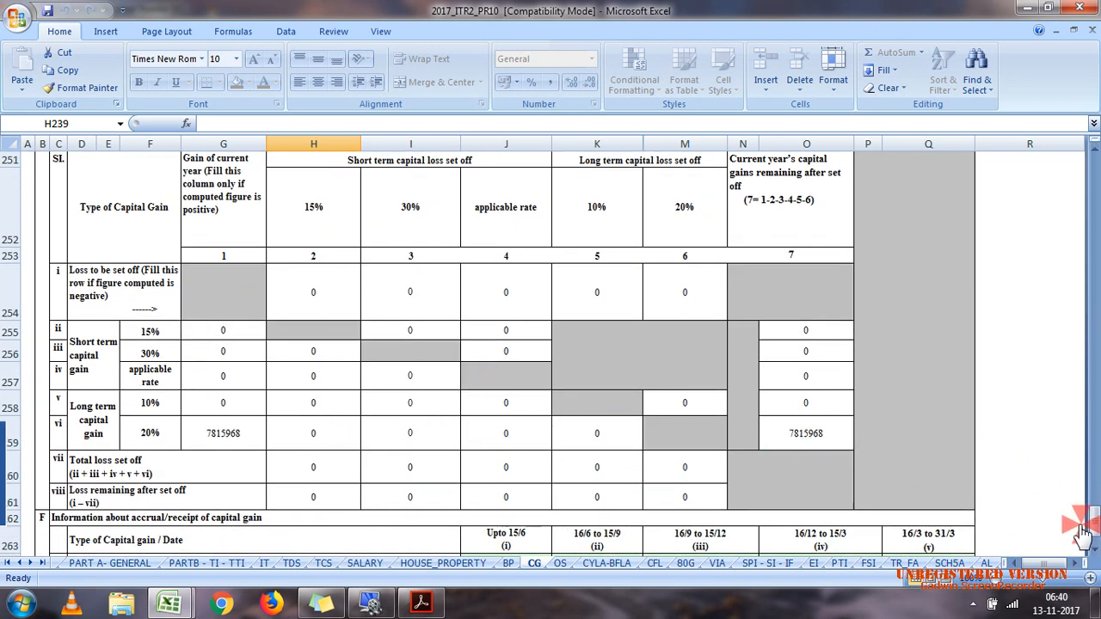
drag(1091, 531, 1094, 547)
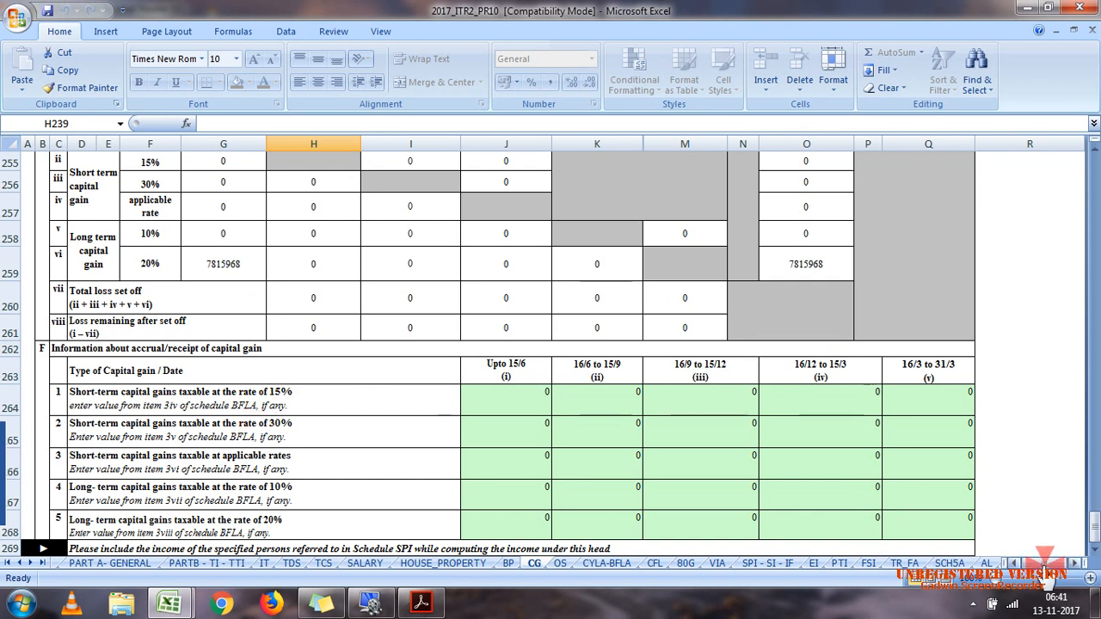
click(1095, 548)
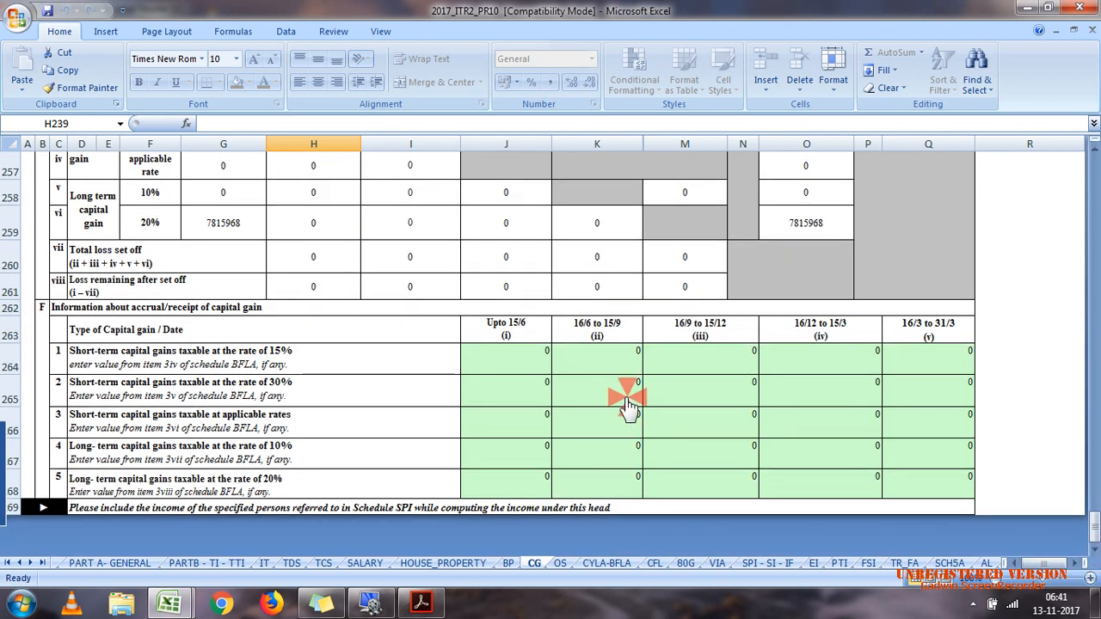
click(524, 419)
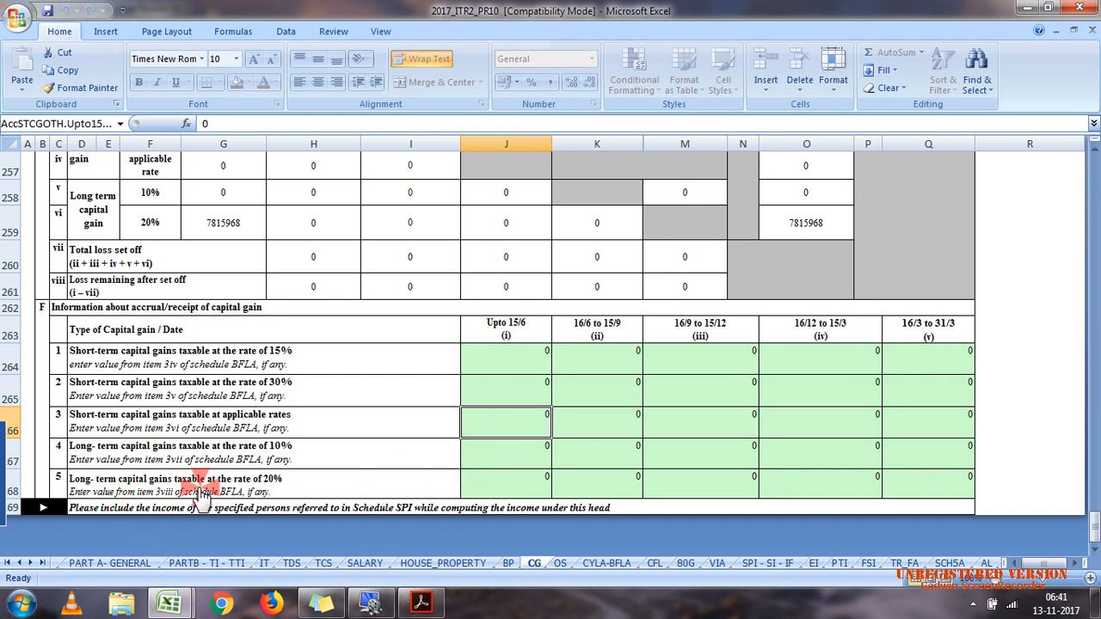
click(508, 487)
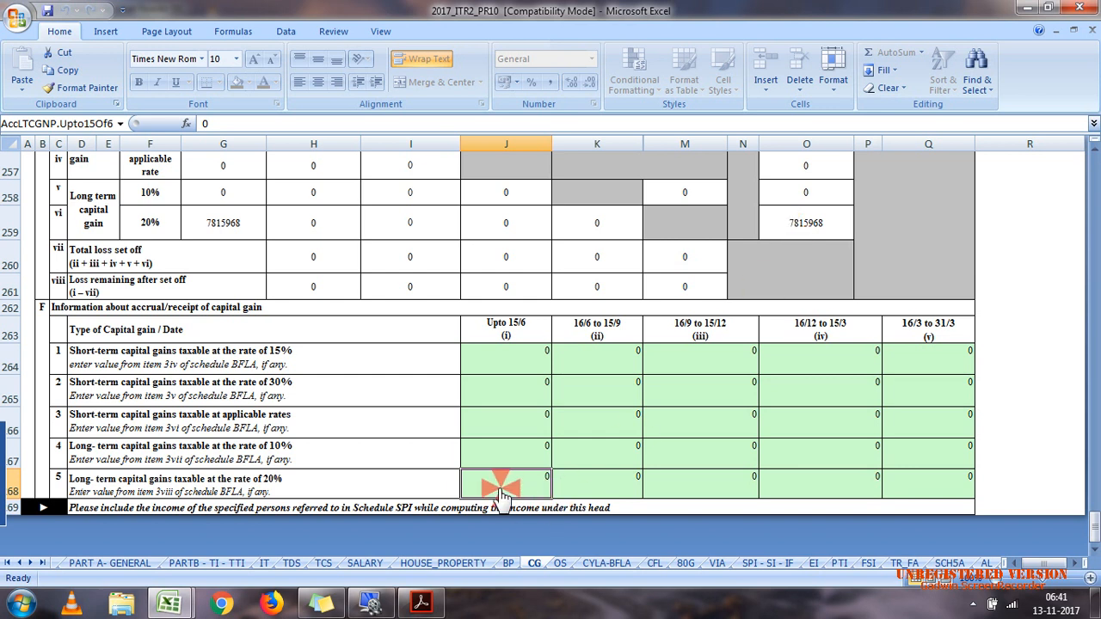
text(751596)
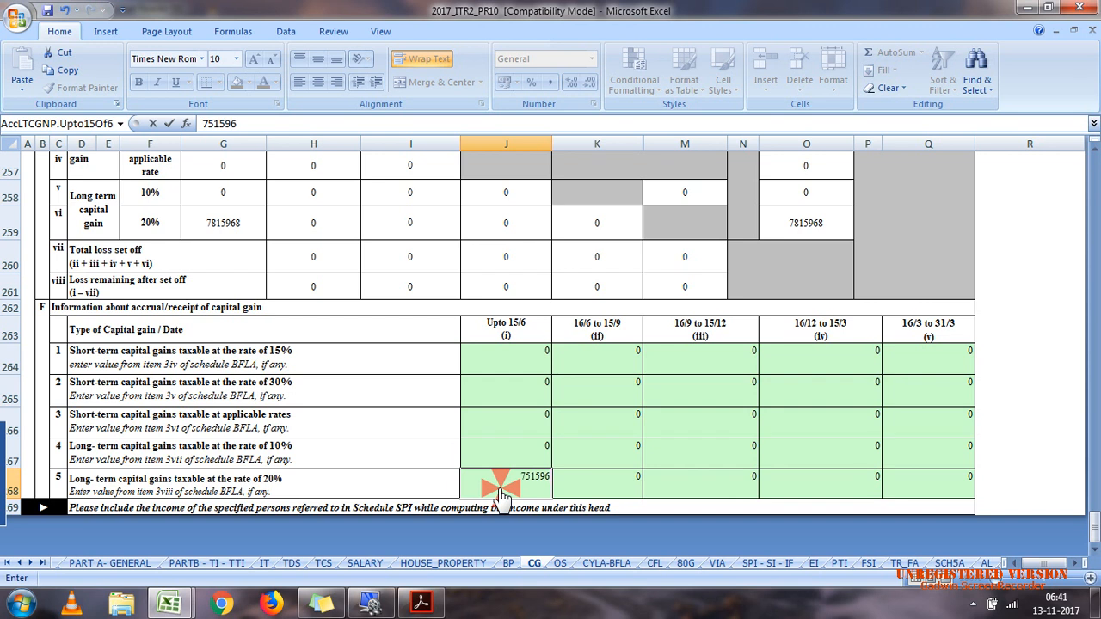
text(8)
click(590, 446)
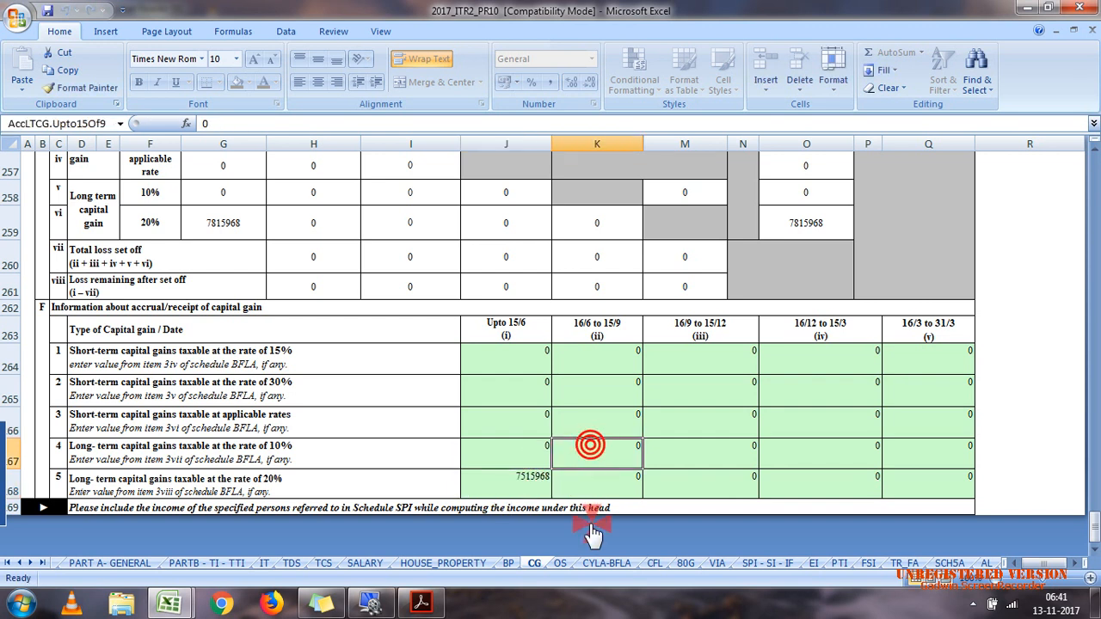
Step: In Schedule CFL, enter 01/06/2010 as the date of filing for assessment year 2010-11
click(654, 564)
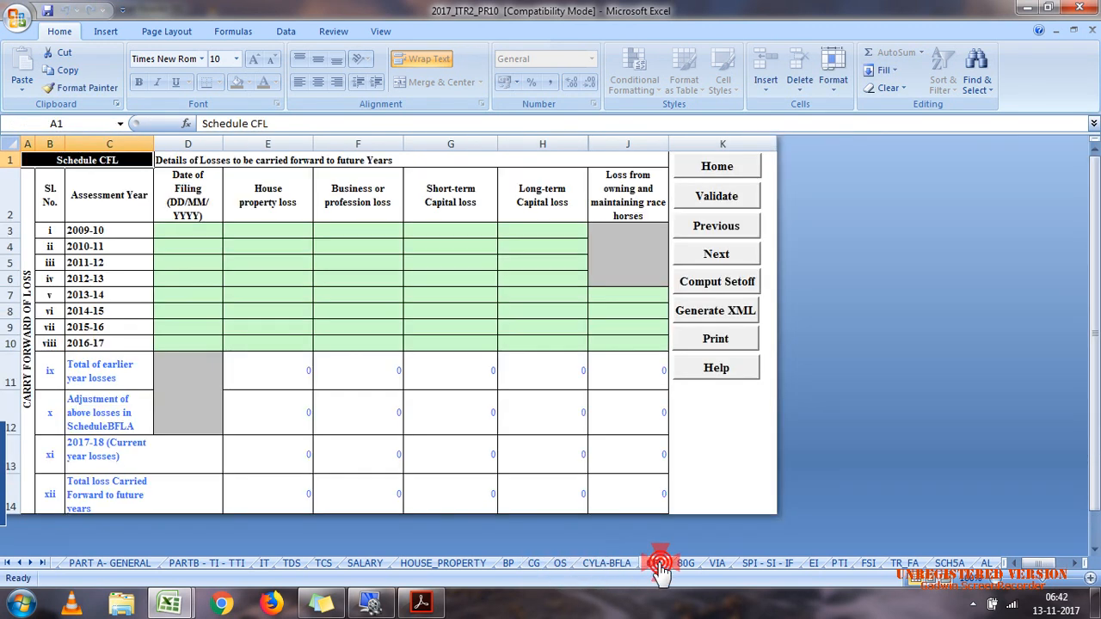
click(181, 247)
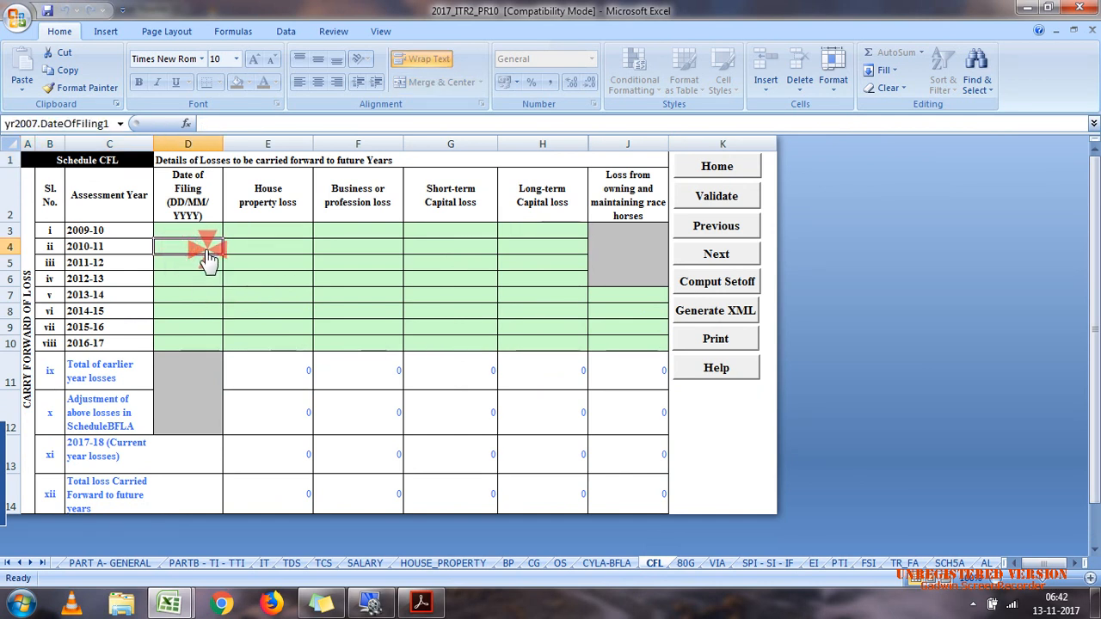
text(01/06/2010)
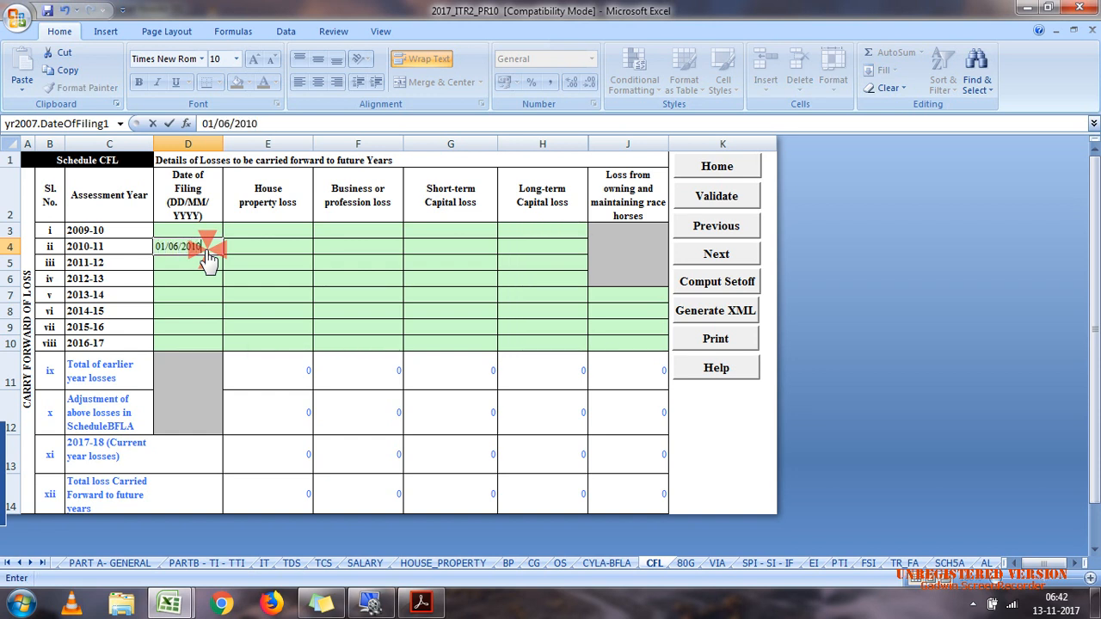
click(262, 248)
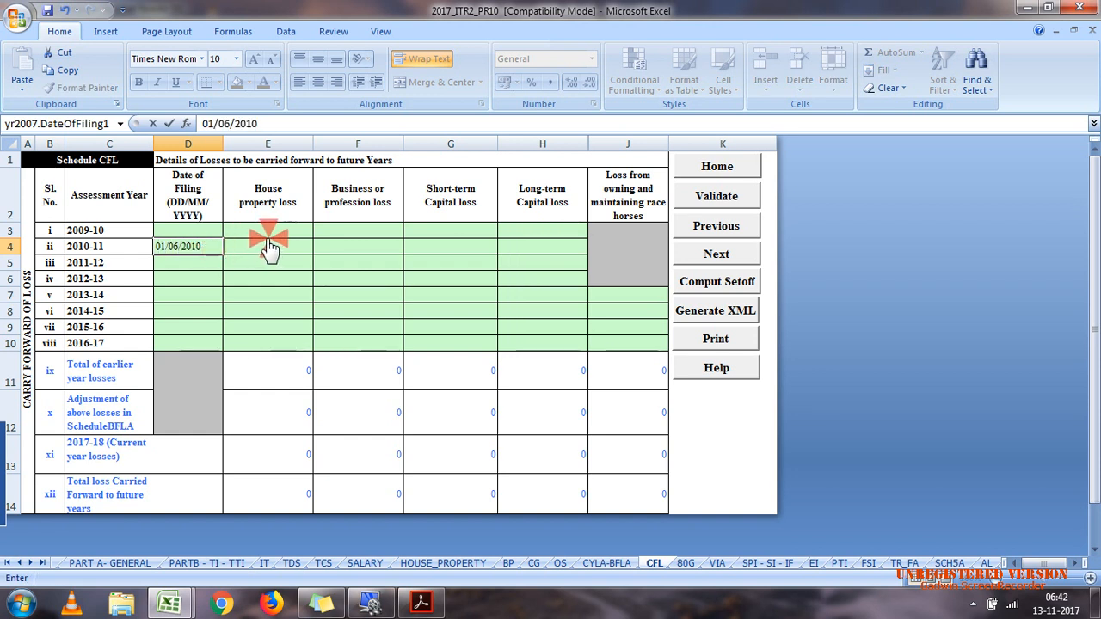
click(320, 251)
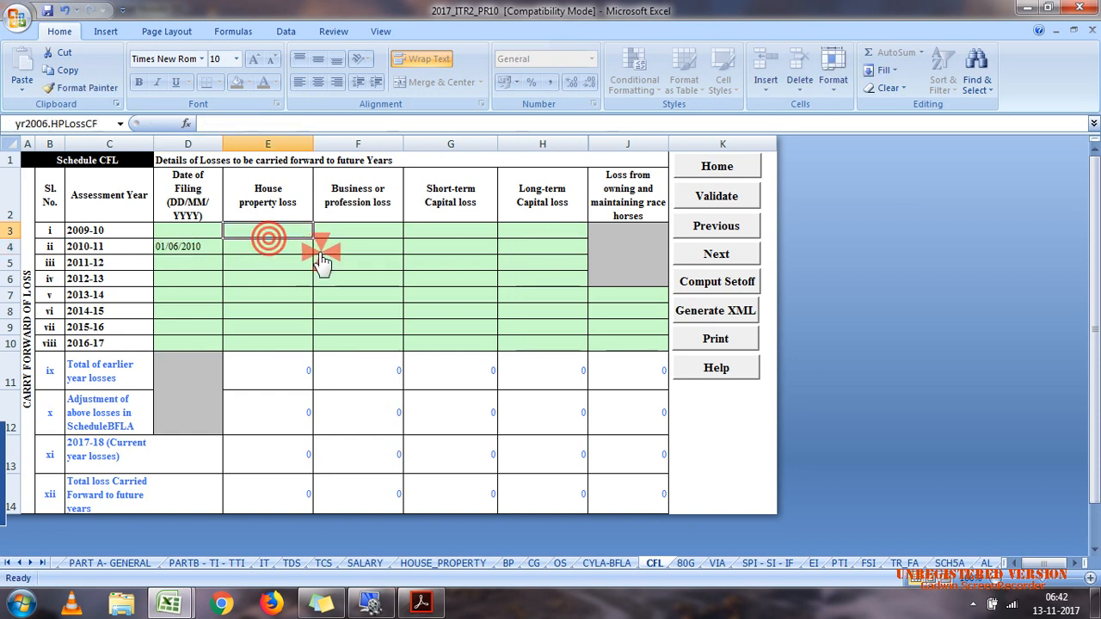
Step: Enter 300000 as the long-term capital loss for assessment year 2010-11 in Schedule CFL and validate the sheet
click(561, 248)
text(30000)
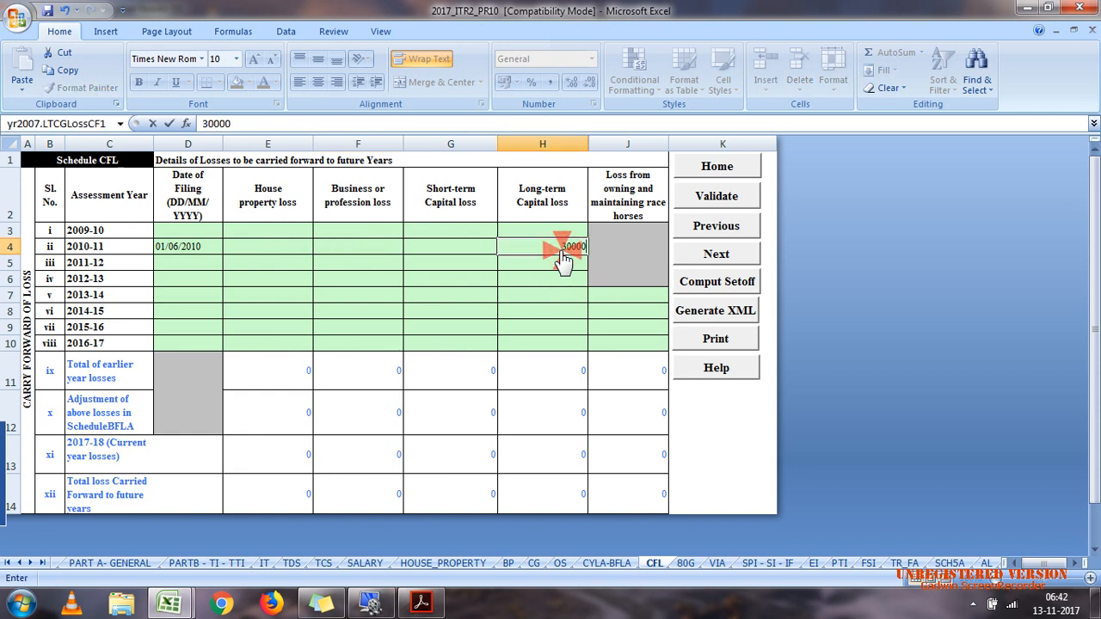
text(0)
click(561, 277)
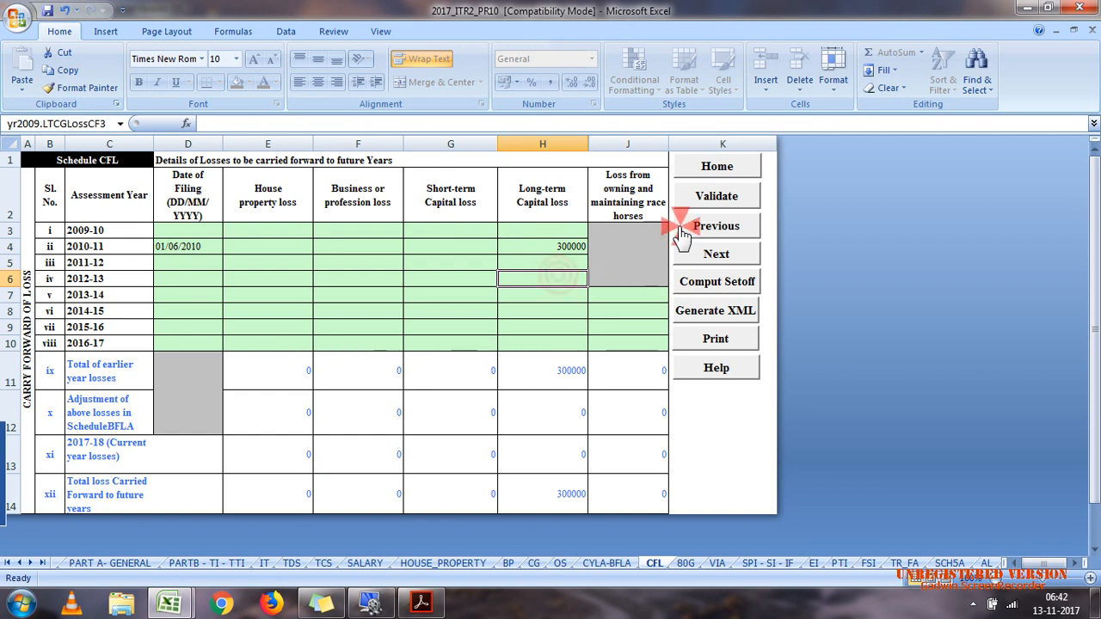
click(714, 197)
click(585, 355)
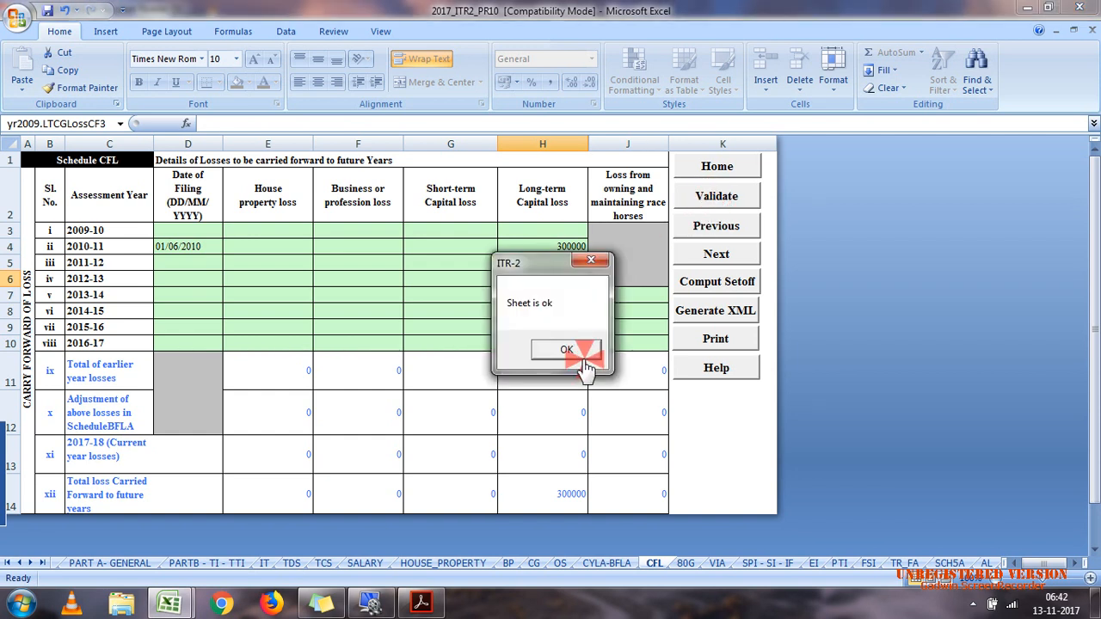
Step: Examine Schedules CYLA and BFLA for the brought-forward loss set-off against long-term capital gain taxable at 20%
click(605, 566)
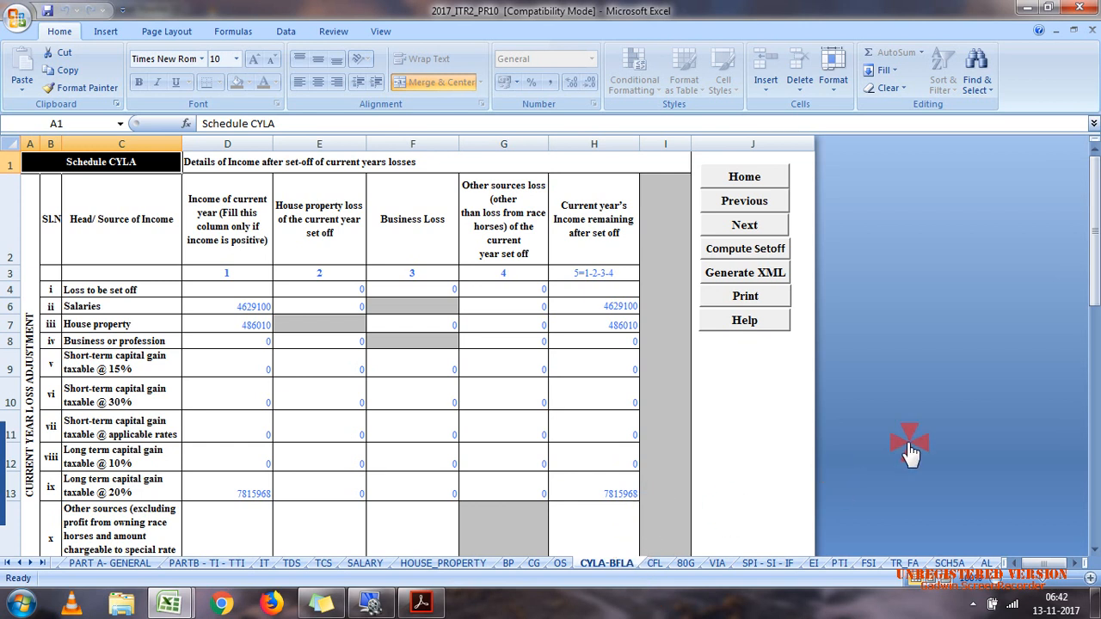
drag(1089, 281, 1089, 315)
click(619, 330)
click(345, 350)
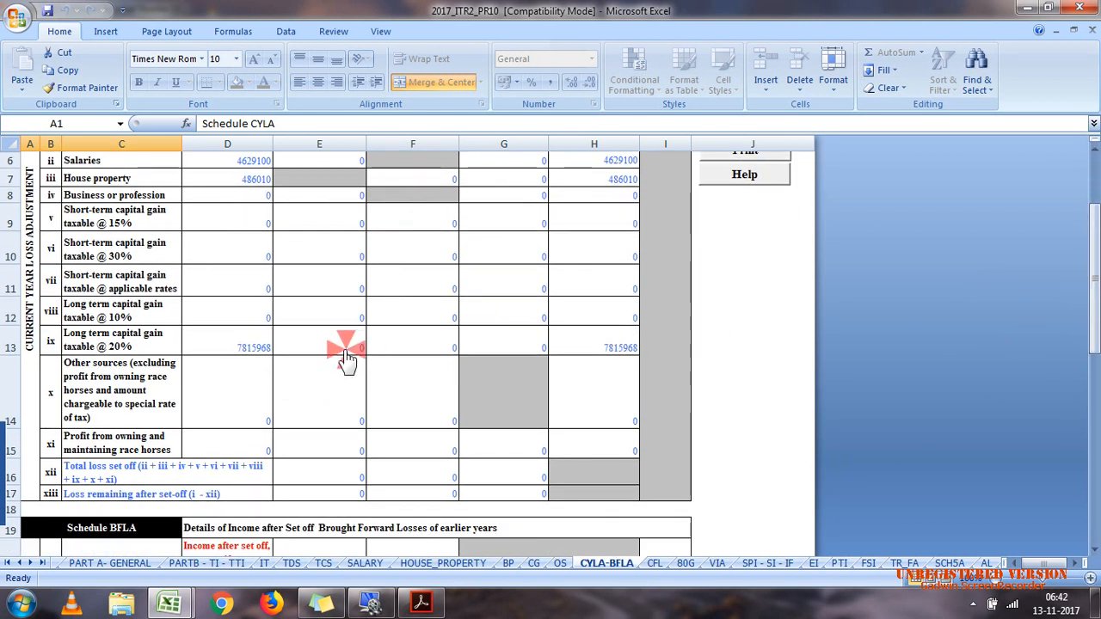
click(608, 349)
click(1018, 426)
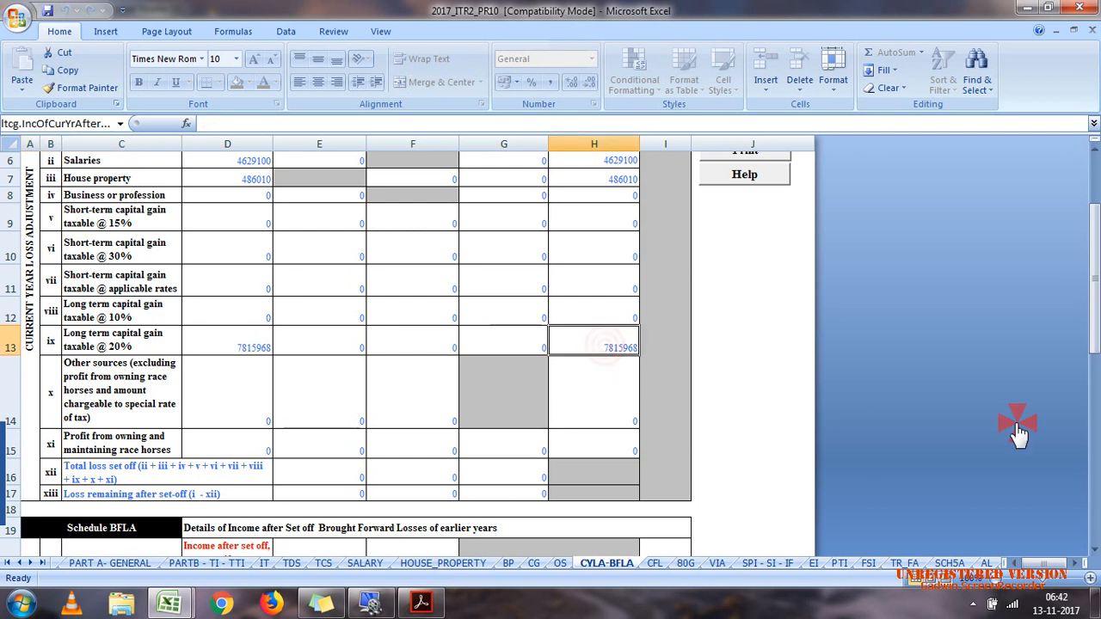
drag(1087, 315, 1089, 469)
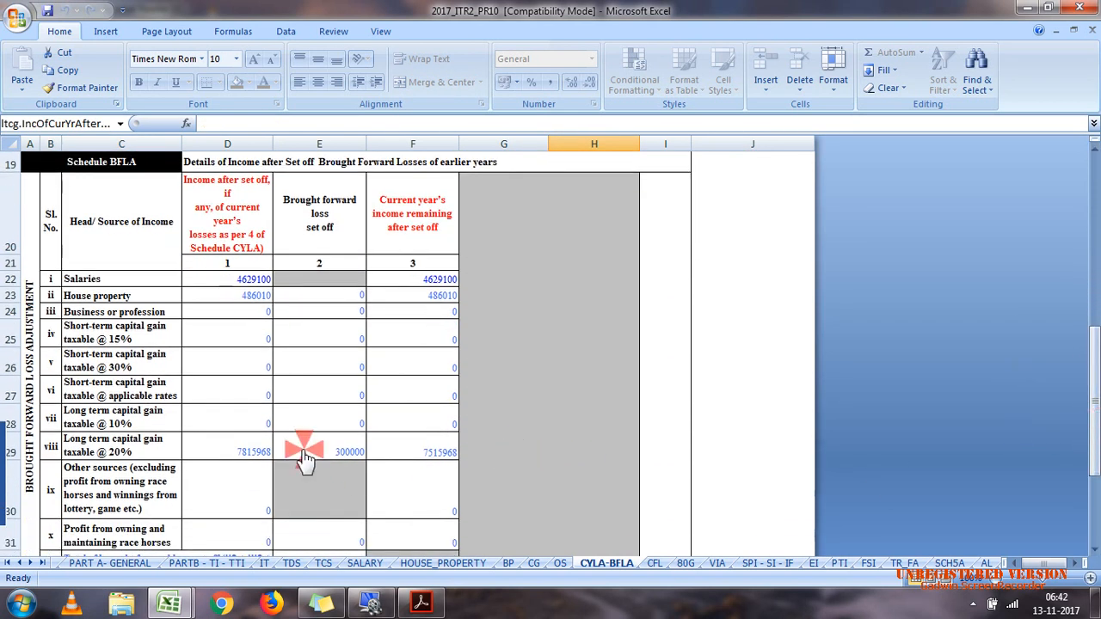
click(408, 461)
Step: Return to Schedule CG, validate the sheet and dismiss the resulting message
click(560, 563)
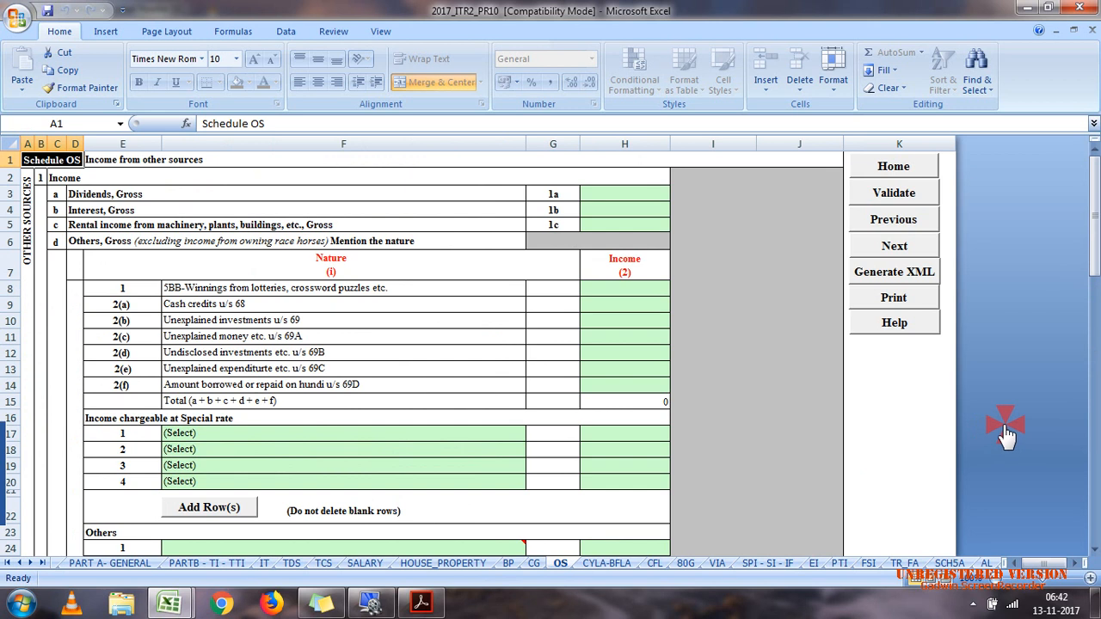
drag(1091, 256, 1094, 389)
click(536, 564)
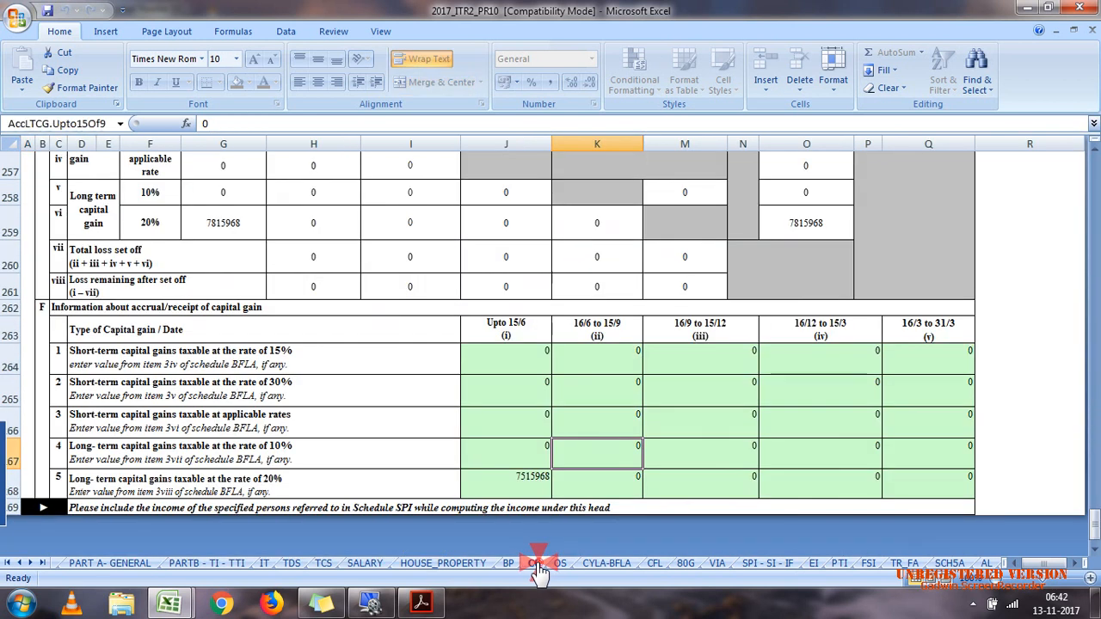
click(1094, 385)
click(1094, 384)
click(1094, 385)
click(1095, 353)
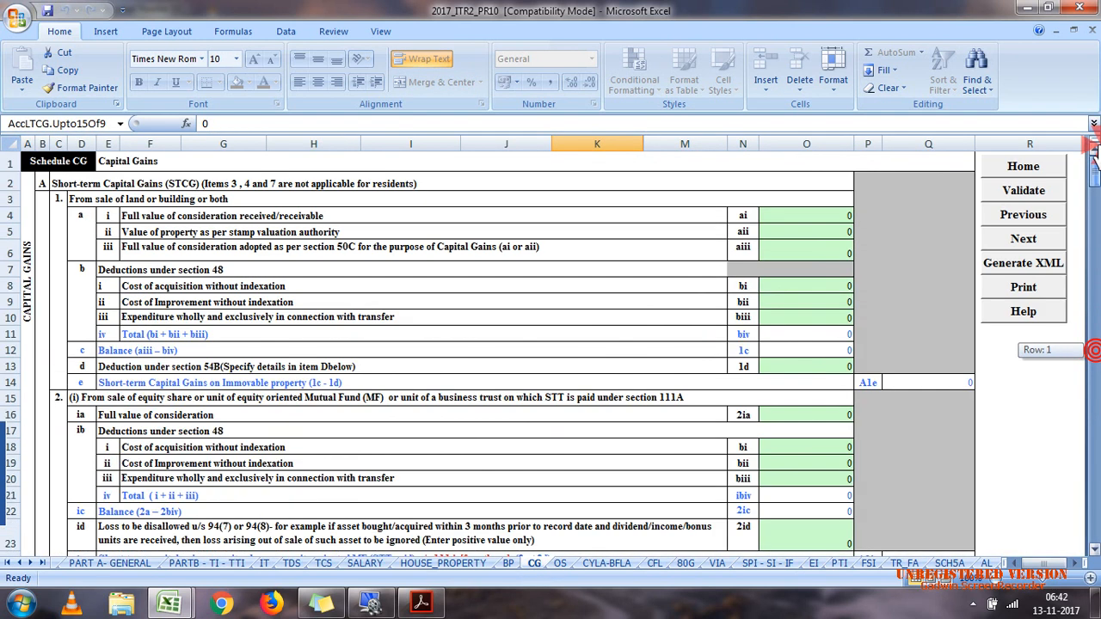
click(1033, 191)
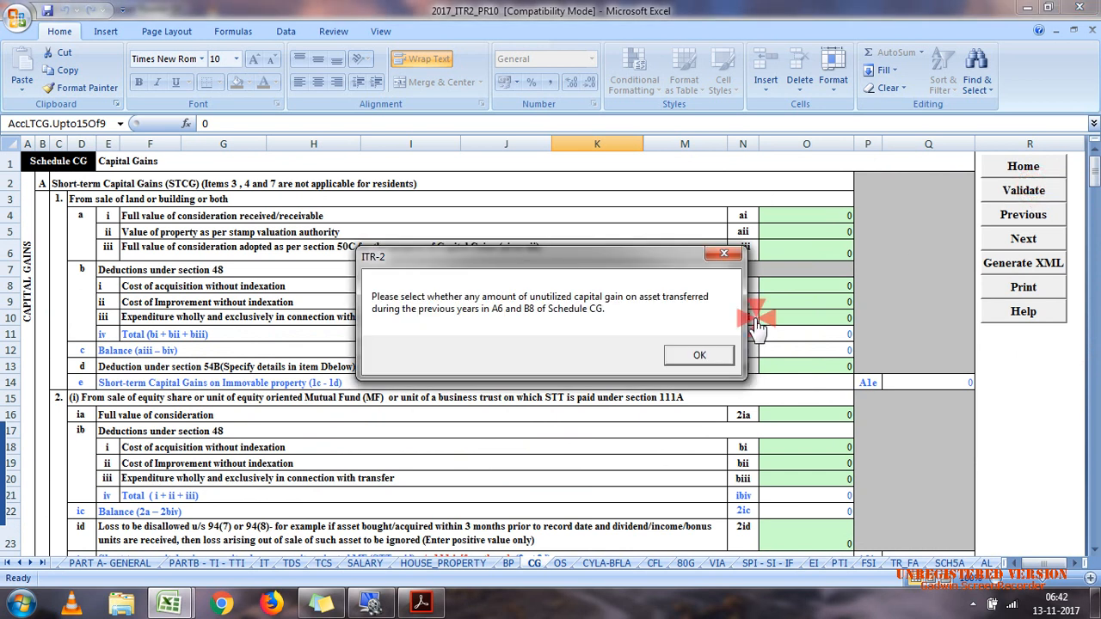
click(704, 354)
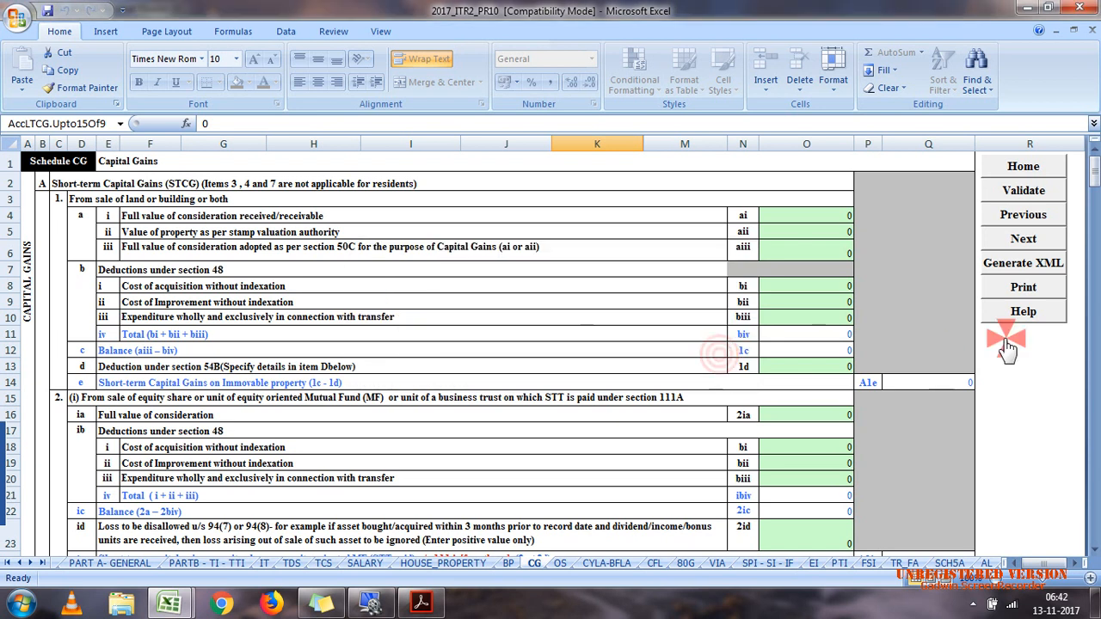
Step: In item A6 of Schedule CG, answer No to whether any unutilized capital gain was deposited in the Capital Gains Accounts Scheme
drag(1094, 172, 1094, 236)
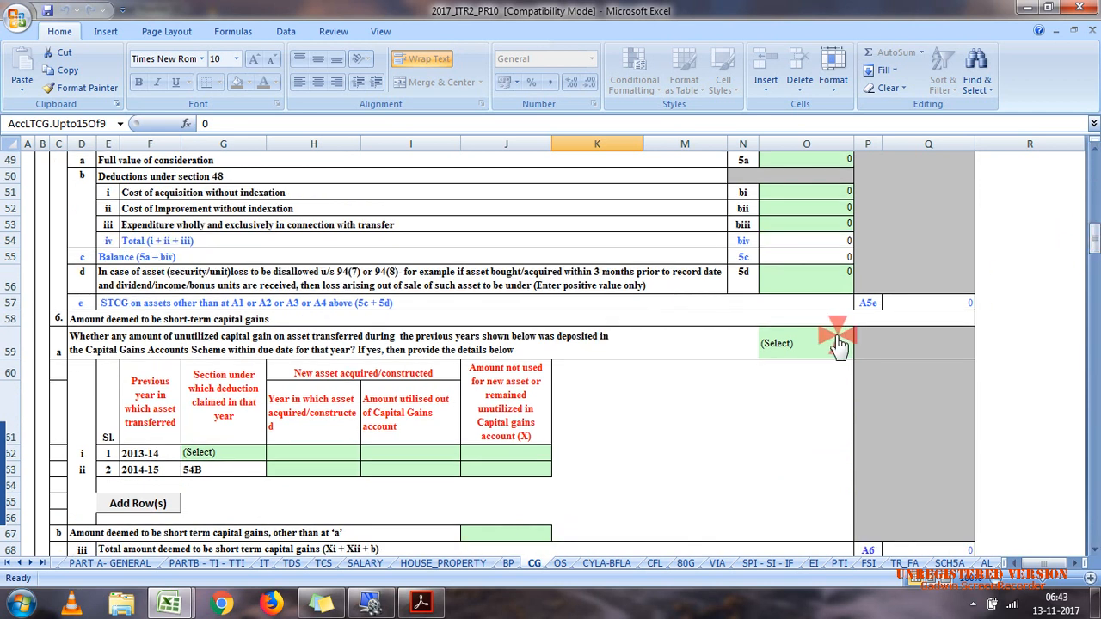
click(833, 348)
click(859, 352)
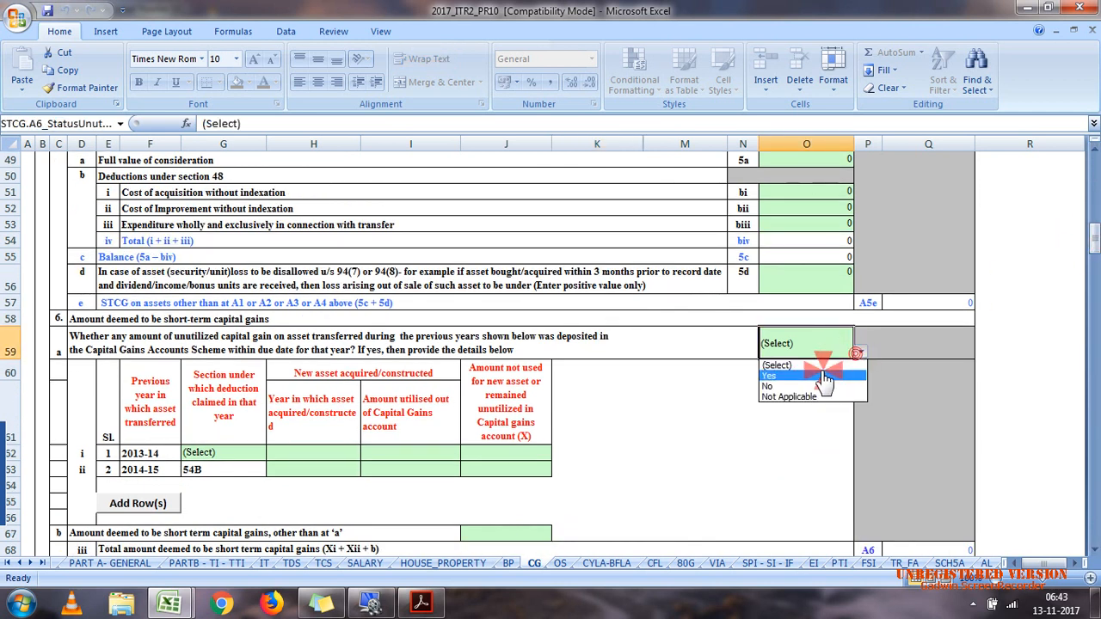
click(774, 398)
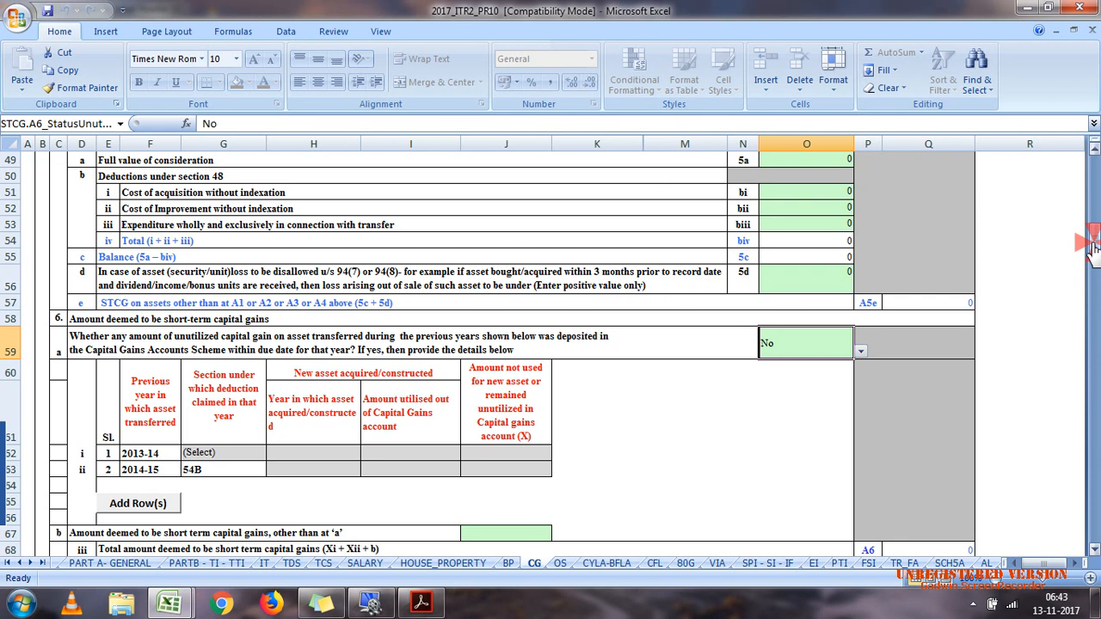
Step: Check the unutilized capital gain answer in item B8 of Schedule CG and validate the sheet again
drag(1095, 240, 1095, 439)
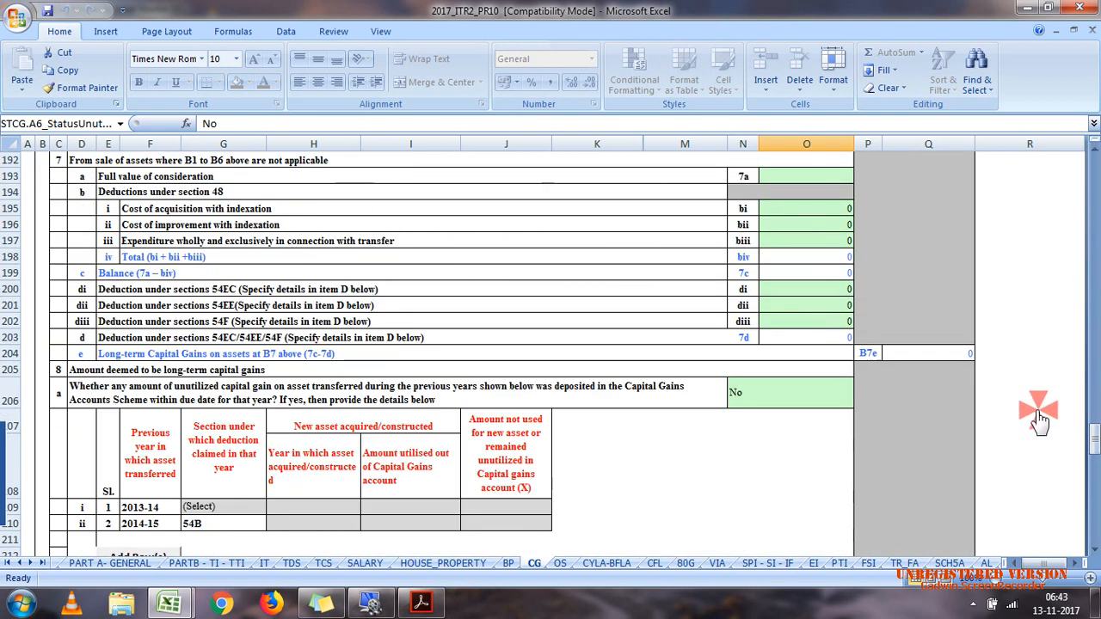
drag(1094, 439, 1091, 163)
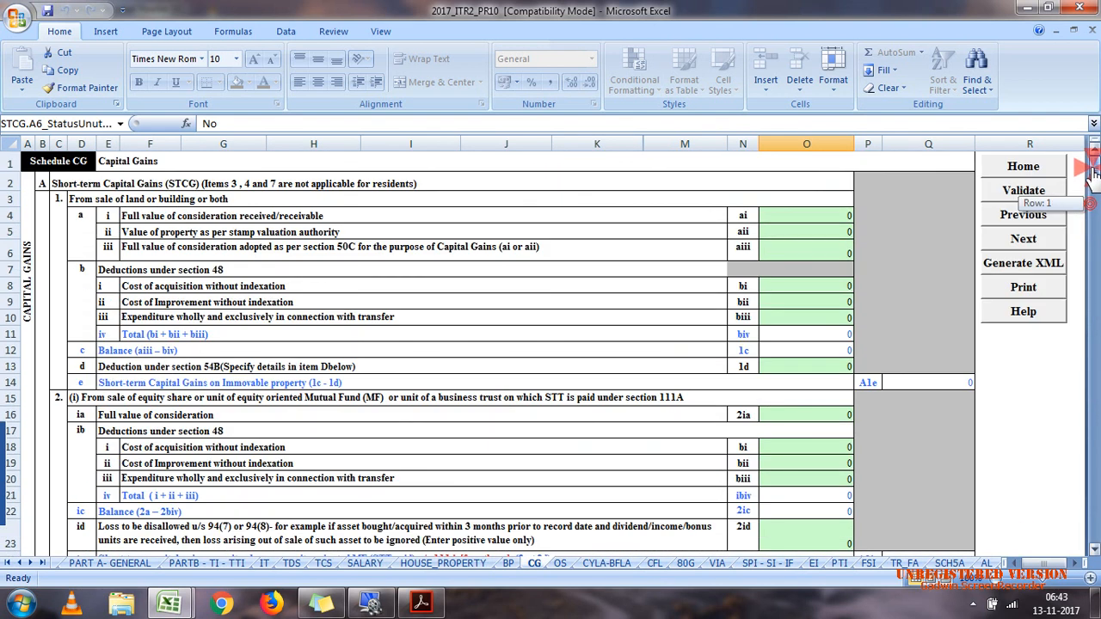
click(1037, 191)
click(566, 349)
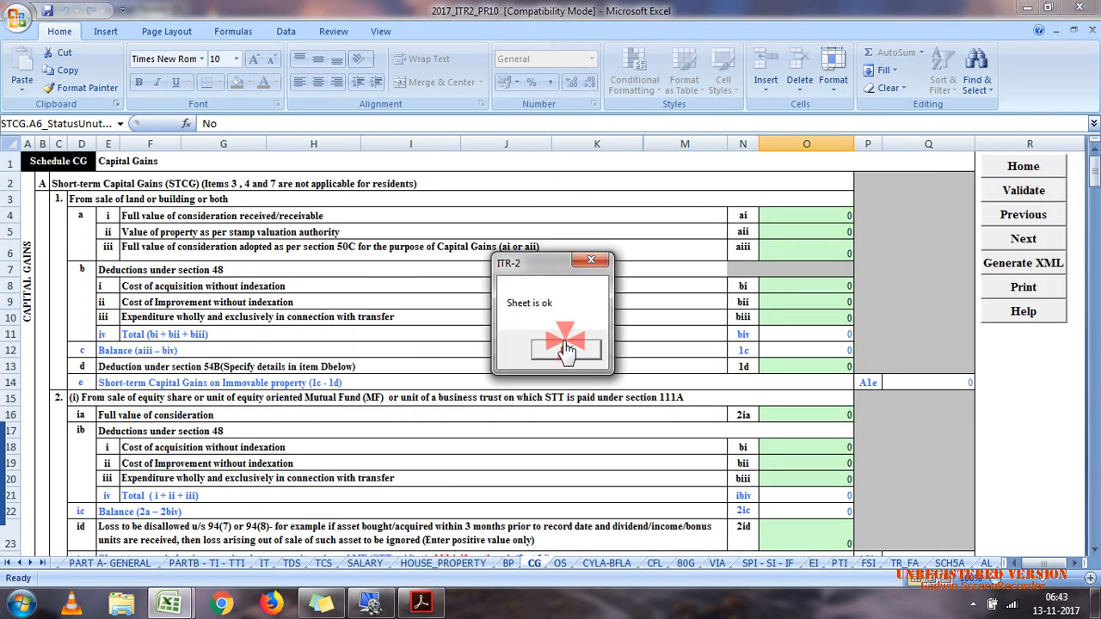
click(560, 351)
Step: Open Schedule OS, then switch to case 7.pdf in Acrobat Reader and examine the interest amounts under Income from other sources
click(561, 564)
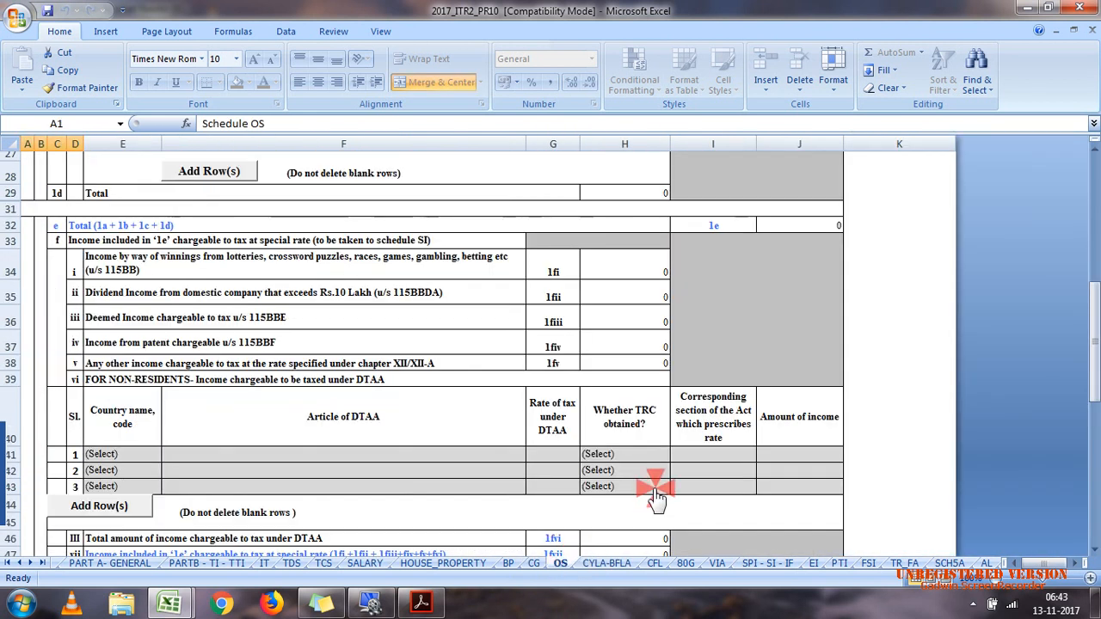
click(1092, 266)
drag(1093, 267, 1089, 253)
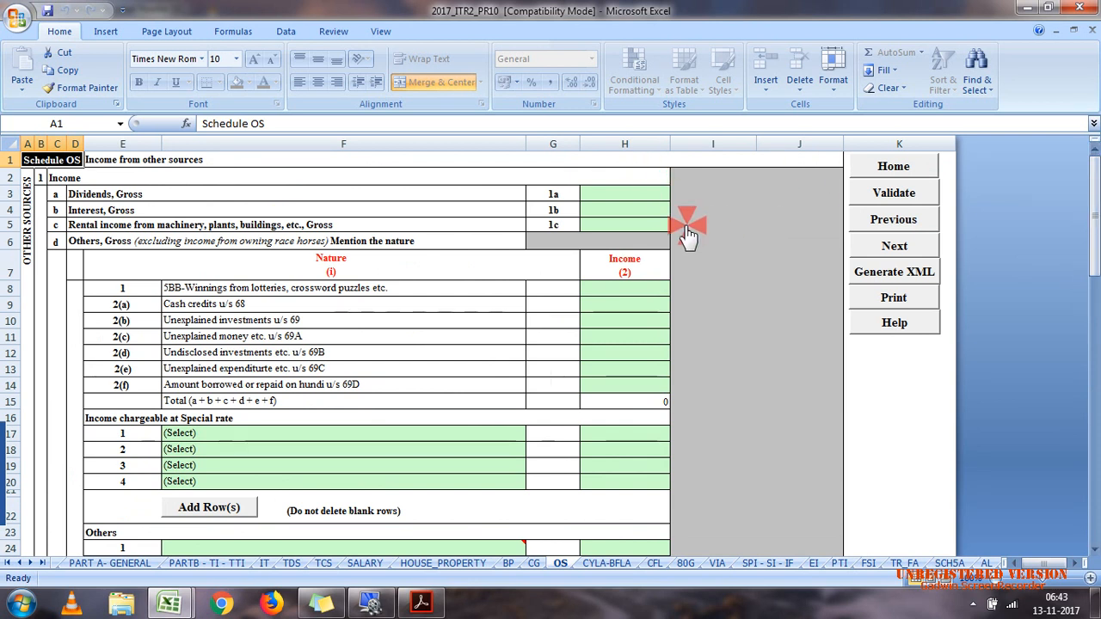
click(632, 209)
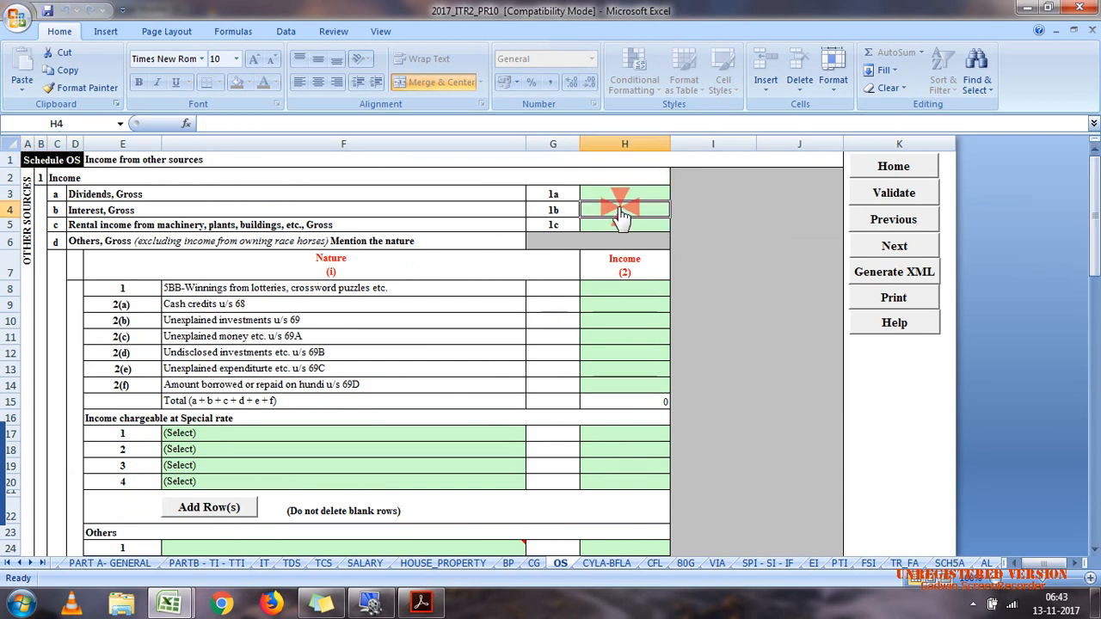
click(417, 604)
click(552, 370)
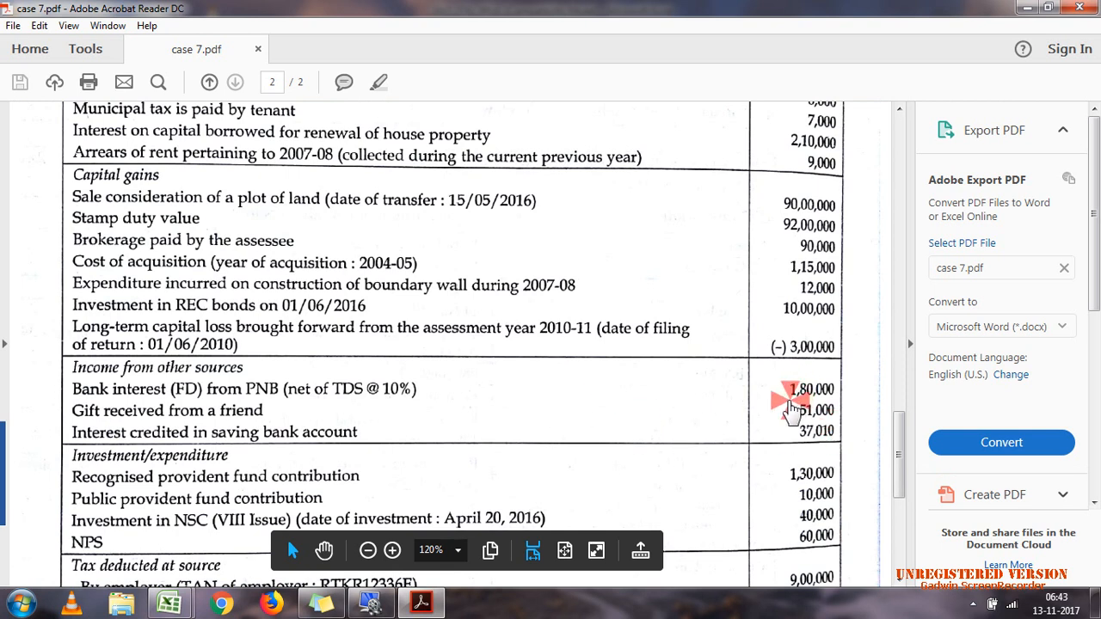
drag(789, 401, 837, 391)
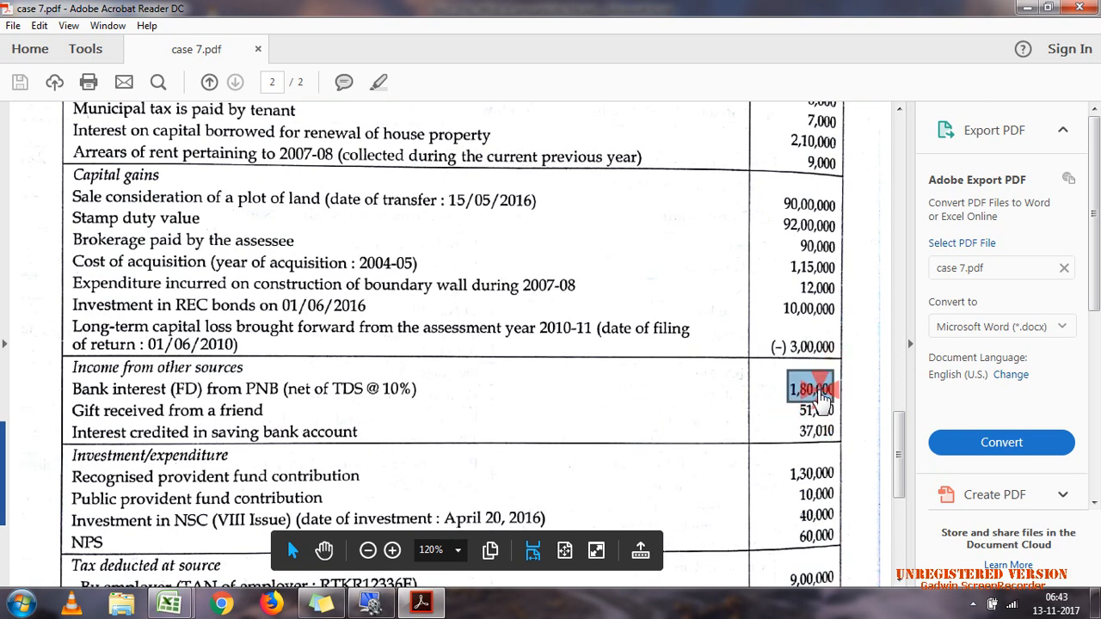
drag(822, 400, 839, 411)
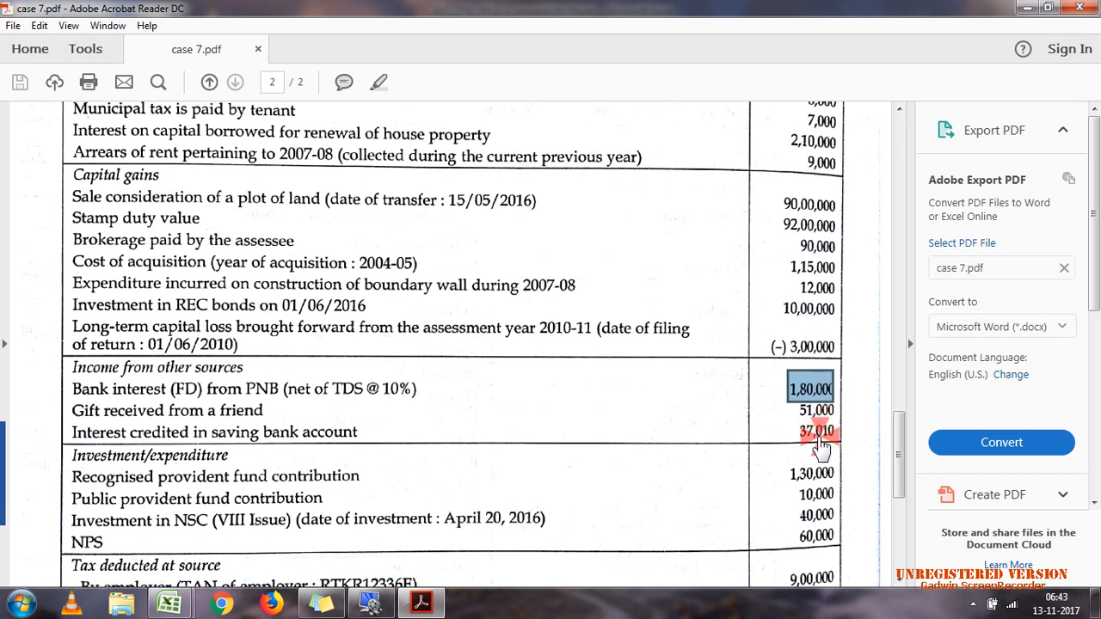
drag(790, 436, 837, 437)
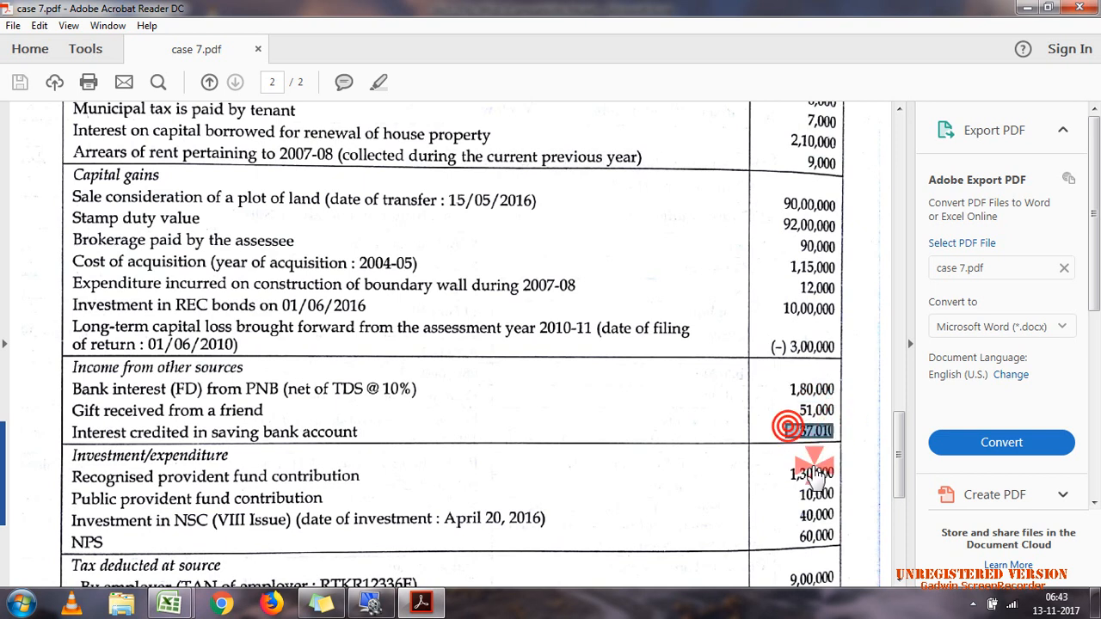
Step: Switch back to the Excel utility and enter 237010 as gross interest in Schedule OS
click(420, 604)
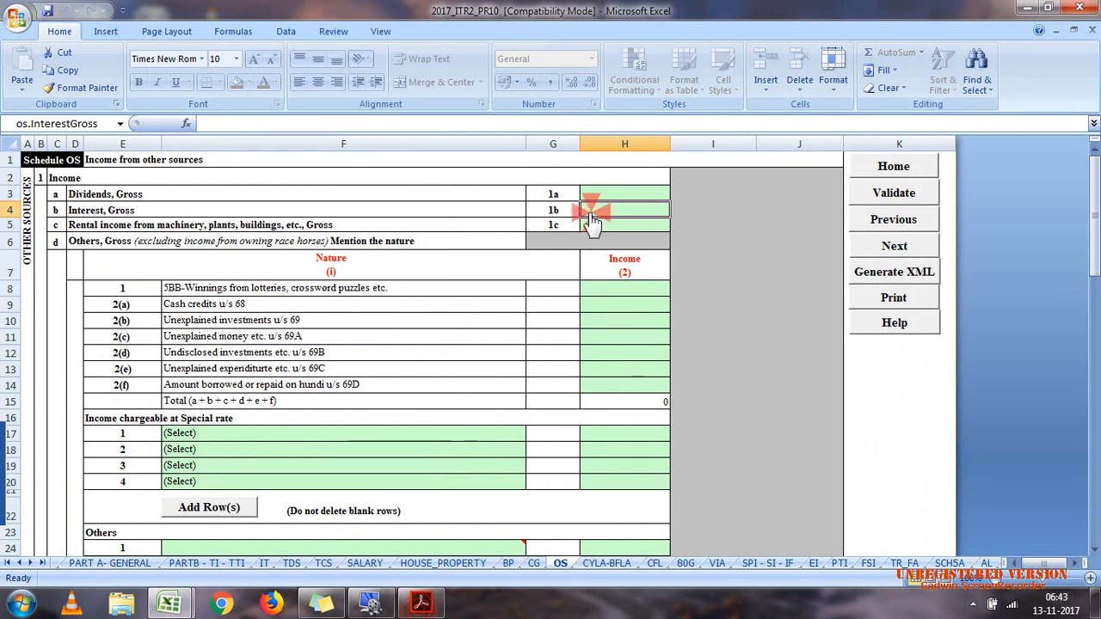
text(237)
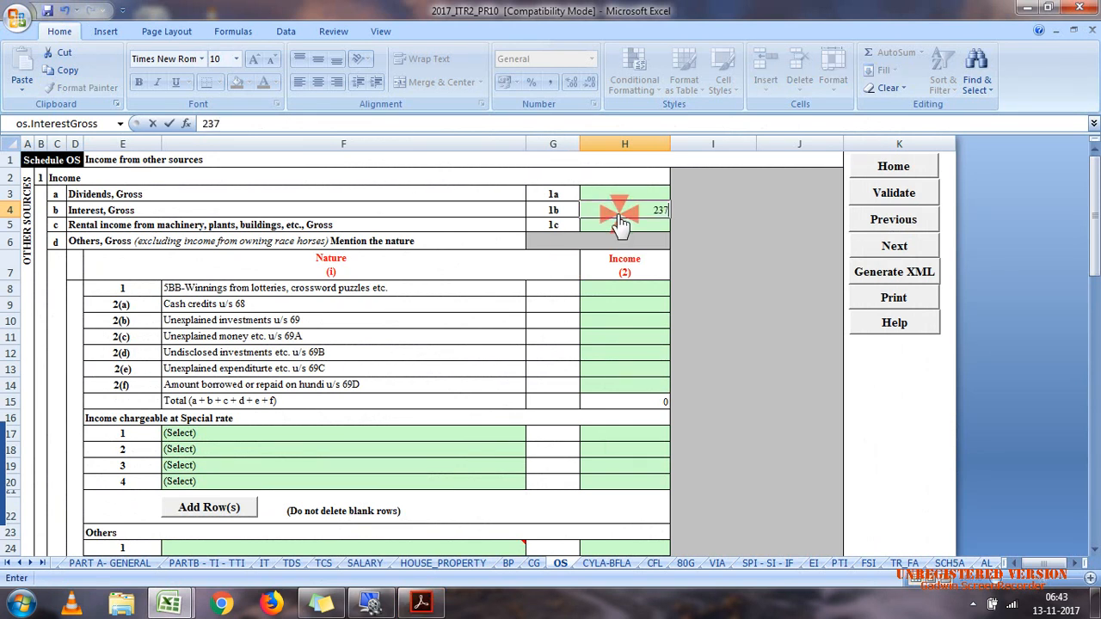
text(010)
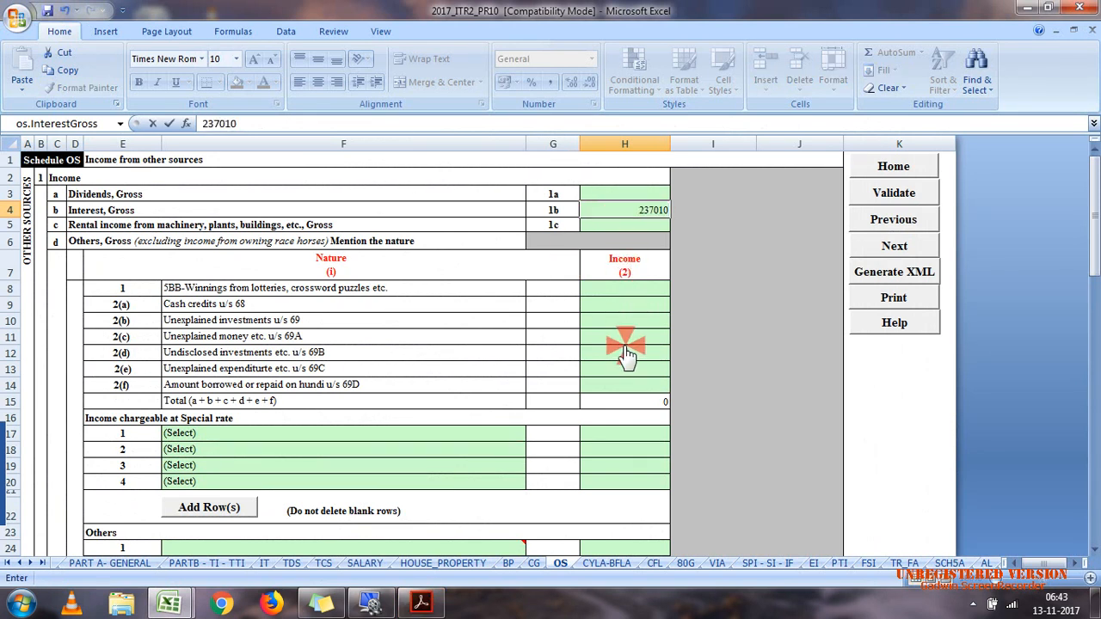
click(625, 484)
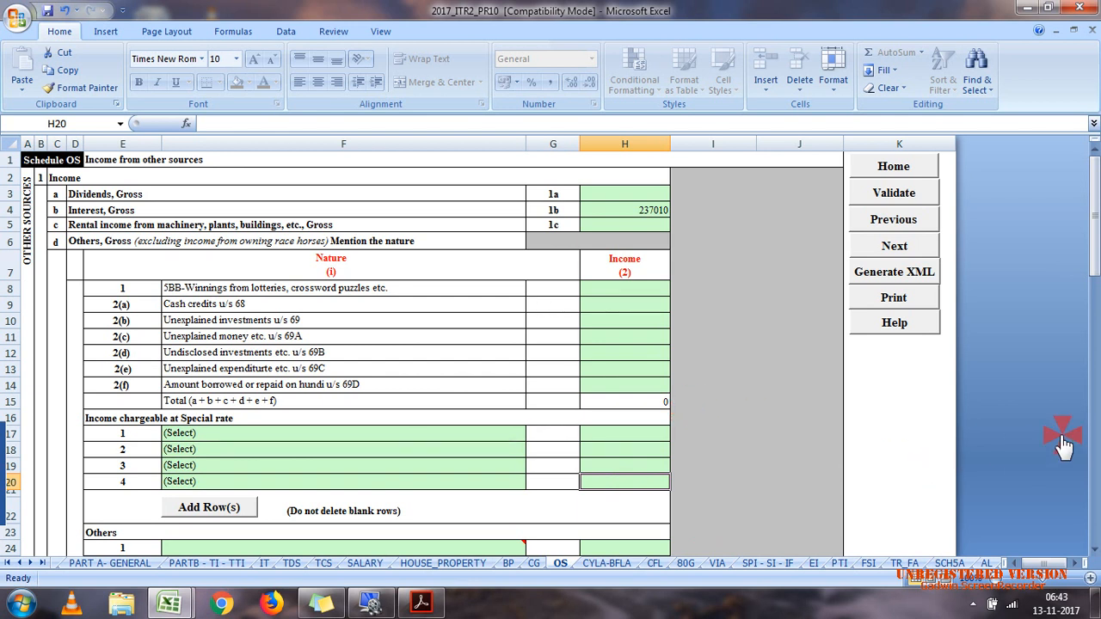
Step: In the first Others row of Schedule OS, enter GIFT FROM NON RELATIVE as the nature and 51000 as the income
drag(1094, 254, 1095, 273)
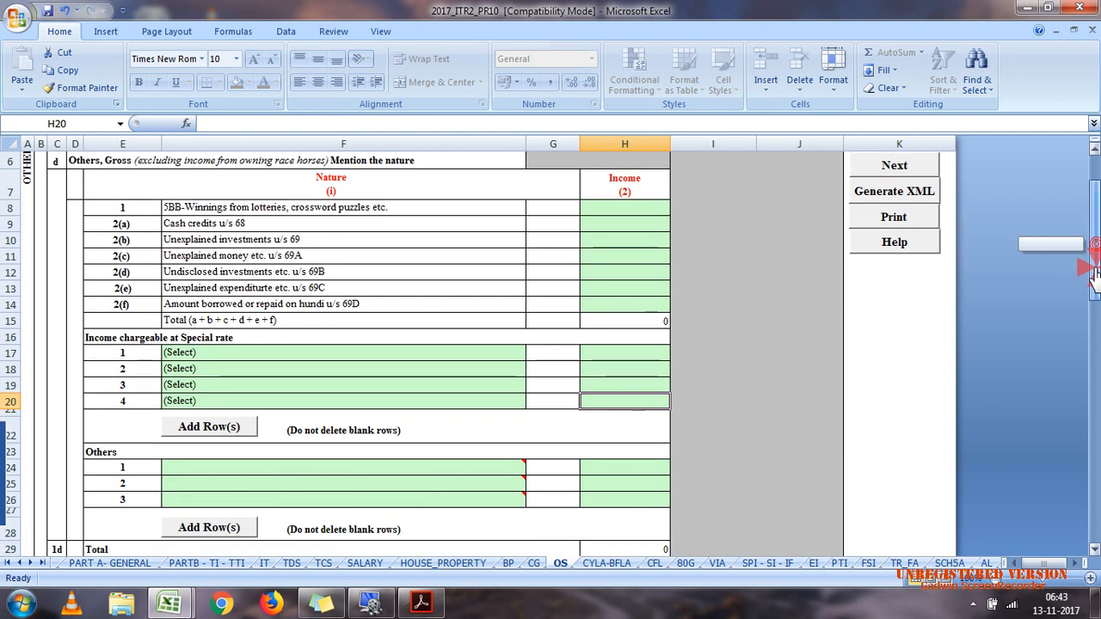
click(412, 475)
text(GIFT FROM NON)
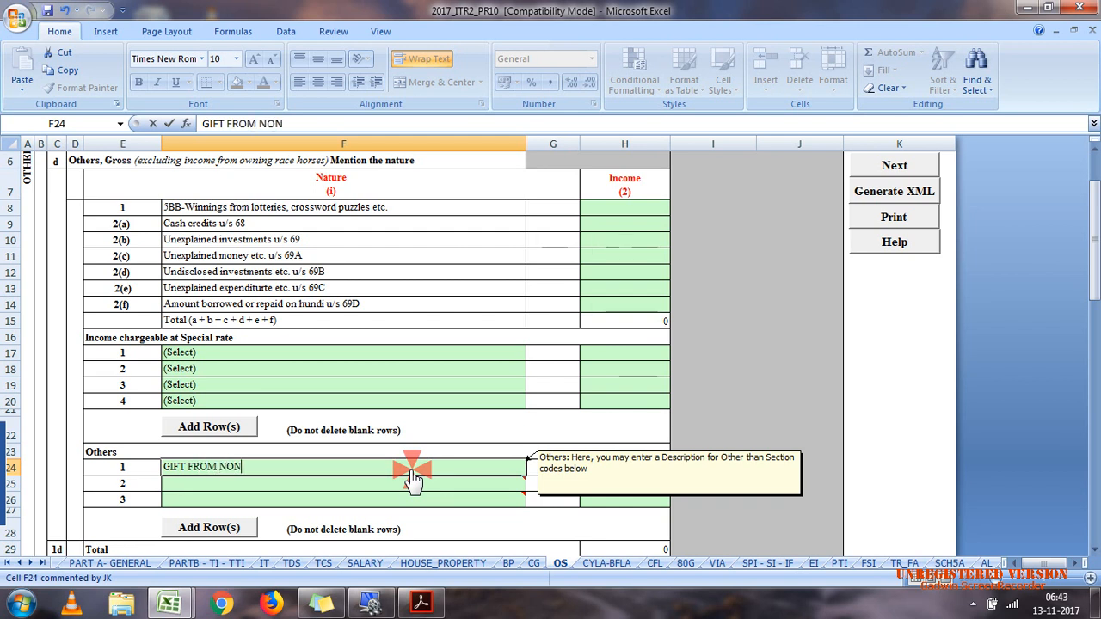
text( RELATIVE)
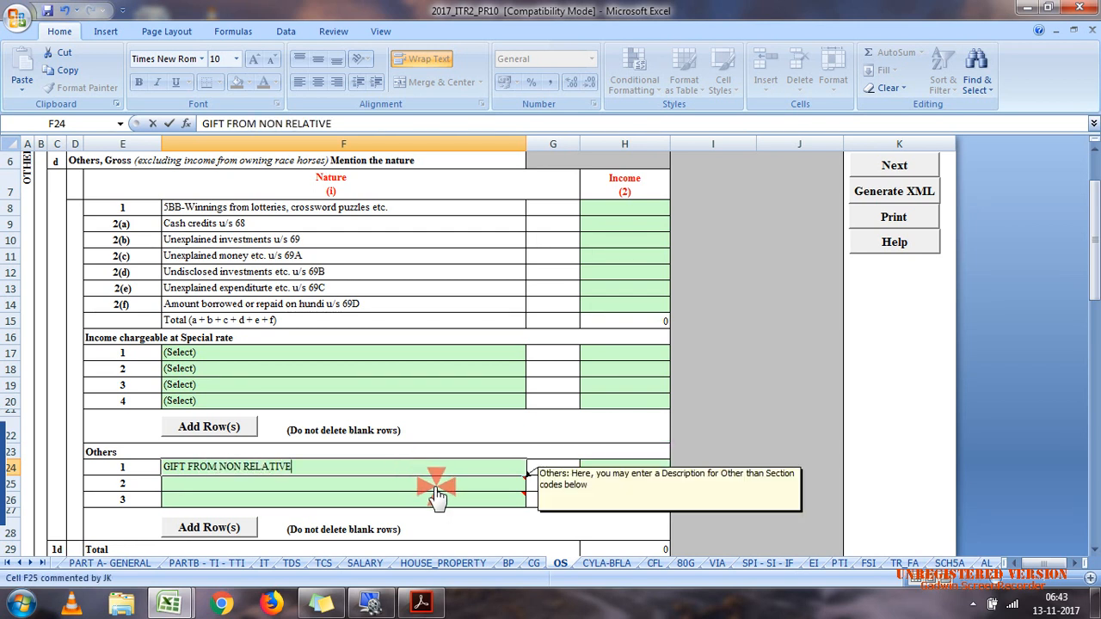
click(647, 475)
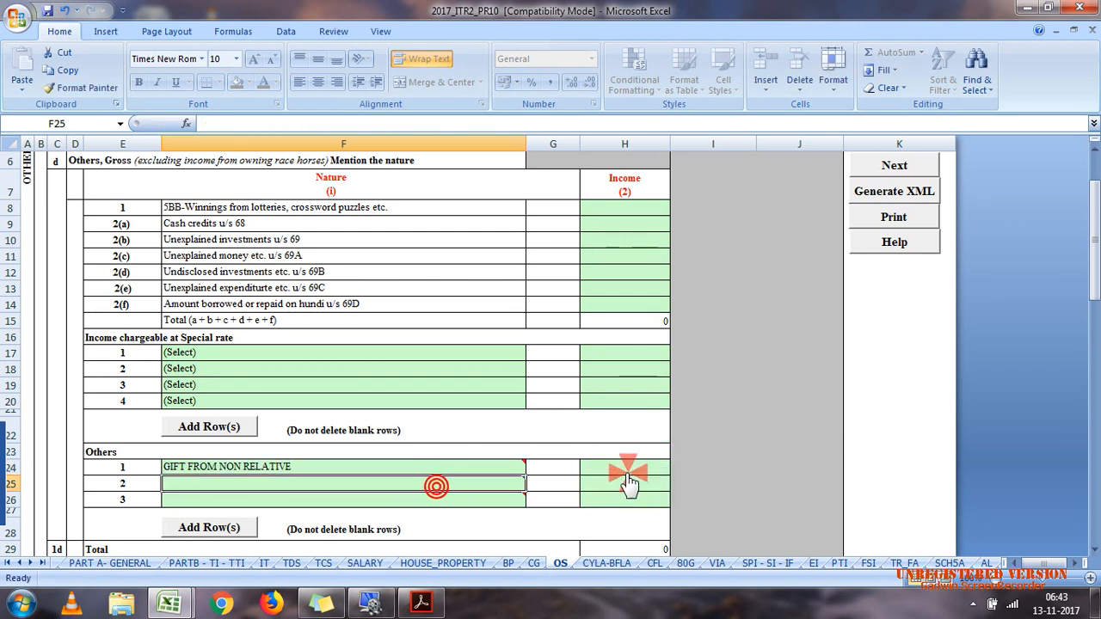
text(5100)
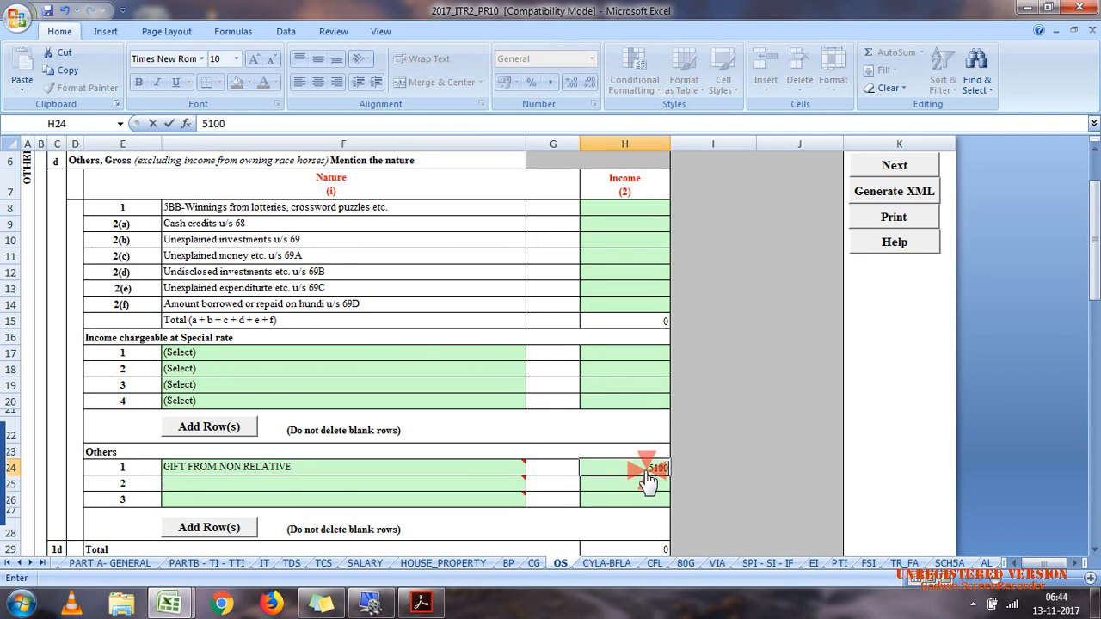
text(0)
click(602, 498)
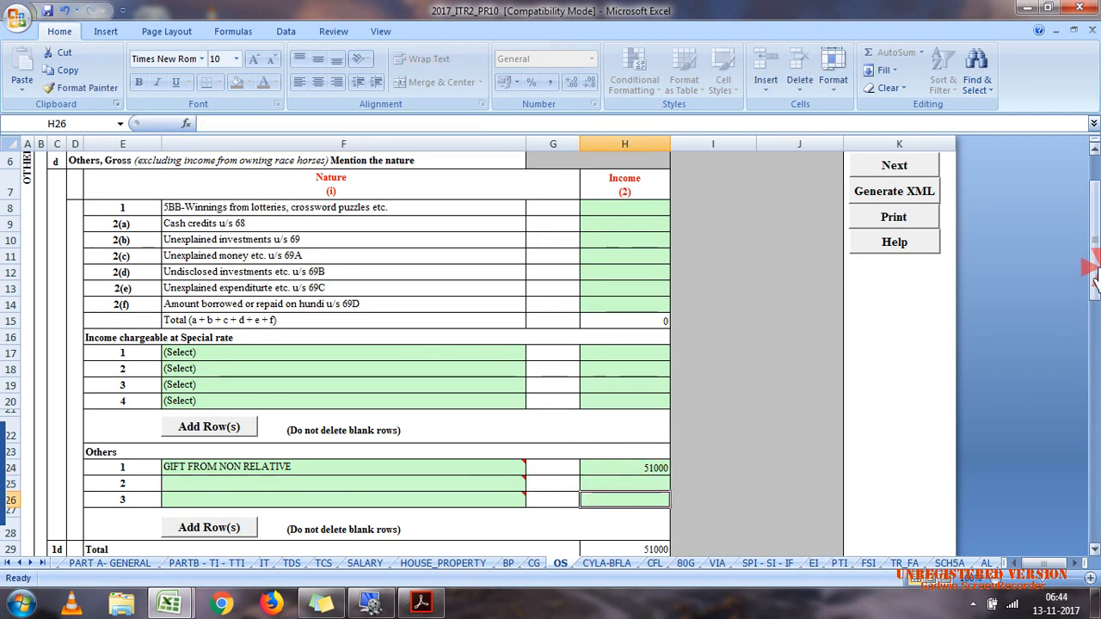
Step: Validate the completed Schedule OS sheet and dismiss the validation message
click(1096, 391)
drag(1095, 382, 1095, 160)
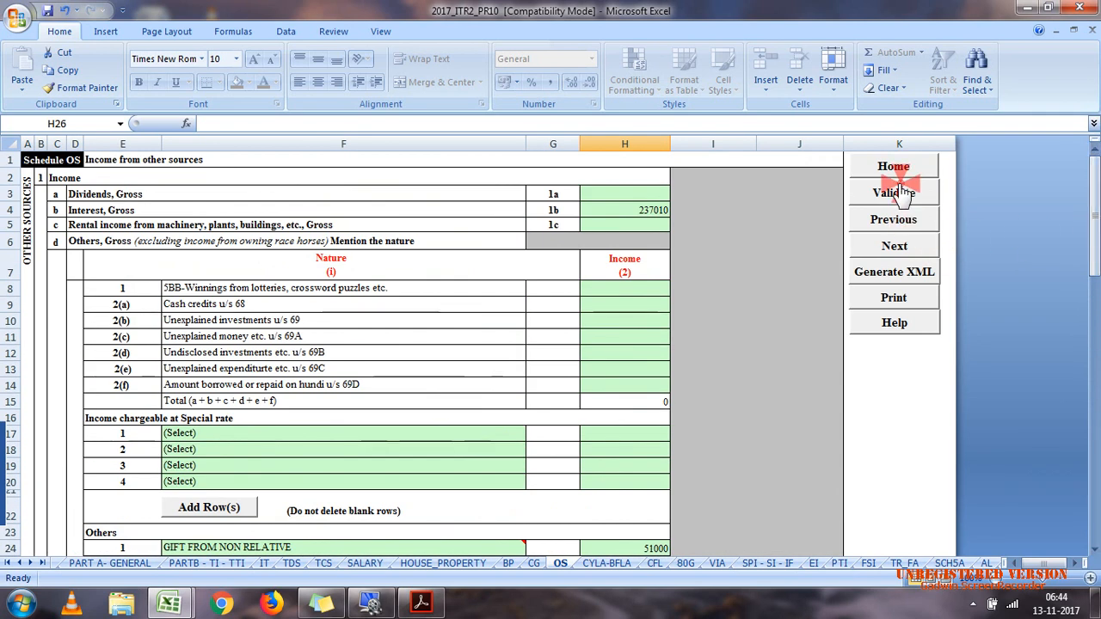
click(895, 193)
click(569, 348)
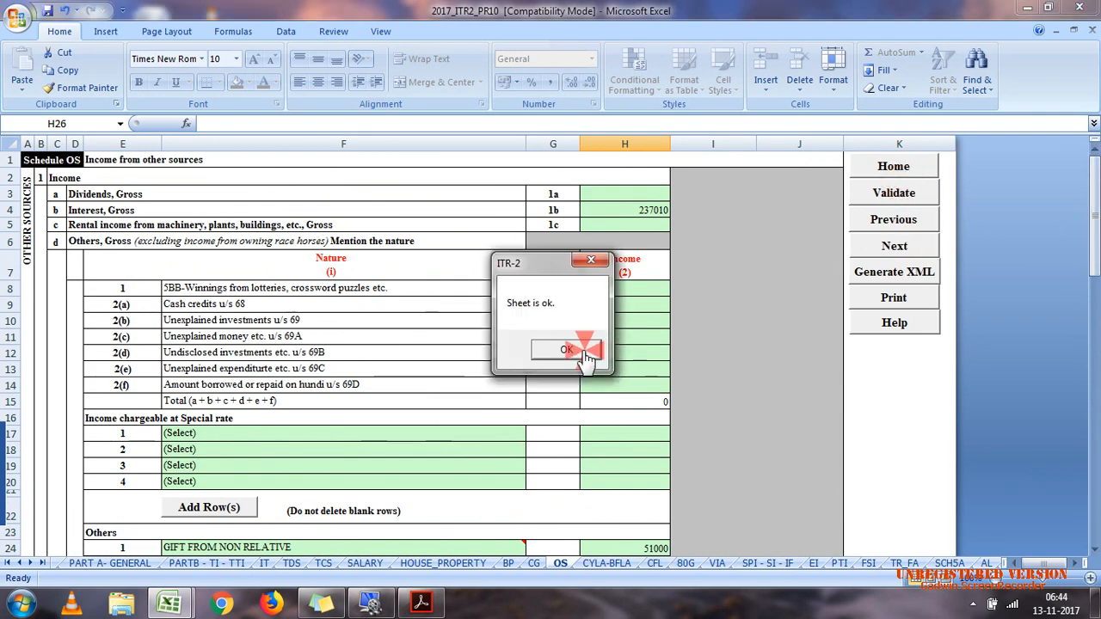
Step: Compare the Schedule OS total with the other sources total in the calculation efiling workbook, and check its brought forward long-term capital loss
click(1094, 486)
mouse_move(176, 604)
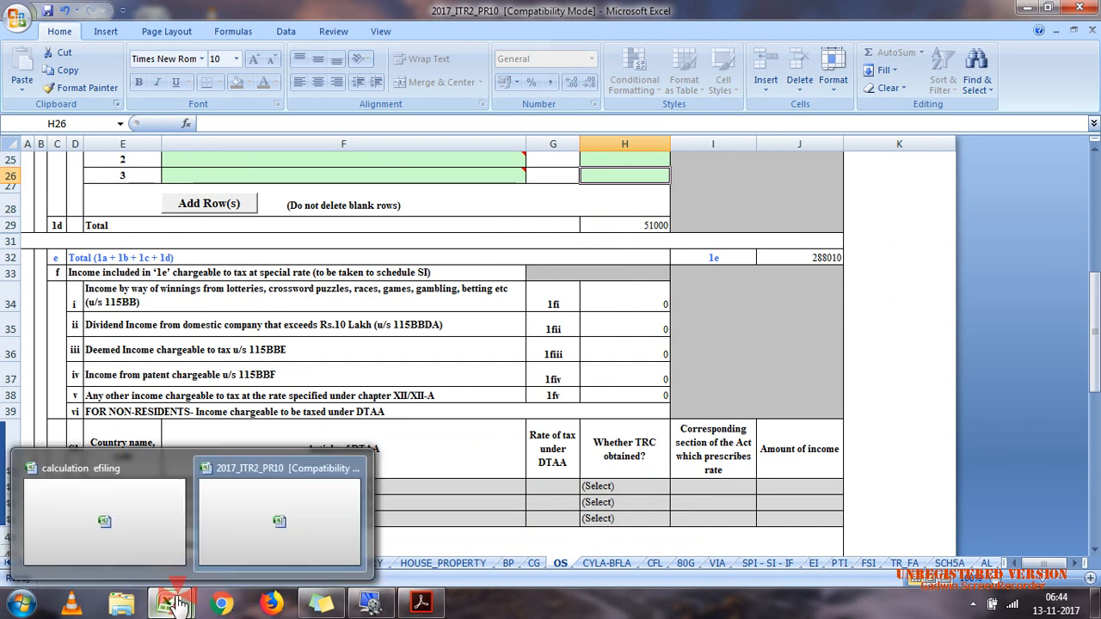
click(144, 542)
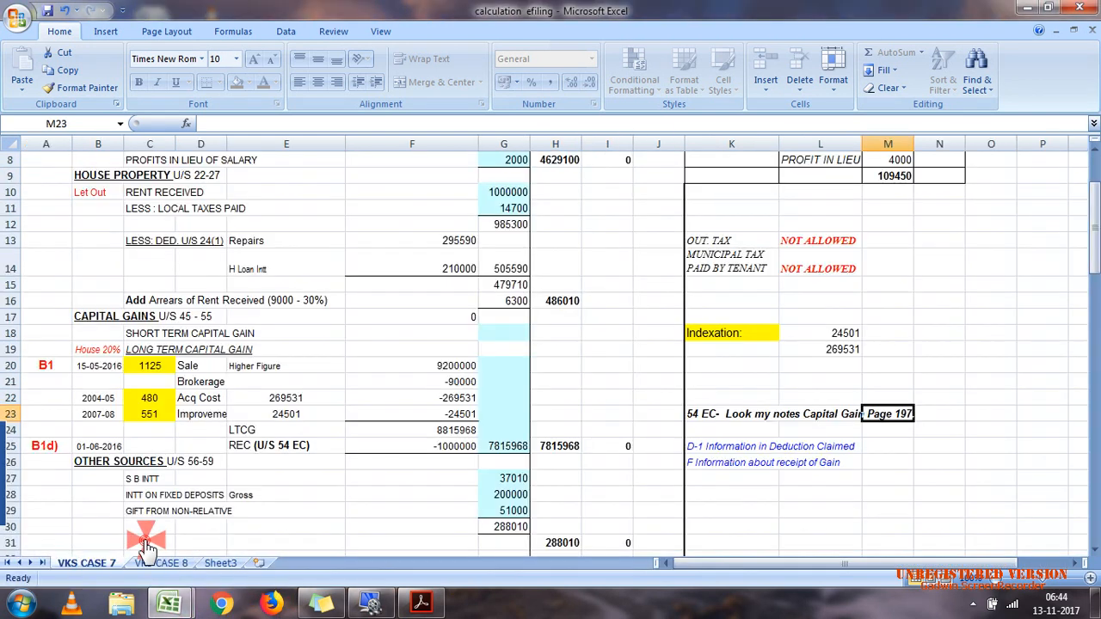
click(573, 541)
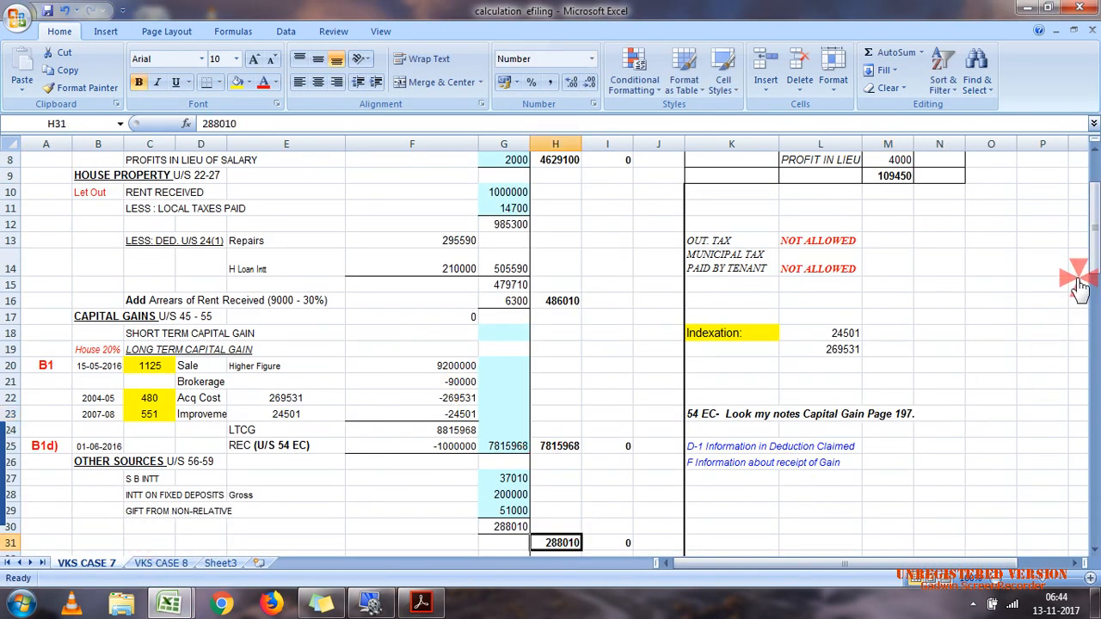
drag(1091, 269, 1091, 278)
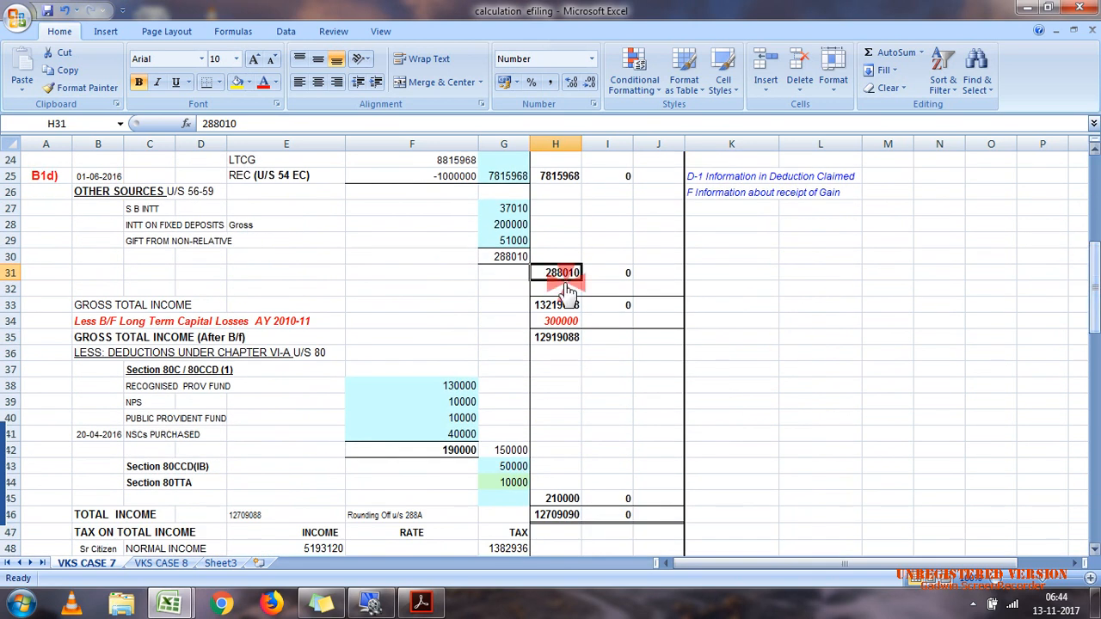
click(555, 321)
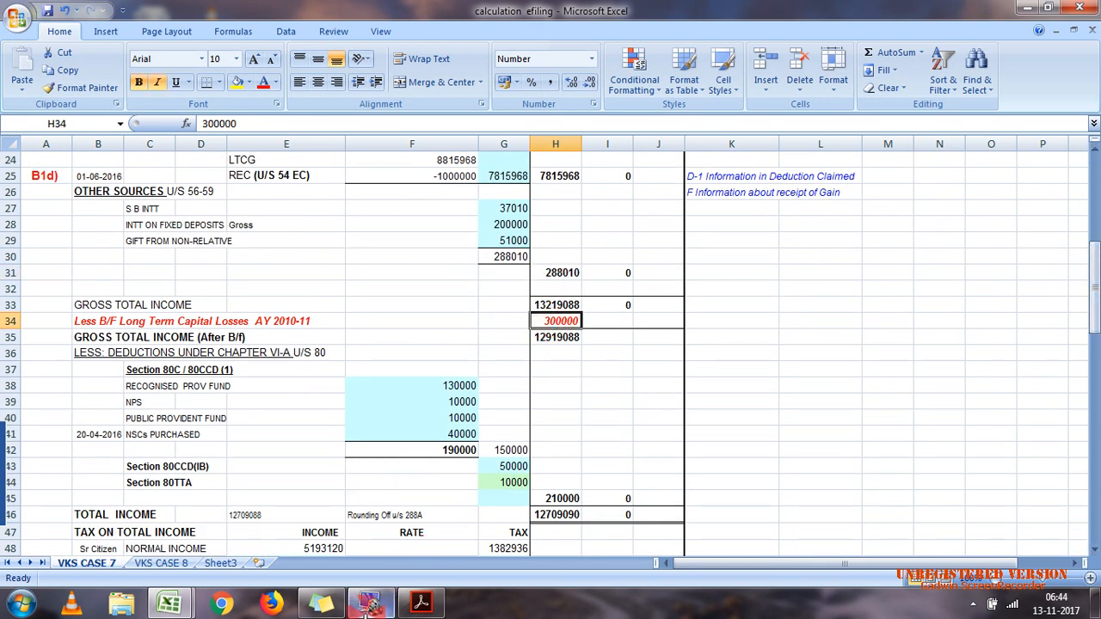
Step: Switch back to the 2017_ITR2_PR10 workbook, check the brought forward loss set-off in Schedule BFLA, and open Schedule VI-A at the 80C entry
mouse_move(175, 600)
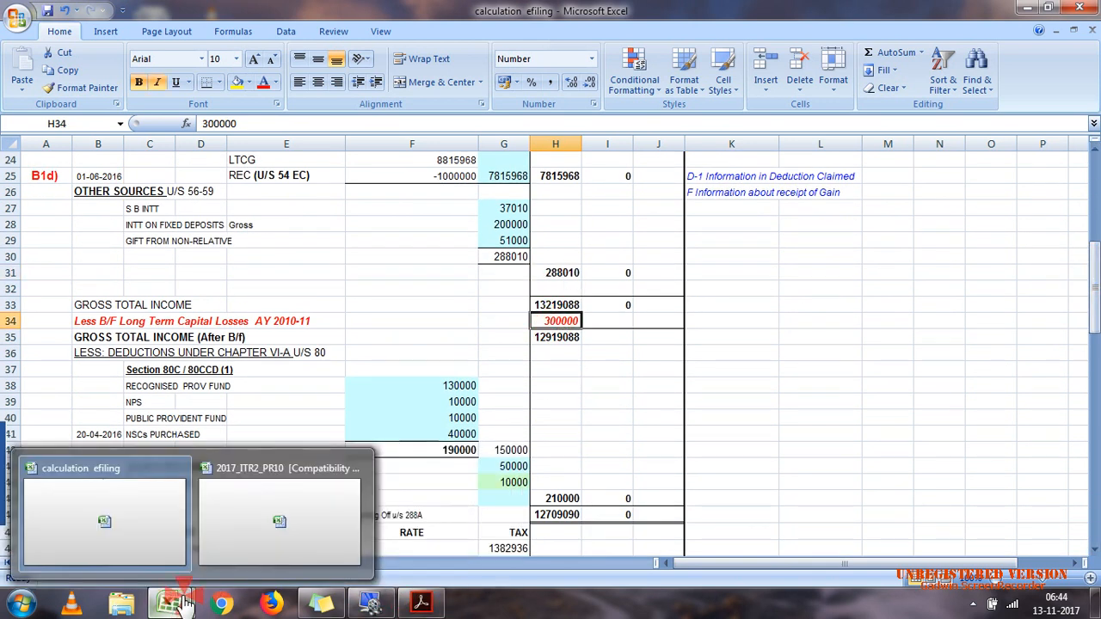
click(243, 524)
click(632, 573)
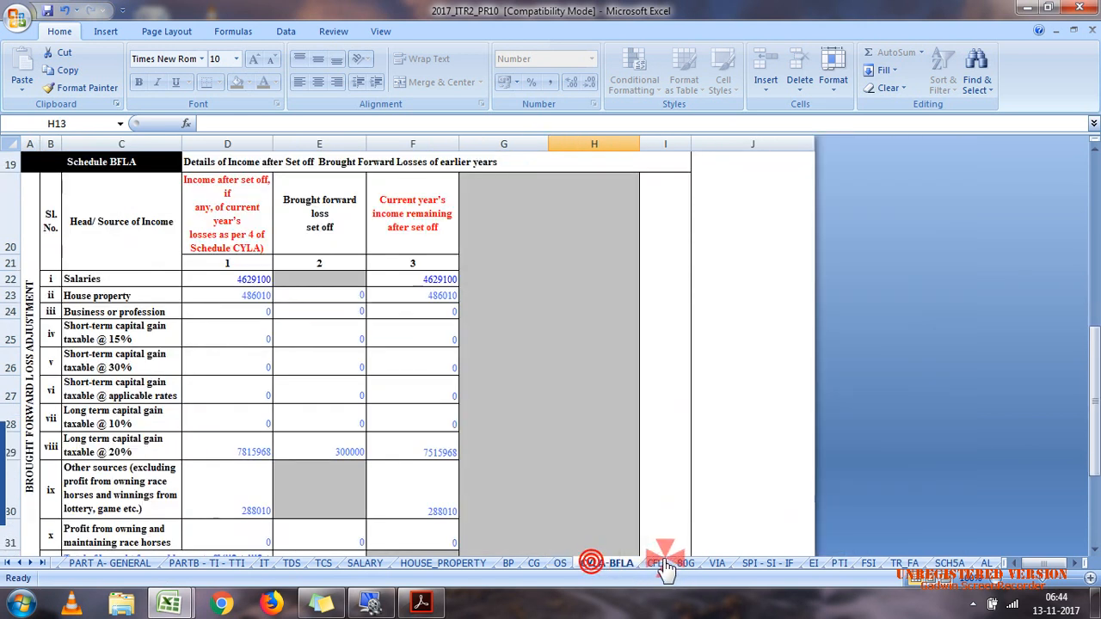
click(657, 572)
click(688, 571)
click(712, 571)
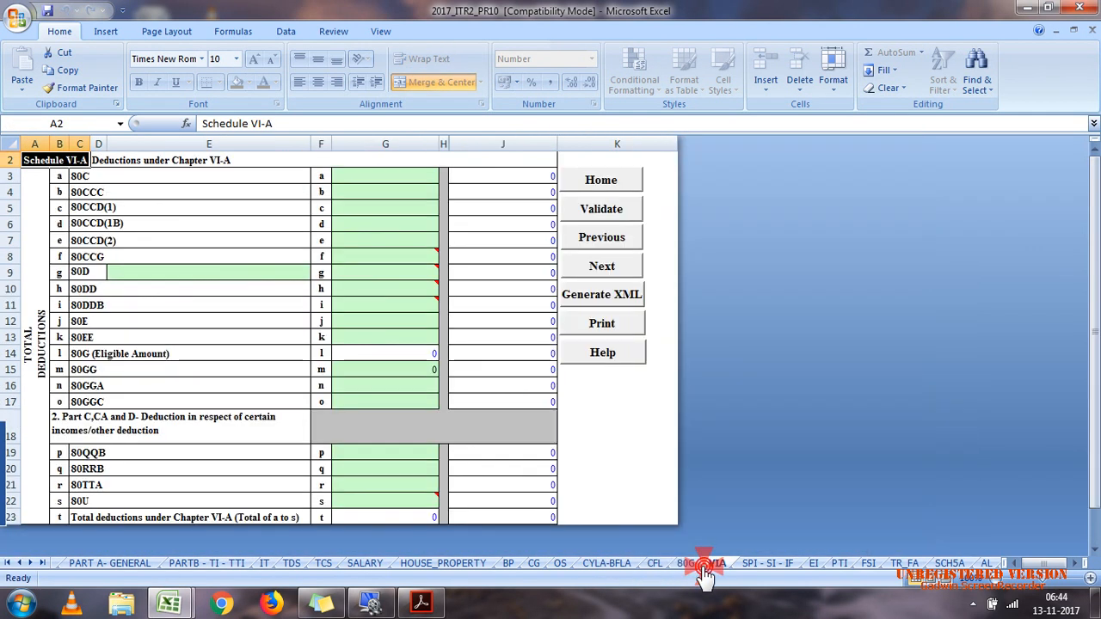
click(360, 181)
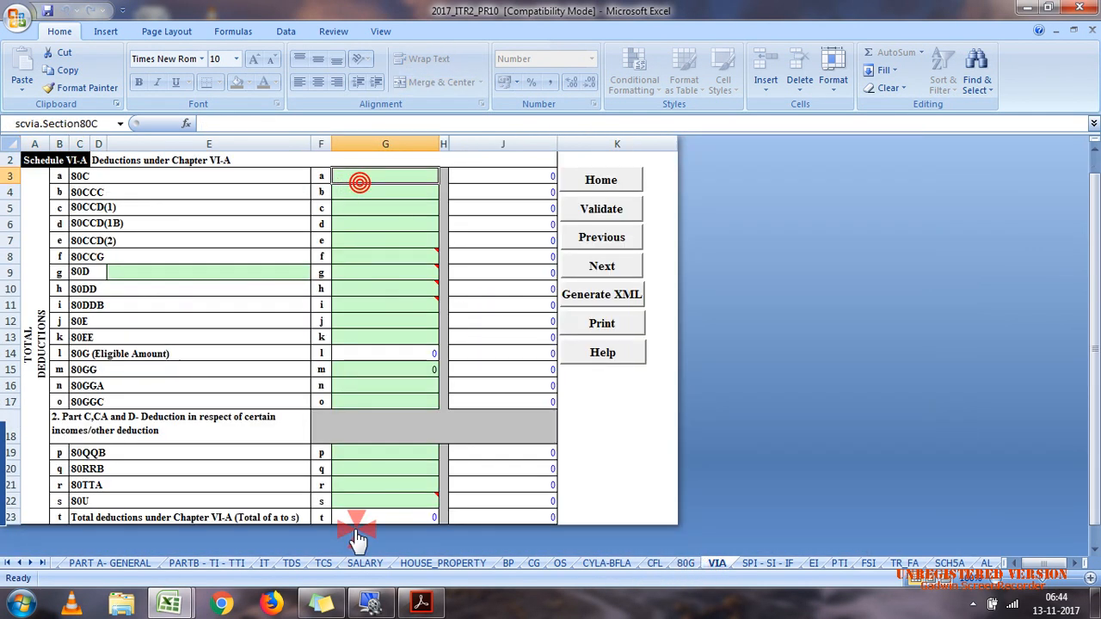
Step: Switch to case 7.pdf in Acrobat Reader and examine the amounts listed under Investment/expenditure
click(421, 605)
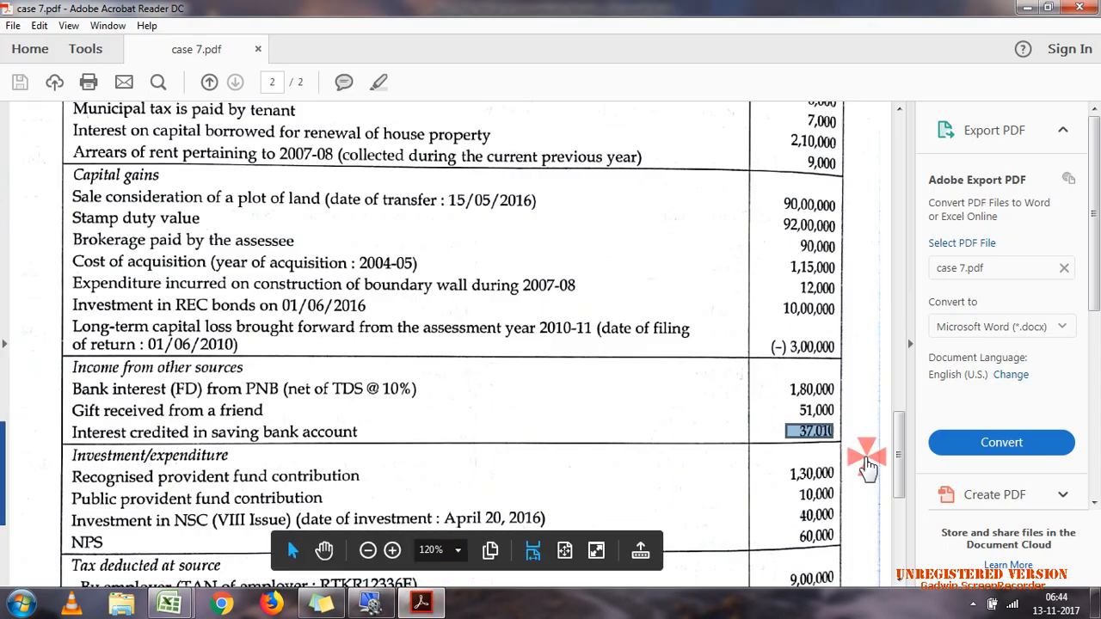
scroll(901, 464, down, 2)
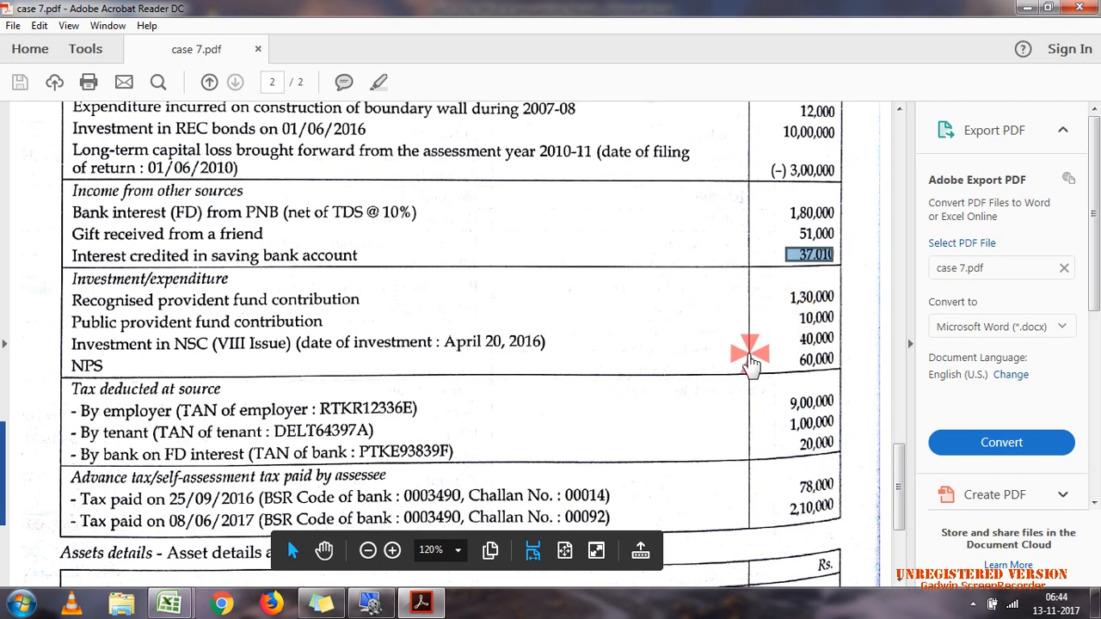
click(816, 354)
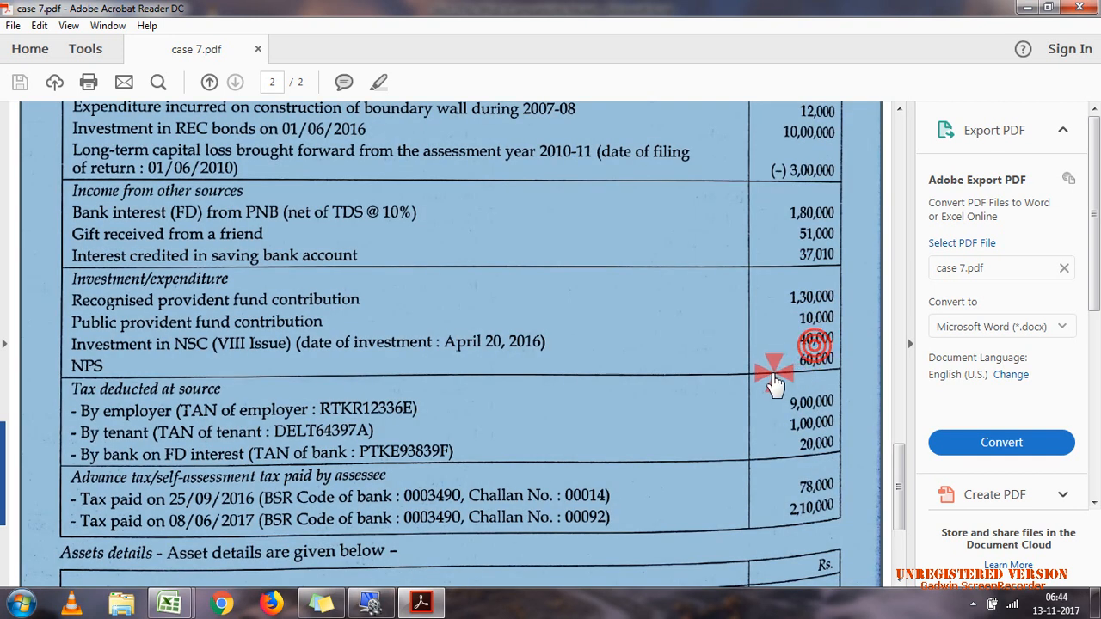
click(807, 384)
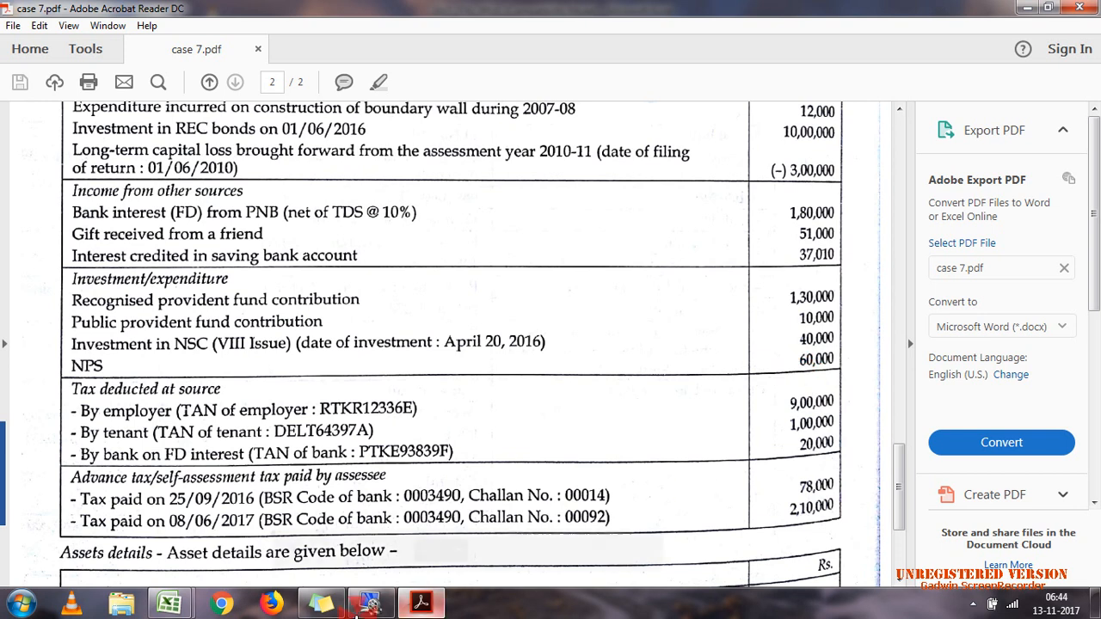
Step: Switch to the calculation efiling workbook in Excel and examine the 80C, 80CCD(1) and 80CCD(1B) deduction amounts
mouse_move(162, 607)
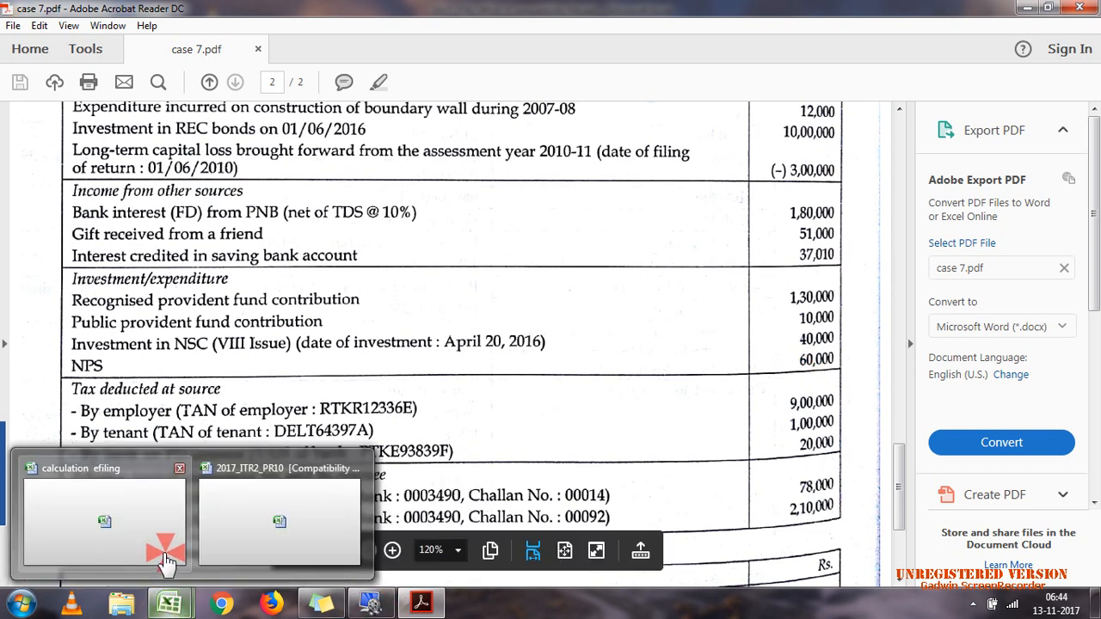
click(104, 520)
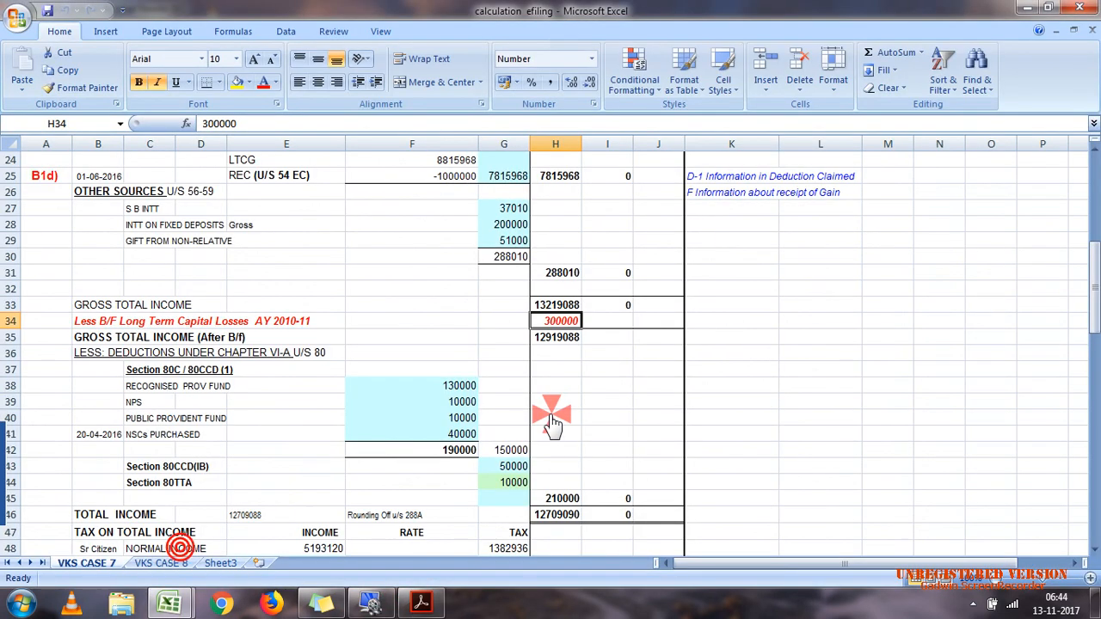
drag(451, 391, 456, 430)
click(458, 418)
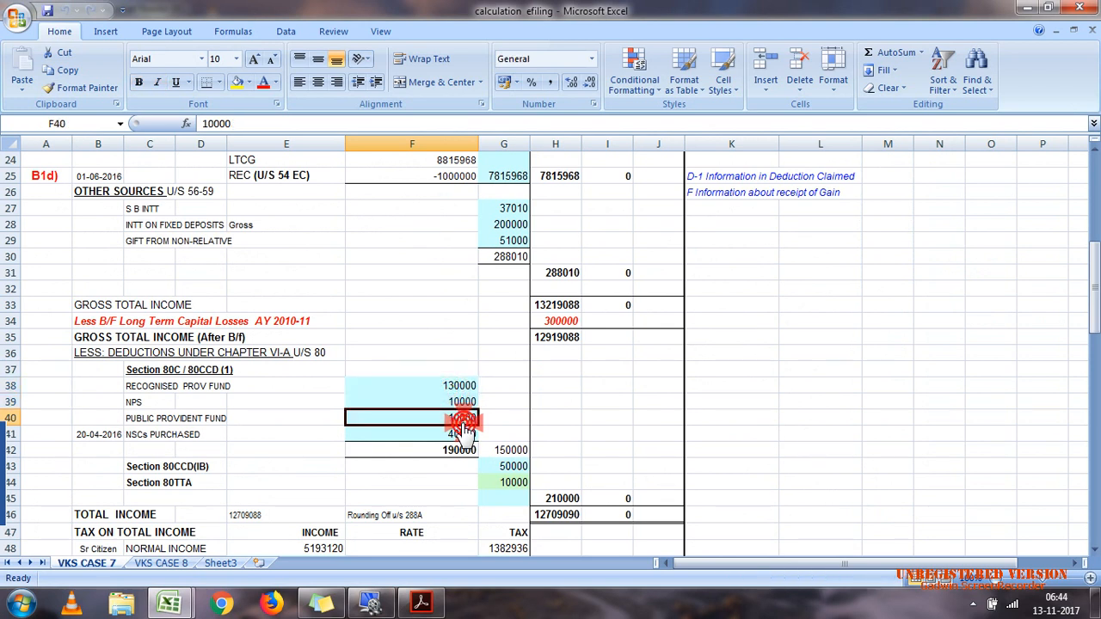
click(512, 469)
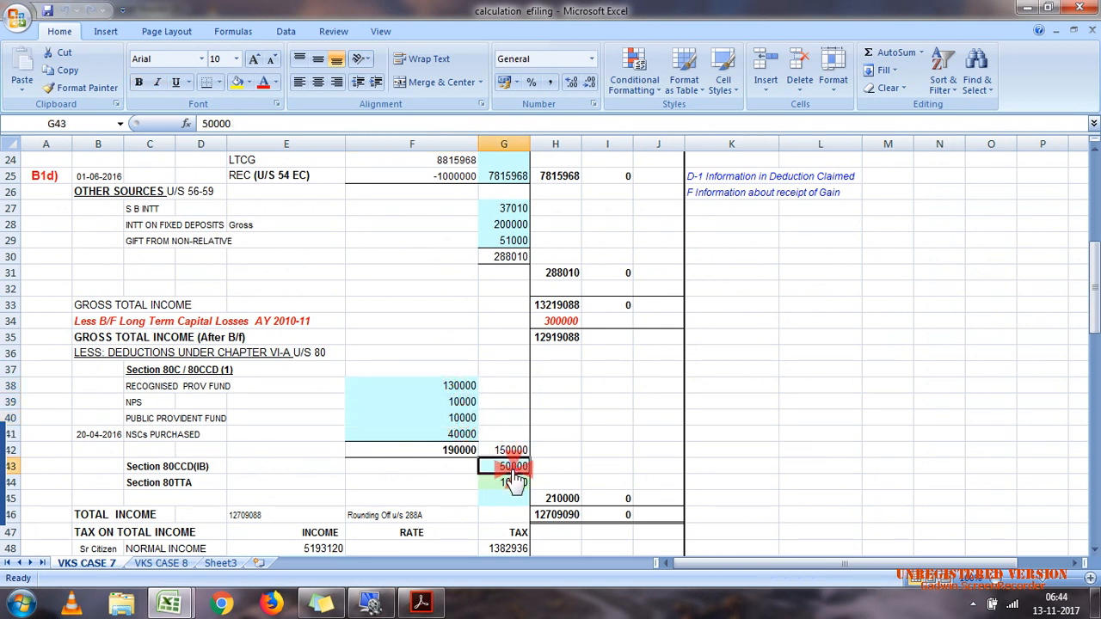
click(435, 419)
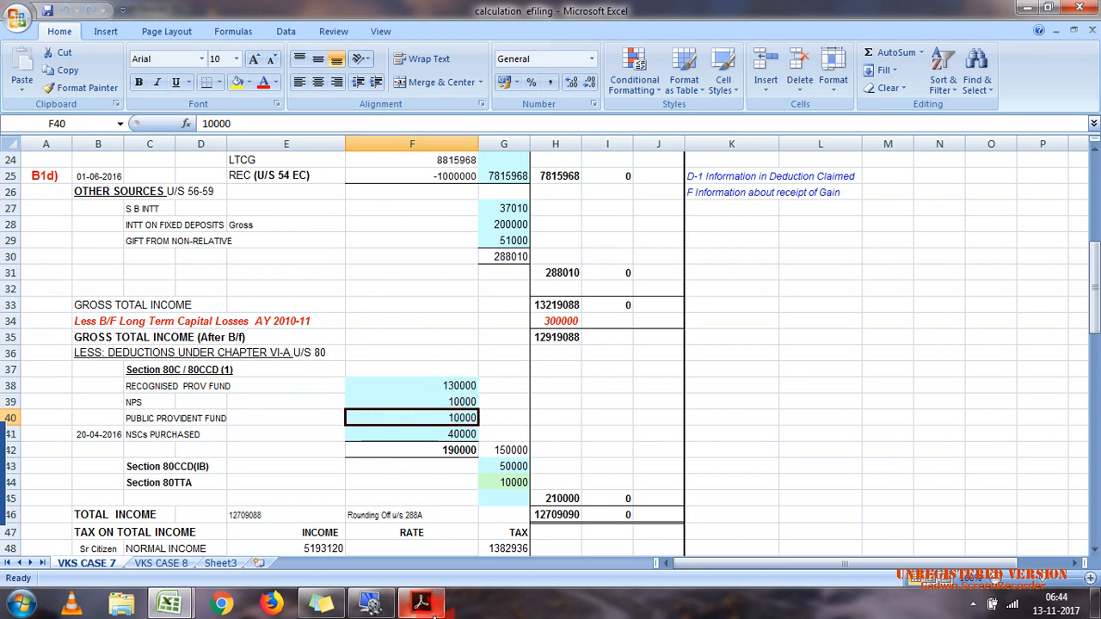
Step: In Schedule VI-A of the 2017_ITR2_PR10 workbook, enter 180000 for 80C and 10000 for 80CCD(1)
mouse_move(169, 604)
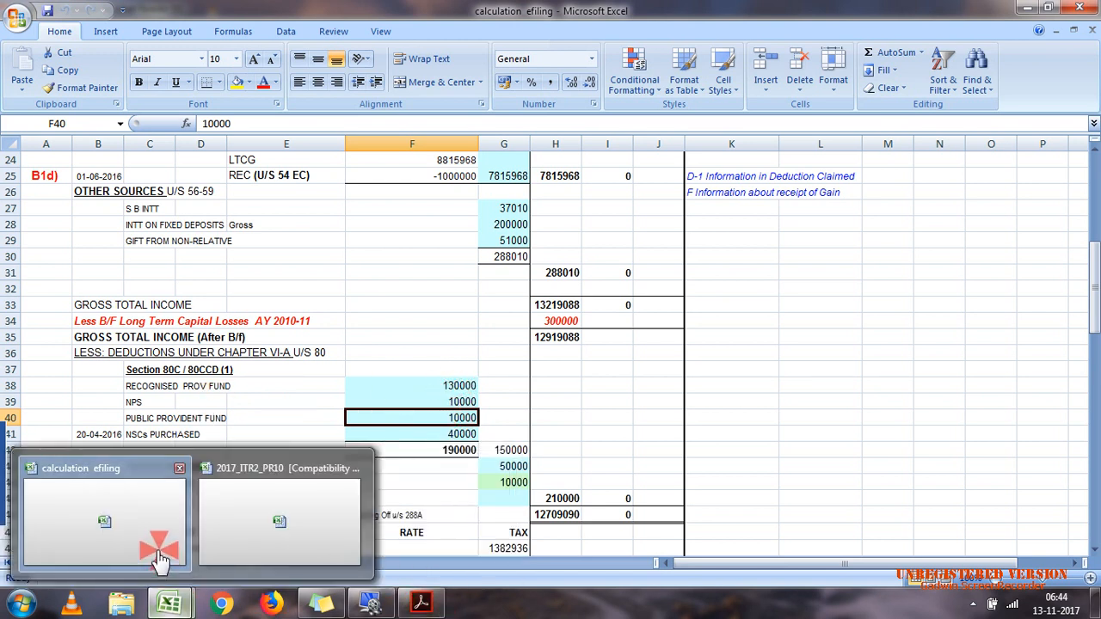
click(290, 546)
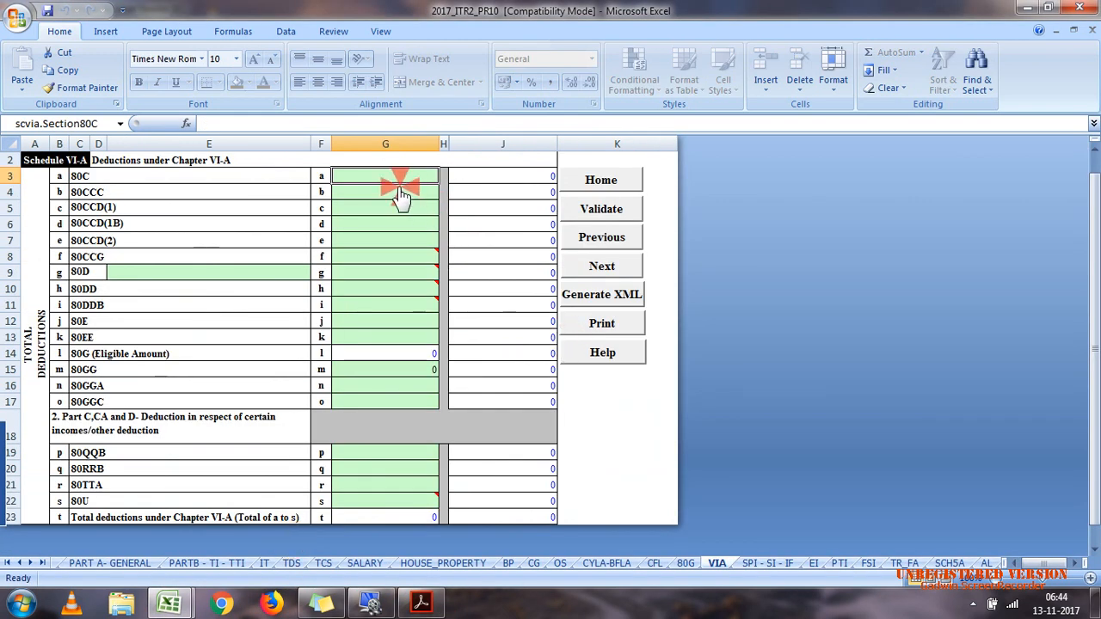
text(180000)
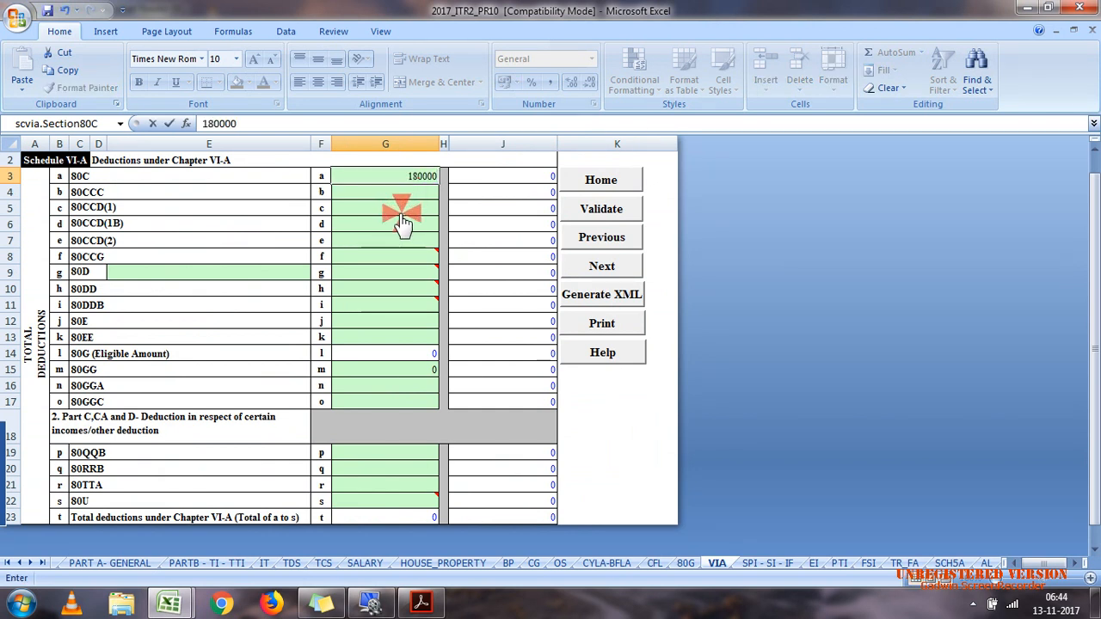
click(400, 210)
text(10000)
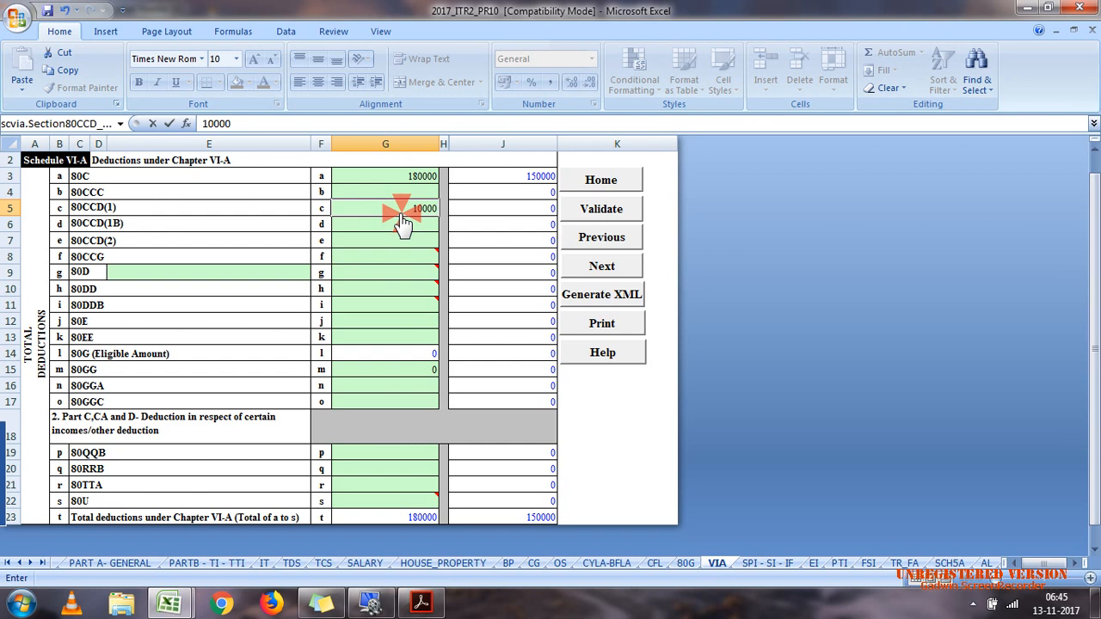
click(526, 240)
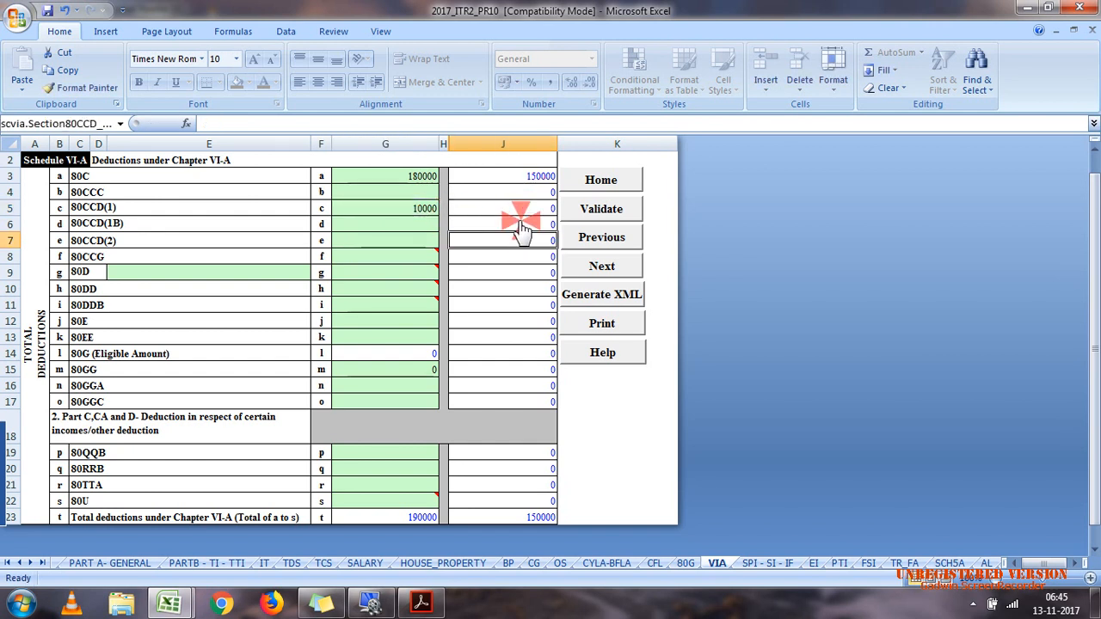
Step: Try 120000 as the 80C deduction to check the allowed amounts, and set it back to 180000
double_click(423, 177)
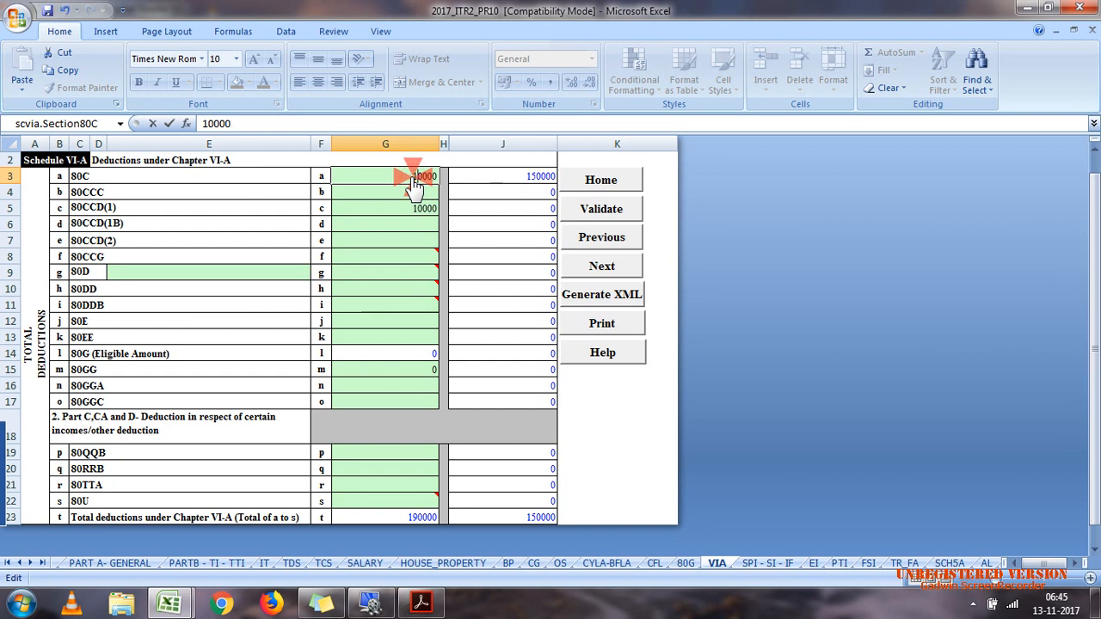
click(418, 211)
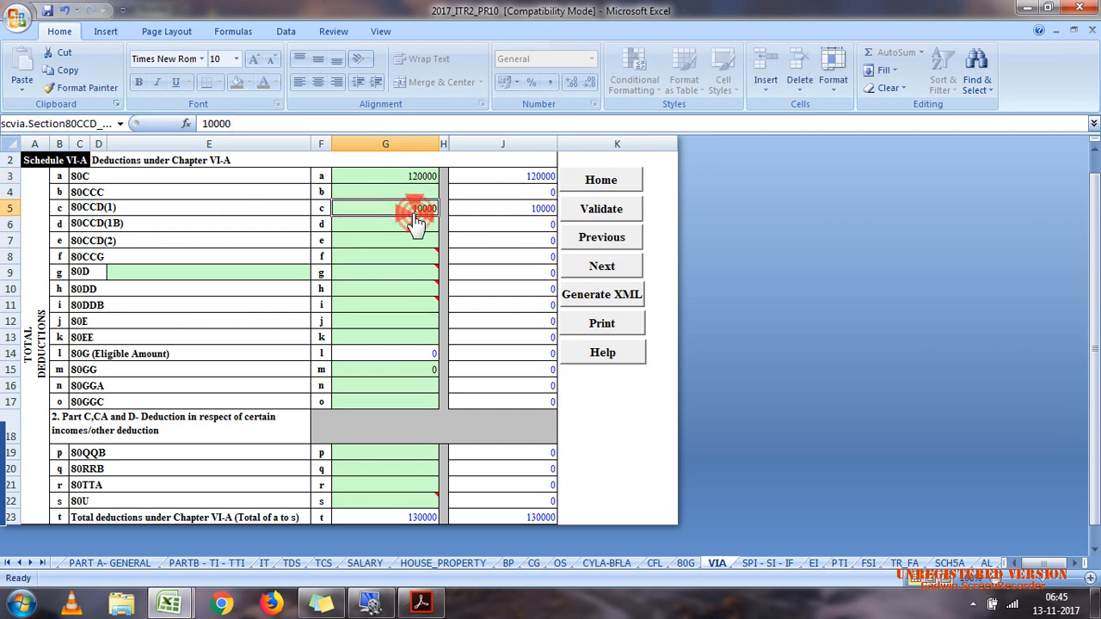
double_click(421, 180)
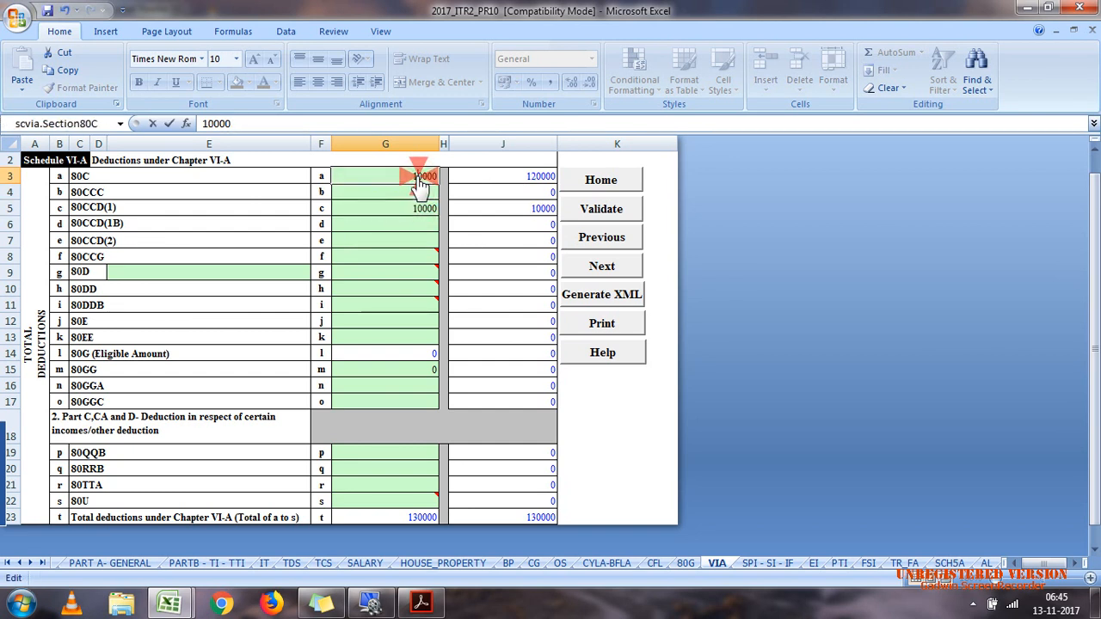
click(413, 259)
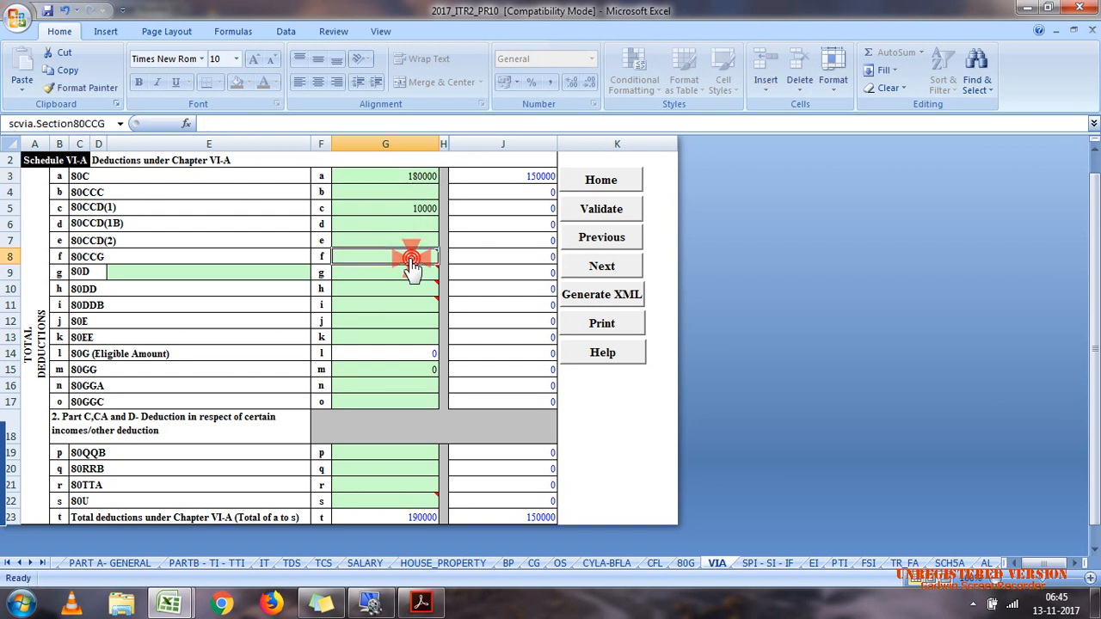
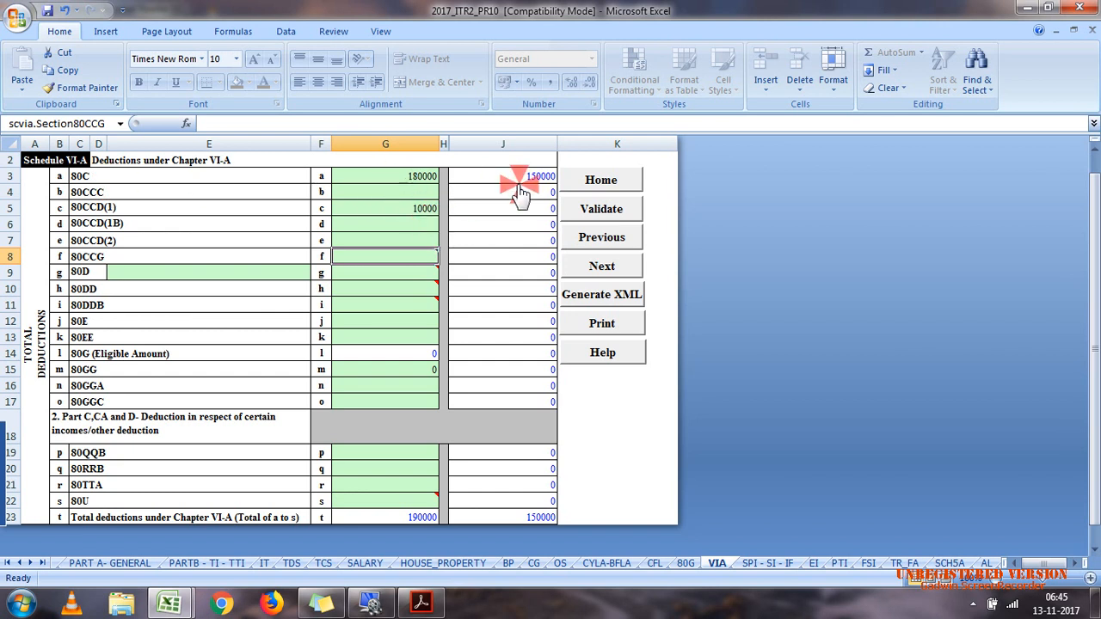
Step: Enter 50000 as the 80CCD(1B) deduction in Schedule VI-A
click(384, 222)
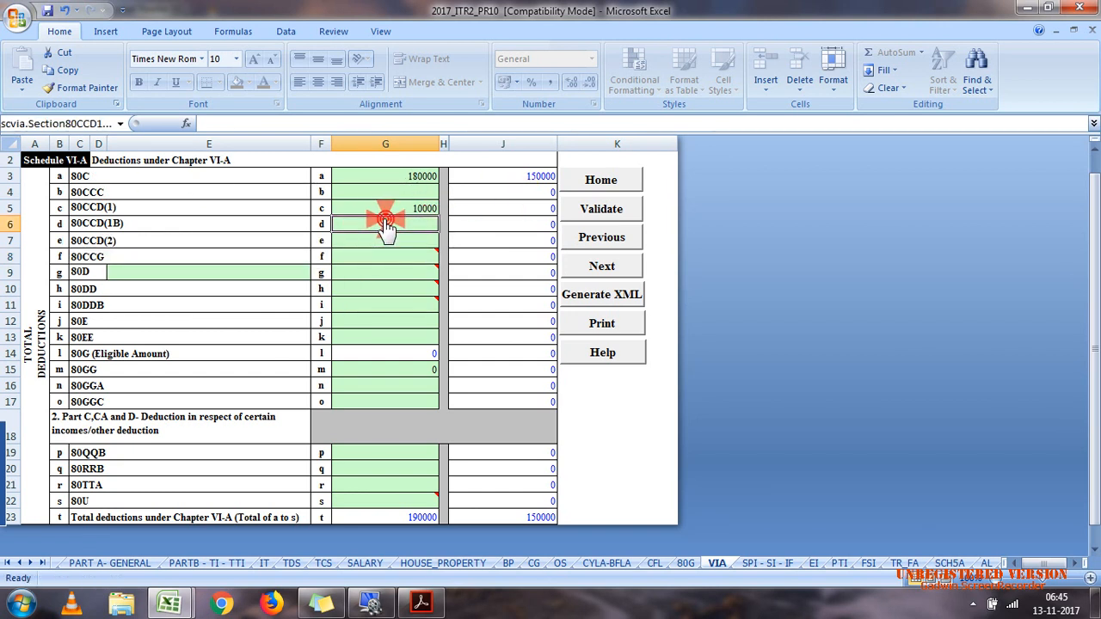
text(50000)
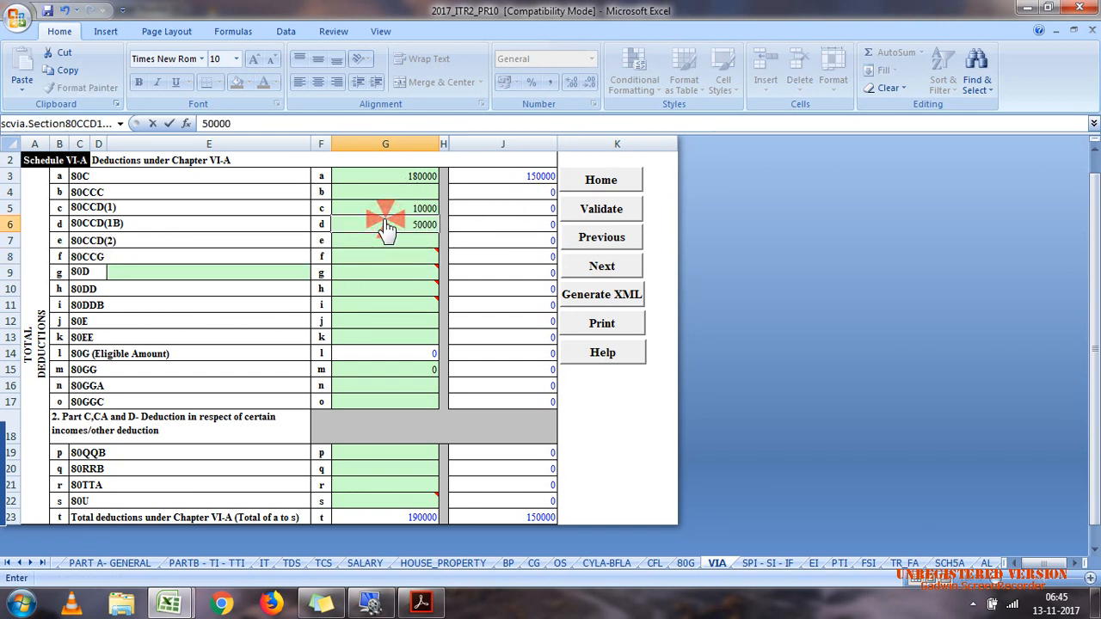
click(389, 274)
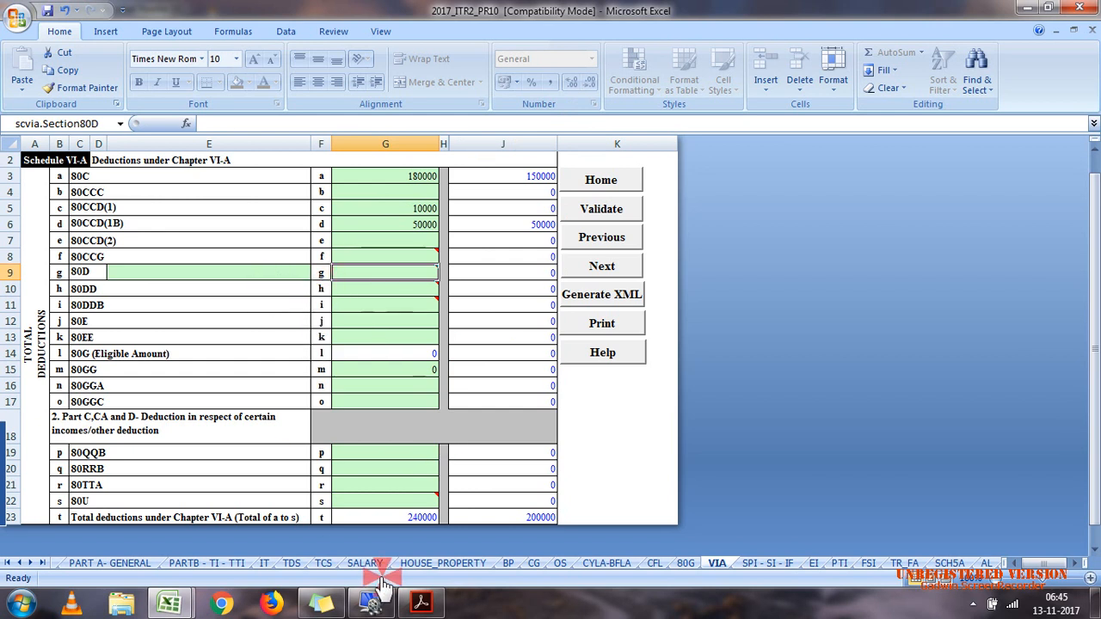
Step: Check the savings bank interest in case 7.pdf and enter 37010 as the 80TTA deduction in Schedule VI-A
click(428, 608)
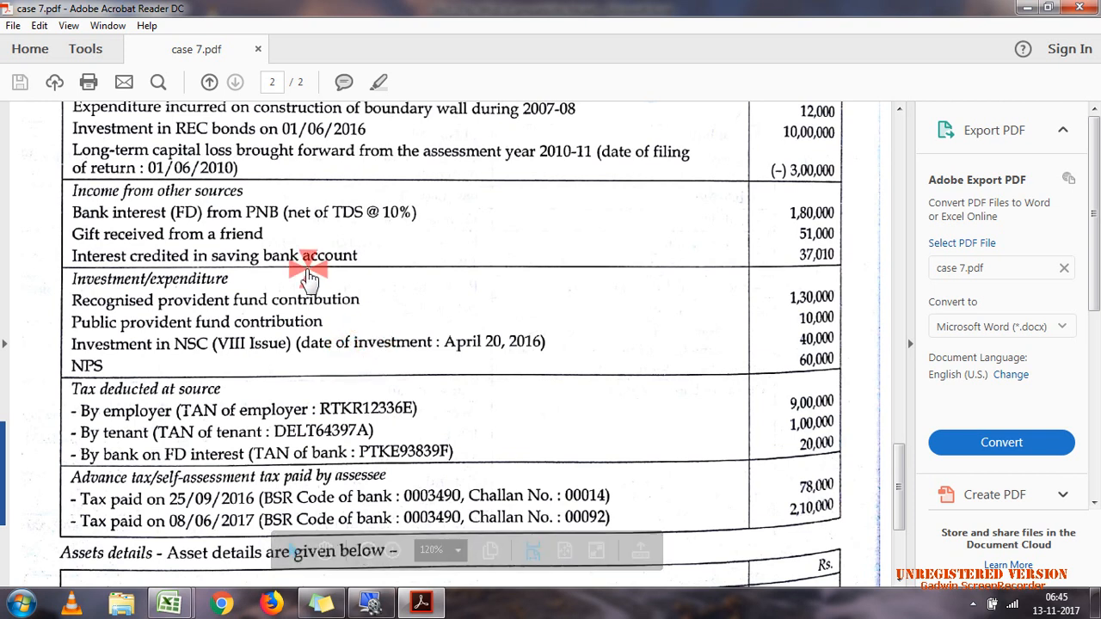
click(438, 607)
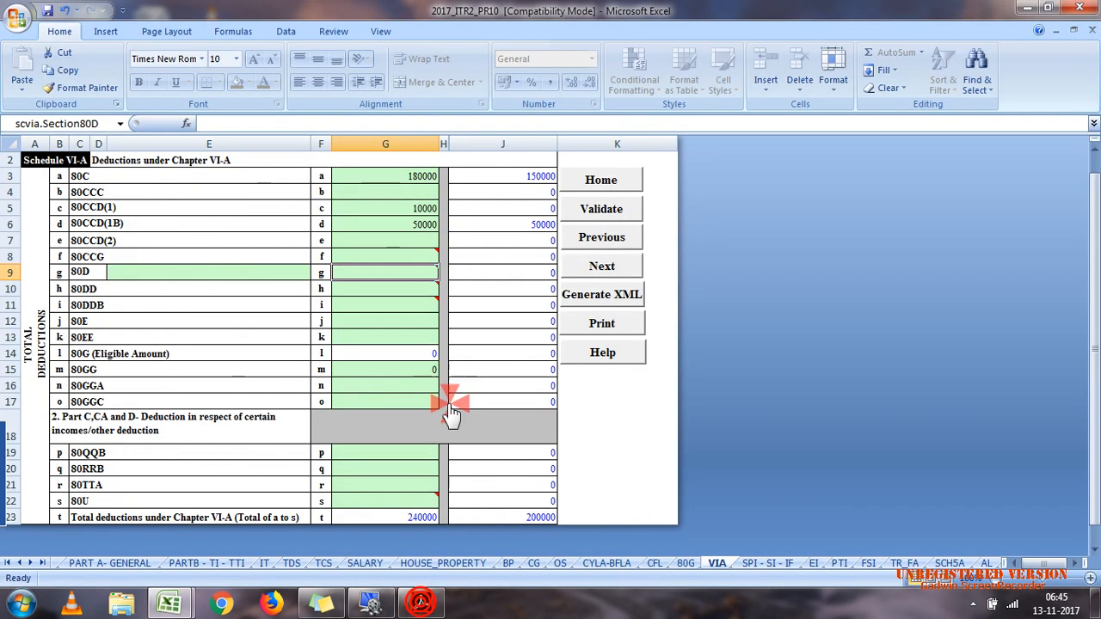
click(426, 485)
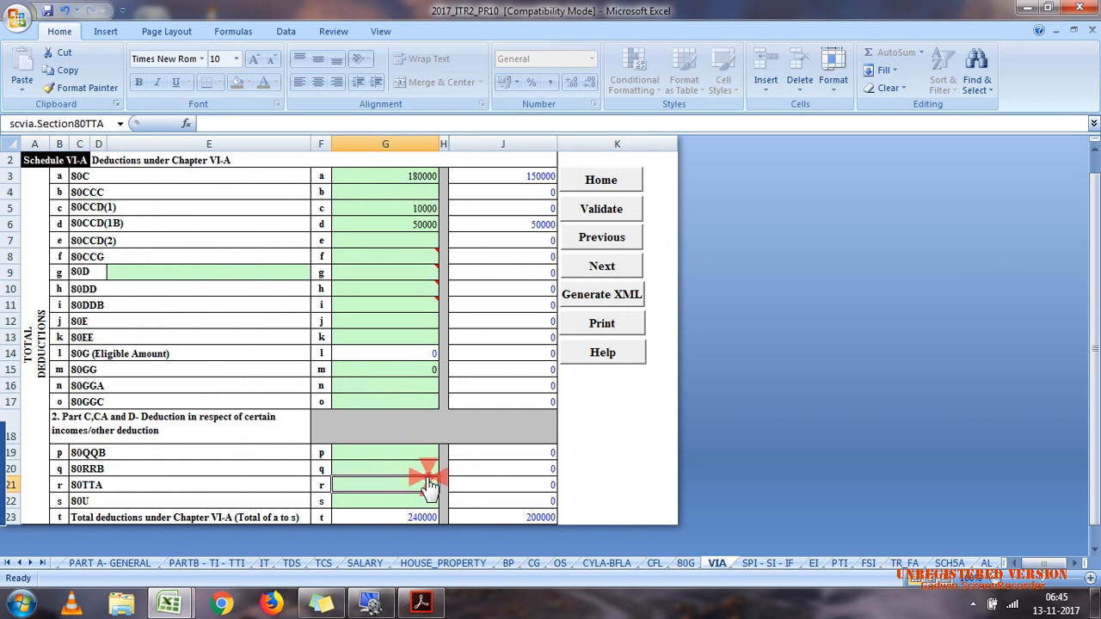
text(3)
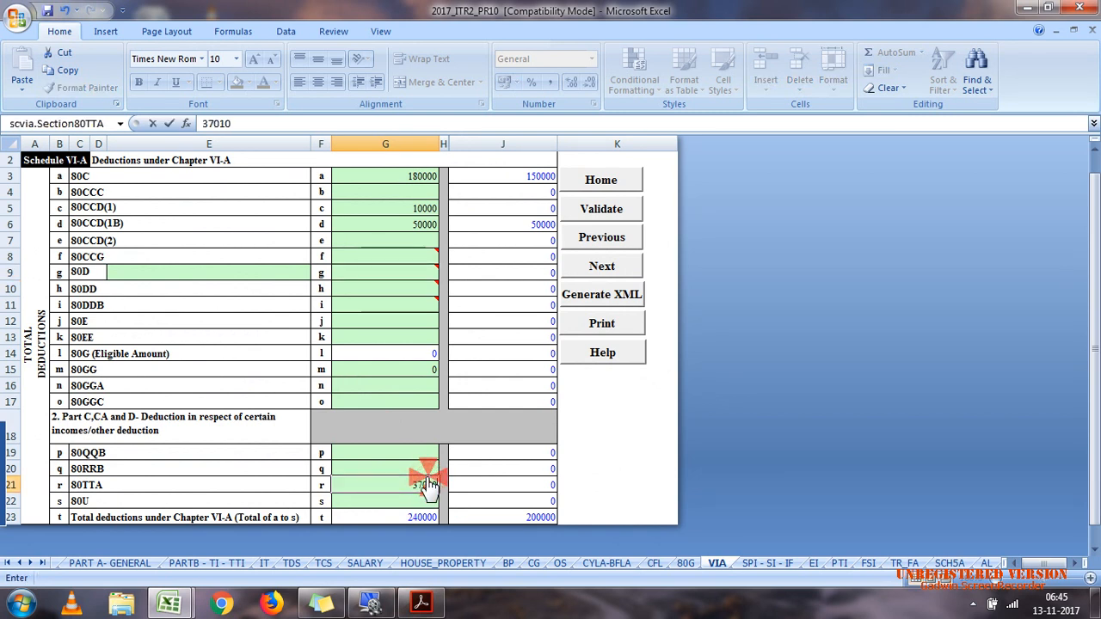
text(7010)
click(399, 470)
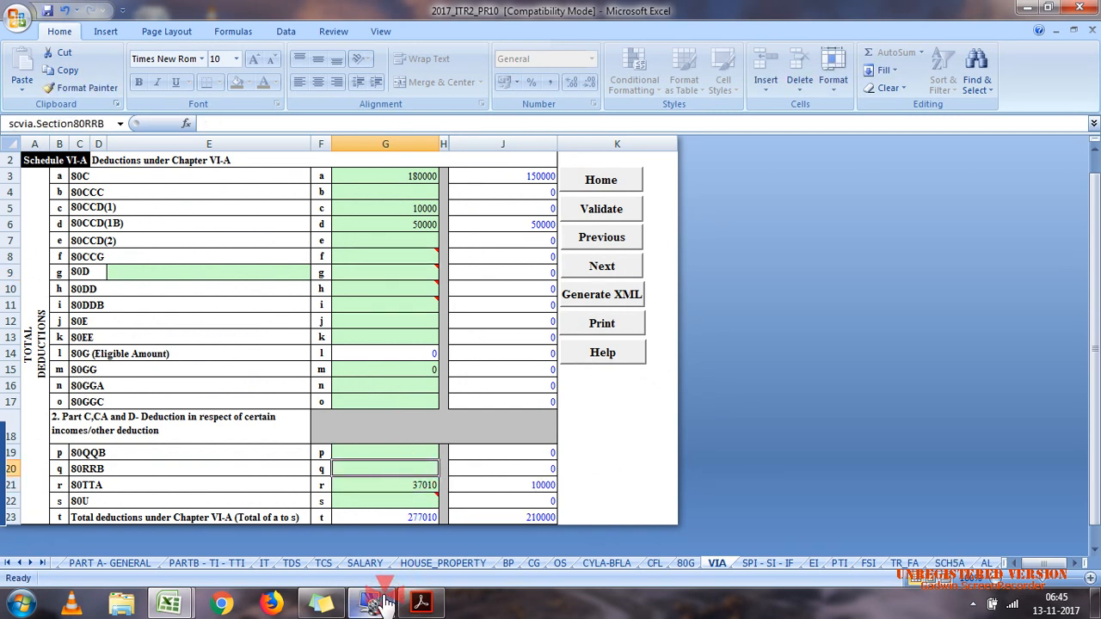
Step: Switch to the calculation efiling workbook and check the total of the Chapter VI-A deductions
mouse_move(172, 603)
click(164, 561)
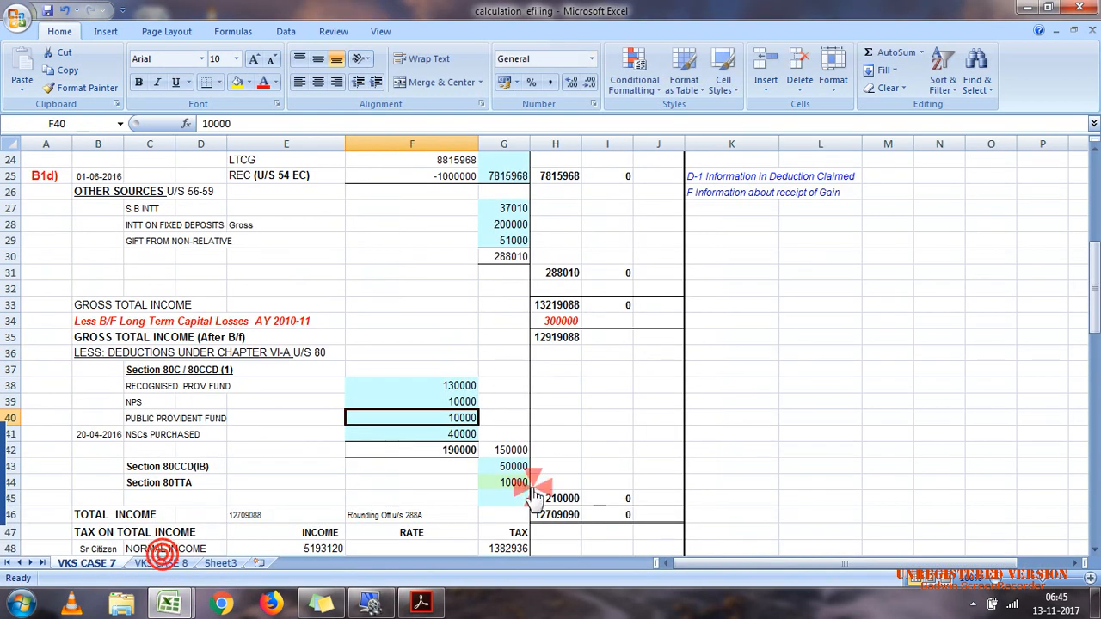
click(559, 499)
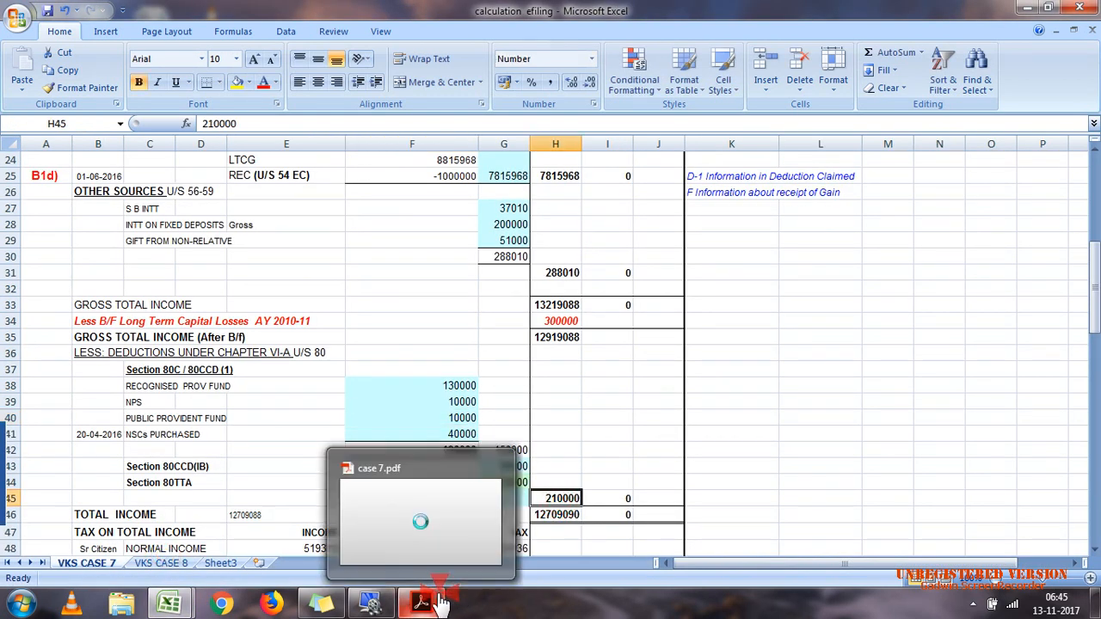
Step: Return to the 2017_ITR2_PR10 workbook and validate Schedule VI-A
mouse_move(170, 602)
click(262, 538)
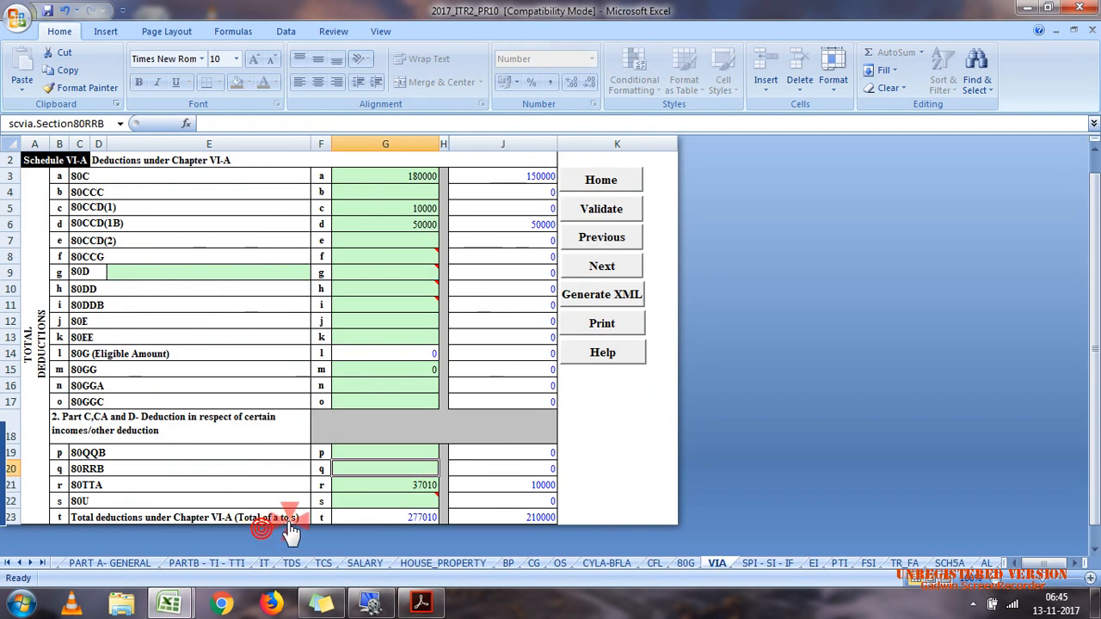
click(601, 214)
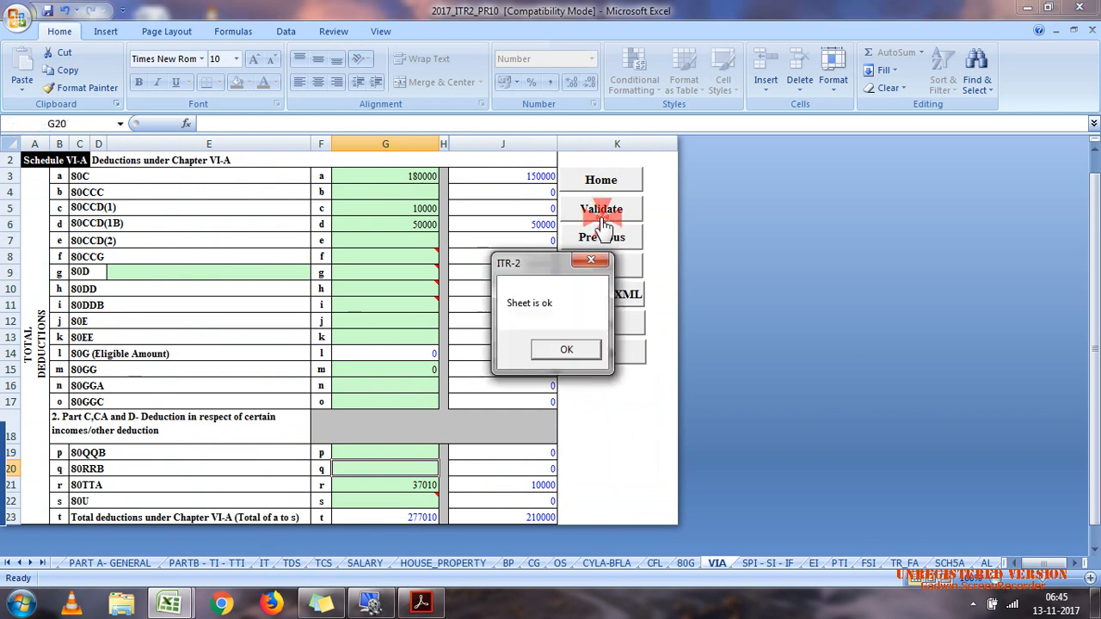
click(567, 349)
Step: Go through the following schedules to Schedule AL and answer Yes to owning any immovable asset
click(771, 564)
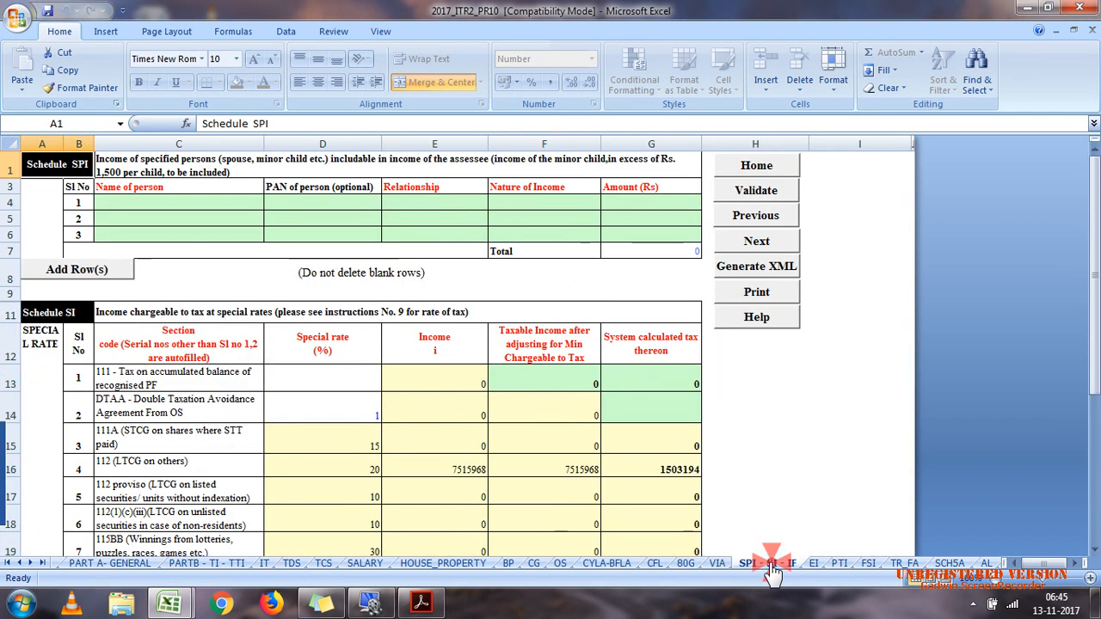
click(812, 564)
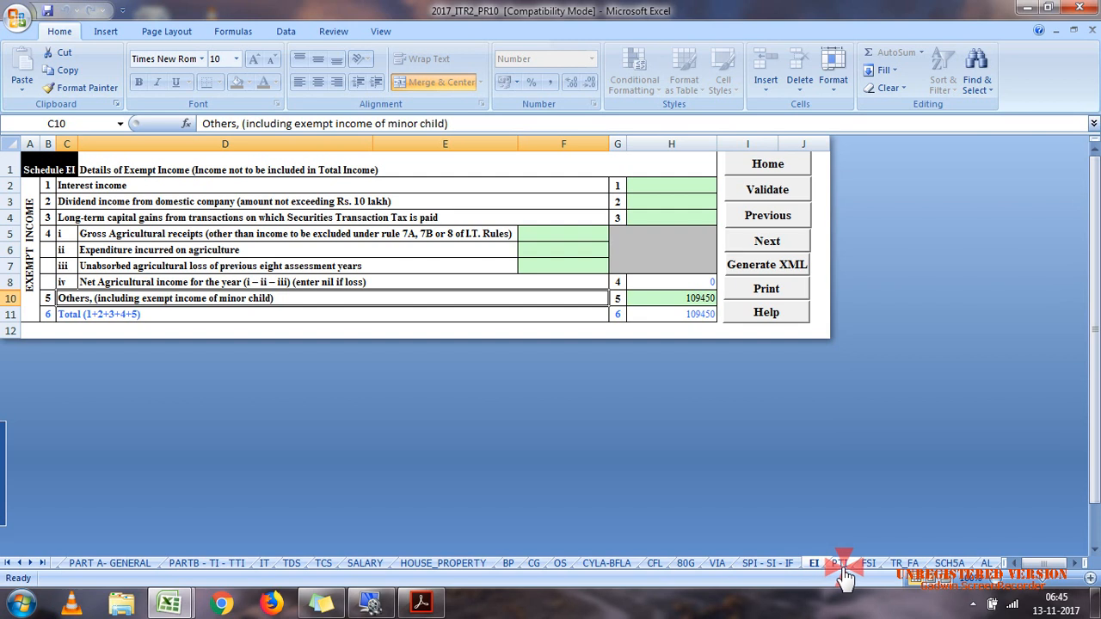
click(839, 564)
click(869, 565)
click(989, 565)
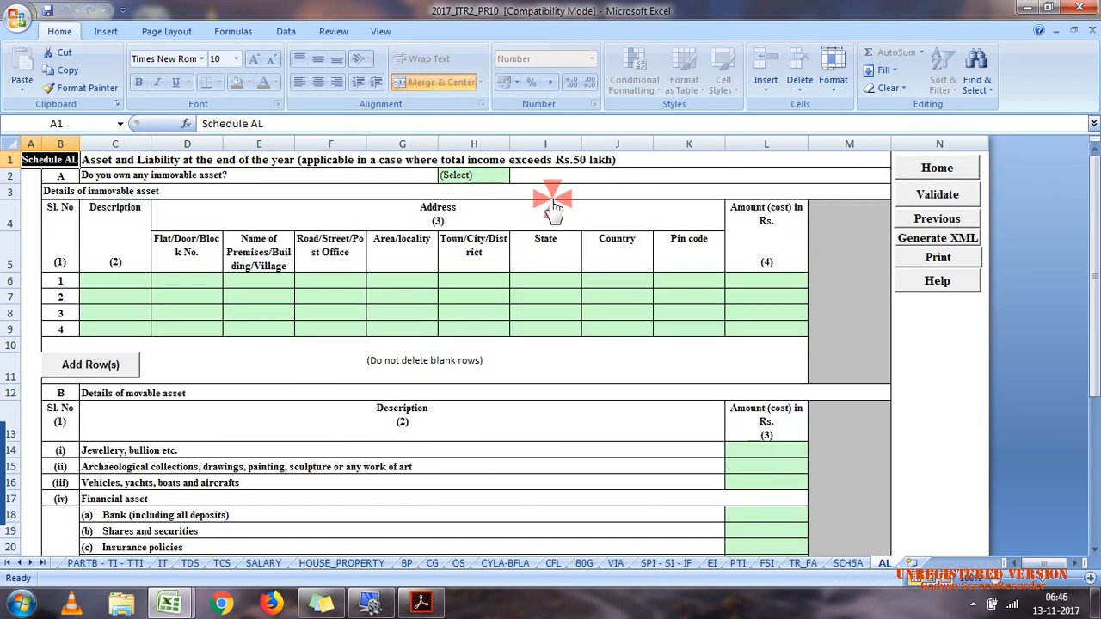
click(491, 176)
click(515, 178)
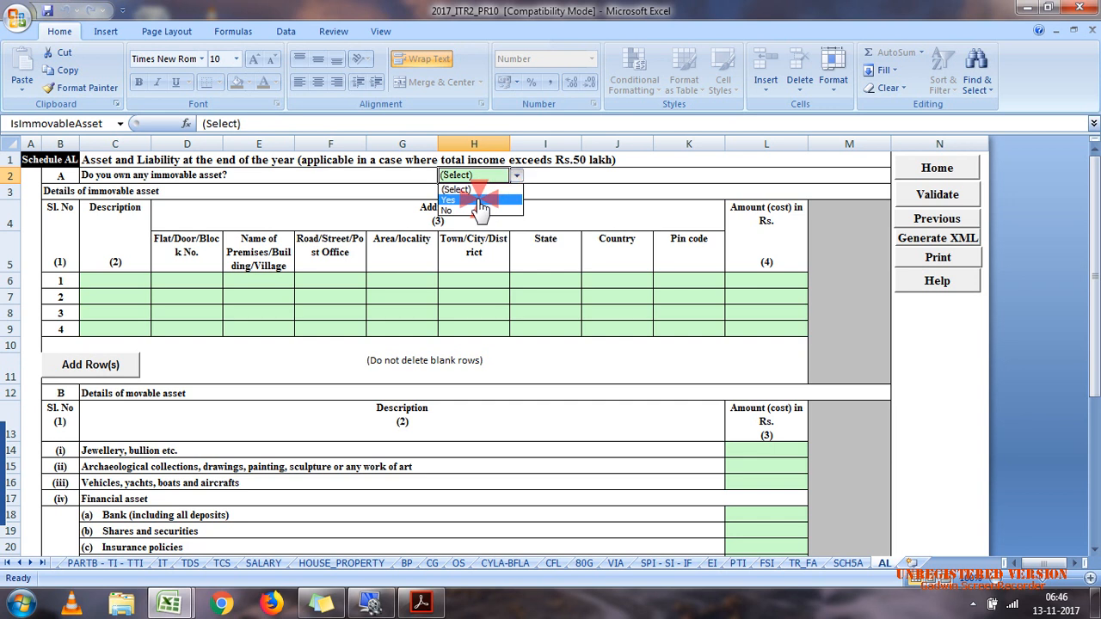
click(487, 199)
Step: Describe the first immovable asset as RESI HOUSE and fill in its flat number
click(120, 289)
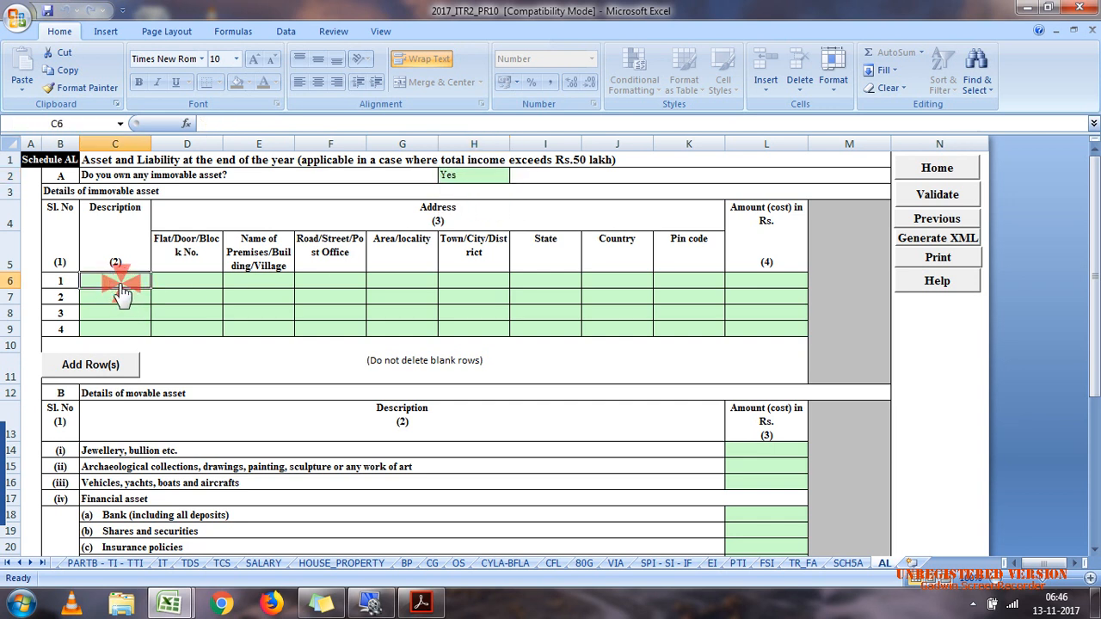
text(RE)
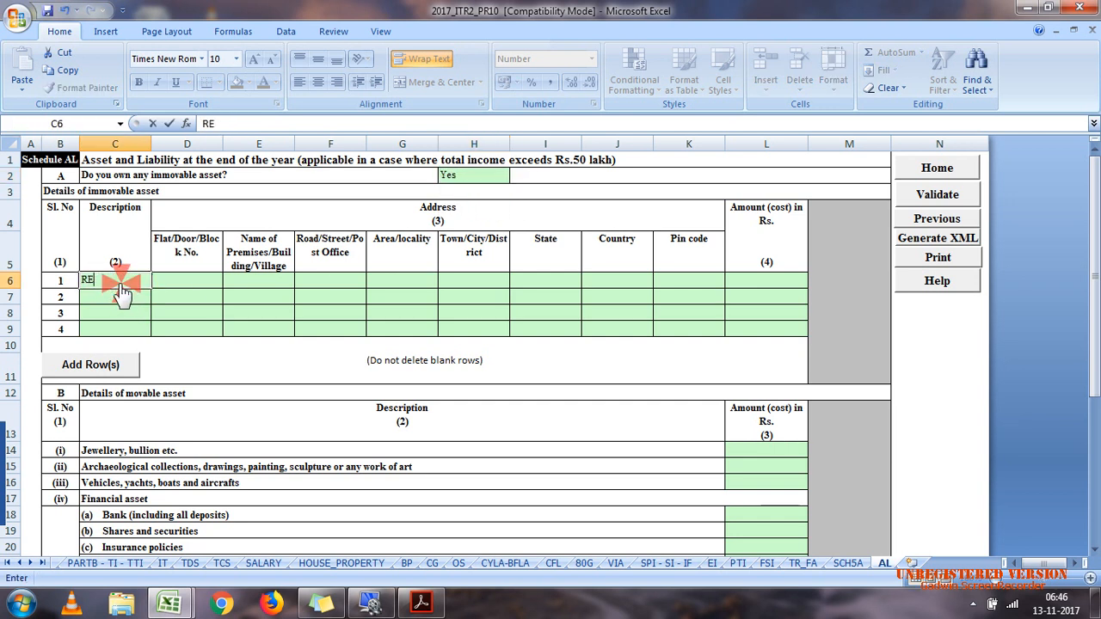
text(SI HOUSE)
key(Tab)
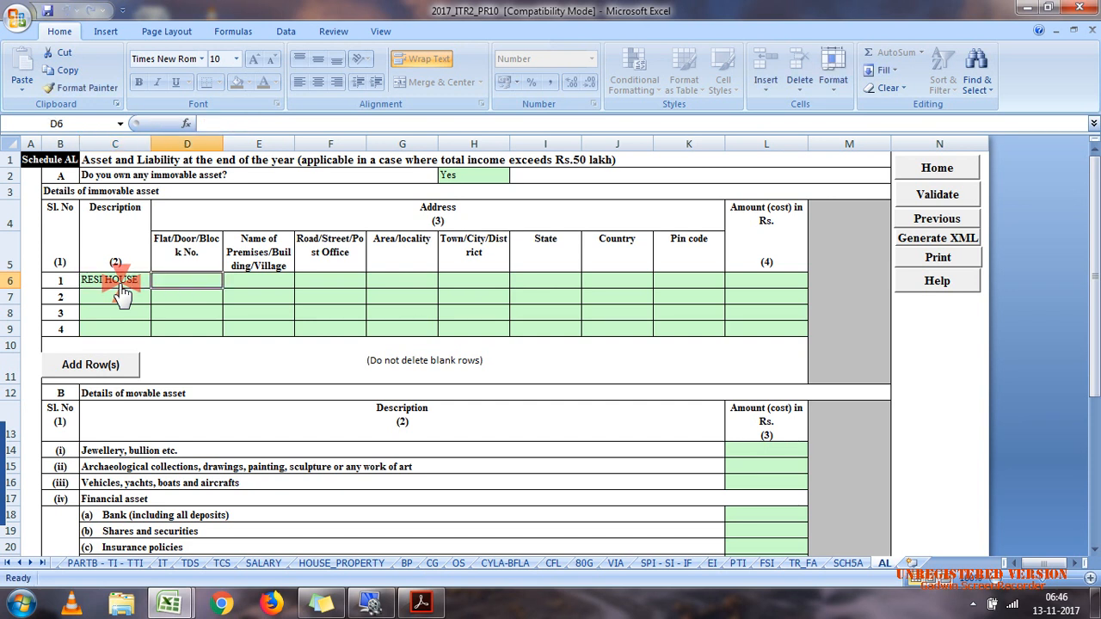
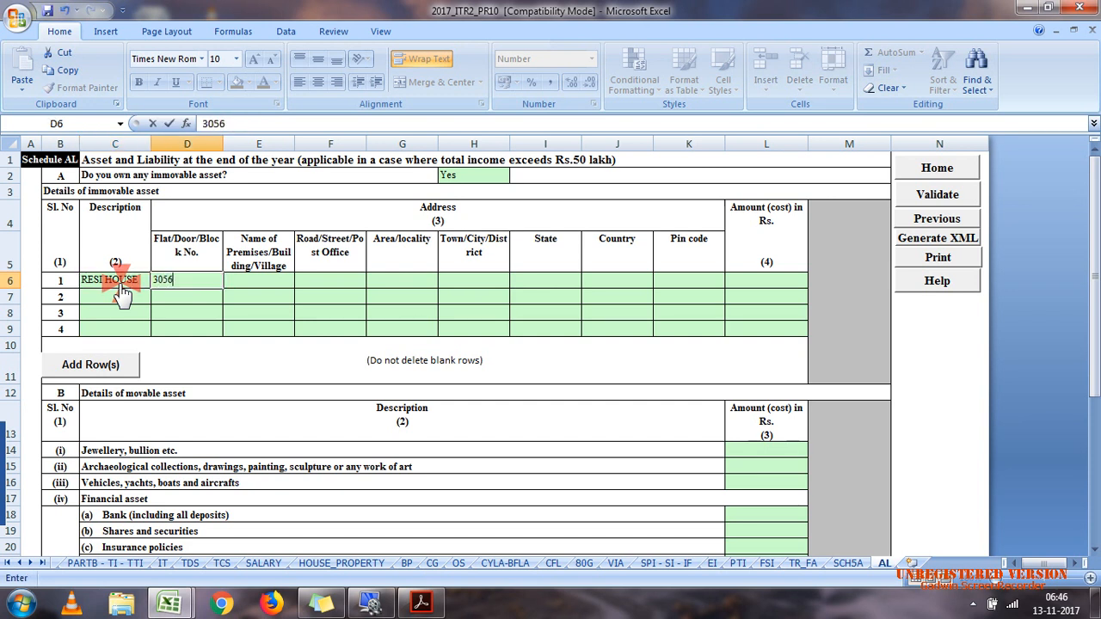
key(Tab)
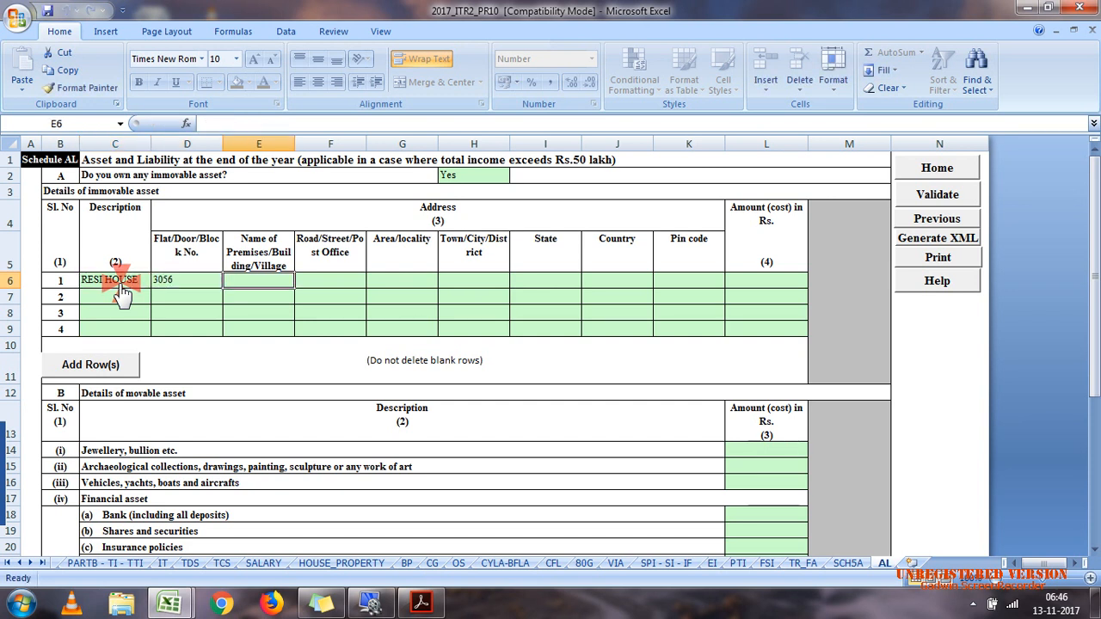
double_click(191, 287)
key(BackSpace)
key(Tab)
Step: Fill in the house's premises name and street, correcting the spelling in both fields
text(TATA)
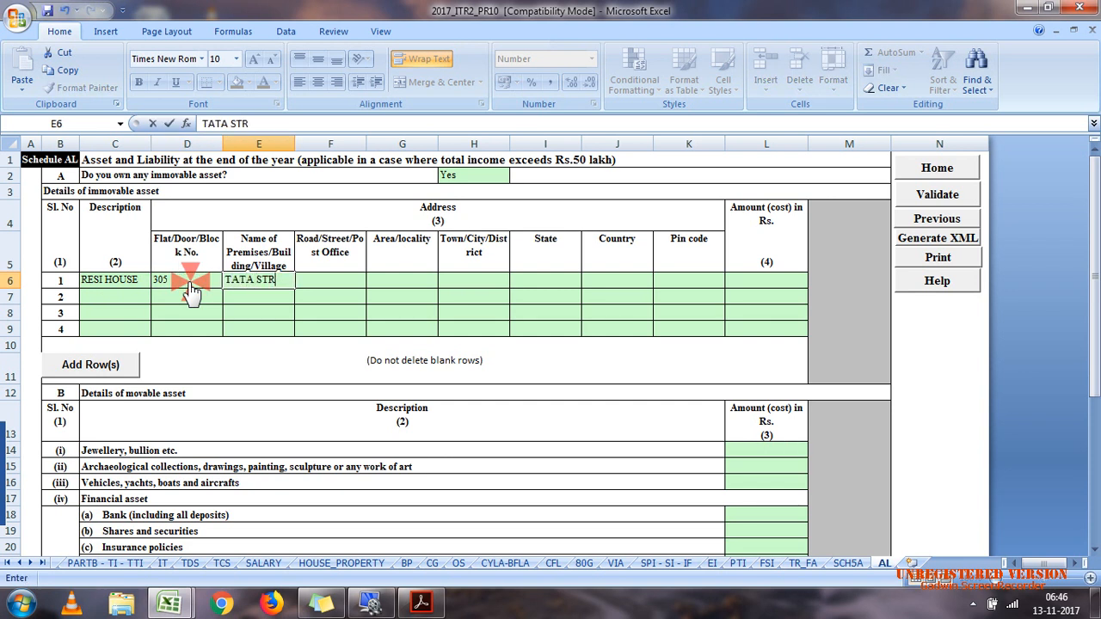
text( STTEER)
key(BackSpace)
text(T)
key(Tab)
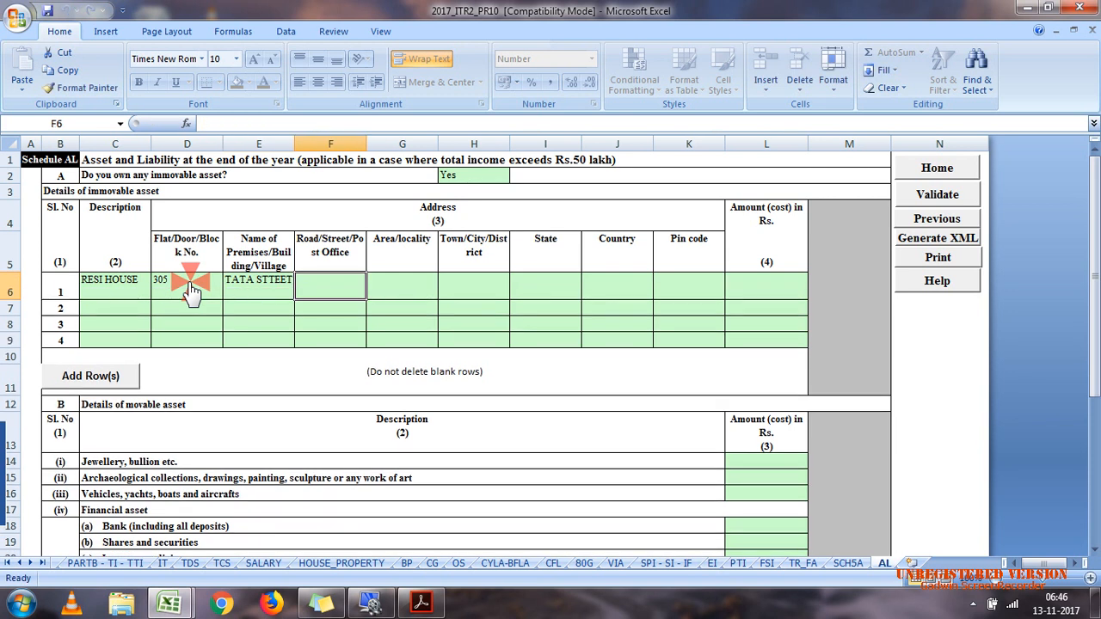
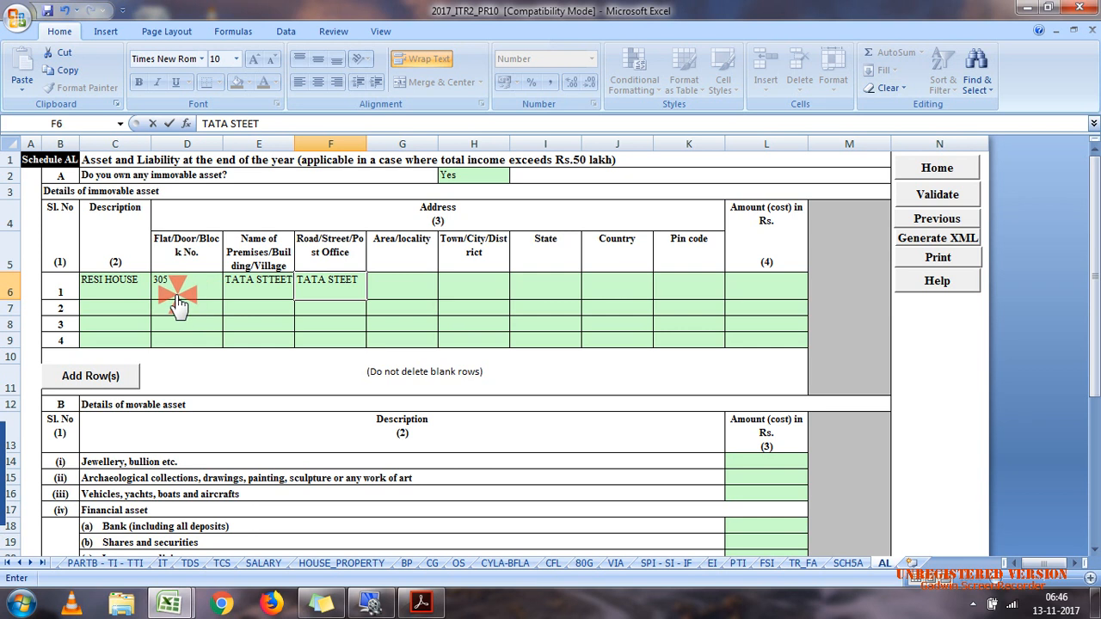
double_click(276, 289)
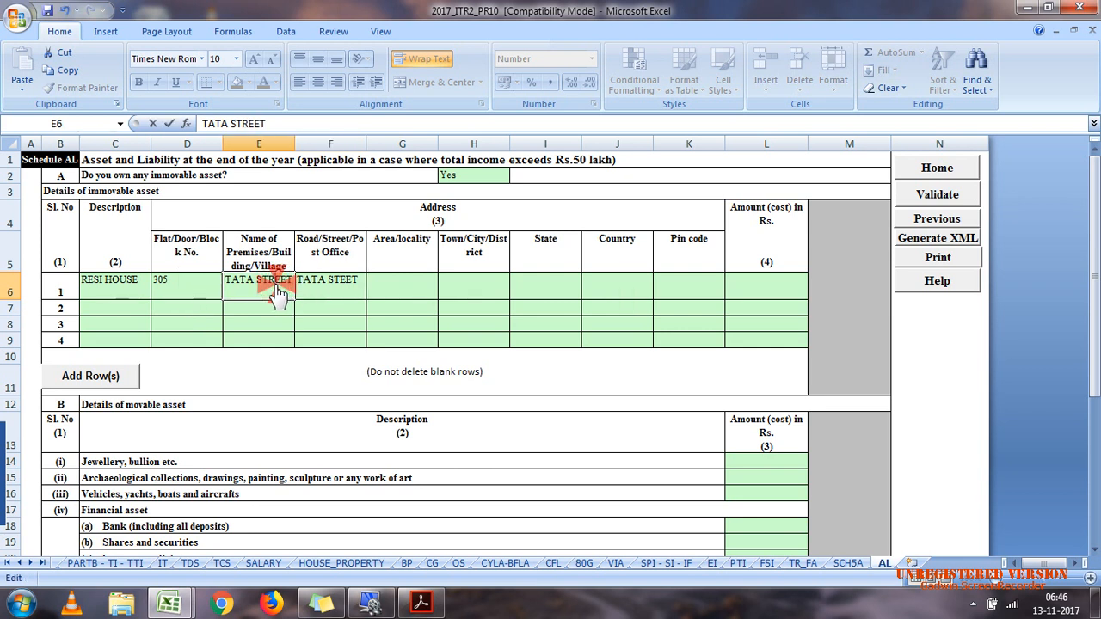
double_click(343, 289)
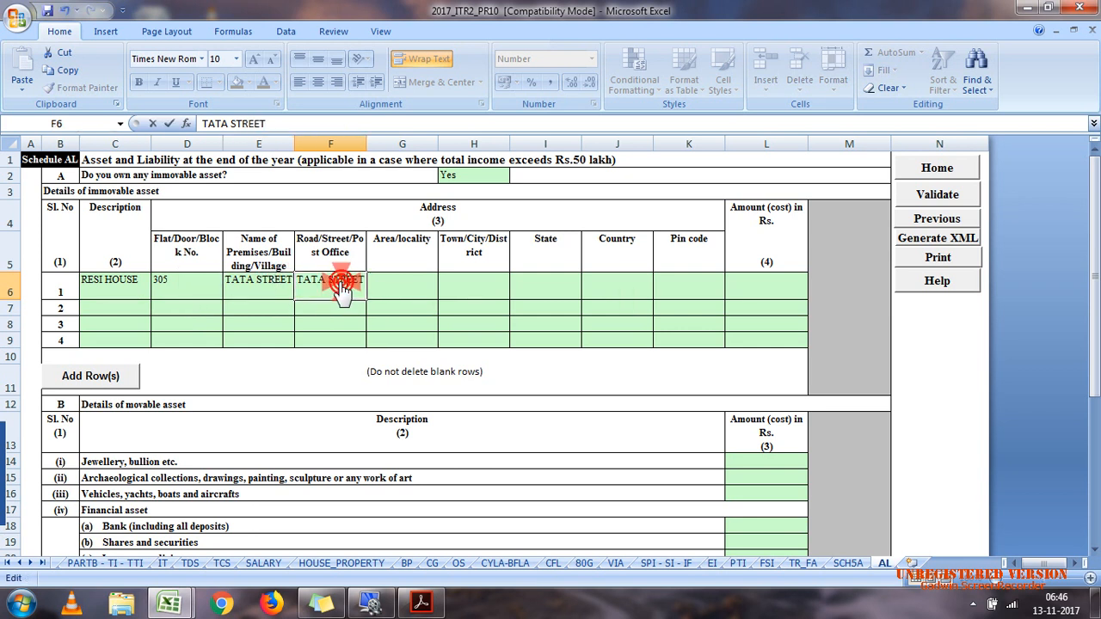
Step: Fill in the area/locality and the town/city of the residential house
click(384, 291)
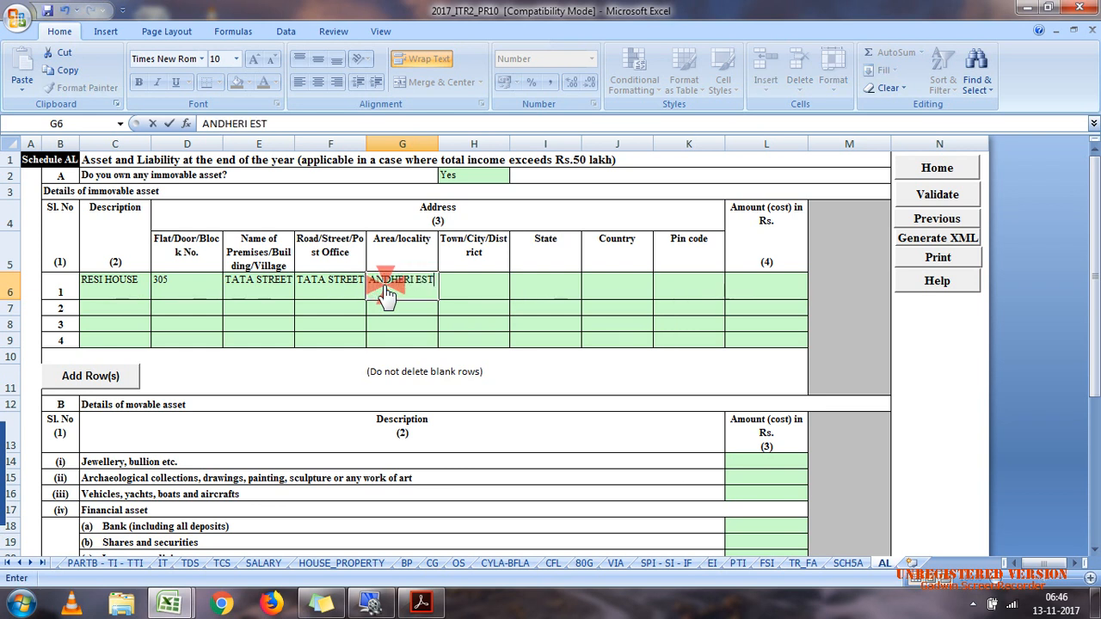
key(Tab)
text(MU)
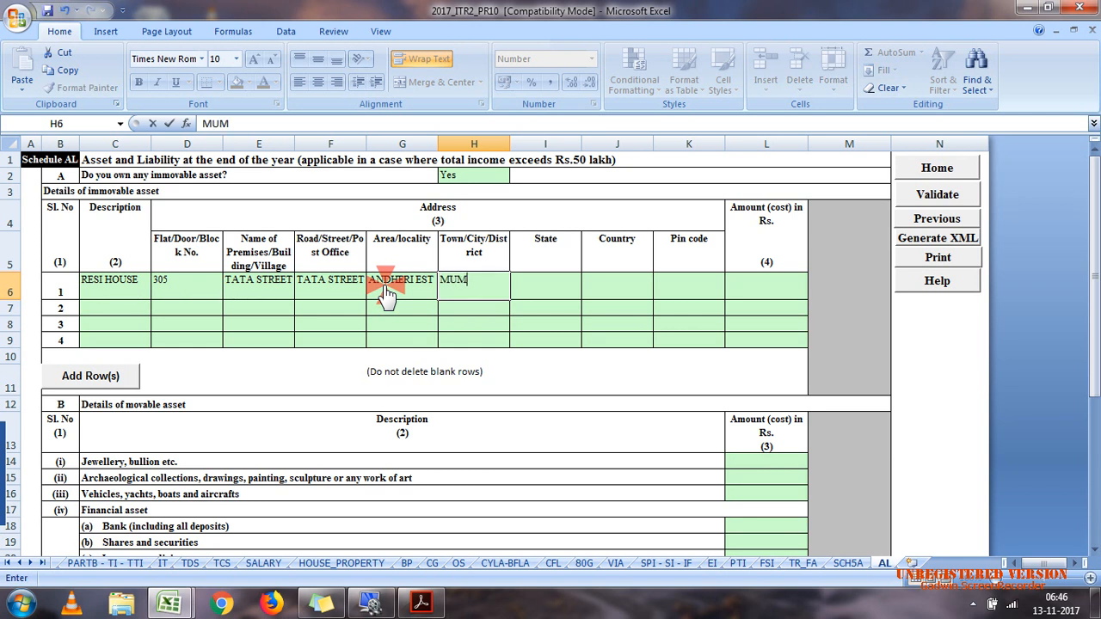
key(Tab)
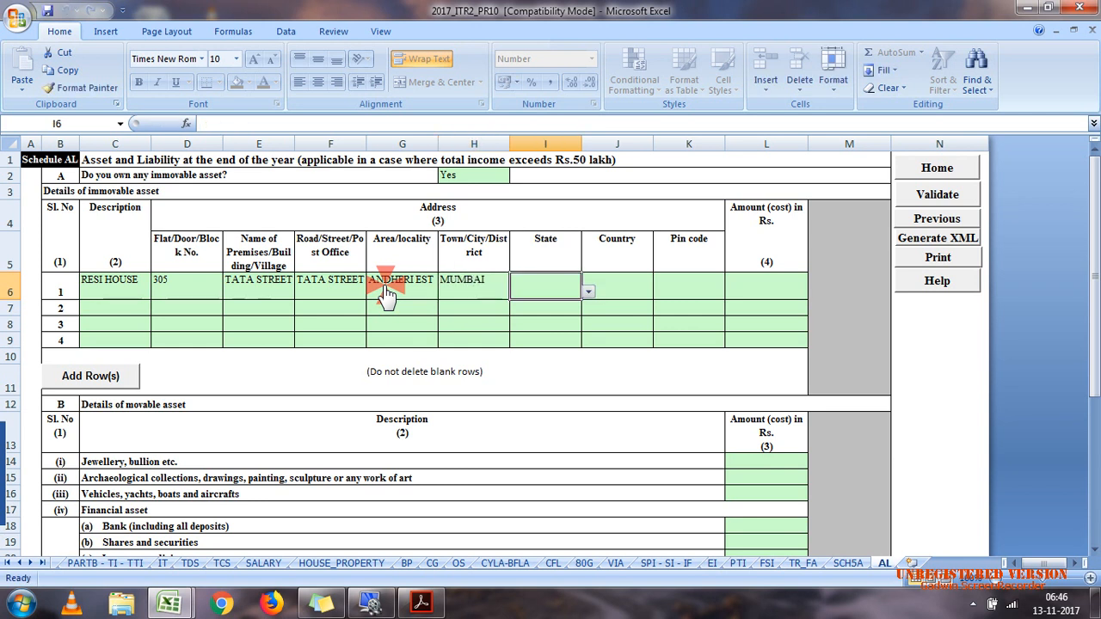
Step: Select 19-MAHARASHTRA as the residential house's state and fill in its postal code
click(590, 294)
click(589, 366)
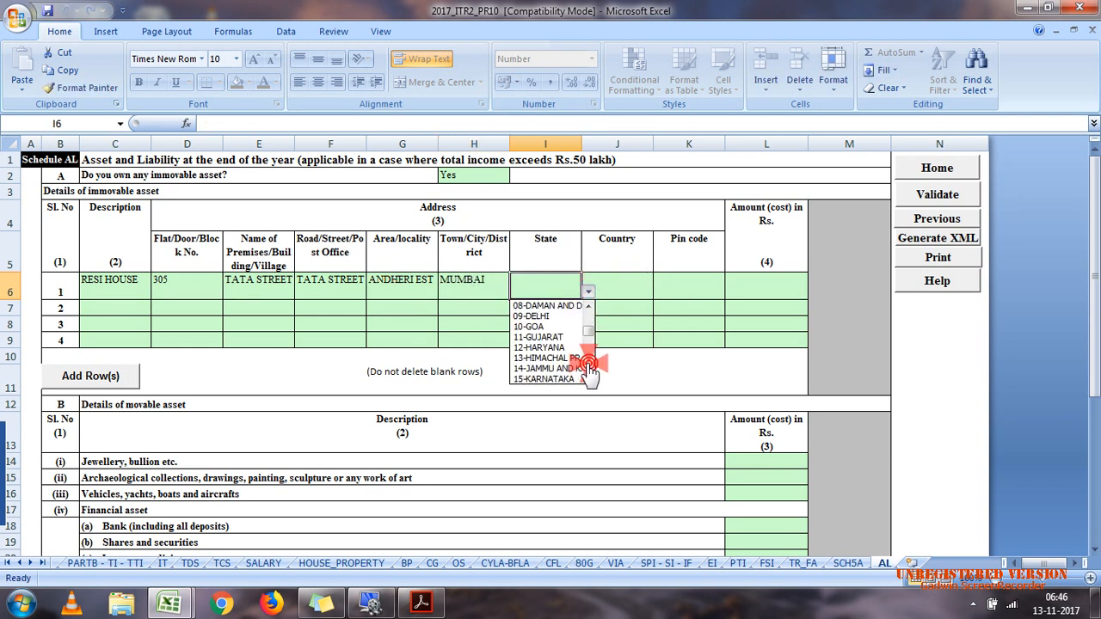
click(589, 366)
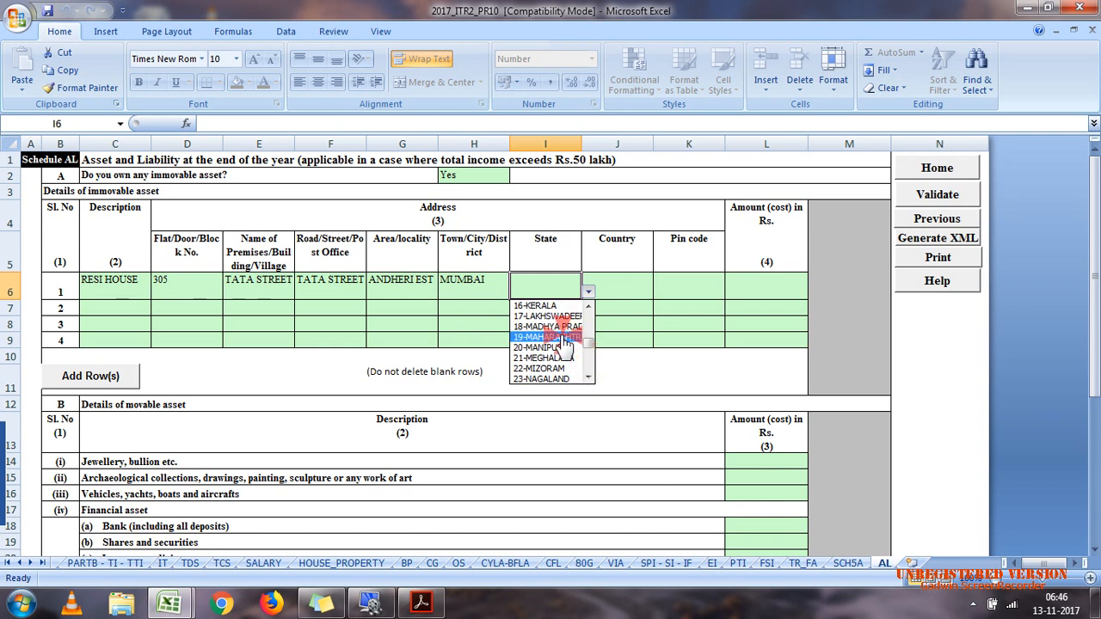
click(564, 341)
click(695, 297)
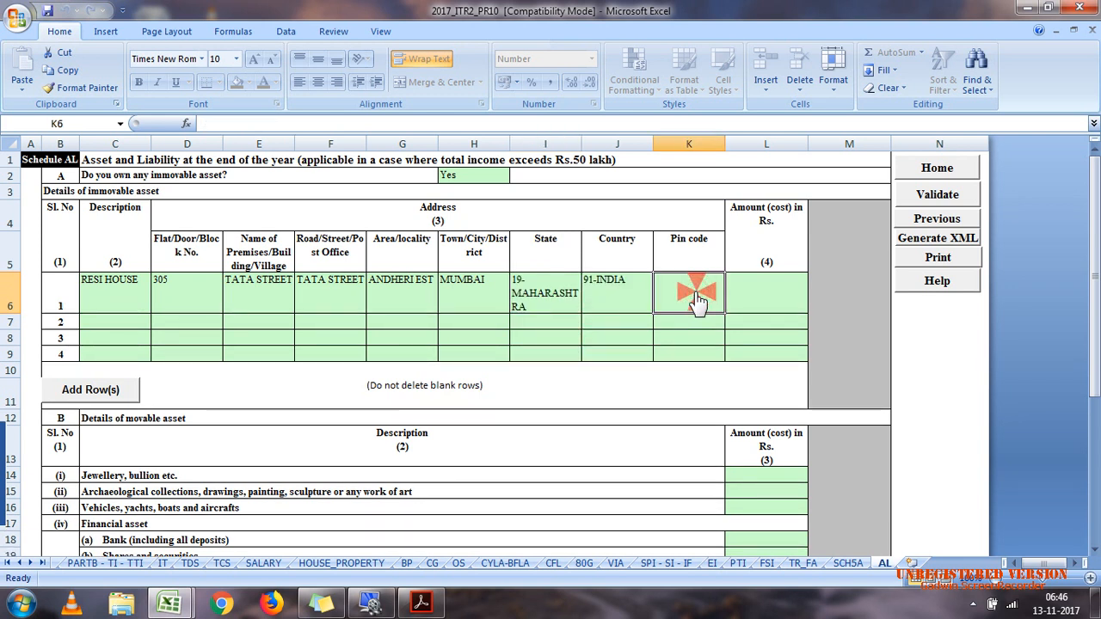
text(440002)
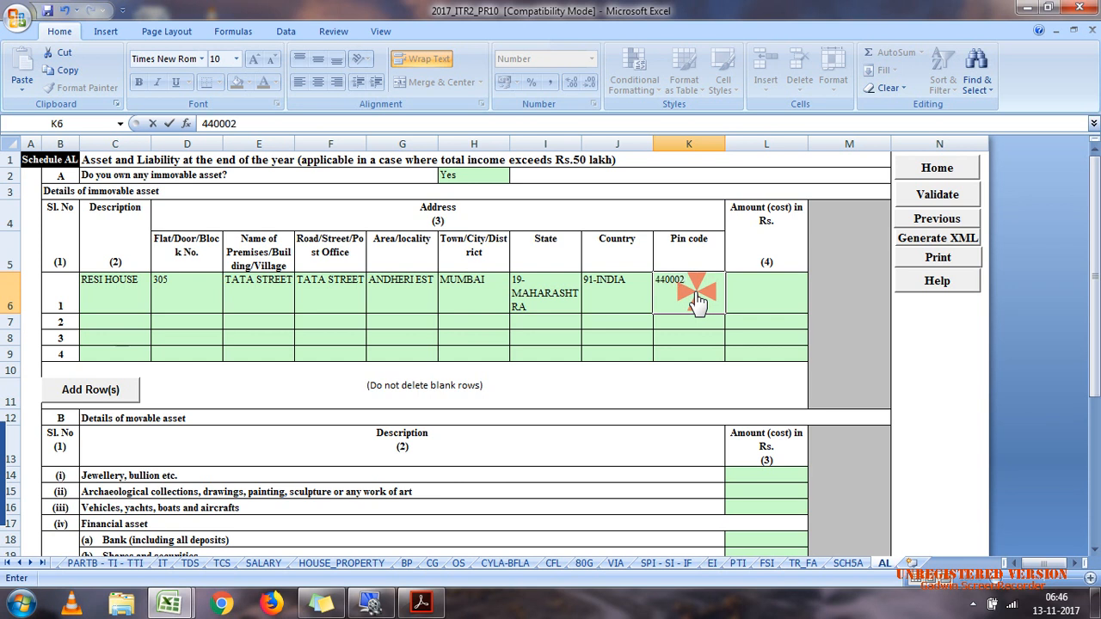
click(764, 291)
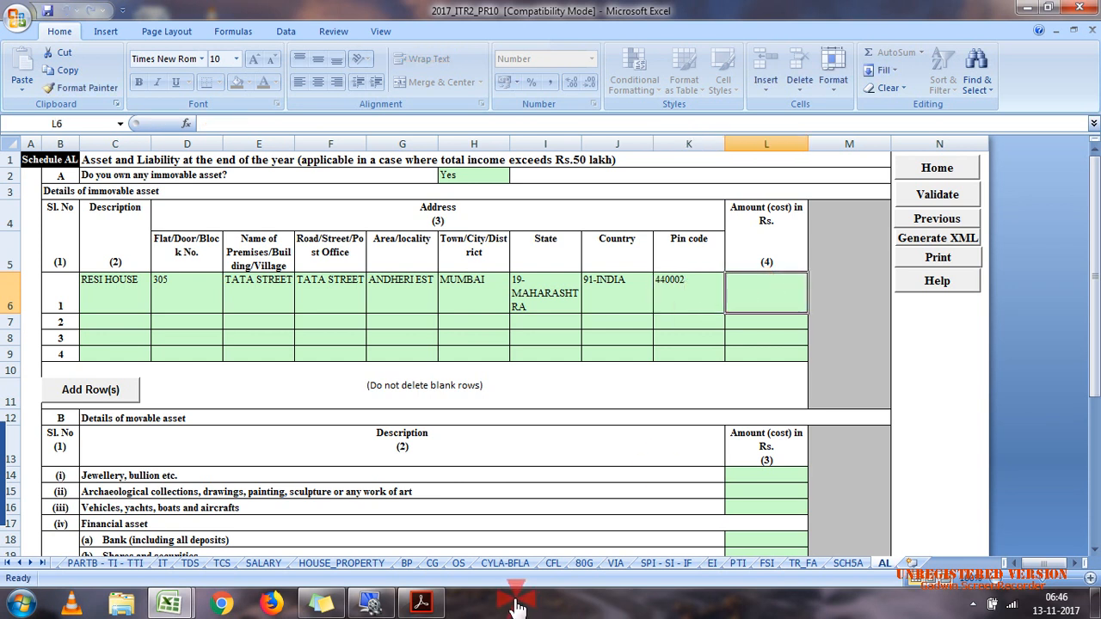
Step: Look up the house property's wealth-tax return value in case 7.pdf and enter 11500000 as the residential house's cost in Schedule AL
click(421, 603)
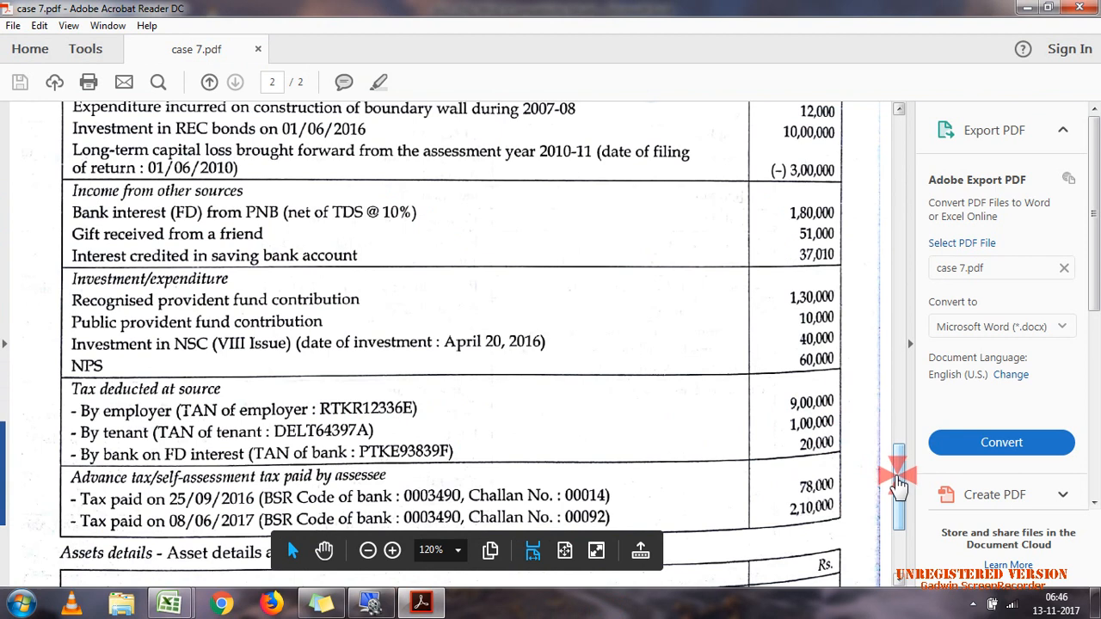
drag(897, 484, 899, 533)
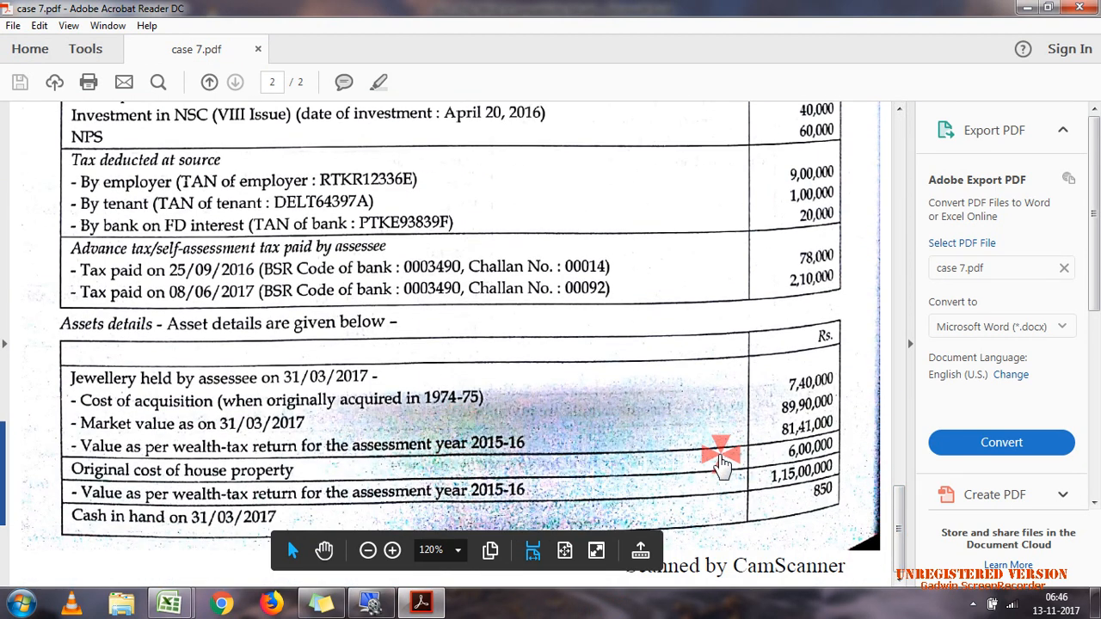
click(772, 474)
drag(802, 480, 821, 484)
click(771, 506)
click(768, 505)
click(770, 502)
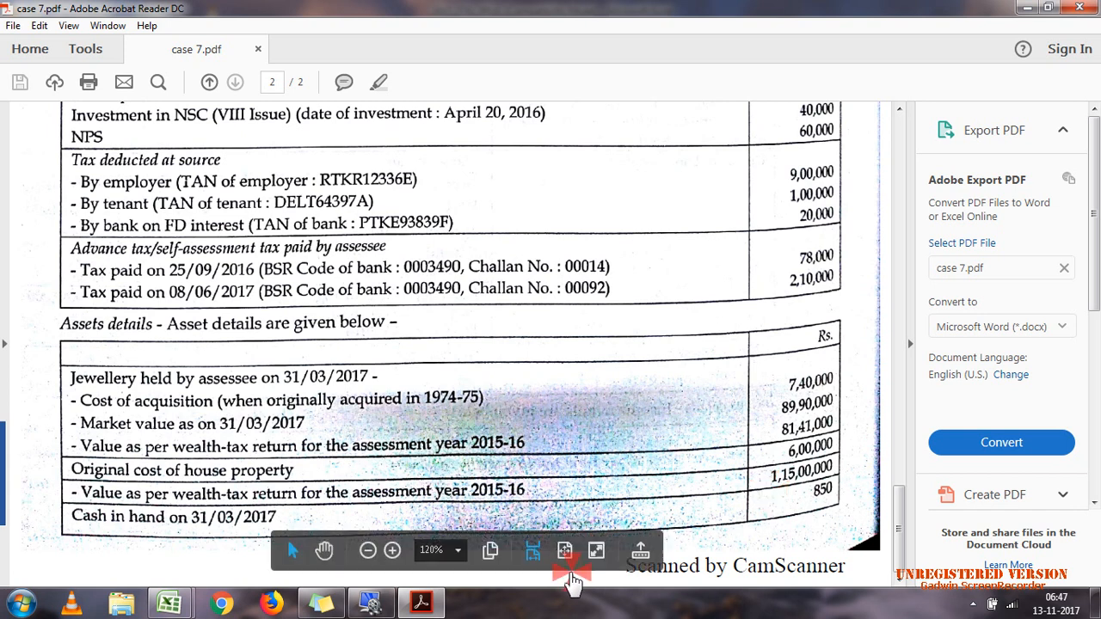
click(430, 610)
click(745, 421)
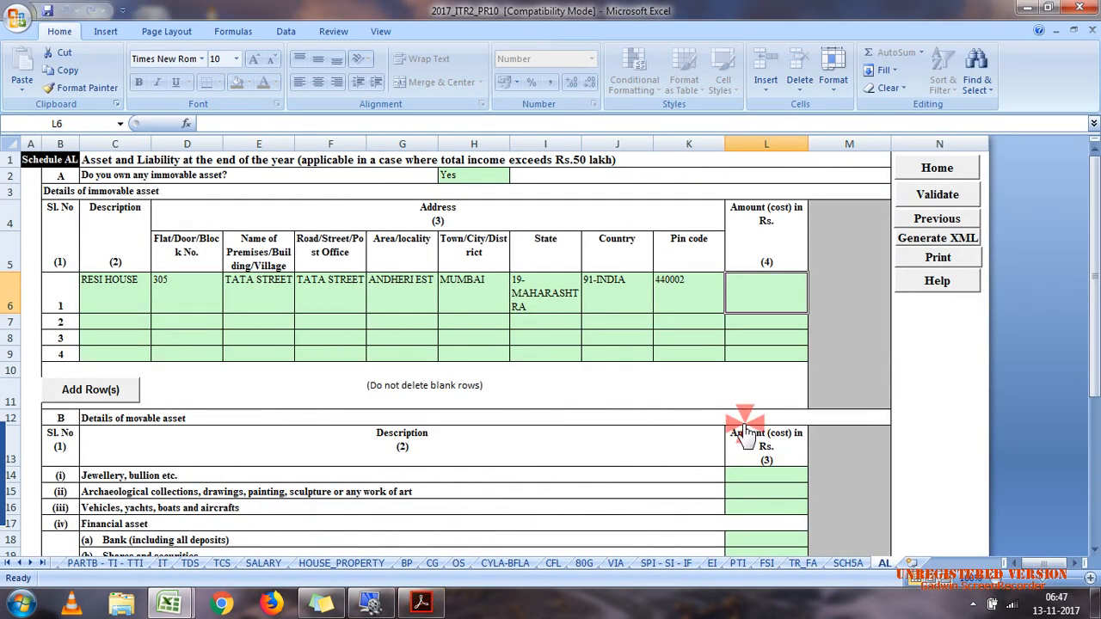
text(11500000)
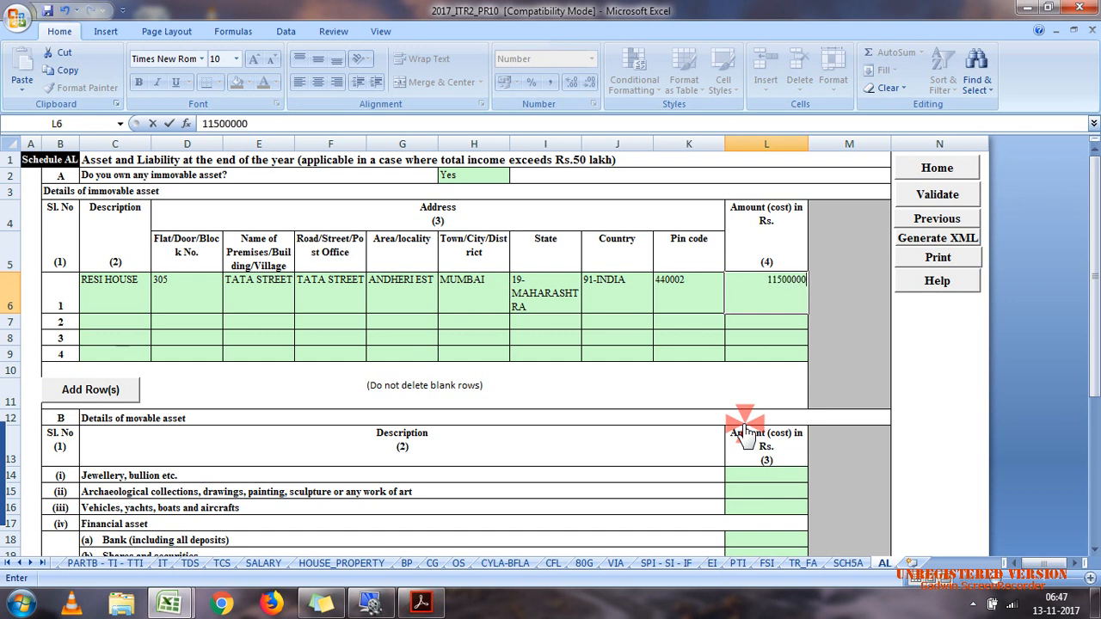
click(566, 325)
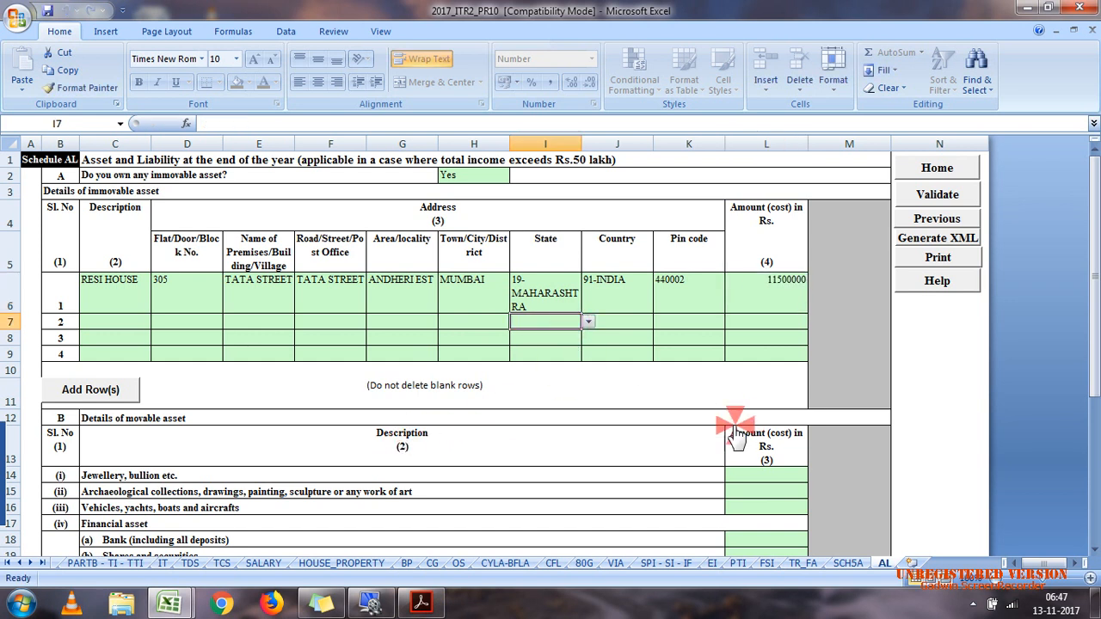
Step: Check the jewellery value in case 7.pdf and enter 8141000 for jewellery, bullion etc. under movable assets
click(791, 477)
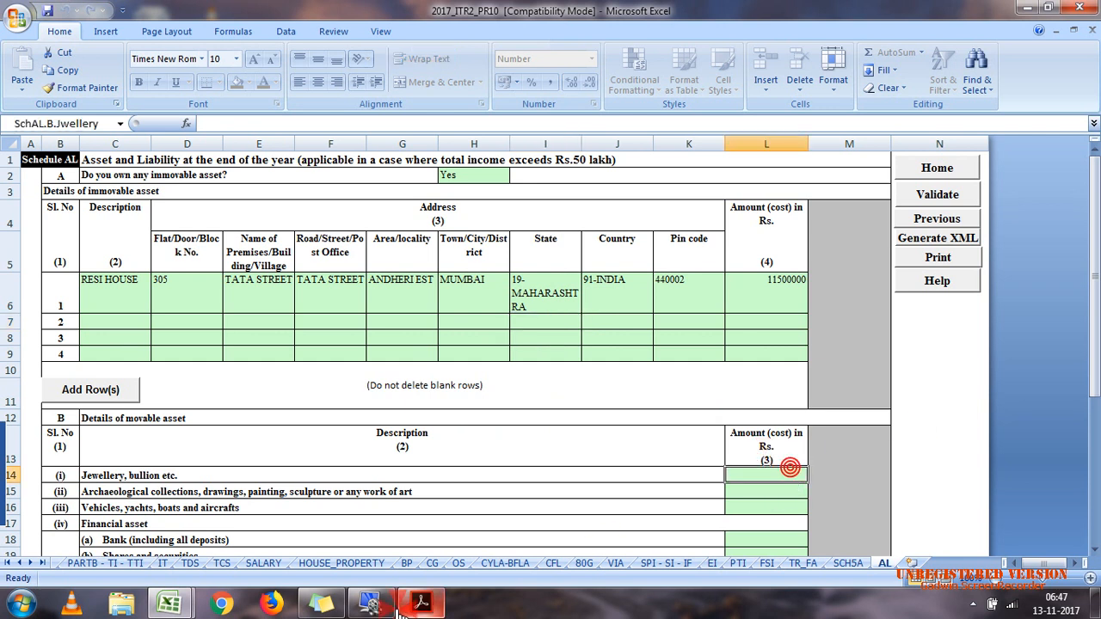
click(465, 550)
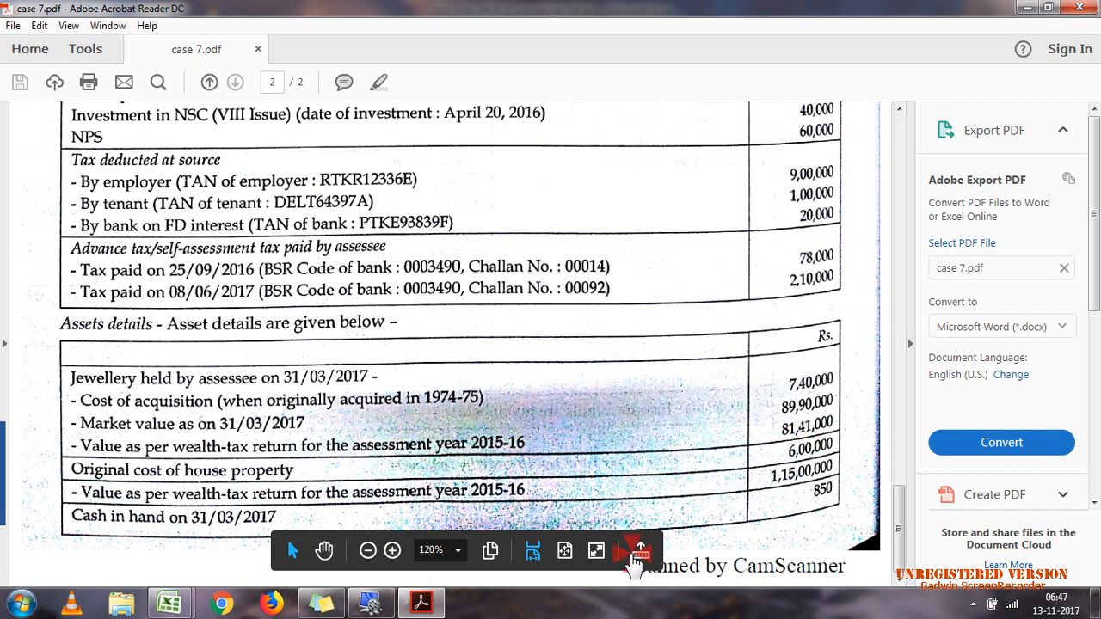
click(421, 602)
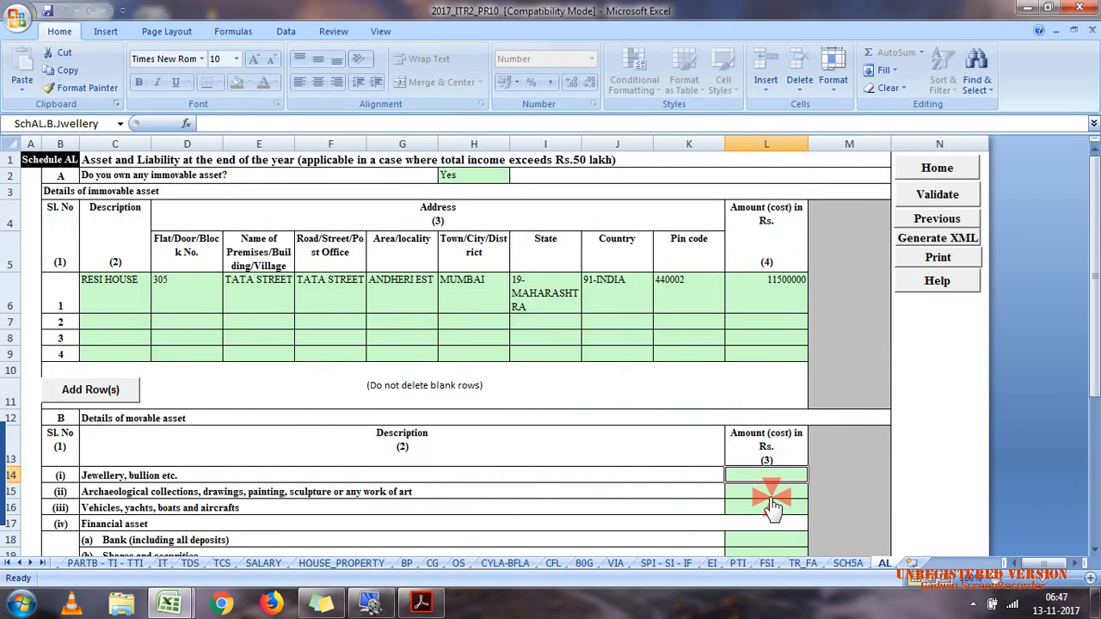
text(8)
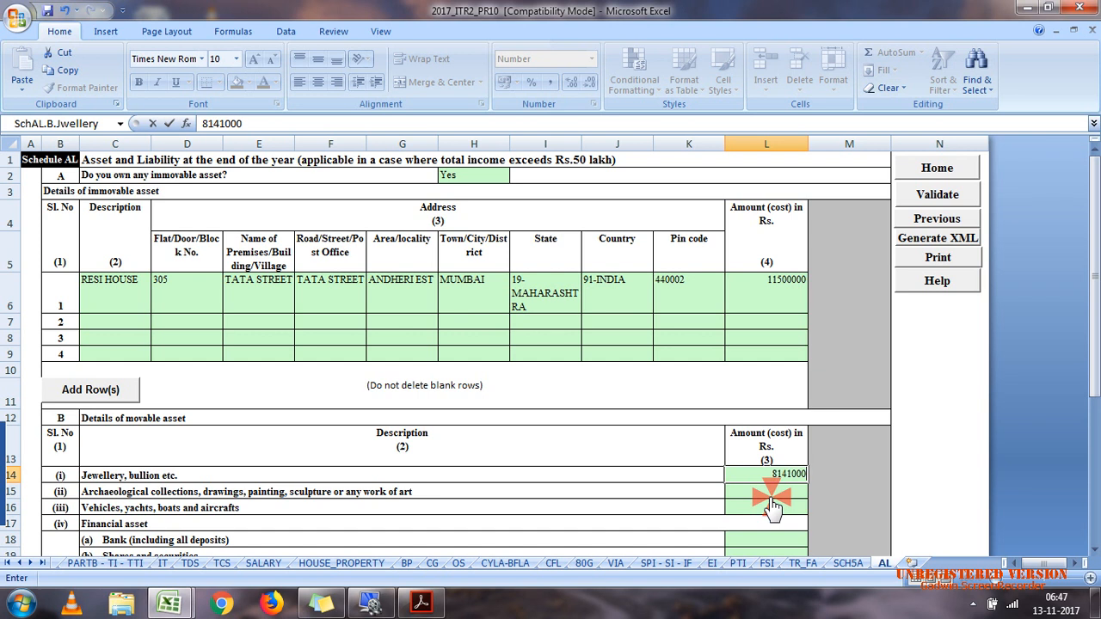
text(141000)
key(Return)
Step: Enter 850 as the cash in hand among the financial assets in Schedule AL
scroll(1093, 404, down, 2)
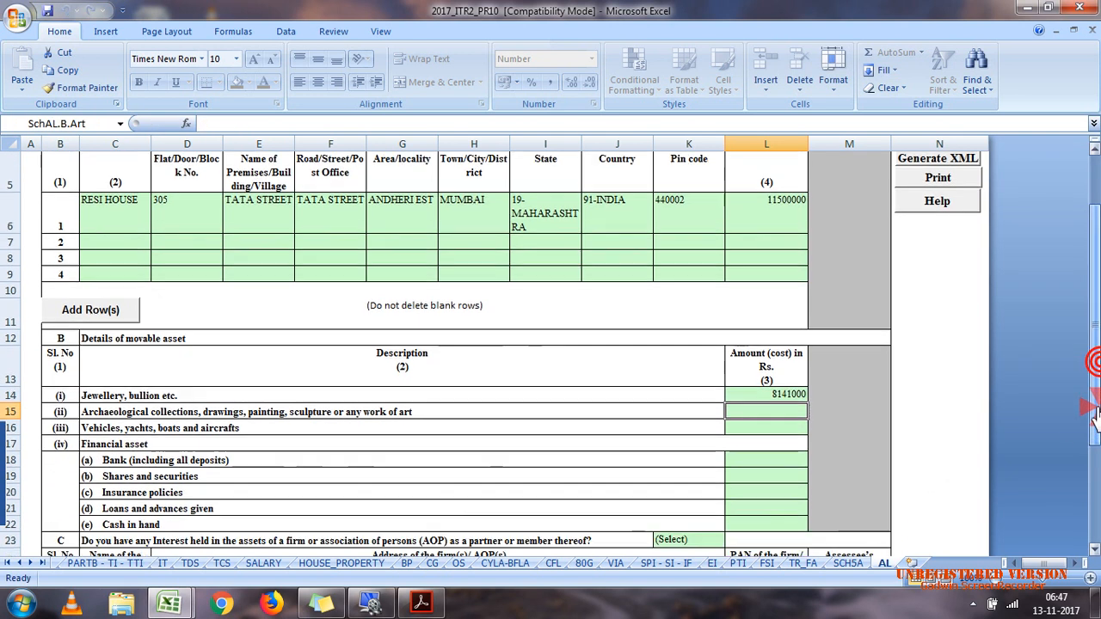
click(792, 522)
text(850)
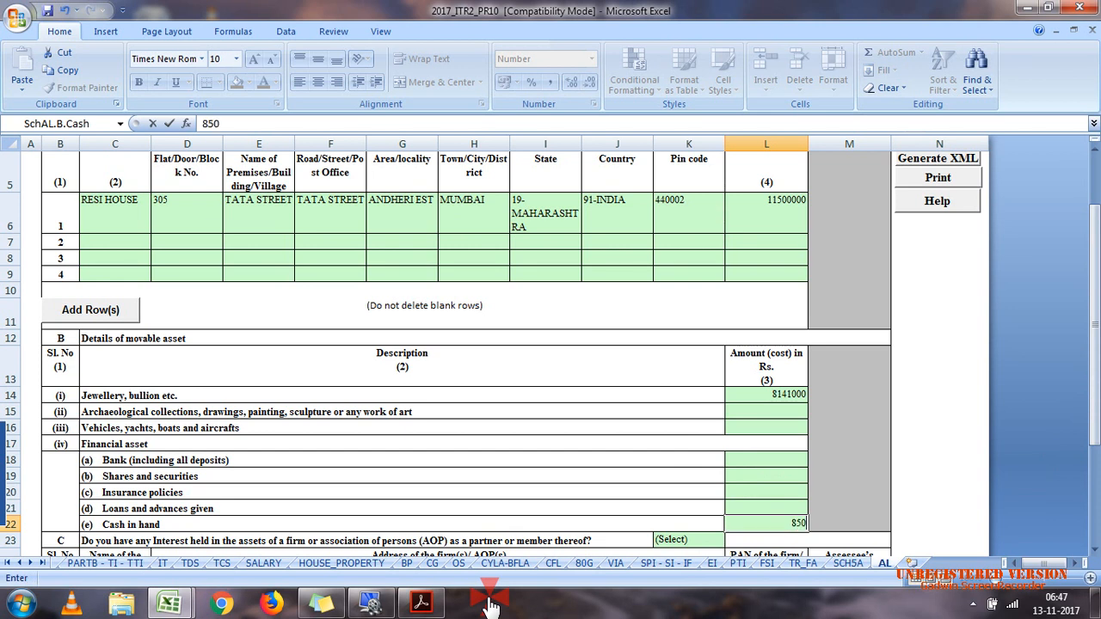
click(478, 508)
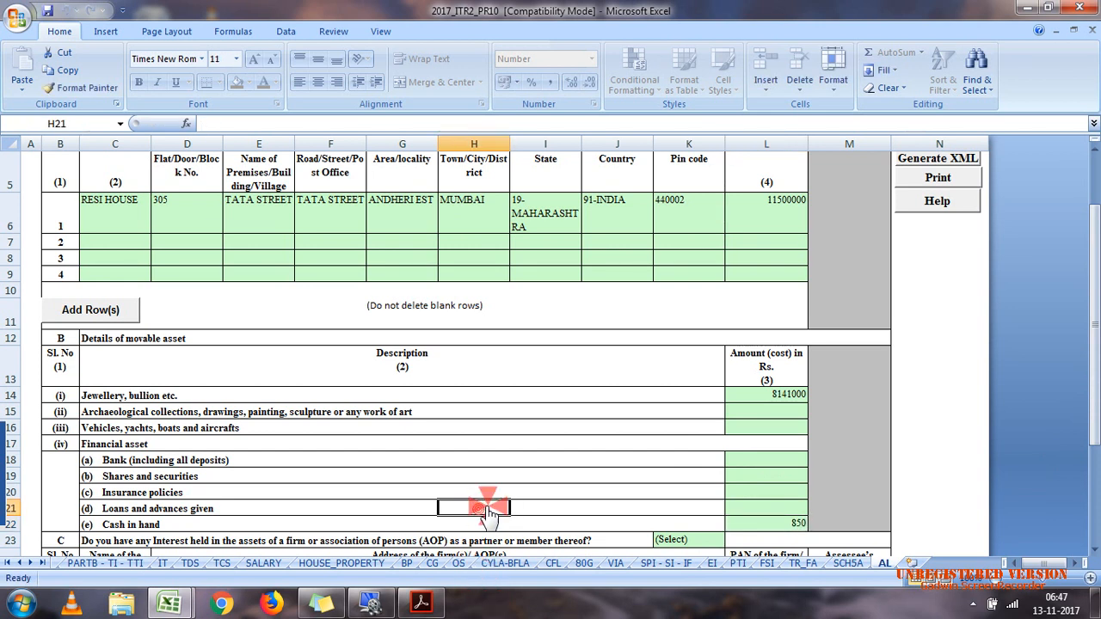
Step: Answer No to holding any interest in the assets of a firm or AOP as a partner or member
click(692, 540)
drag(1095, 389, 1096, 463)
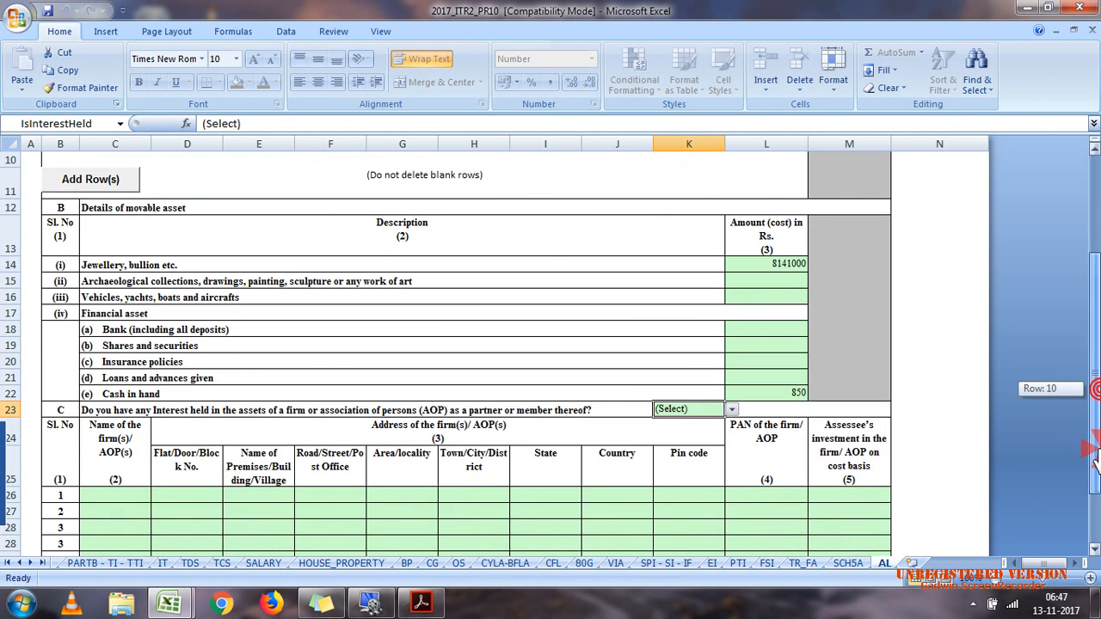
click(731, 410)
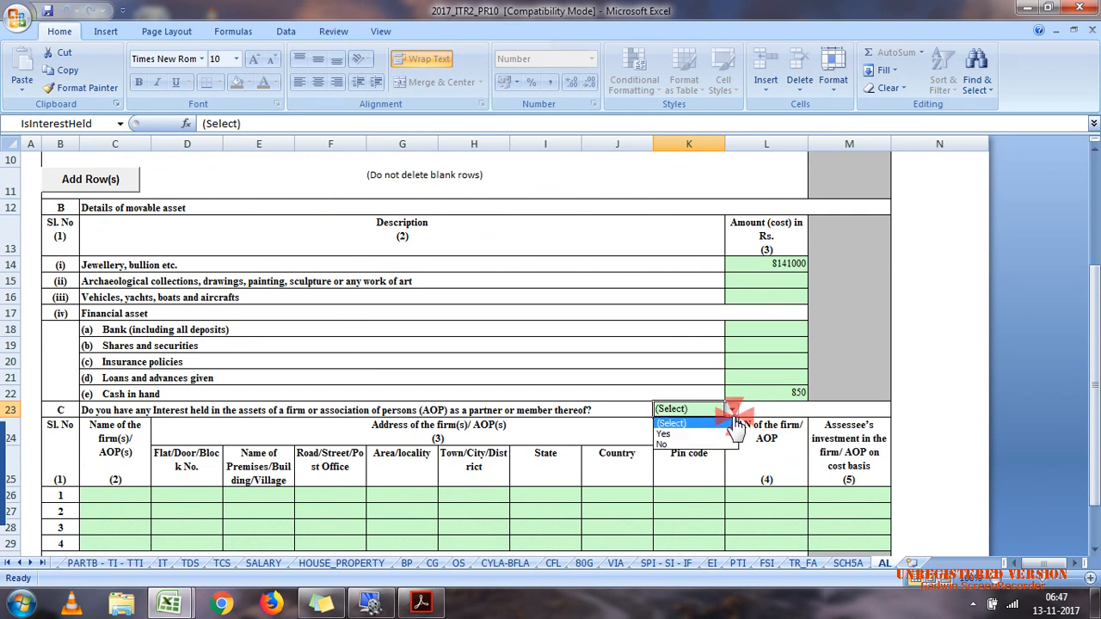
click(688, 446)
Step: Enter 0 as the liability in relation to assets at (A + B + C) in Schedule AL
drag(1094, 456, 1097, 532)
click(849, 563)
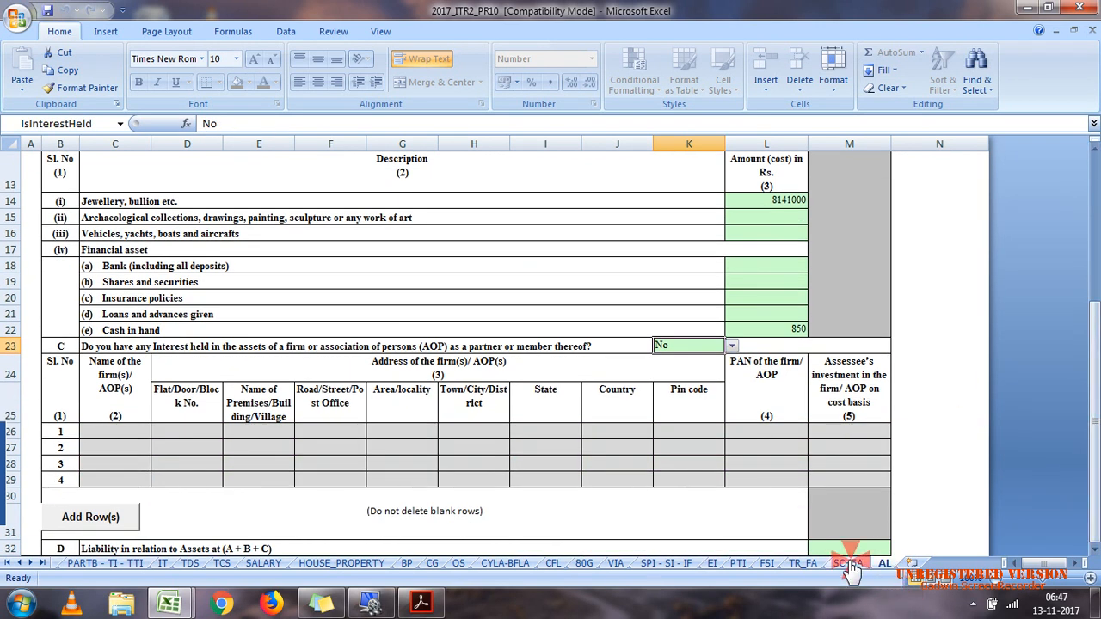
click(839, 549)
text(0)
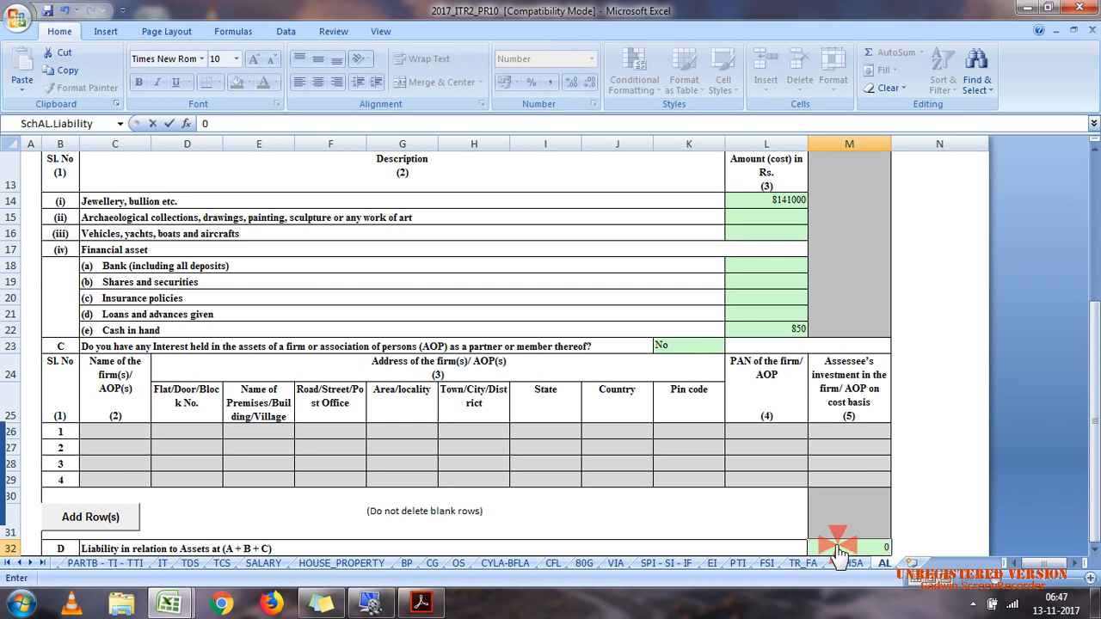
click(714, 522)
Step: Validate Schedule AL and dismiss the message
drag(1095, 367, 1088, 269)
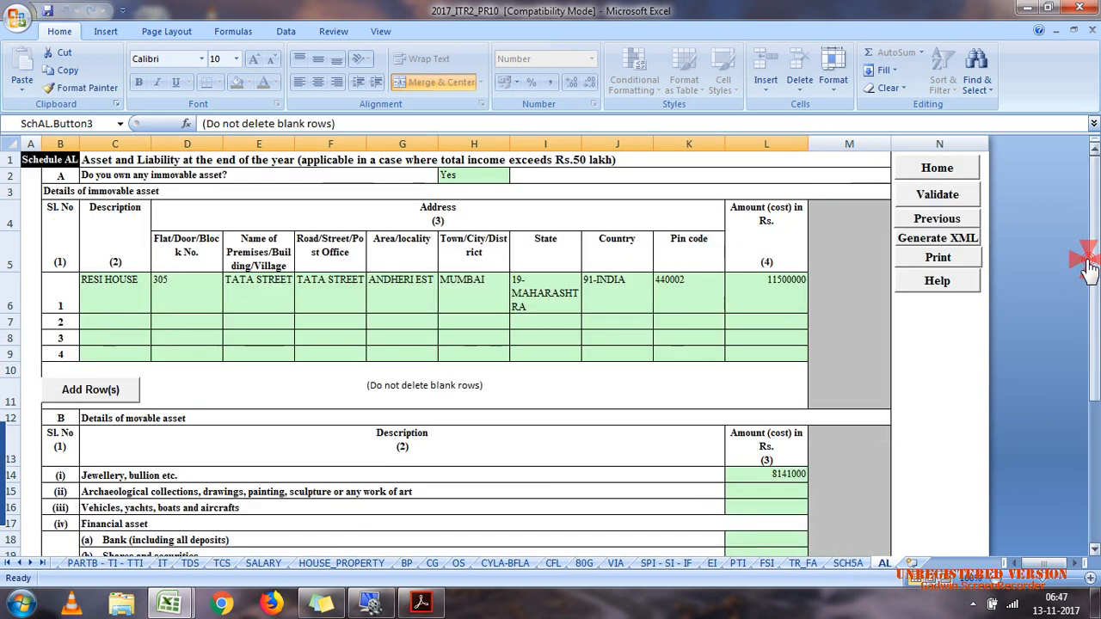
click(937, 194)
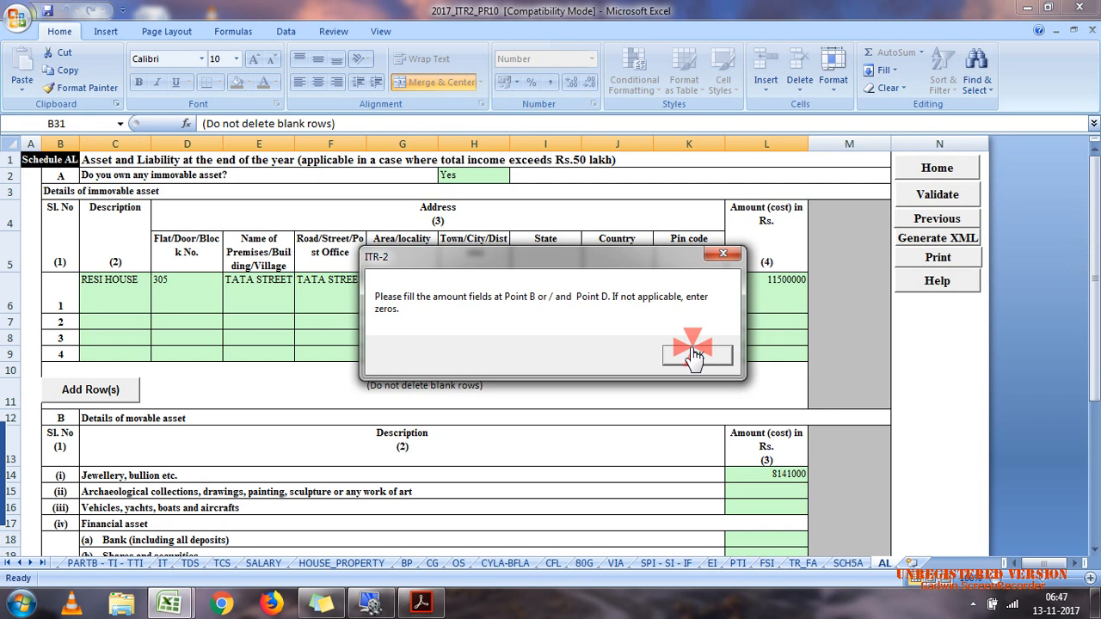
click(695, 354)
Step: Enter 0 for archaeological collections and artwork, and 0 for vehicles, yachts, boats and aircrafts
click(770, 492)
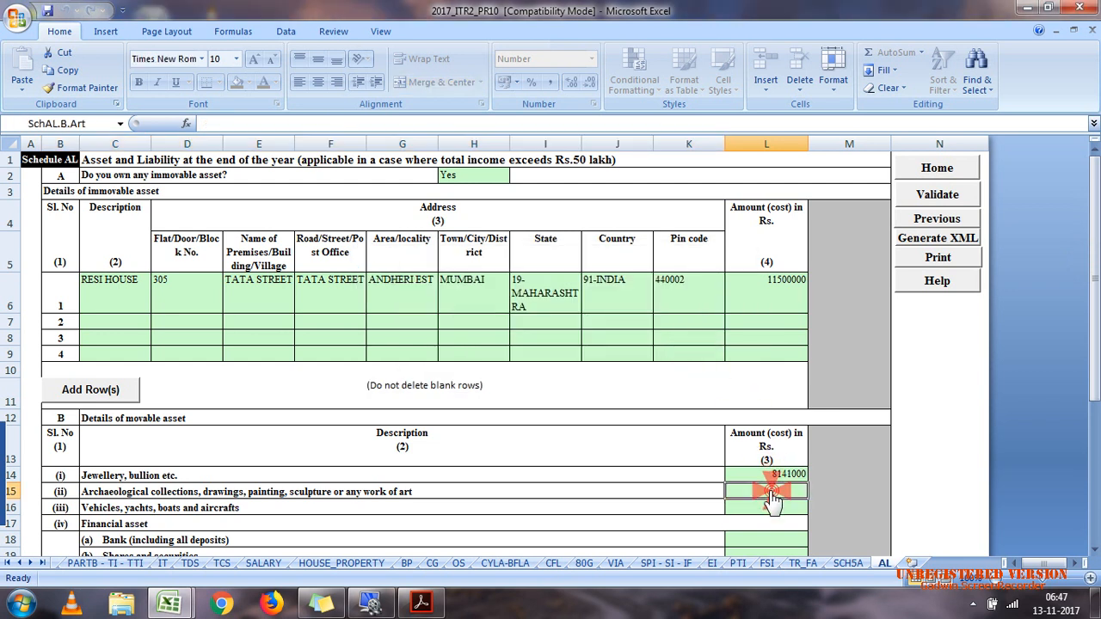
text(0)
click(773, 508)
text(0)
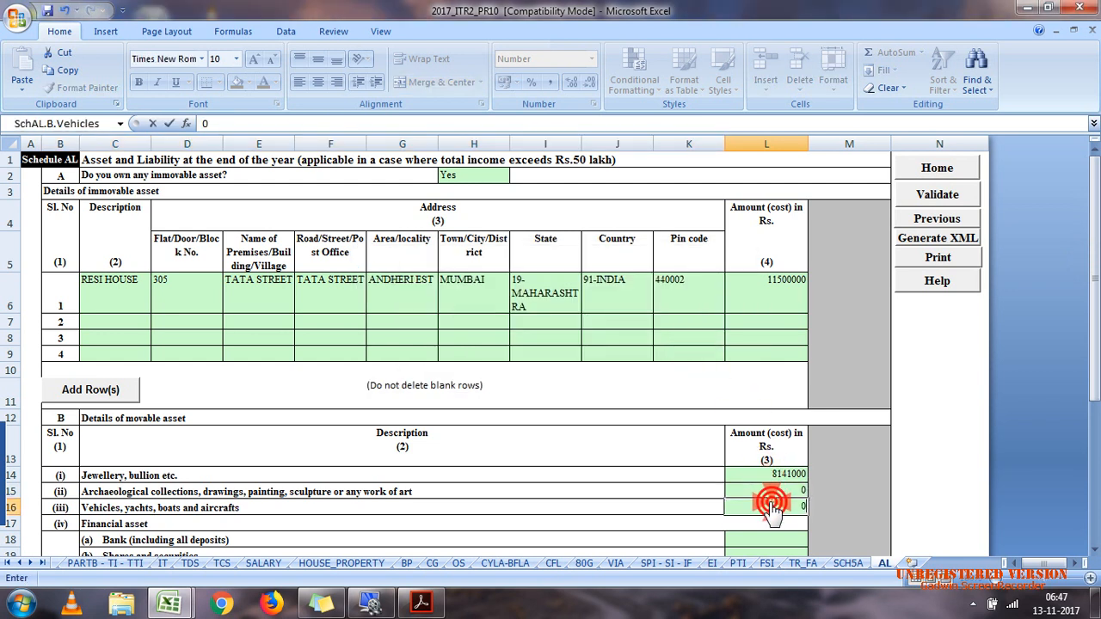
Step: Enter 0 for bank deposits, shares and securities, insurance policies, and loans and advances given under financial assets
click(770, 540)
text(0)
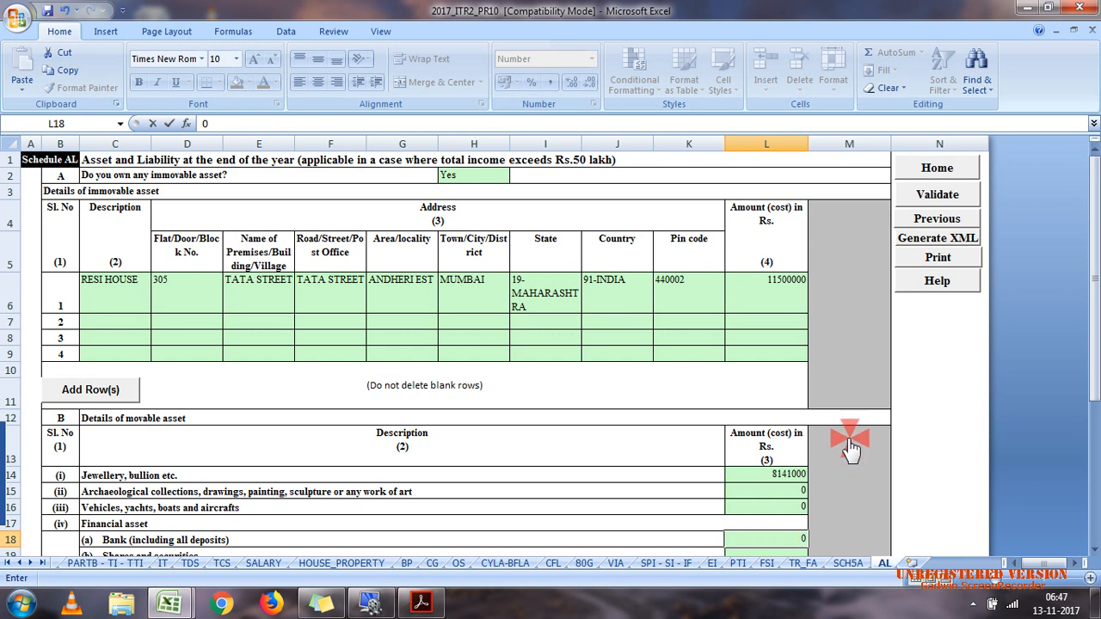
drag(1095, 254, 1096, 373)
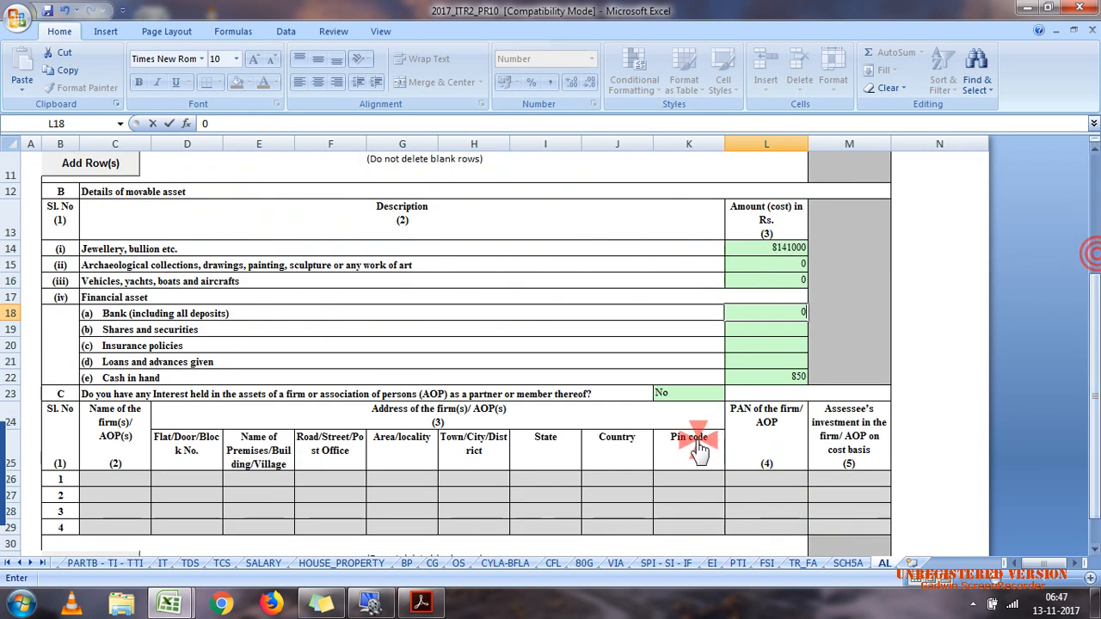
click(790, 331)
text(0)
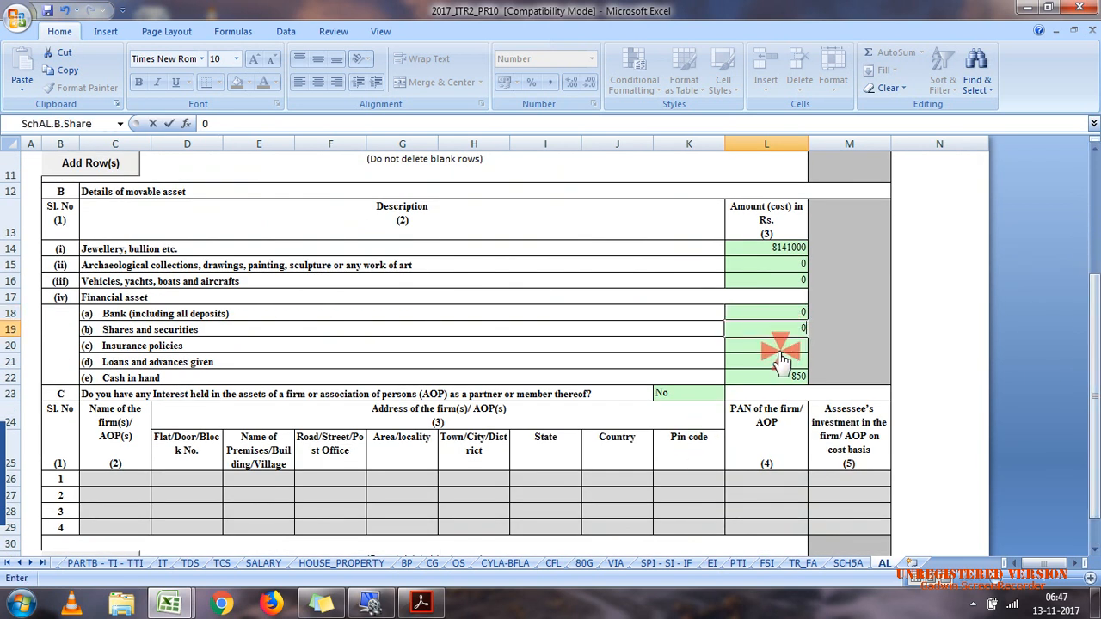
click(779, 348)
text(0)
click(766, 361)
text(0)
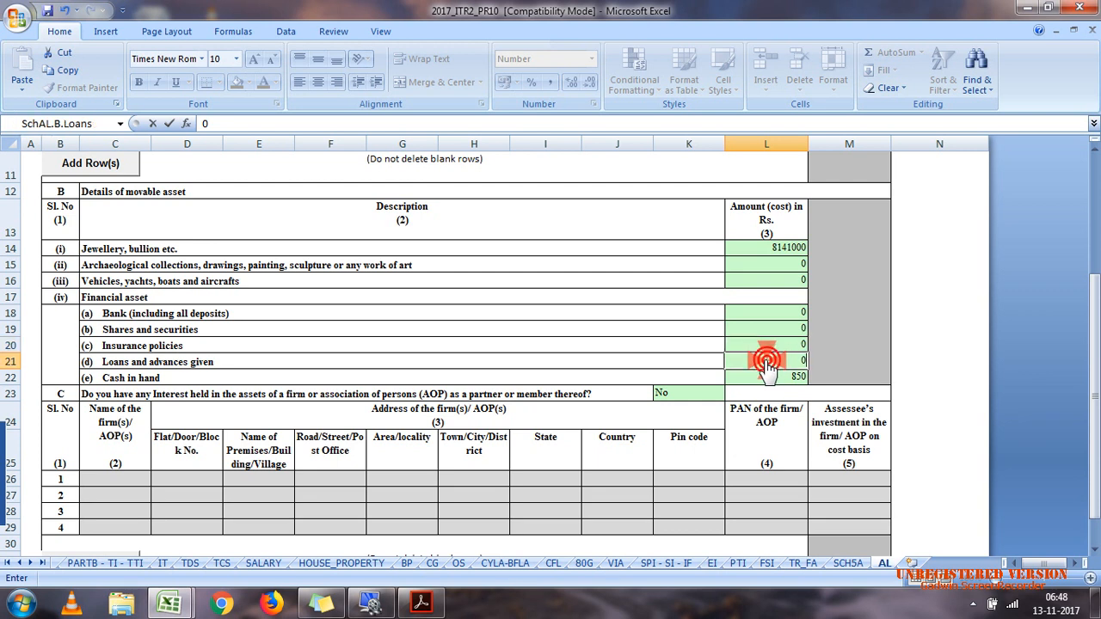
click(691, 424)
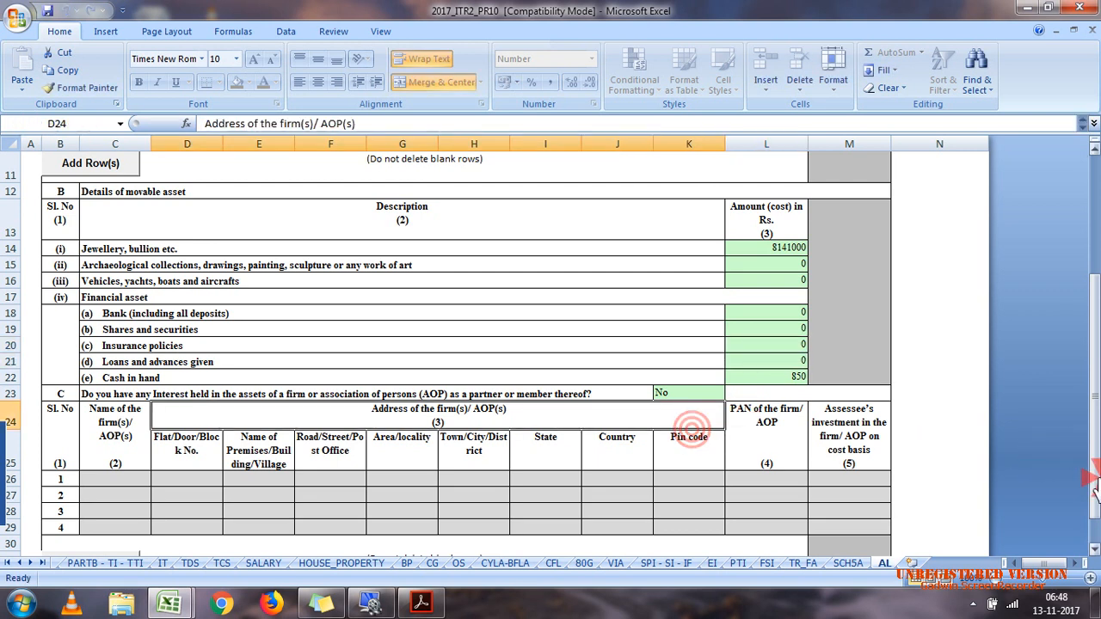
Step: Review the liability row in section D, then validate the completed Schedule AL again
scroll(1093, 503, down, 1)
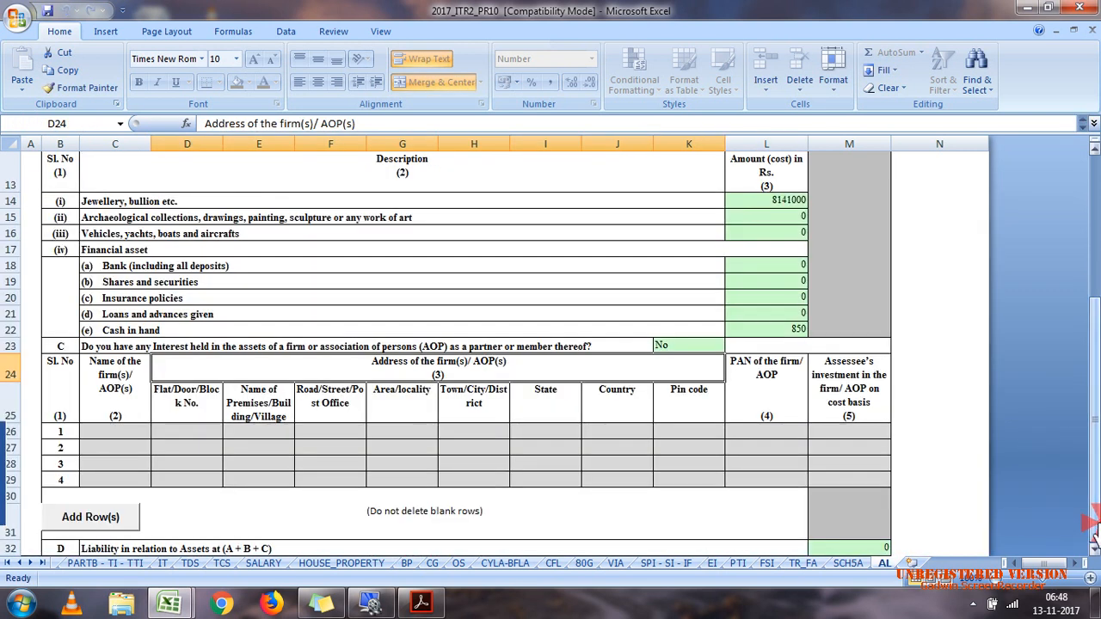
drag(1094, 375, 1095, 217)
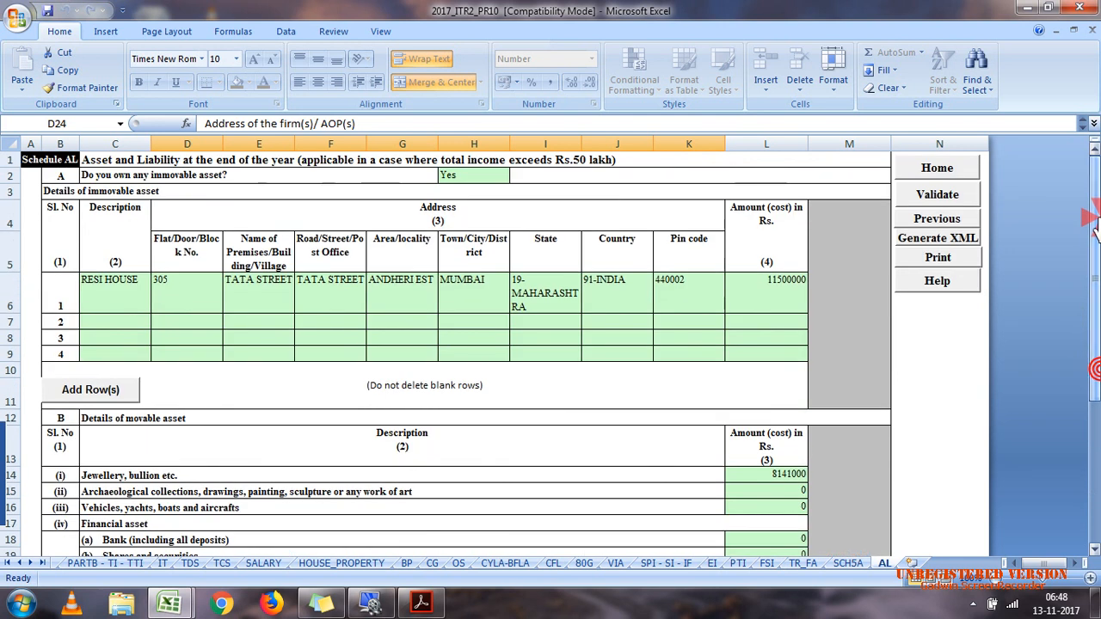
click(959, 203)
click(570, 349)
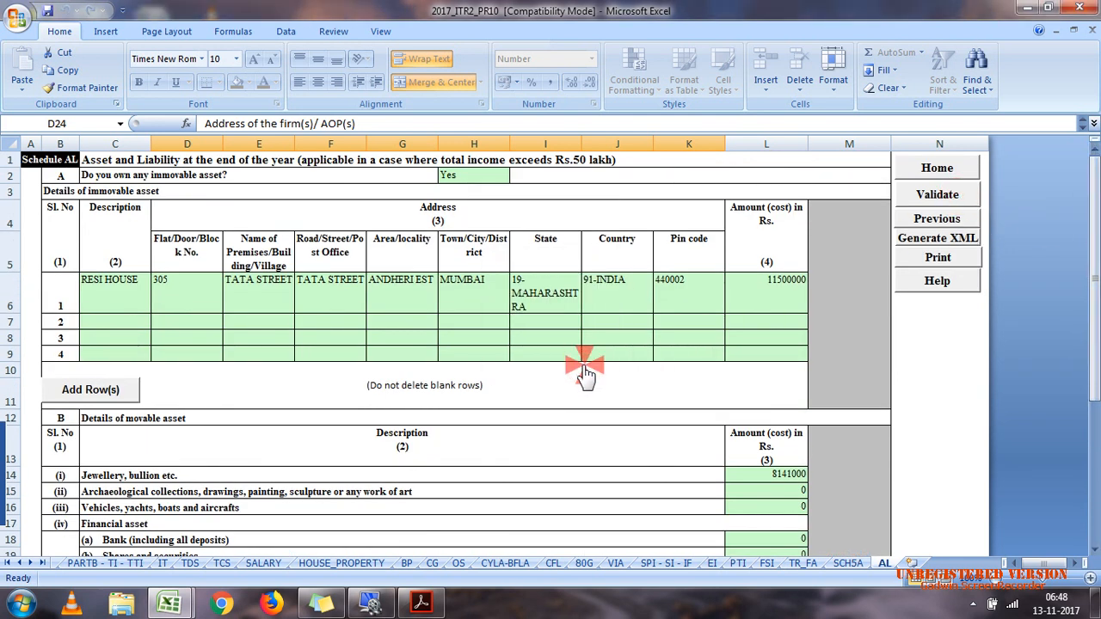
Step: Open the PARTB - TI - TTI sheet and recalculate the tax
click(117, 563)
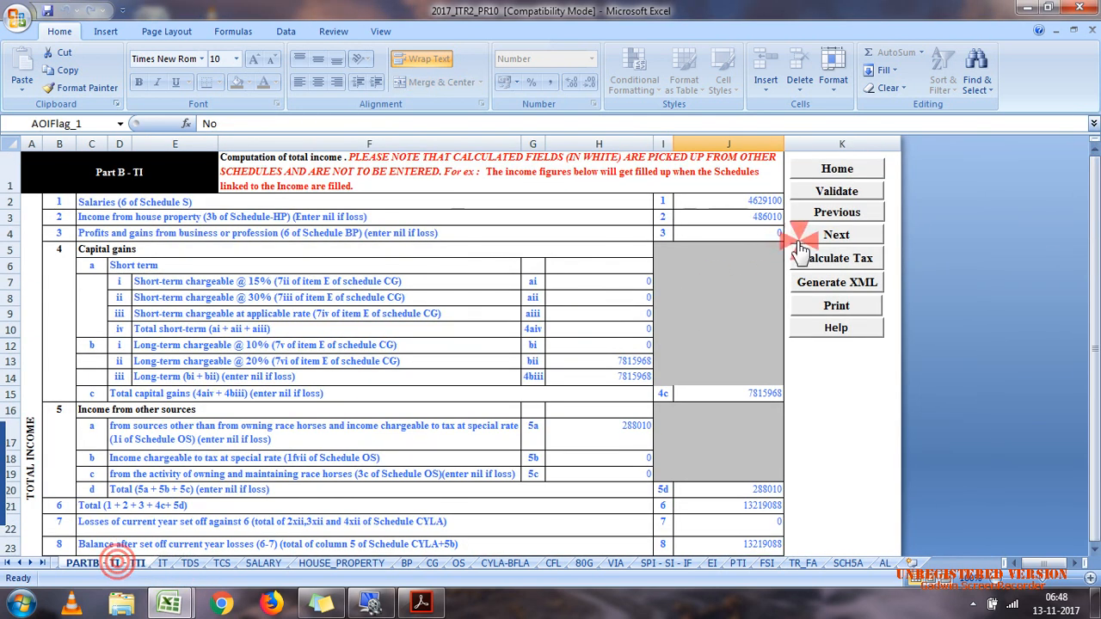
click(836, 258)
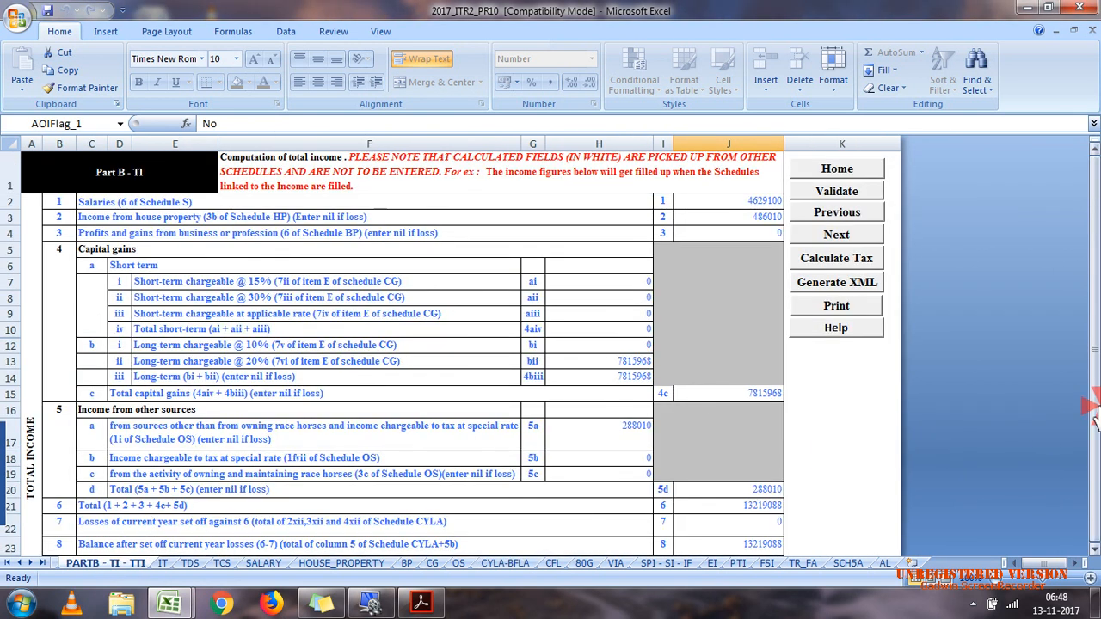
Step: Set the interest payable under sections 234A, 234B and 234C (rows 9a, 9b and 9c) to 0
drag(1094, 413, 1088, 447)
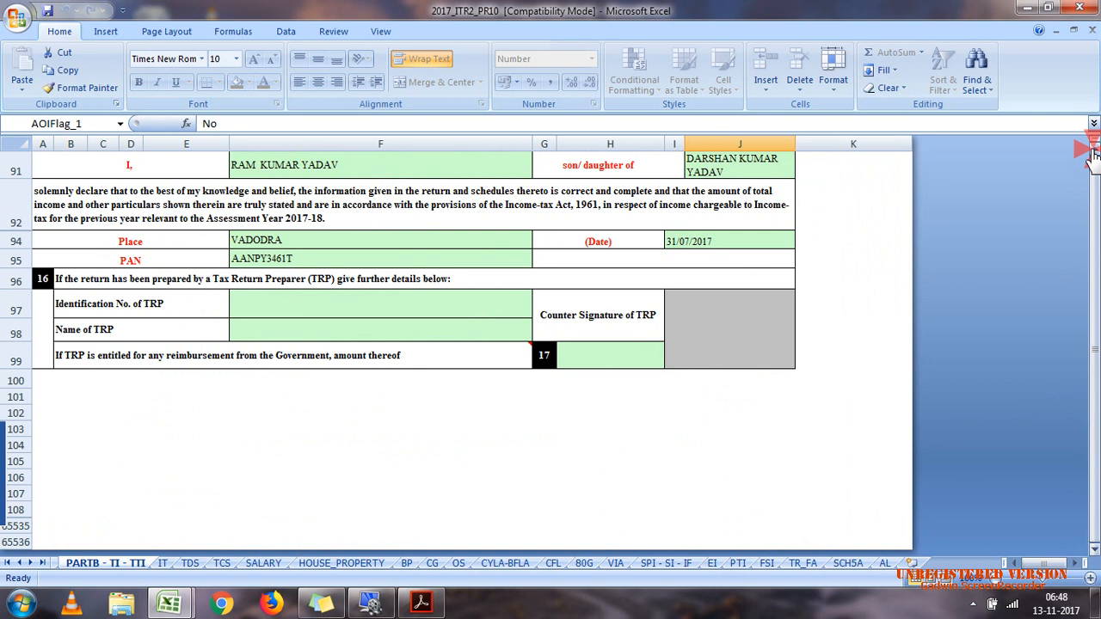
scroll(1093, 155, up, 4)
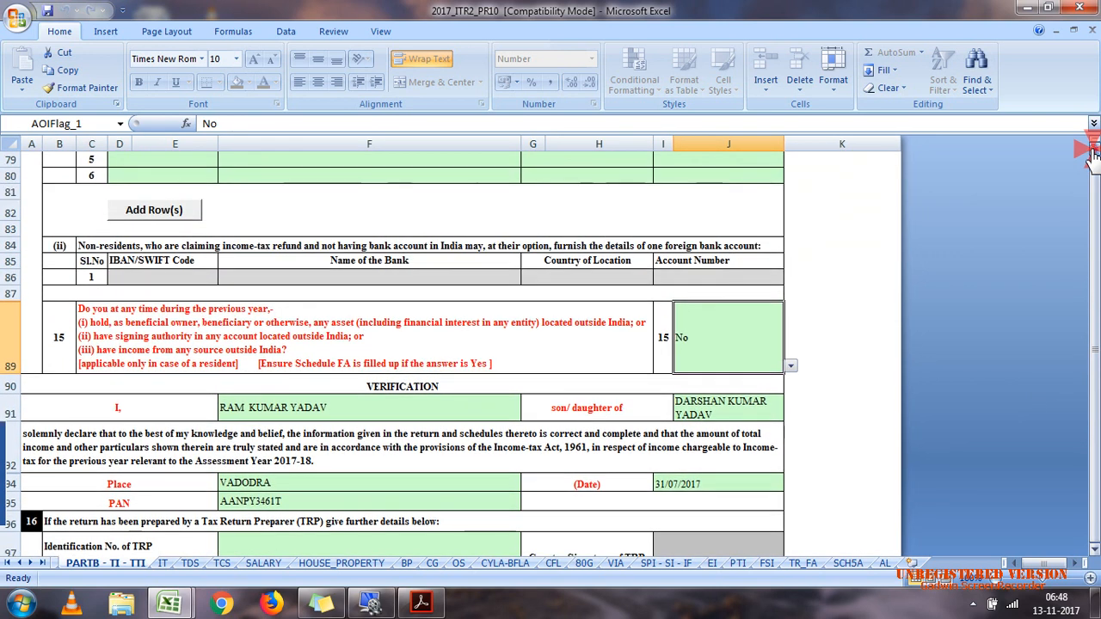
scroll(1092, 155, up, 10)
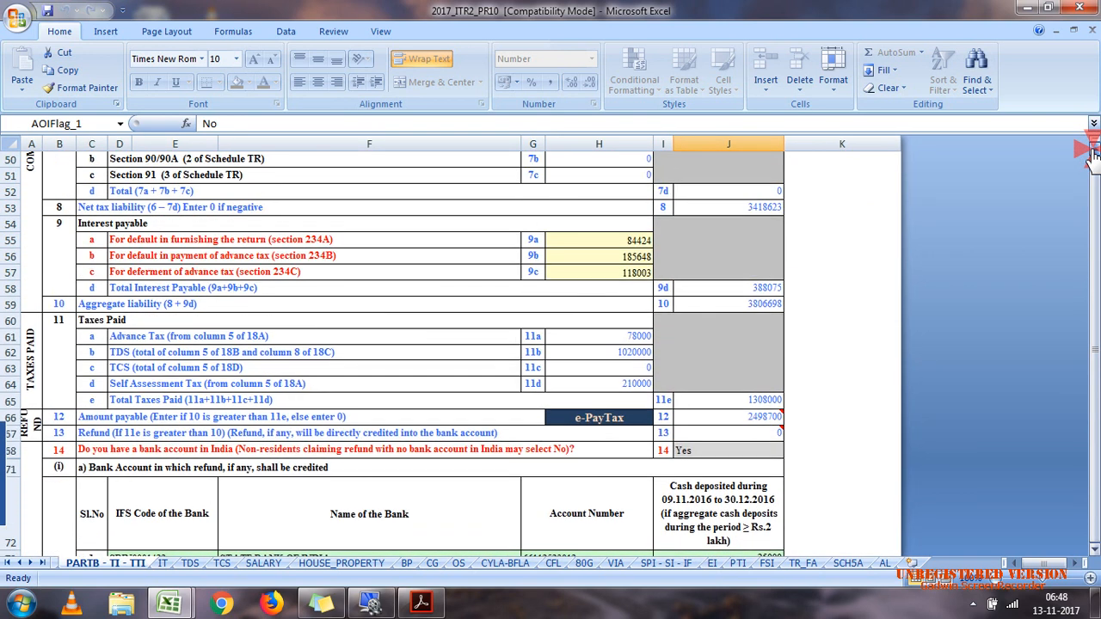
scroll(1093, 155, up, 2)
click(628, 308)
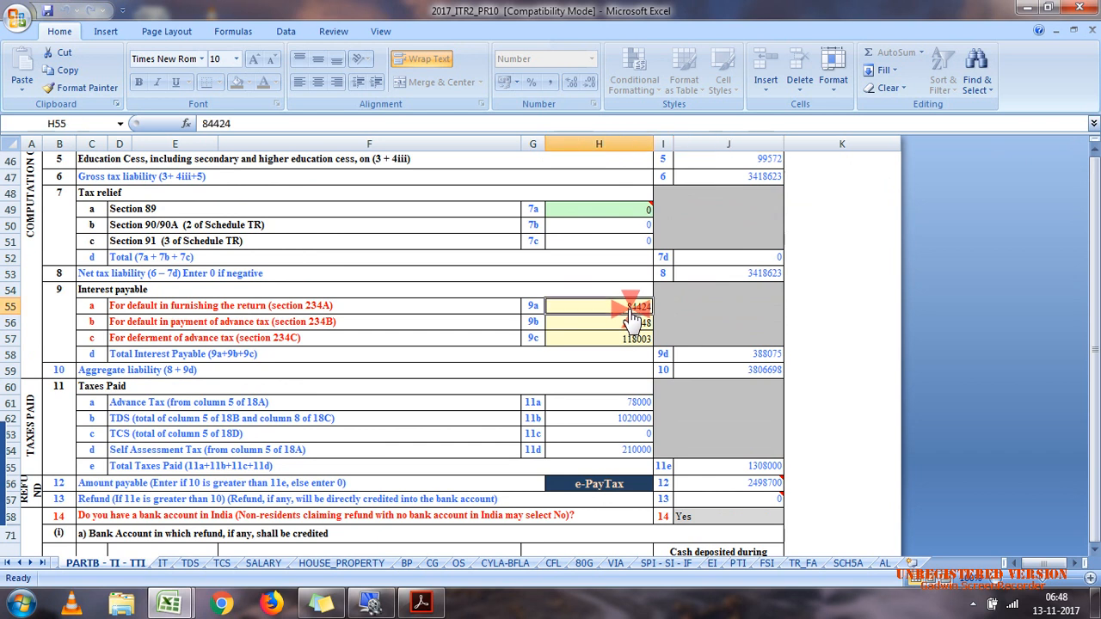
text(0)
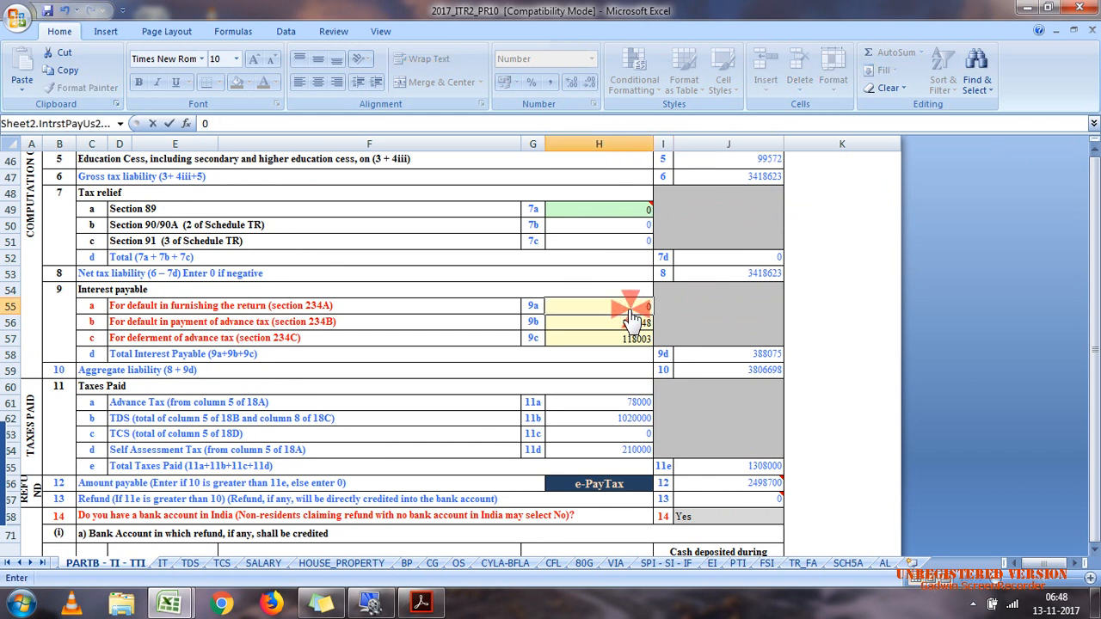
click(632, 320)
text(0)
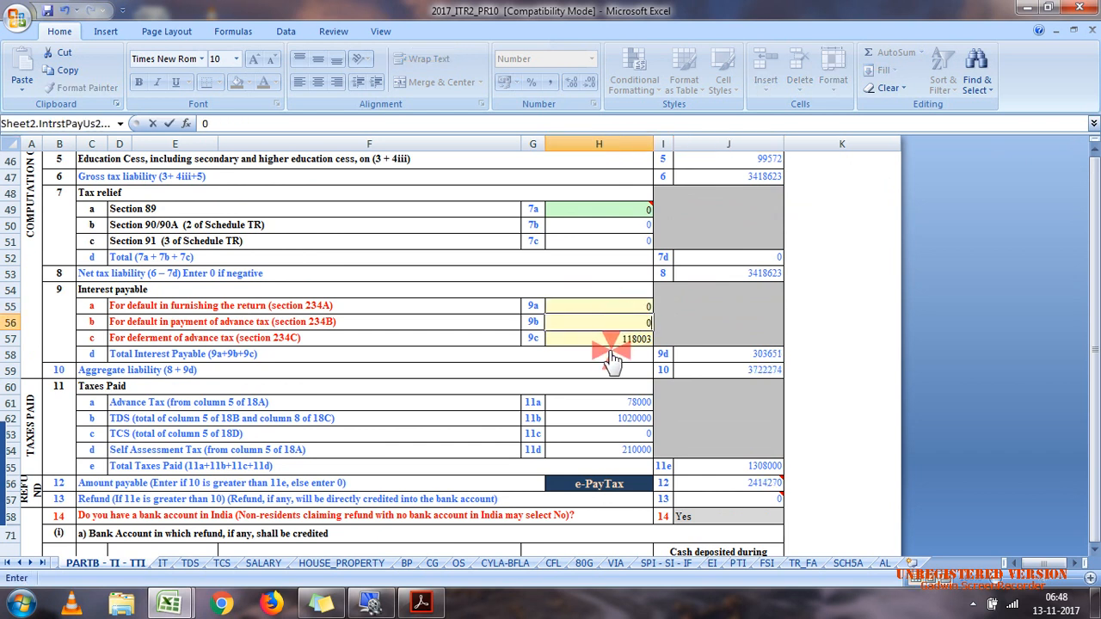
click(610, 340)
text(0)
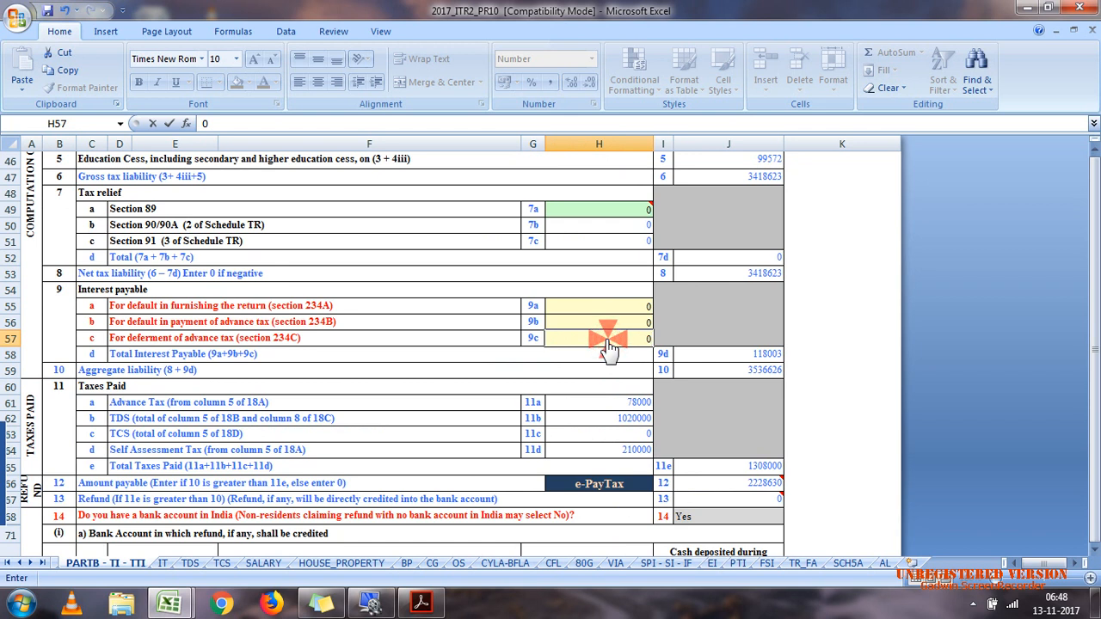
click(558, 372)
Step: Compare the aggregate liability and amount payable with the tax payable on the VKS CASE 7 sheet of the calculation efiling workbook
click(766, 370)
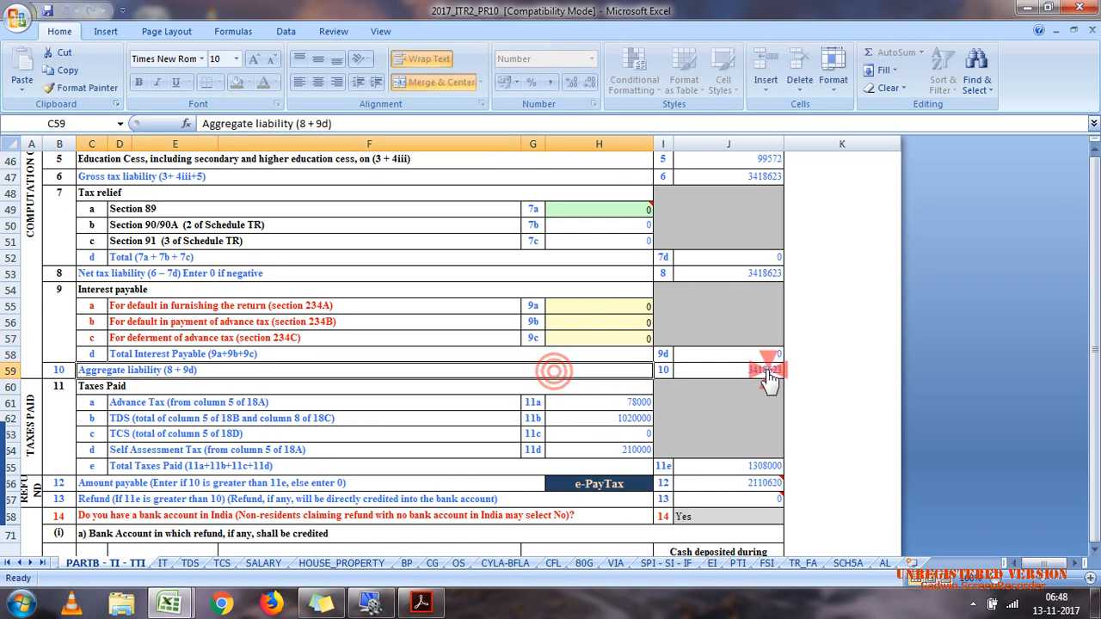
click(745, 487)
click(189, 599)
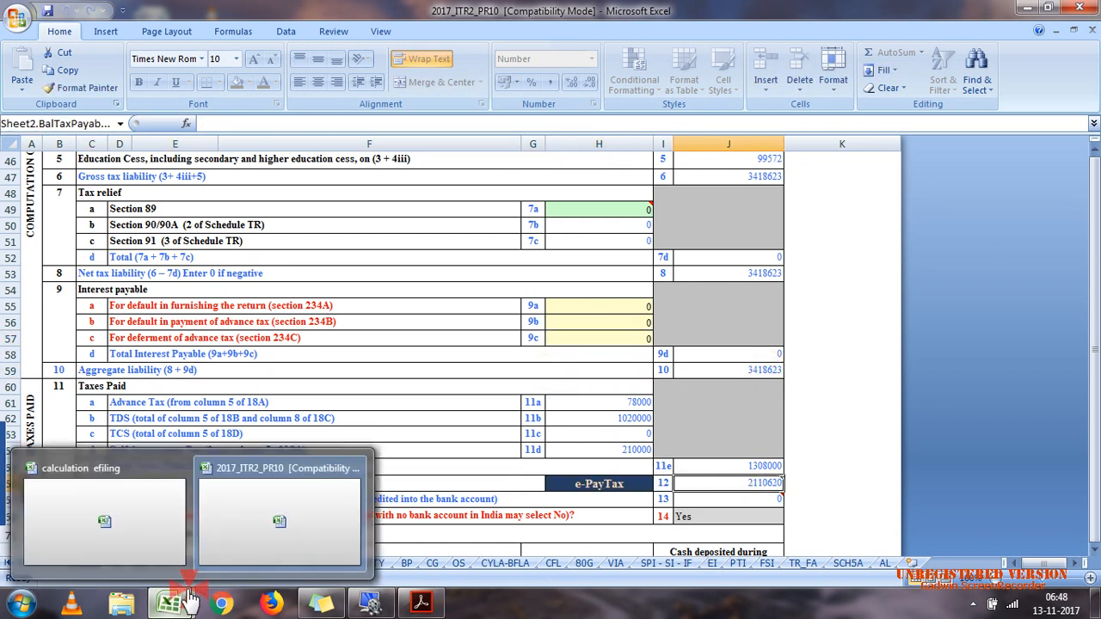
click(159, 543)
click(1091, 398)
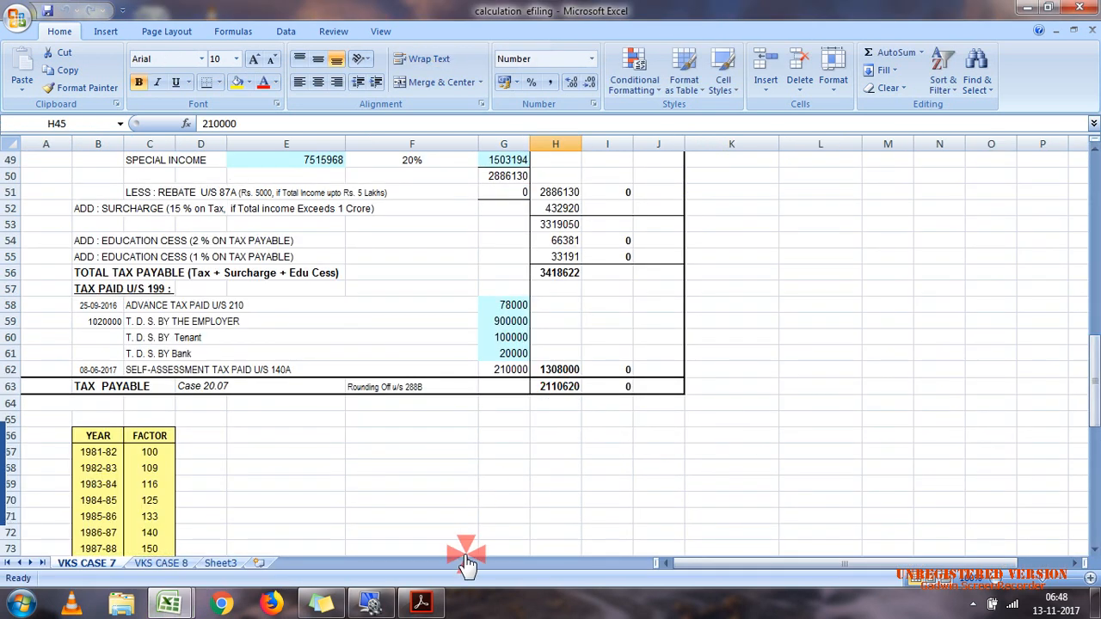
Step: Return to the 2017_ITR2_PR10 workbook and save it
click(169, 602)
click(277, 521)
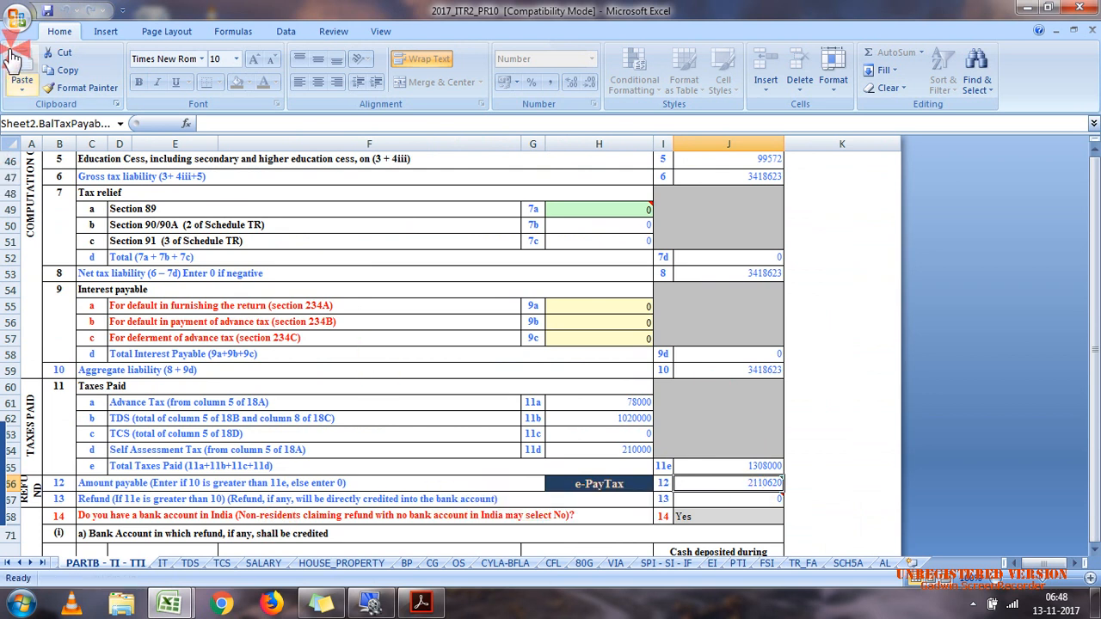
click(47, 10)
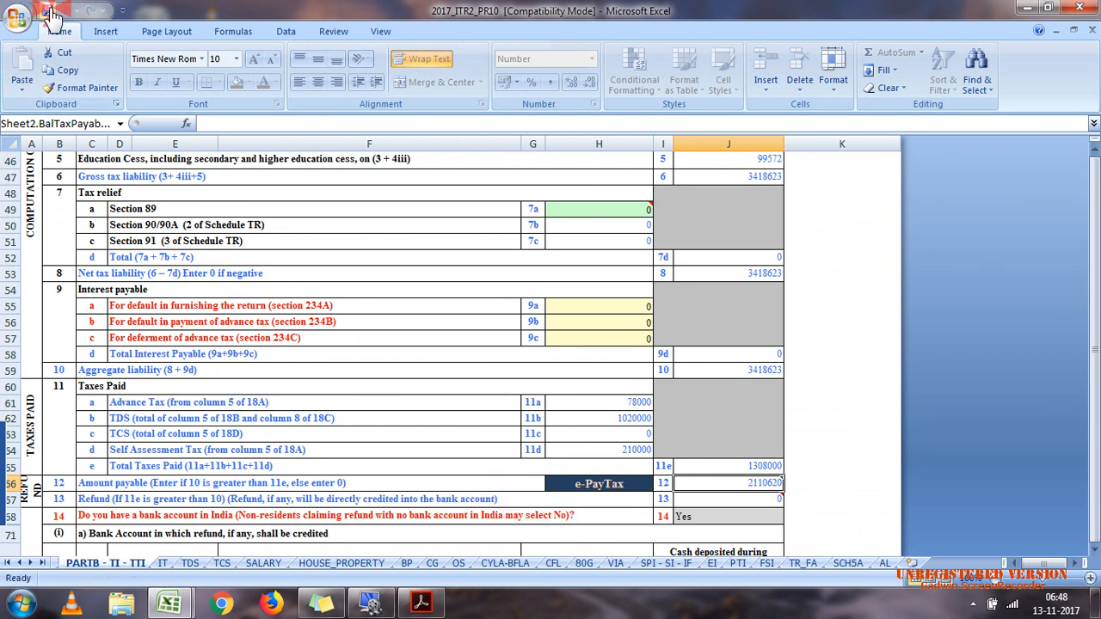
click(171, 608)
click(137, 547)
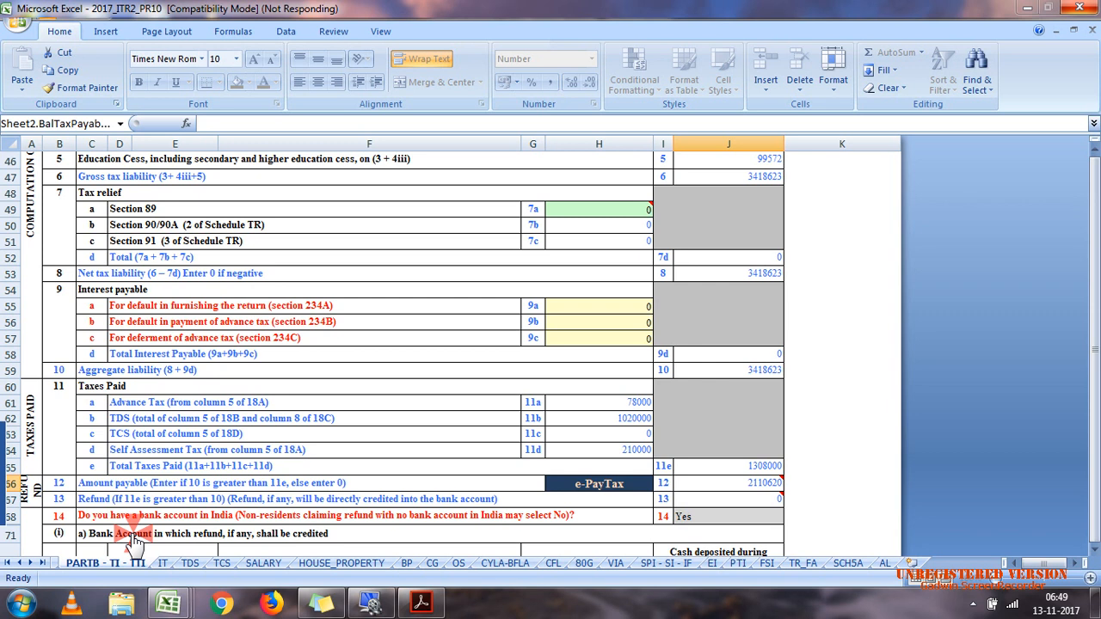
Step: Bring up case 7.pdf in Adobe Acrobat Reader and close it
mouse_move(443, 605)
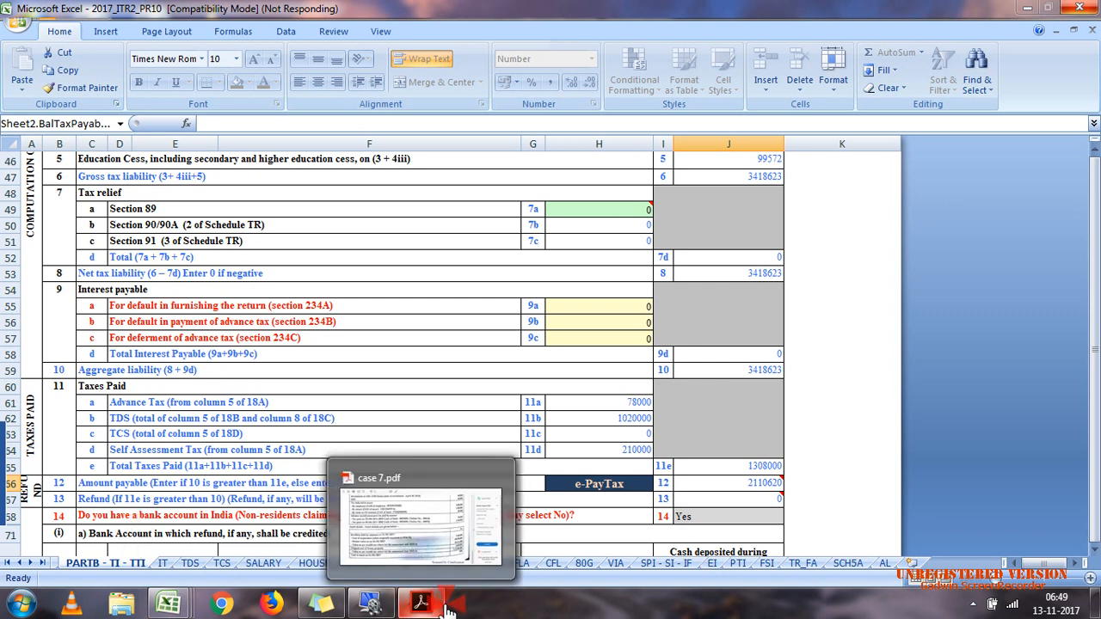
click(430, 604)
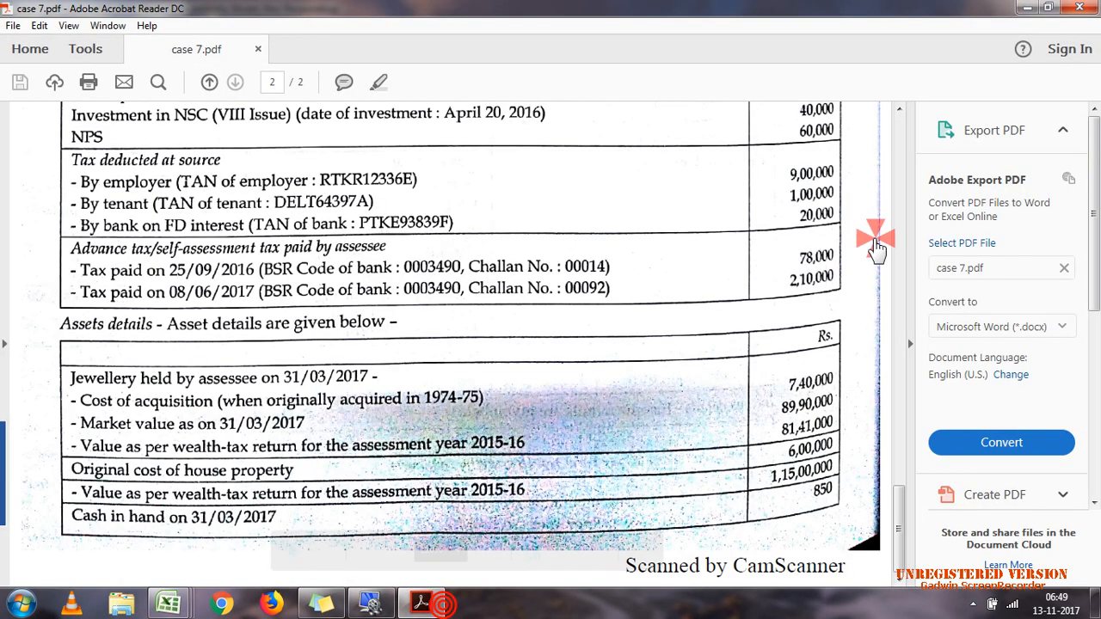
click(1089, 9)
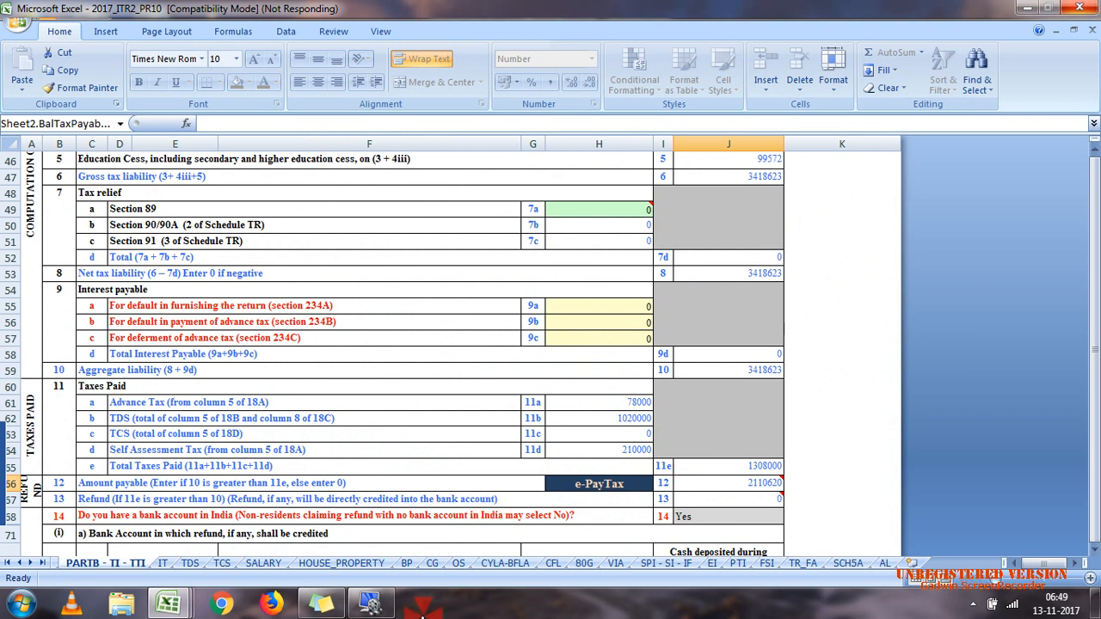
Step: Switch to the calculation efiling workbook and try to bring the 2017_ITR2_PR10 workbook back to the front
mouse_move(162, 607)
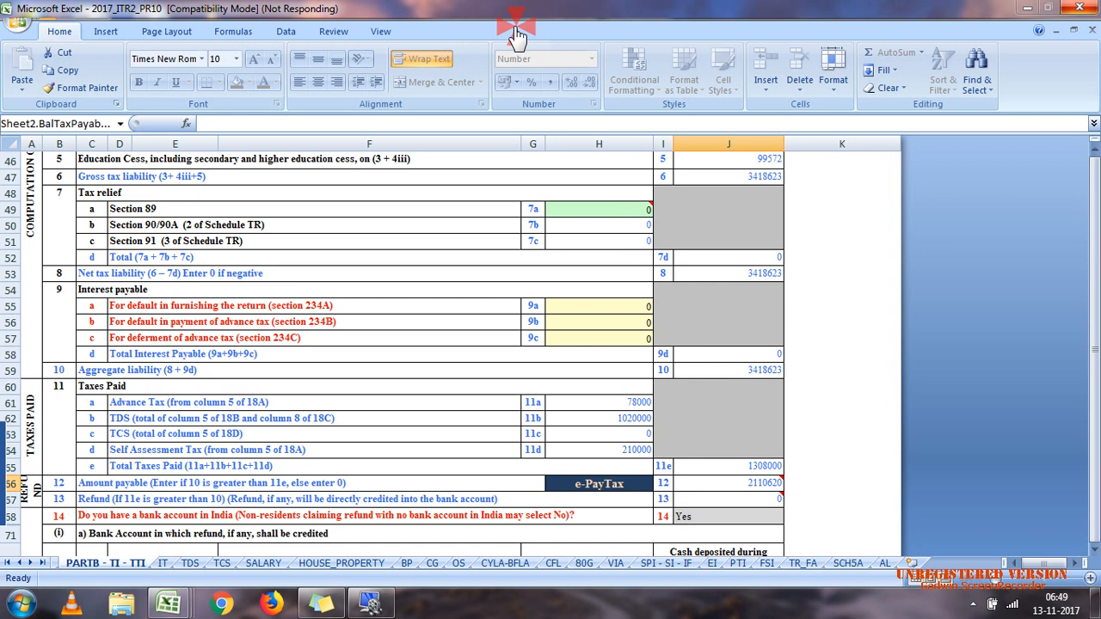
click(568, 323)
key(alt+Tab)
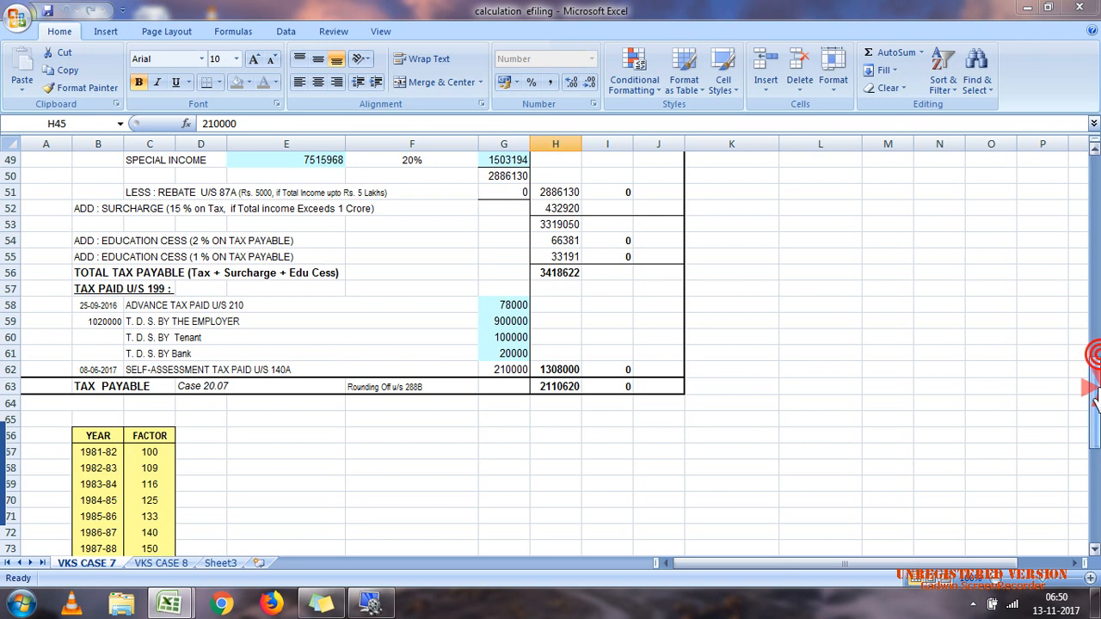
drag(1094, 389, 1095, 452)
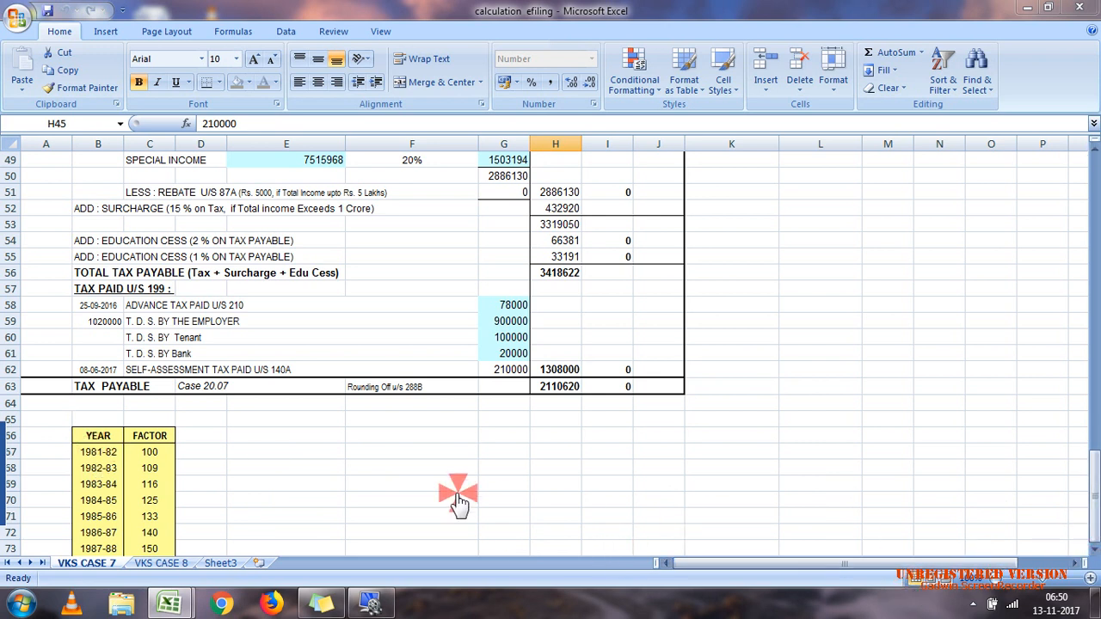
mouse_move(151, 598)
click(216, 545)
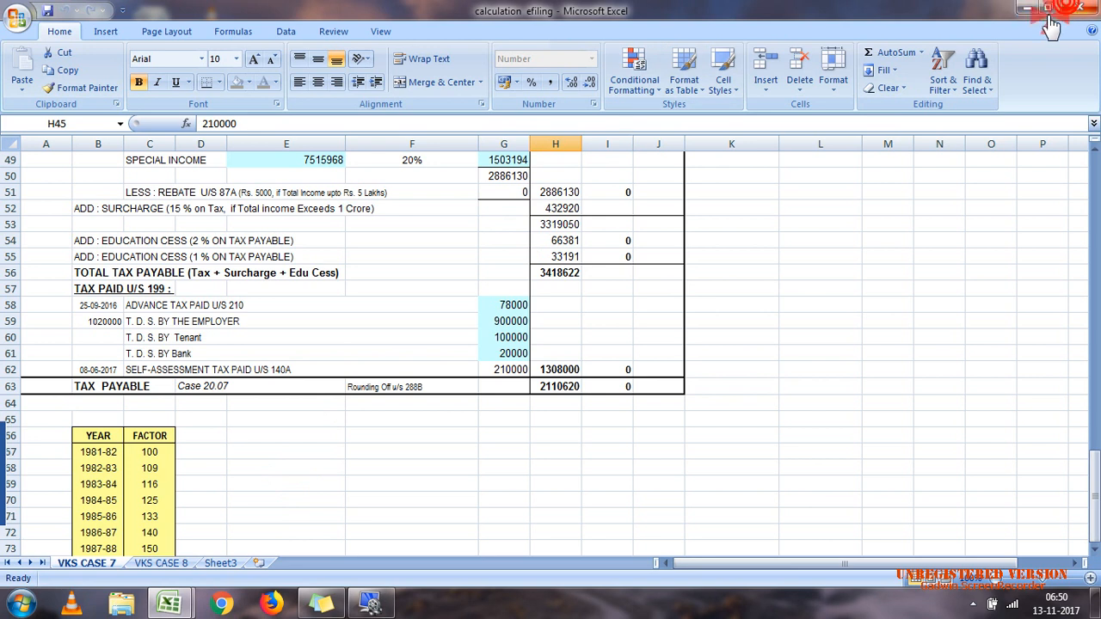
click(1026, 9)
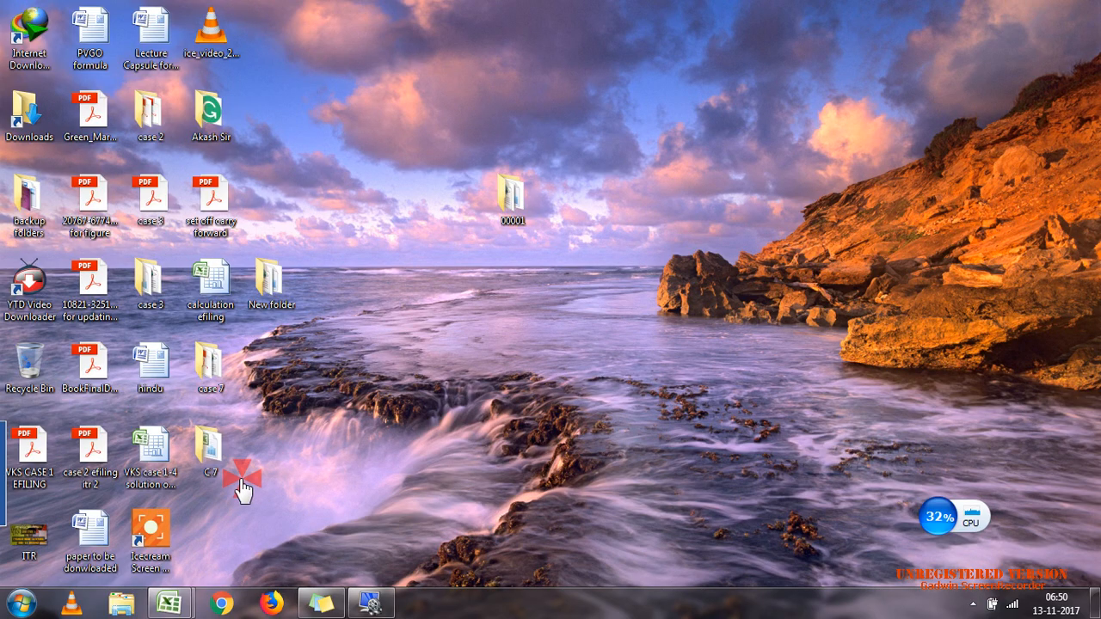
mouse_move(176, 600)
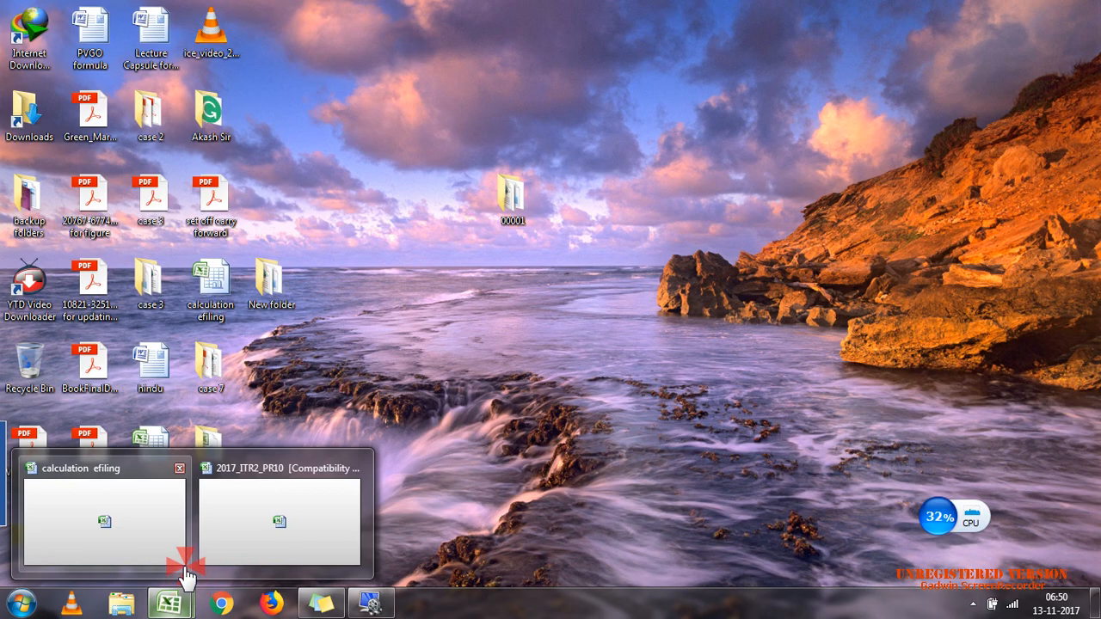
click(227, 549)
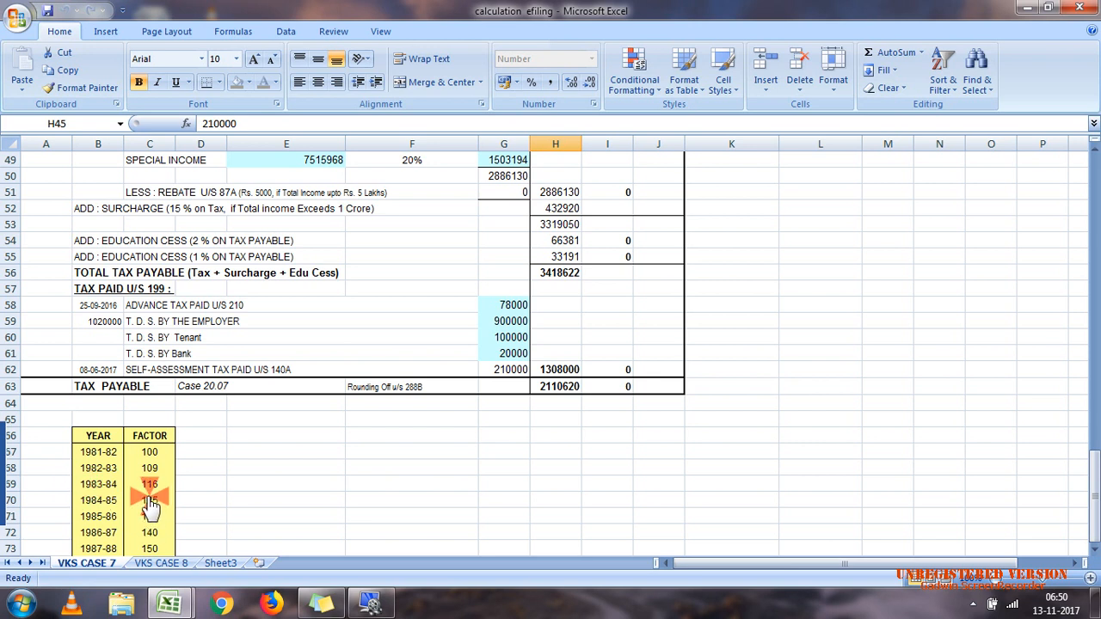
mouse_move(170, 605)
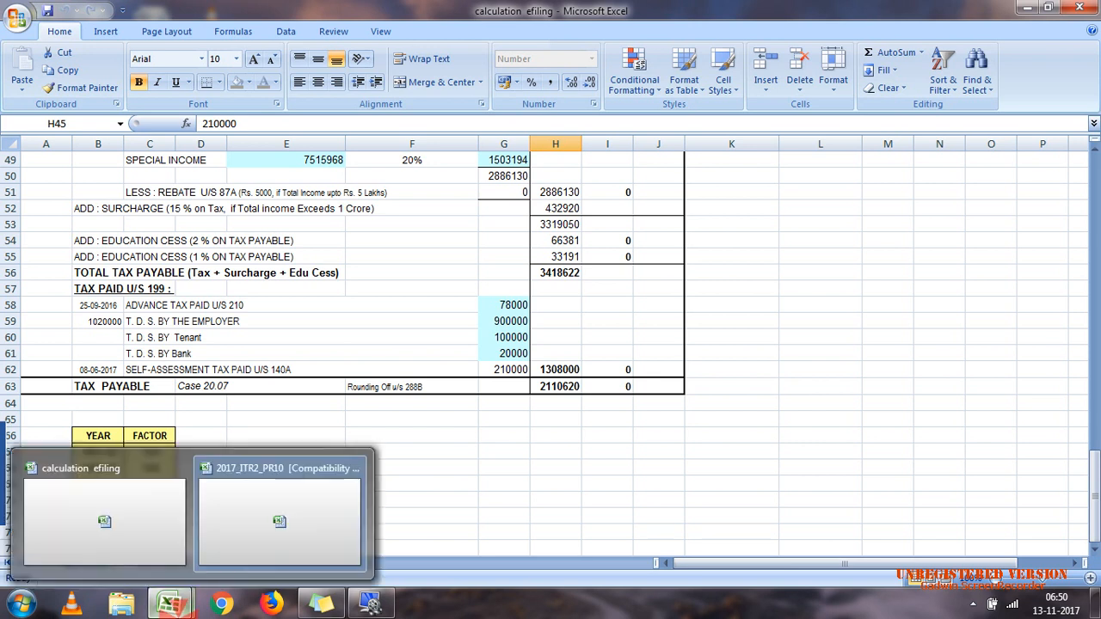
click(118, 492)
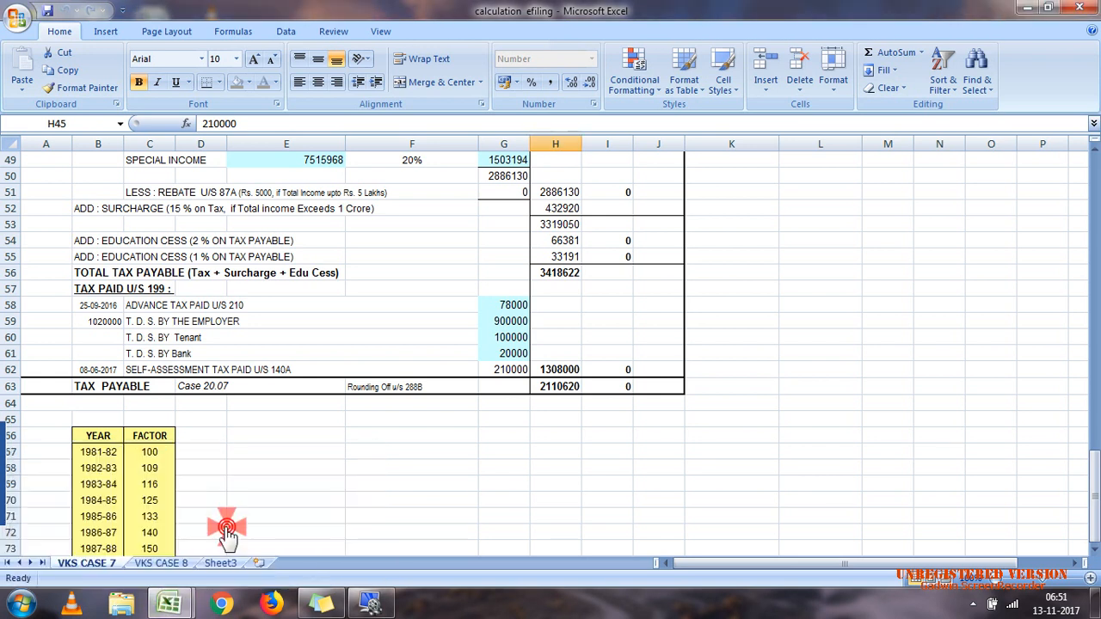
Step: Shrink the calculation efiling window, clean out the memory with the desktop CPU widget, and maximise the window again
double_click(592, 11)
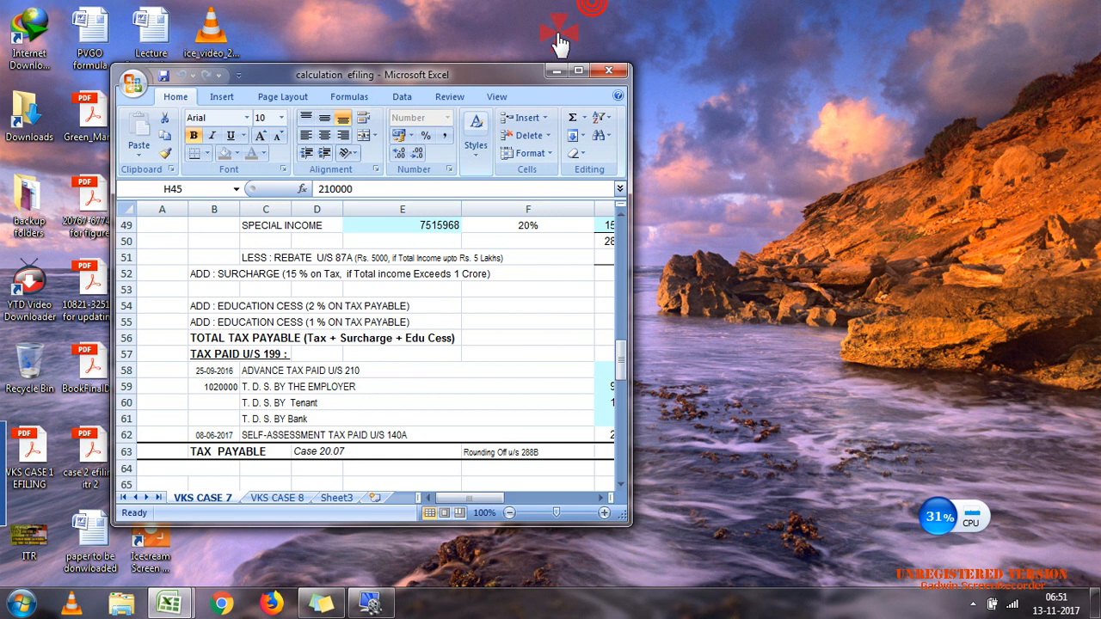
right_click(500, 35)
click(525, 78)
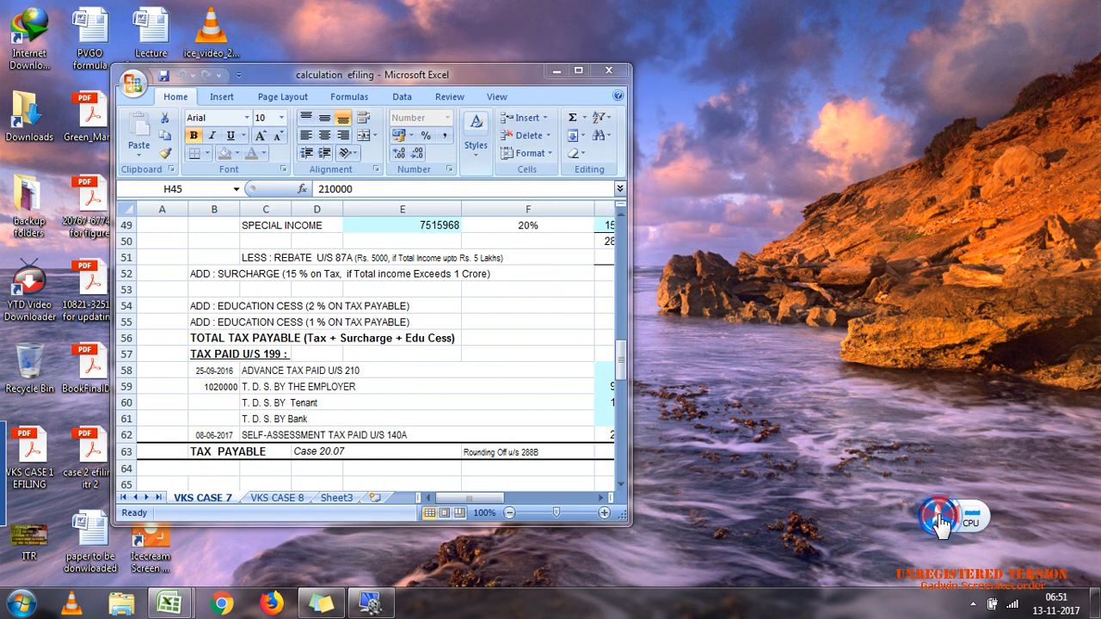
click(452, 386)
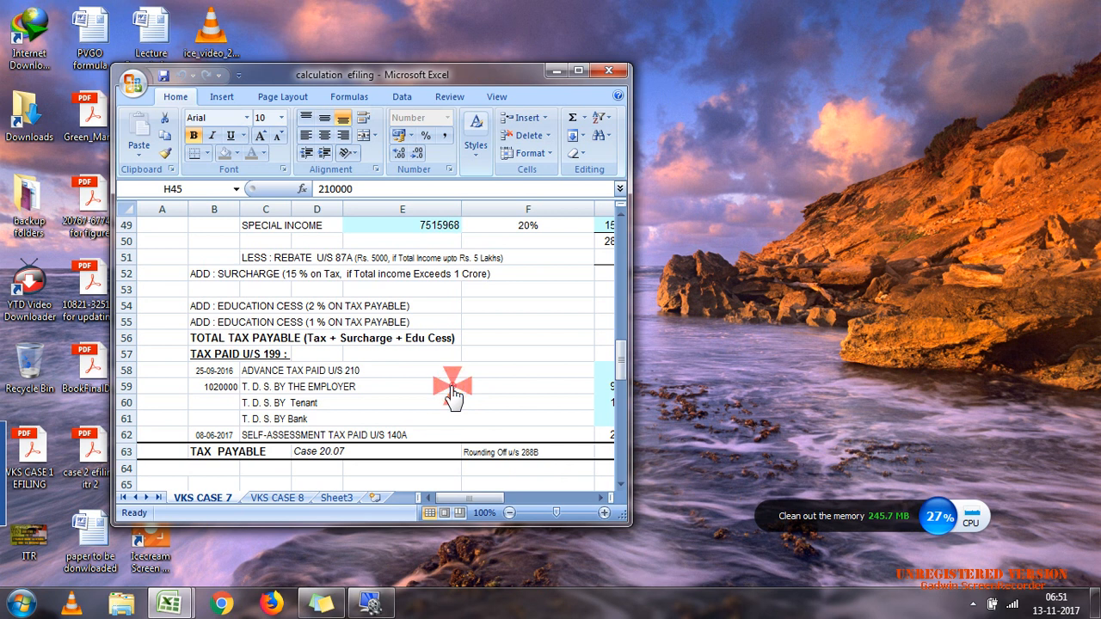
click(353, 448)
click(351, 469)
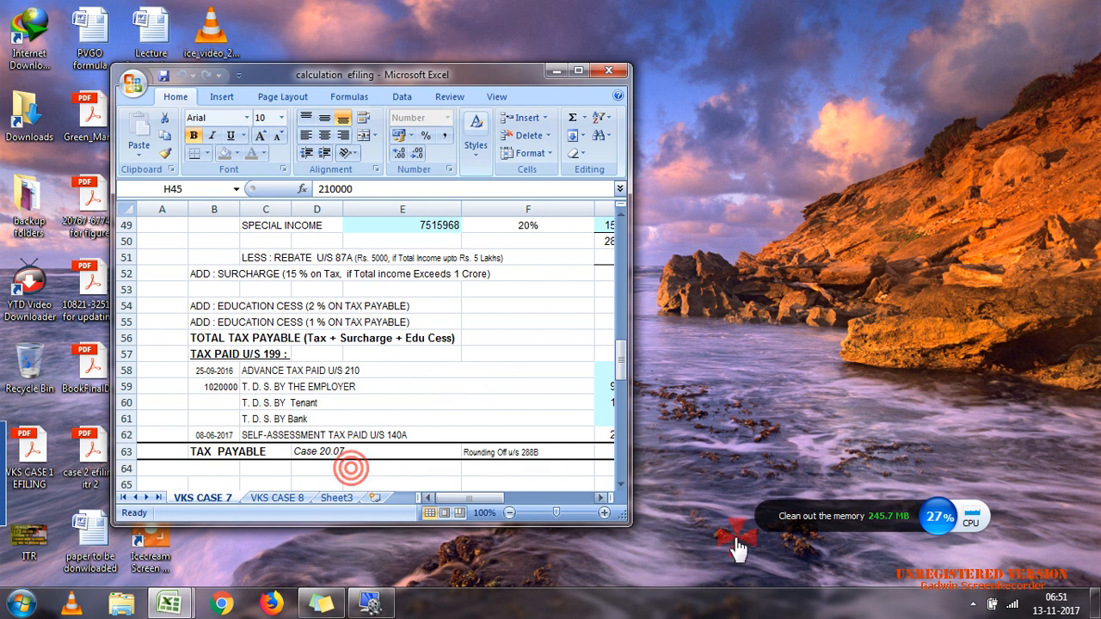
click(912, 522)
click(465, 477)
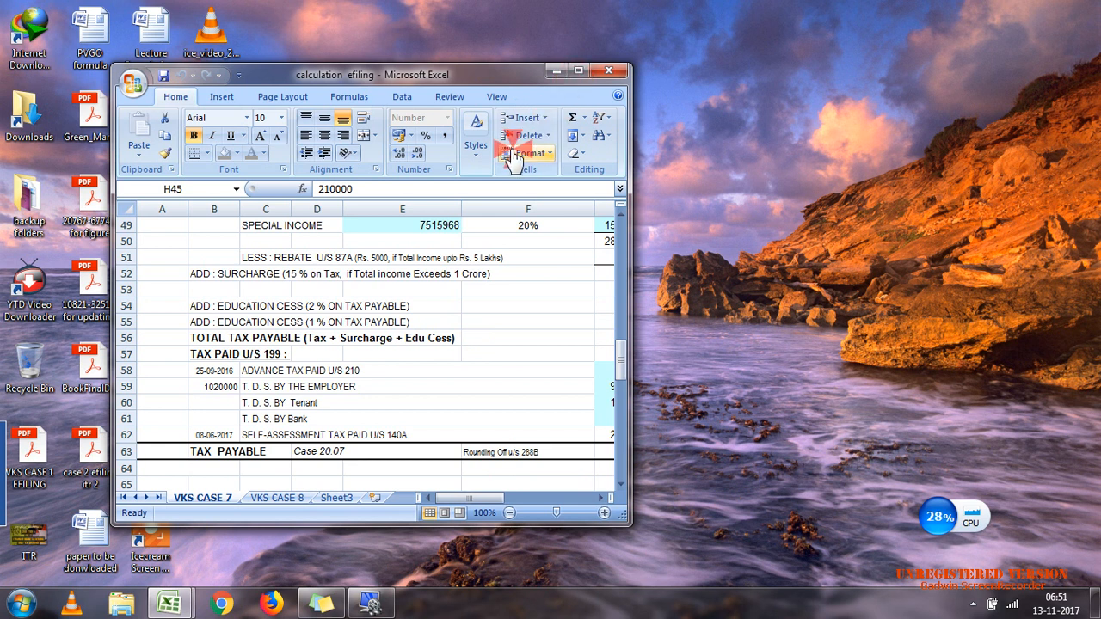
click(462, 342)
click(365, 473)
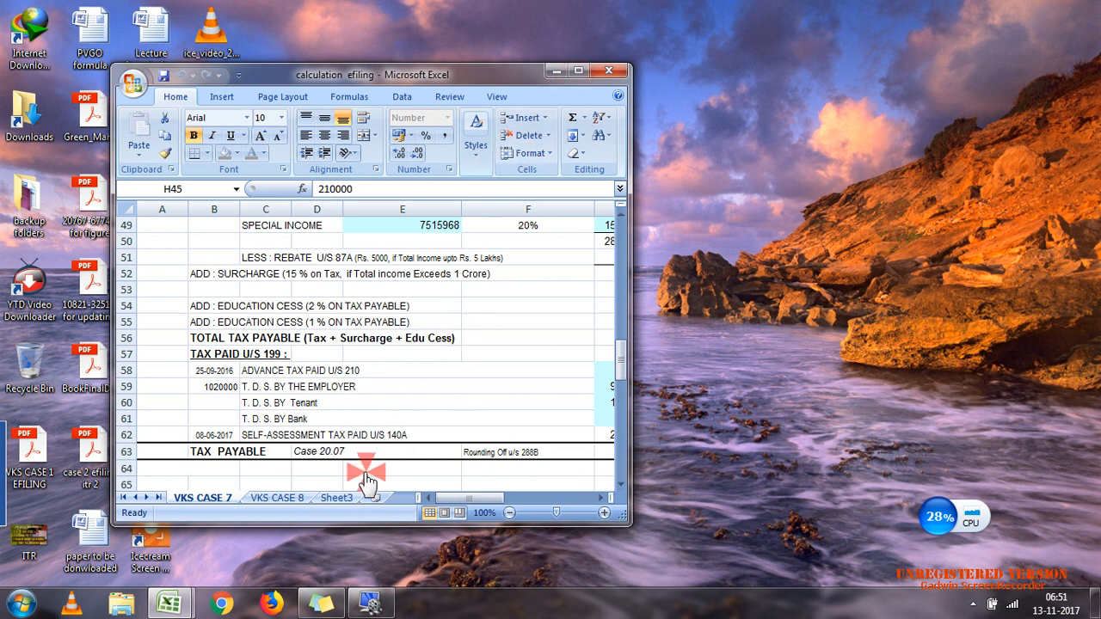
click(578, 71)
Step: Try again to reach the 2017_ITR2_PR10 workbook, minimising the calculation efiling window
drag(1096, 414, 1096, 512)
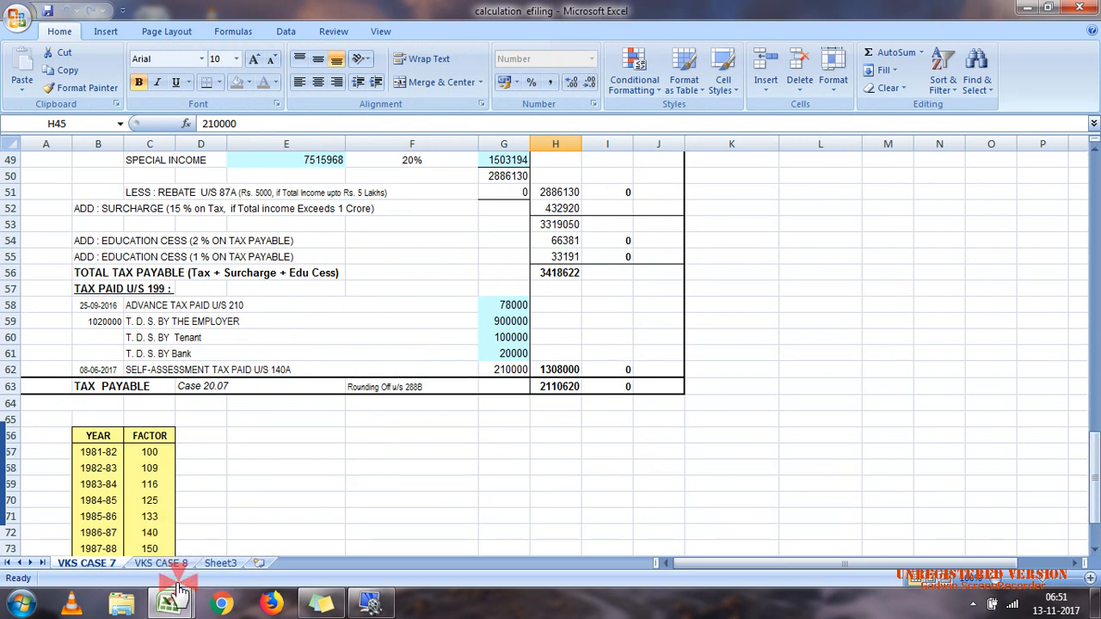
mouse_move(170, 603)
click(265, 526)
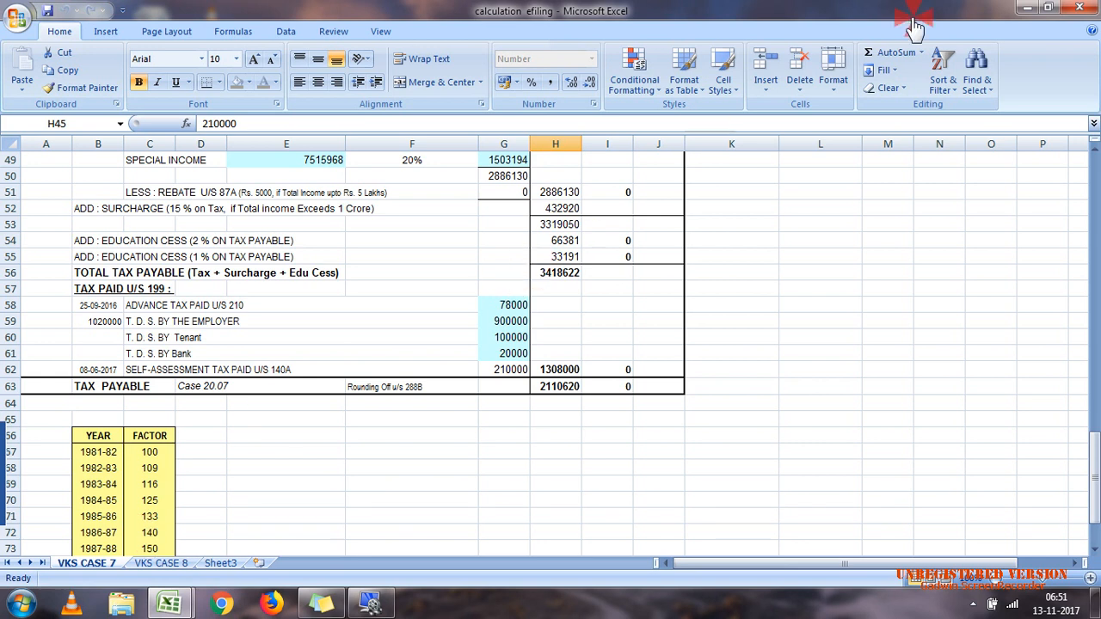
click(1025, 8)
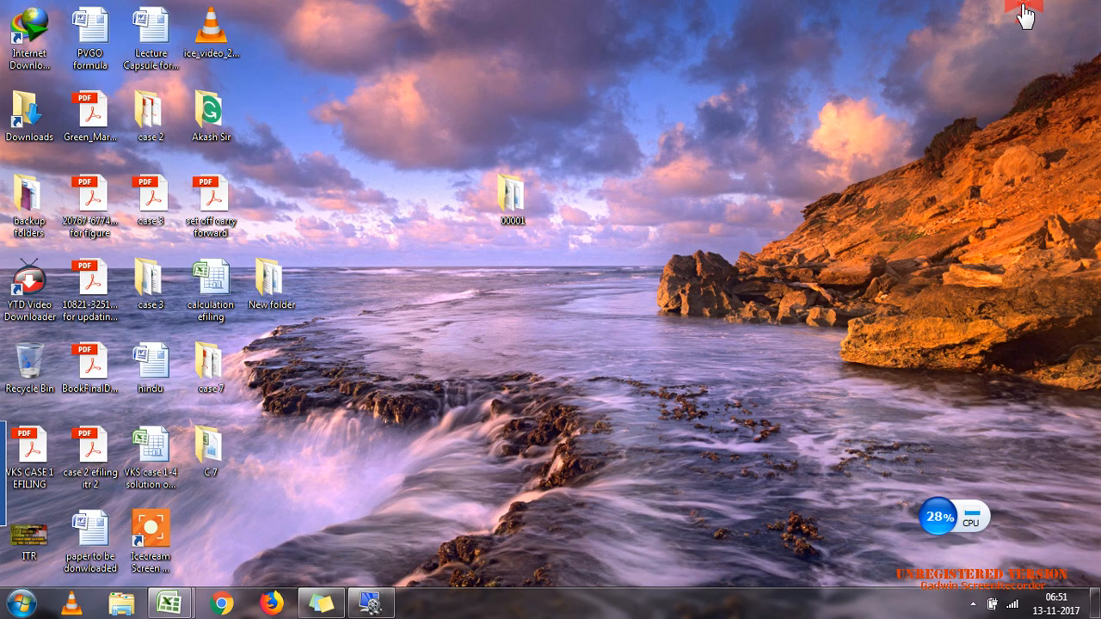
mouse_move(195, 605)
click(206, 561)
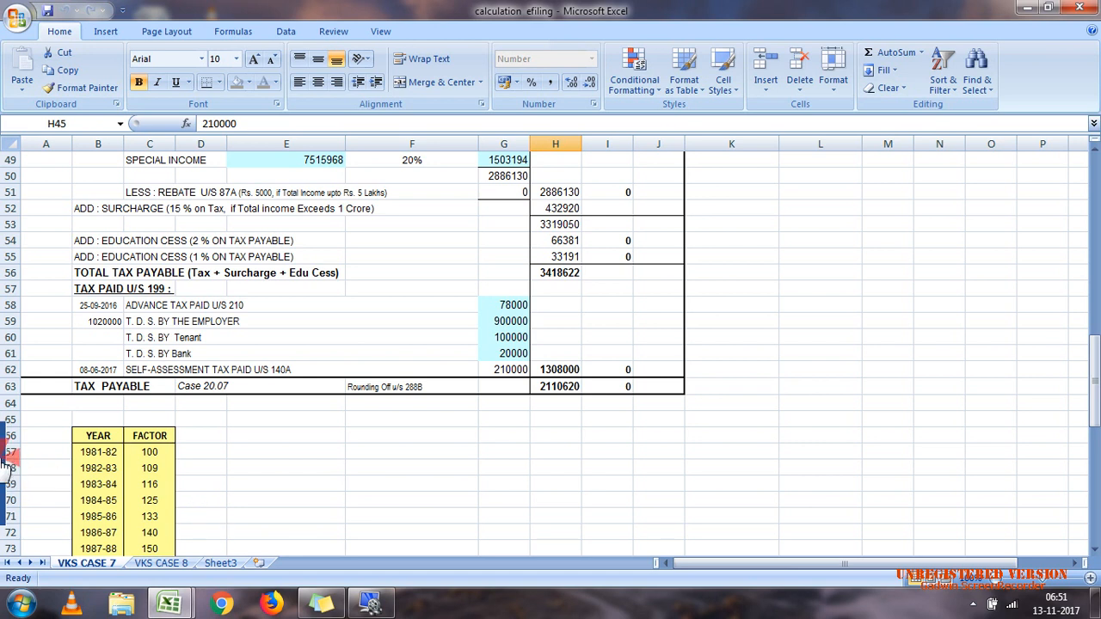
Step: Minimise the calculation efiling workbook and retry switching to the 2017_ITR2_PR10 workbook
mouse_move(2, 458)
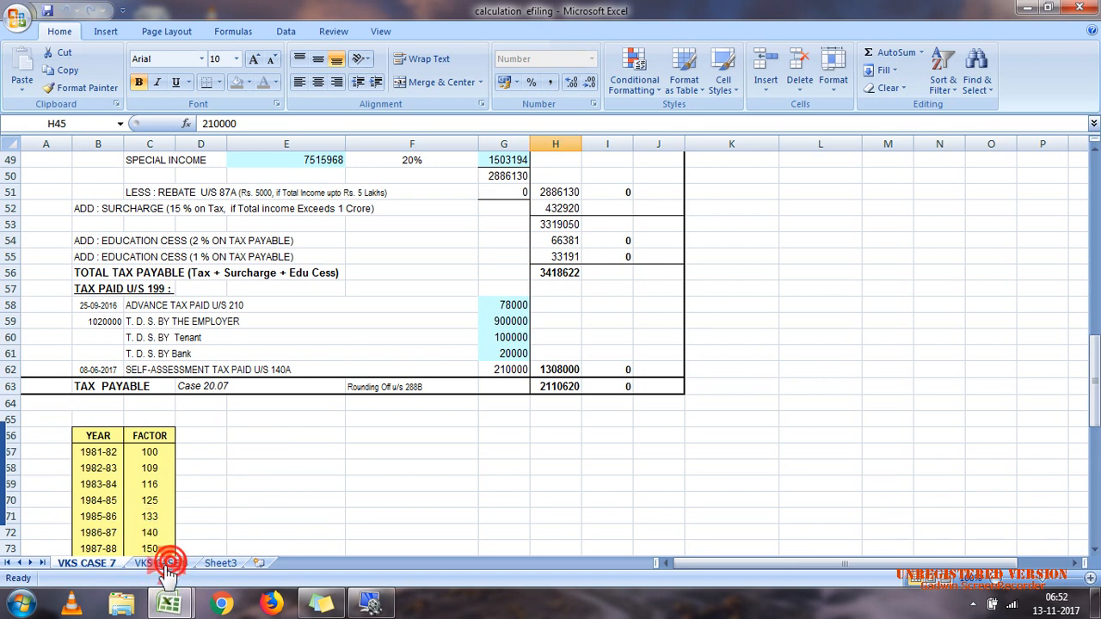
mouse_move(3, 521)
mouse_move(169, 605)
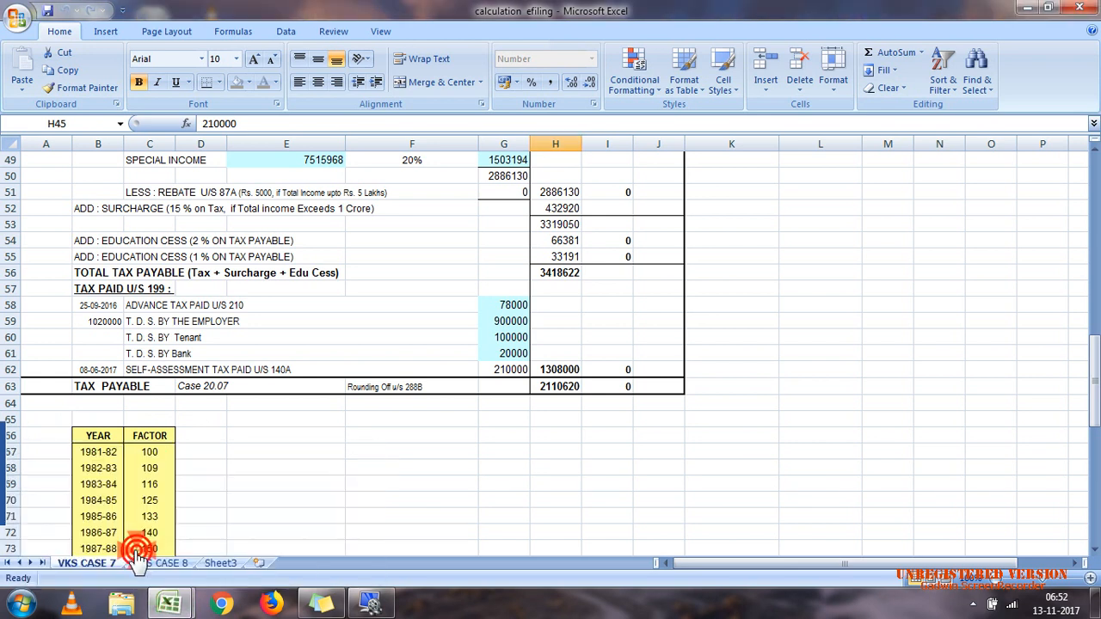
click(1023, 9)
mouse_move(165, 601)
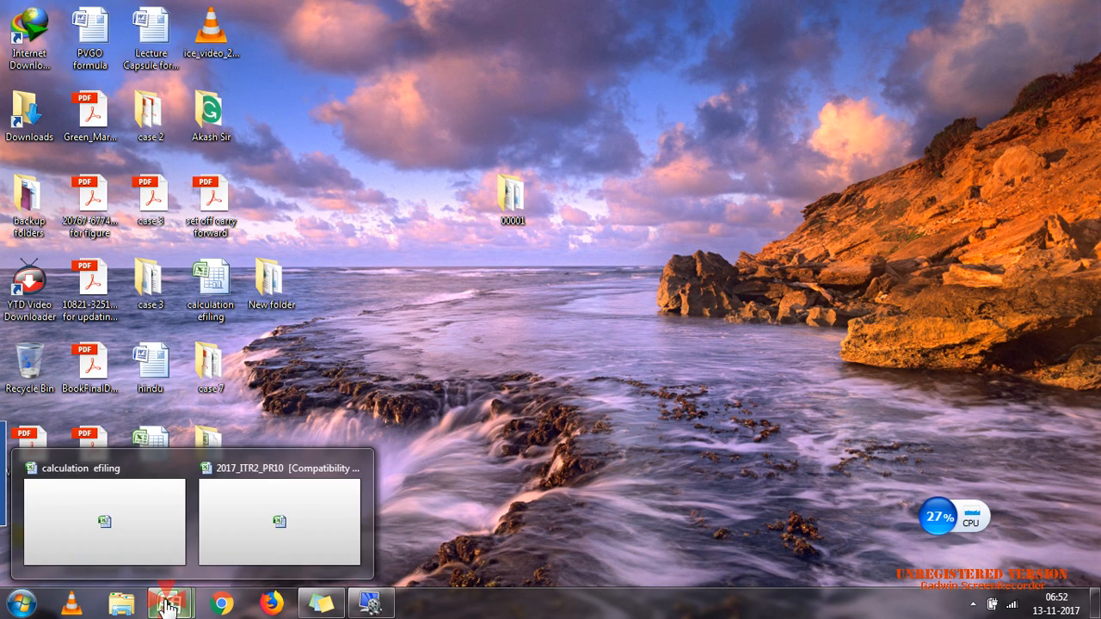
click(227, 541)
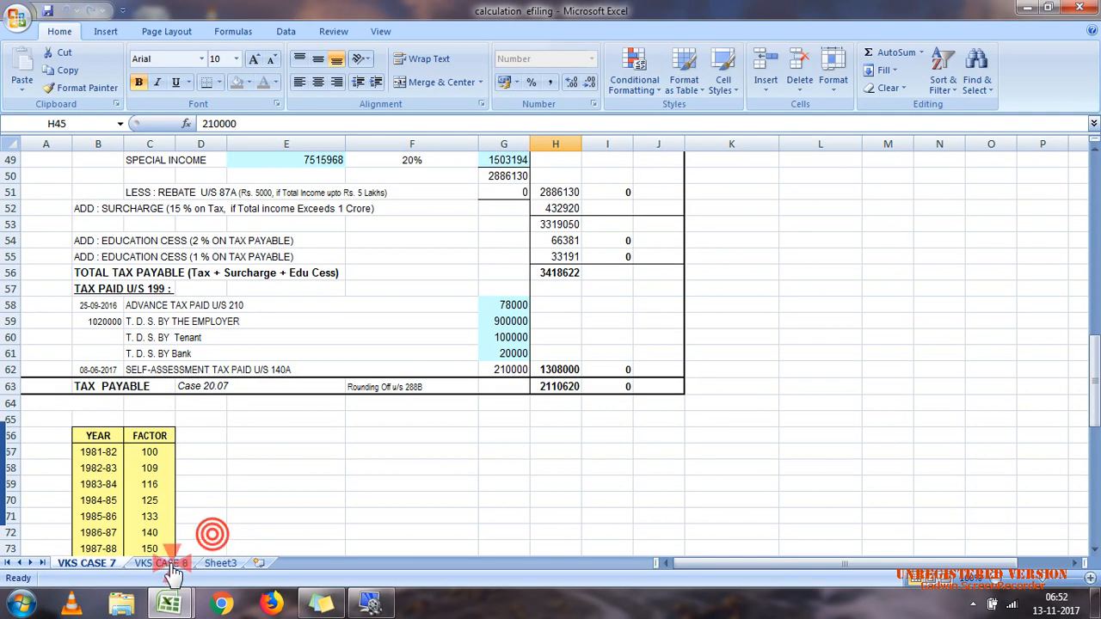
click(362, 607)
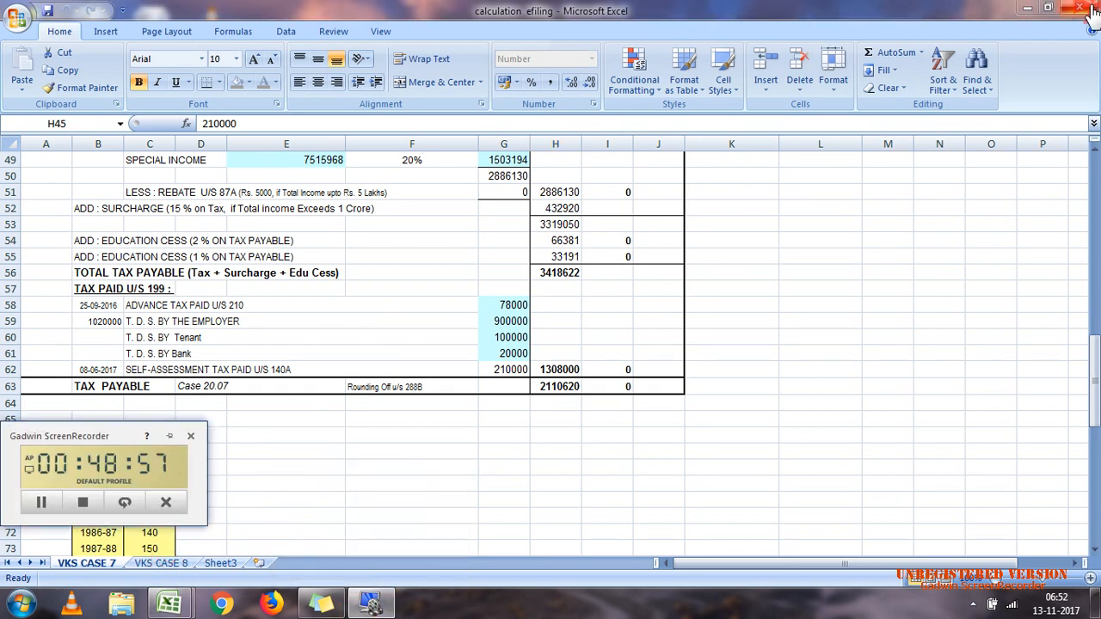
mouse_move(1080, 10)
mouse_down()
mouse_move(1027, 38)
mouse_move(1021, 15)
mouse_up()
click(1020, 10)
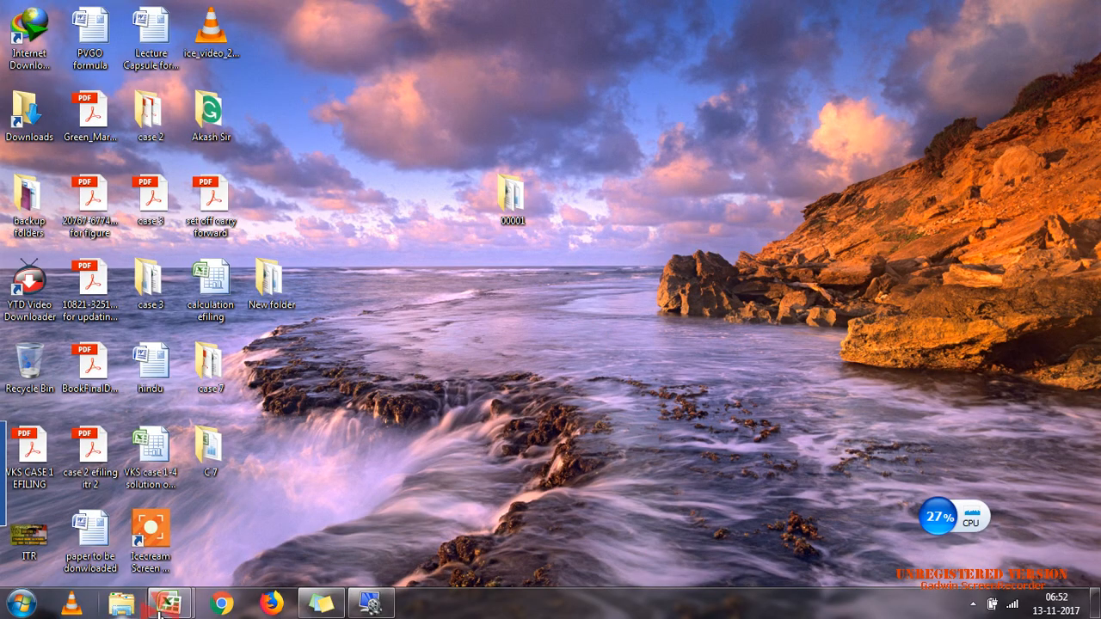
mouse_move(181, 602)
click(256, 514)
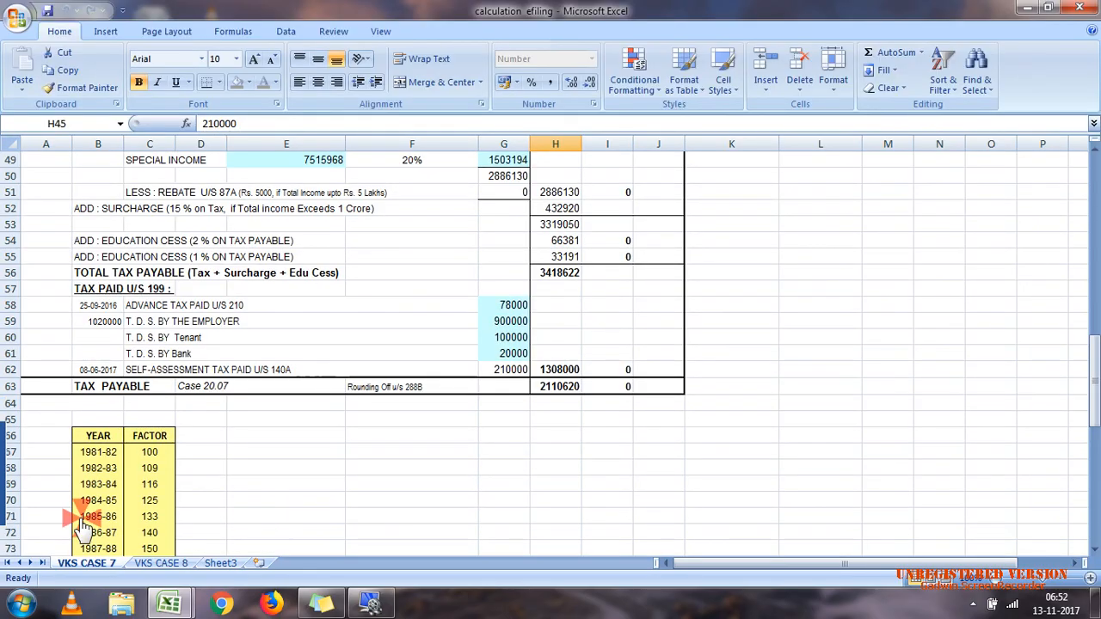
mouse_move(4, 484)
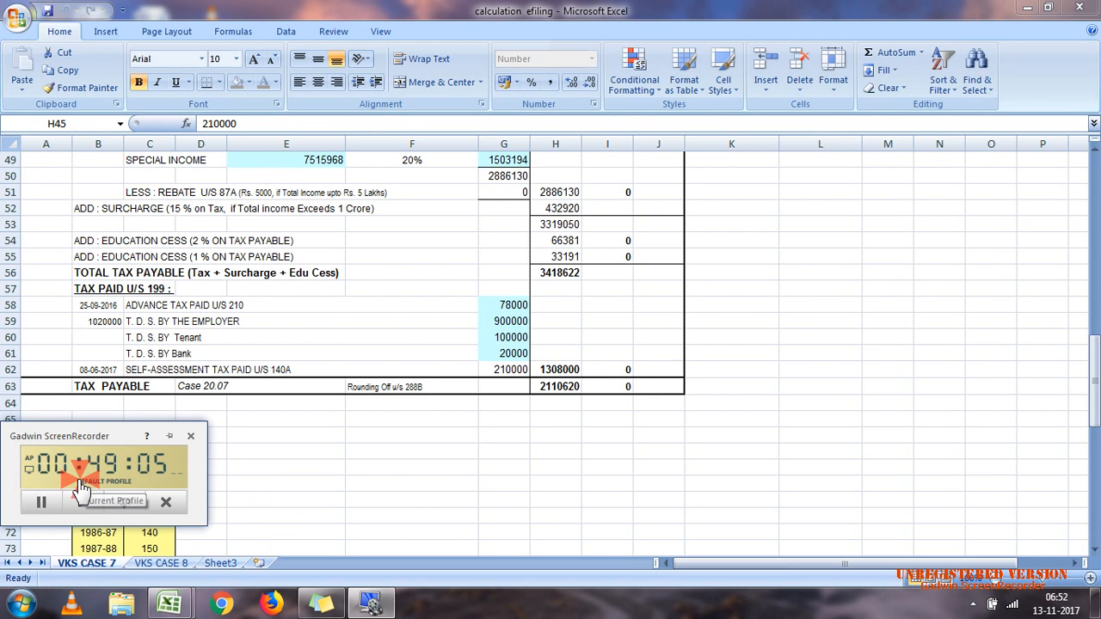